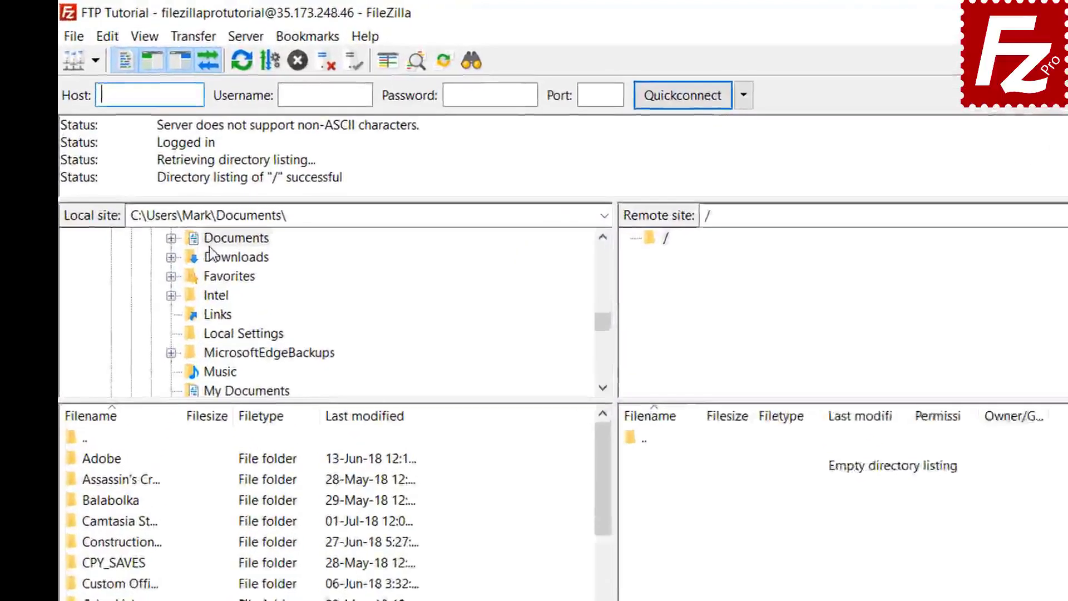
- Browse to Documents\Construction Project and upload Budget.xlsx to the server root
{"action": "left_click", "coordinate": [247, 173]}
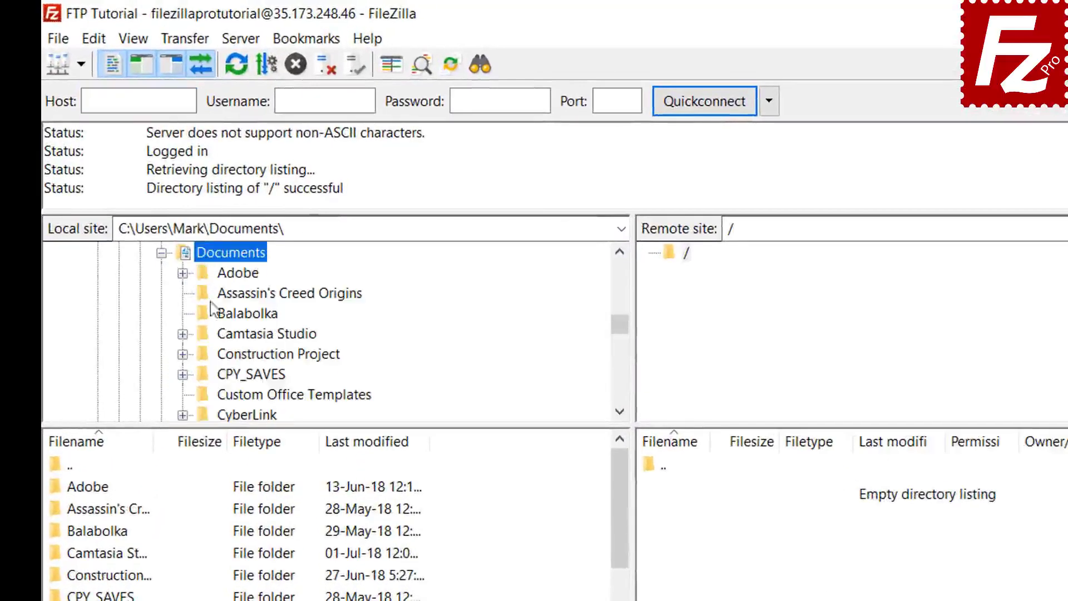
{"action": "left_click", "coordinate": [220, 355]}
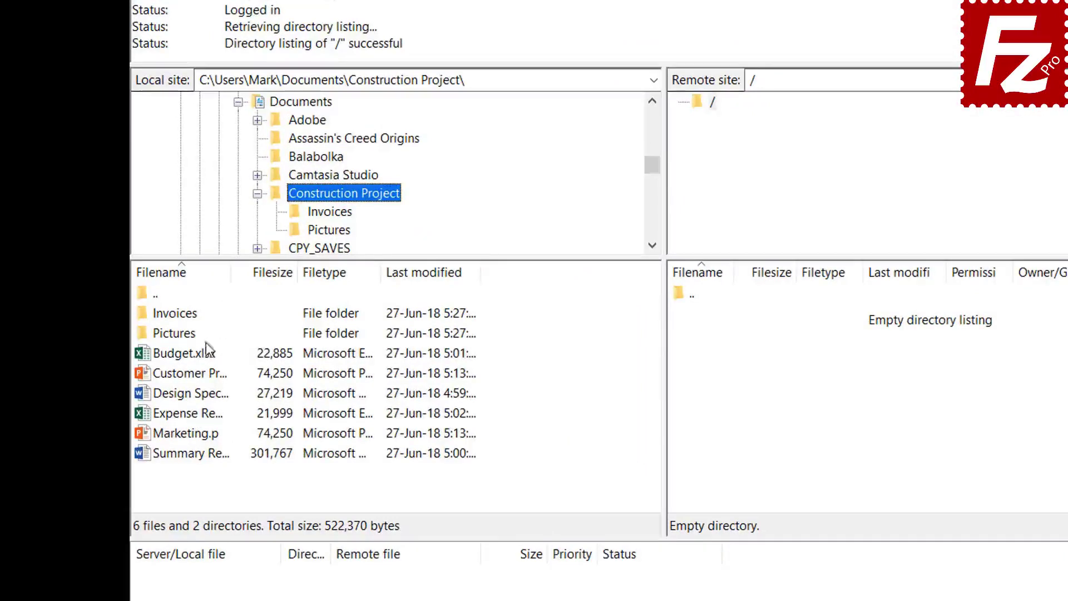
{"action": "double_click", "coordinate": [200, 355]}
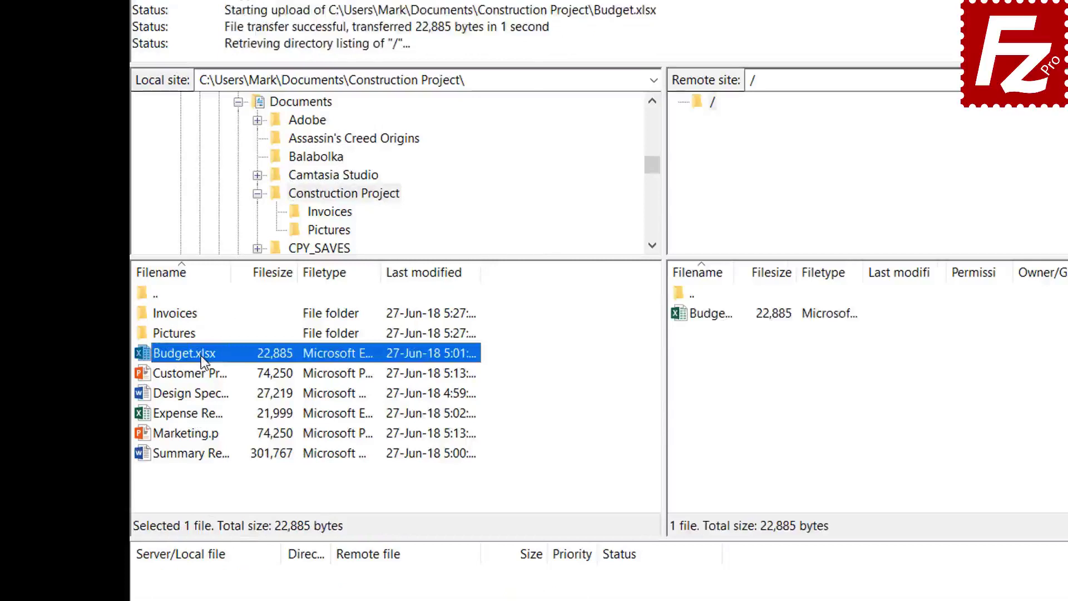
- Upload the presentation, then Design Specs.docx, Expense Report.xlsx and Marketing.pptx, via right-click Upload
{"action": "left_click", "coordinate": [203, 375]}
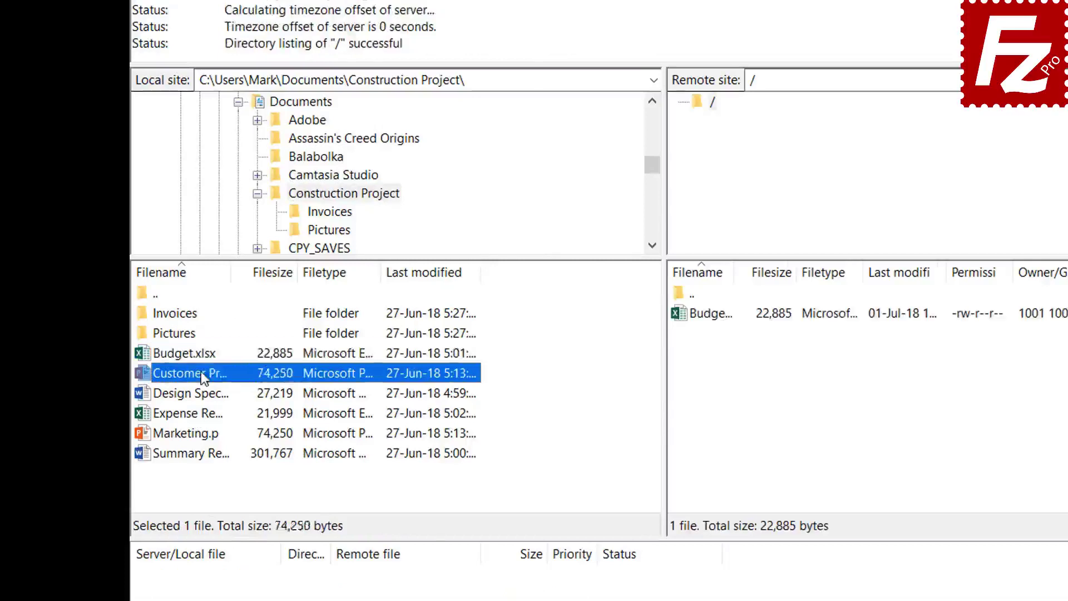
{"action": "right_click", "coordinate": [203, 376]}
{"action": "left_click", "coordinate": [232, 379]}
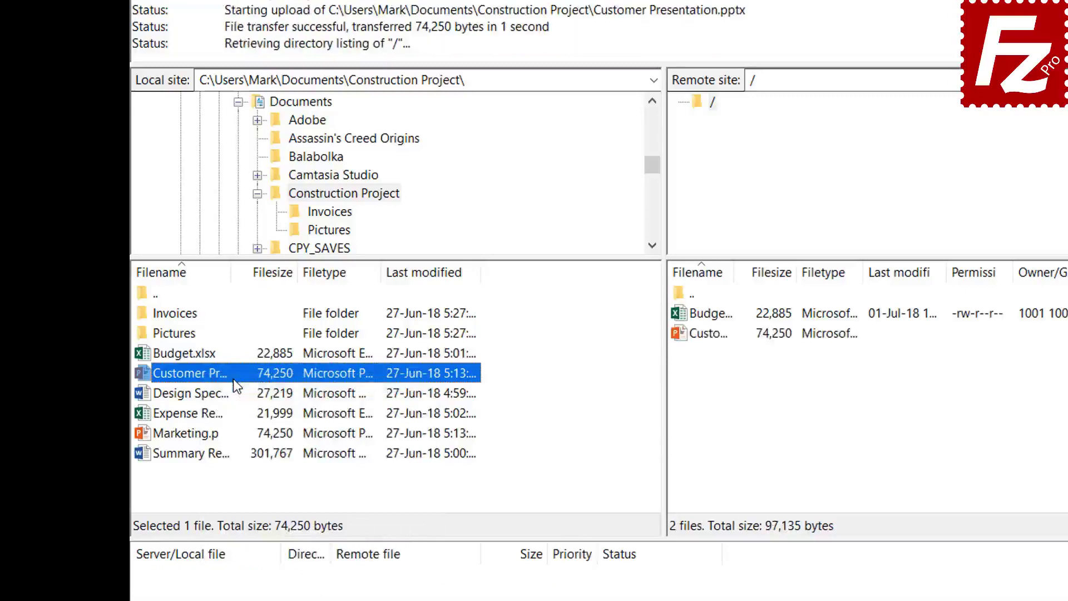
{"action": "left_click_drag", "start_coordinate": [210, 393], "coordinate": [203, 436]}
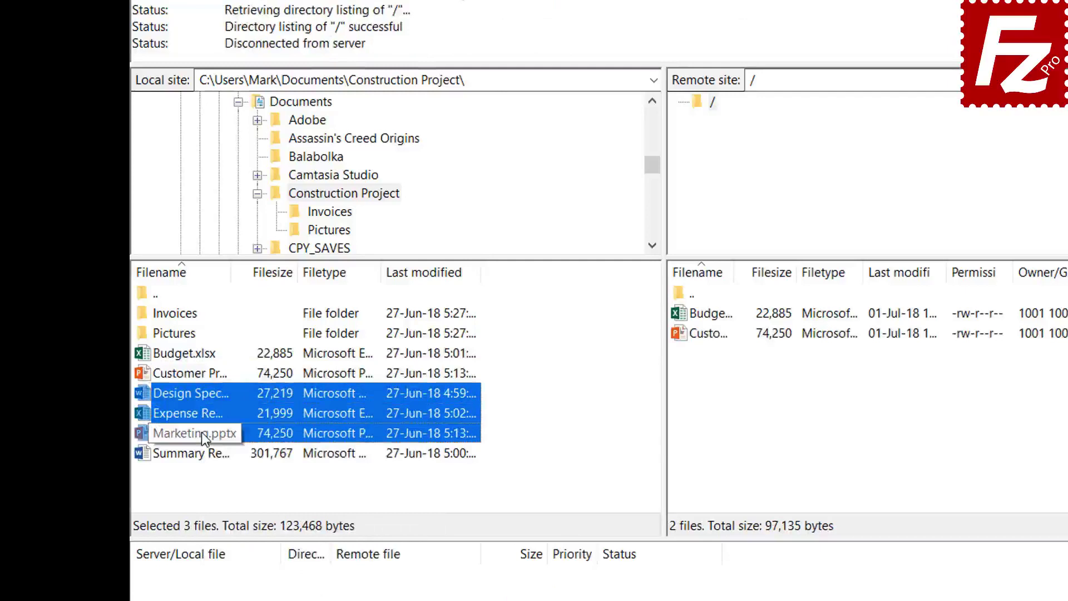
{"action": "right_click", "coordinate": [202, 412]}
{"action": "left_click", "coordinate": [229, 420]}
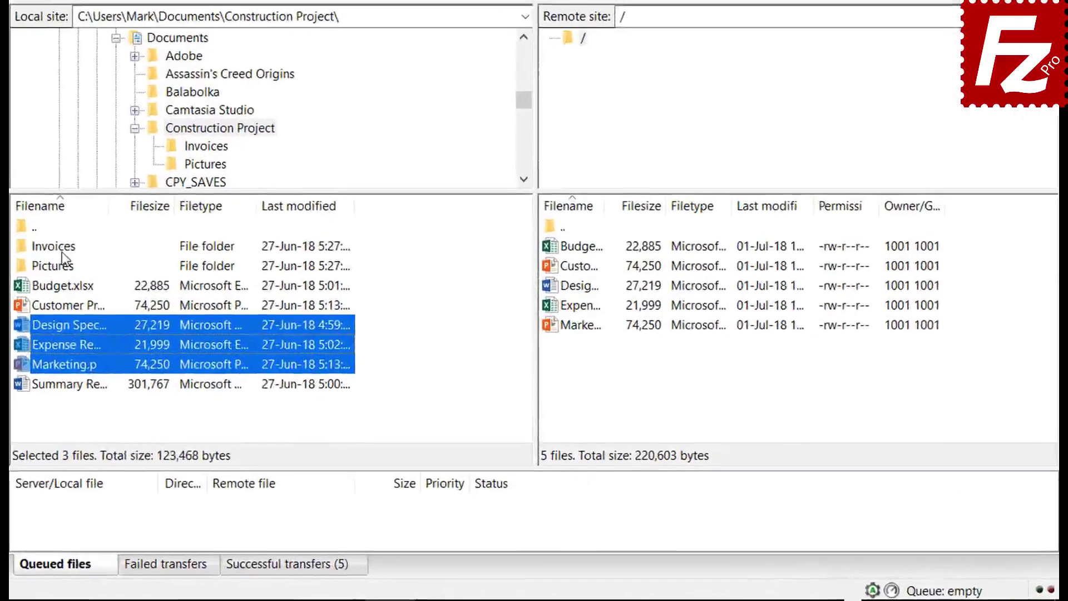
- Queue the Invoices and Pictures folders and Summary Report.docx, then process the upload queue
{"action": "left_click", "coordinate": [175, 334]}
{"action": "right_click", "coordinate": [58, 251]}
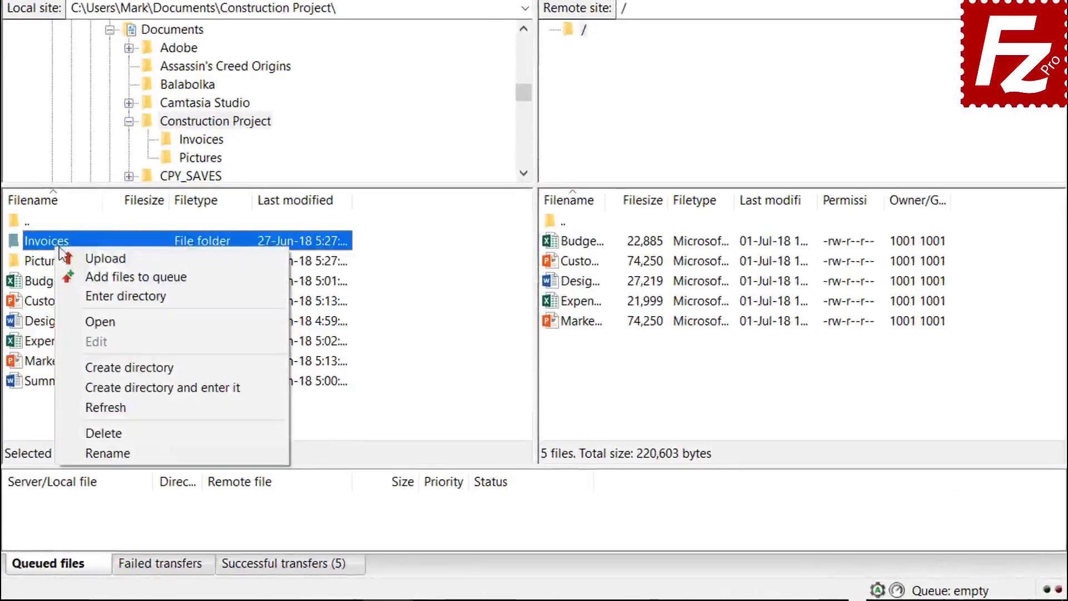
{"action": "left_click", "coordinate": [89, 272]}
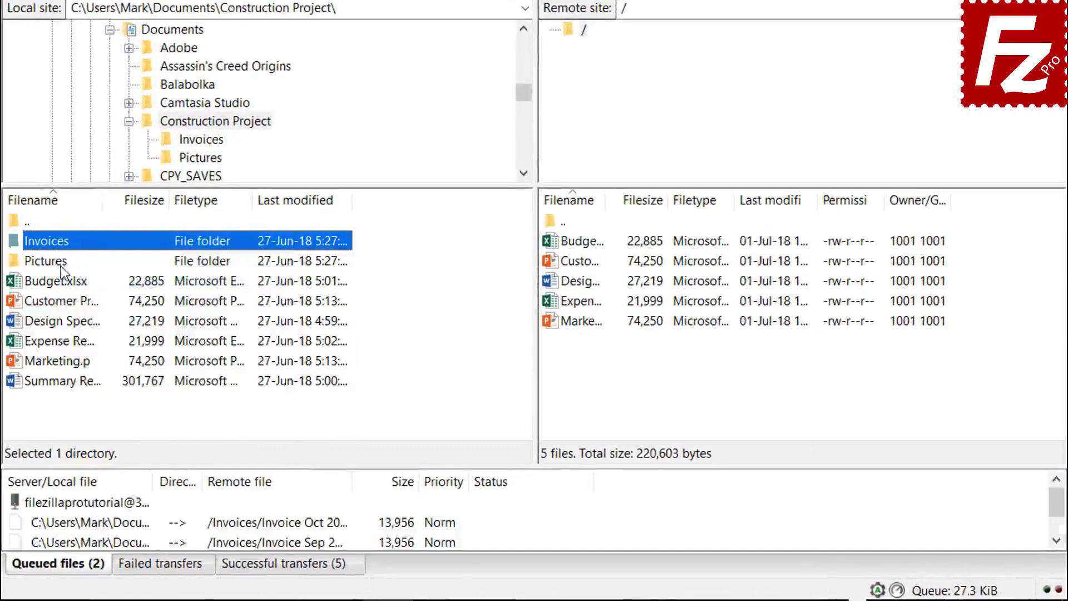
{"action": "right_click", "coordinate": [61, 266]}
{"action": "left_click", "coordinate": [95, 294]}
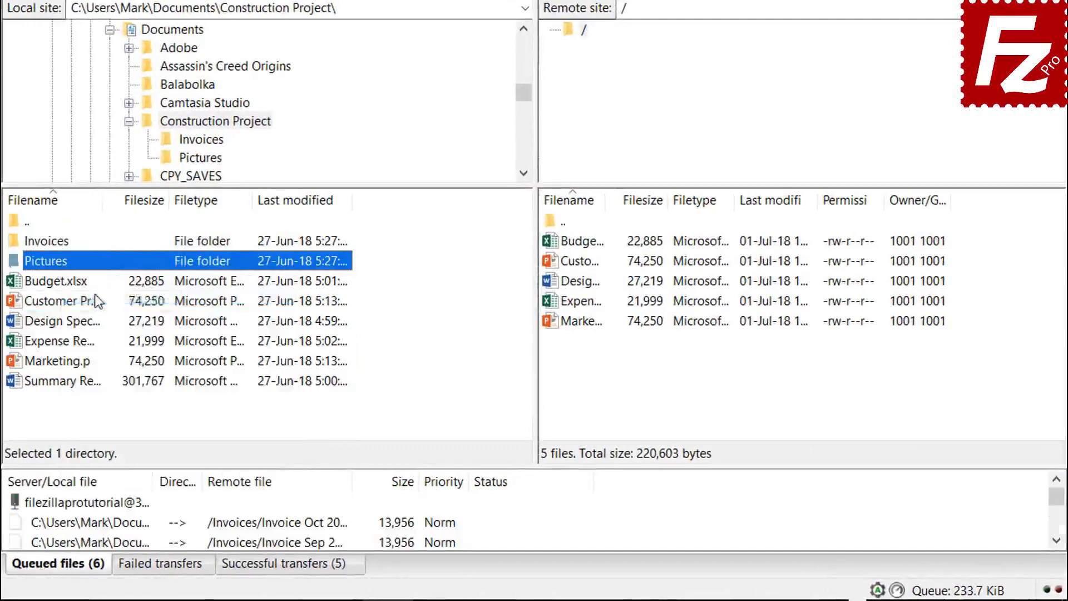
{"action": "right_click", "coordinate": [81, 384]}
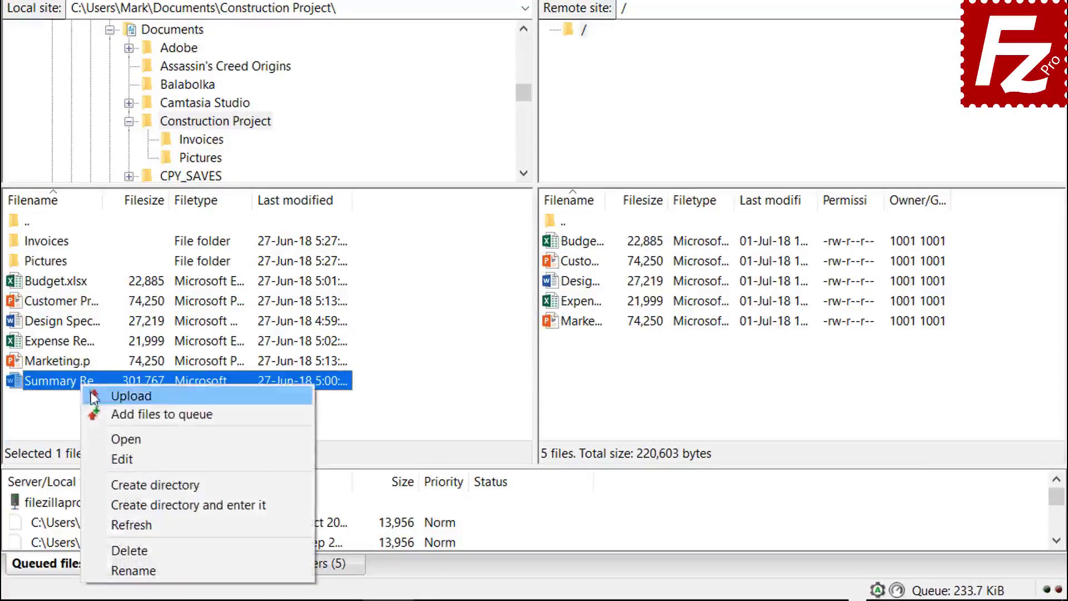
{"action": "left_click", "coordinate": [115, 417]}
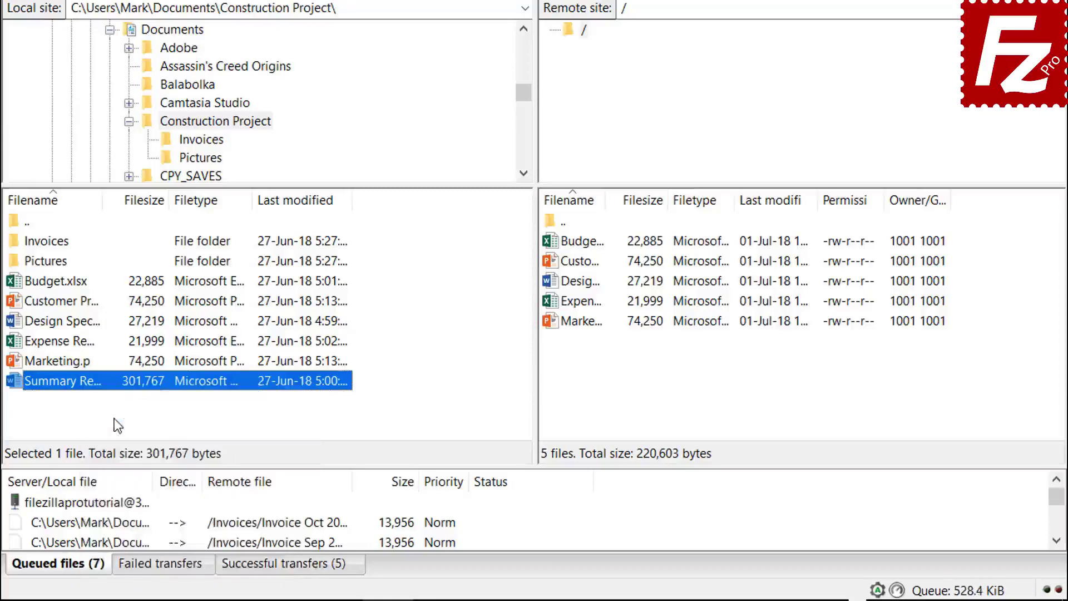
{"action": "right_click", "coordinate": [116, 504]}
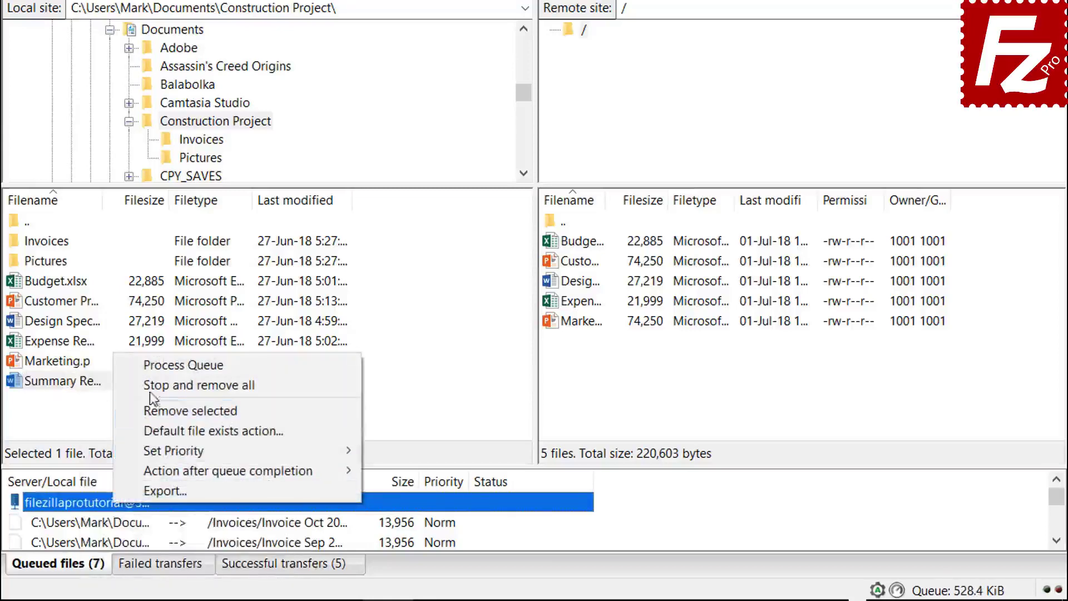
{"action": "left_click", "coordinate": [152, 369]}
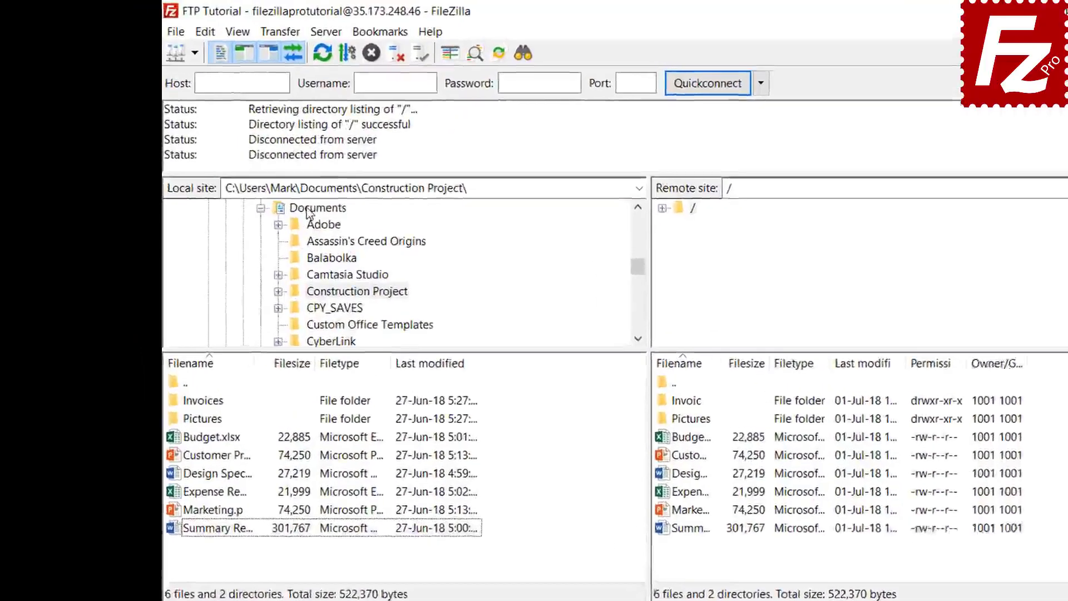
- Create and enter a new local folder named Backup inside Documents
{"action": "left_click", "coordinate": [254, 172]}
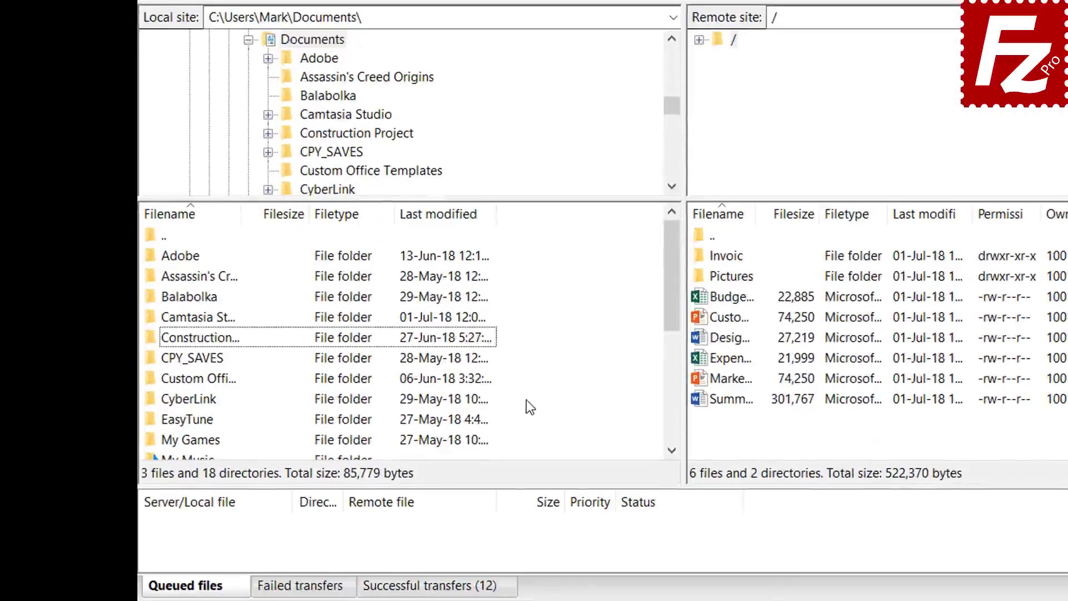
{"action": "right_click", "coordinate": [531, 487]}
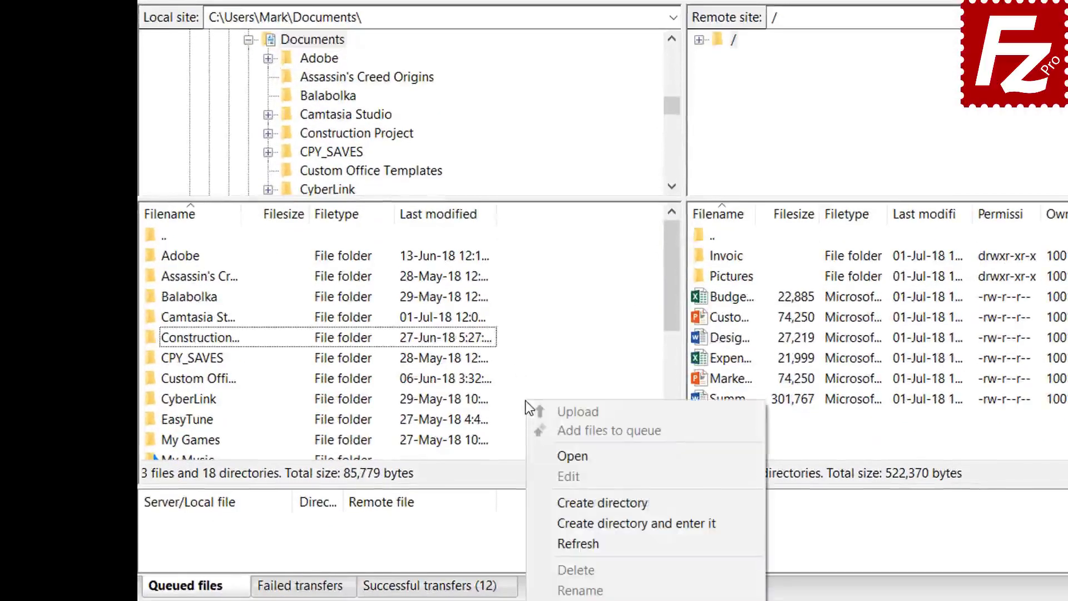
{"action": "left_click", "coordinate": [581, 521]}
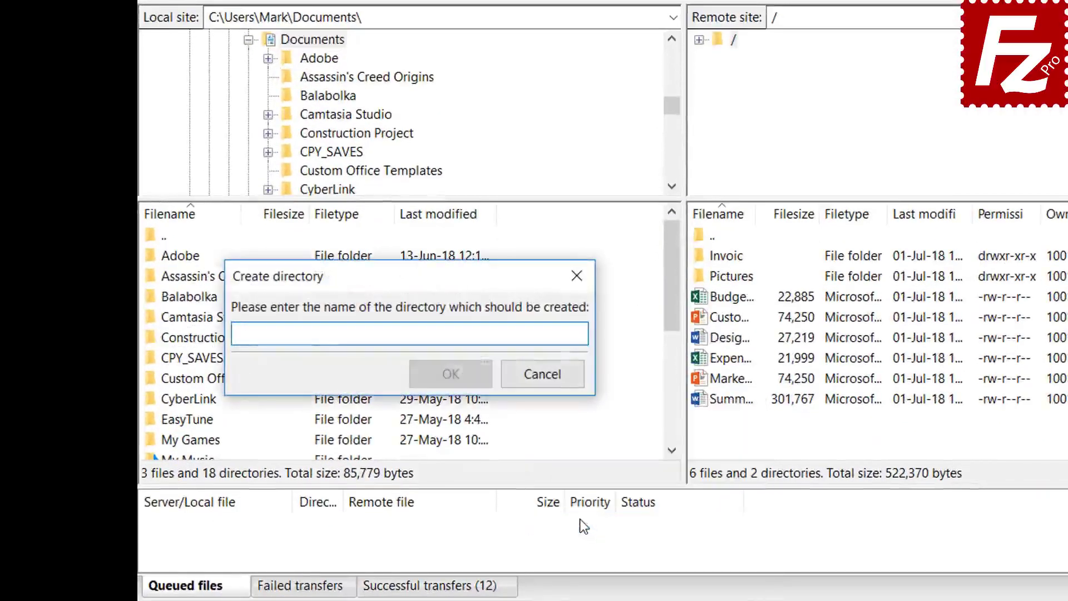
{"action": "type", "text": "Backup"}
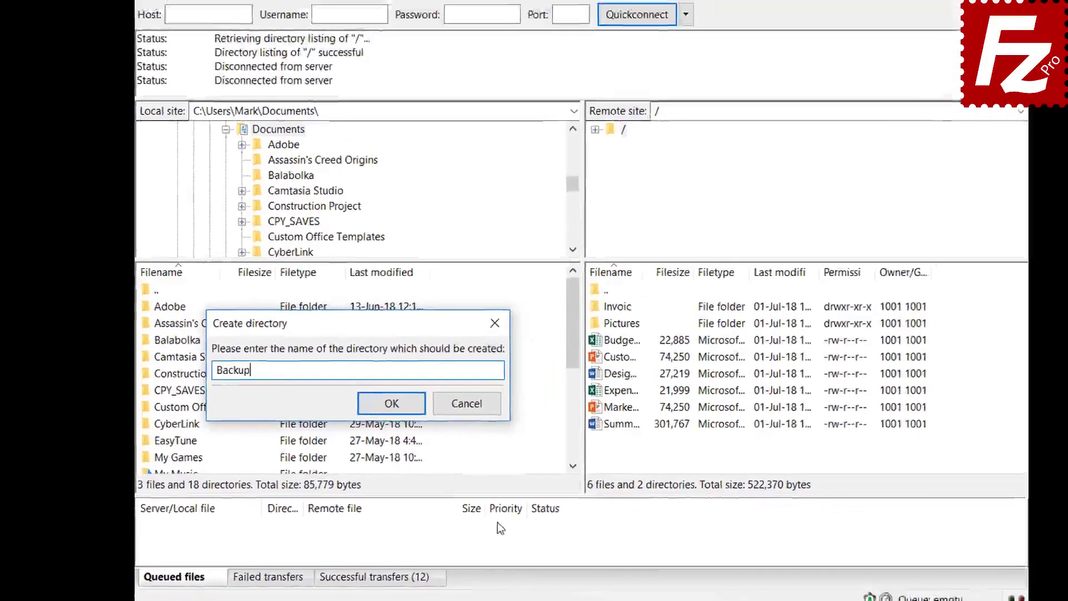
{"action": "key", "text": "Return"}
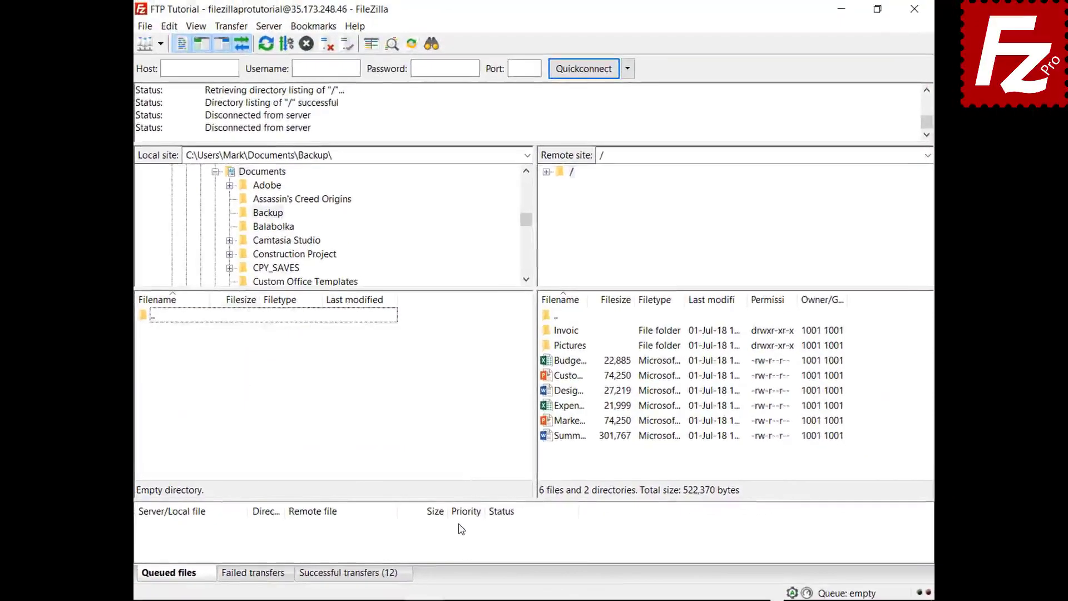
- Download Budget.xlsx plus the presentation, design specs, expense and marketing files into Backup
{"action": "double_click", "coordinate": [576, 361]}
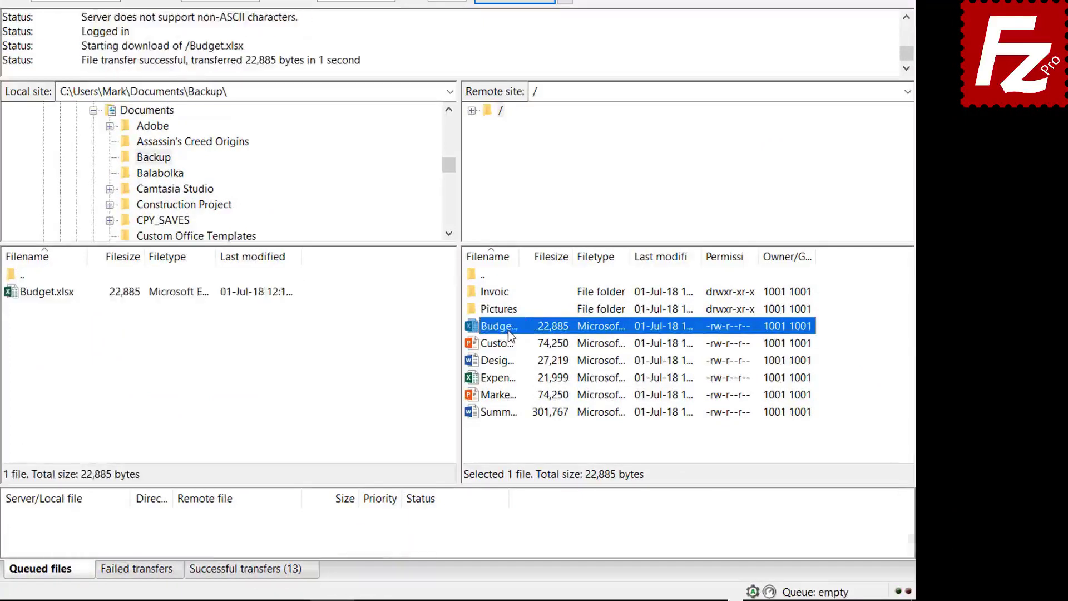
{"action": "left_click", "coordinate": [508, 343]}
{"action": "left_click", "coordinate": [507, 363], "text": "ctrl"}
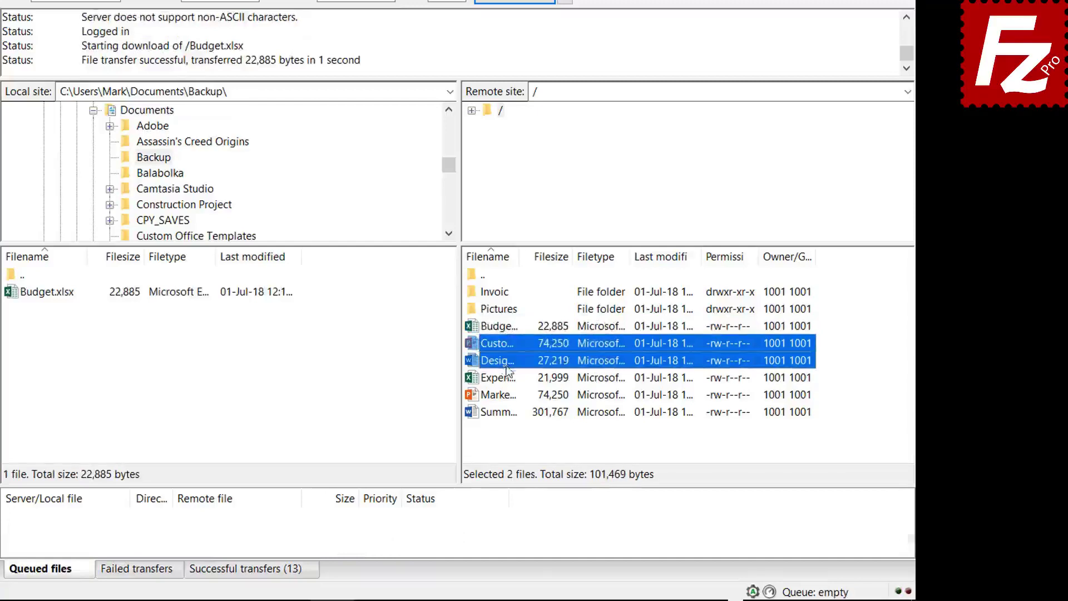
{"action": "left_click", "coordinate": [507, 378], "text": "ctrl"}
{"action": "left_click", "coordinate": [507, 393], "text": "ctrl"}
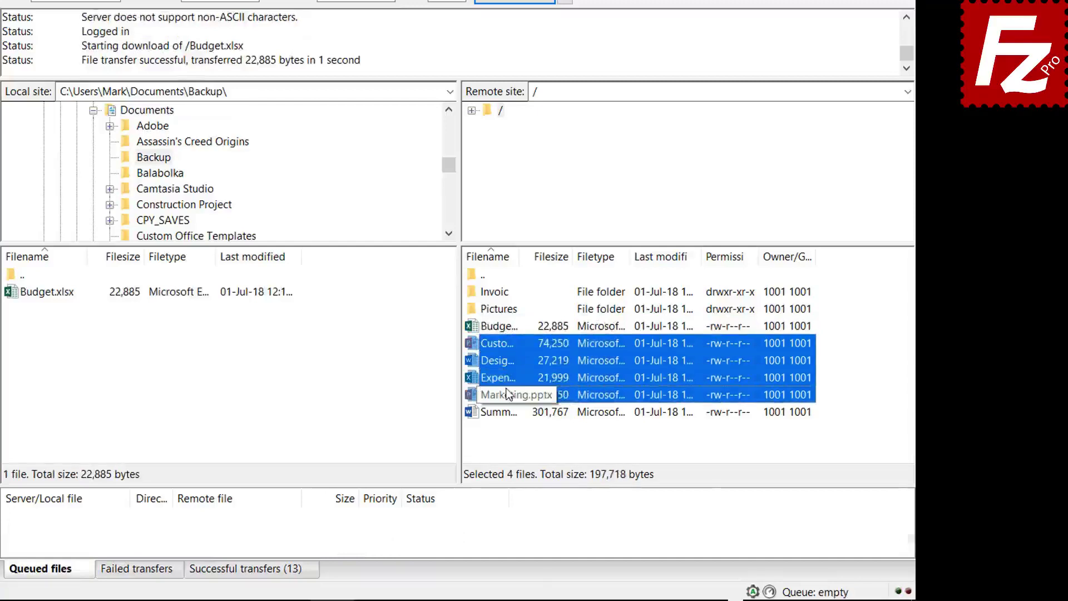
{"action": "right_click", "coordinate": [506, 390]}
{"action": "left_click", "coordinate": [537, 398]}
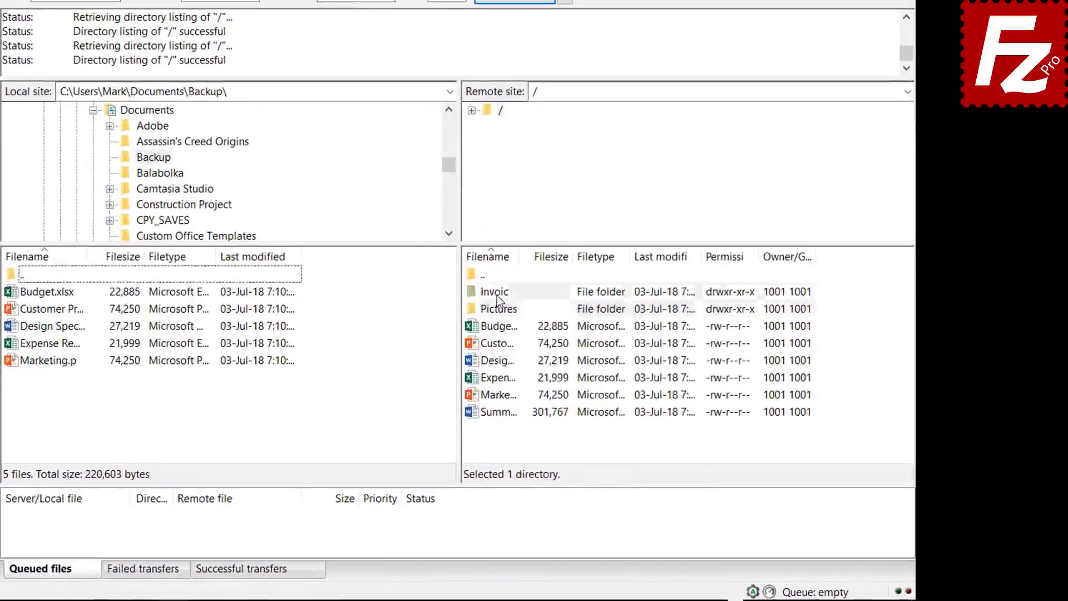
- Queue the server's Invoices and Pictures folders and summary file, then process the download queue
{"action": "right_click", "coordinate": [569, 331]}
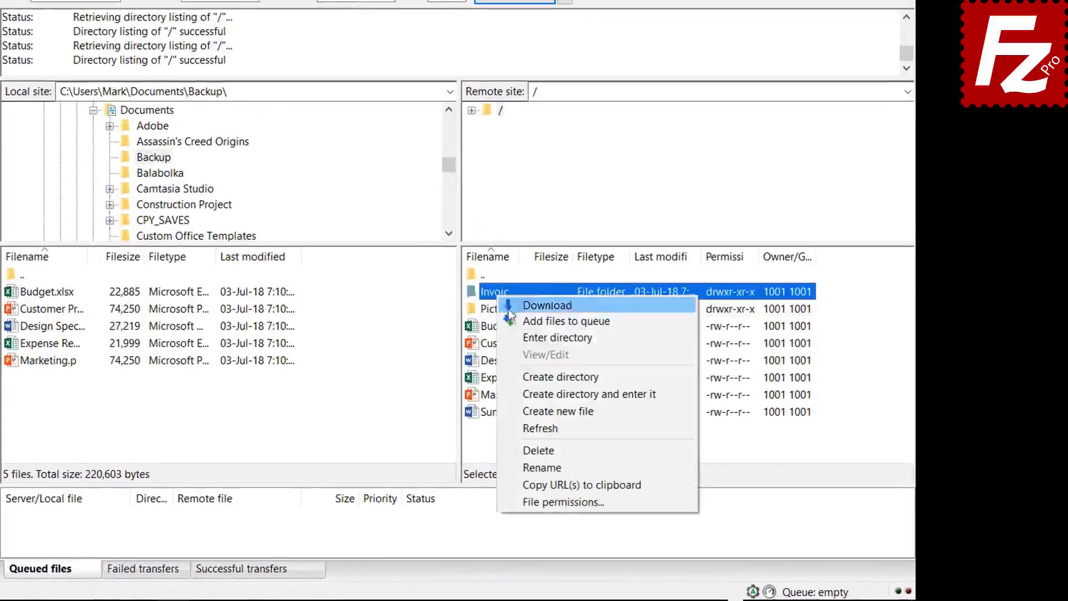
{"action": "left_click", "coordinate": [516, 320]}
{"action": "right_click", "coordinate": [499, 316]}
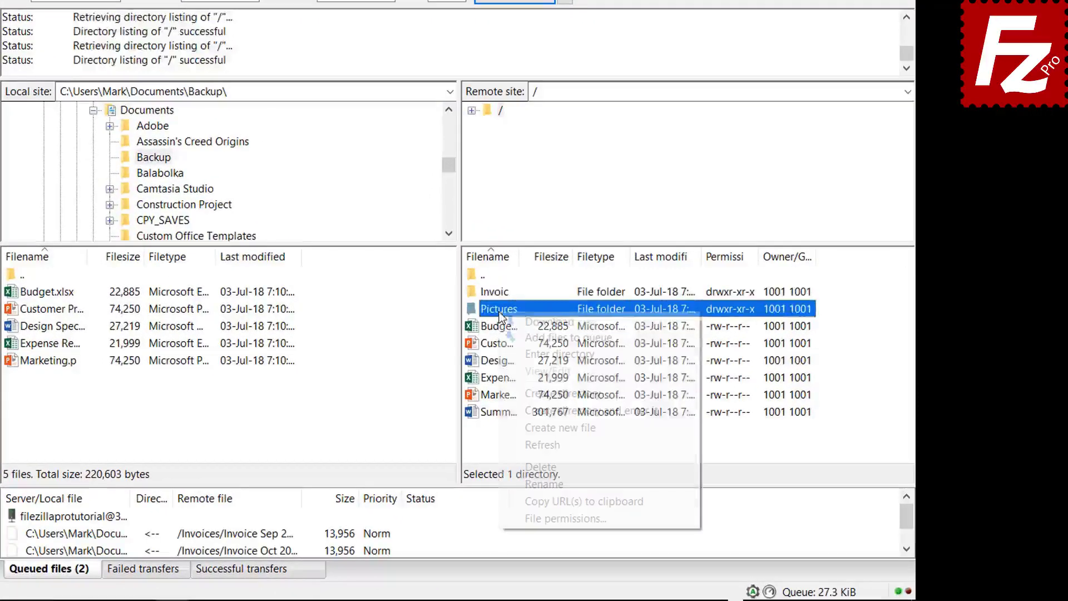
{"action": "left_click", "coordinate": [523, 337]}
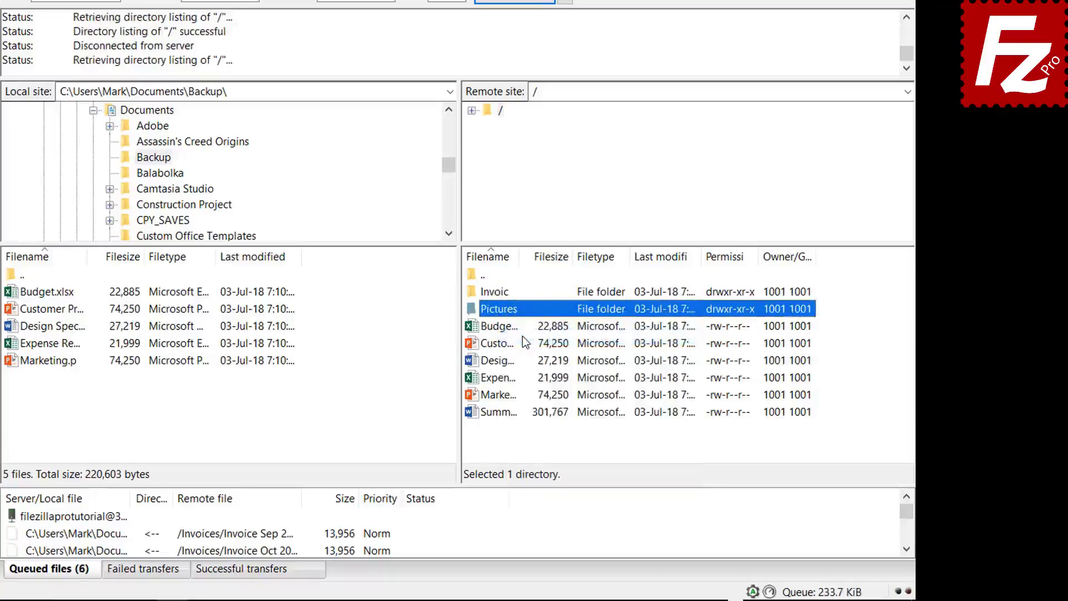
{"action": "right_click", "coordinate": [510, 413]}
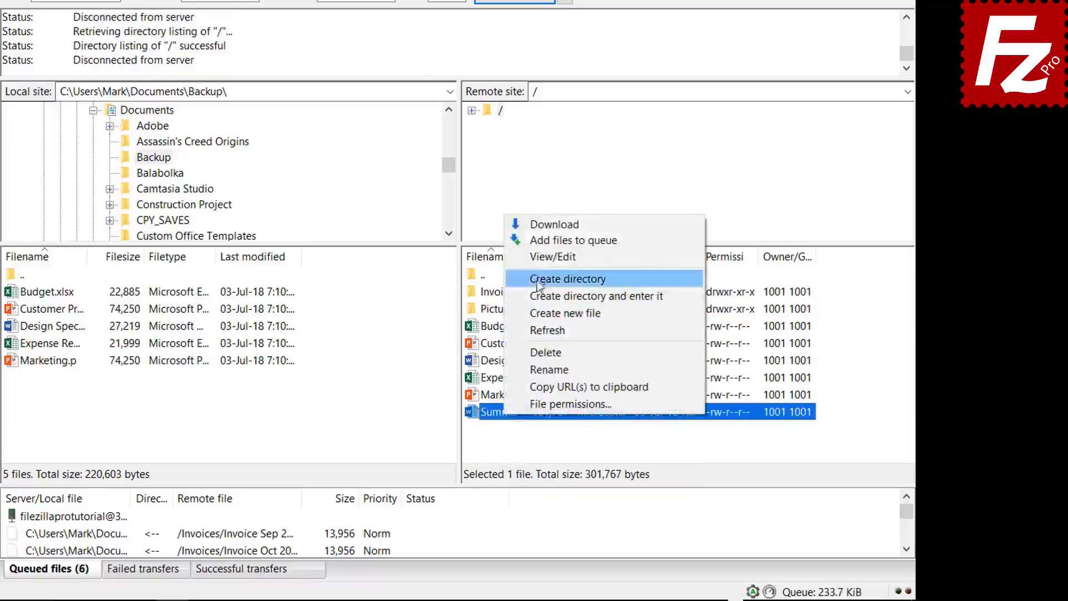
{"action": "left_click", "coordinate": [574, 239]}
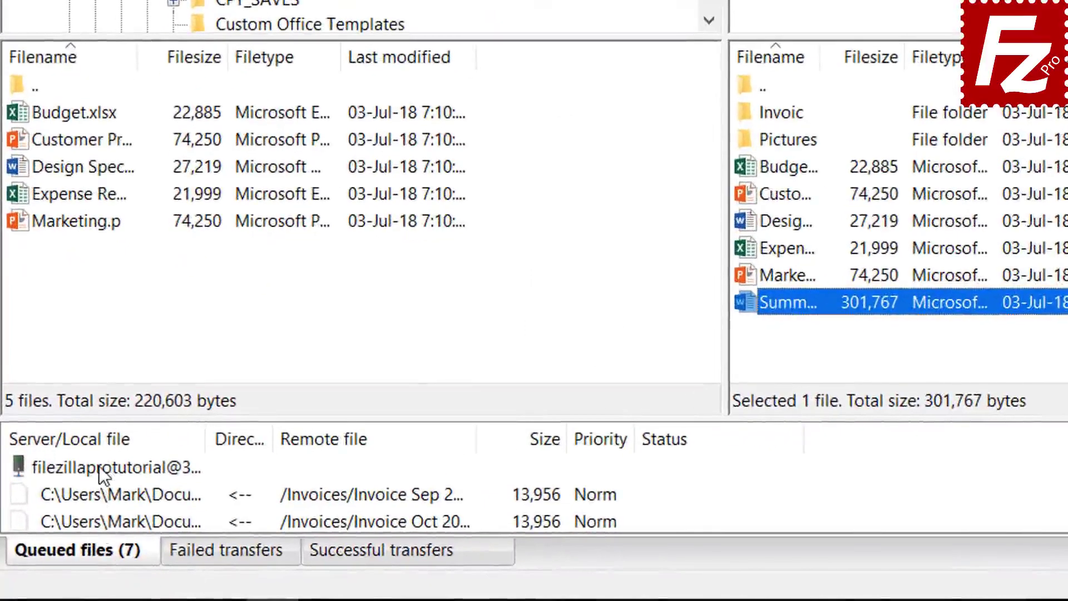
{"action": "right_click", "coordinate": [99, 466]}
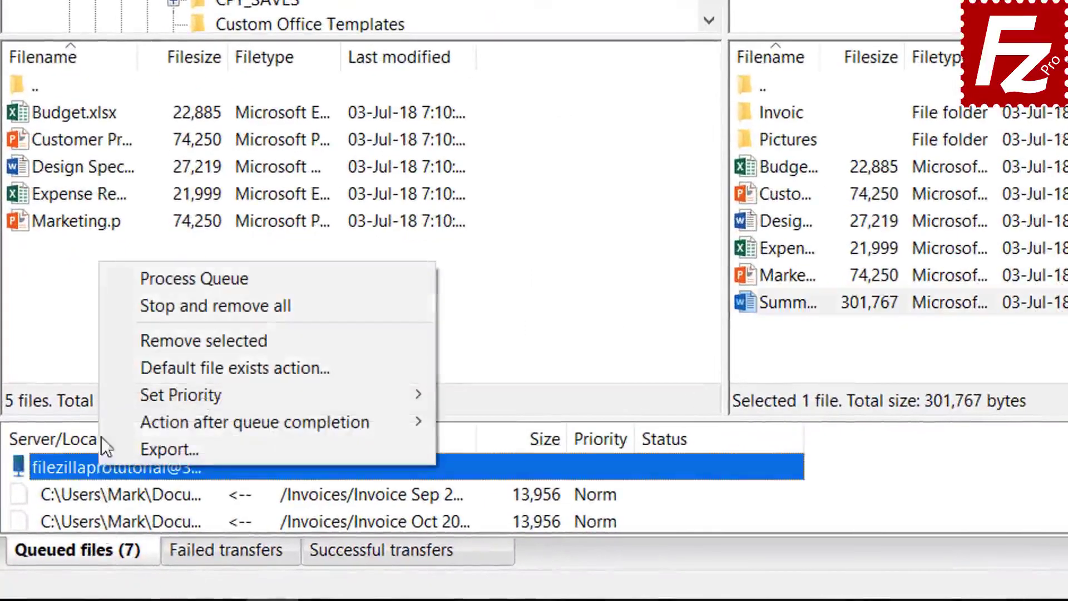
{"action": "left_click", "coordinate": [153, 278]}
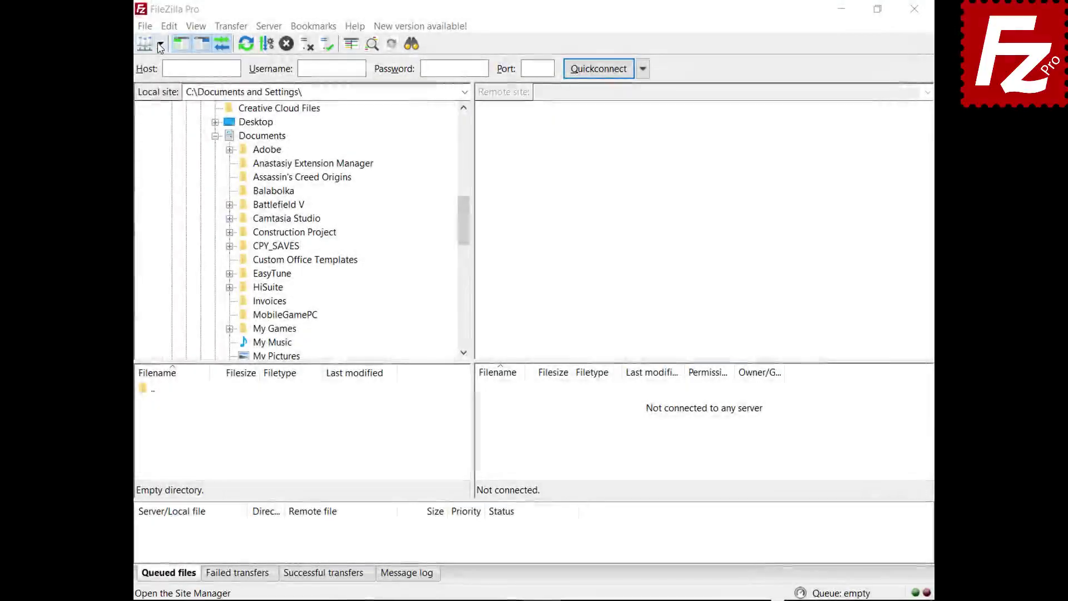
- Connect to the FTP site, drag Financial.xlsx to local Documents and the Evaluation file to the server
{"action": "left_click", "coordinate": [160, 44]}
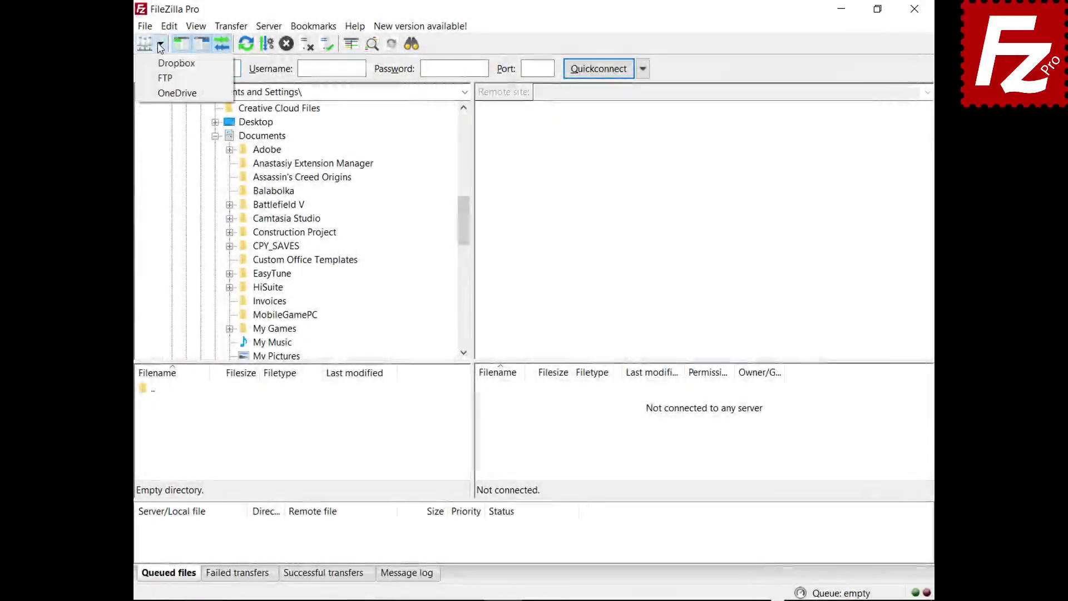
{"action": "left_click", "coordinate": [162, 79]}
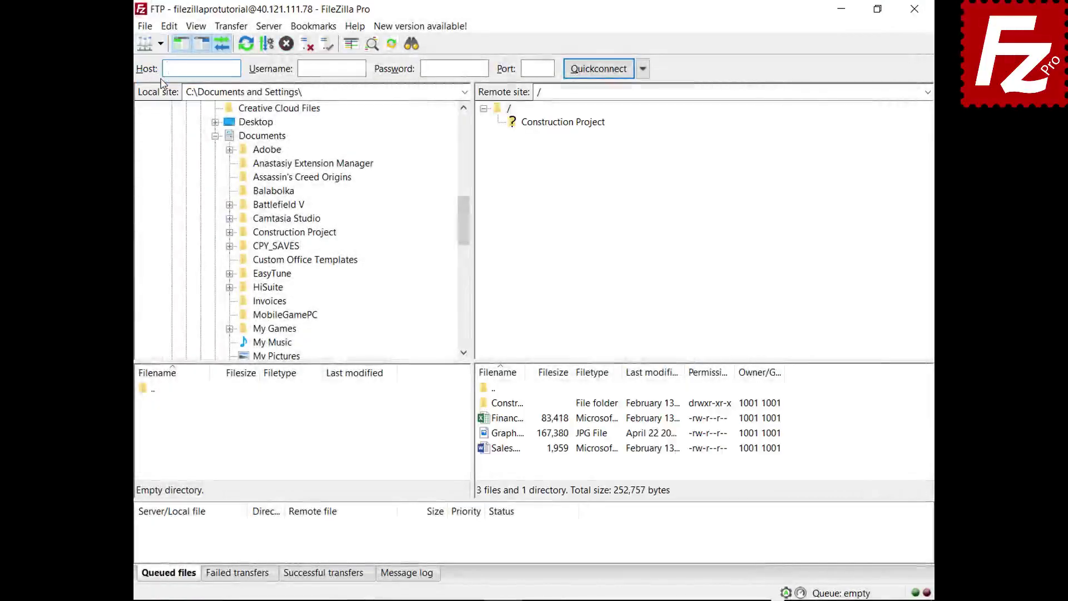
{"action": "left_click", "coordinate": [489, 422]}
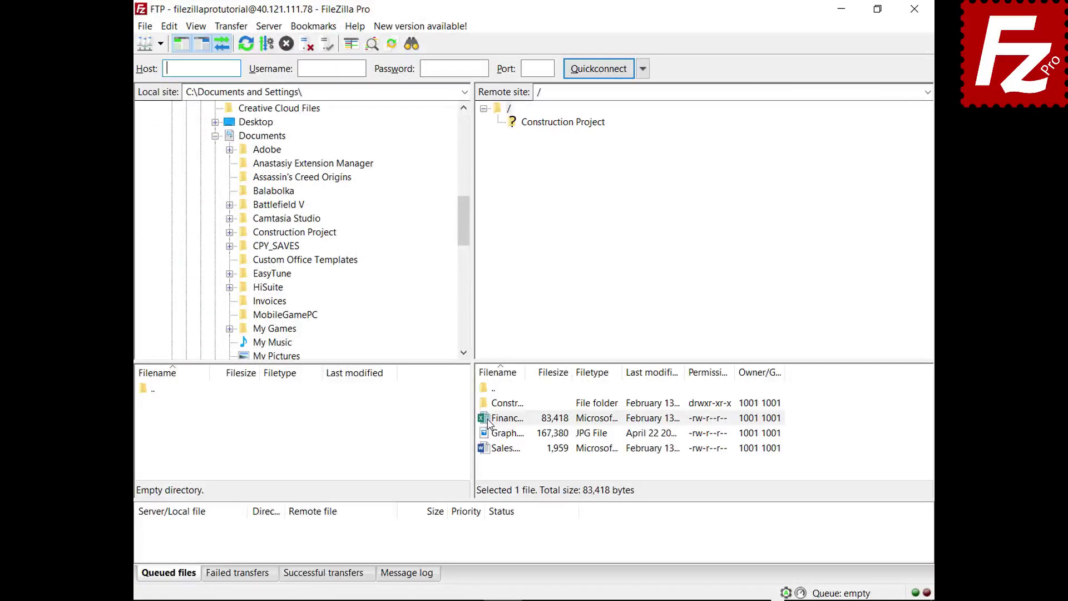
{"action": "left_click_drag", "start_coordinate": [489, 422], "coordinate": [299, 139]}
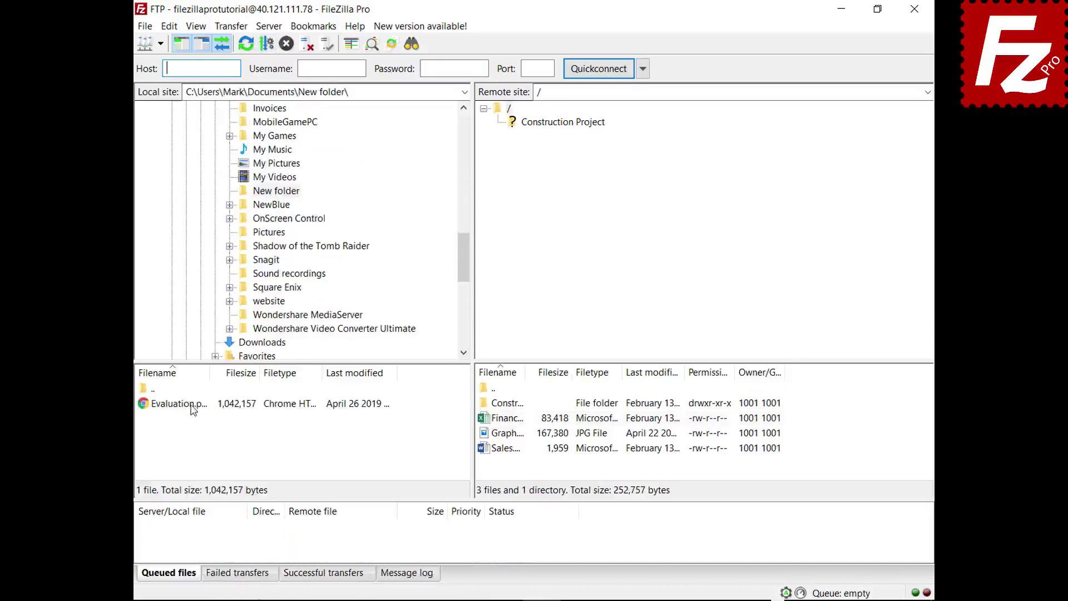
{"action": "left_click", "coordinate": [192, 407]}
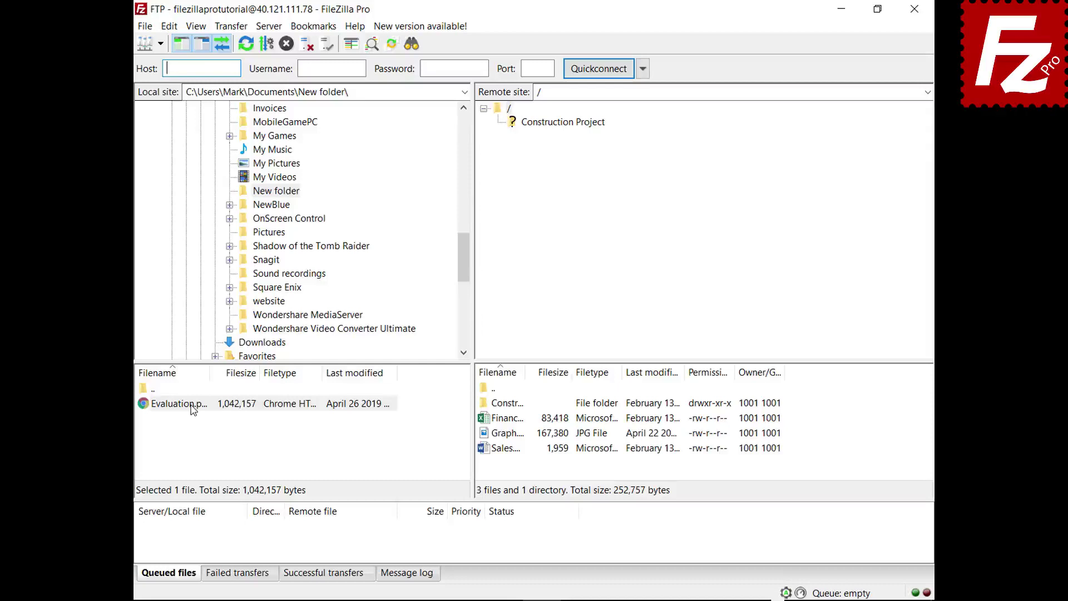
{"action": "left_click_drag", "start_coordinate": [192, 409], "coordinate": [517, 467]}
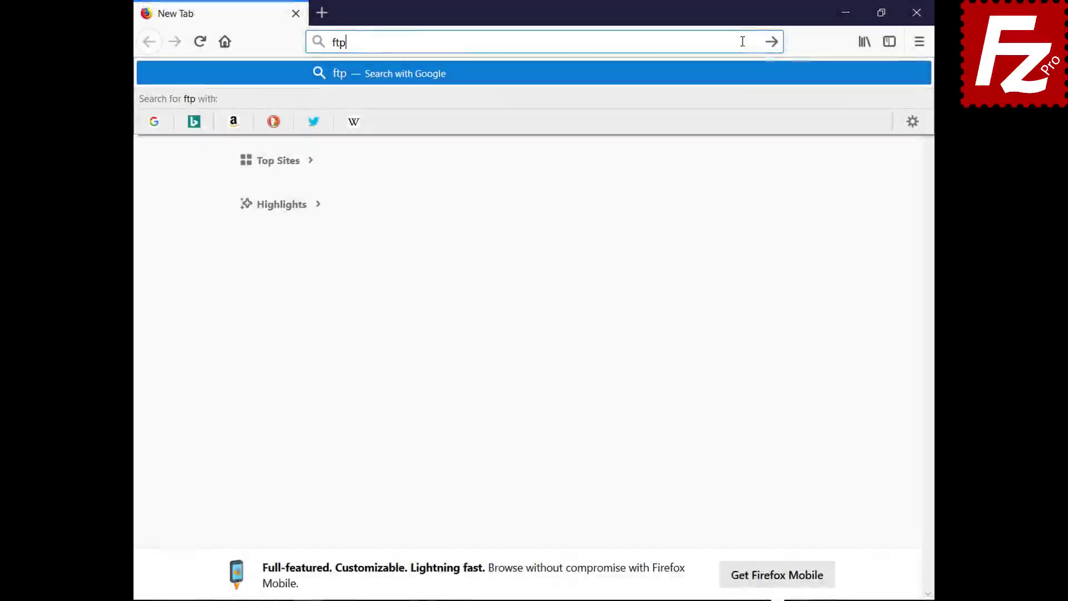
- Load ftptest.net and enter host 40.121.111.78 with the server username and password
{"action": "type", "text": "test.net"}
{"action": "key", "text": "Return"}
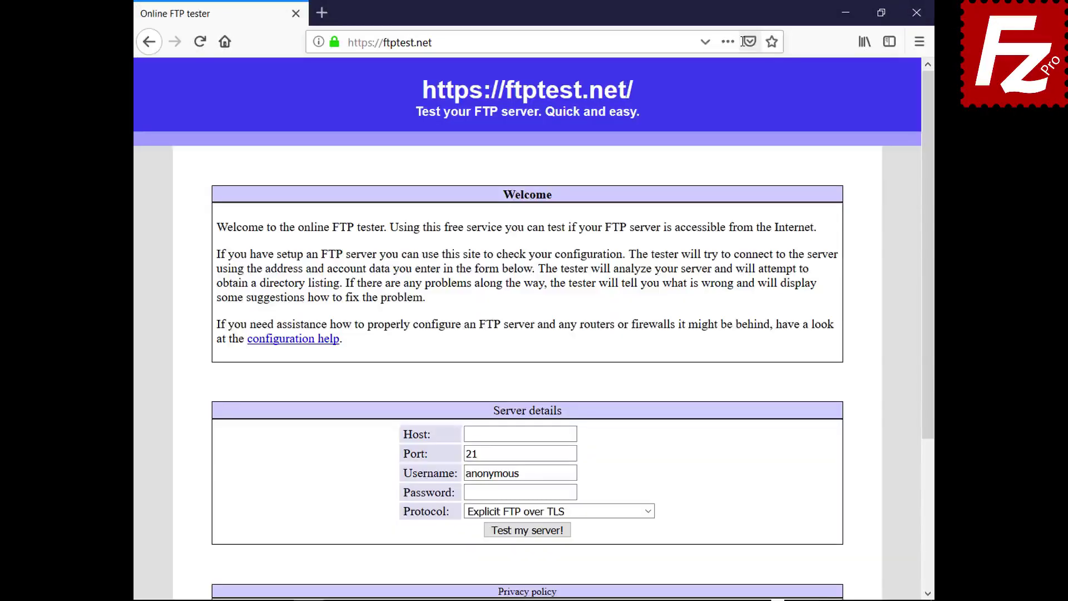
{"action": "left_click", "coordinate": [572, 434]}
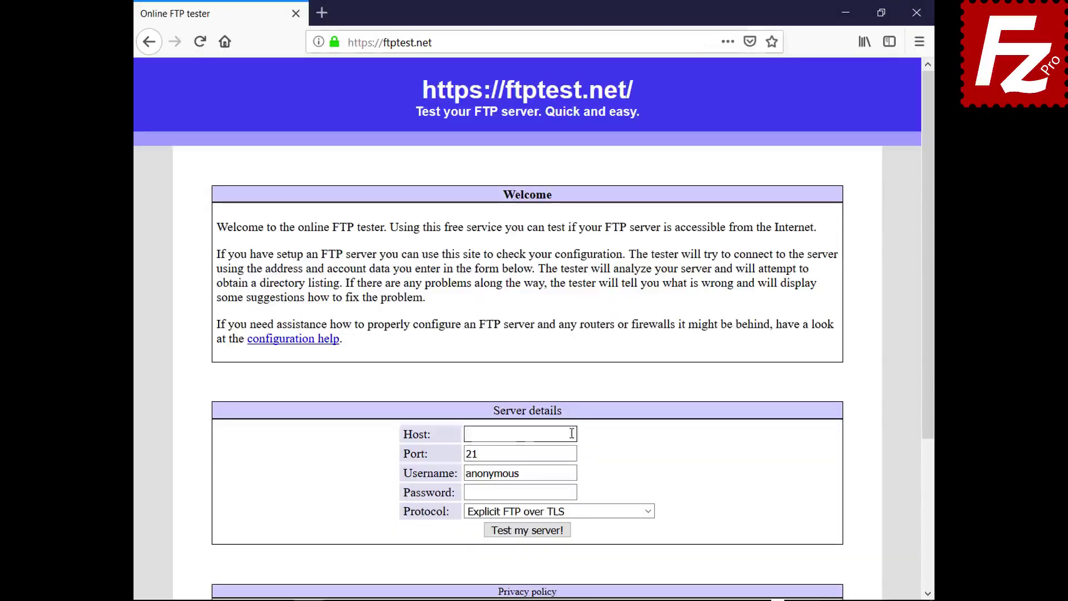
{"action": "type", "text": "40.121.111.78"}
{"action": "left_click", "coordinate": [573, 473]}
{"action": "key", "text": "BackSpace"}
{"action": "key", "text": "BackSpace"}
{"action": "key", "text": "BackSpace"}
{"action": "key", "text": "BackSpace"}
{"action": "key", "text": "BackSpace"}
{"action": "key", "text": "BackSpace"}
{"action": "key", "text": "BackSpace"}
{"action": "key", "text": "BackSpace"}
{"action": "key", "text": "BackSpace"}
{"action": "type", "text": "filezillaprotutorial"}
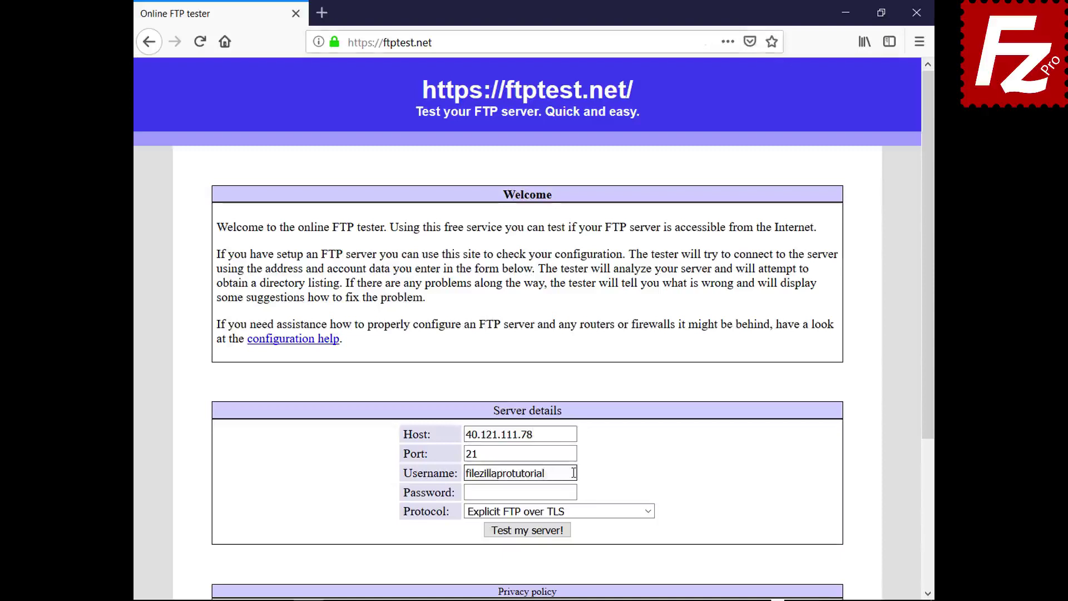
{"action": "left_click", "coordinate": [572, 492]}
{"action": "type", "text": "*********"}
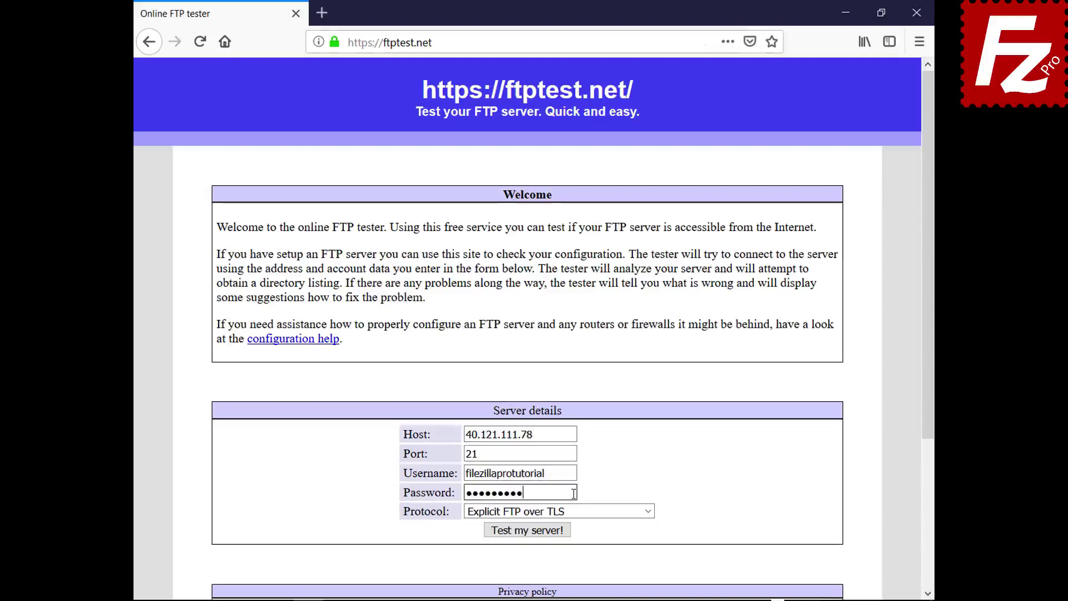
- Allow fallback to plain FTP, run the server test and scroll through the results
{"action": "left_click", "coordinate": [649, 511]}
{"action": "left_click", "coordinate": [643, 554]}
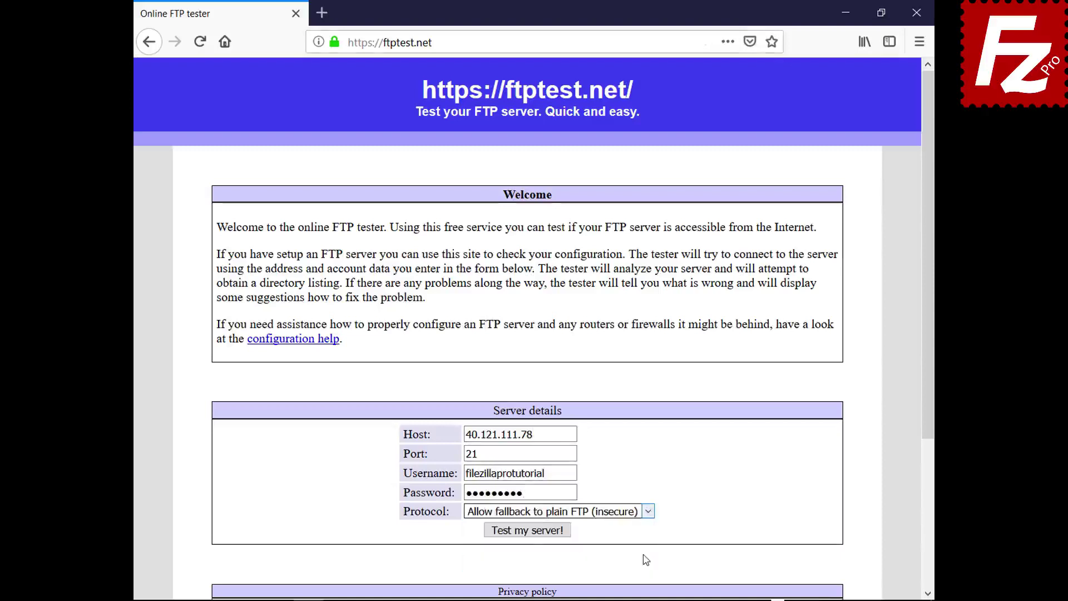
{"action": "left_click", "coordinate": [533, 531]}
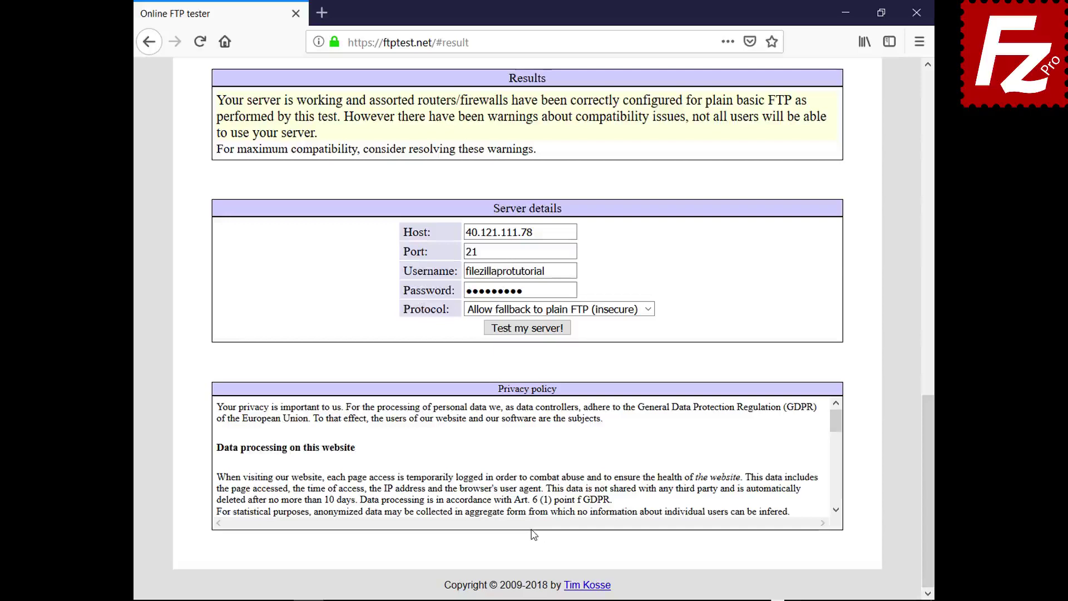
{"action": "left_click_drag", "start_coordinate": [927, 461], "coordinate": [879, 149]}
{"action": "scroll", "coordinate": [880, 149], "scroll_direction": "up", "scroll_amount": 1}
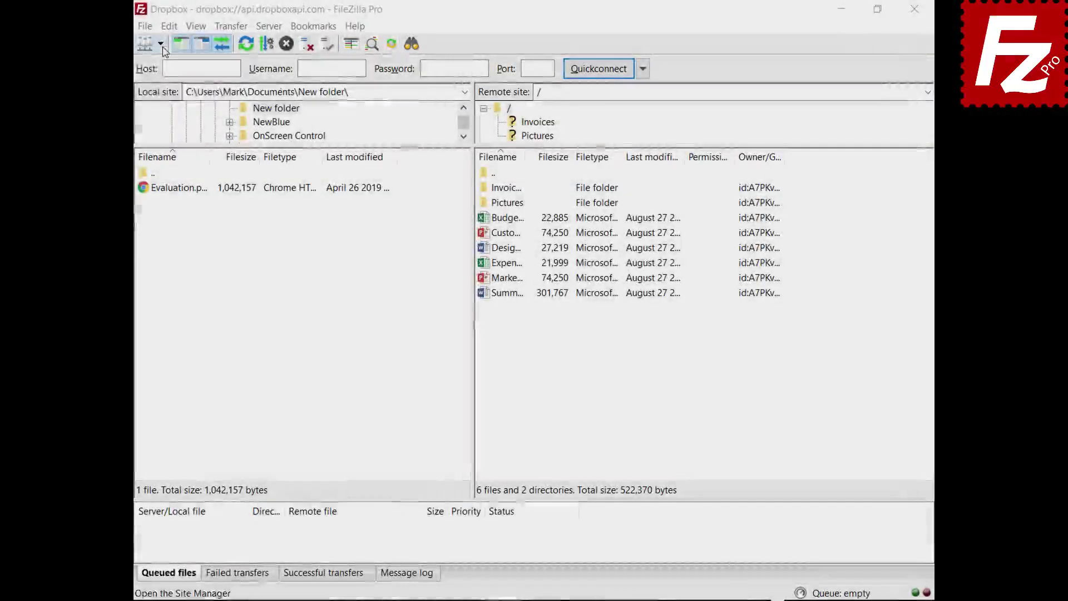
- Connect to OneDrive in a new tab from the Site Manager dropdown, then return to the Dropbox tab
{"action": "left_click", "coordinate": [161, 44]}
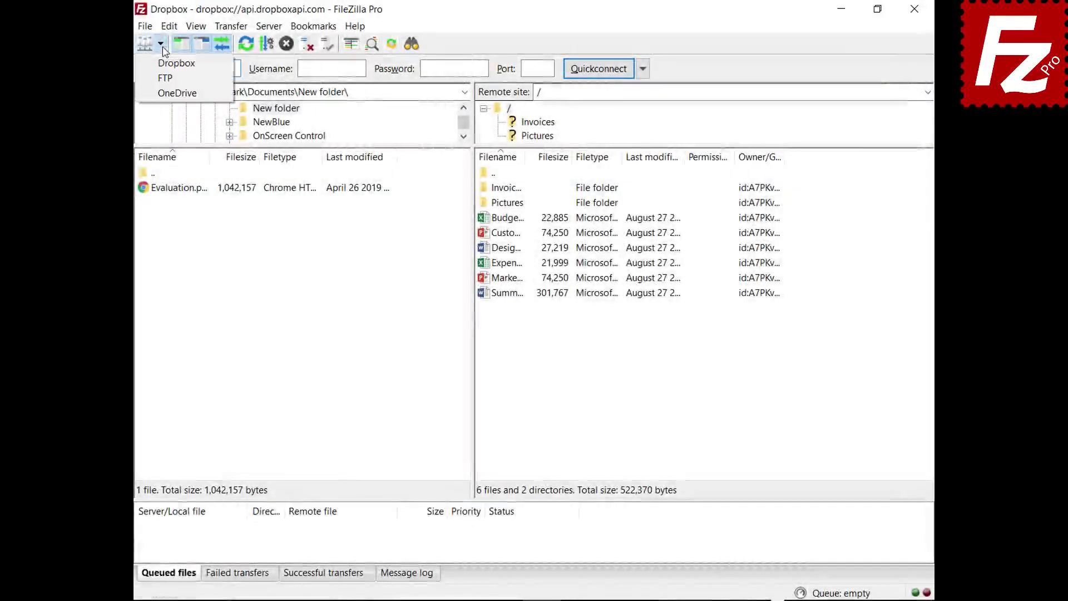
{"action": "left_click", "coordinate": [166, 94]}
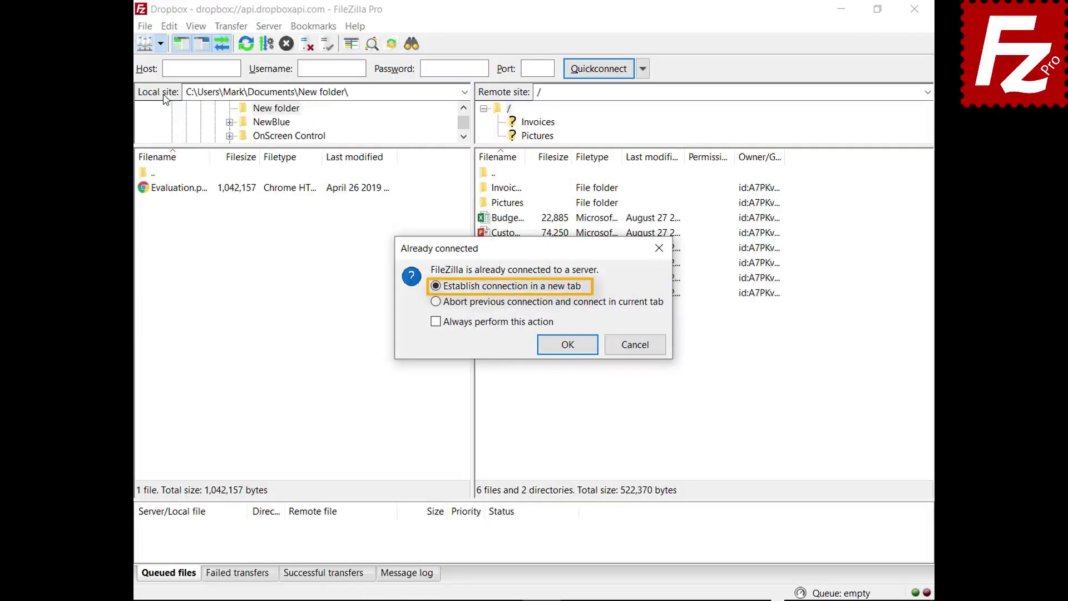
{"action": "left_click", "coordinate": [568, 345]}
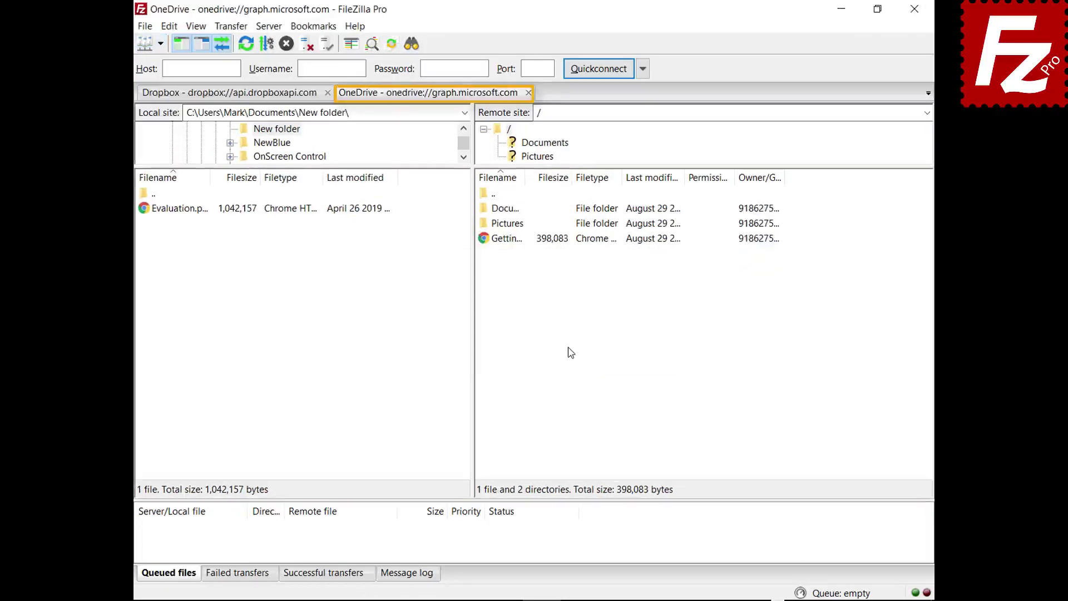
{"action": "left_click", "coordinate": [228, 95]}
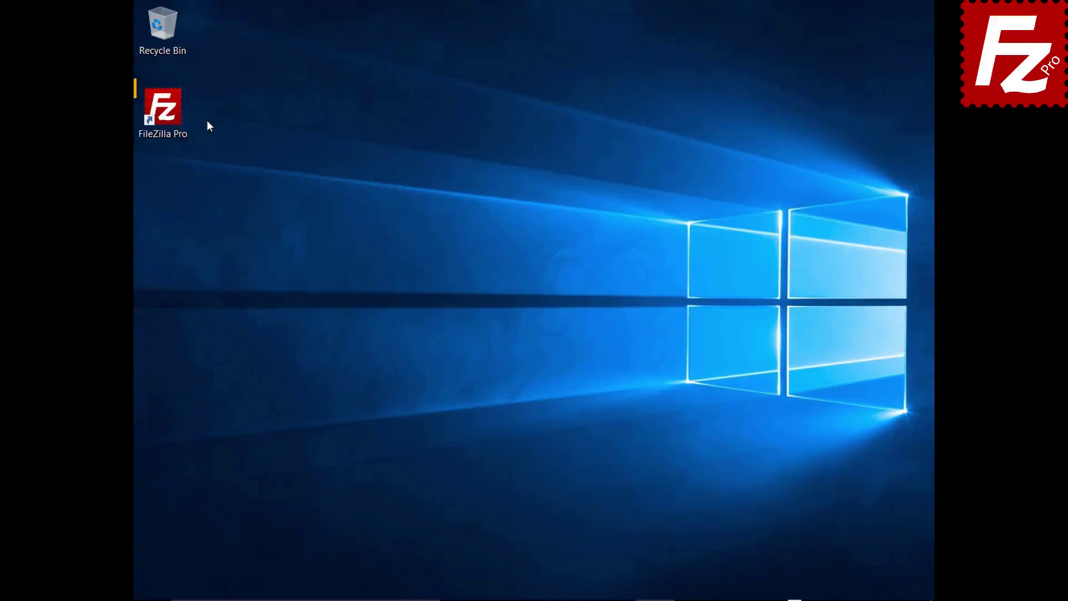
- Relaunch FileZilla Pro and add a new Site Manager entry named My Server
{"action": "double_click", "coordinate": [169, 115]}
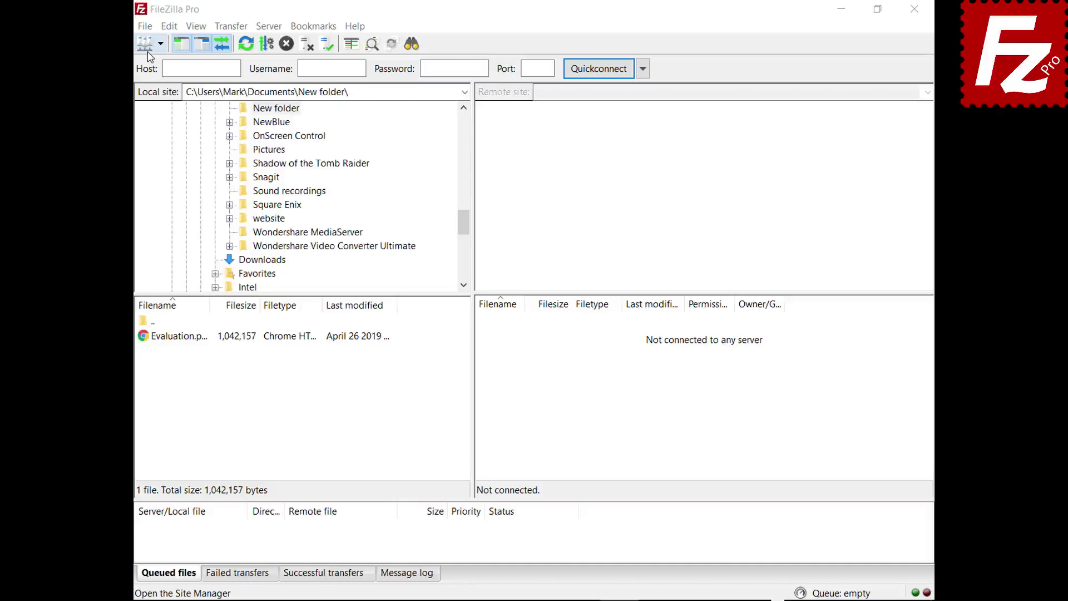
{"action": "left_click", "coordinate": [145, 26]}
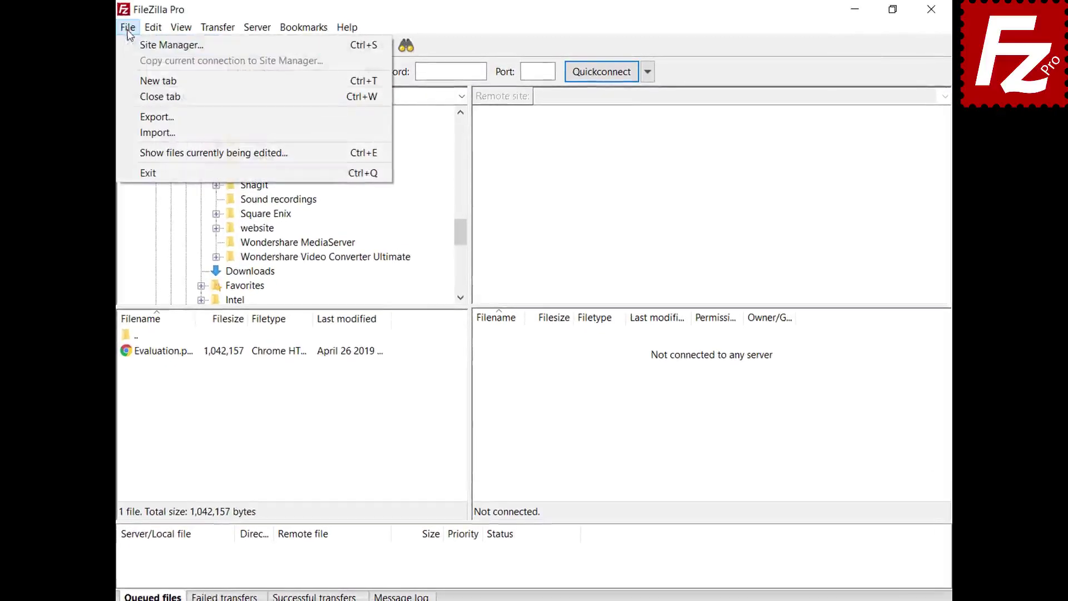
{"action": "left_click", "coordinate": [129, 46]}
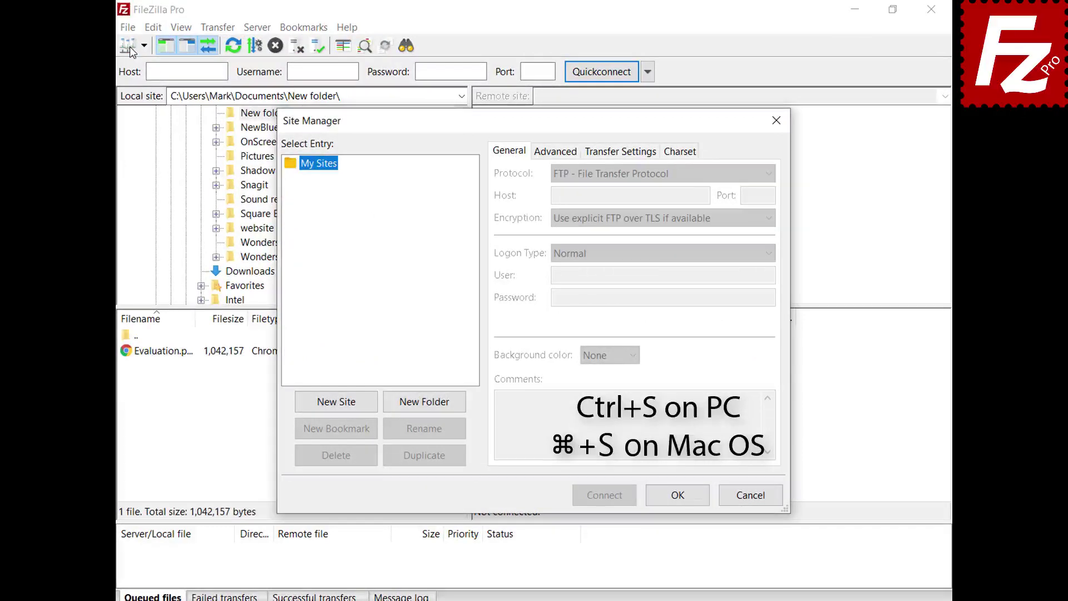
{"action": "left_click", "coordinate": [339, 403]}
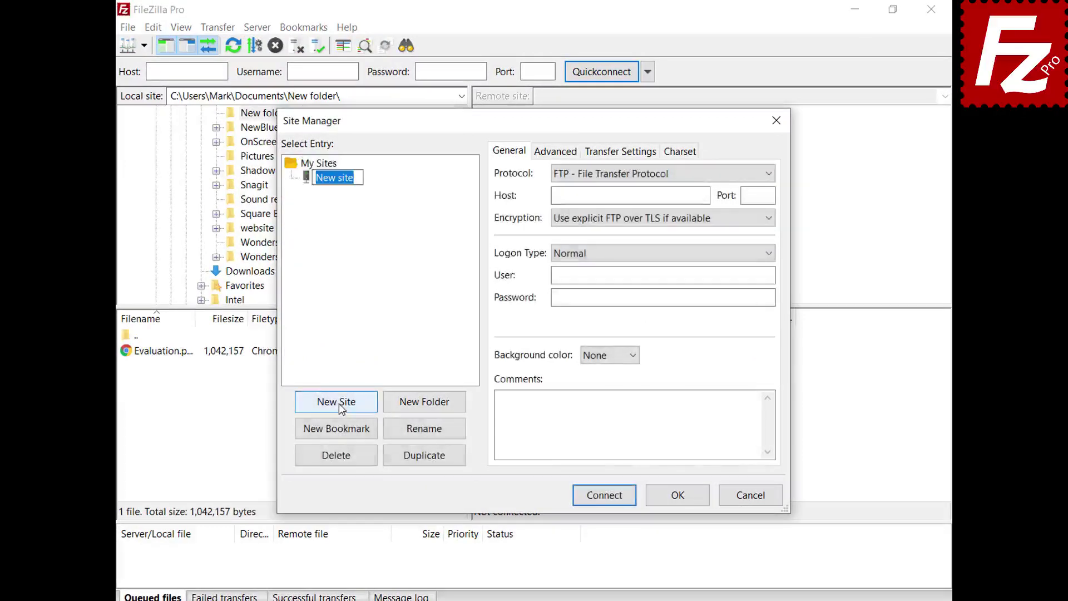
{"action": "type", "text": "My Server"}
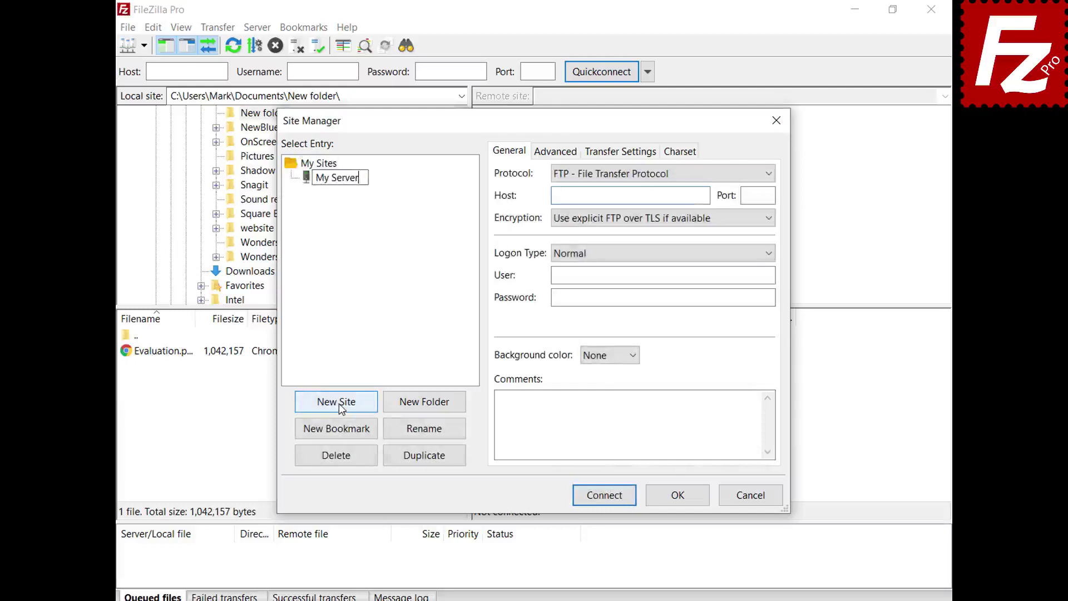
{"action": "left_click", "coordinate": [628, 195]}
- Give My Server host 40.121.111.78, port 21, the login username and password, and a Green background
{"action": "type", "text": "40.121.111.78"}
{"action": "left_click", "coordinate": [770, 194]}
{"action": "type", "text": "21"}
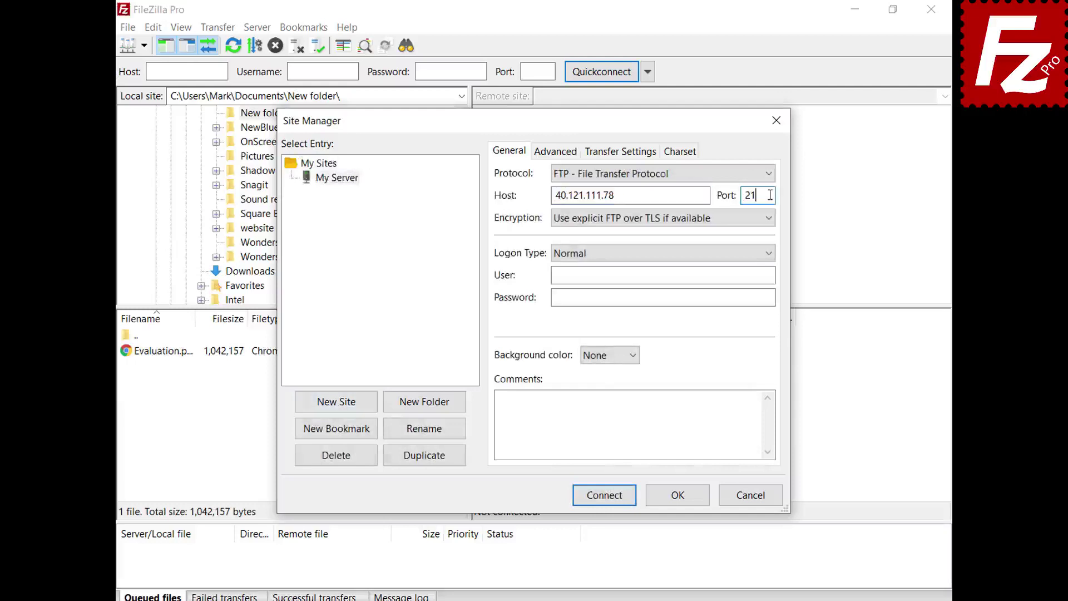
{"action": "left_click", "coordinate": [771, 274]}
{"action": "type", "text": "filezillaprotutorial"}
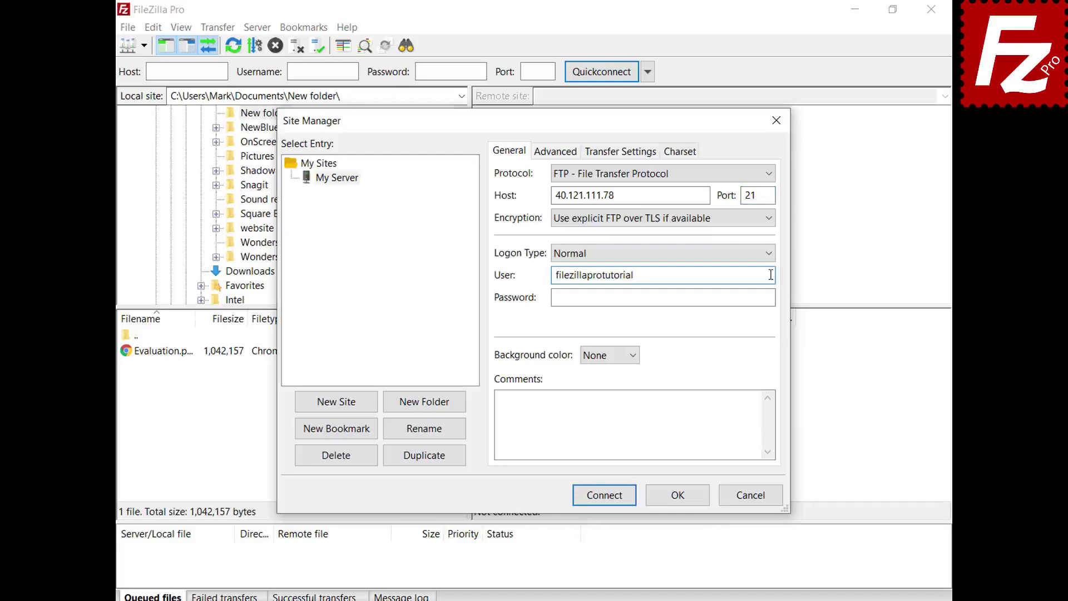
{"action": "left_click", "coordinate": [771, 297]}
{"action": "key", "text": "ctrl+v"}
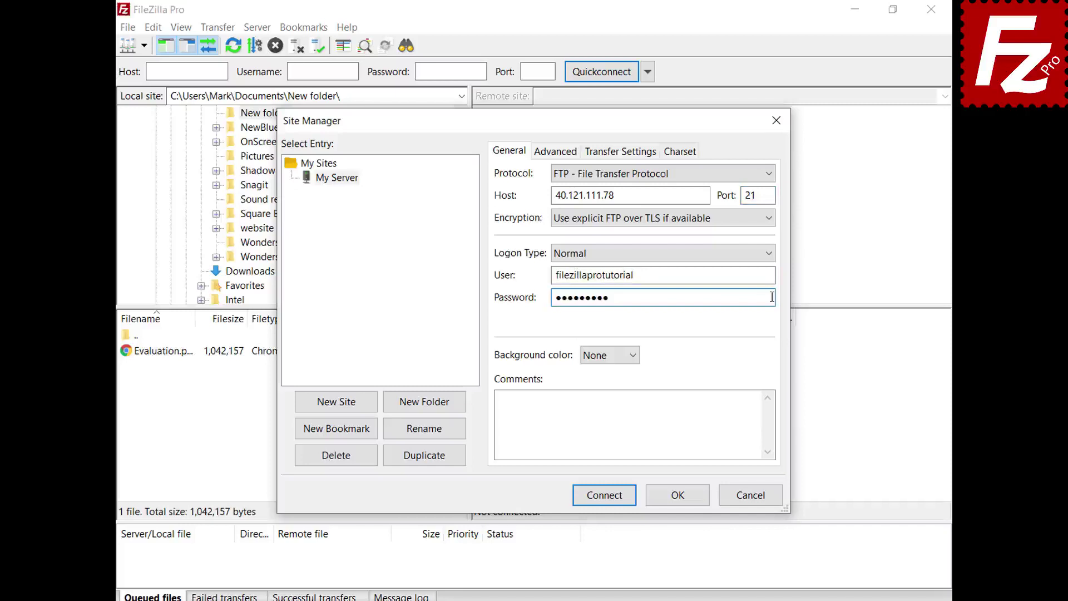
{"action": "left_click", "coordinate": [633, 358]}
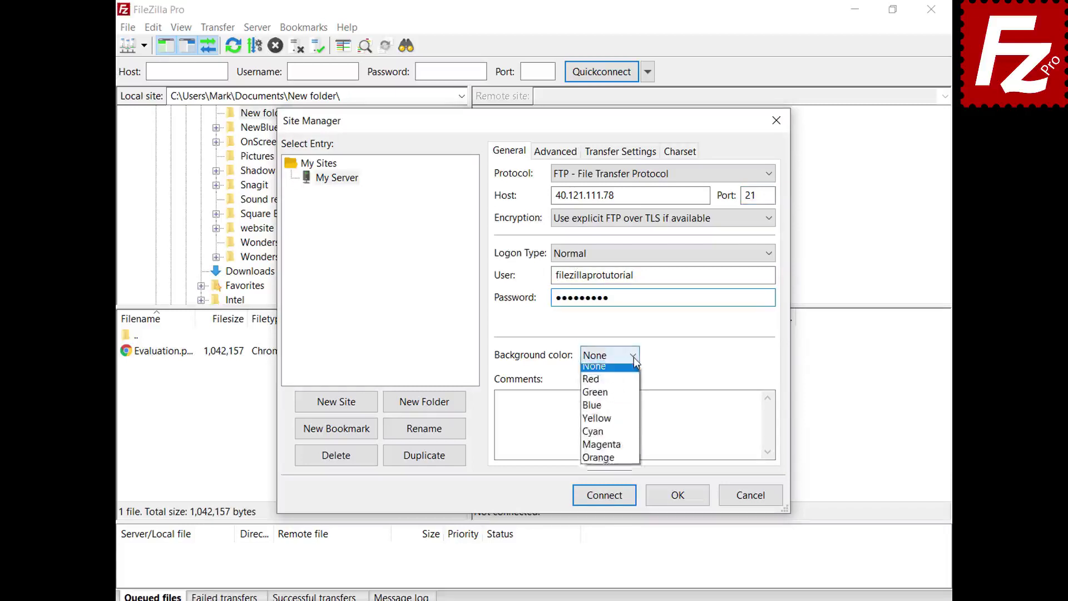
{"action": "left_click", "coordinate": [631, 399]}
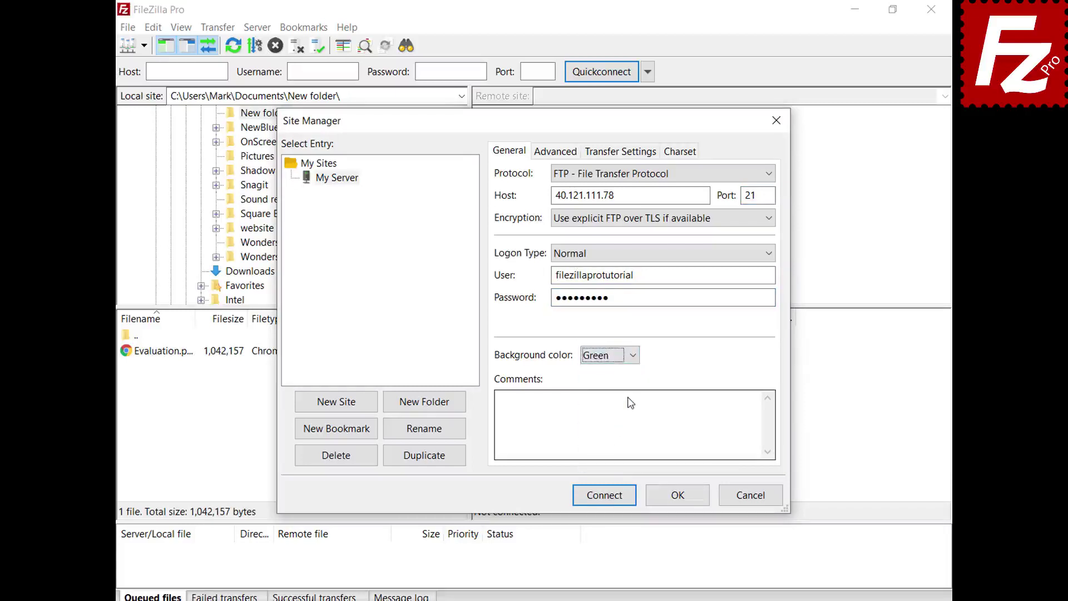
{"action": "left_click", "coordinate": [543, 156]}
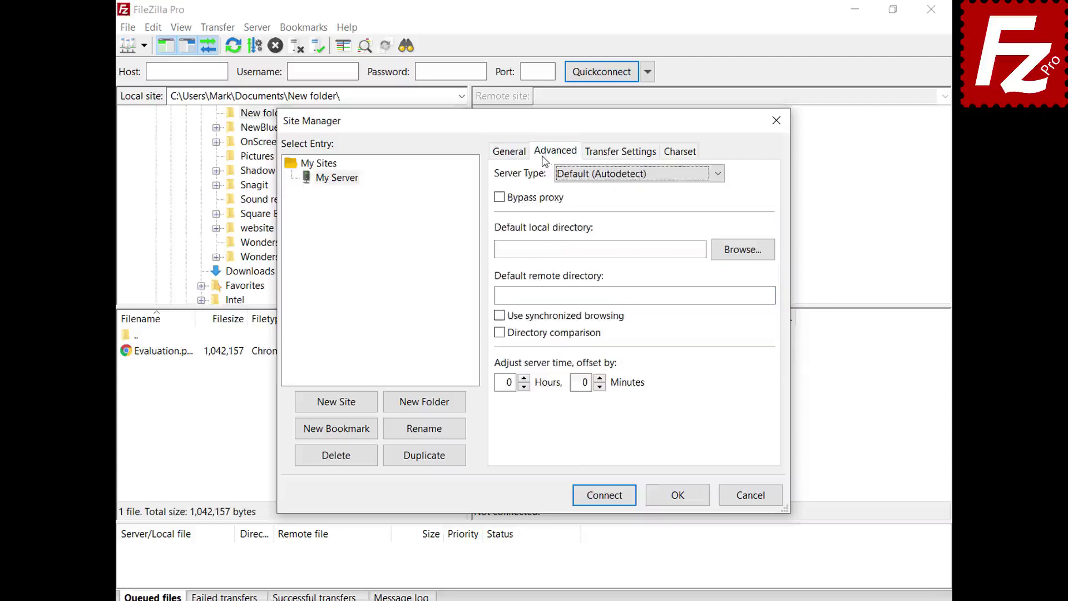
- Keep the autodetected server type and default transfer and charset settings, then save My Server with OK
{"action": "left_click", "coordinate": [718, 179]}
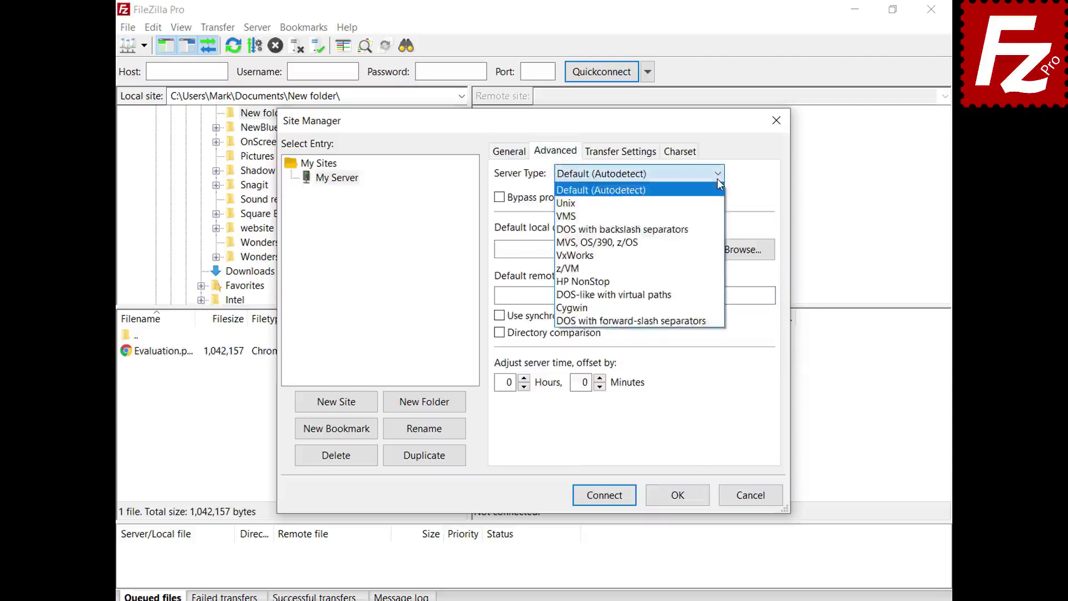
{"action": "left_click", "coordinate": [718, 178]}
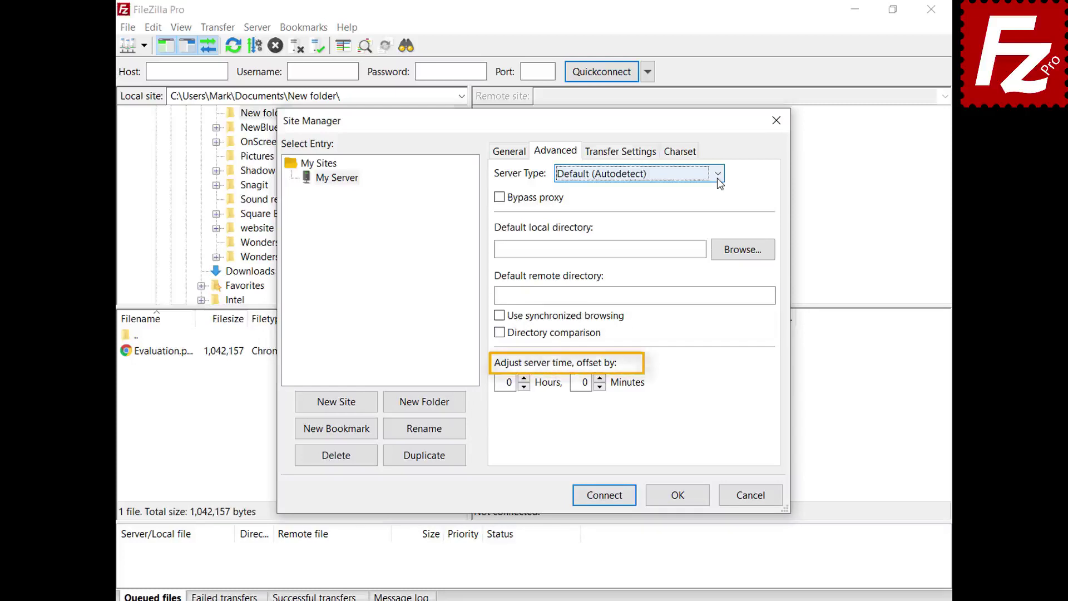
{"action": "left_click", "coordinate": [621, 157]}
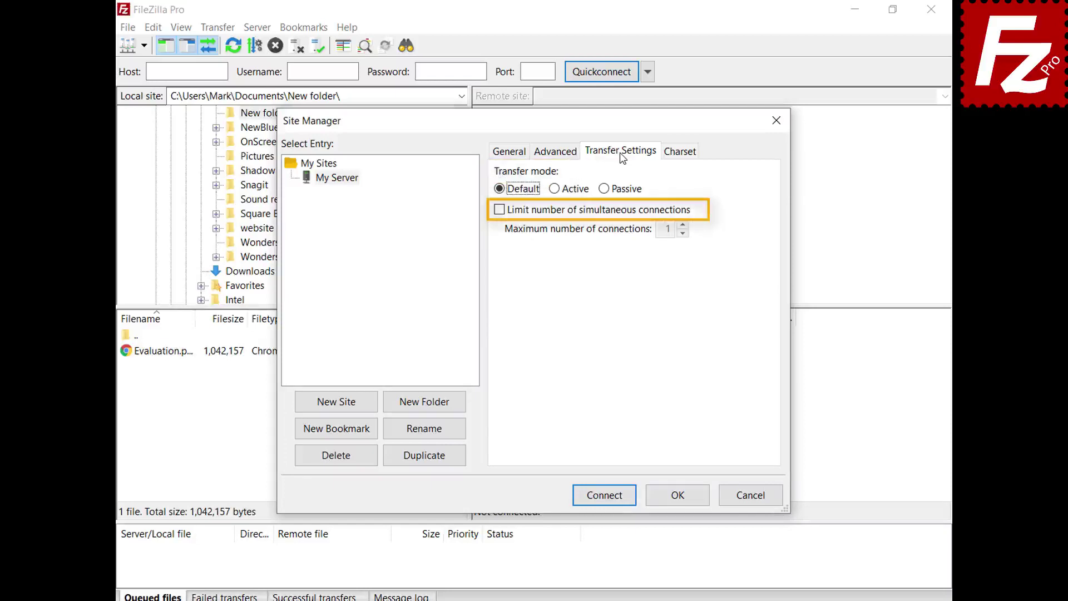
{"action": "left_click", "coordinate": [680, 151]}
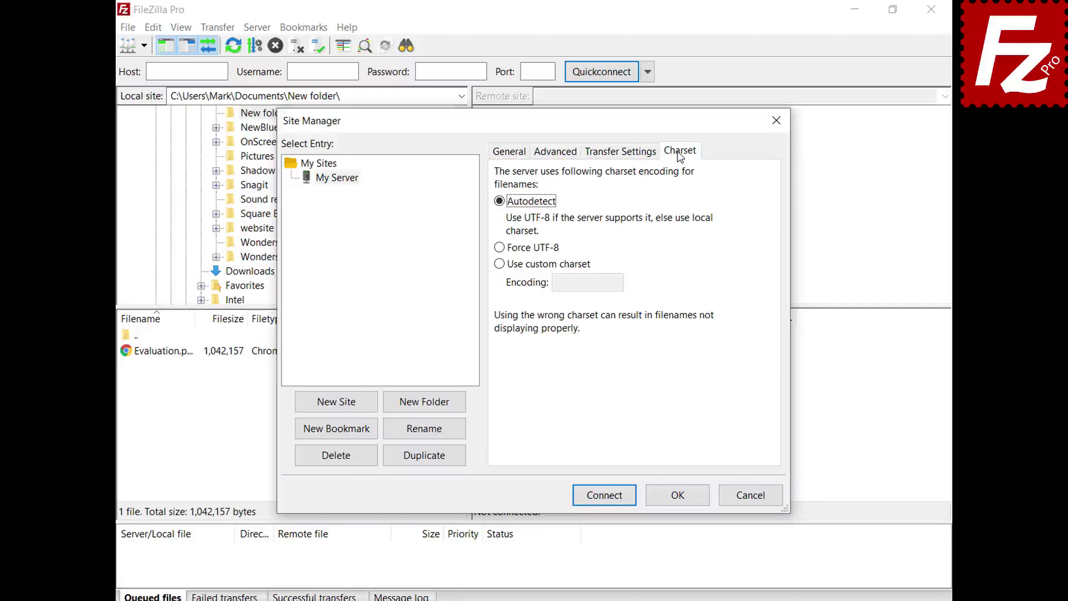
{"action": "left_click", "coordinate": [681, 501]}
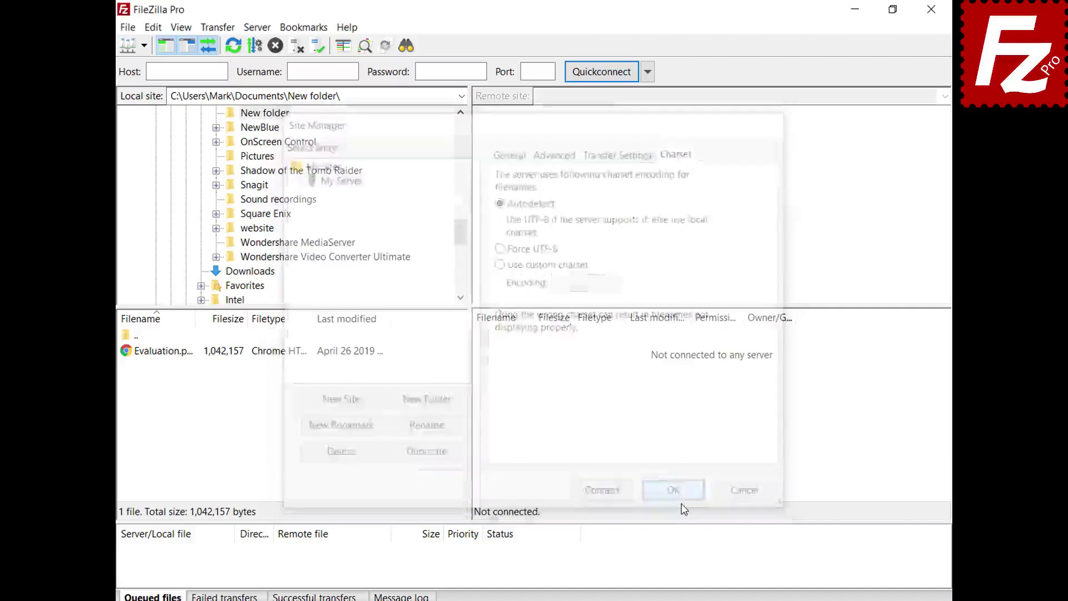
- Connect to My Server, then create a Sites folder in Site Manager and move My Server into it
{"action": "left_click", "coordinate": [144, 46]}
{"action": "left_click", "coordinate": [149, 65]}
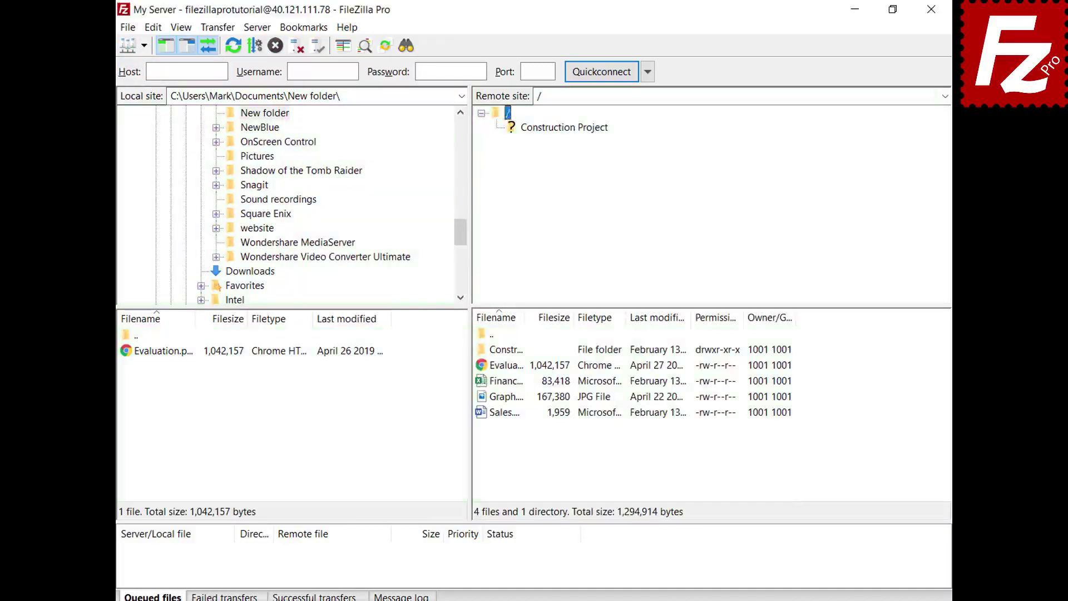
{"action": "key", "text": "ctrl+s"}
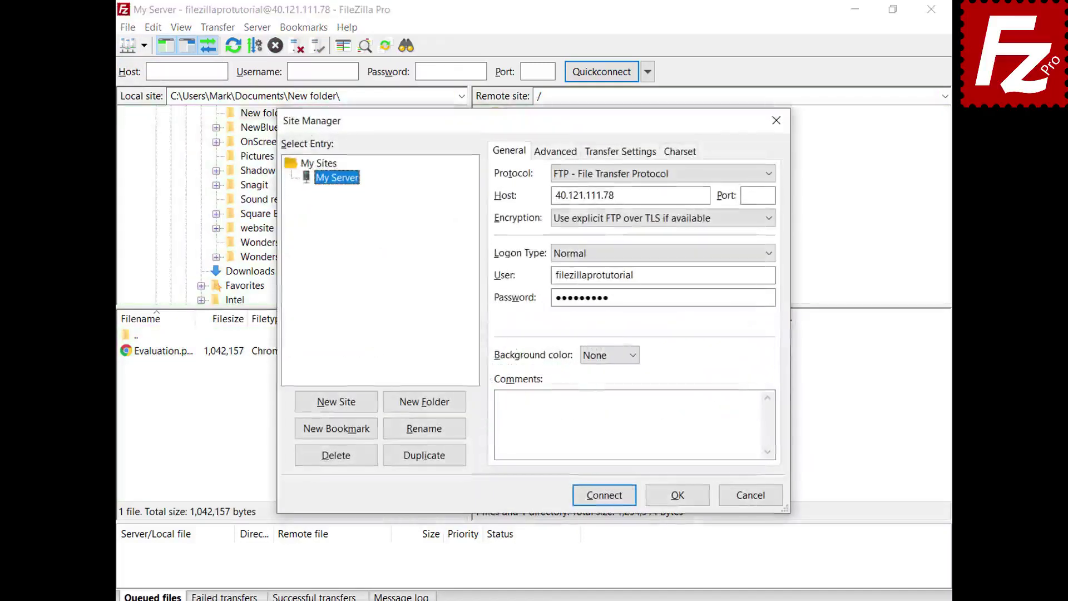
{"action": "left_click", "coordinate": [425, 409]}
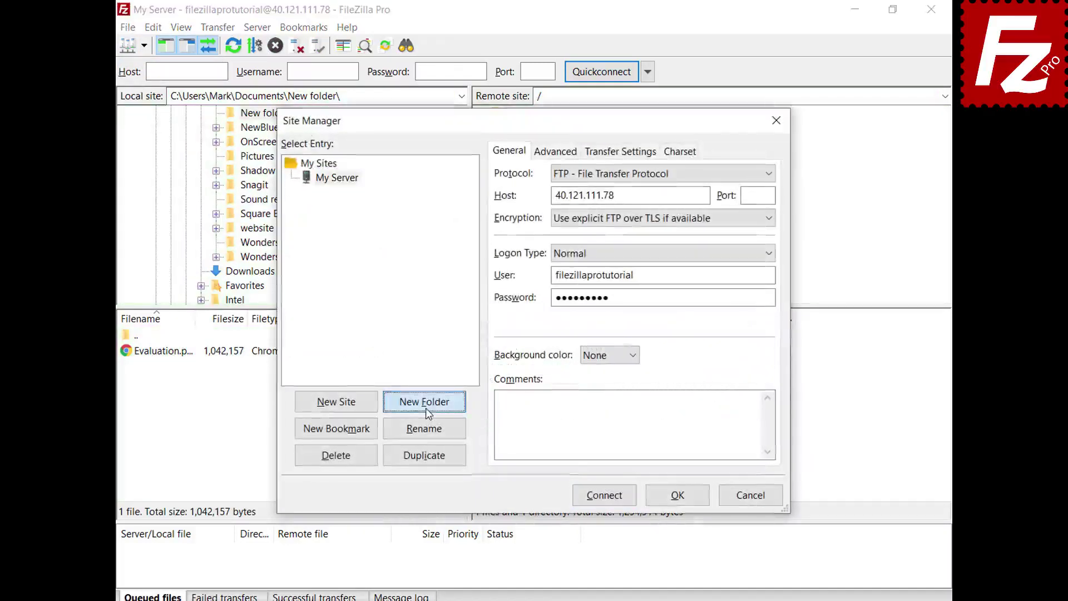
{"action": "type", "text": "Sites"}
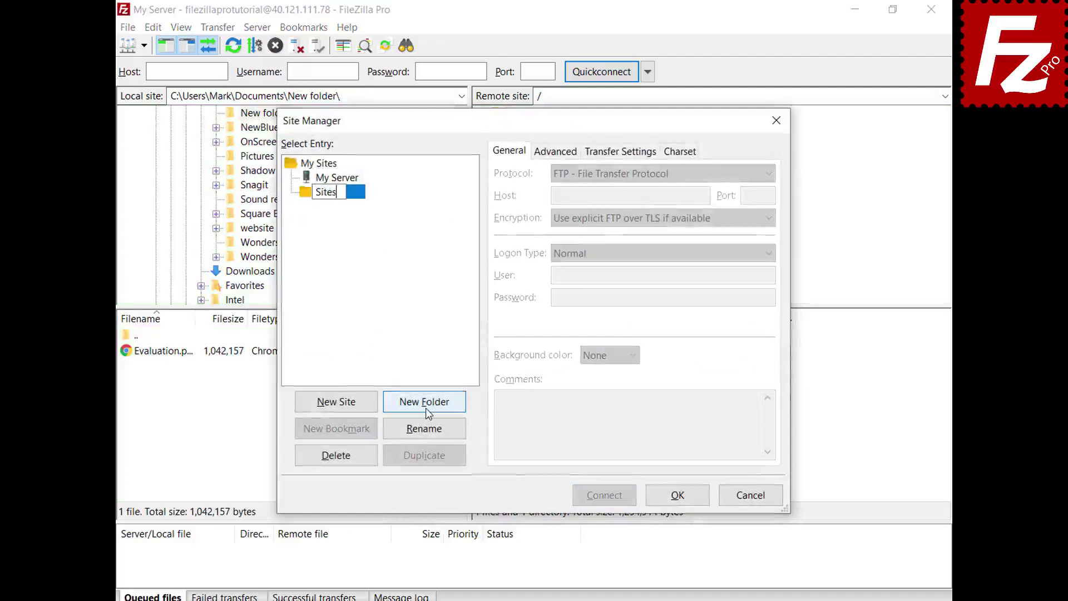
{"action": "key", "text": "Return"}
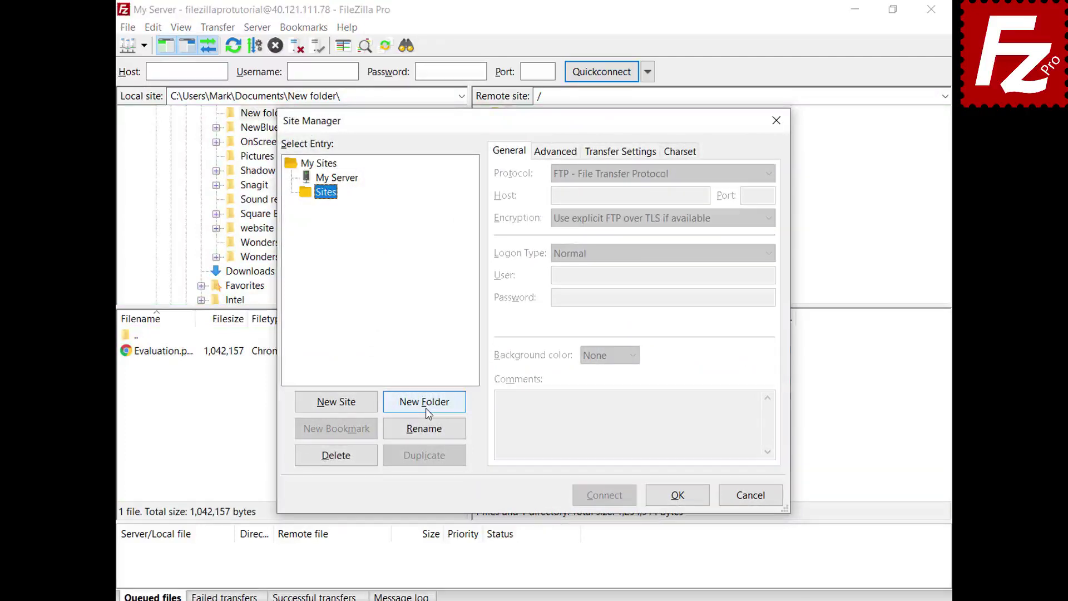
{"action": "left_click", "coordinate": [351, 179]}
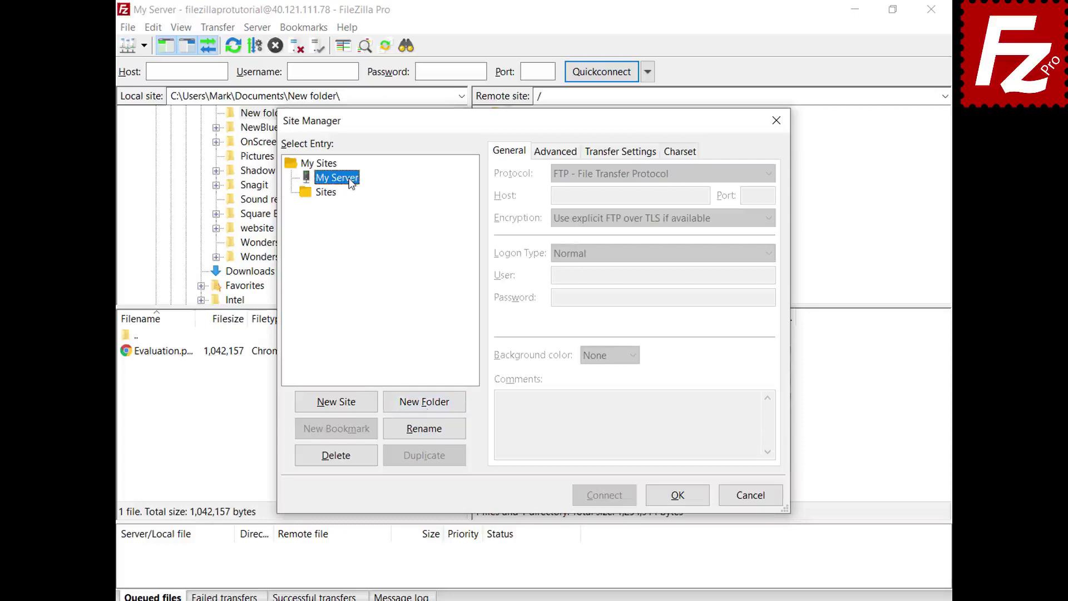
{"action": "left_click_drag", "start_coordinate": [351, 183], "coordinate": [336, 198]}
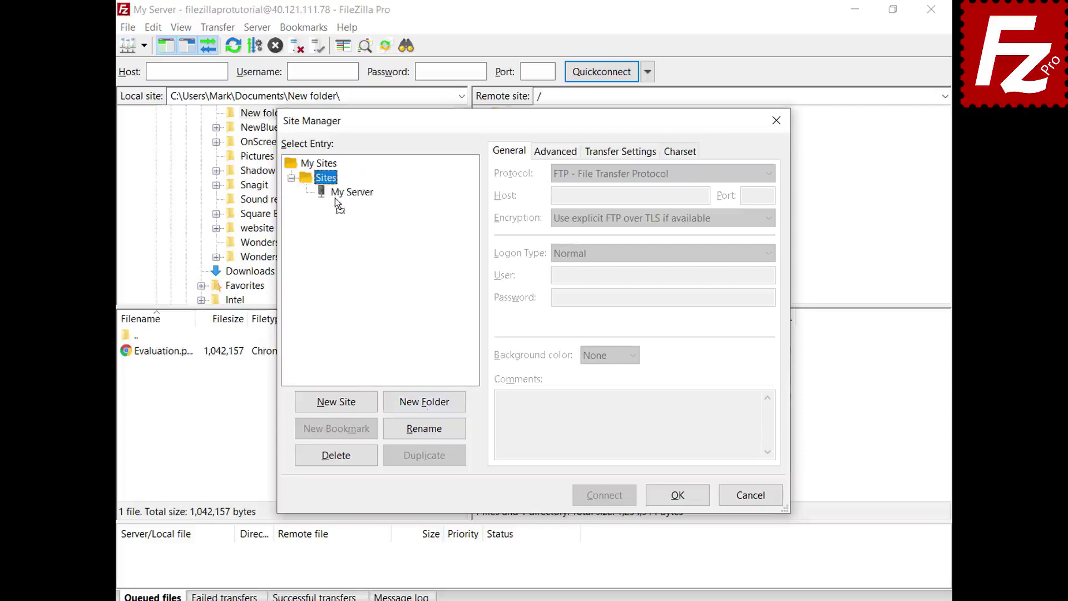
{"action": "left_click", "coordinate": [677, 496]}
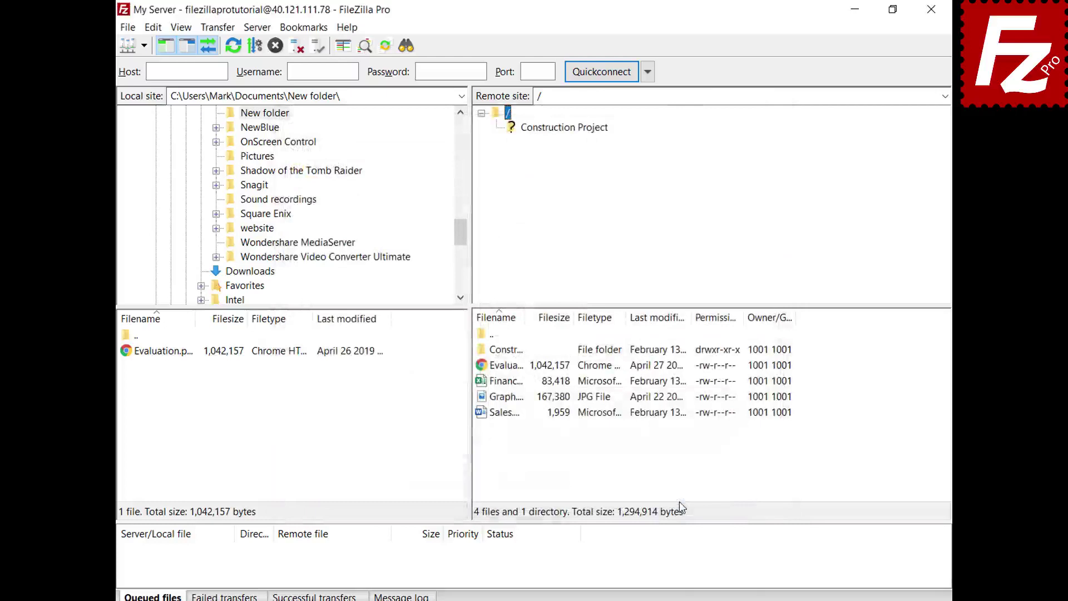
- Reconnect to the server through the My Server entry in Site Manager
{"action": "left_click", "coordinate": [143, 46]}
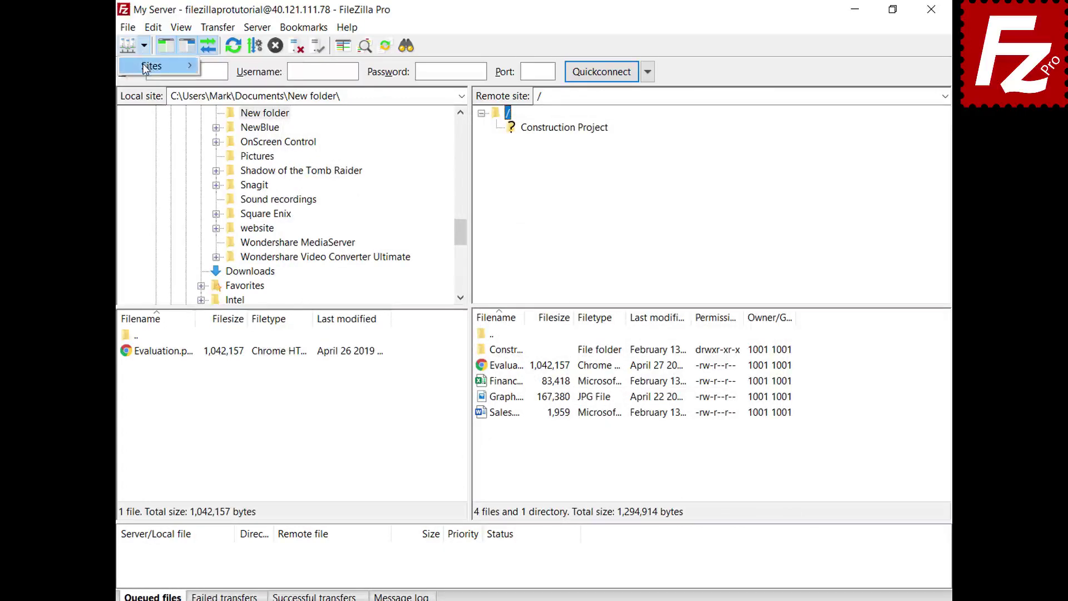
{"action": "mouse_move", "coordinate": [146, 69]}
{"action": "left_click", "coordinate": [128, 45]}
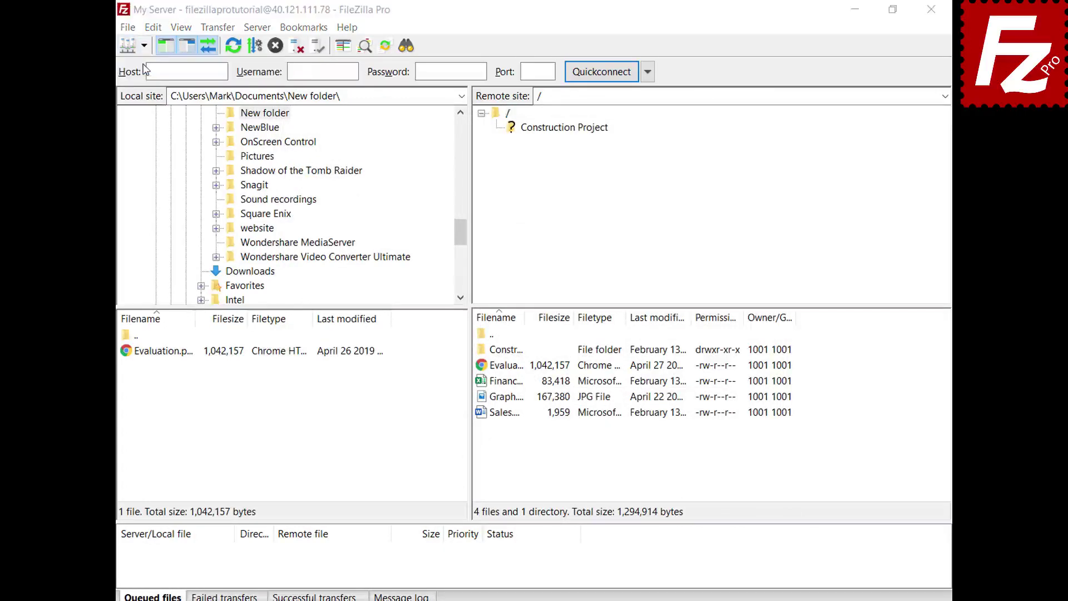
{"action": "left_click", "coordinate": [354, 192]}
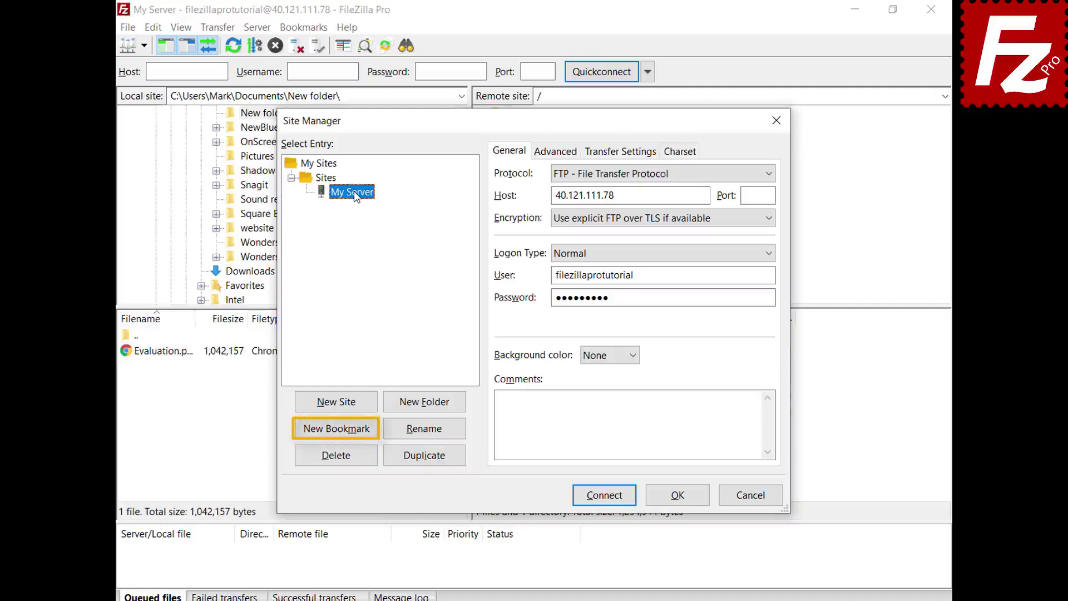
{"action": "left_click", "coordinate": [678, 496]}
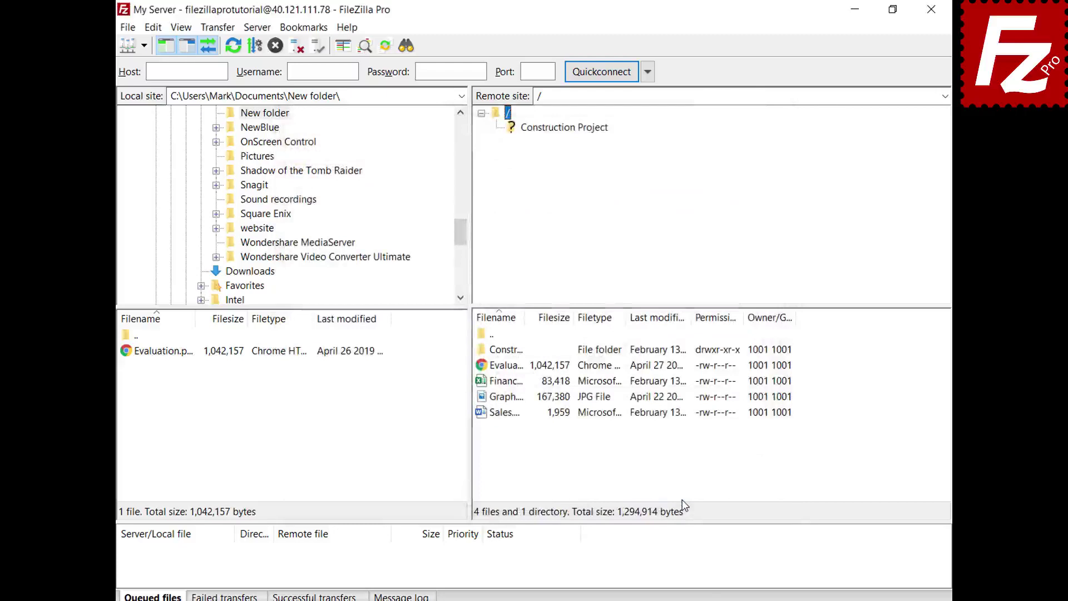
{"action": "left_click", "coordinate": [154, 30]}
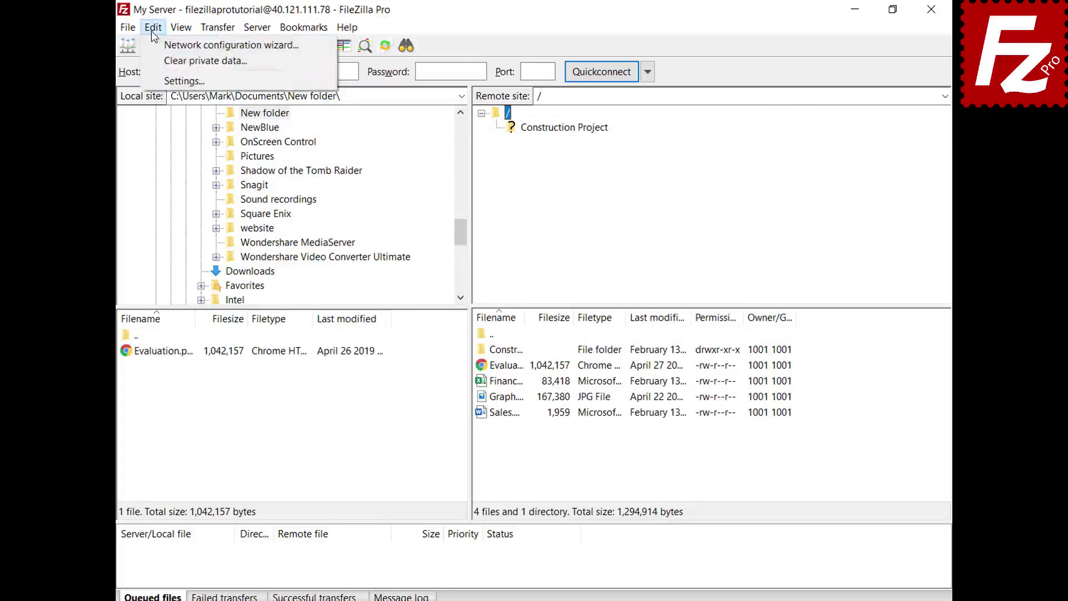
- Open the Settings dialog and review its Interface page
{"action": "left_click", "coordinate": [159, 82]}
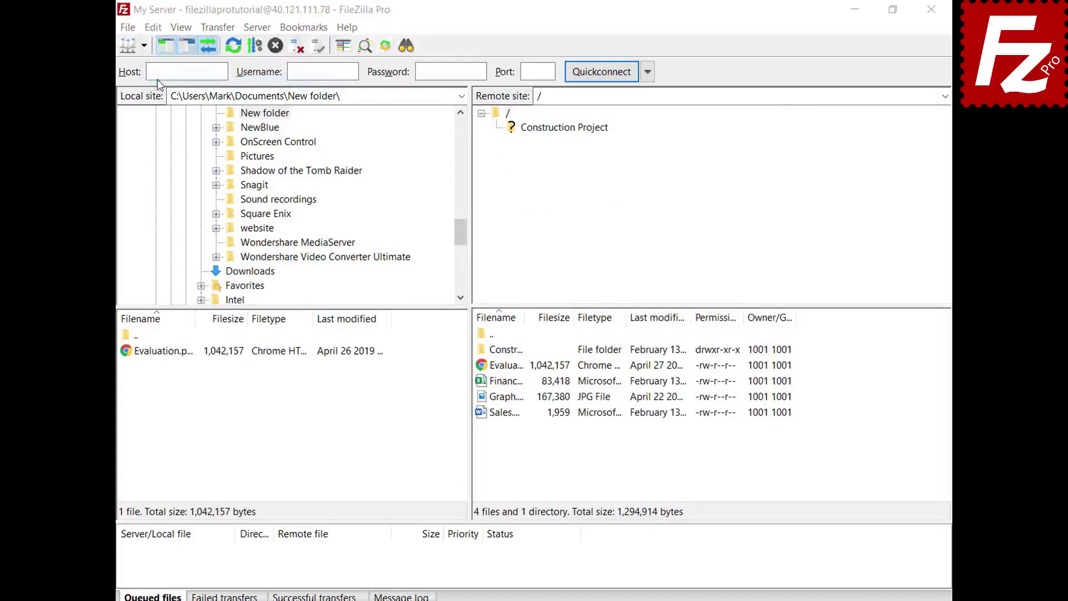
{"action": "left_click", "coordinate": [280, 353]}
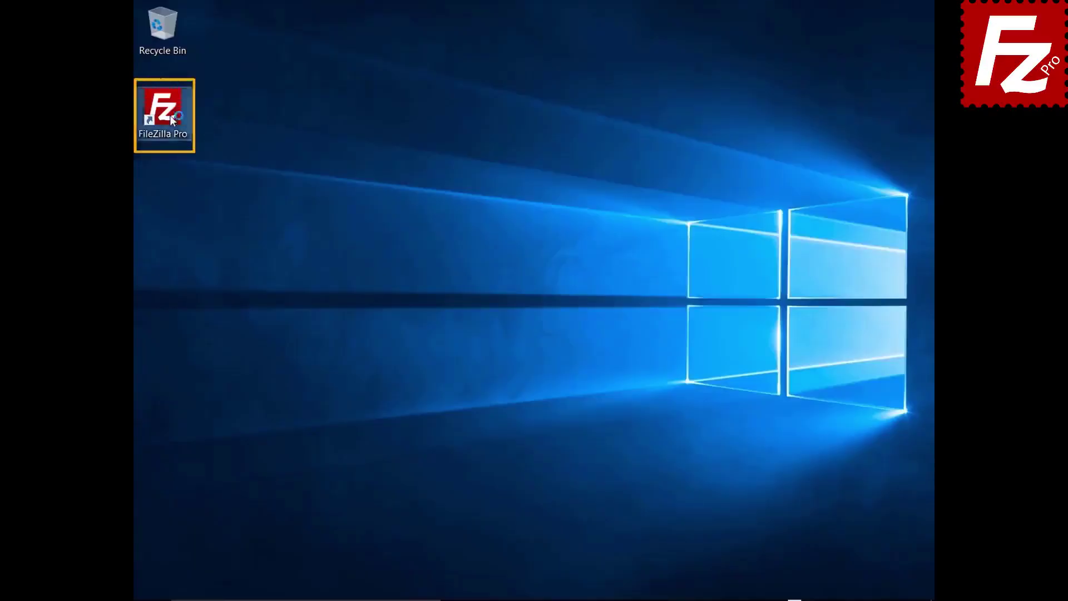
- Relaunch FileZilla Pro from its desktop shortcut
{"action": "double_click", "coordinate": [170, 116]}
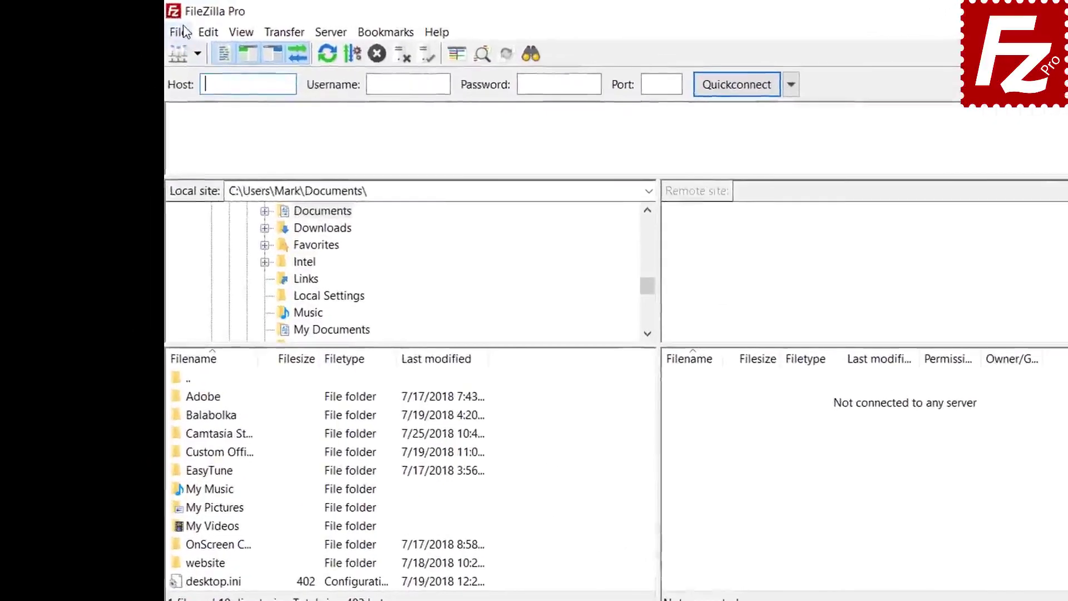
{"action": "left_click", "coordinate": [181, 32]}
{"action": "left_click", "coordinate": [188, 54]}
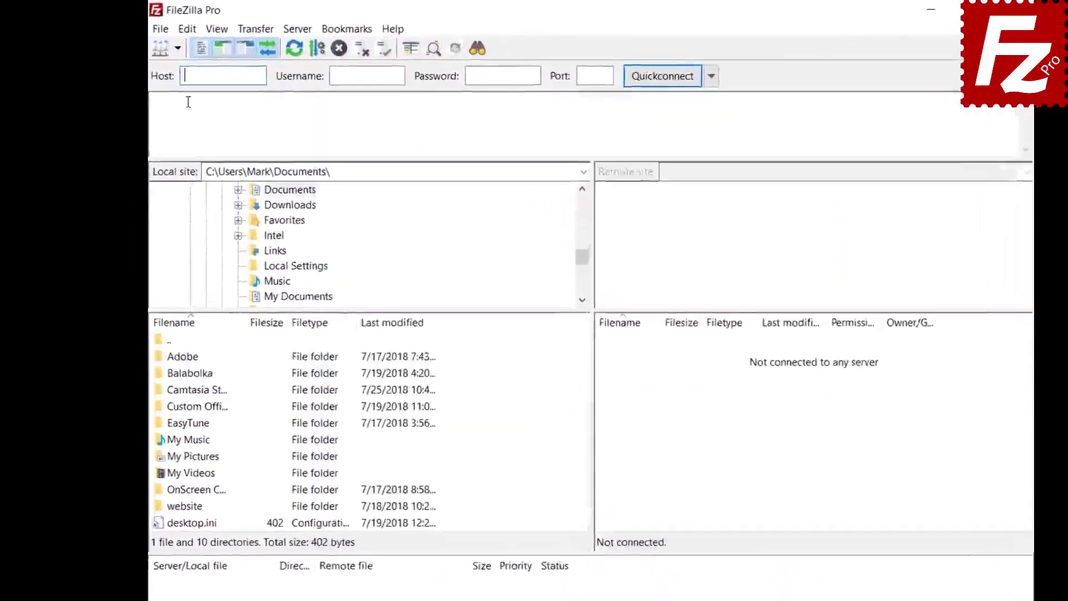
- Show the Interface > Passwords page in Settings
{"action": "left_click", "coordinate": [187, 29]}
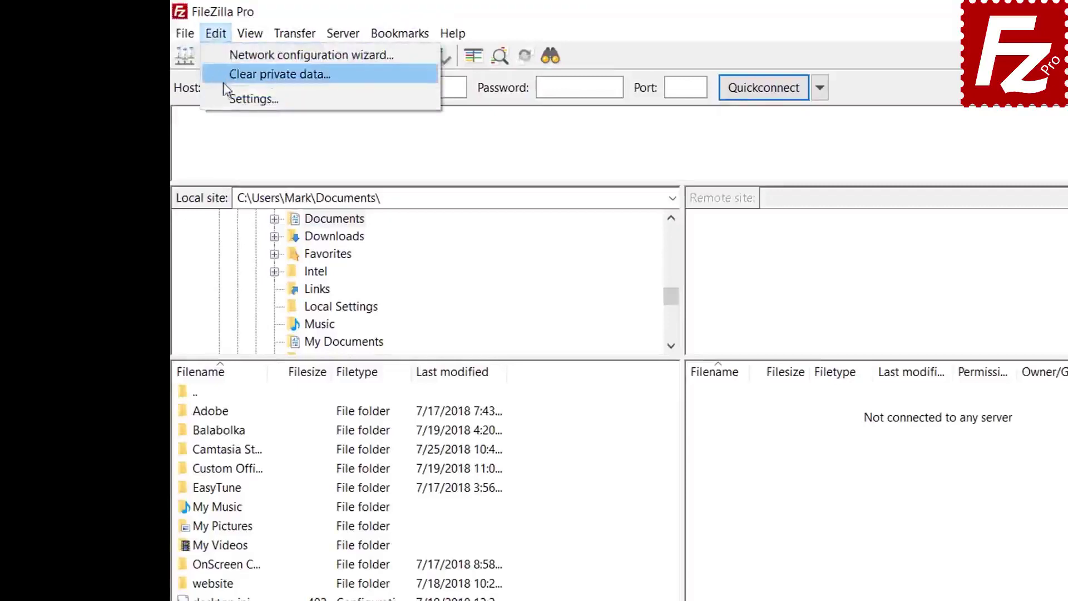
{"action": "left_click", "coordinate": [225, 98]}
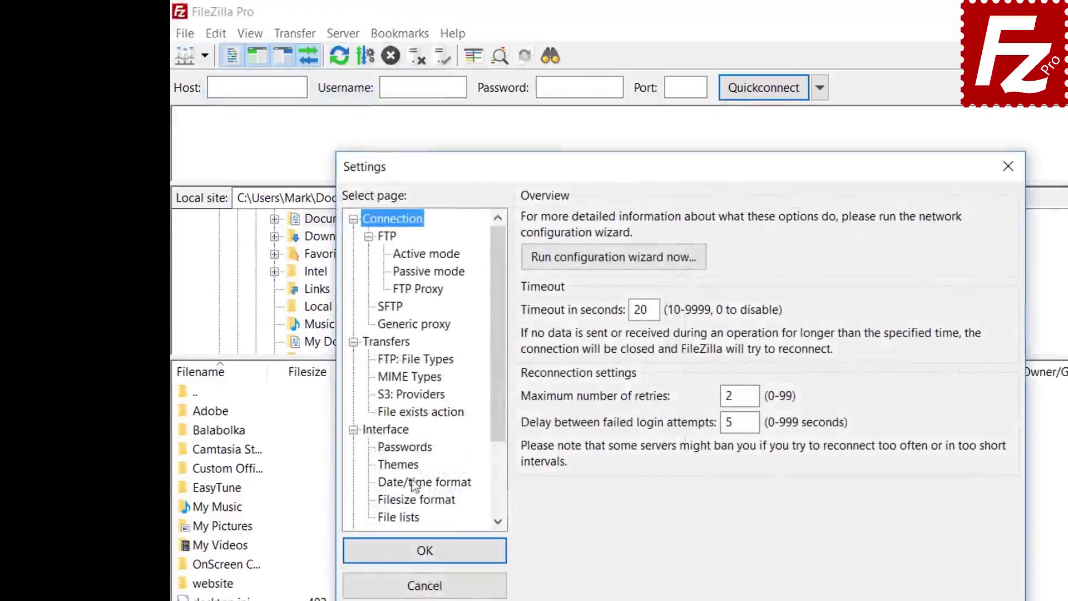
{"action": "left_click", "coordinate": [412, 448]}
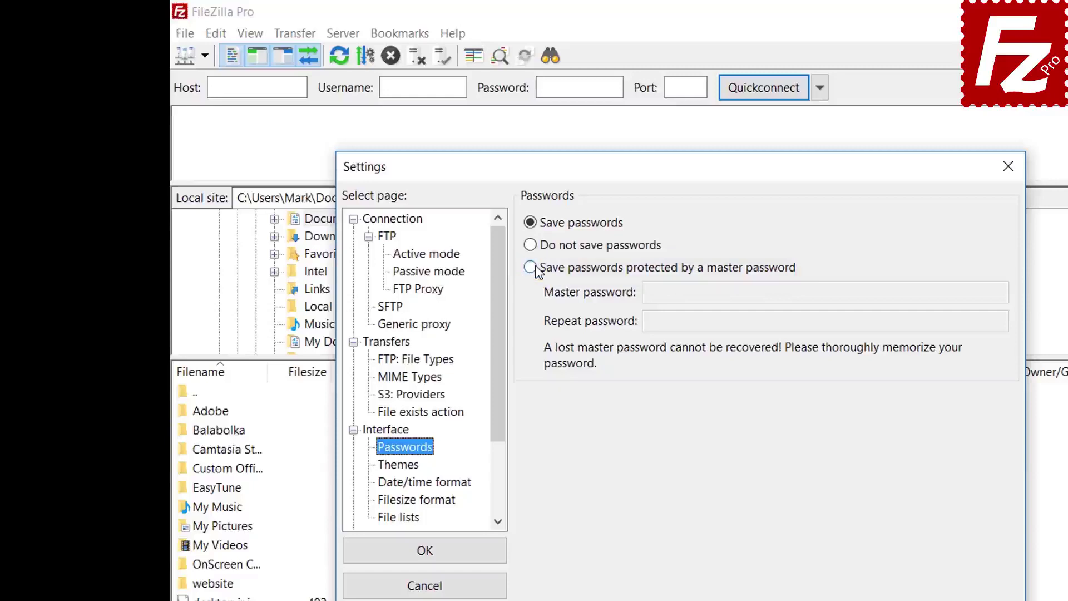
- Protect saved passwords with a master password, entering it twice, and confirm with OK
{"action": "left_click", "coordinate": [535, 269]}
{"action": "left_click", "coordinate": [872, 292]}
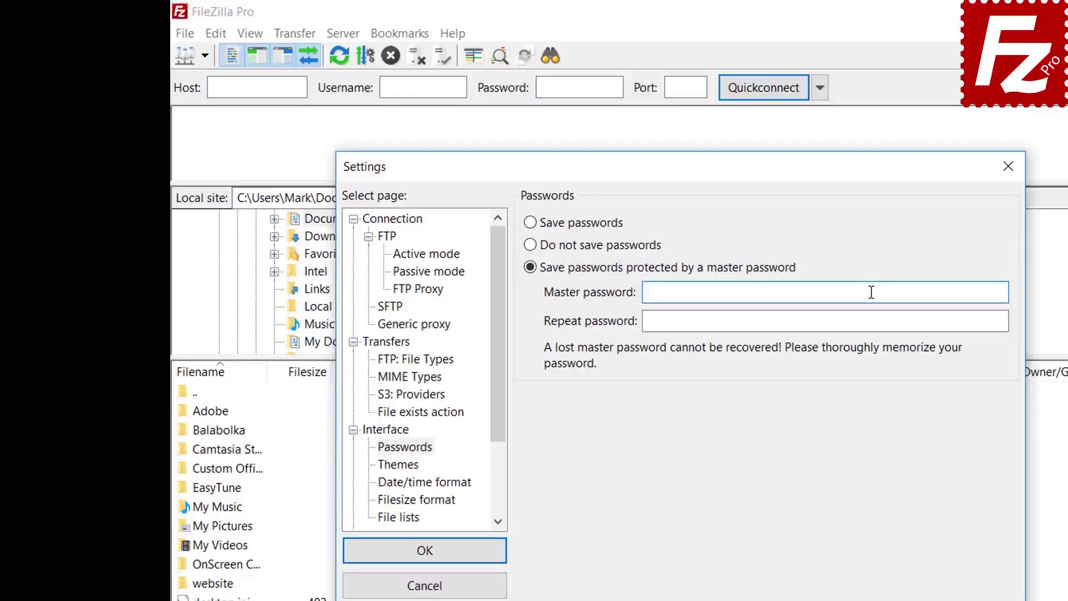
{"action": "type", "text": "••••••••••"}
{"action": "left_click", "coordinate": [848, 322]}
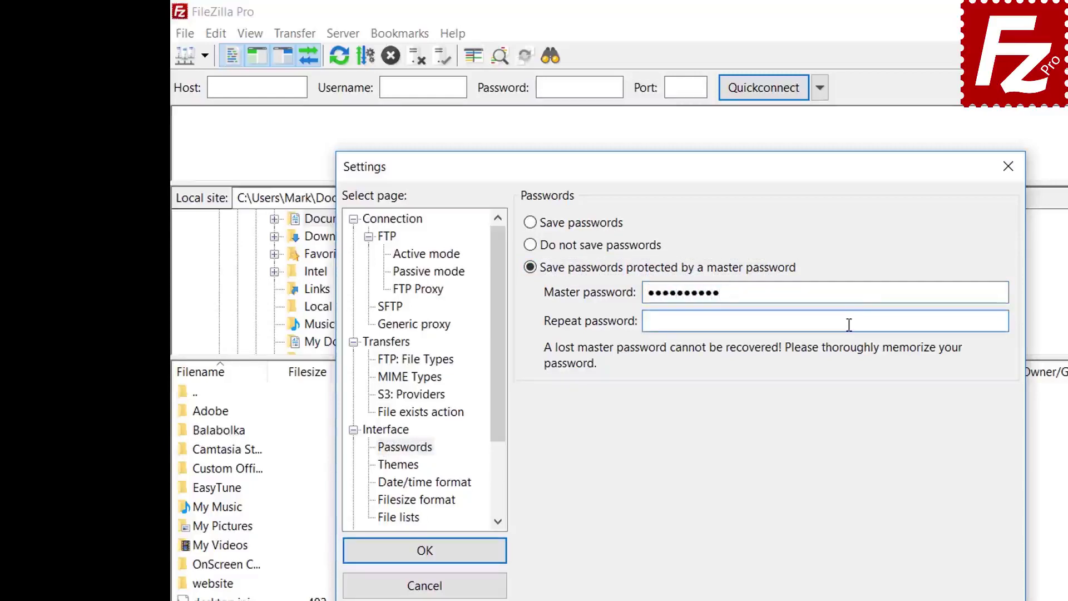
{"action": "type", "text": "••••••••••"}
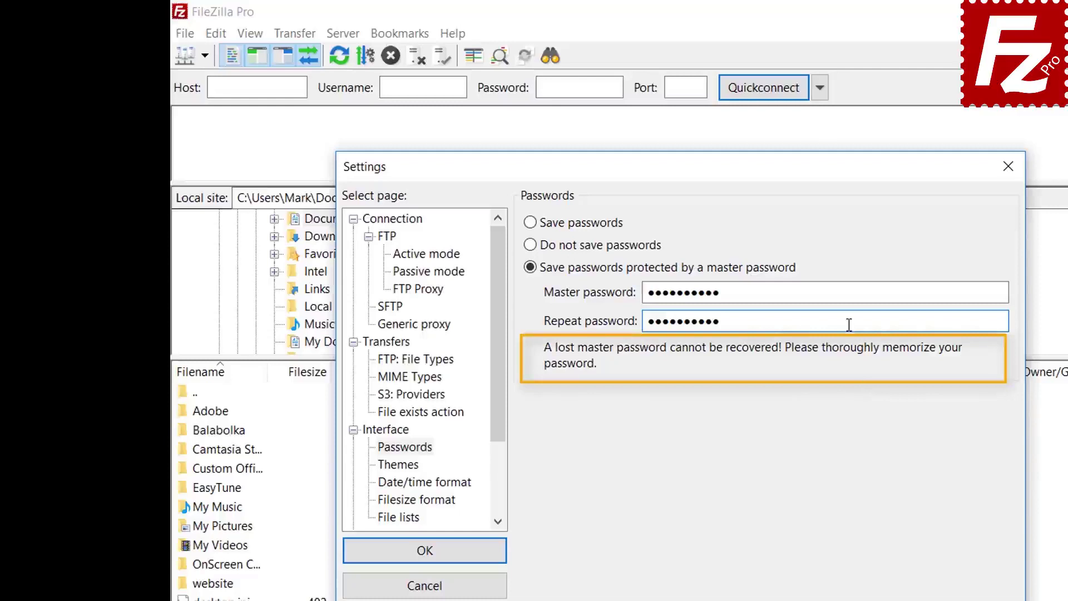
{"action": "left_click", "coordinate": [425, 555]}
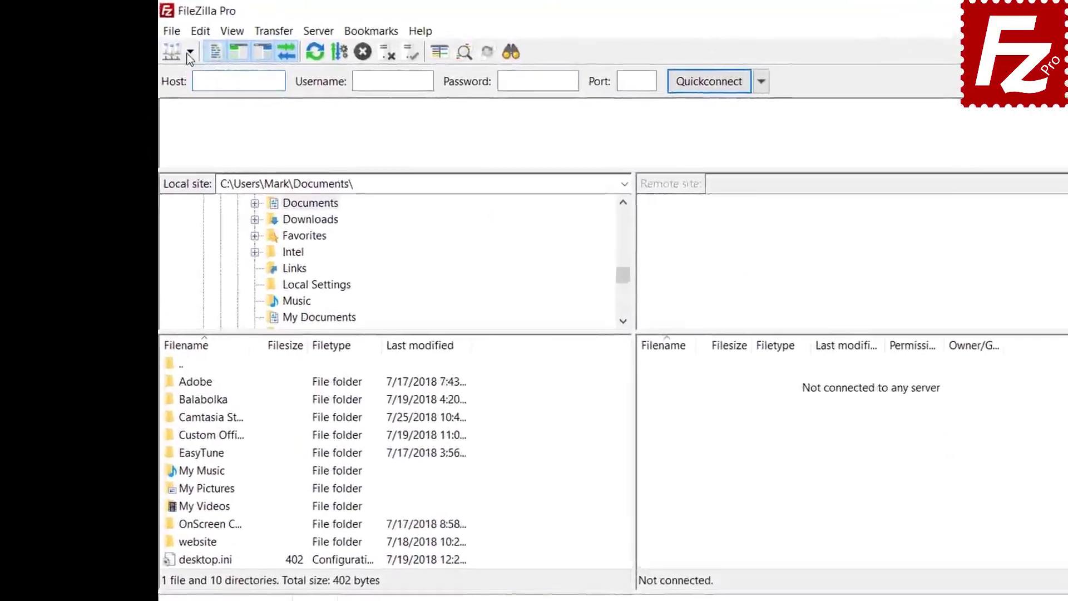
- Connect to the saved FTP Tutorial site, unlocking the login with the master password
{"action": "left_click", "coordinate": [160, 43]}
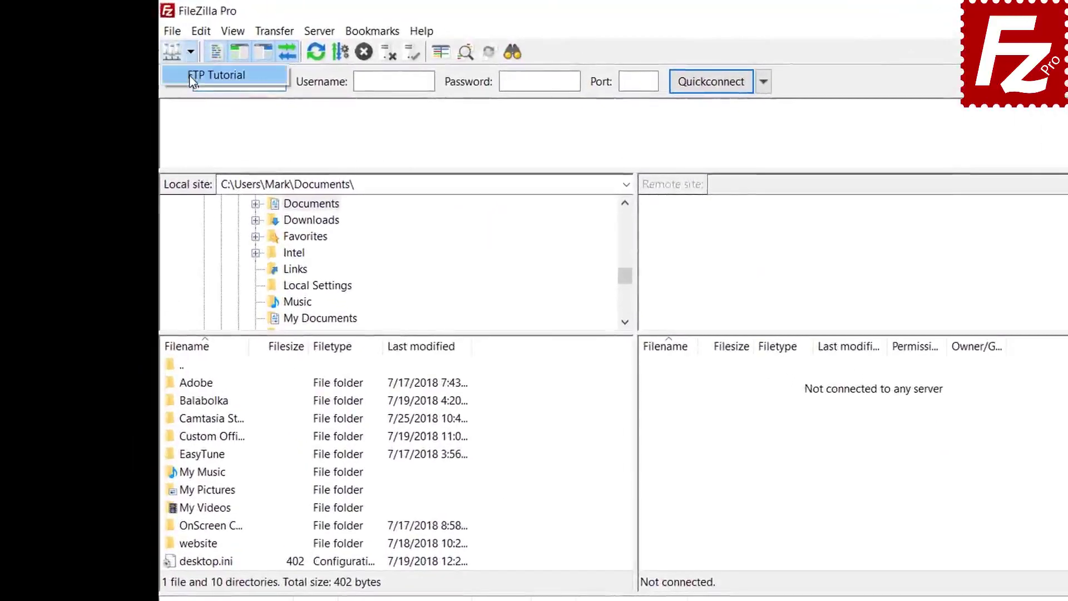
{"action": "left_click", "coordinate": [191, 76]}
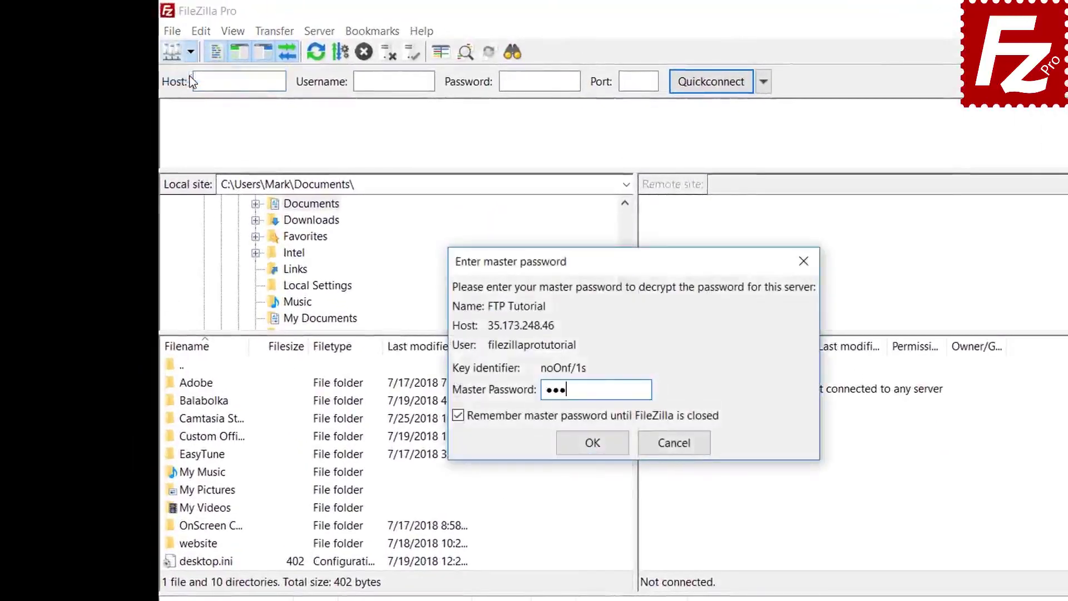
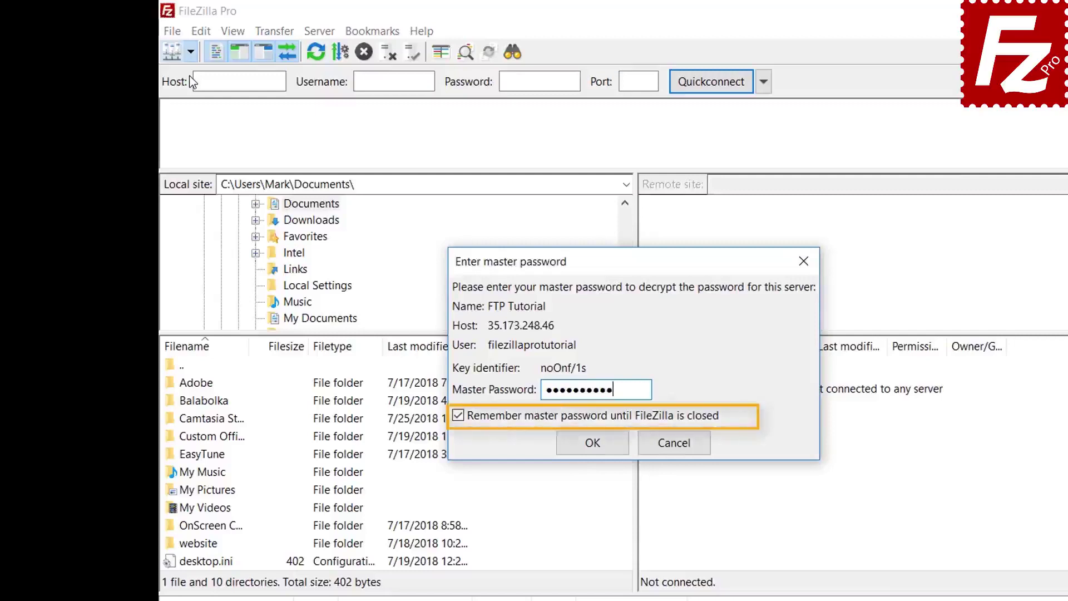
{"action": "left_click", "coordinate": [593, 444]}
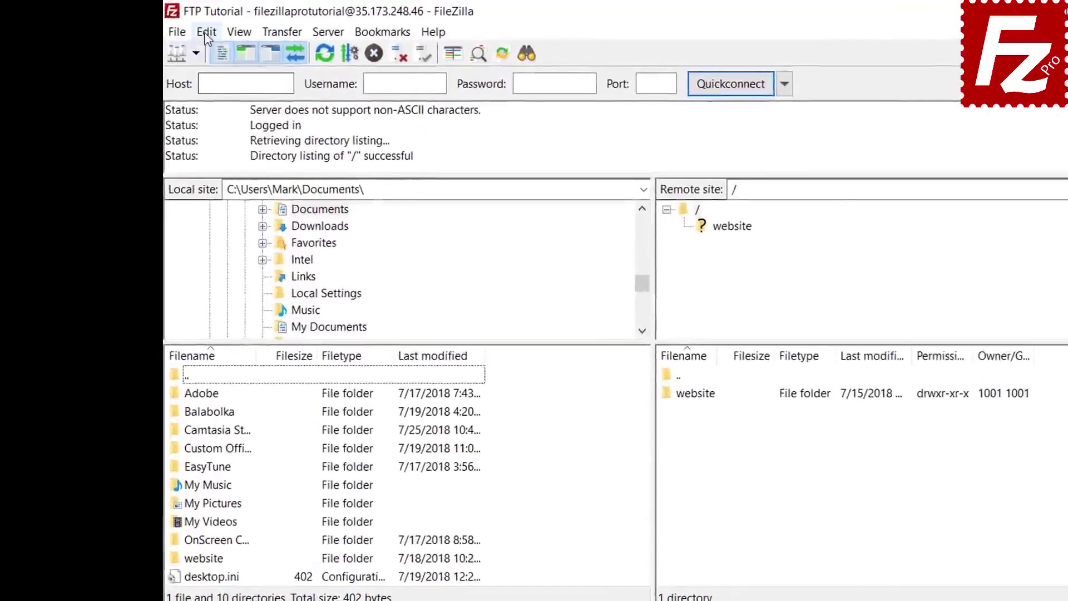
{"action": "left_click", "coordinate": [169, 27]}
{"action": "left_click", "coordinate": [212, 95]}
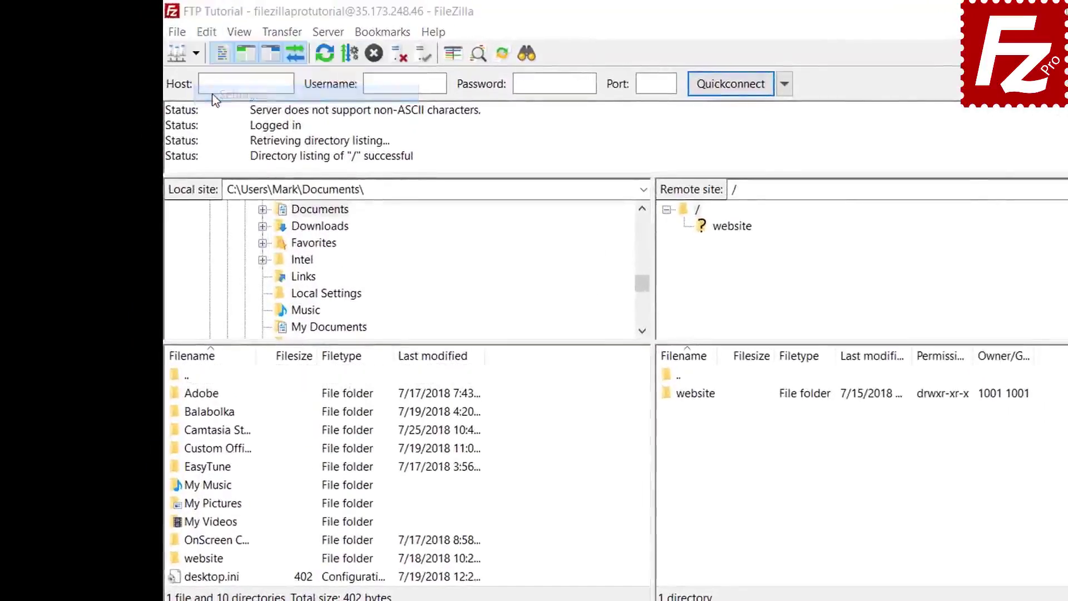
- Switch to plain 'Save passwords' without a master password and dismiss the master password prompt
{"action": "left_click", "coordinate": [385, 428]}
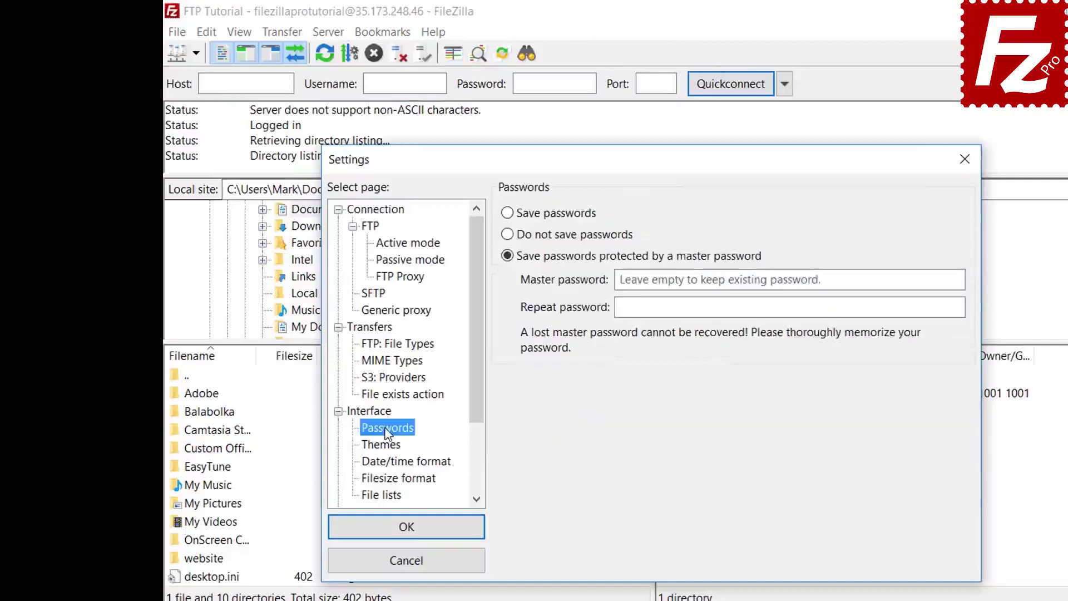
{"action": "left_click", "coordinate": [509, 215]}
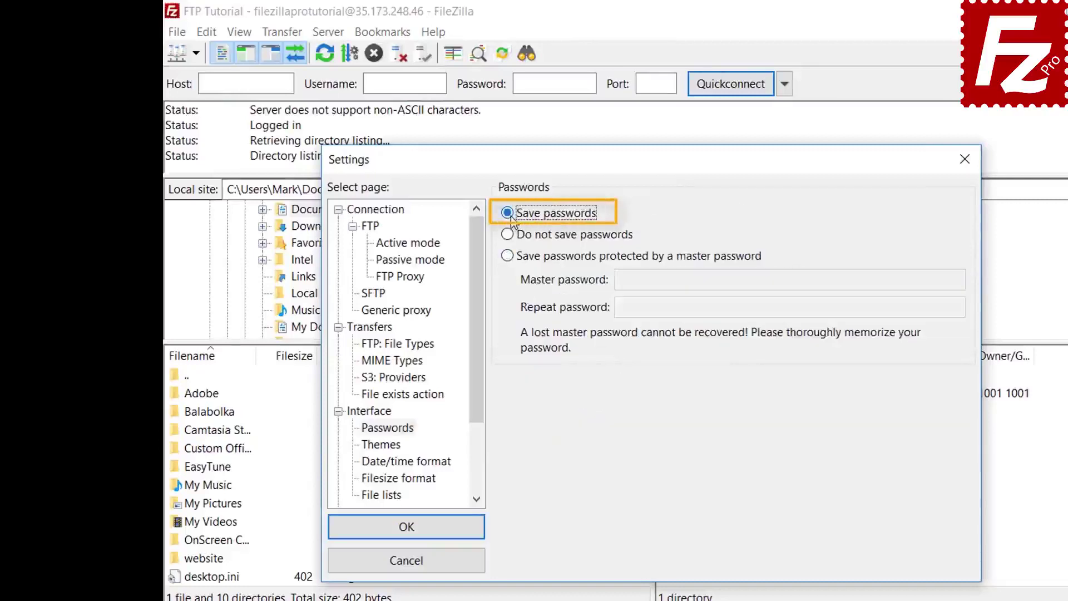
{"action": "left_click", "coordinate": [419, 532]}
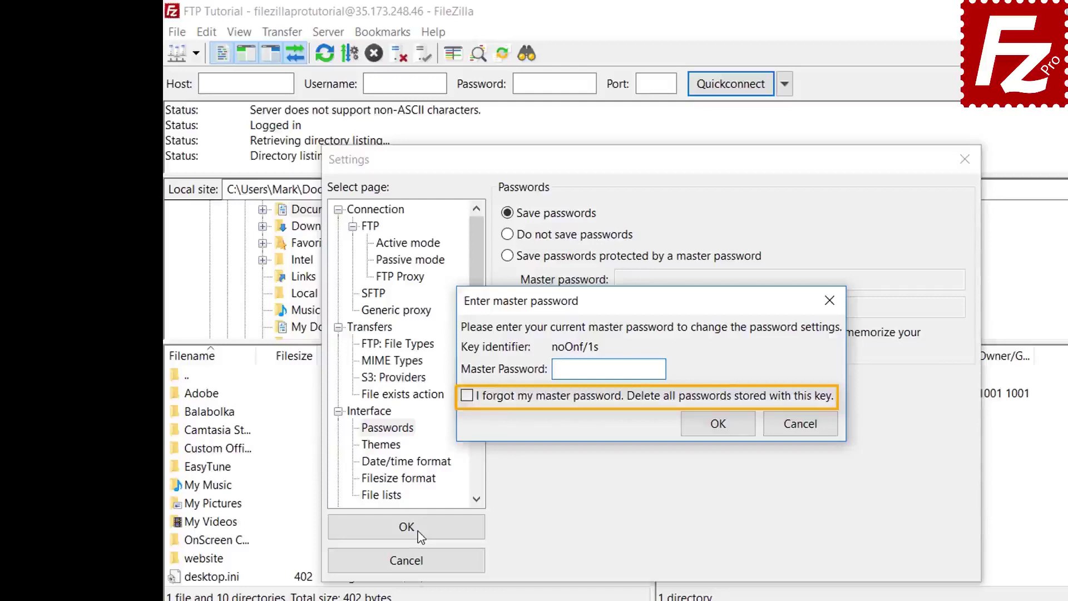
{"action": "left_click", "coordinate": [805, 427]}
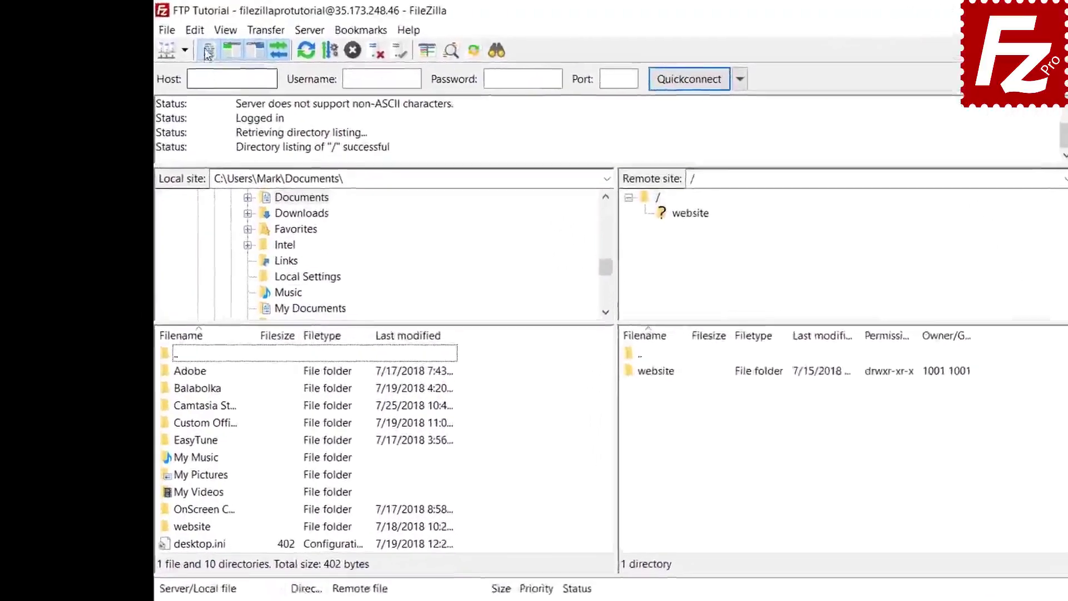
- Clear private data, removing the quickconnect history and reconnect information
{"action": "left_click", "coordinate": [207, 32]}
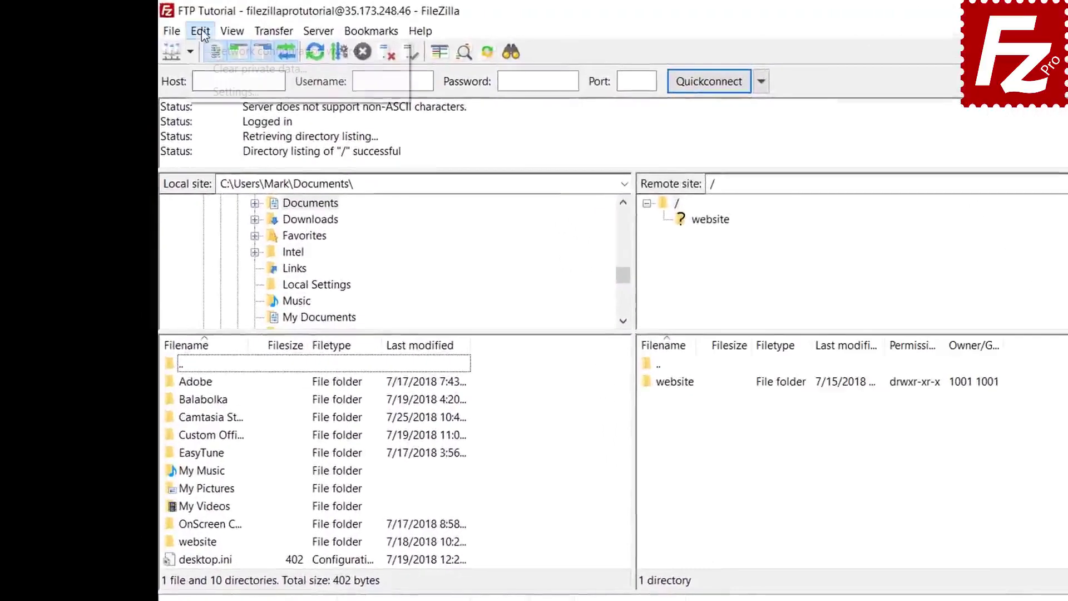
{"action": "left_click", "coordinate": [206, 69]}
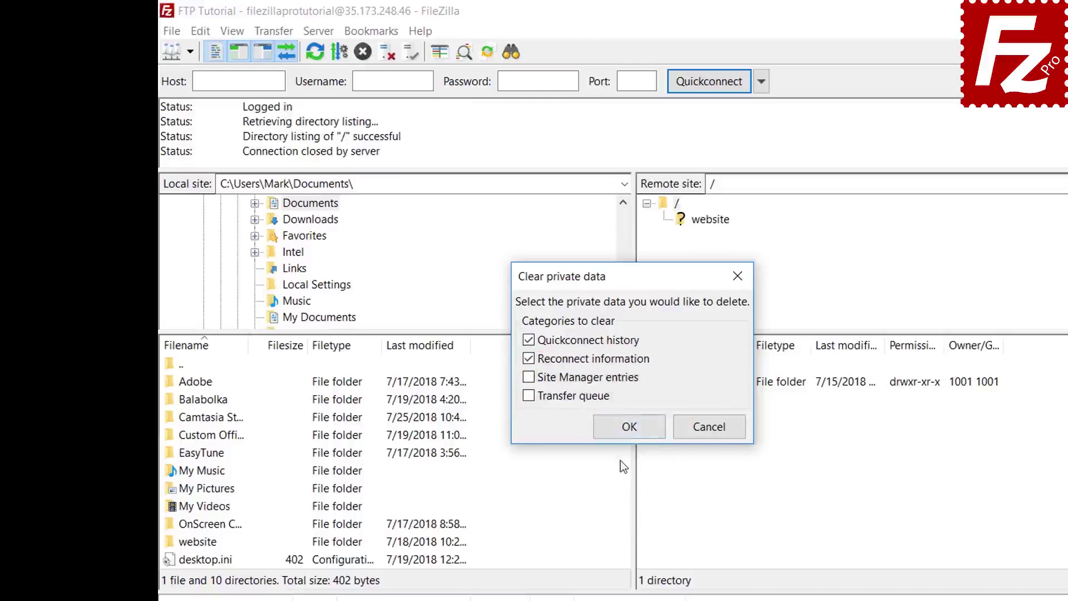
{"action": "left_click", "coordinate": [628, 429]}
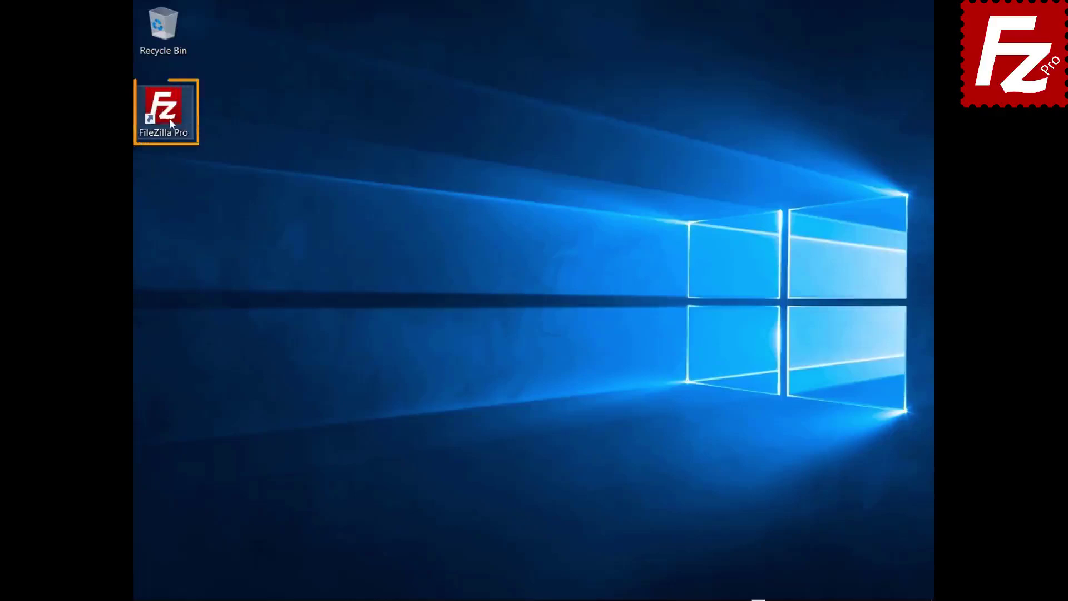
- Relaunch FileZilla Pro and reconnect to the saved FTP Tutorial site
{"action": "double_click", "coordinate": [164, 111]}
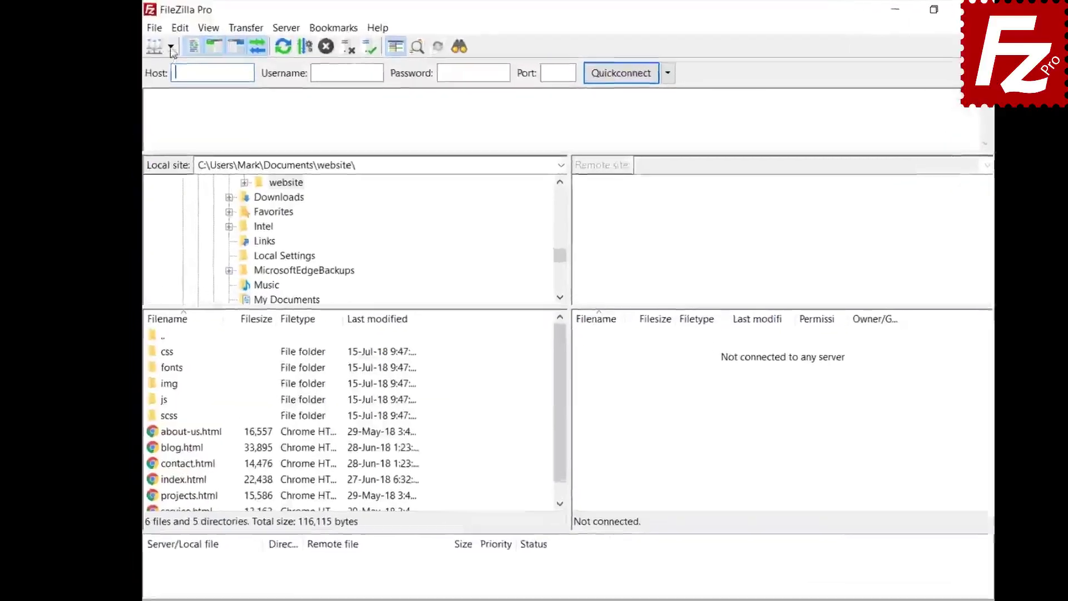
{"action": "left_click", "coordinate": [170, 47]}
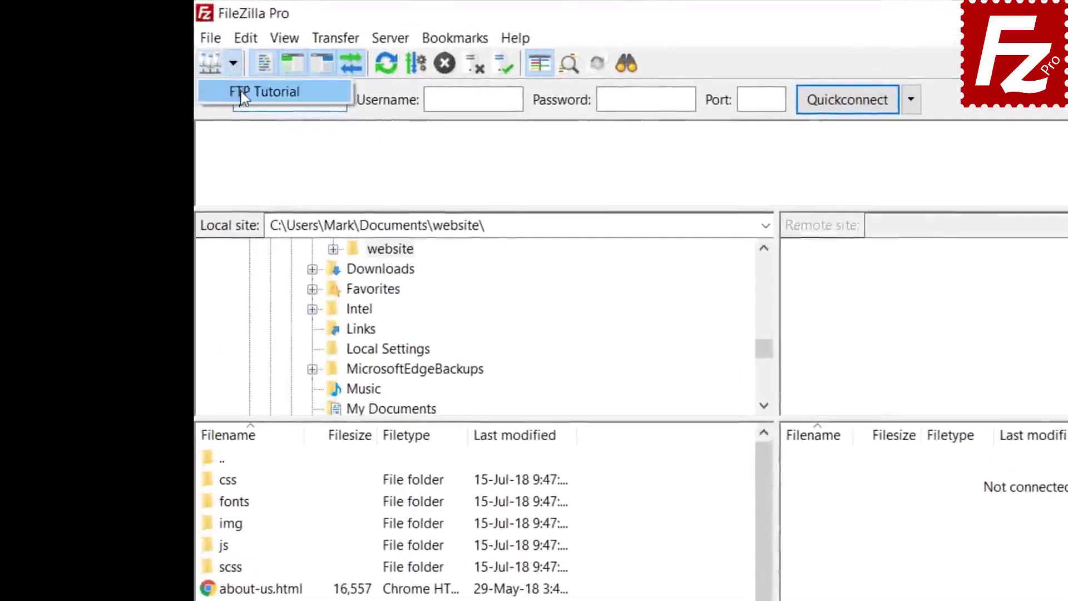
{"action": "left_click", "coordinate": [174, 66]}
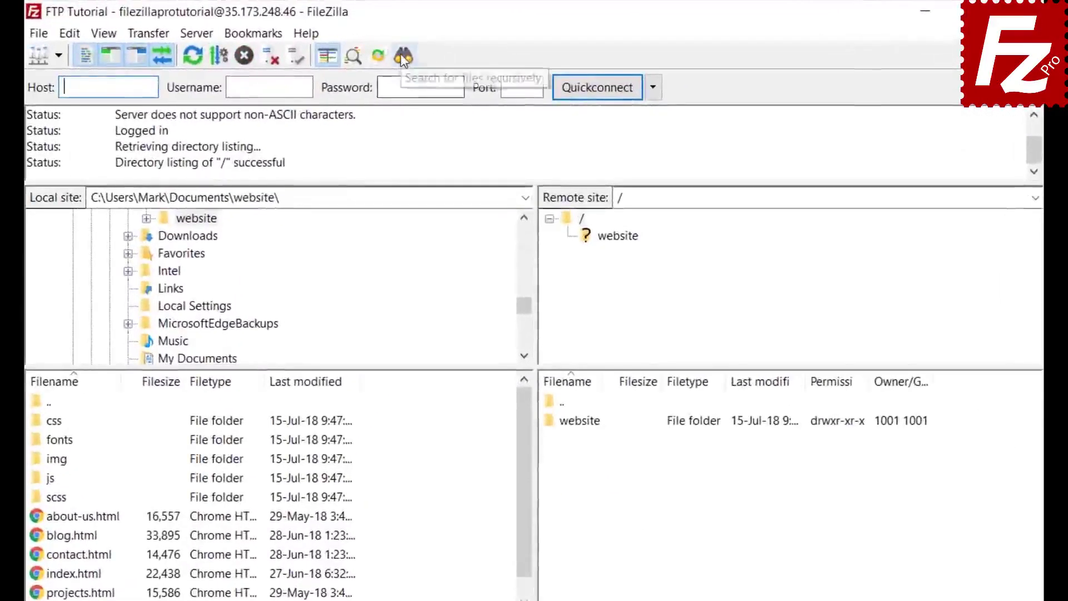
{"action": "left_click", "coordinate": [403, 55]}
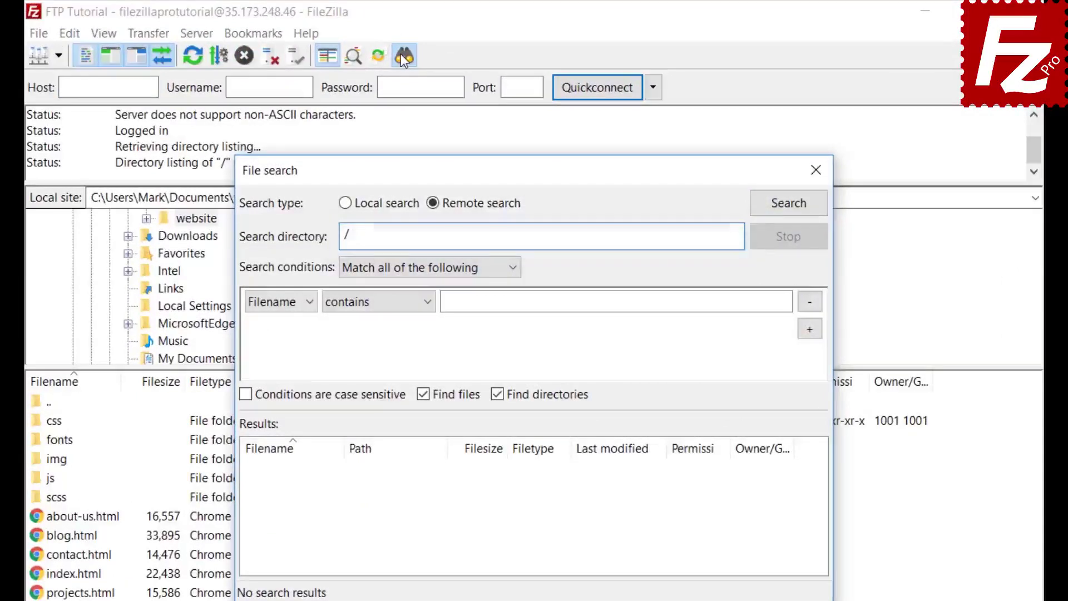
- Set the first search condition to Filename contains .jpg, matching all conditions
{"action": "left_click", "coordinate": [391, 269]}
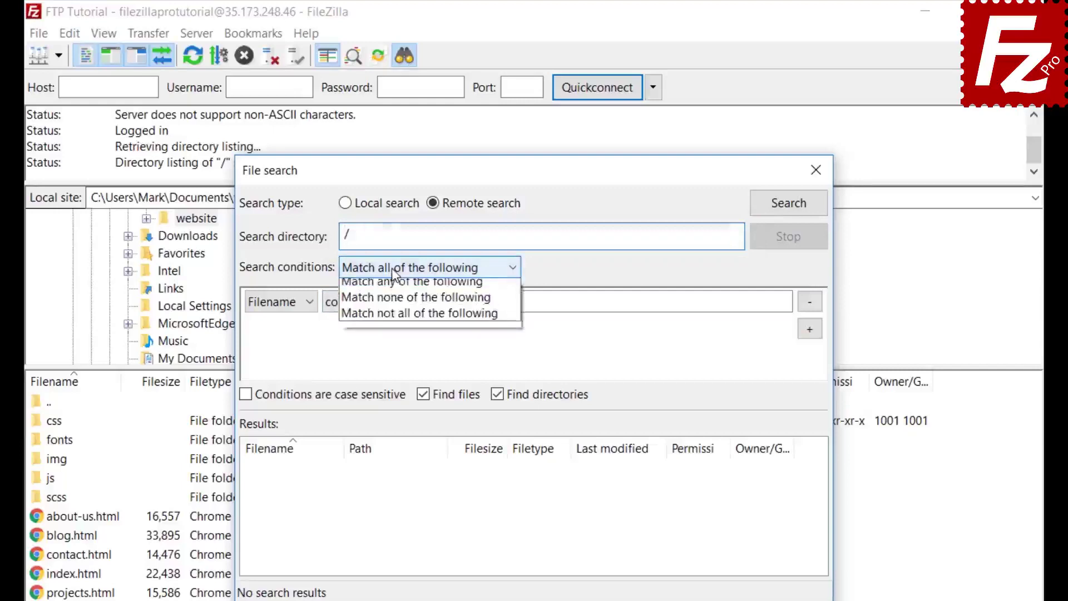
{"action": "left_click", "coordinate": [392, 268]}
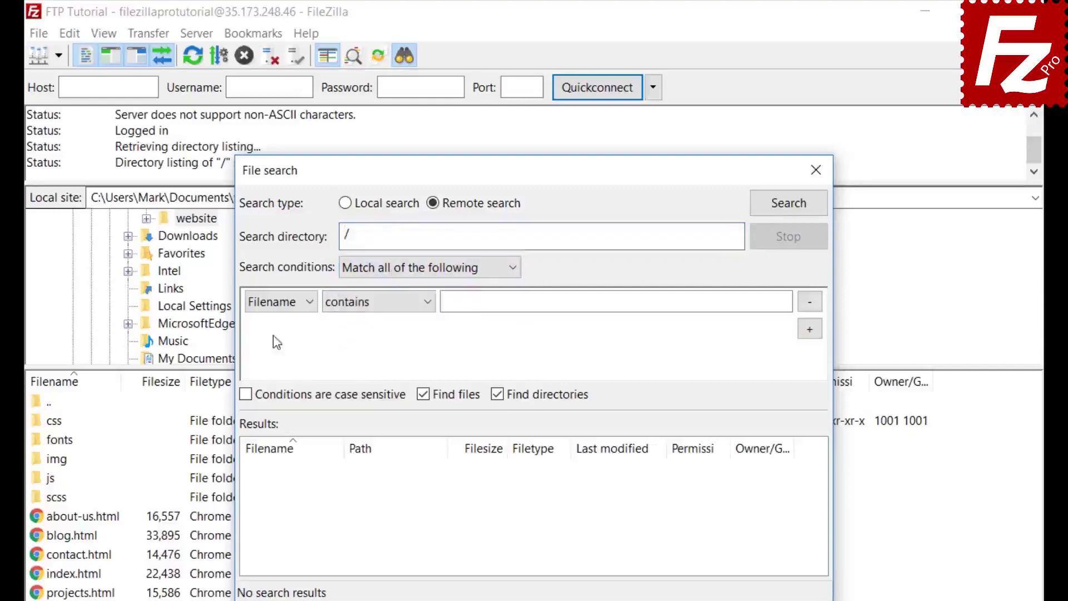
{"action": "left_click", "coordinate": [274, 306]}
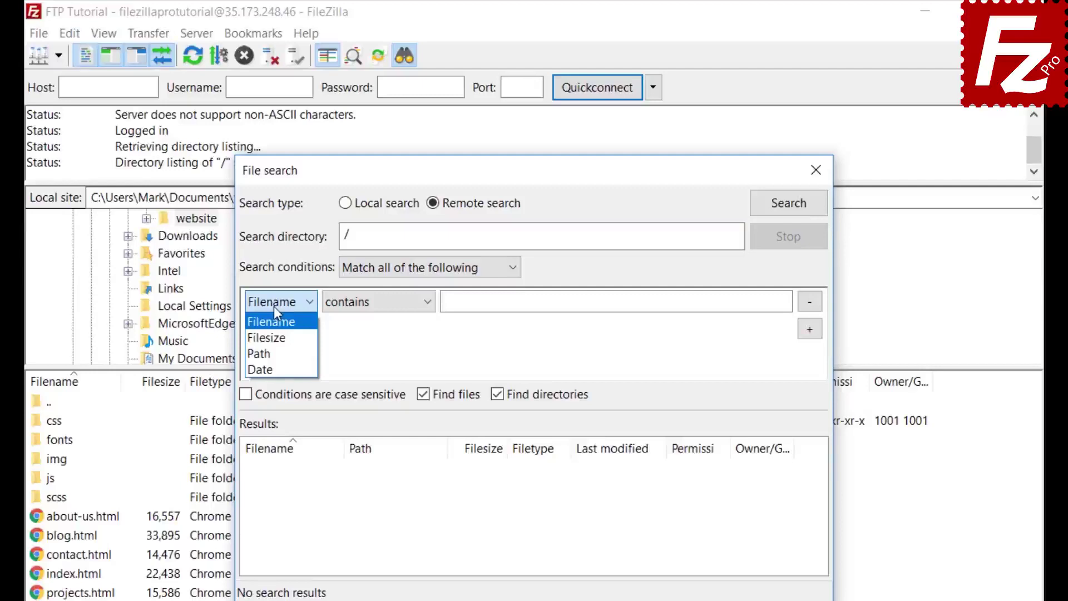
{"action": "left_click", "coordinate": [275, 307]}
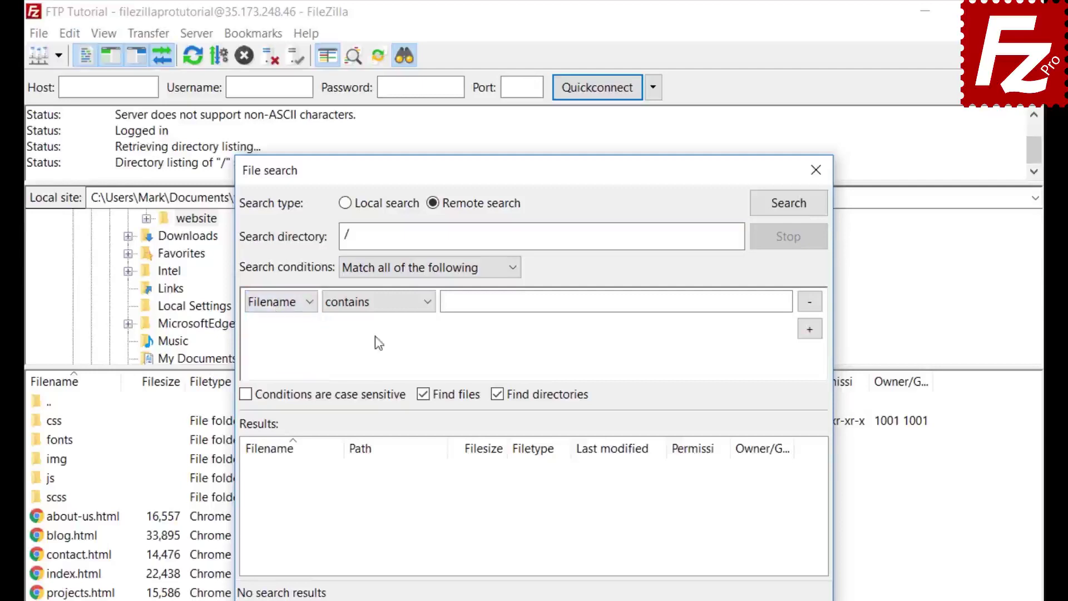
{"action": "left_click", "coordinate": [379, 311]}
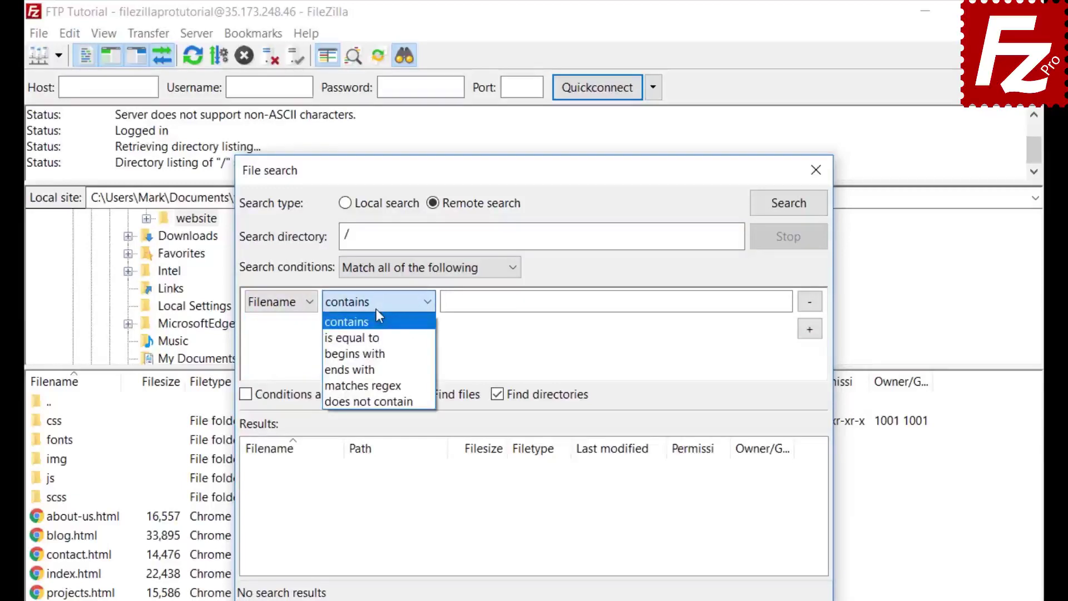
{"action": "left_click", "coordinate": [377, 312]}
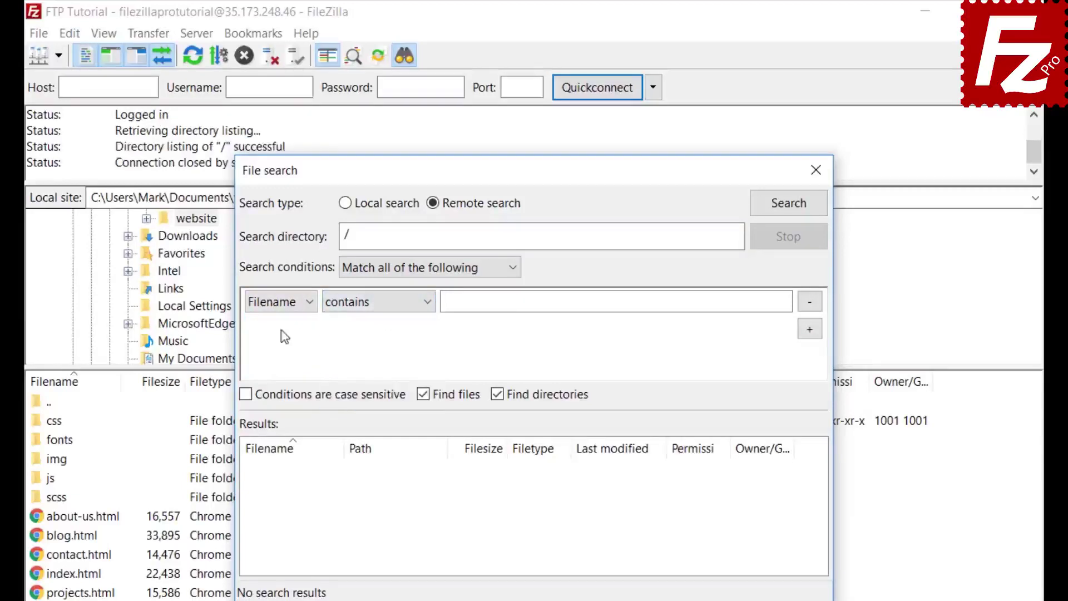
{"action": "left_click", "coordinate": [295, 304]}
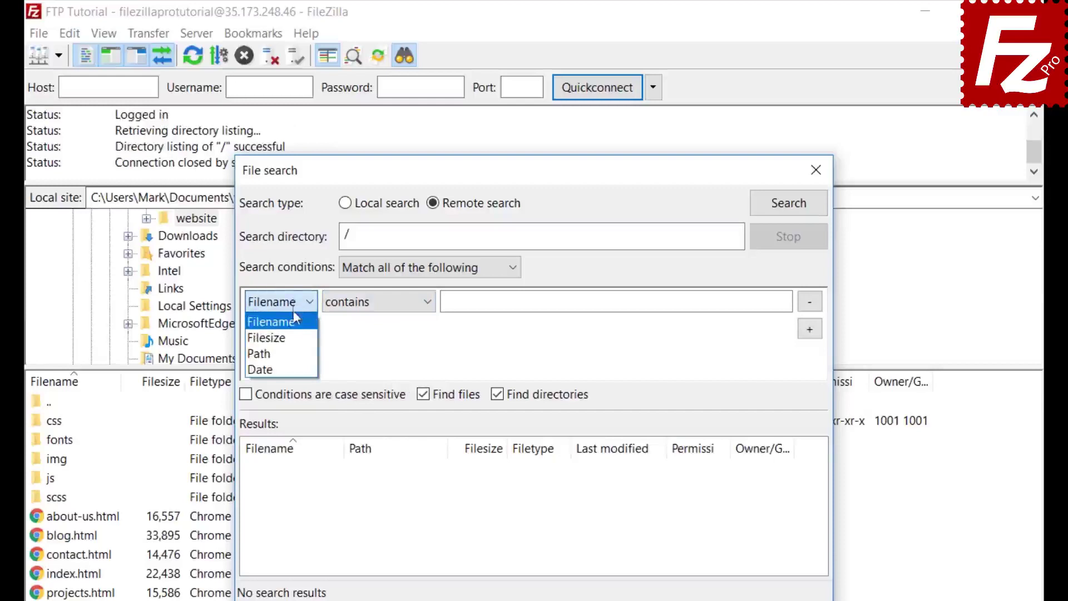
{"action": "left_click", "coordinate": [295, 323]}
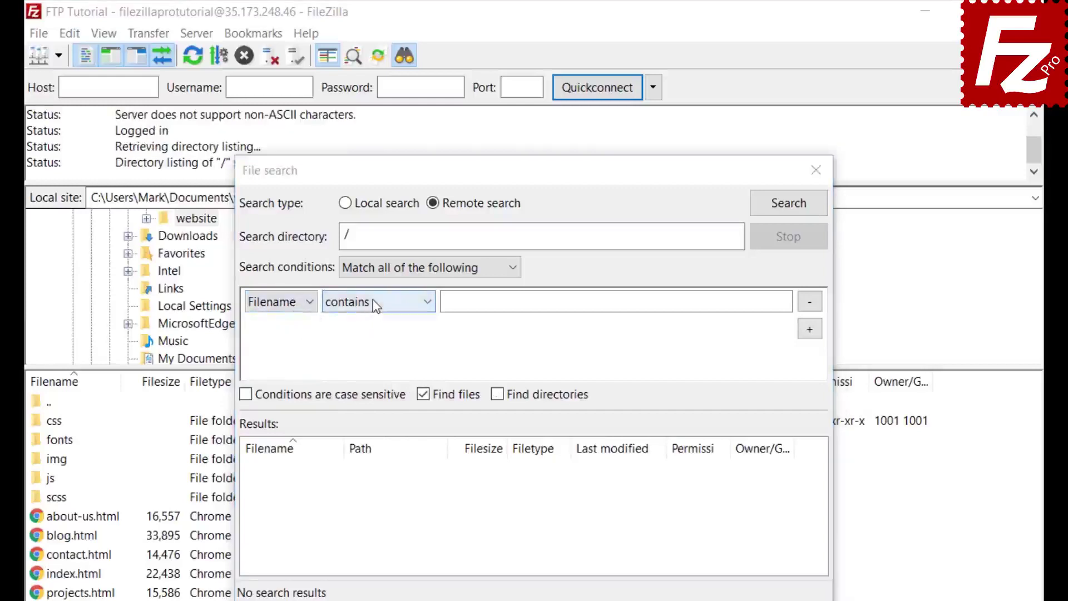
{"action": "left_click", "coordinate": [376, 306]}
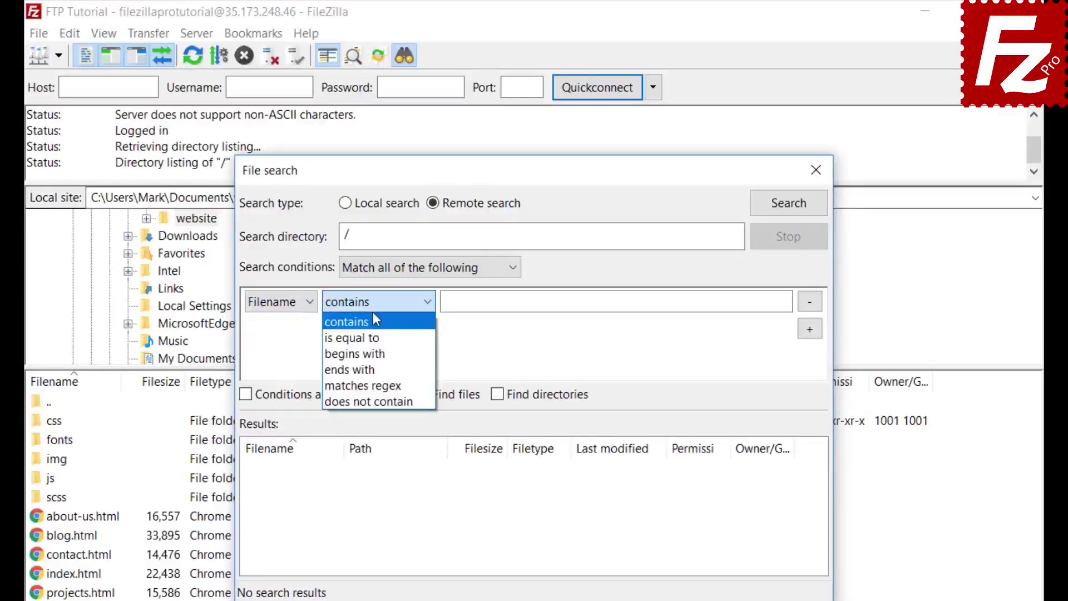
{"action": "left_click", "coordinate": [487, 302]}
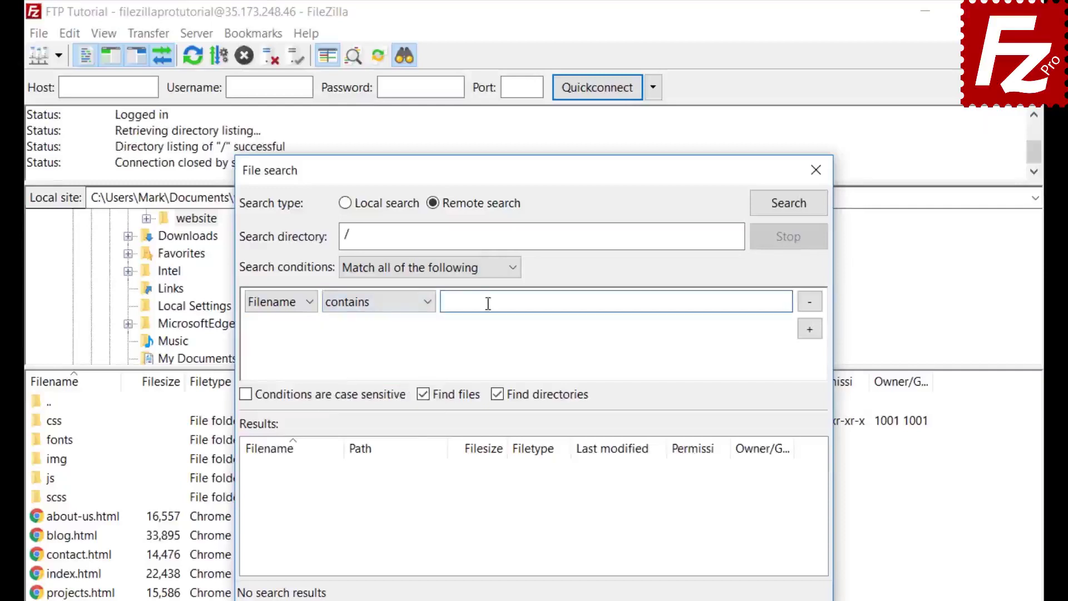
{"action": "type", "text": ".jpg"}
- Add a second condition: Filesize greater than 500000
{"action": "left_click", "coordinate": [811, 330]}
{"action": "left_click", "coordinate": [278, 329]}
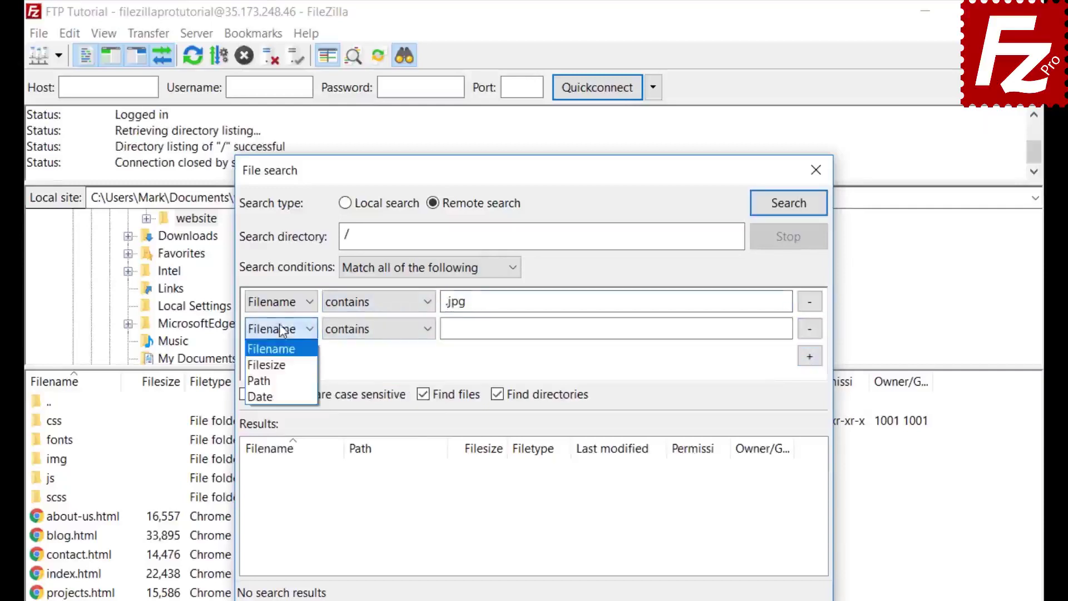
{"action": "left_click", "coordinate": [276, 368]}
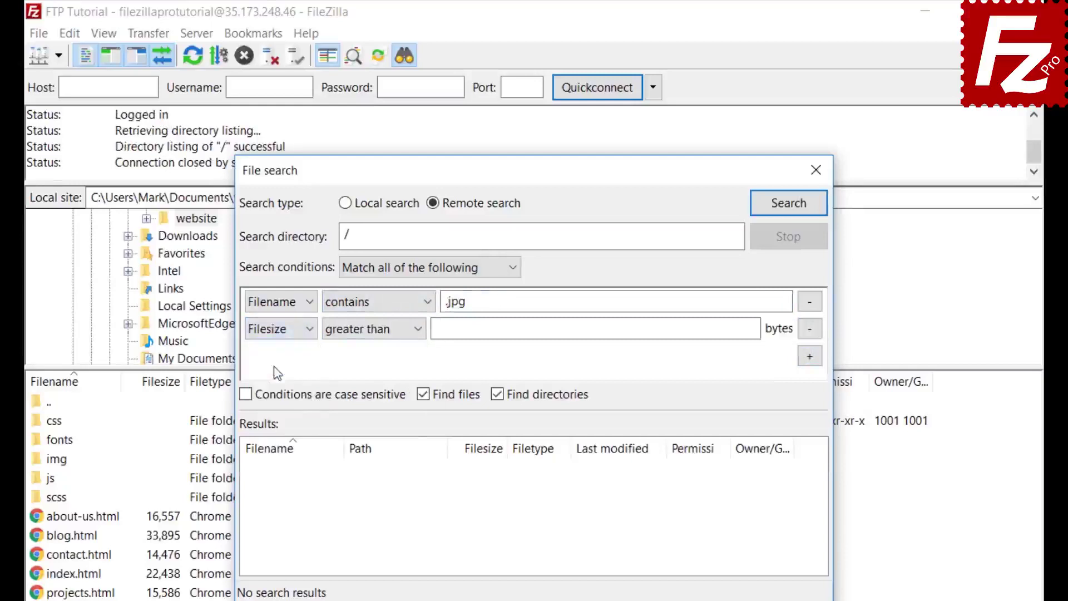
{"action": "left_click", "coordinate": [358, 328]}
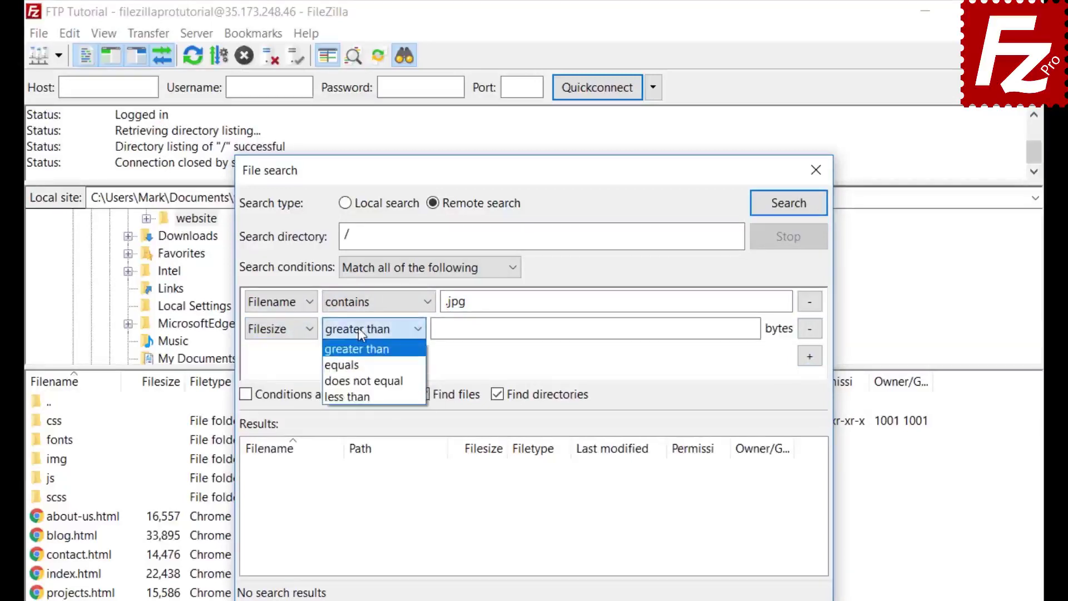
{"action": "left_click", "coordinate": [359, 329]}
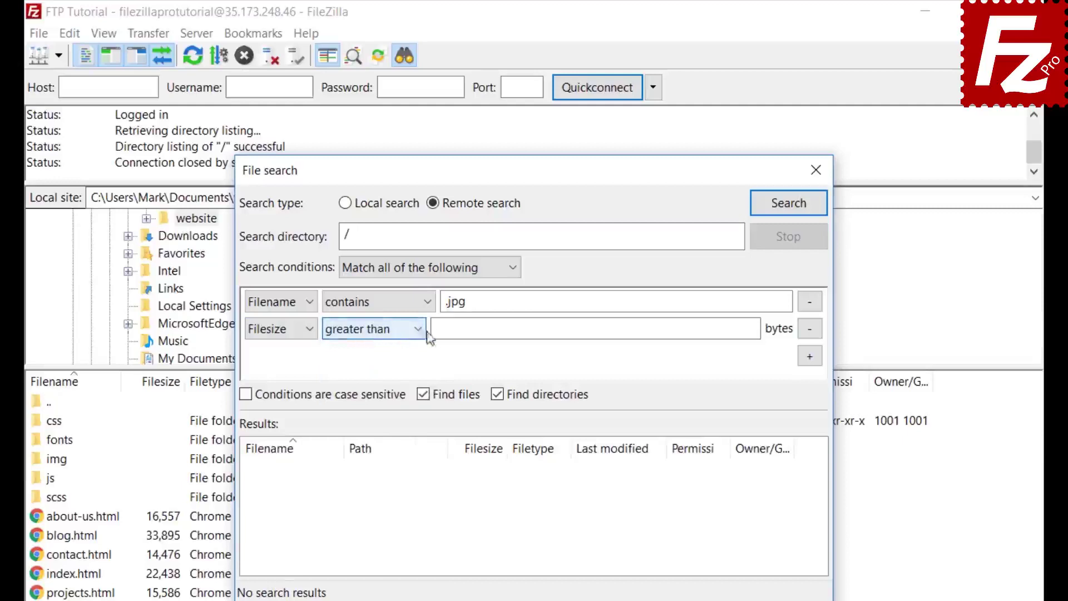
{"action": "left_click", "coordinate": [444, 328]}
{"action": "type", "text": "500"}
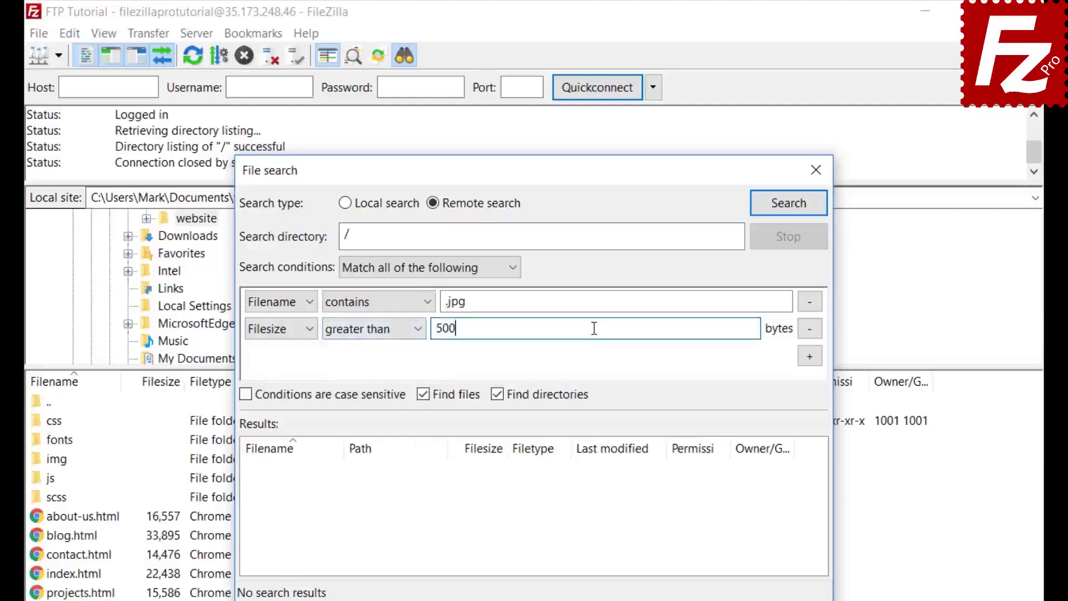
{"action": "type", "text": "000"}
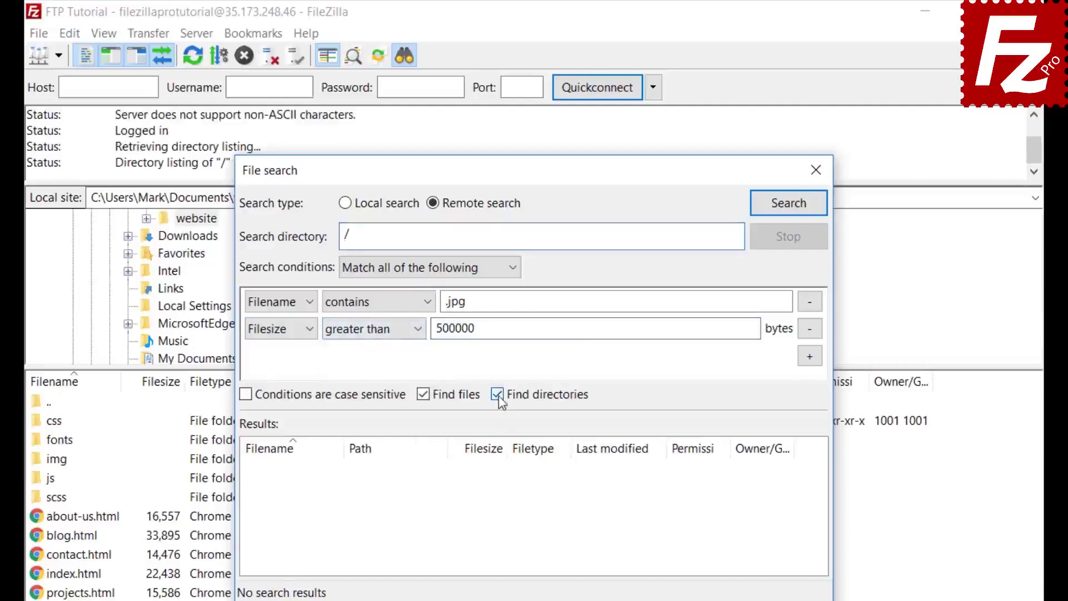
- Search files only, excluding directories, and run the remote search
{"action": "left_click", "coordinate": [497, 395]}
{"action": "left_click_drag", "start_coordinate": [503, 167], "coordinate": [705, 173]}
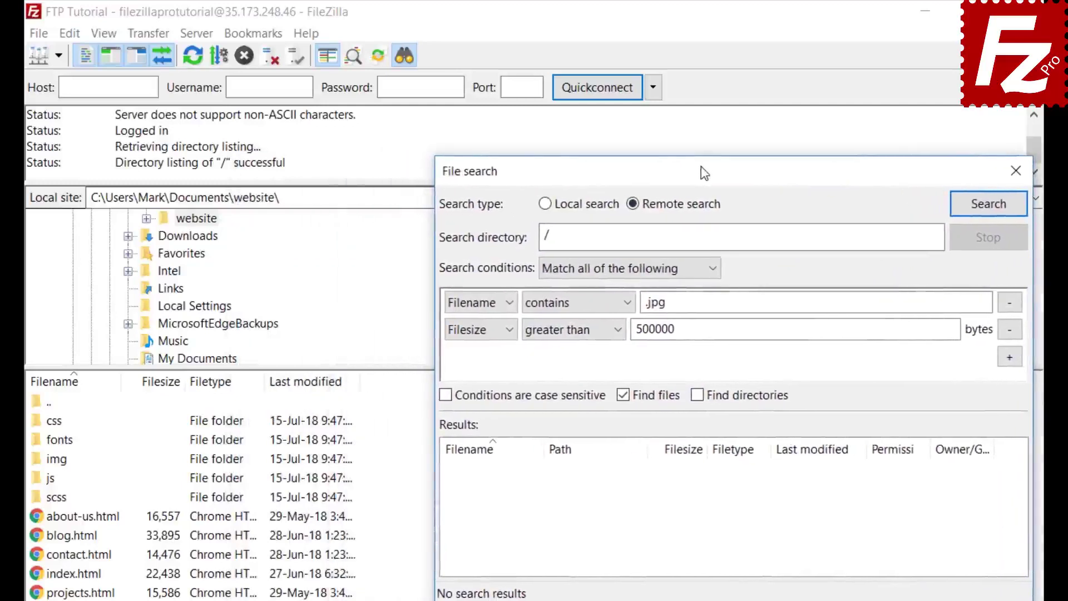
{"action": "left_click", "coordinate": [988, 206]}
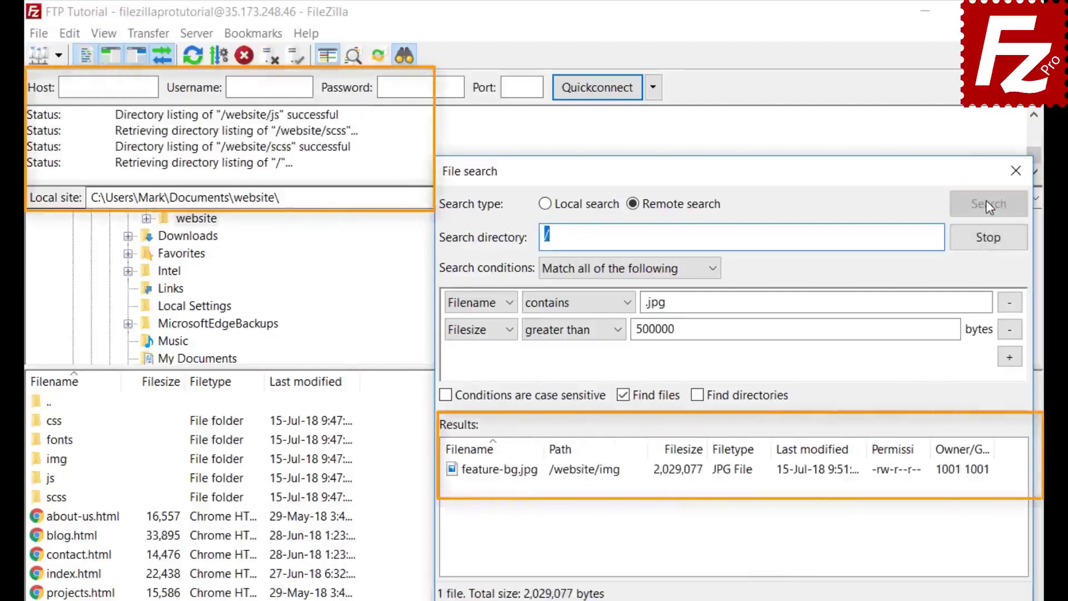
- Add feature-bg.jpg to the download queue only, then close the search window
{"action": "left_click", "coordinate": [533, 474]}
{"action": "right_click", "coordinate": [536, 482]}
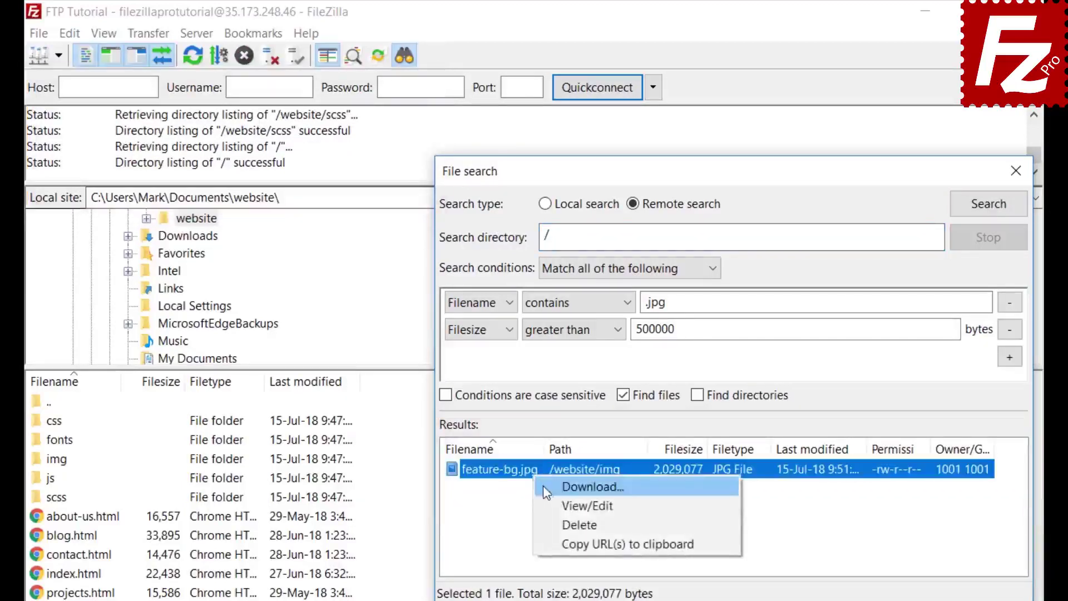
{"action": "left_click", "coordinate": [545, 486]}
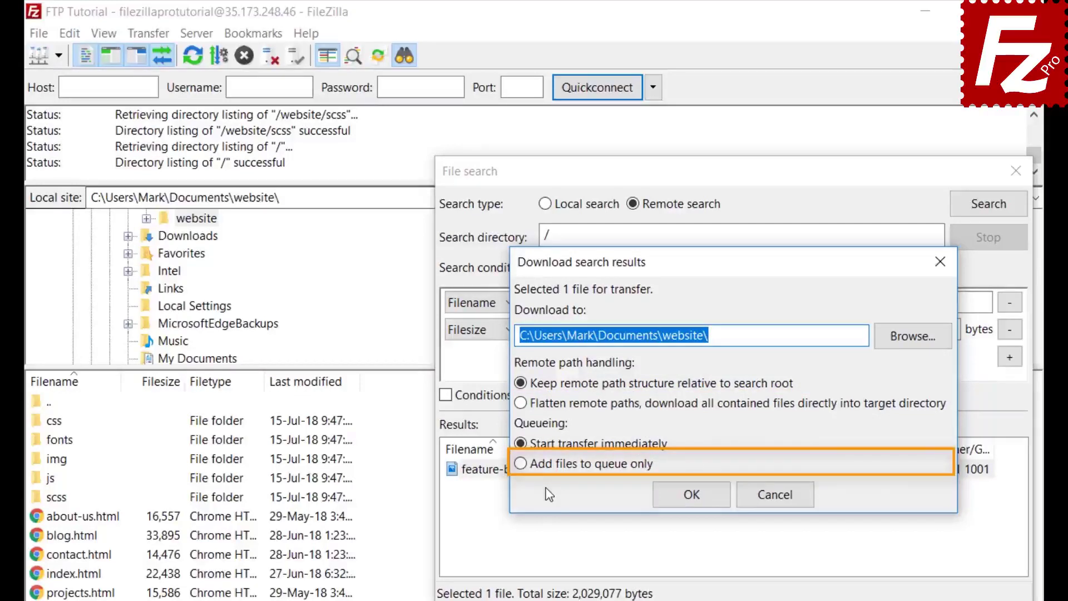
{"action": "left_click", "coordinate": [520, 464]}
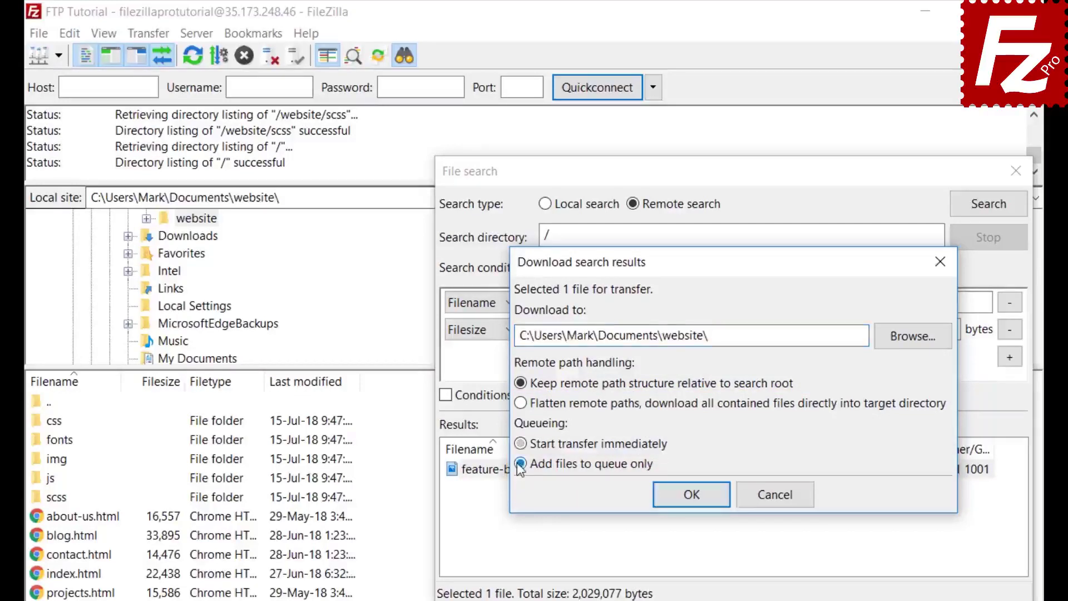
{"action": "left_click", "coordinate": [697, 500]}
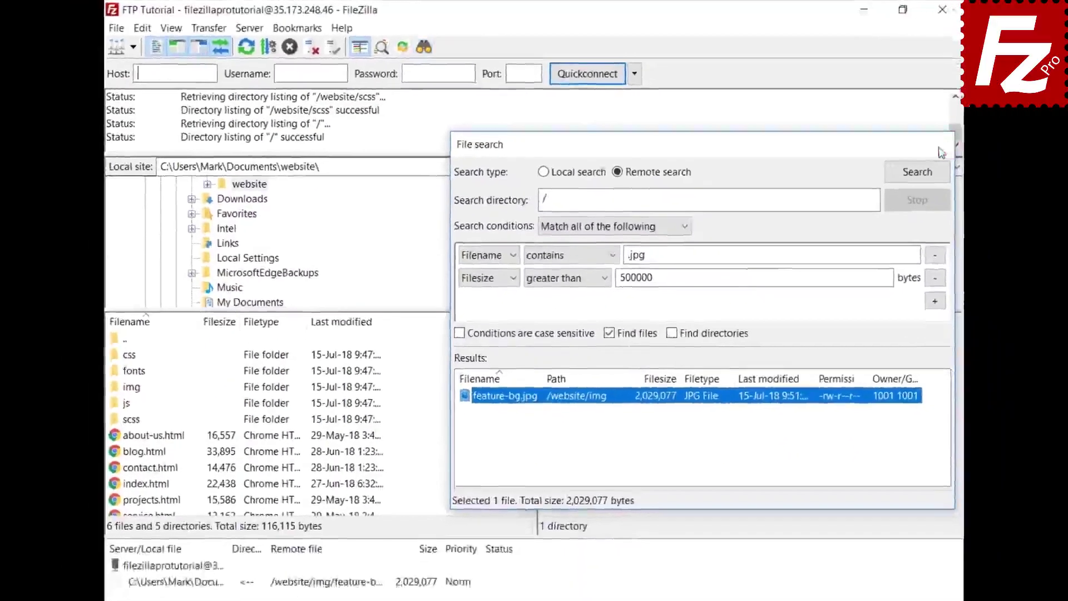
{"action": "left_click", "coordinate": [1016, 171]}
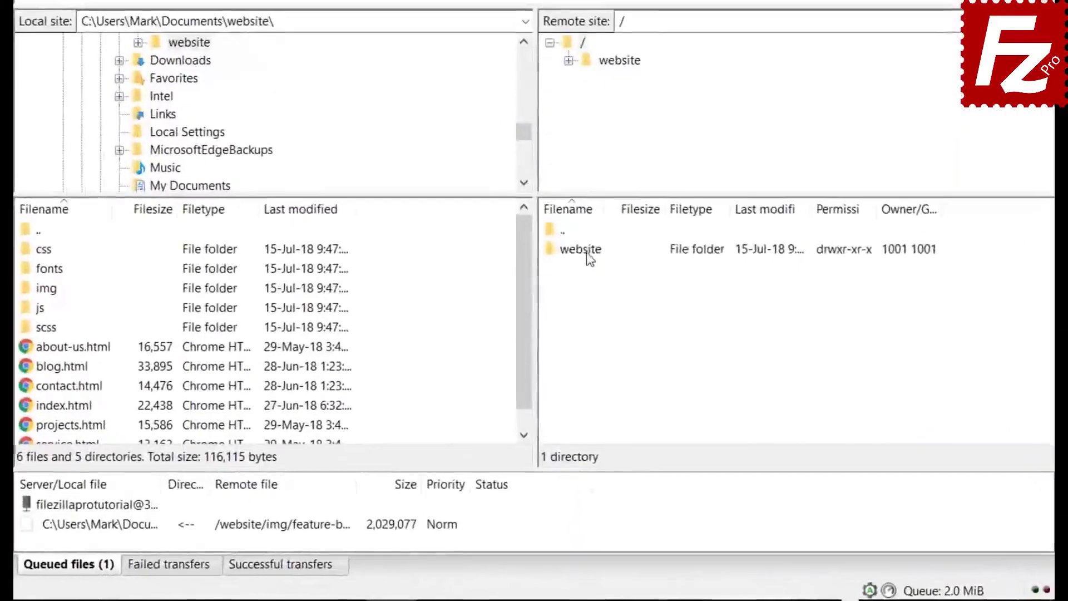
- Browse into remote /website/css, select the file after bootstrap.css, and open Quick Search
{"action": "double_click", "coordinate": [573, 330]}
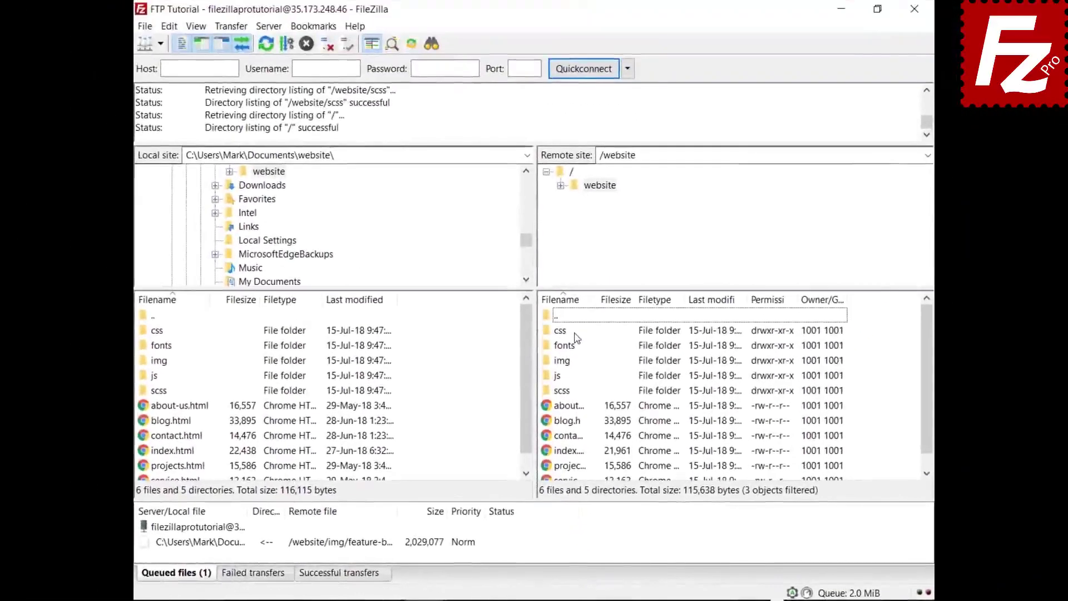
{"action": "double_click", "coordinate": [563, 331]}
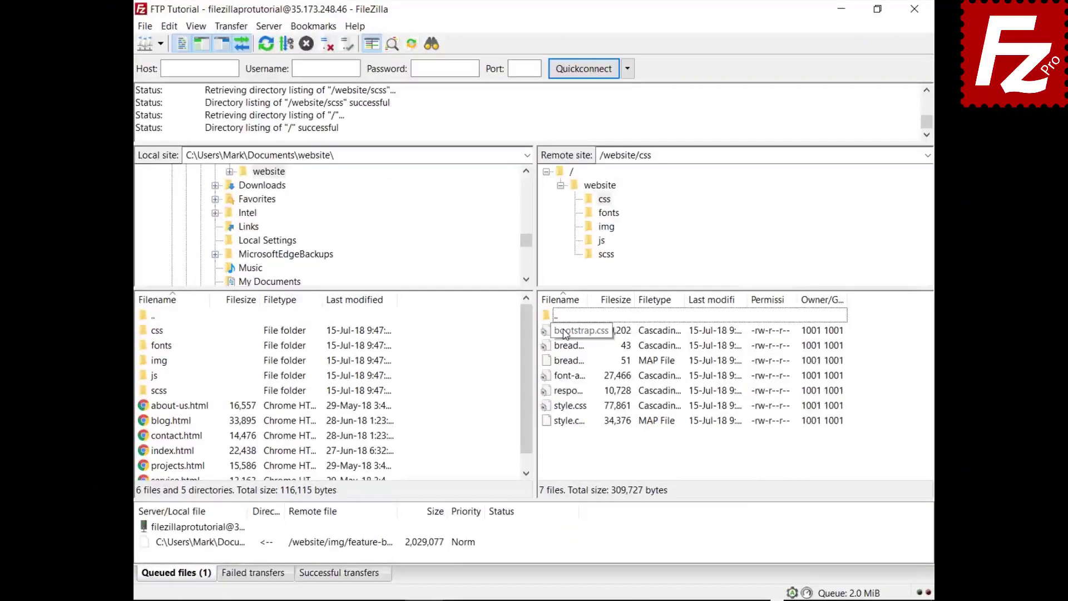
{"action": "left_click", "coordinate": [565, 333]}
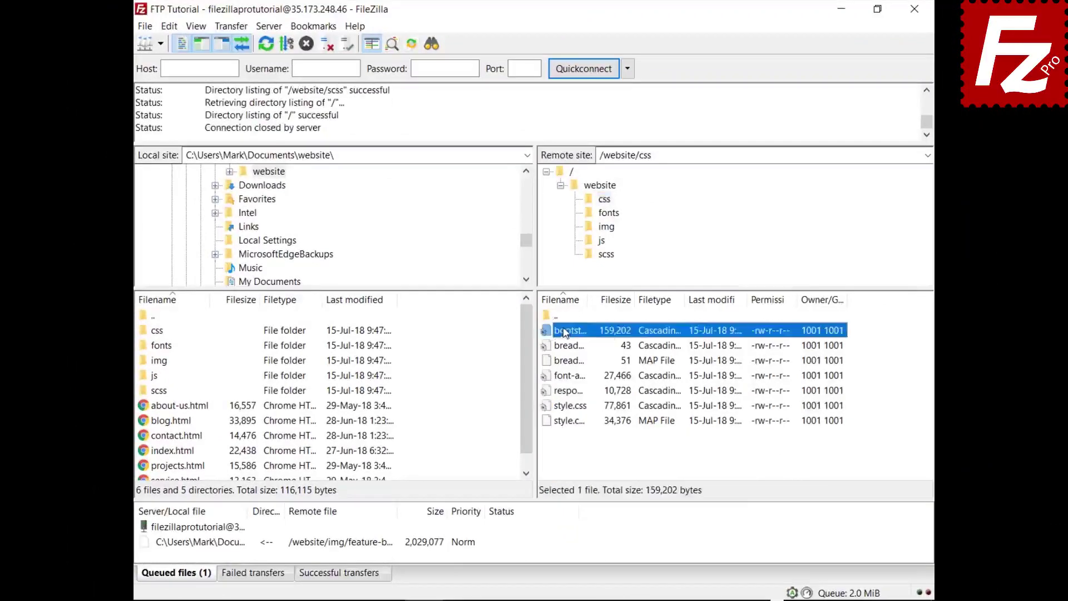
{"action": "key", "text": "Down"}
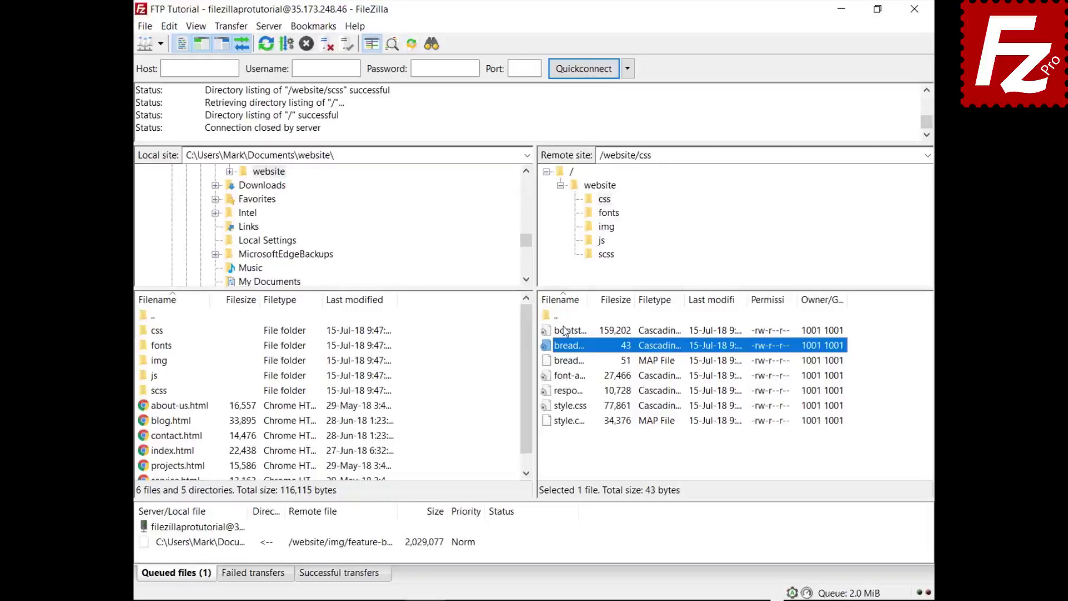
{"action": "key", "text": "ctrl+f"}
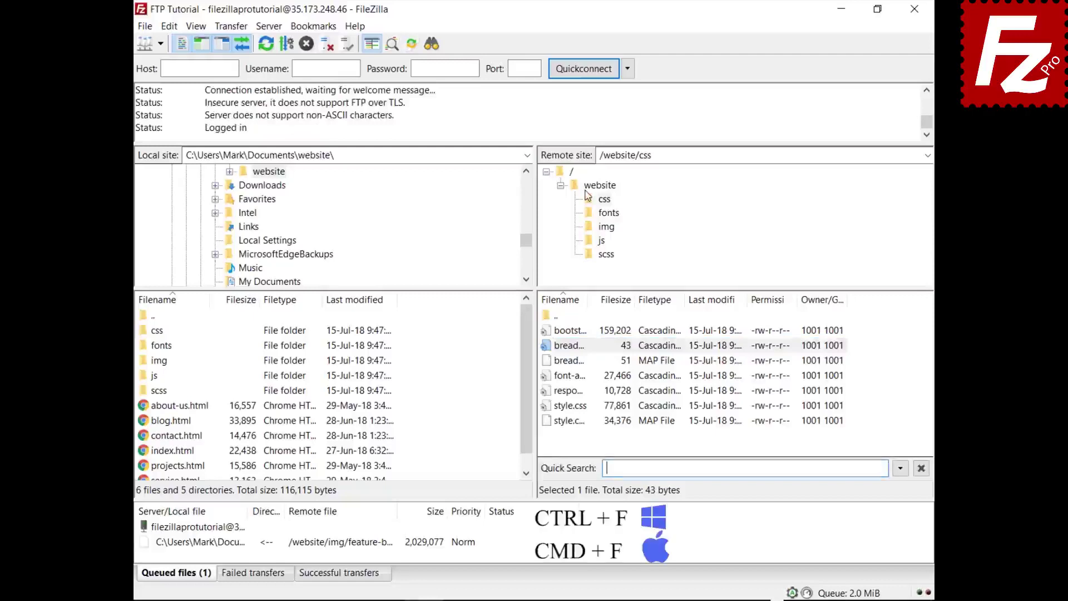
- Quick-search the remote css listing for 'style' and invert the filter, leaving five non-matching files
{"action": "type", "text": "style"}
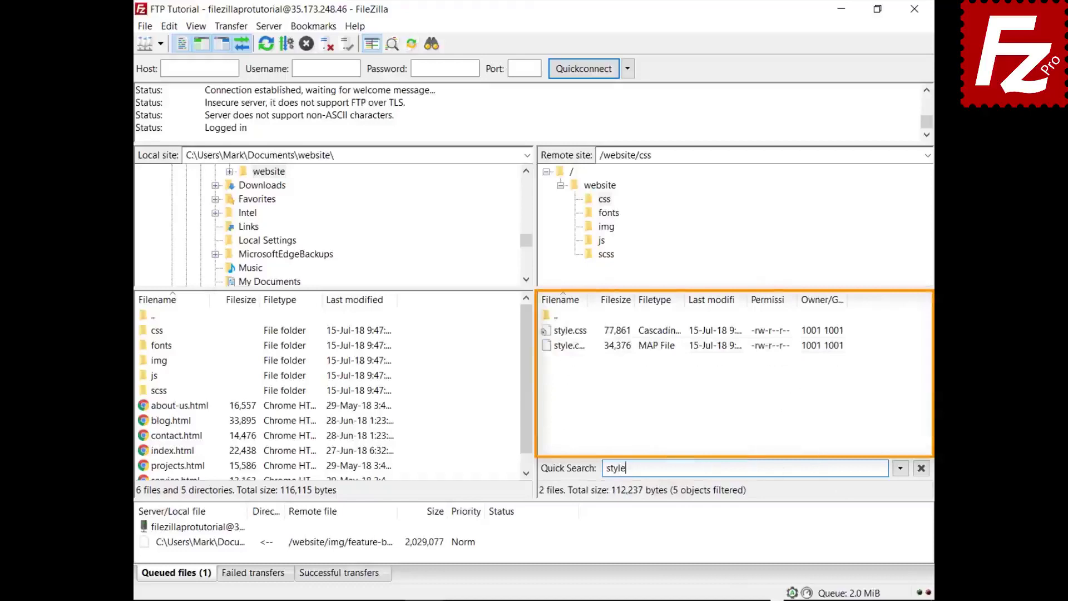
{"action": "left_click", "coordinate": [902, 469]}
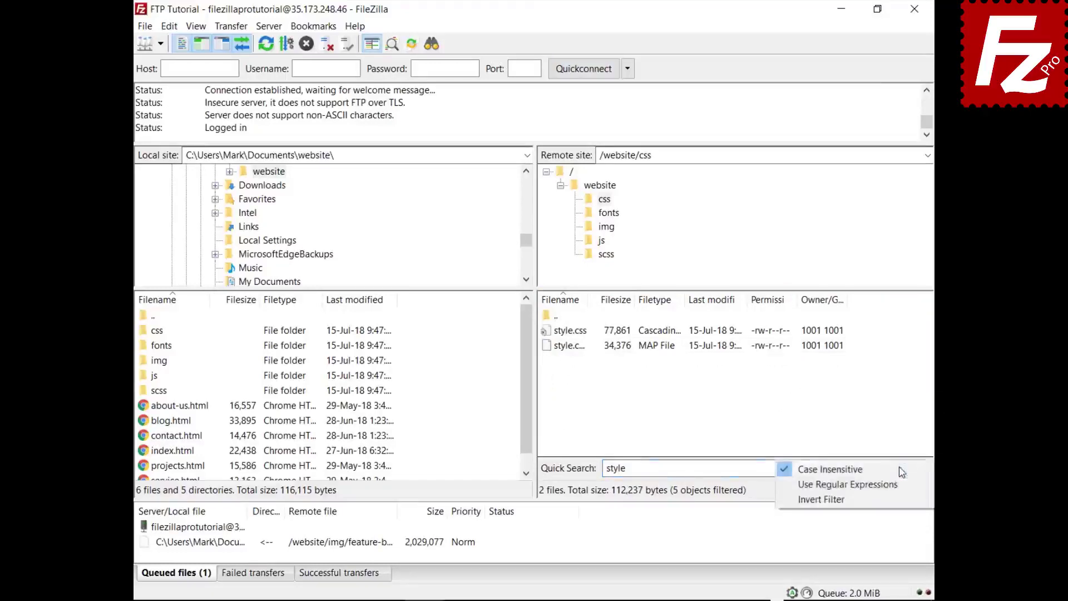
{"action": "left_click", "coordinate": [897, 501]}
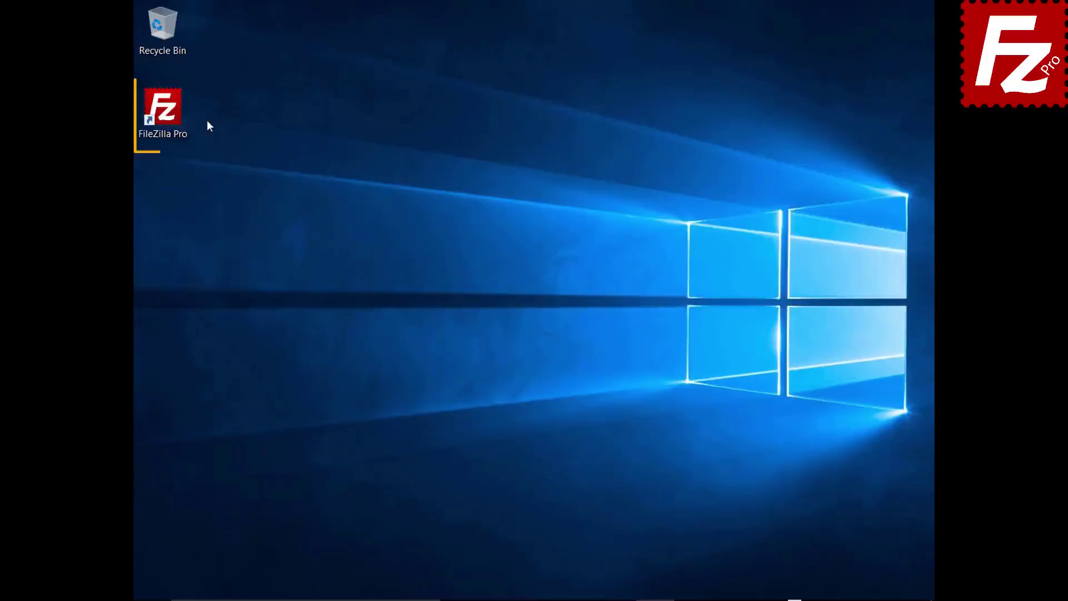
- Launch FileZilla Pro and open Settings at the Transfers > FTP: File Types page
{"action": "left_click", "coordinate": [170, 116]}
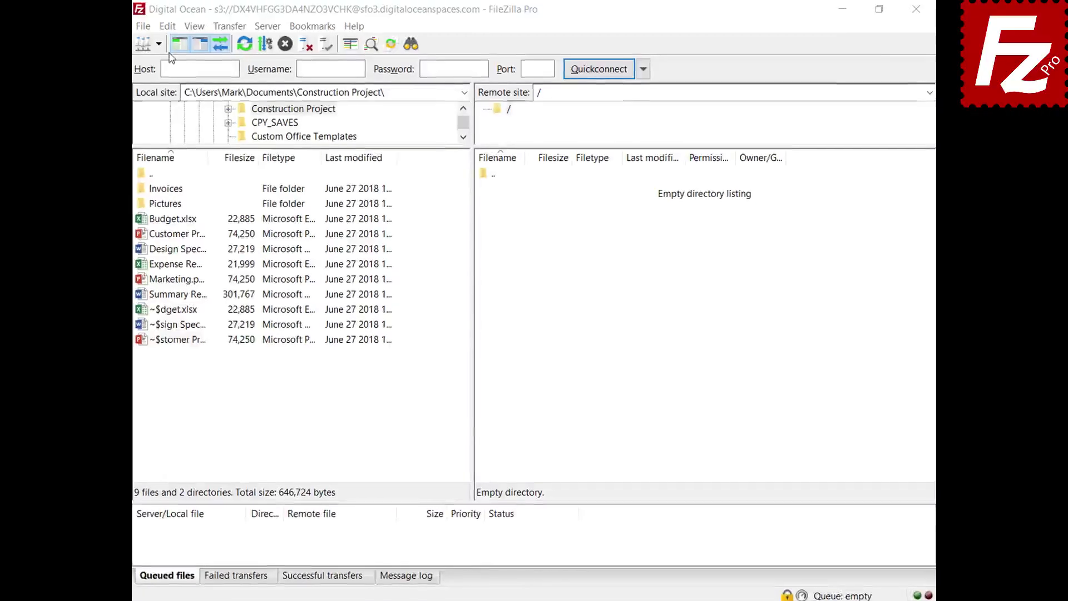
{"action": "left_click", "coordinate": [121, 30]}
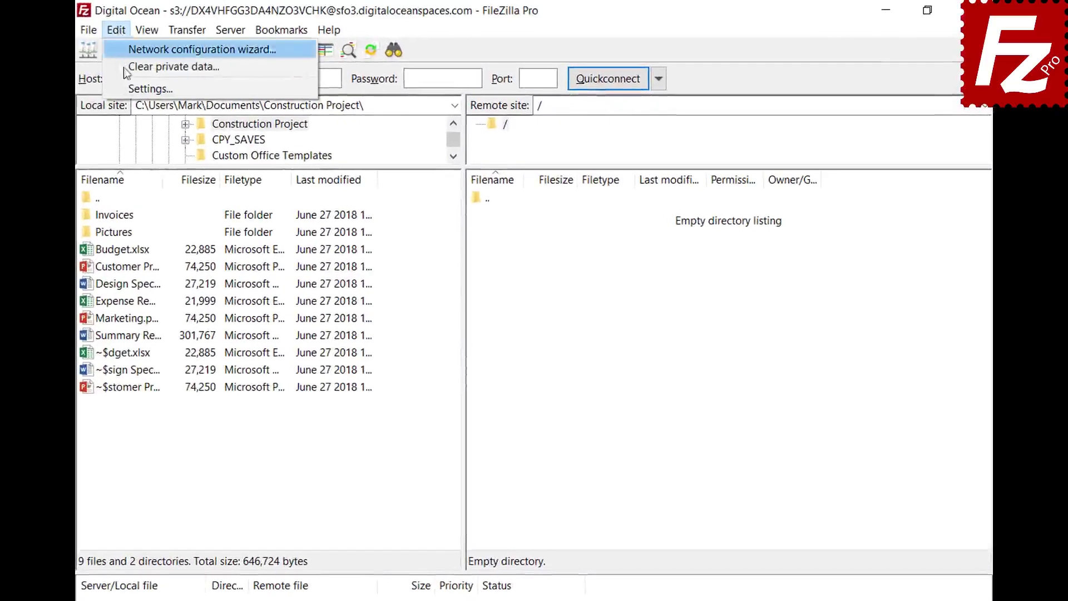
{"action": "left_click", "coordinate": [125, 89]}
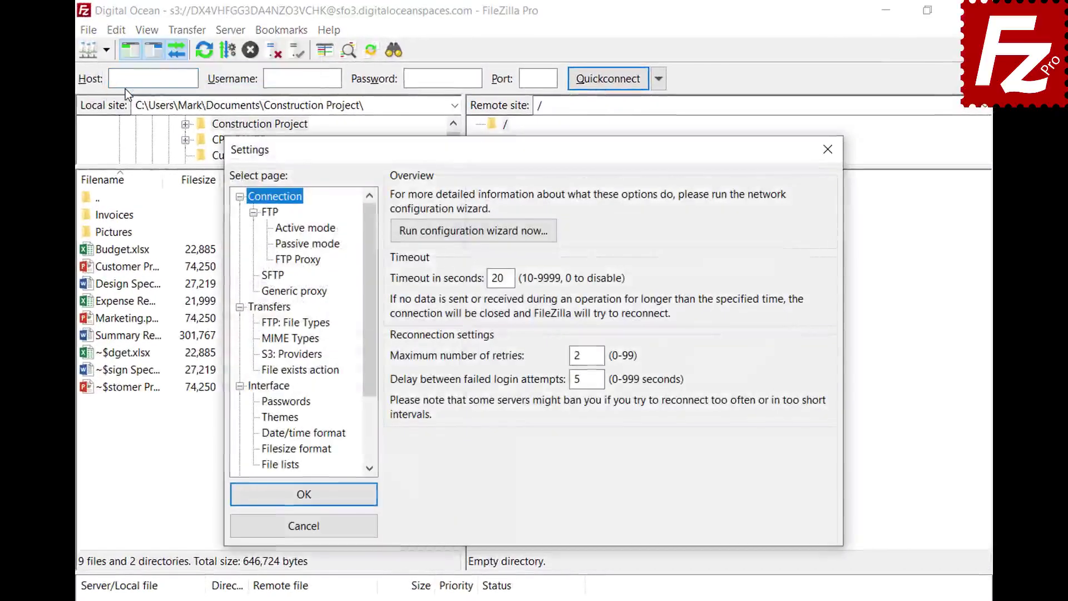
{"action": "left_click", "coordinate": [265, 325]}
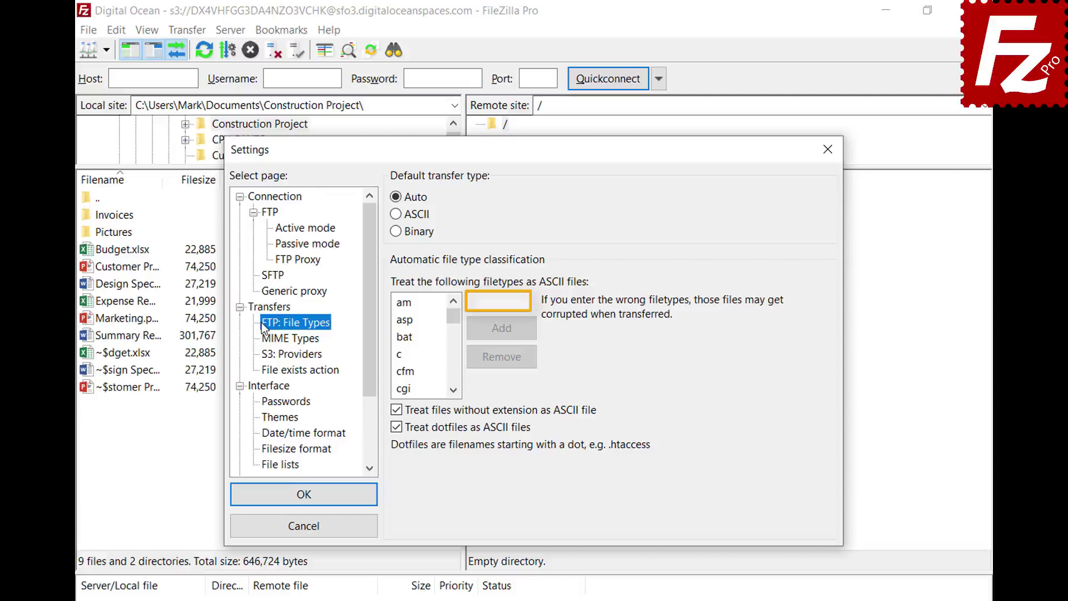
- Add json to the ASCII filetype list, confirm it appears, and save the settings
{"action": "left_click", "coordinate": [525, 301]}
{"action": "type", "text": "json"}
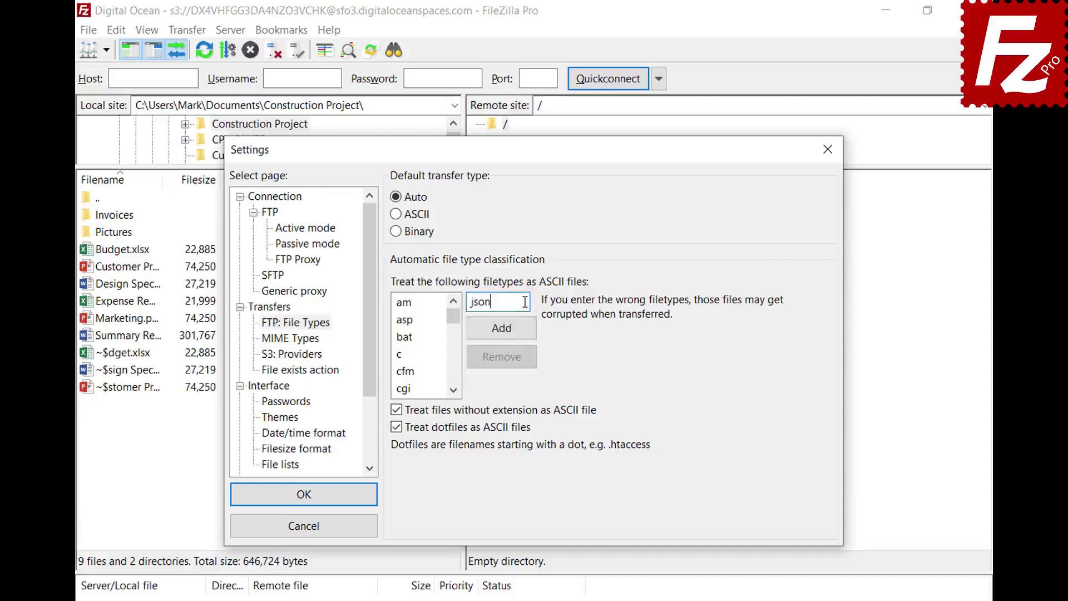
{"action": "left_click", "coordinate": [502, 335]}
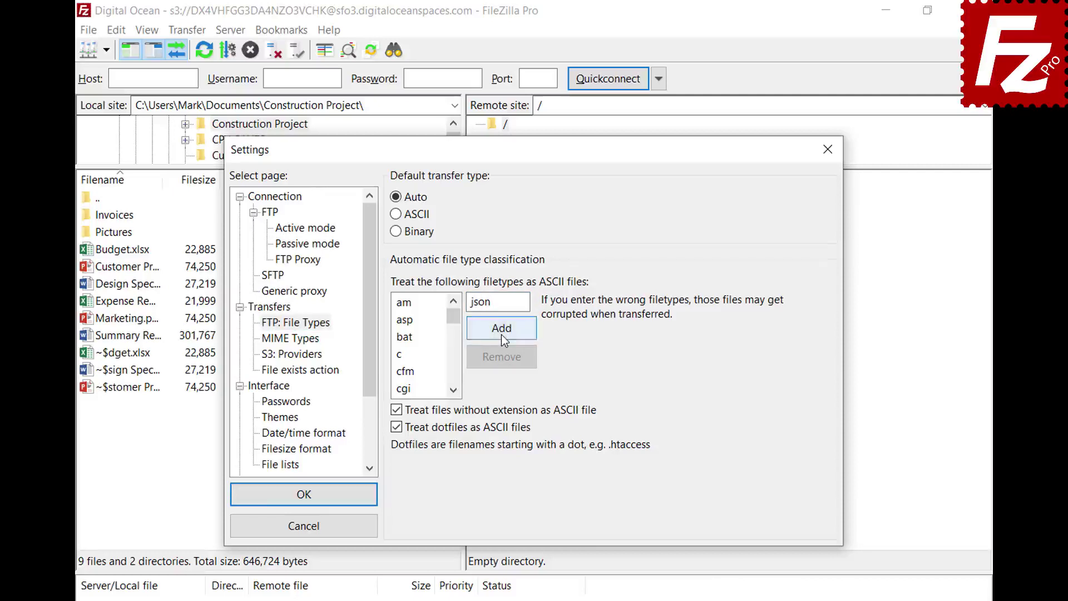
{"action": "left_click_drag", "start_coordinate": [454, 321], "coordinate": [455, 341]}
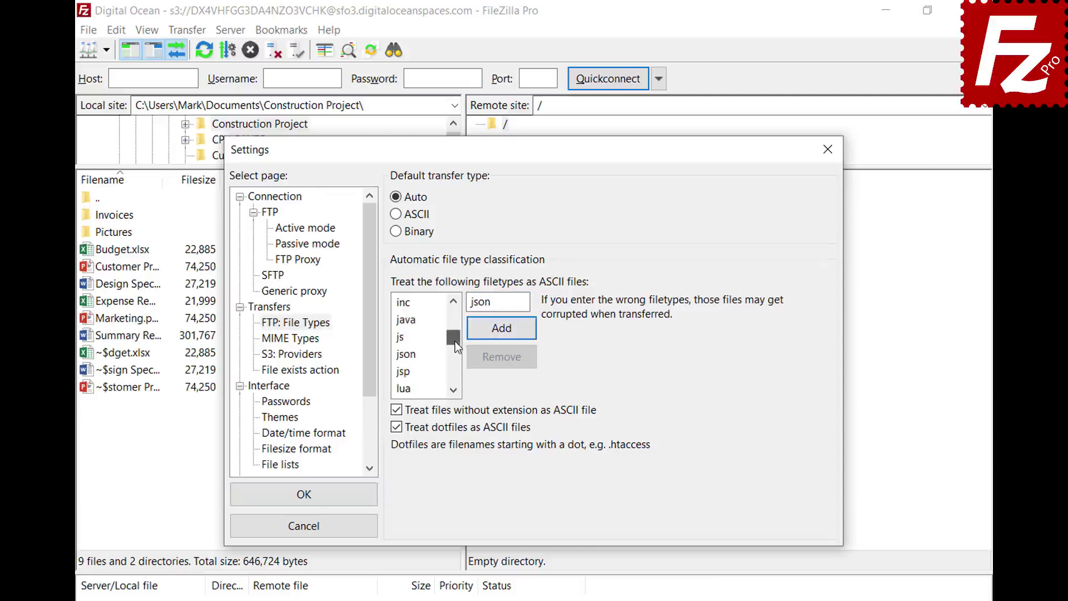
{"action": "left_click", "coordinate": [417, 356]}
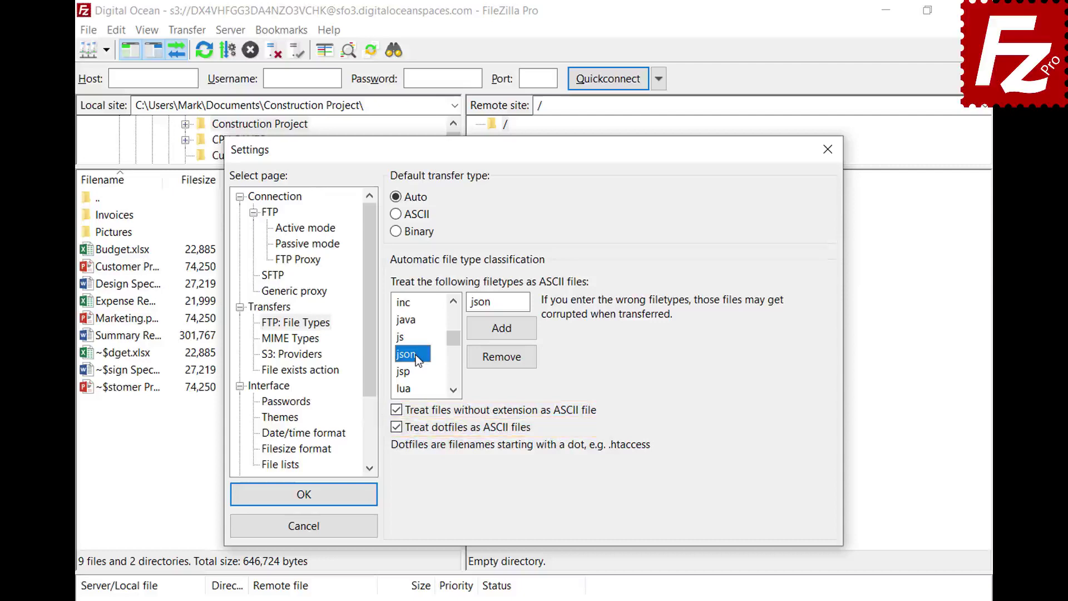
{"action": "left_click", "coordinate": [302, 501]}
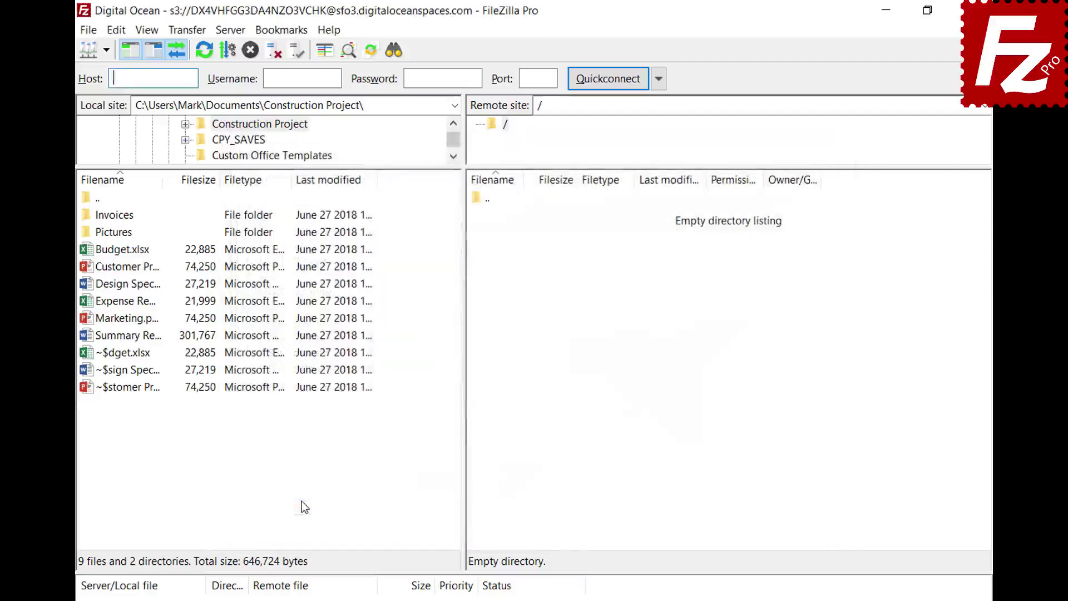
- Open the saved FTP site in a second tab and check the current transfer type
{"action": "left_click", "coordinate": [106, 52]}
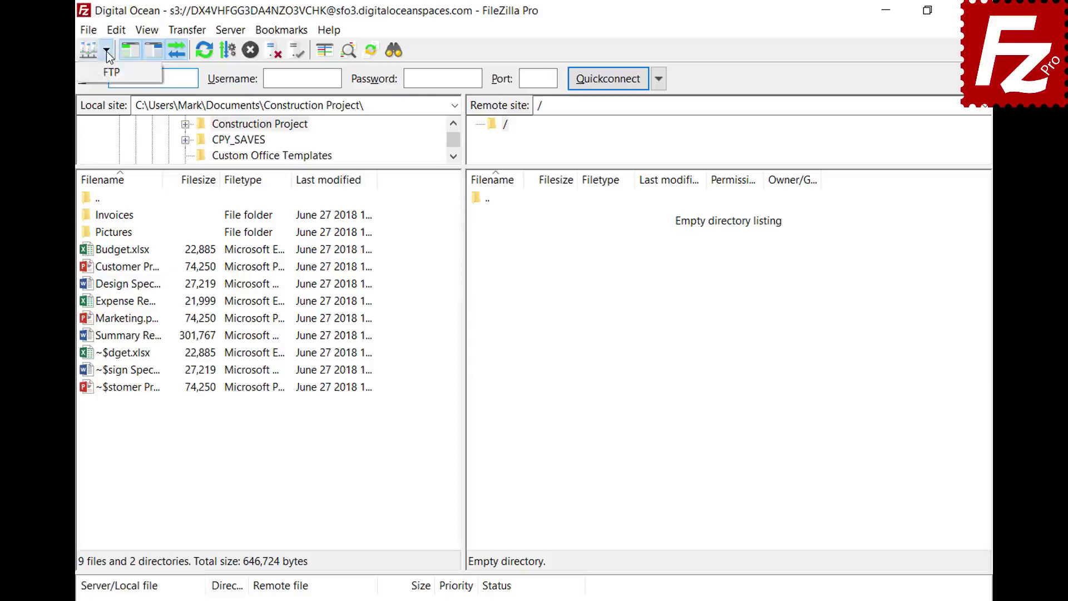
{"action": "left_click", "coordinate": [108, 71]}
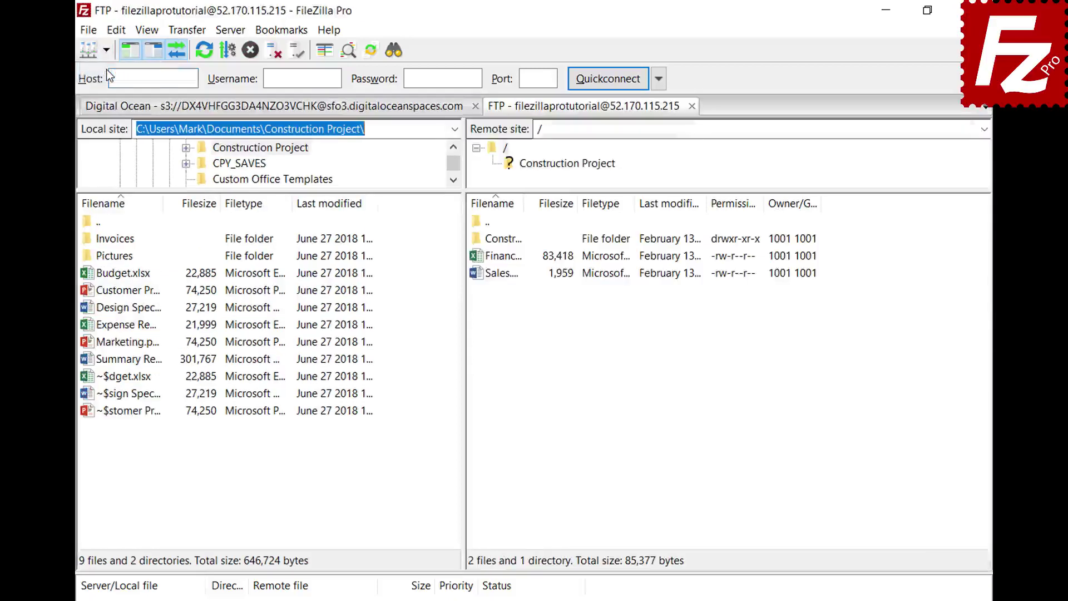
{"action": "left_click", "coordinate": [187, 30]}
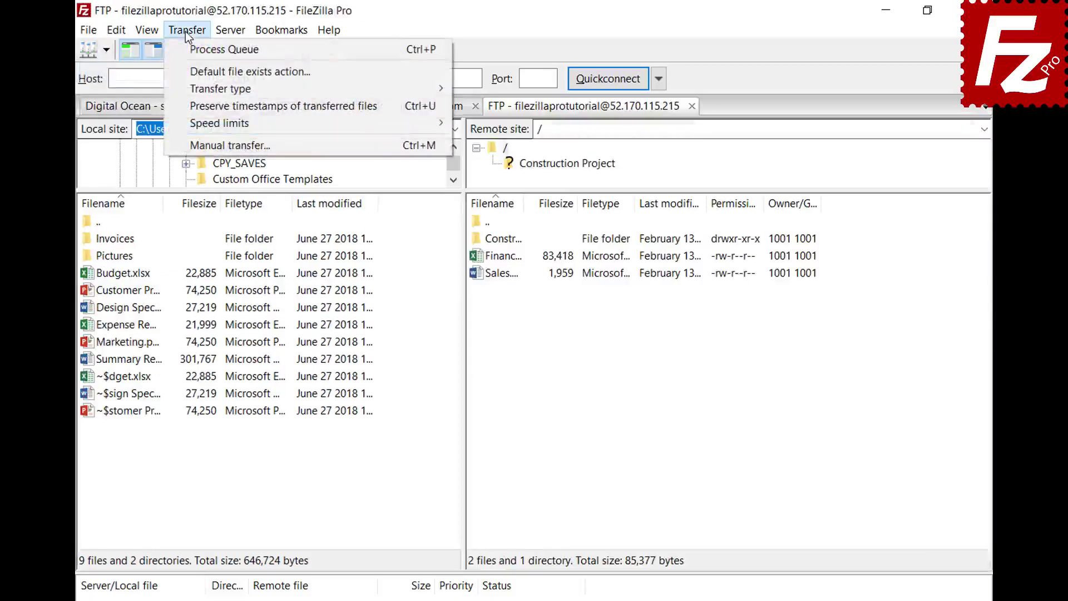
{"action": "mouse_move", "coordinate": [191, 86]}
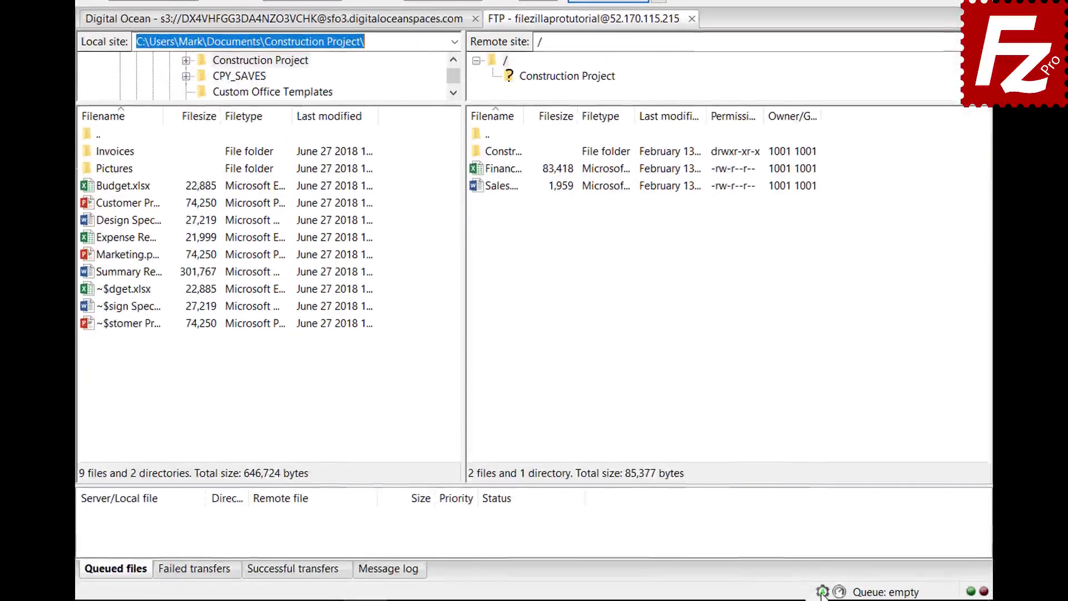
{"action": "left_click", "coordinate": [822, 593]}
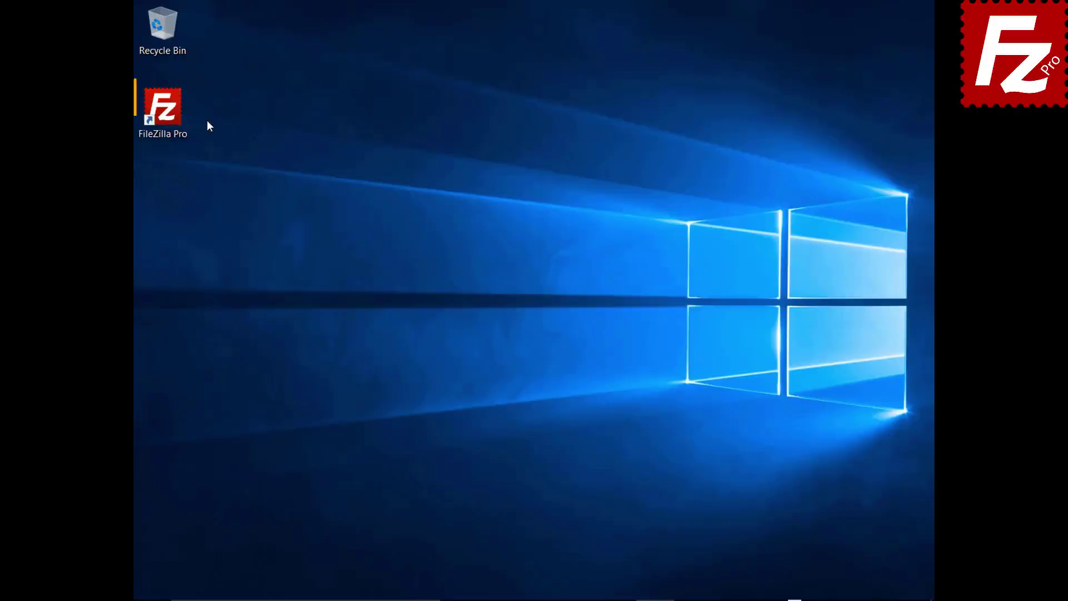
- Relaunch FileZilla Pro, connect to the FTP Tutorial site, and select Summary Report
{"action": "left_click", "coordinate": [169, 115]}
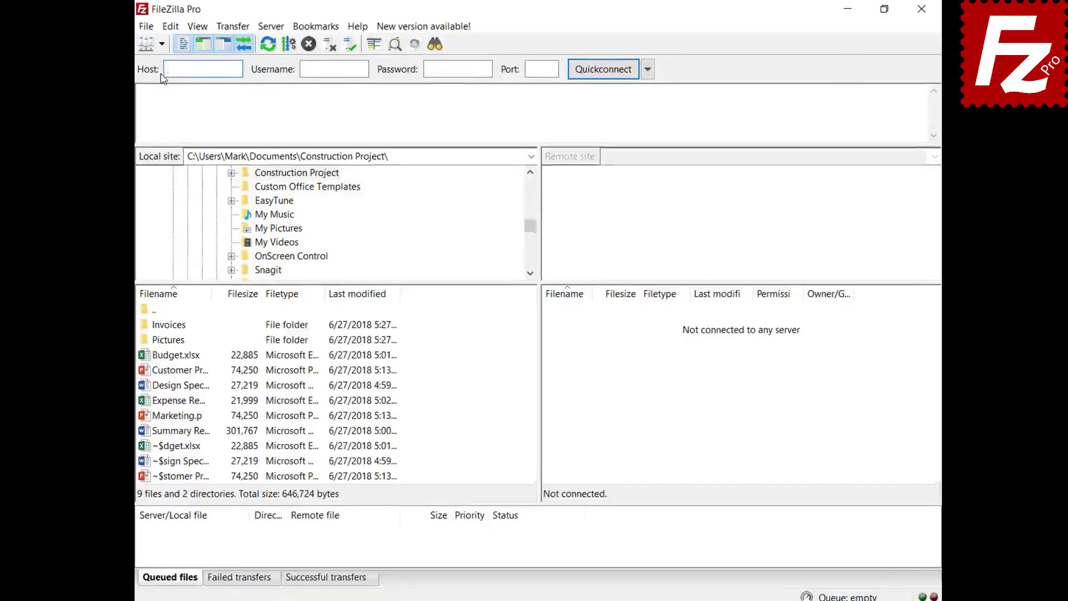
{"action": "left_click", "coordinate": [182, 46]}
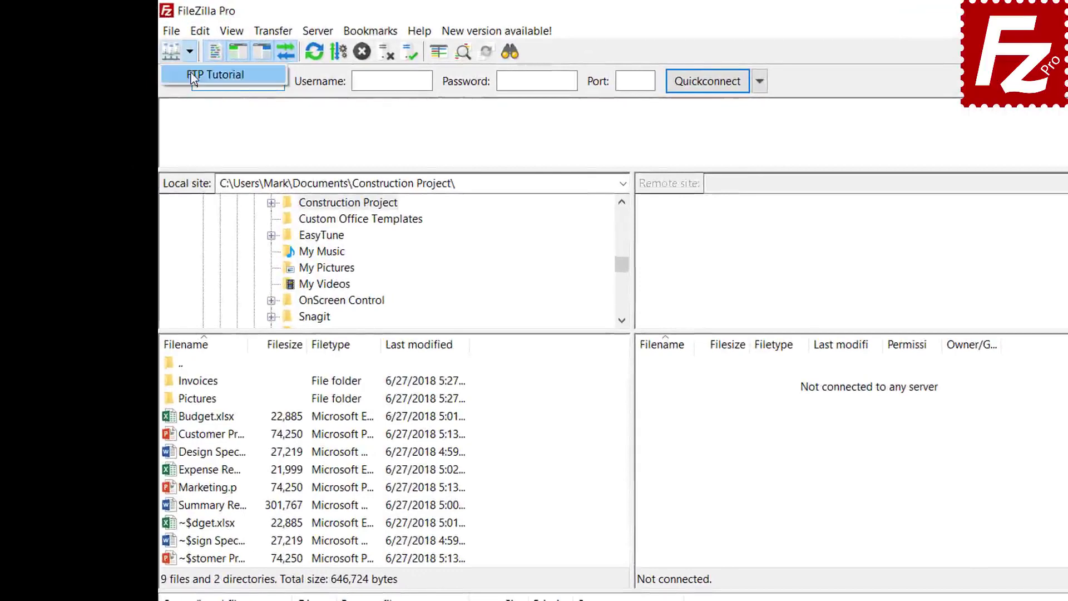
{"action": "left_click", "coordinate": [201, 75]}
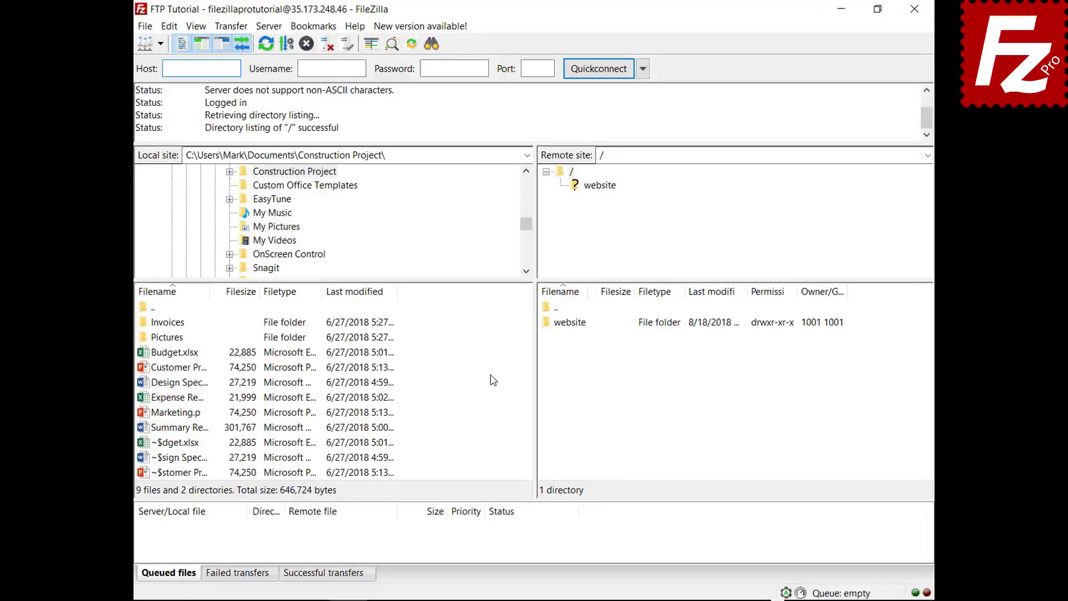
{"action": "left_click", "coordinate": [180, 428]}
- Upload Summary Report directly and add Budget.xlsx to the transfer queue
{"action": "right_click", "coordinate": [179, 429]}
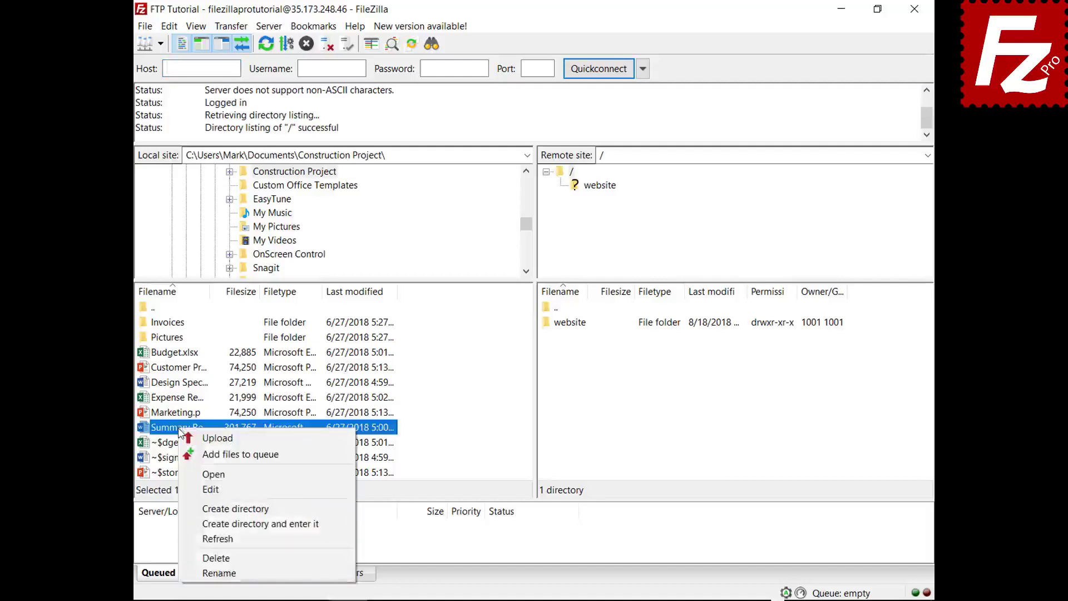
{"action": "left_click", "coordinate": [204, 439]}
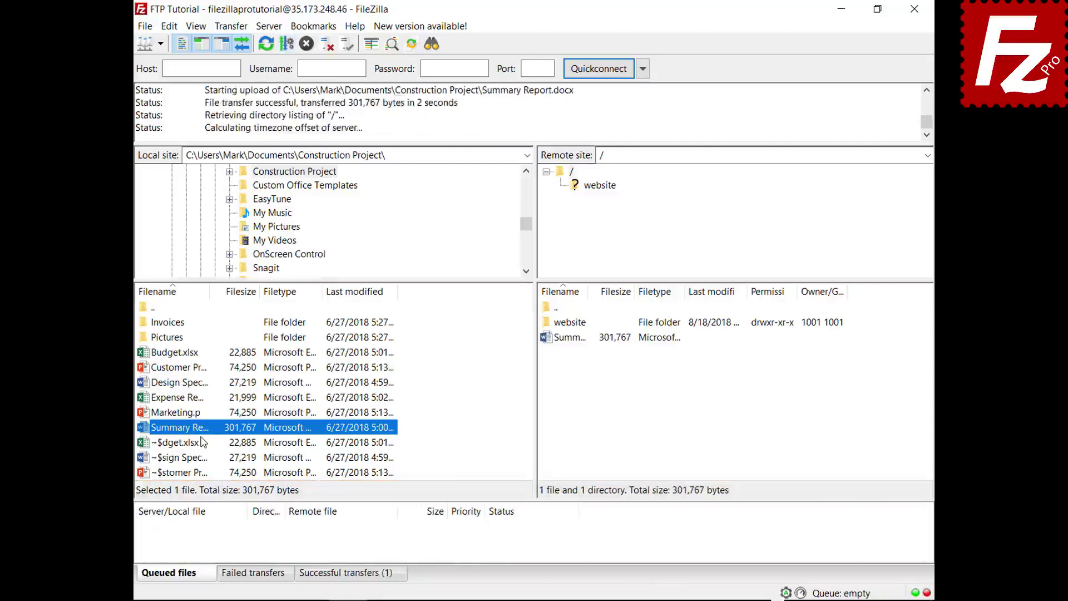
{"action": "left_click", "coordinate": [174, 352]}
{"action": "right_click", "coordinate": [179, 353]}
{"action": "left_click", "coordinate": [199, 380]}
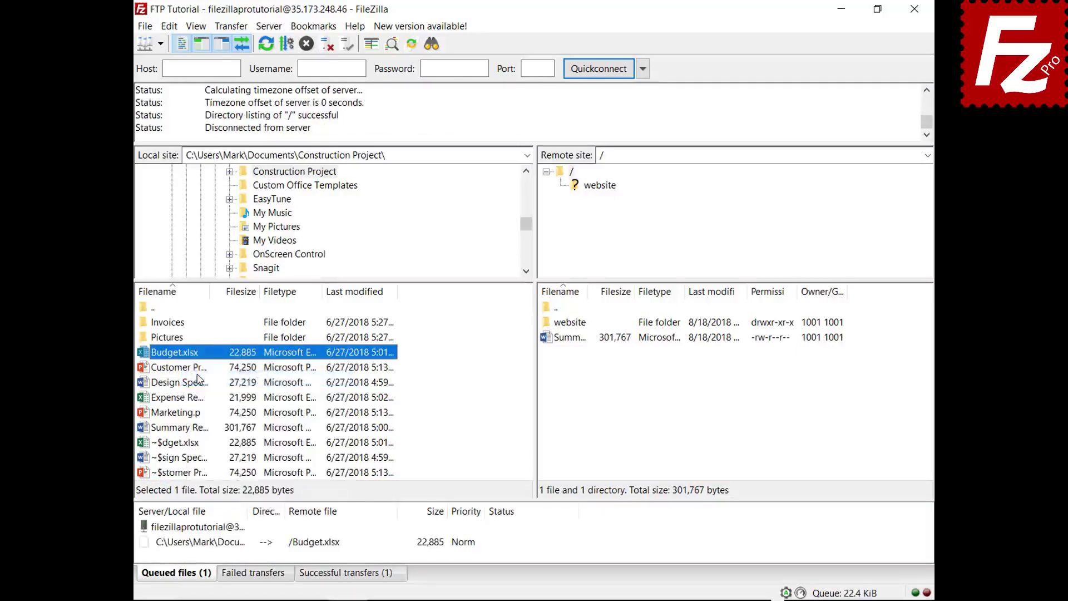
- Queue the Invoices folder and process the queue to upload everything
{"action": "right_click", "coordinate": [177, 323]}
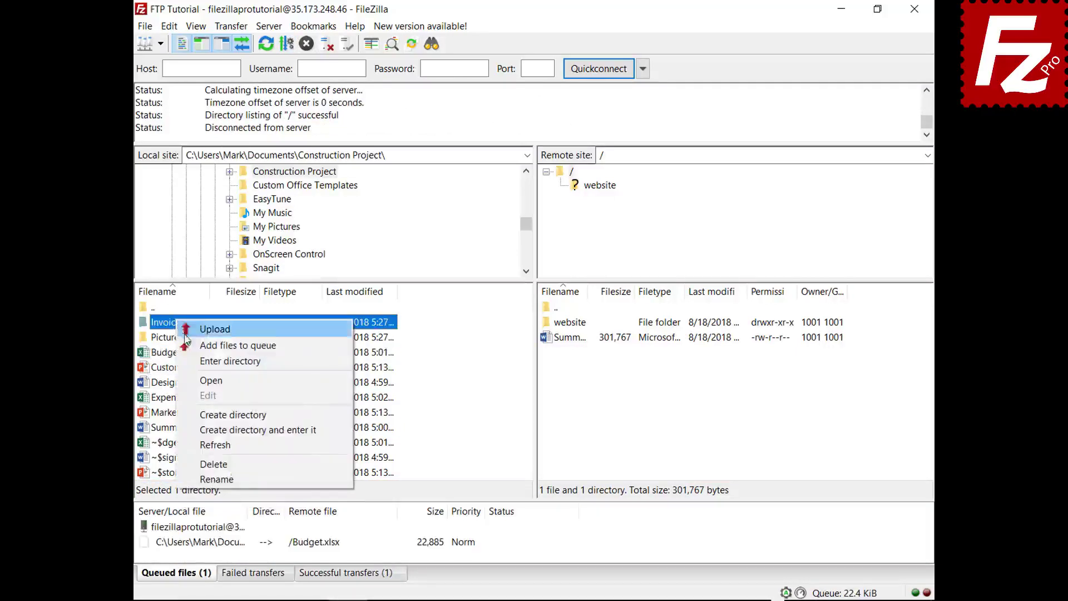
{"action": "left_click", "coordinate": [189, 345]}
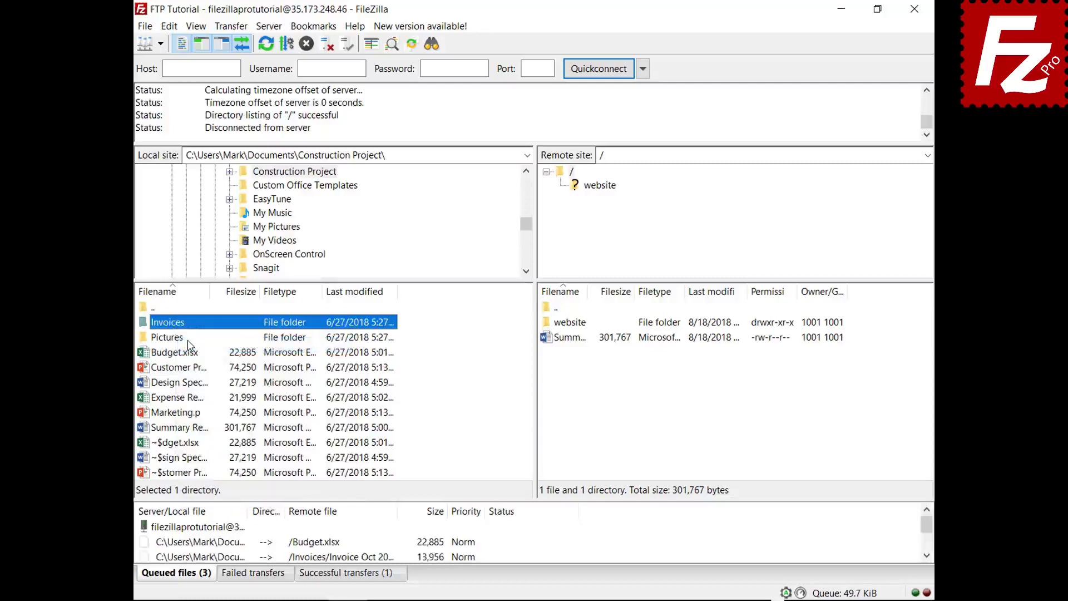
{"action": "right_click", "coordinate": [205, 527]}
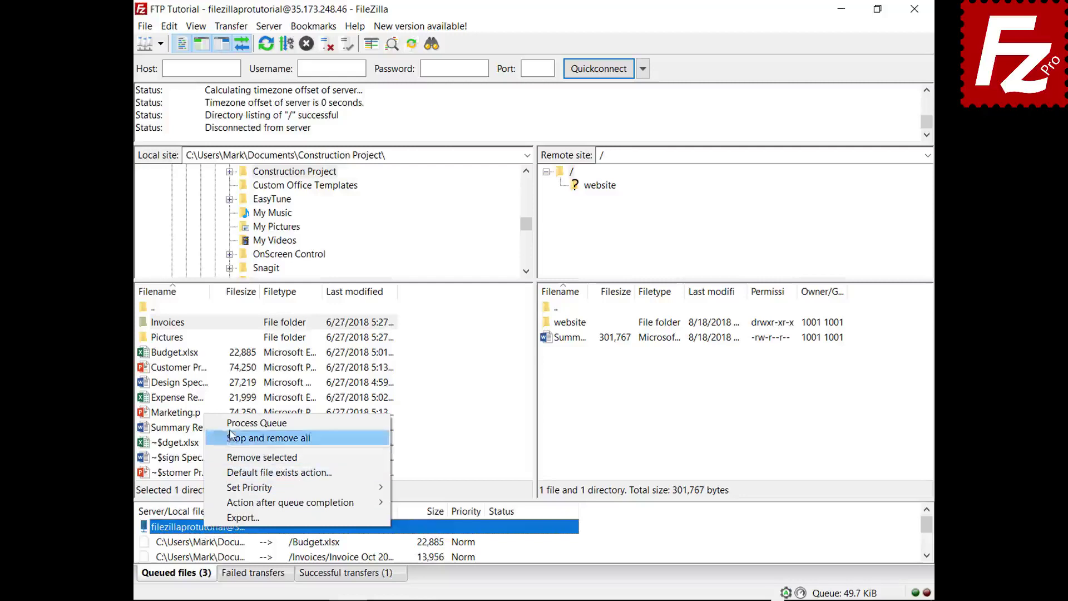
{"action": "left_click", "coordinate": [232, 425]}
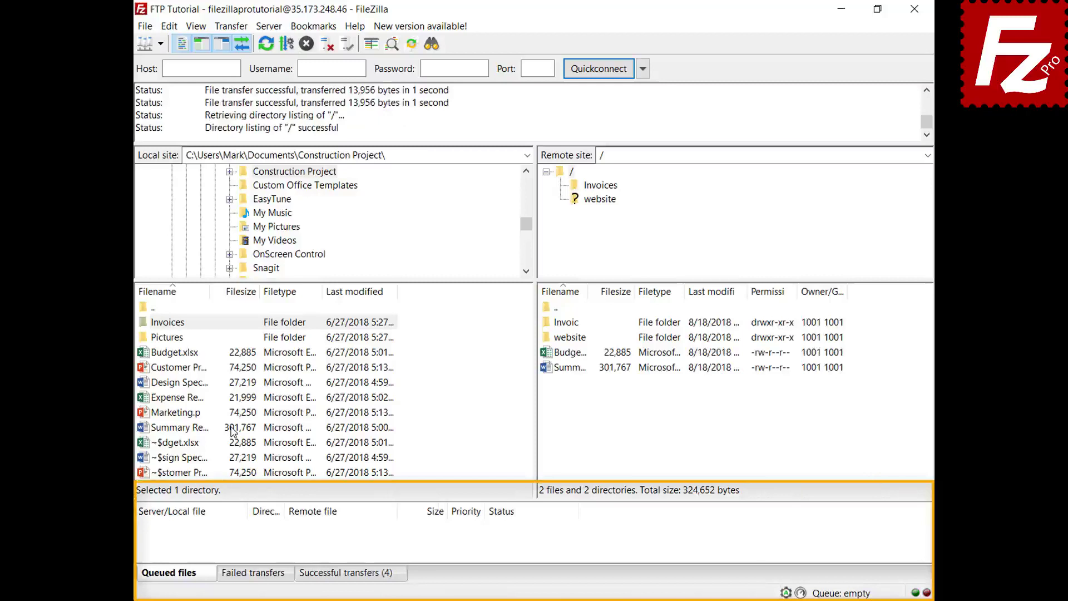
- Queue Design Specs.docx and Expense Report.xlsx, then sort the queue by size
{"action": "right_click", "coordinate": [187, 383]}
{"action": "left_click", "coordinate": [196, 410]}
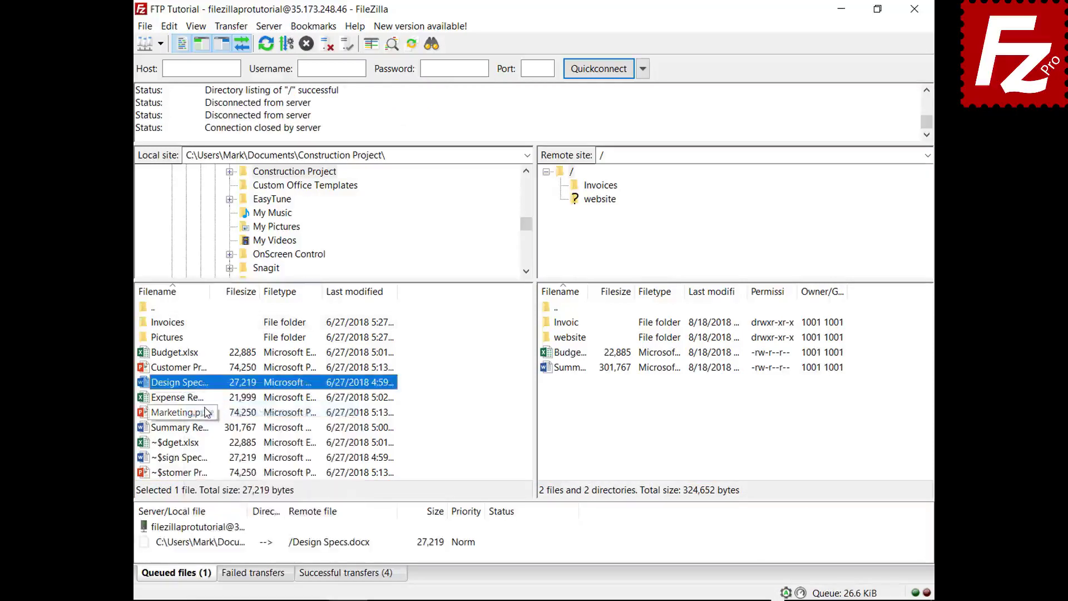
{"action": "right_click", "coordinate": [191, 399]}
{"action": "left_click", "coordinate": [206, 424]}
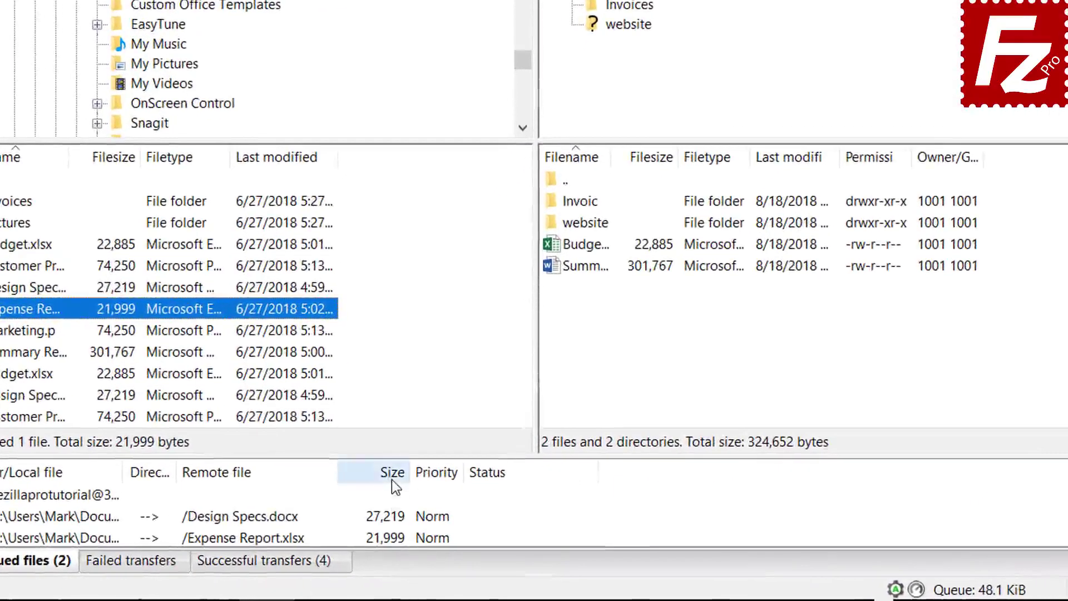
{"action": "left_click", "coordinate": [436, 514]}
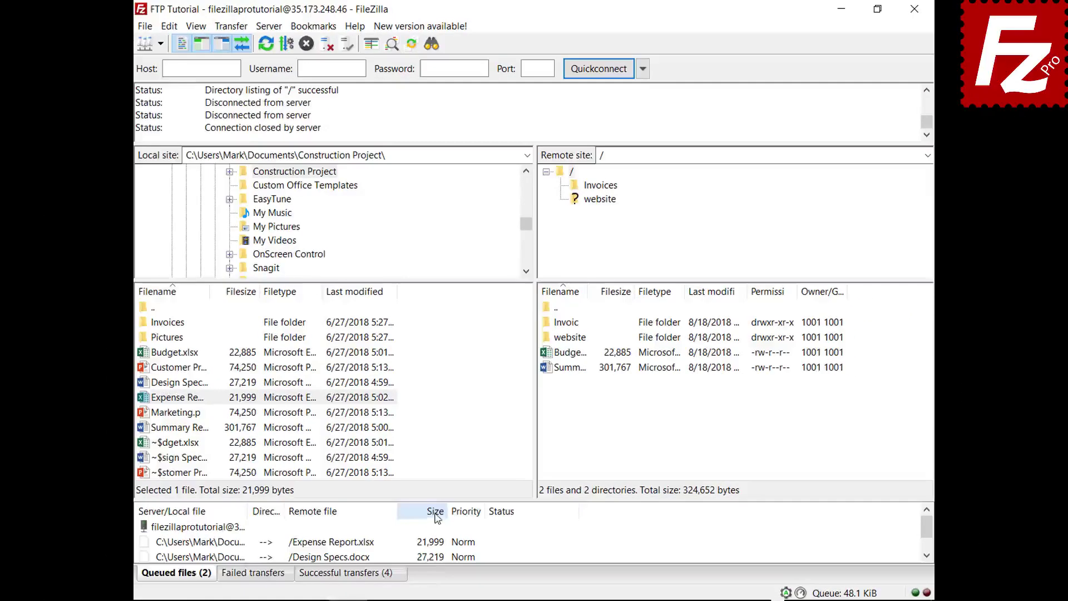
- Set Expense Report's transfer priority to High and process the queue
{"action": "right_click", "coordinate": [243, 545]}
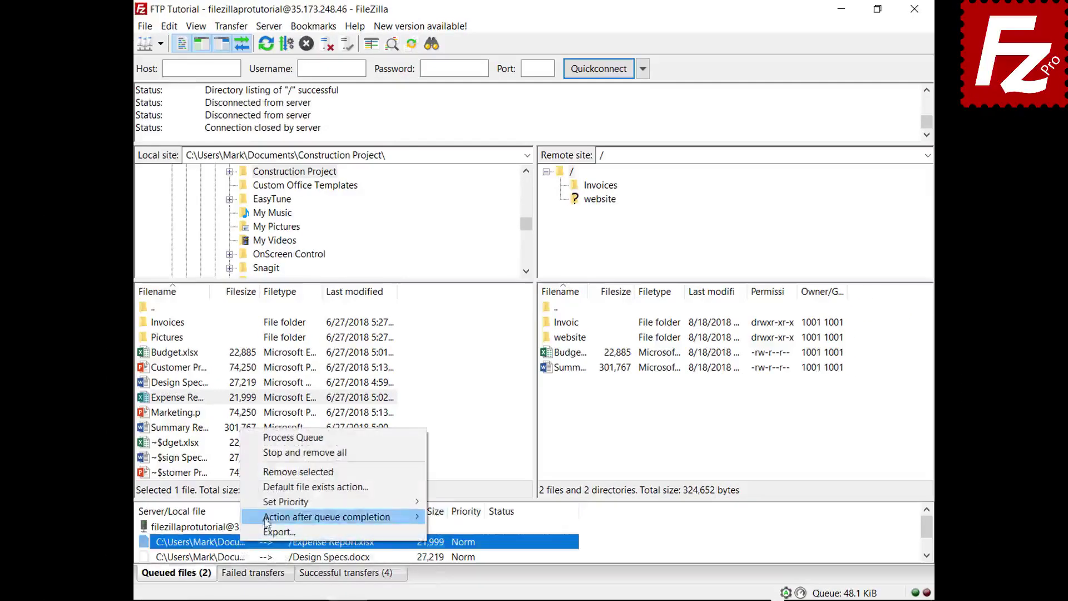
{"action": "mouse_move", "coordinate": [273, 509]}
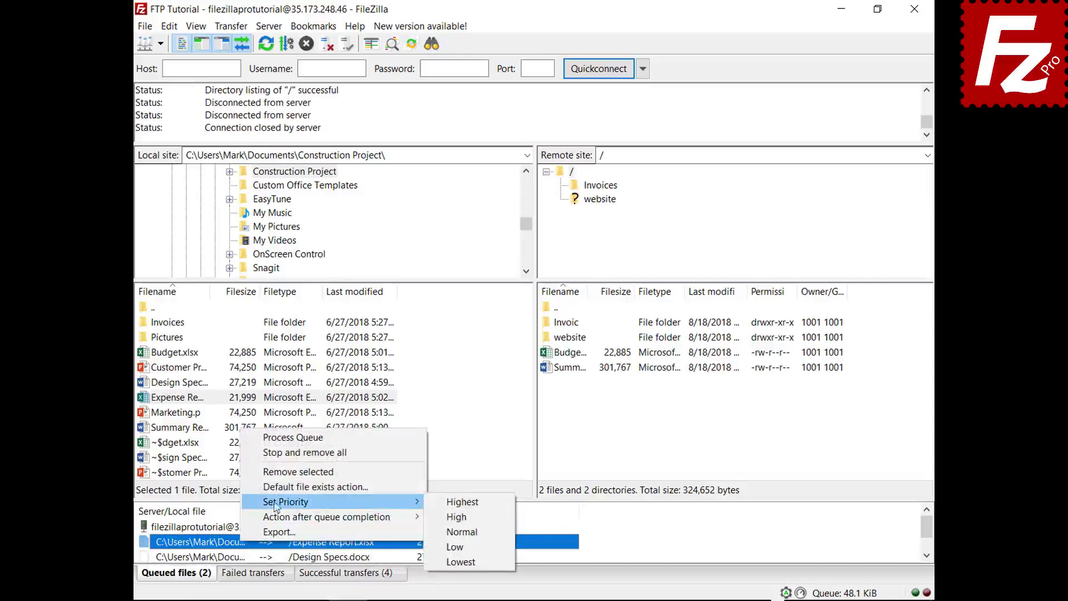
{"action": "left_click", "coordinate": [455, 503]}
{"action": "right_click", "coordinate": [225, 528]}
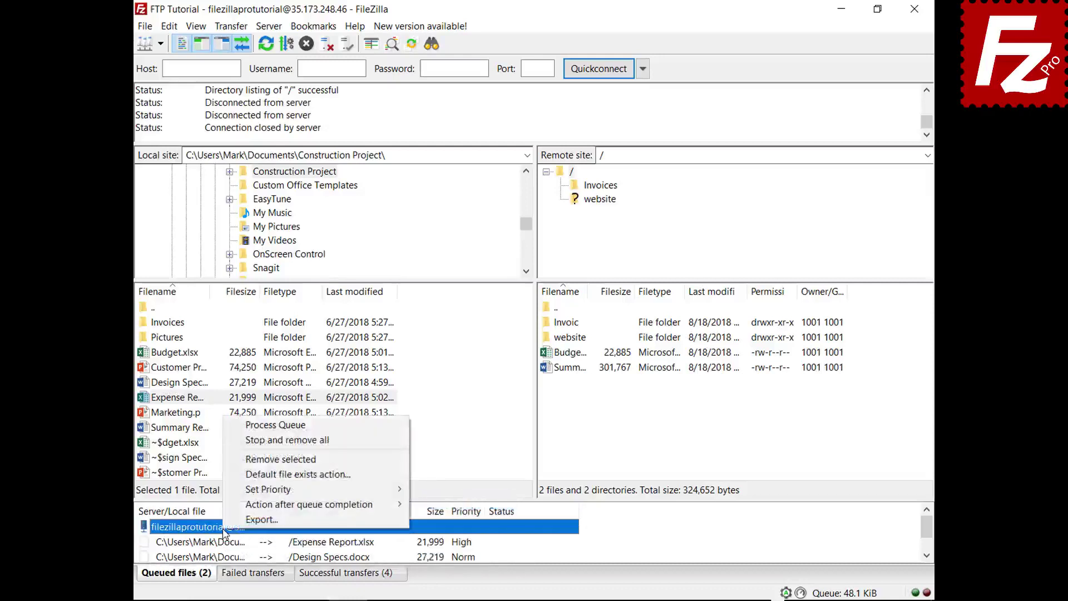
{"action": "left_click", "coordinate": [282, 425]}
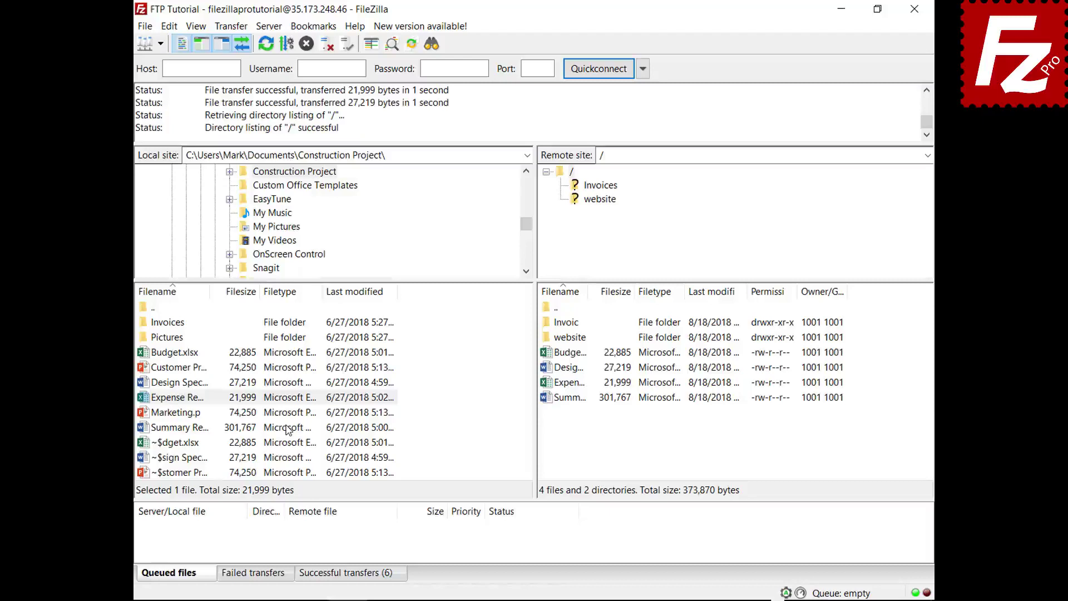
- Queue Budget.xlsx and review the File exists action settings without changing them
{"action": "right_click", "coordinate": [192, 354]}
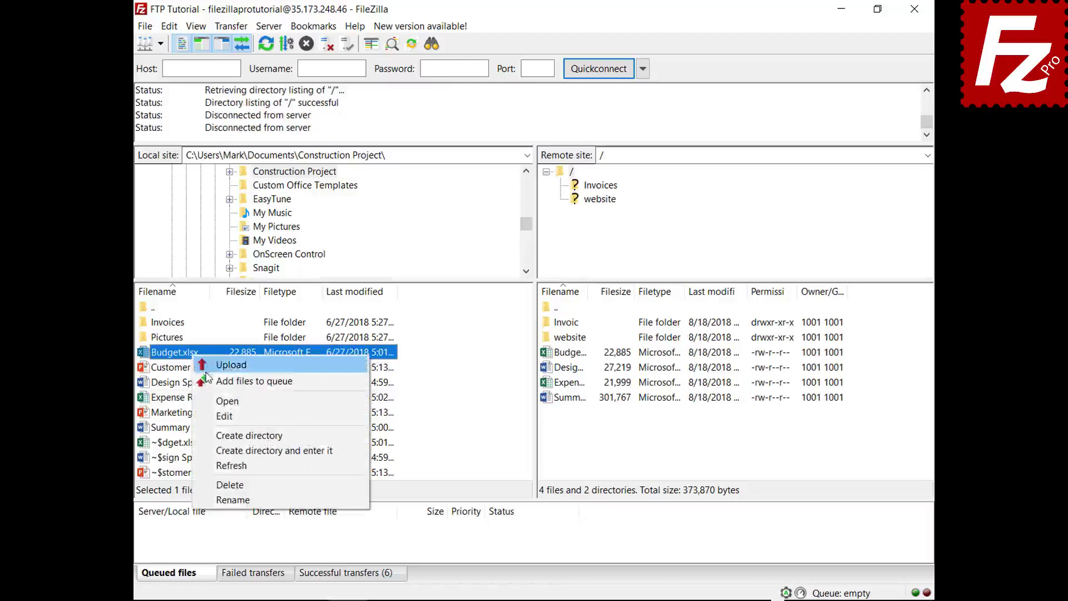
{"action": "left_click", "coordinate": [254, 381]}
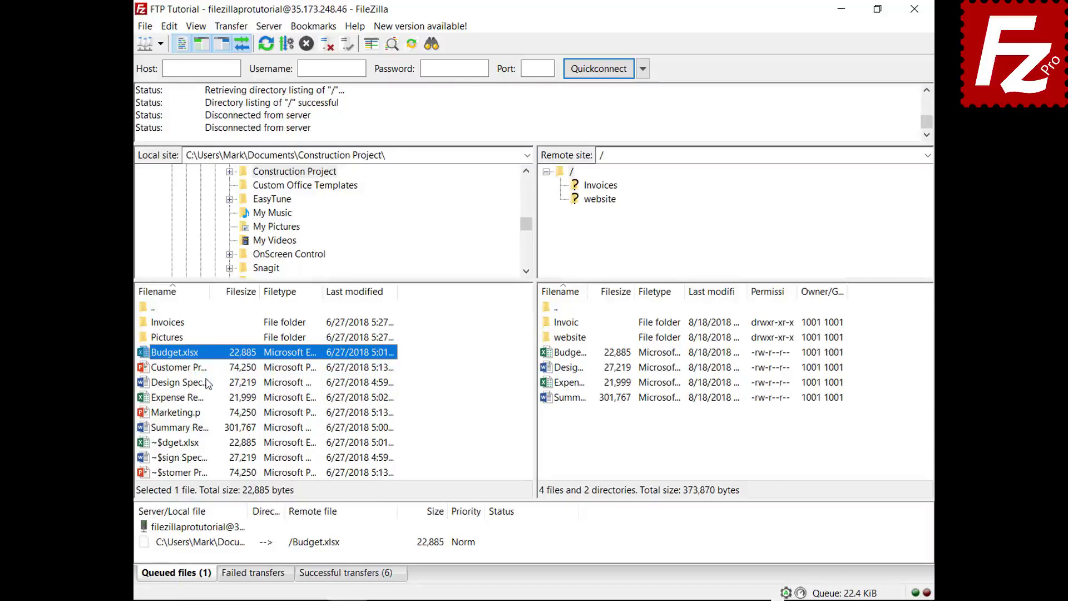
{"action": "left_click", "coordinate": [169, 26]}
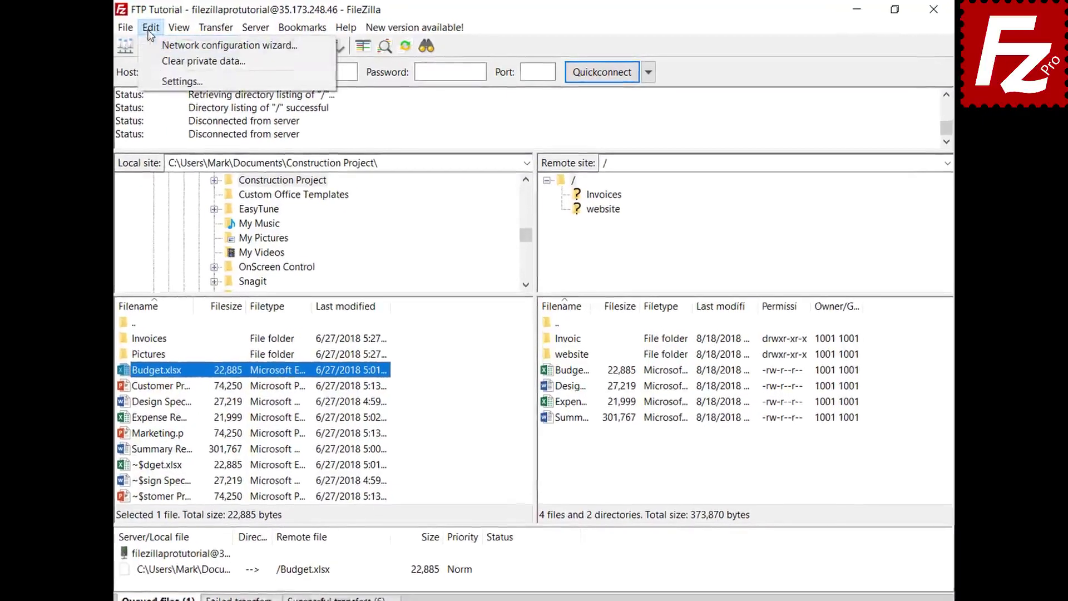
{"action": "left_click", "coordinate": [149, 80]}
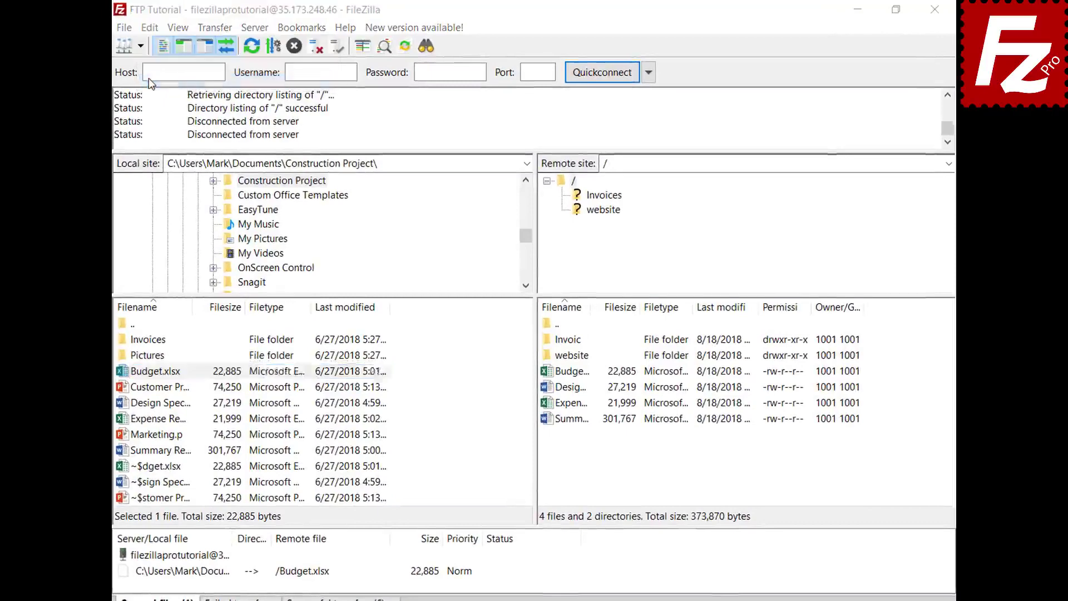
{"action": "left_click", "coordinate": [332, 342]}
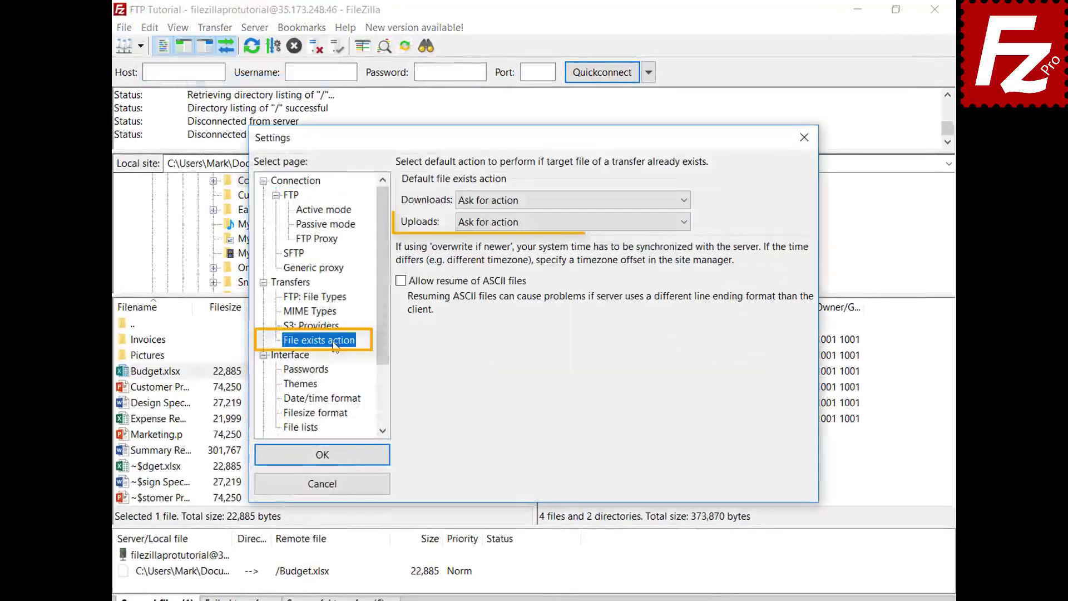
{"action": "left_click", "coordinate": [336, 490]}
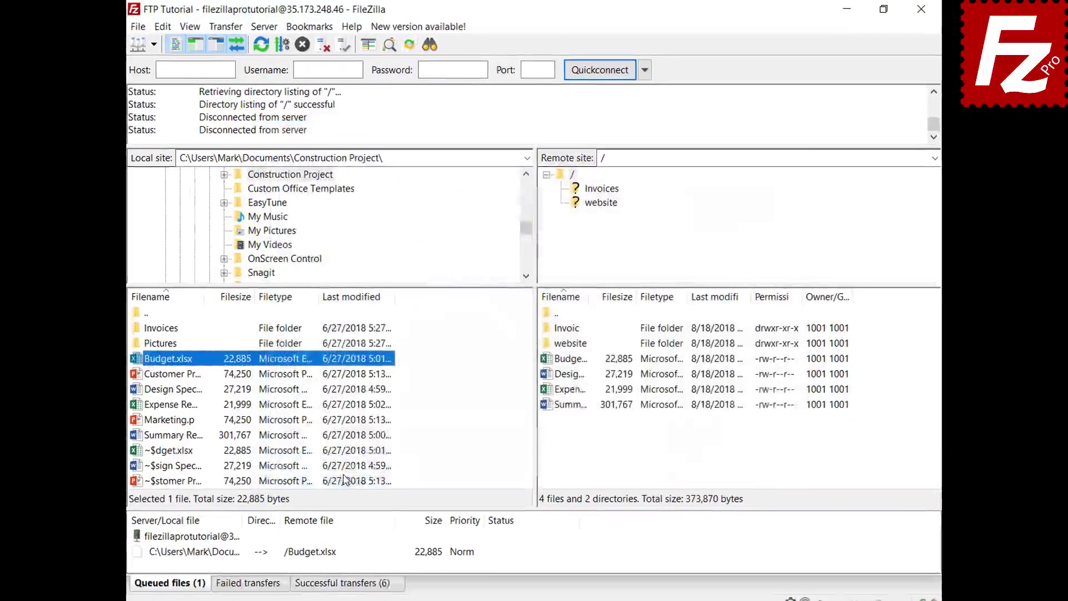
- Set the queued Budget.xlsx to Overwrite file if it exists, then process the queue
{"action": "left_click", "coordinate": [228, 577]}
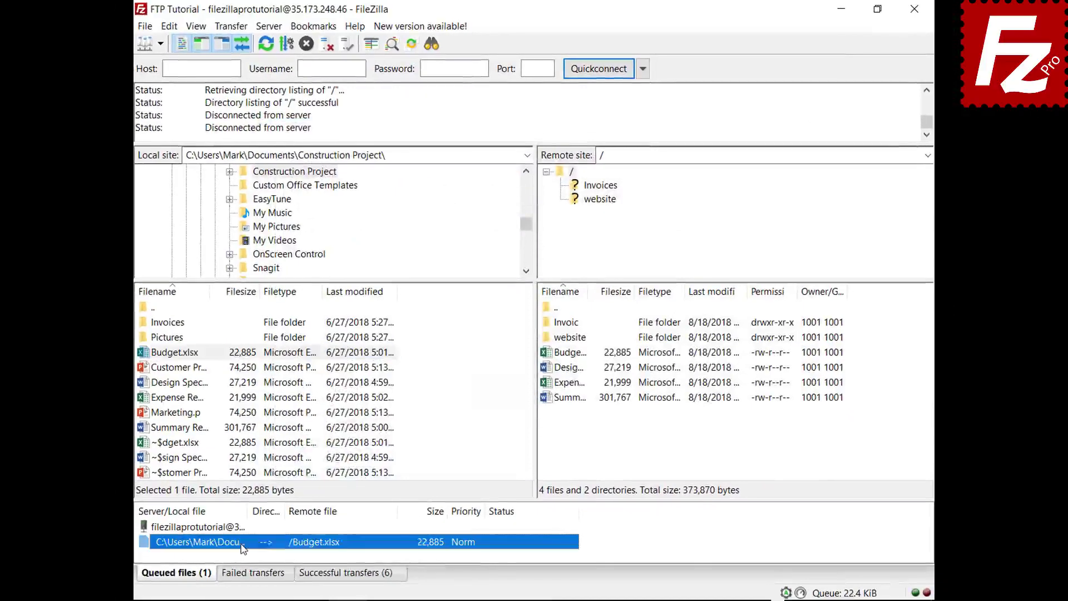
{"action": "right_click", "coordinate": [243, 548]}
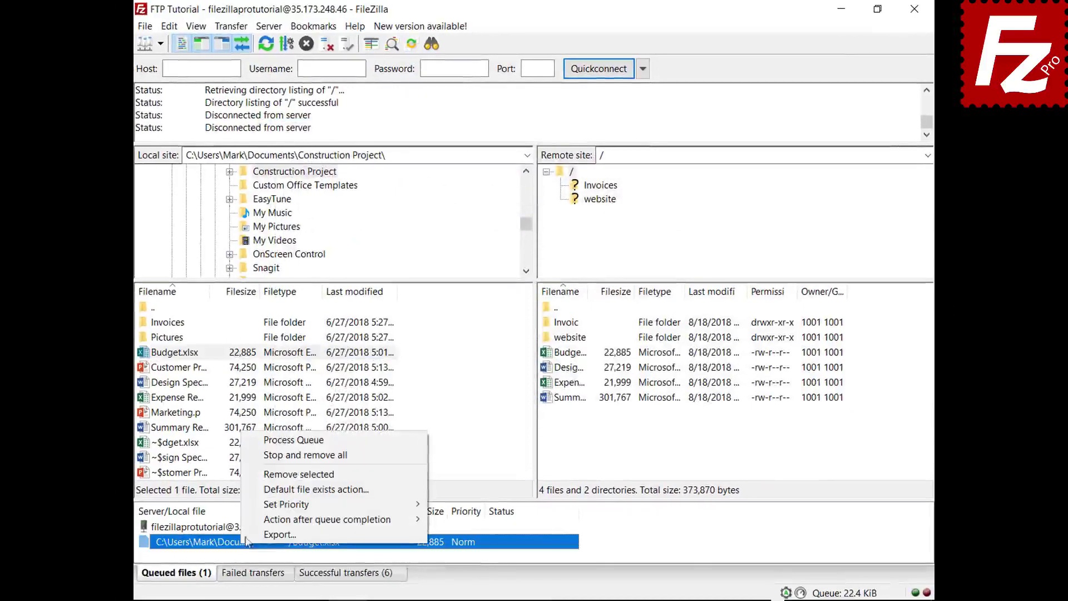
{"action": "left_click", "coordinate": [263, 492]}
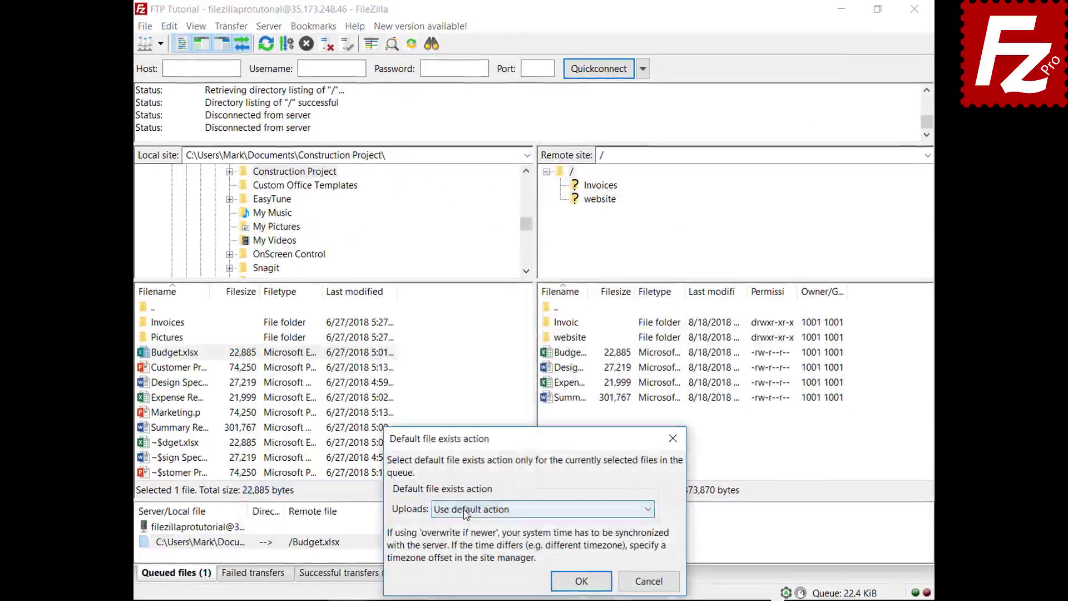
{"action": "left_click", "coordinate": [466, 510]}
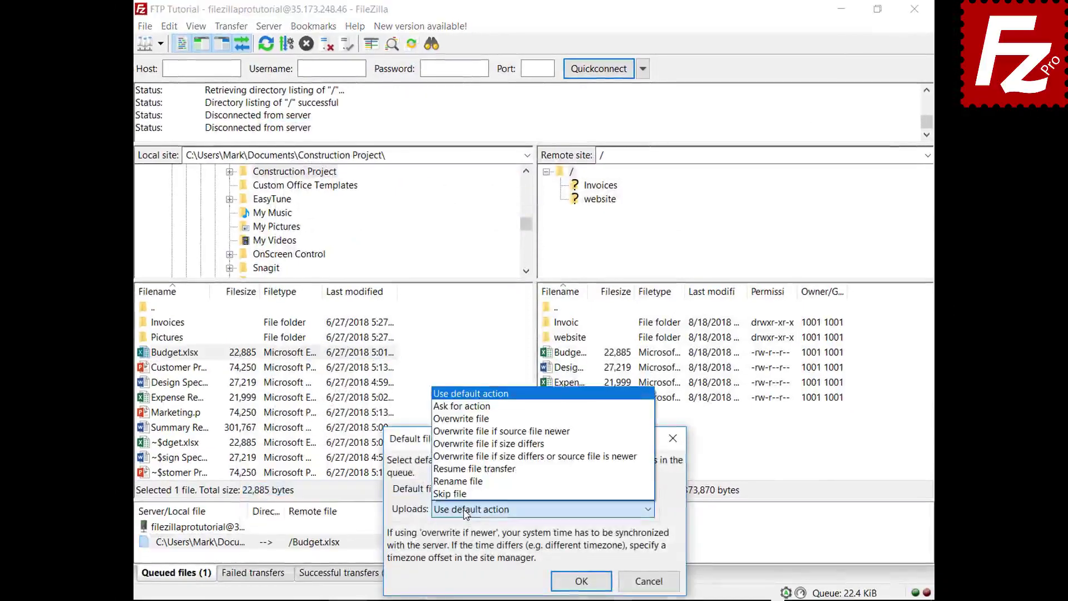
{"action": "left_click", "coordinate": [489, 419]}
{"action": "left_click", "coordinate": [582, 581]}
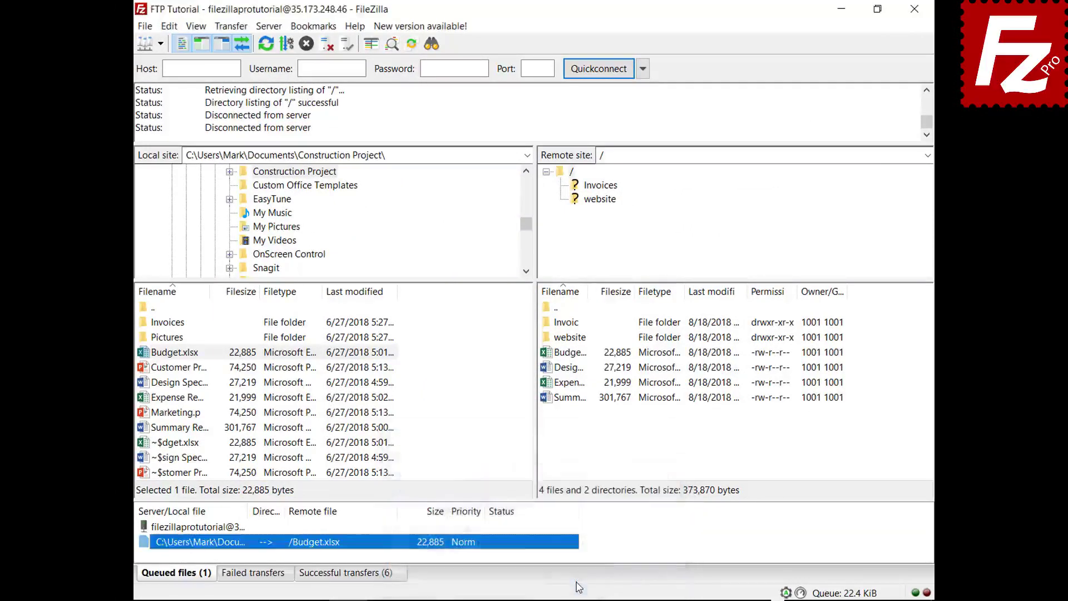
{"action": "right_click", "coordinate": [206, 530]}
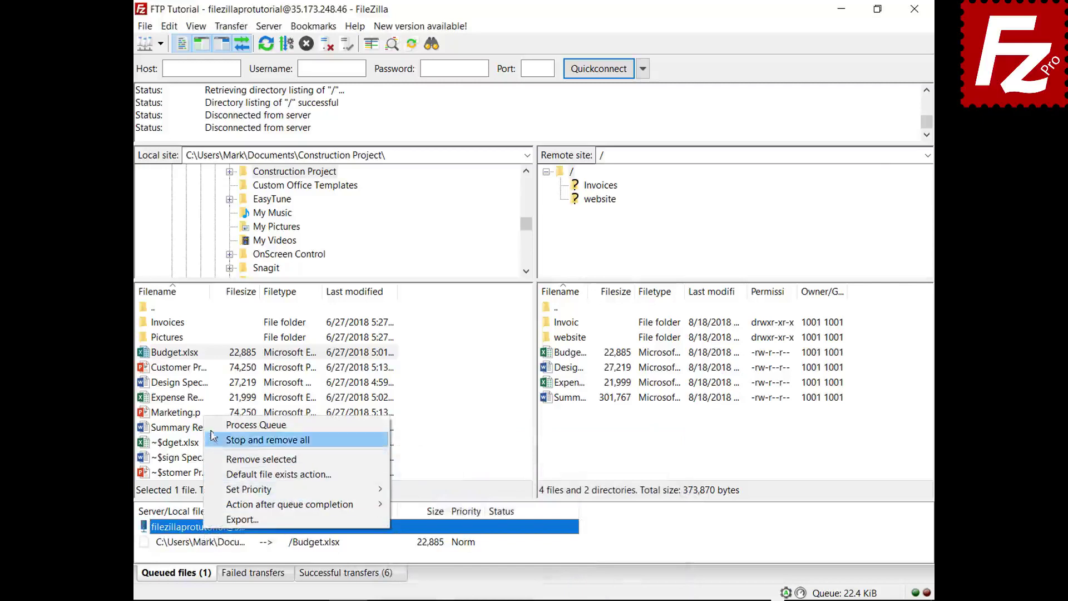
{"action": "left_click", "coordinate": [216, 425]}
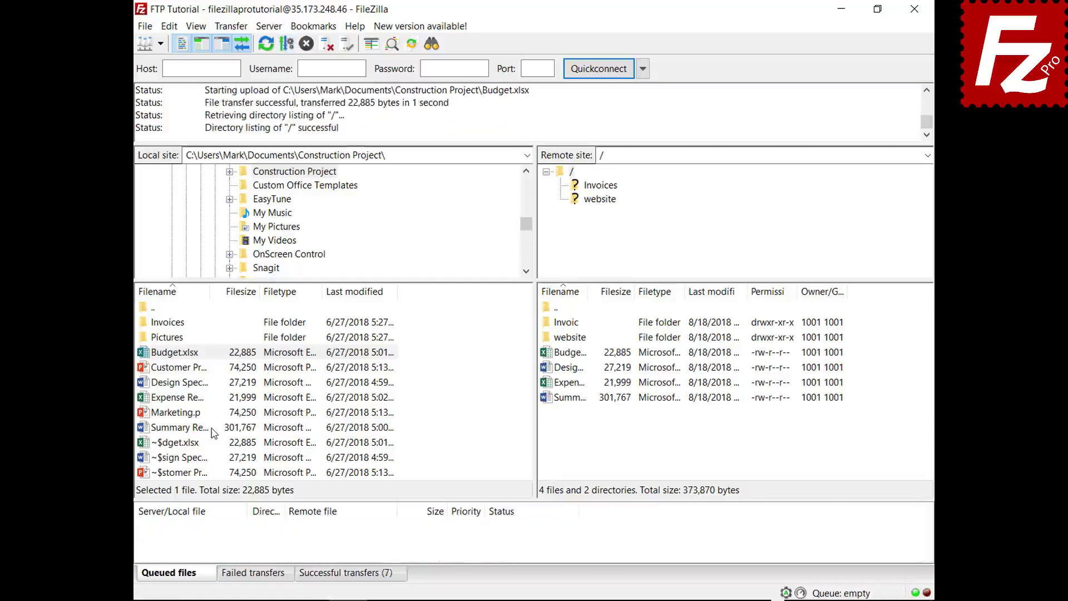
- Queue Marketing.pptx and set FileZilla to close after queue completion
{"action": "right_click", "coordinate": [180, 413]}
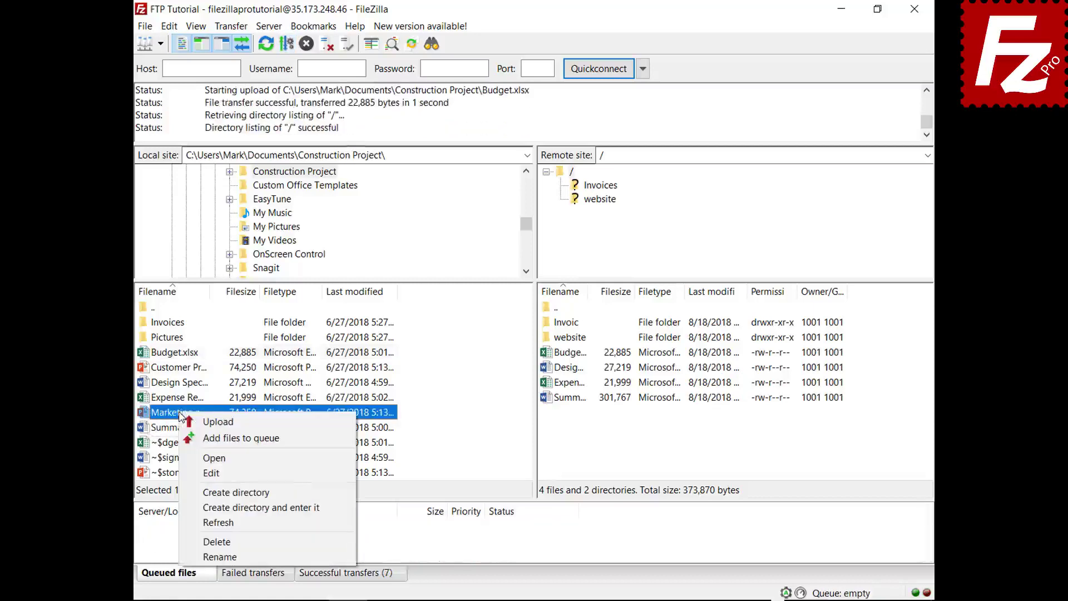
{"action": "left_click", "coordinate": [234, 438]}
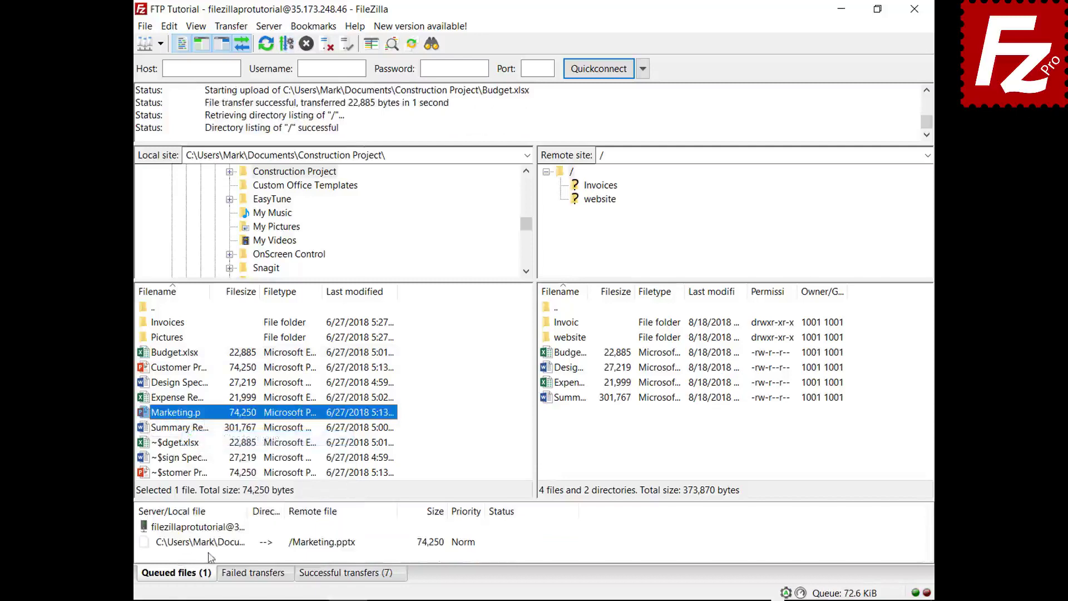
{"action": "right_click", "coordinate": [213, 543]}
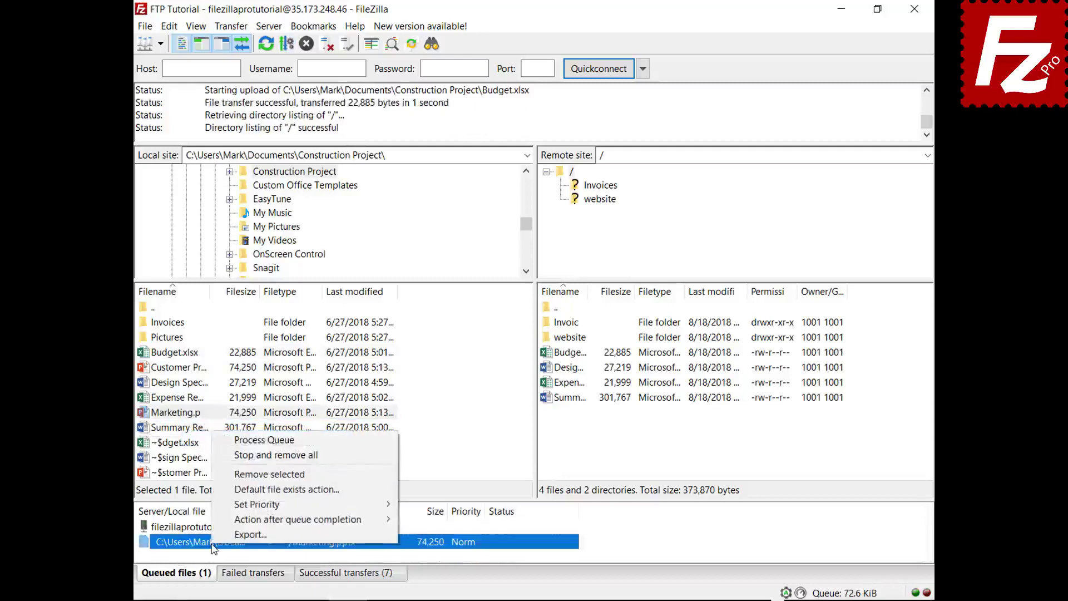
{"action": "mouse_move", "coordinate": [217, 520]}
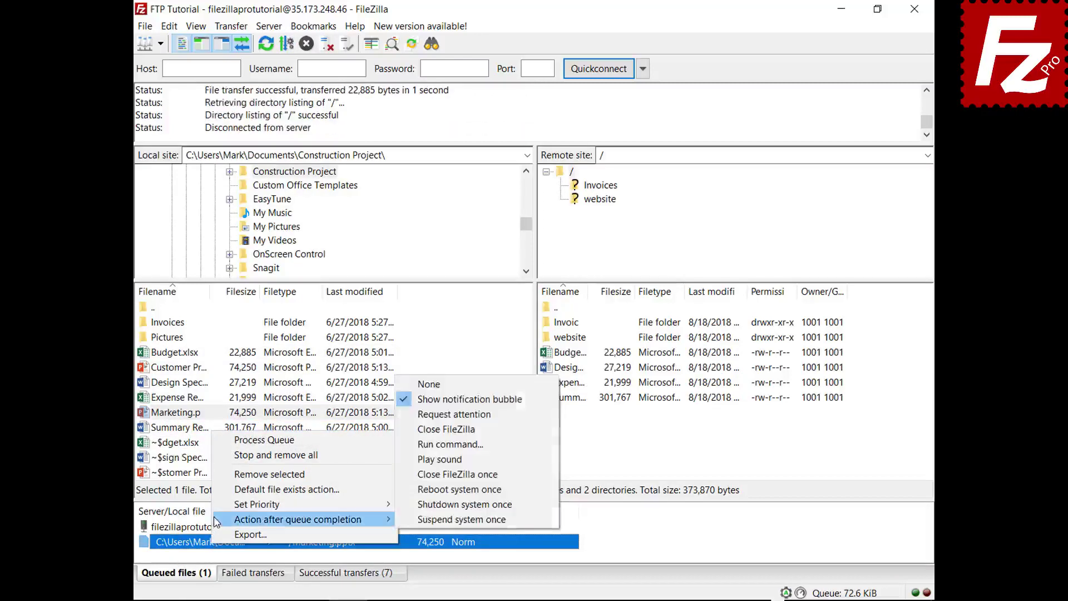
{"action": "left_click", "coordinate": [416, 430]}
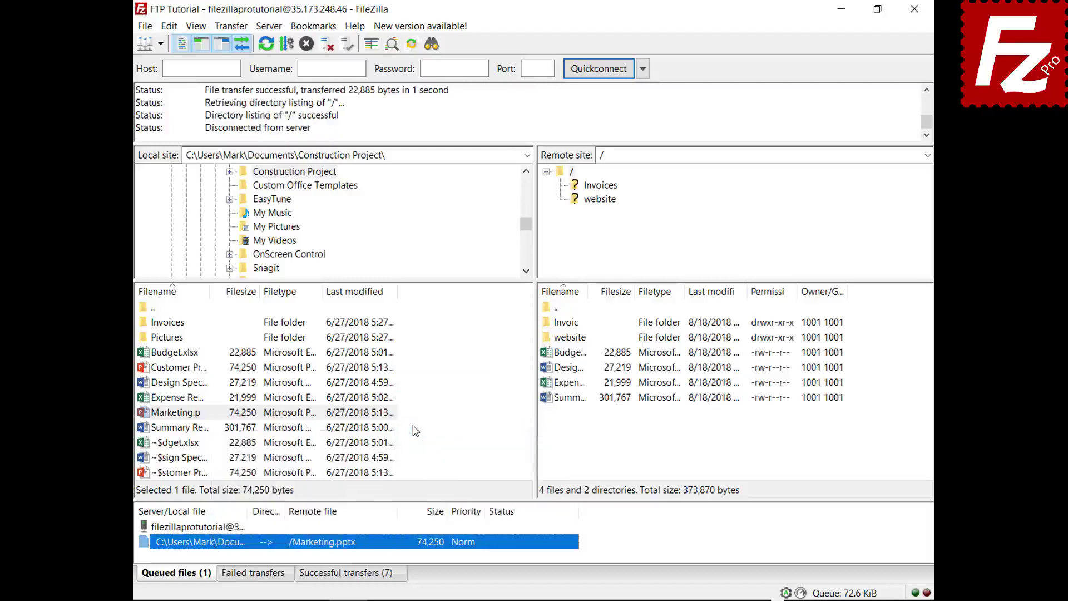
- Process the queue, then relaunch FileZilla Pro from the desktop once it closes
{"action": "right_click", "coordinate": [219, 529]}
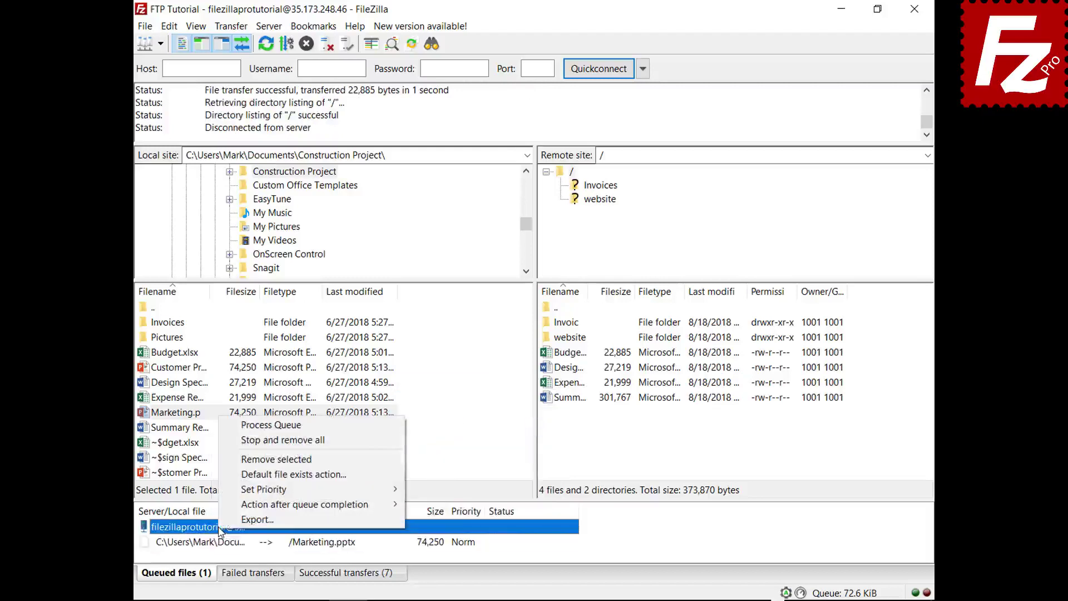
{"action": "left_click", "coordinate": [262, 426]}
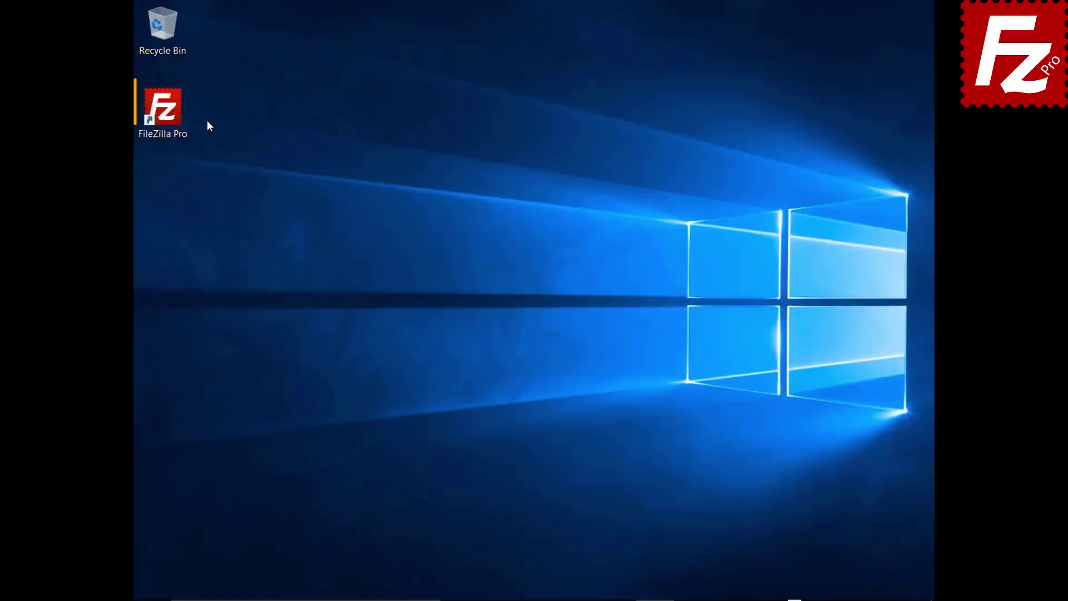
{"action": "double_click", "coordinate": [177, 117]}
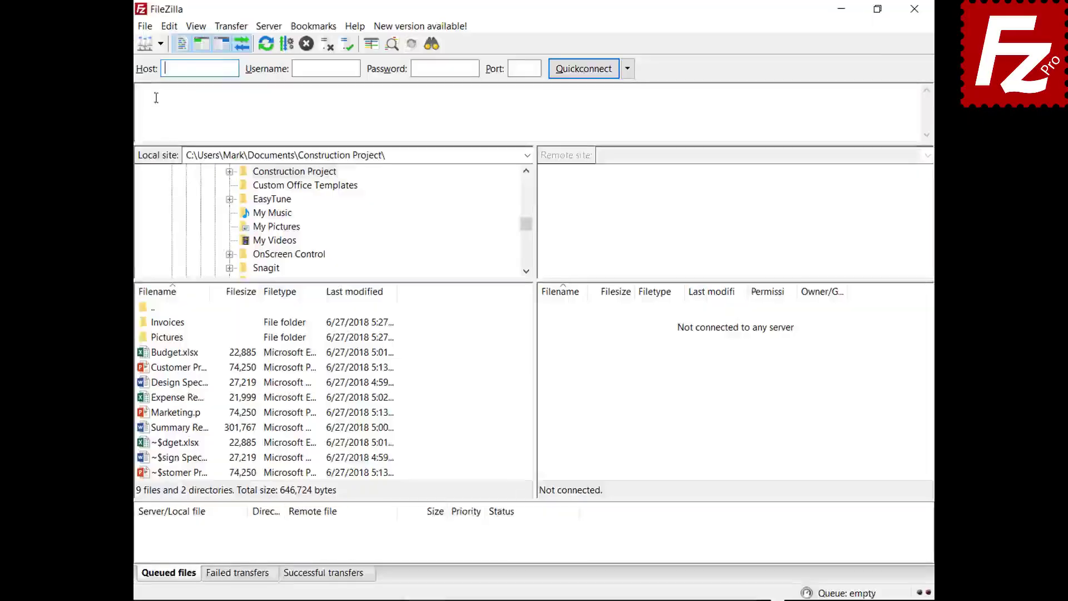
{"action": "left_click", "coordinate": [161, 44]}
- Connect to FTP Tutorial and add the Pictures folder's files to the queue
{"action": "left_click", "coordinate": [175, 63]}
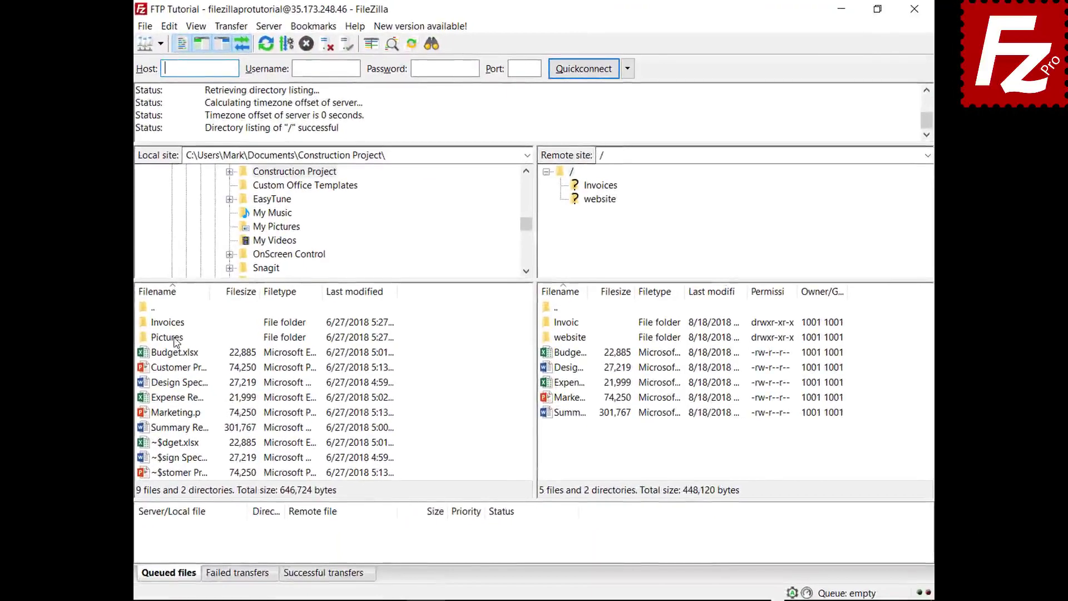
{"action": "right_click", "coordinate": [175, 340]}
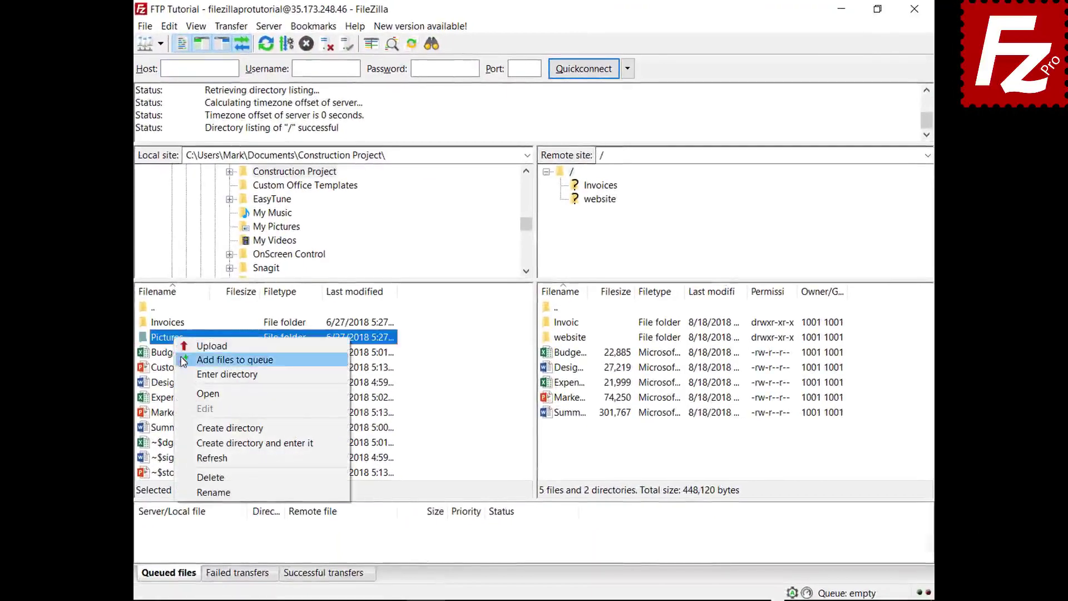
{"action": "left_click", "coordinate": [190, 360]}
- Relaunch FileZilla Pro and process the restored transfer queue
{"action": "left_click", "coordinate": [914, 10]}
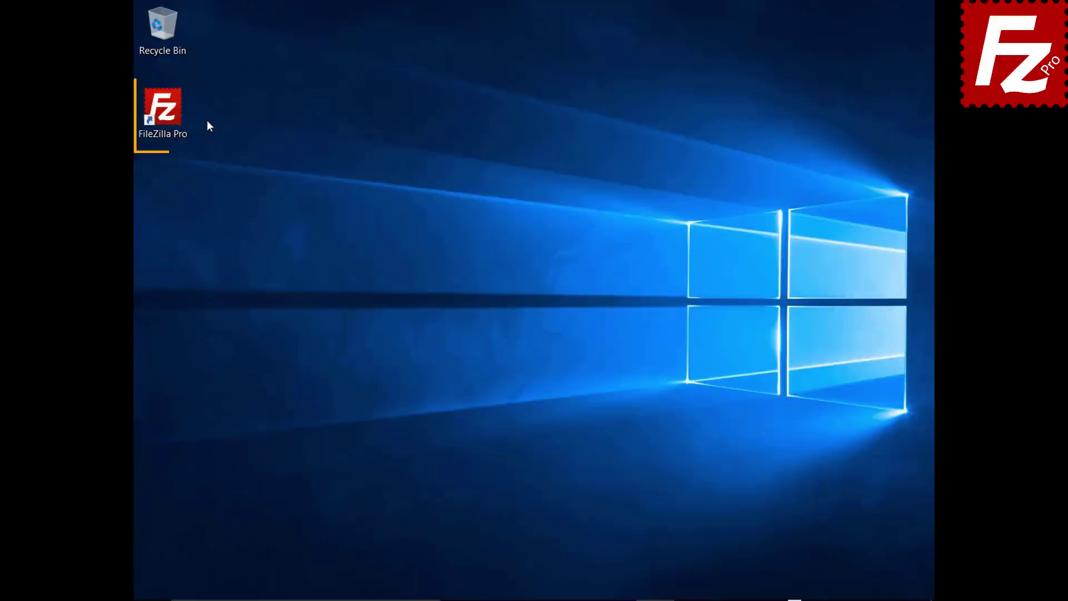
{"action": "double_click", "coordinate": [169, 115]}
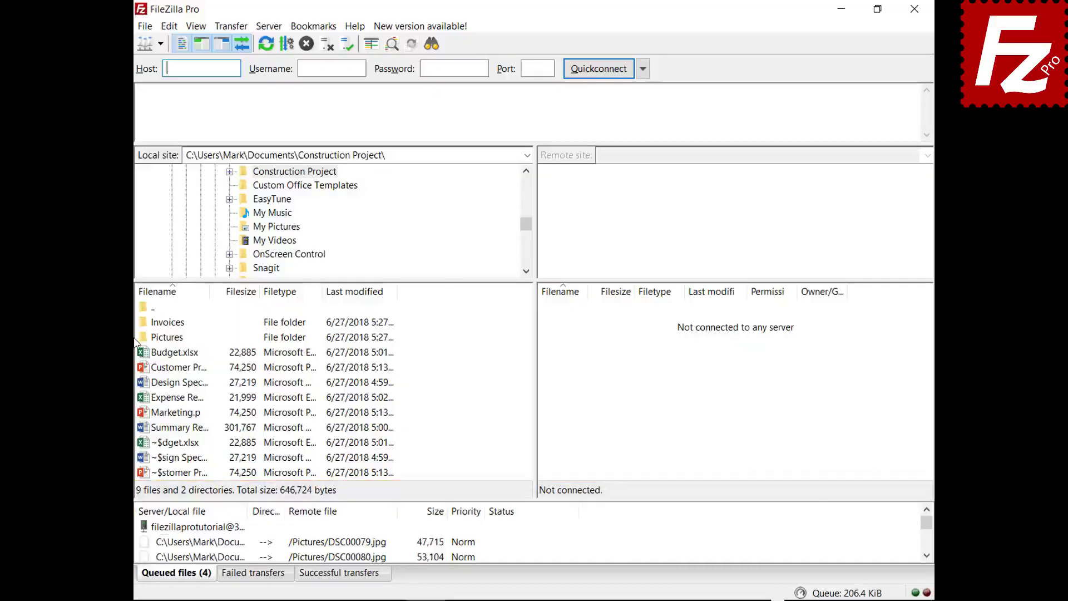
{"action": "right_click", "coordinate": [212, 532]}
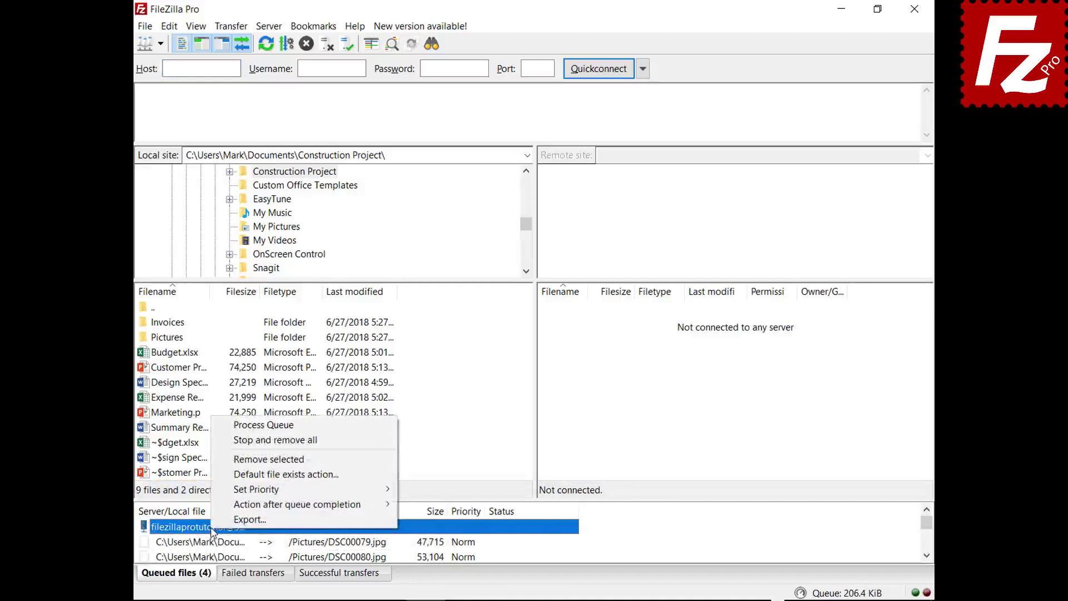
{"action": "left_click", "coordinate": [235, 425]}
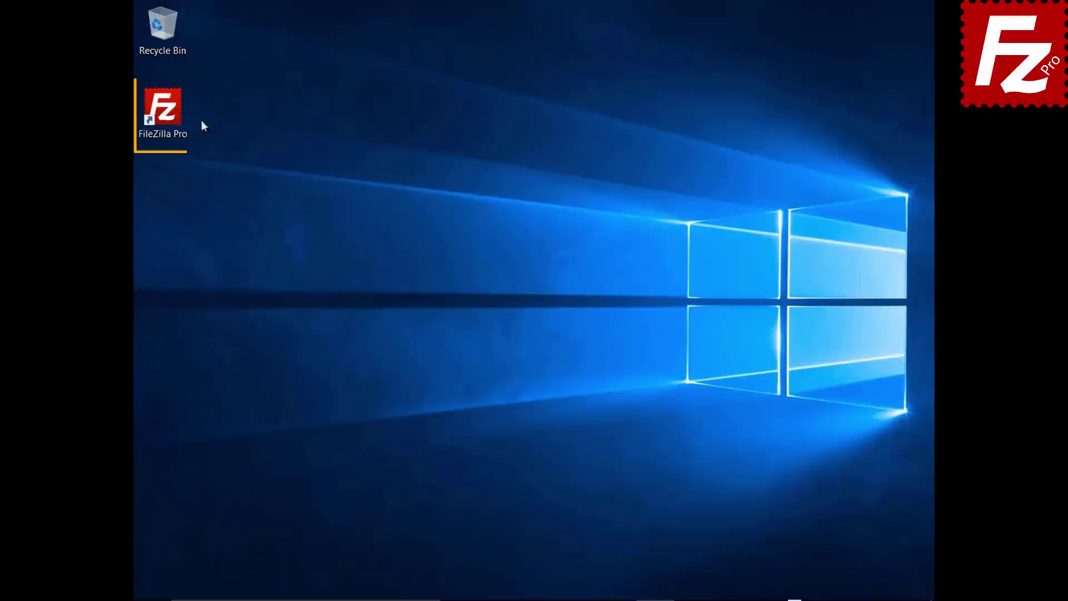
- Launch FileZilla Pro again and connect to the FTP Tutorial site
{"action": "double_click", "coordinate": [170, 115]}
{"action": "left_click", "coordinate": [177, 48]}
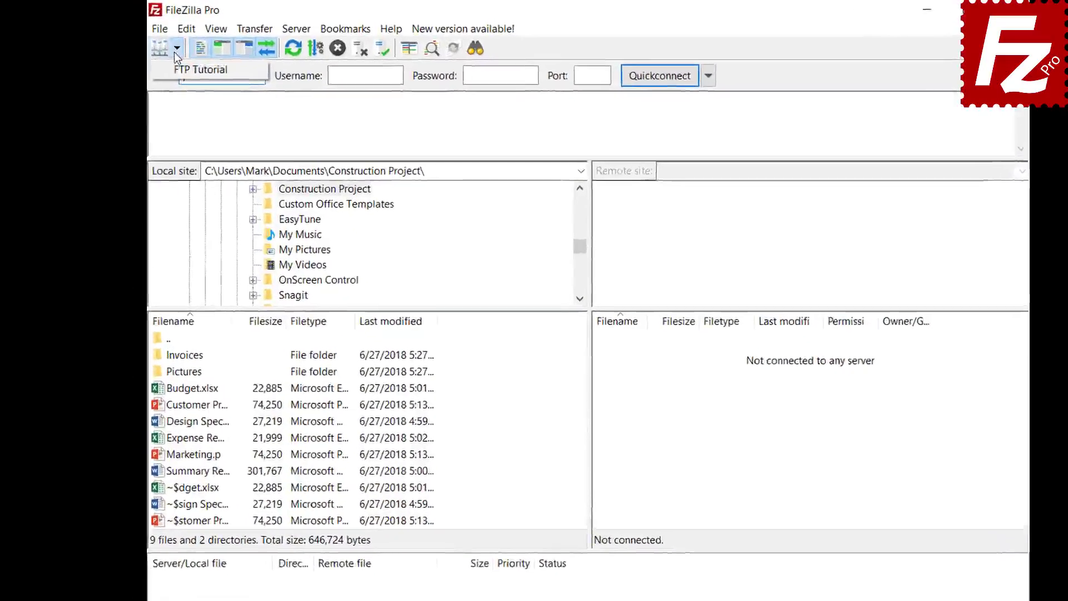
{"action": "left_click", "coordinate": [200, 69]}
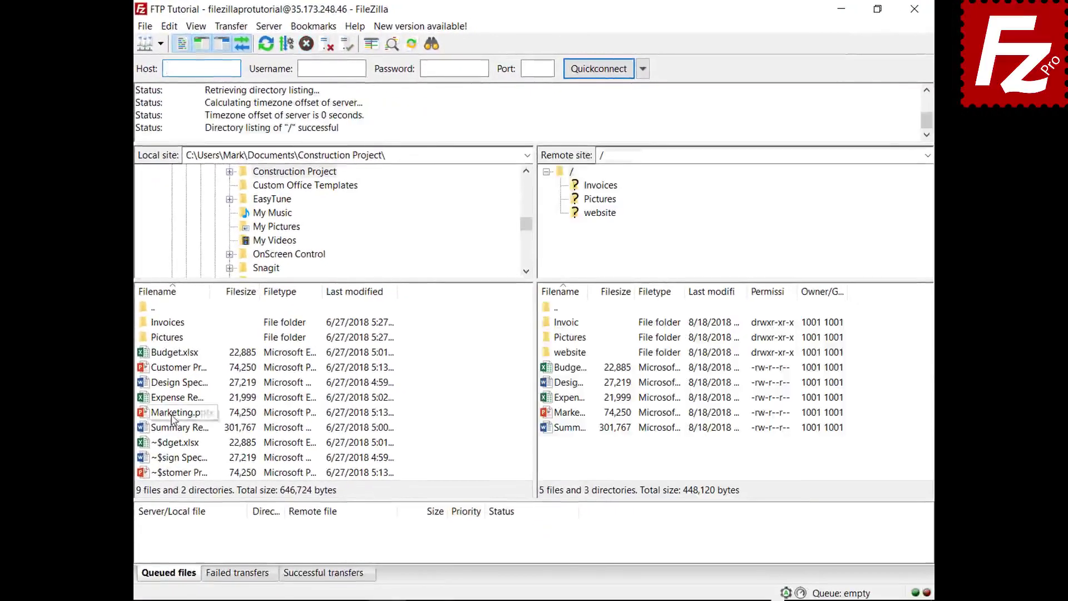
- Queue Marketing.pptx, then stop and remove all items from the transfer queue
{"action": "right_click", "coordinate": [172, 416]}
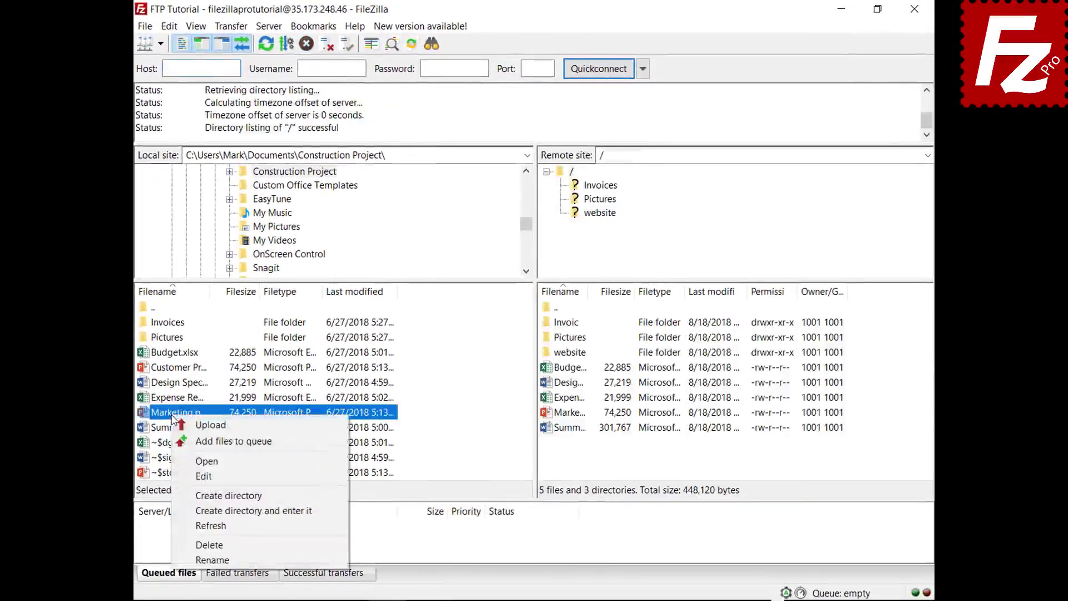
{"action": "left_click", "coordinate": [179, 442]}
{"action": "right_click", "coordinate": [212, 547]}
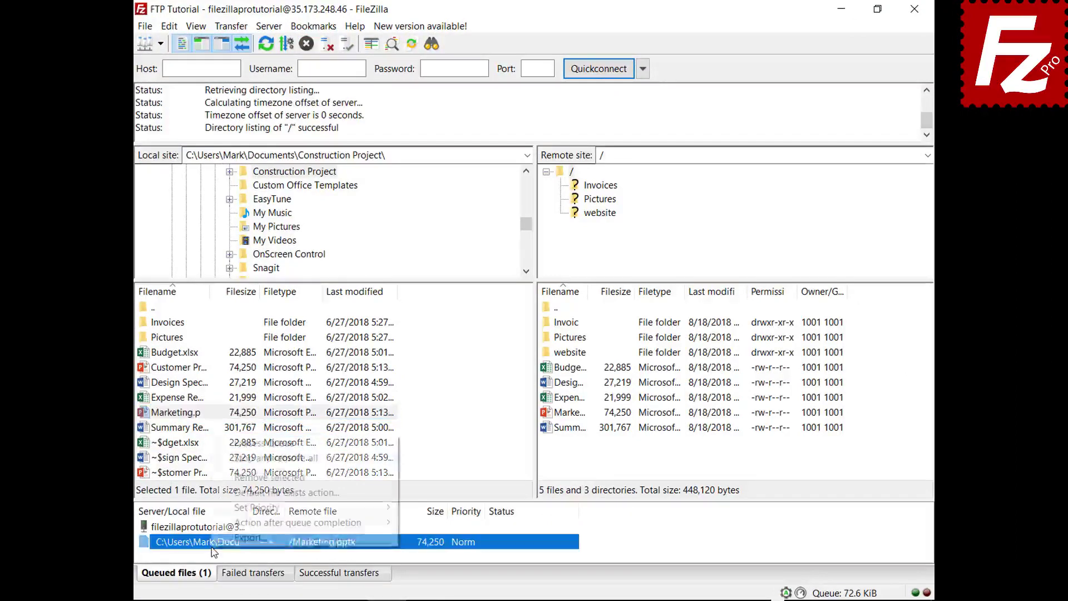
{"action": "left_click", "coordinate": [227, 462]}
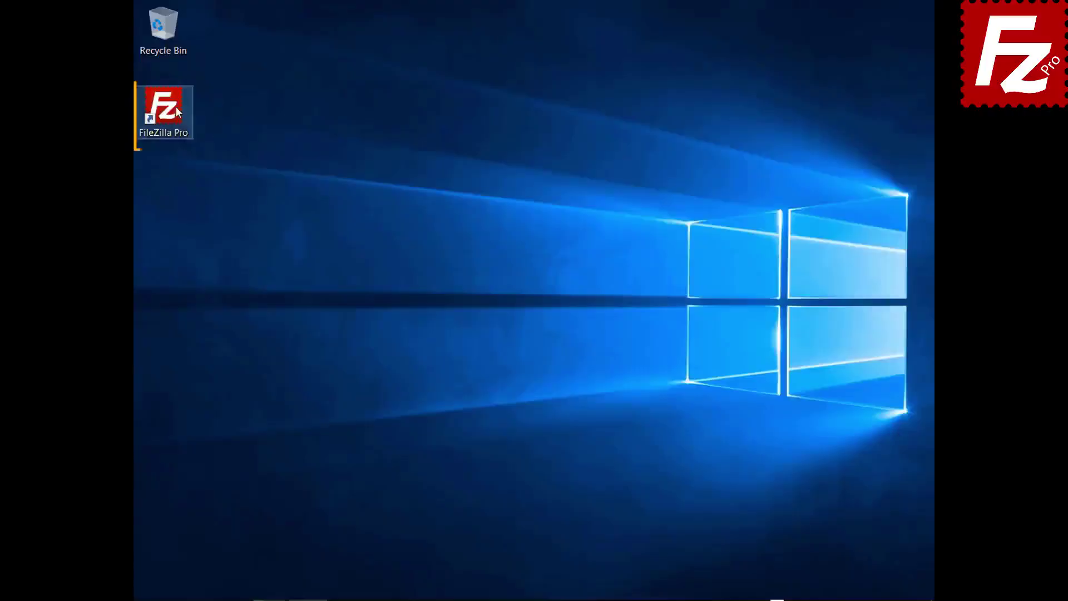
- Launch FileZilla Pro, connect to FTP Tutorial, and open the local and remote website folders
{"action": "double_click", "coordinate": [175, 106]}
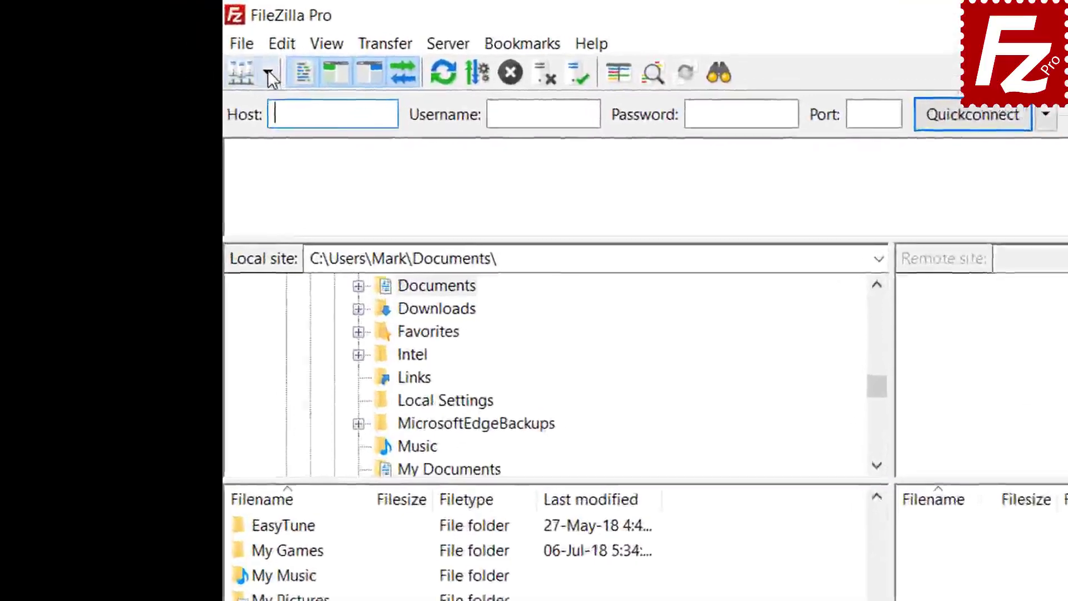
{"action": "left_click", "coordinate": [160, 43]}
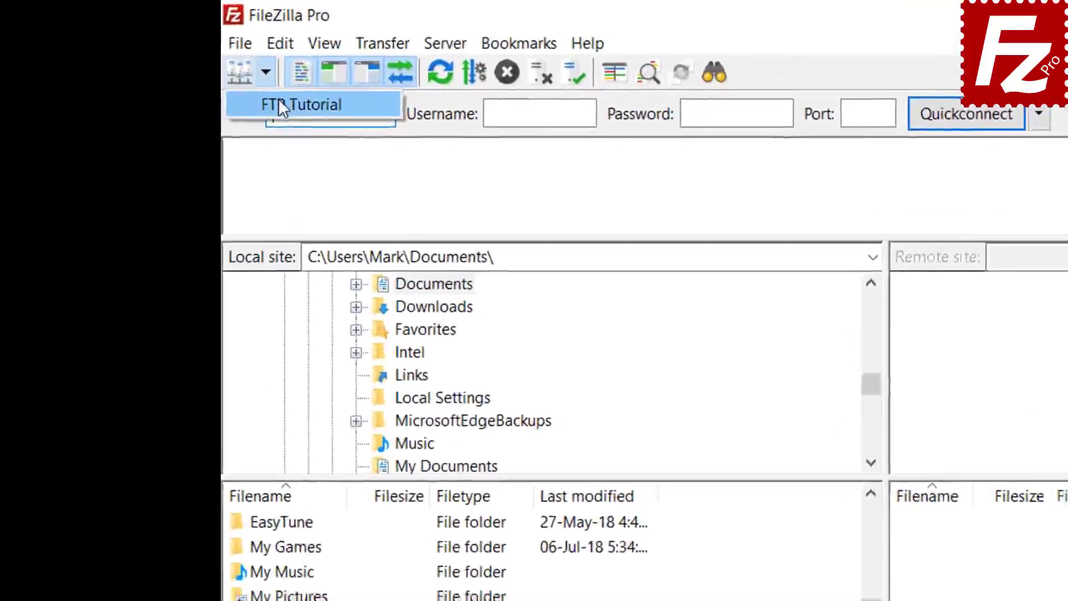
{"action": "left_click", "coordinate": [280, 105]}
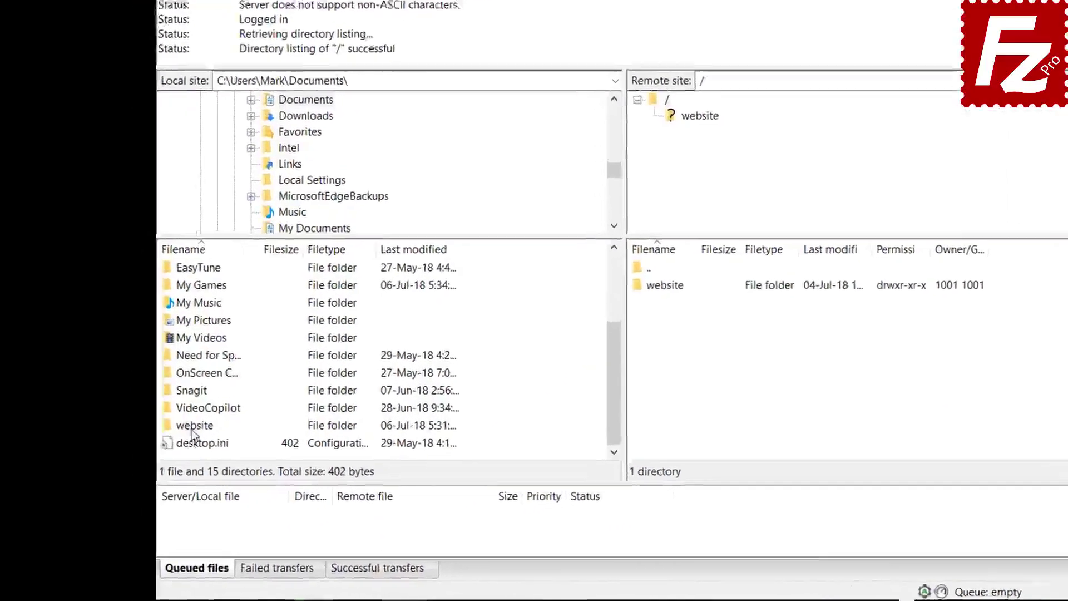
{"action": "double_click", "coordinate": [167, 450]}
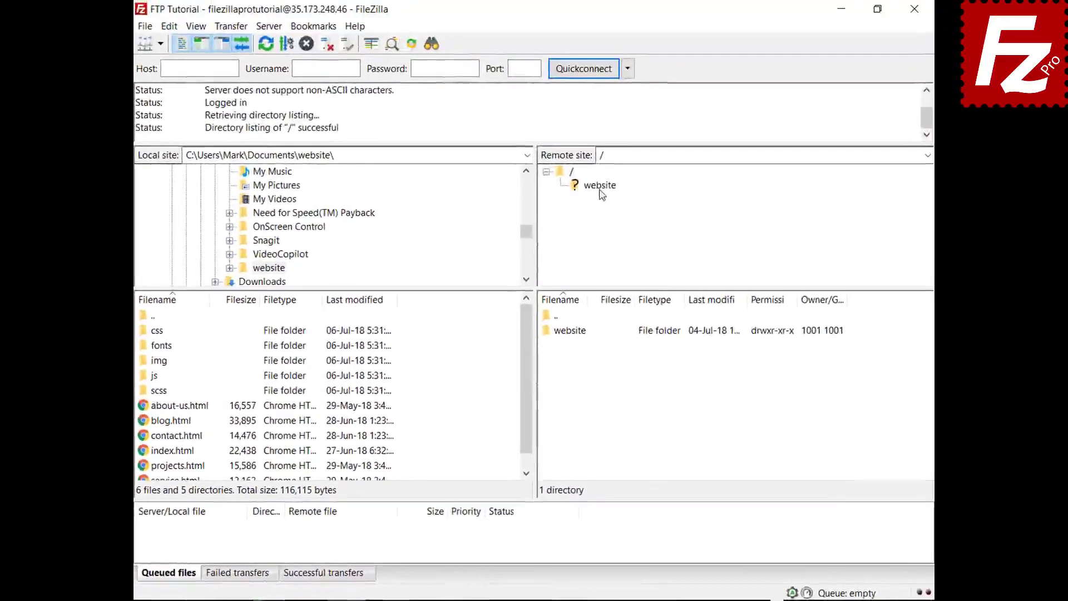
{"action": "left_click", "coordinate": [603, 196]}
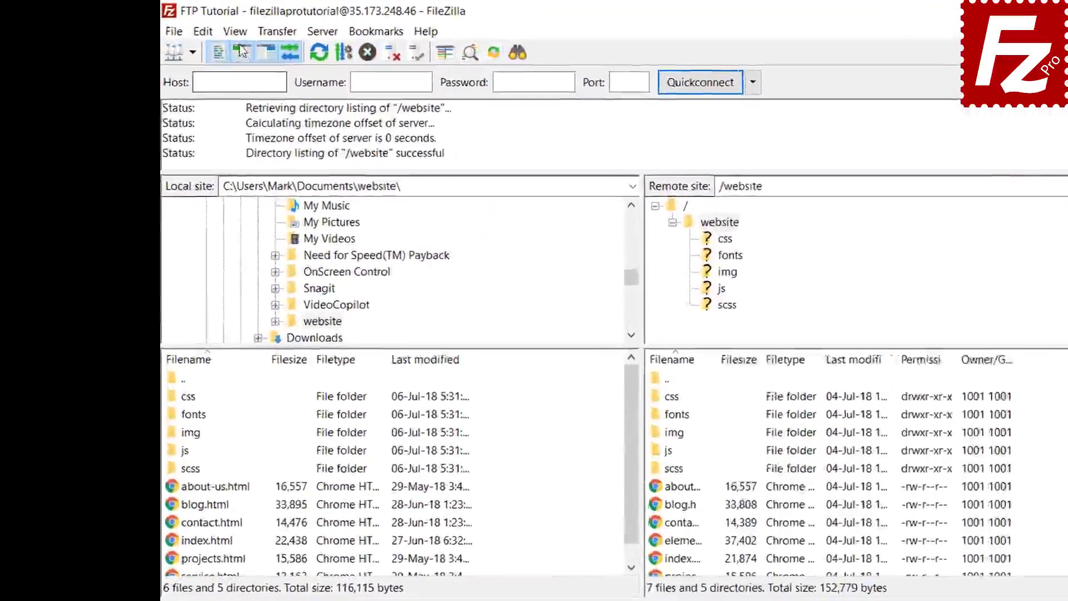
- Enable directory comparison between the local and remote website folders
{"action": "left_click", "coordinate": [196, 26]}
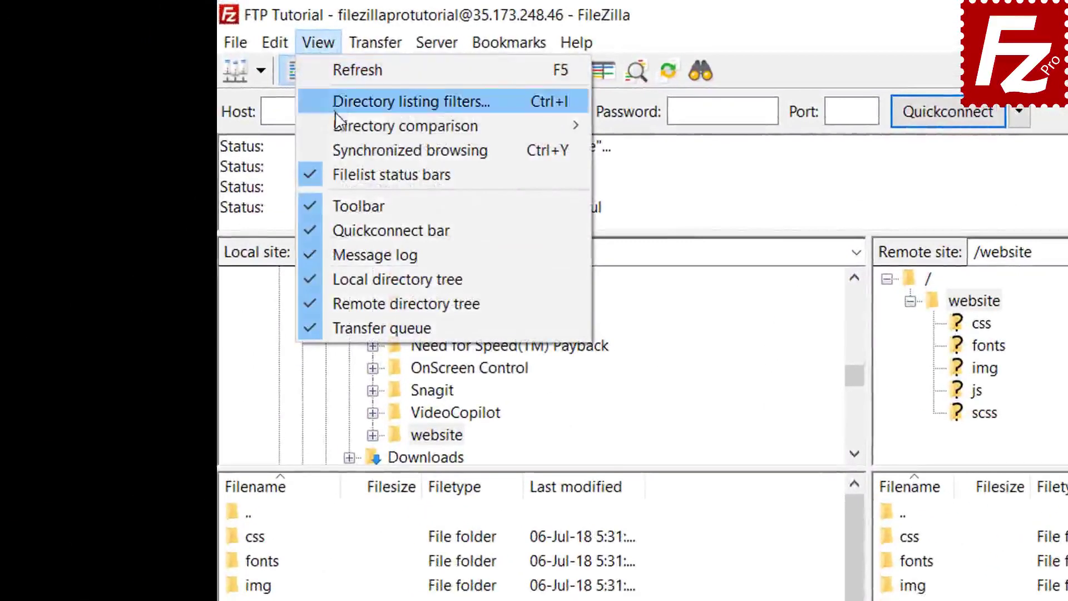
{"action": "mouse_move", "coordinate": [338, 124]}
{"action": "left_click", "coordinate": [613, 125]}
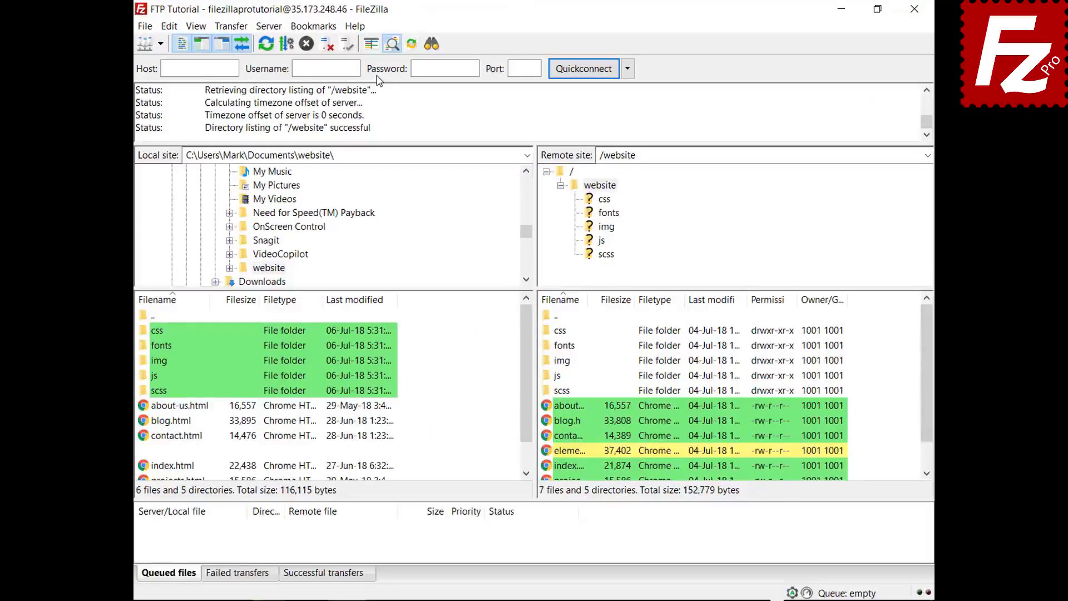
- Switch directory comparison to compare files by size instead of modification time
{"action": "left_click_drag", "start_coordinate": [530, 353], "coordinate": [530, 393]}
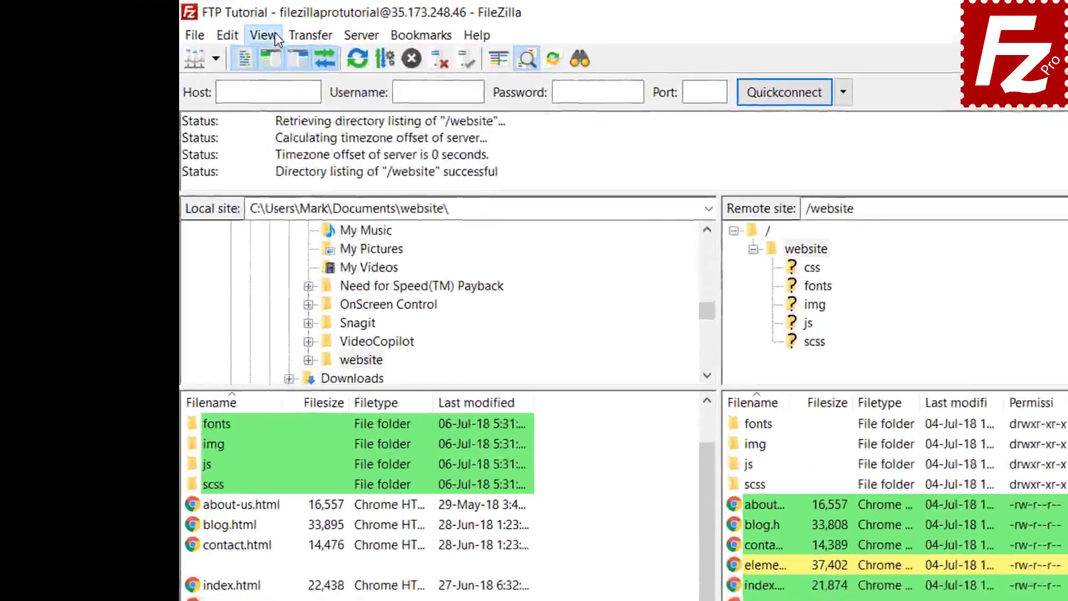
{"action": "left_click", "coordinate": [196, 26]}
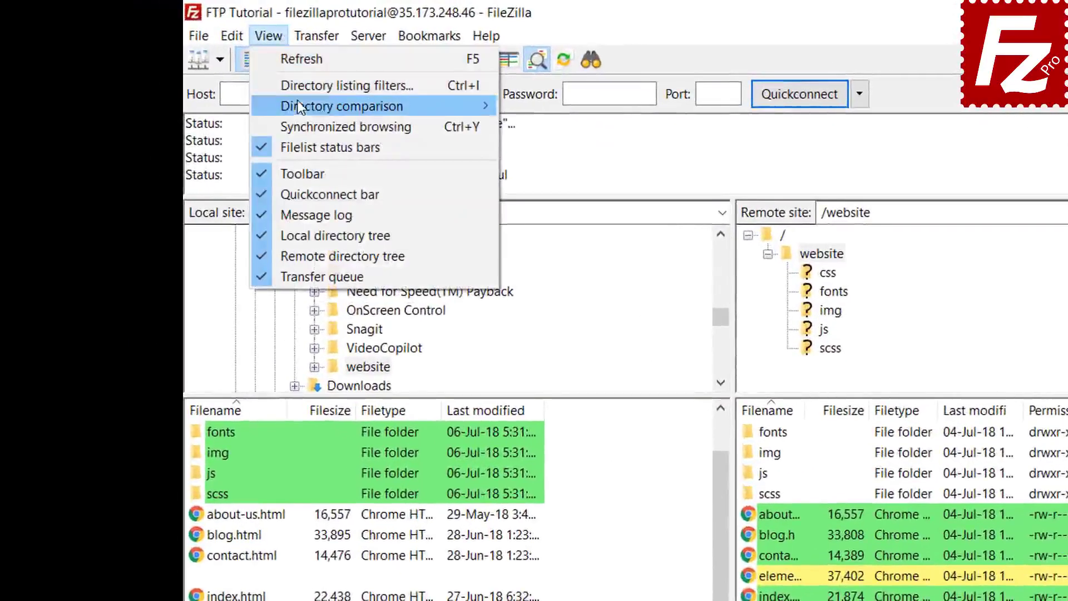
{"action": "mouse_move", "coordinate": [298, 102]}
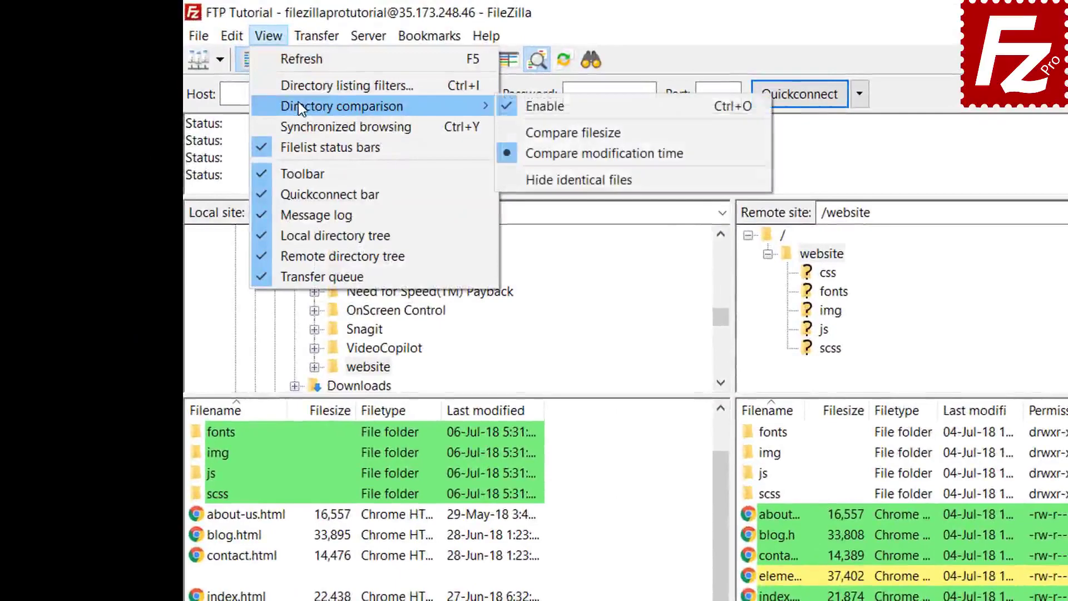
{"action": "left_click", "coordinate": [568, 131]}
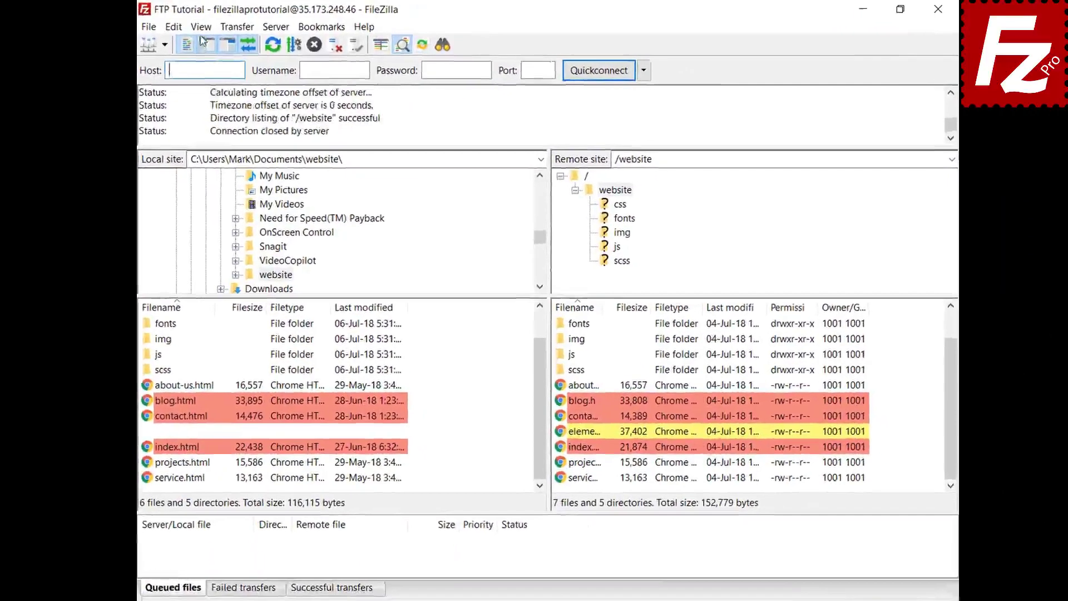
- Turn on synchronized browsing and open the css and img folders on both sides
{"action": "left_click", "coordinate": [196, 26]}
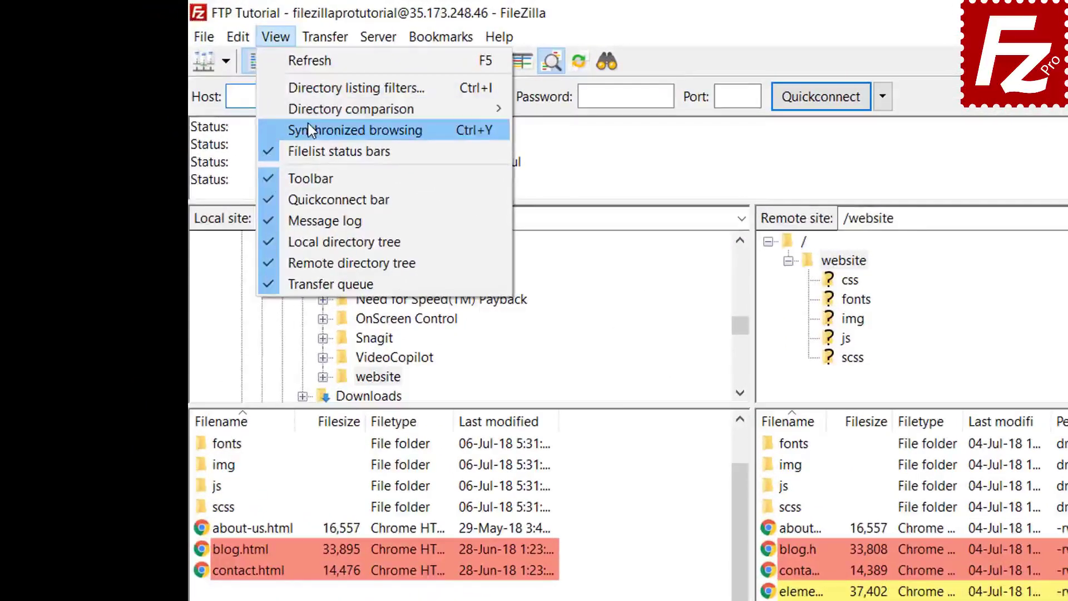
{"action": "left_click", "coordinate": [310, 130]}
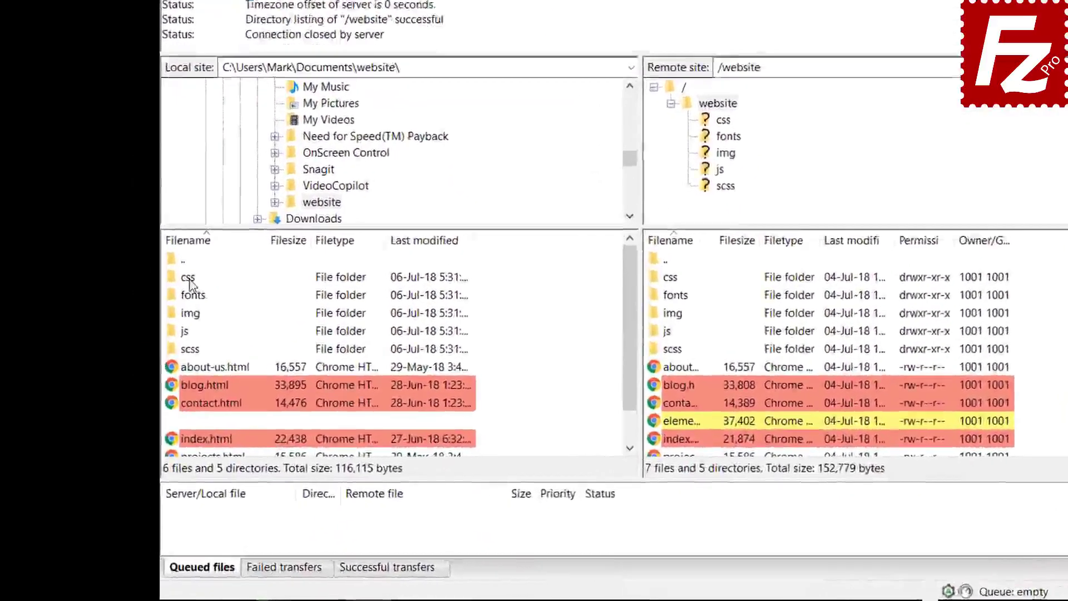
{"action": "left_click", "coordinate": [158, 332]}
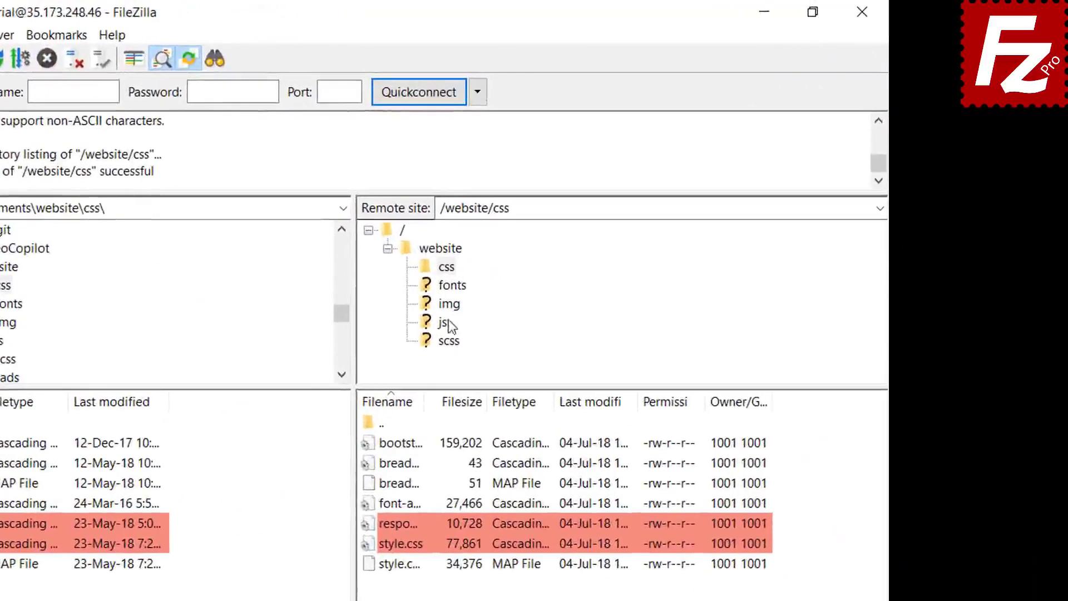
{"action": "left_click", "coordinate": [593, 234]}
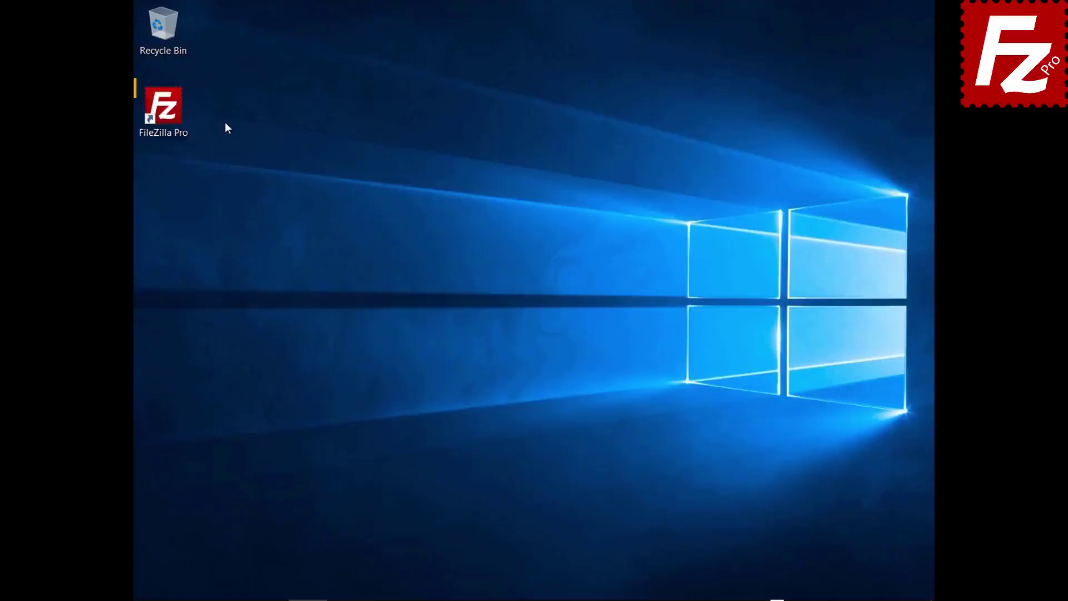
- Launch FileZilla Pro, connect to FTP Tutorial, and open Construction Project locally and remotely
{"action": "double_click", "coordinate": [171, 114]}
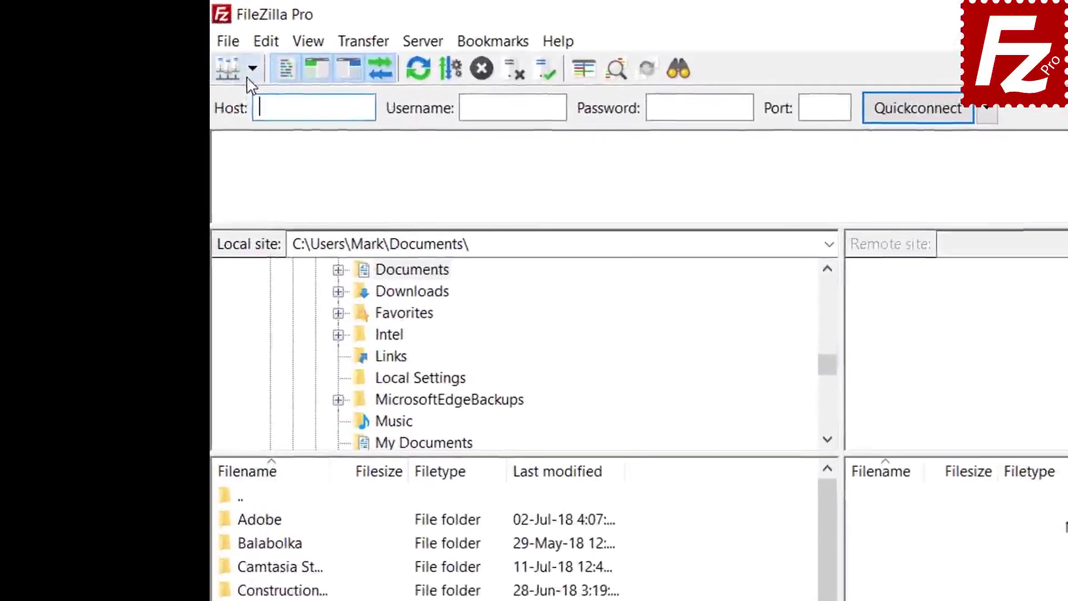
{"action": "left_click", "coordinate": [160, 44]}
{"action": "left_click", "coordinate": [259, 100]}
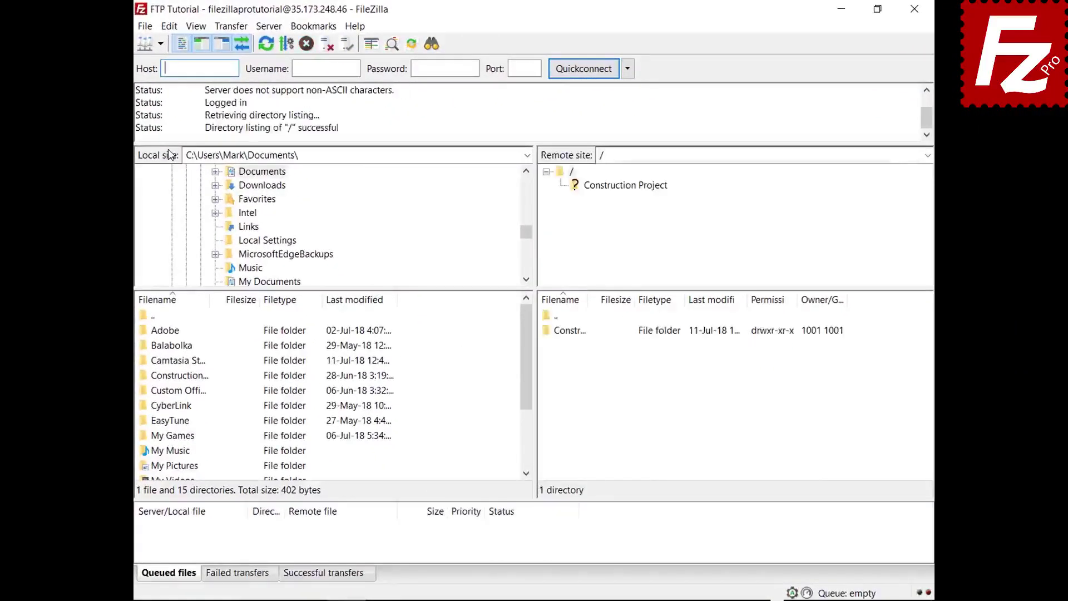
{"action": "double_click", "coordinate": [194, 376]}
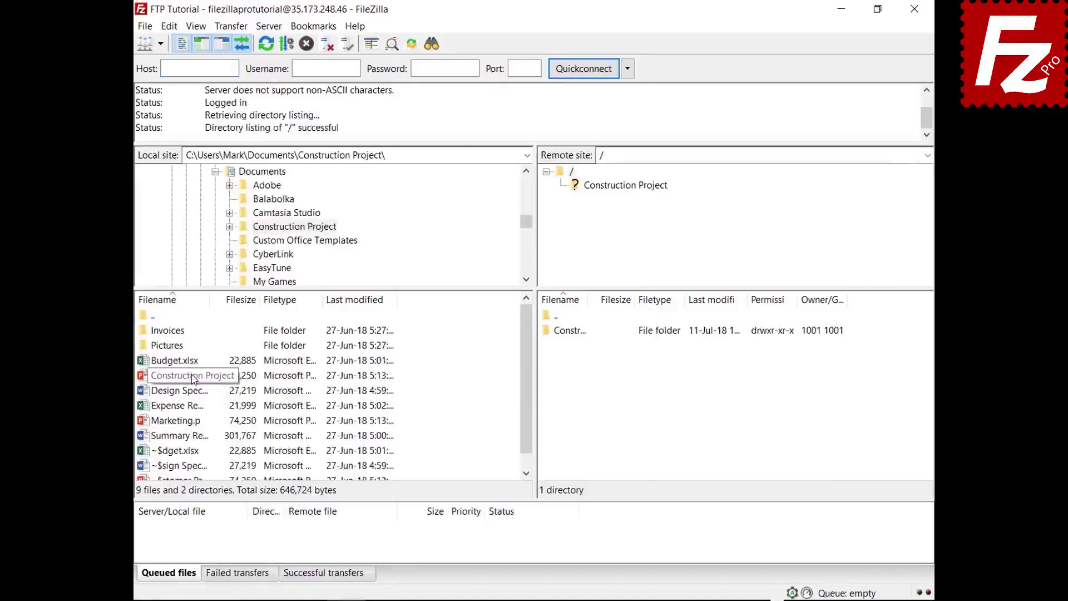
{"action": "double_click", "coordinate": [582, 332]}
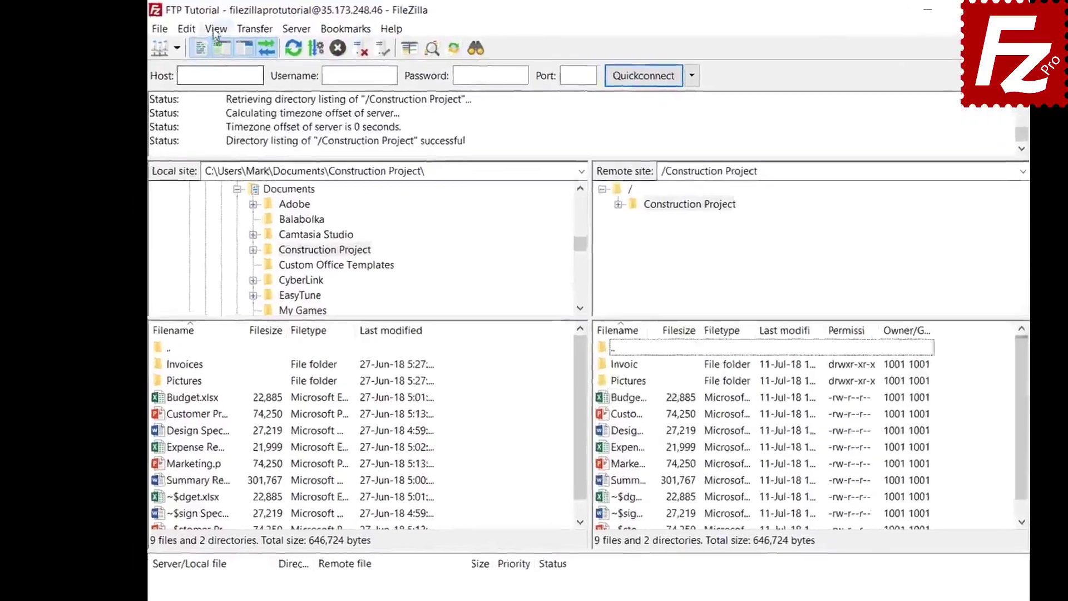
{"action": "left_click", "coordinate": [196, 26]}
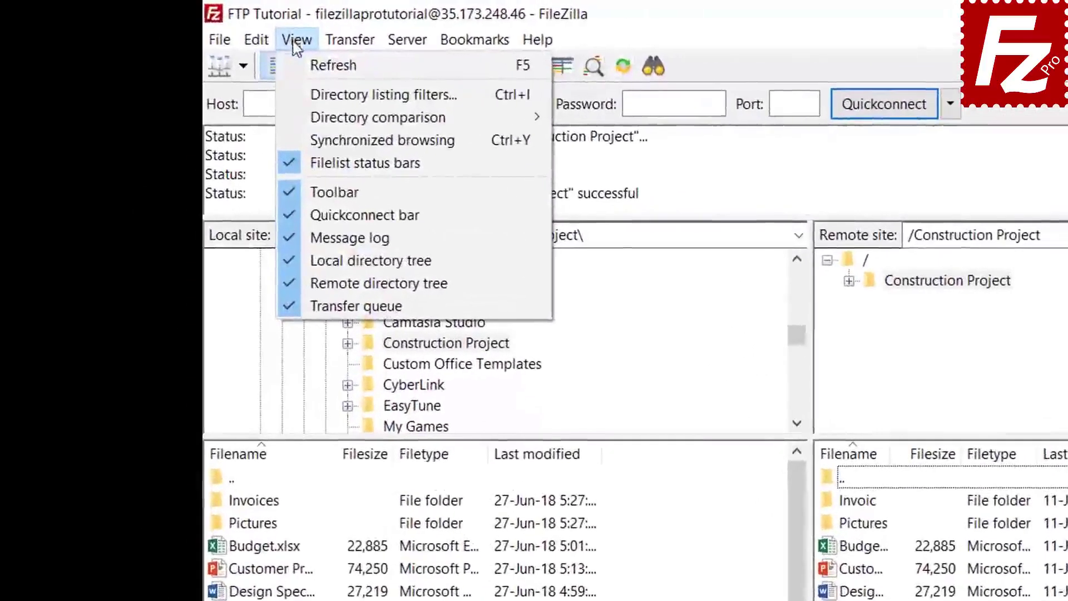
- Open the filter rule editor and create a new filter named 'Microsoft Office Temporaries'
{"action": "left_click", "coordinate": [307, 96]}
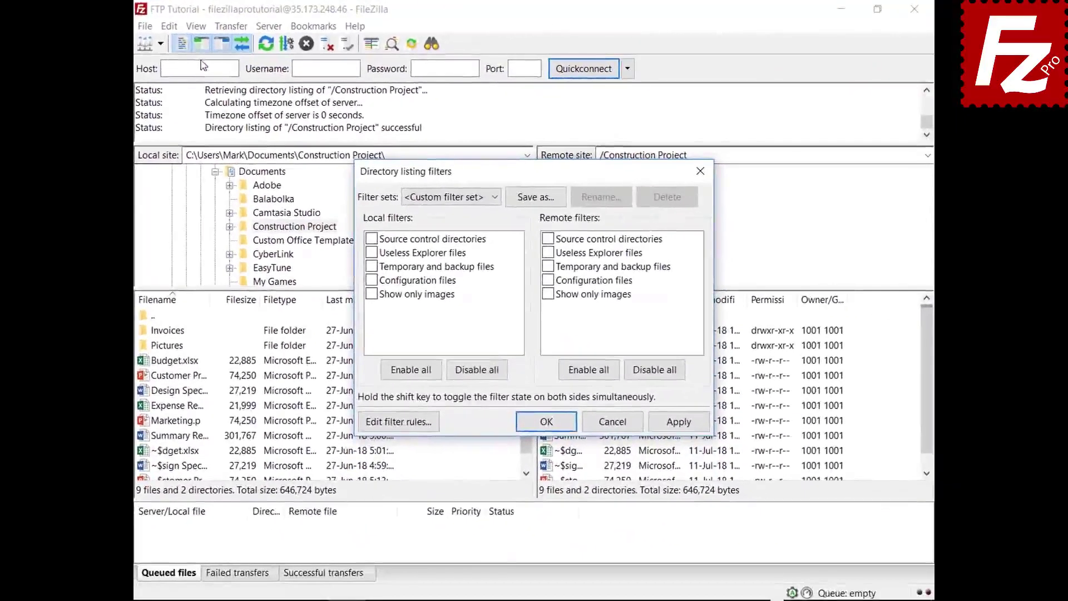
{"action": "left_click_drag", "start_coordinate": [527, 172], "coordinate": [527, 42]}
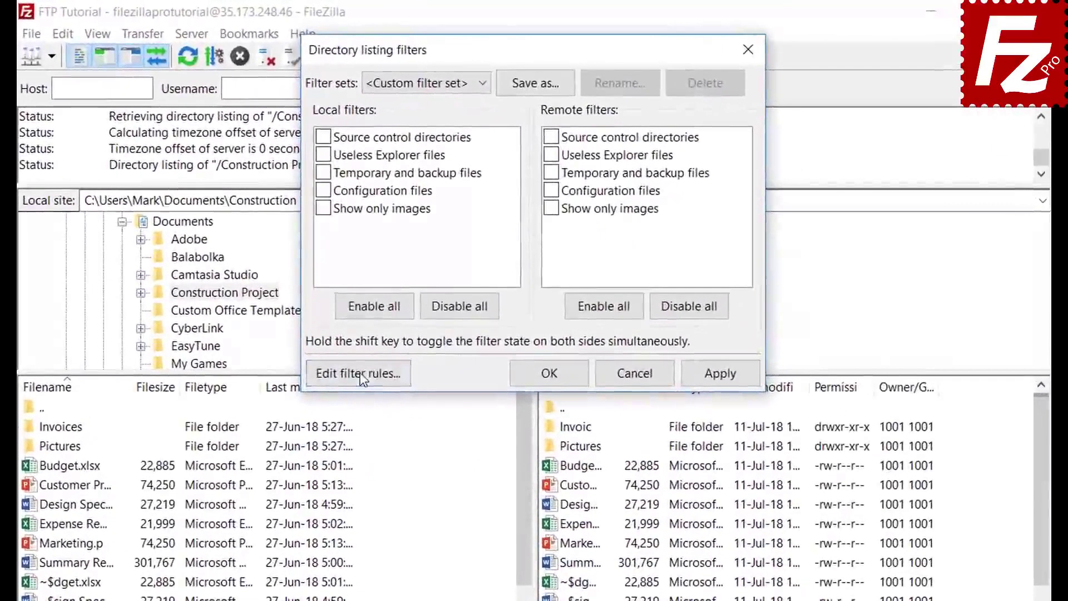
{"action": "left_click", "coordinate": [359, 373]}
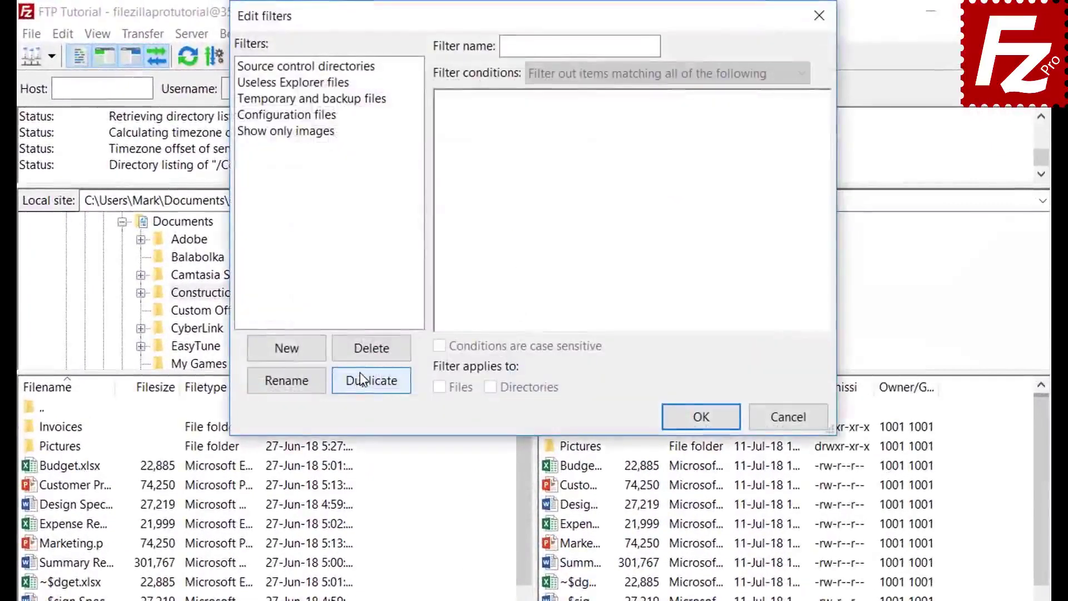
{"action": "left_click", "coordinate": [304, 351]}
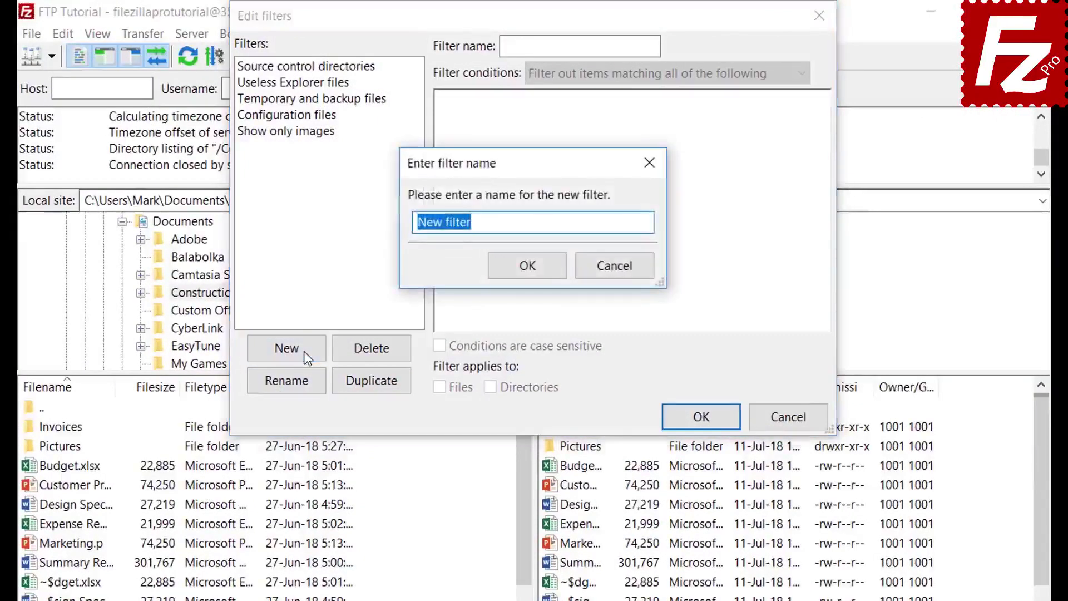
{"action": "type", "text": "Microsoft Offic"}
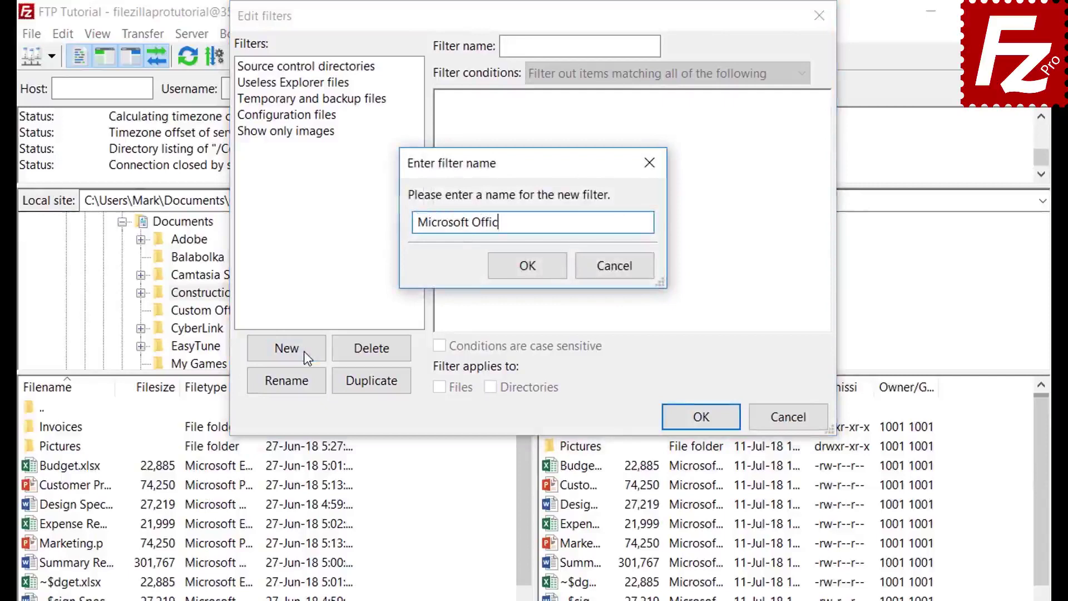
{"action": "type", "text": "e Temporaries"}
{"action": "left_click", "coordinate": [529, 267]}
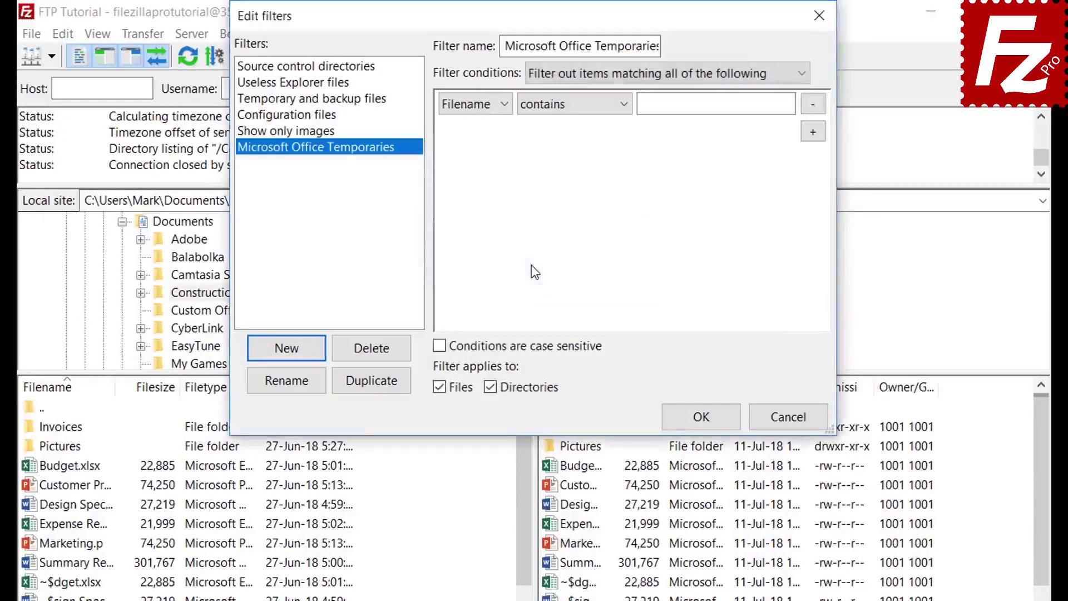
- Explore the match-all option and the file size and Archive attribute condition types
{"action": "left_click", "coordinate": [586, 73]}
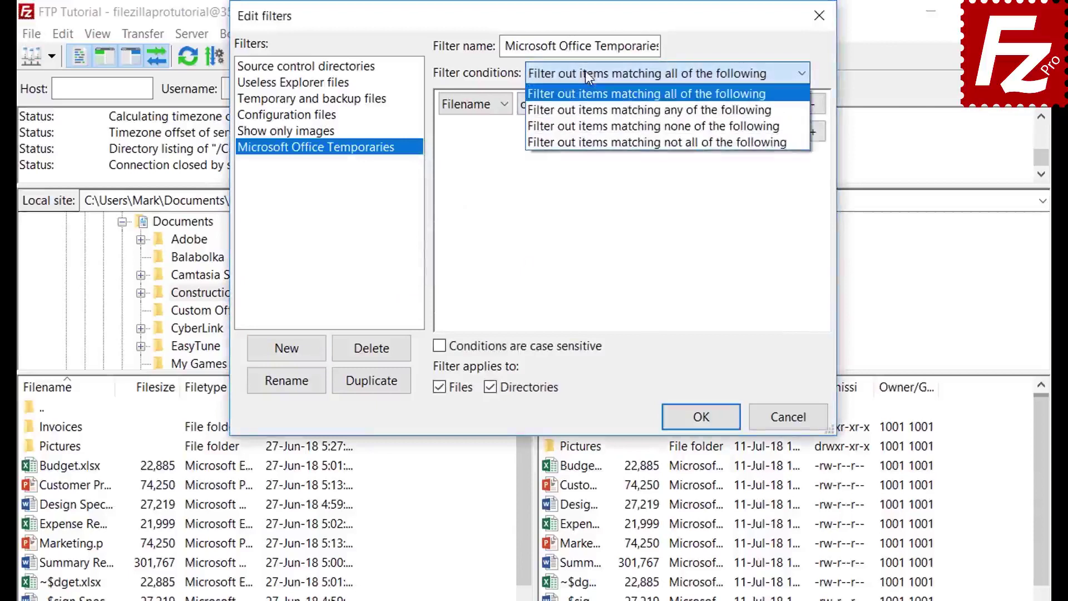
{"action": "left_click", "coordinate": [585, 72]}
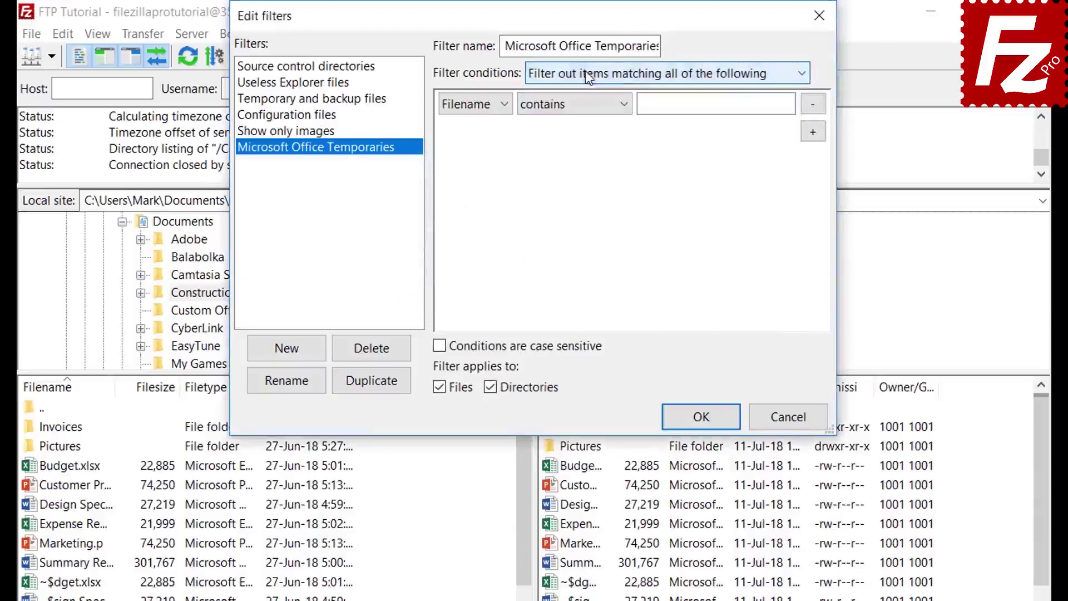
{"action": "left_click", "coordinate": [474, 104]}
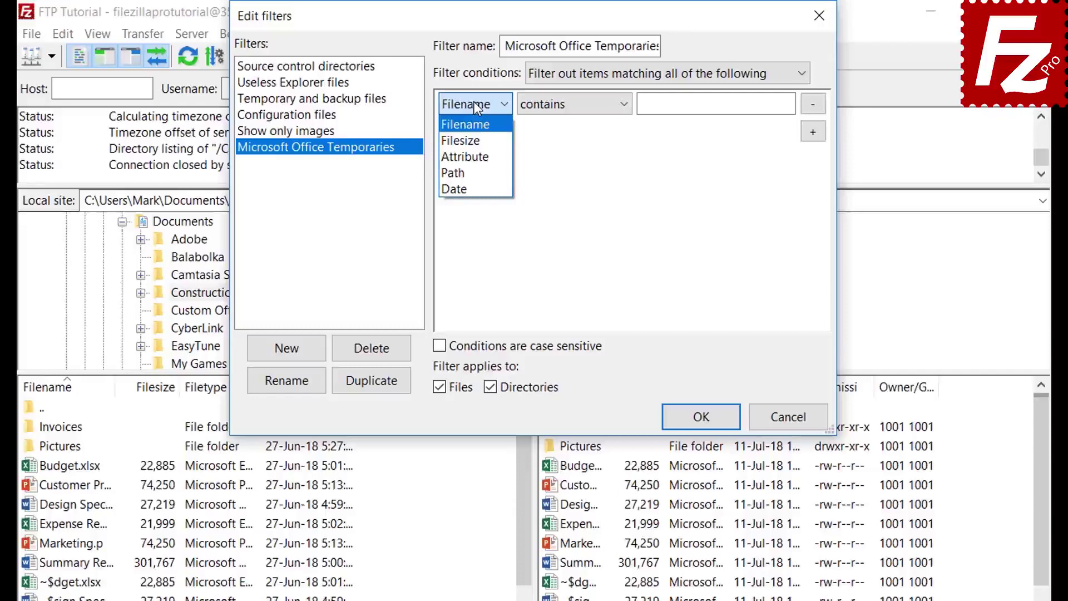
{"action": "left_click", "coordinate": [477, 142]}
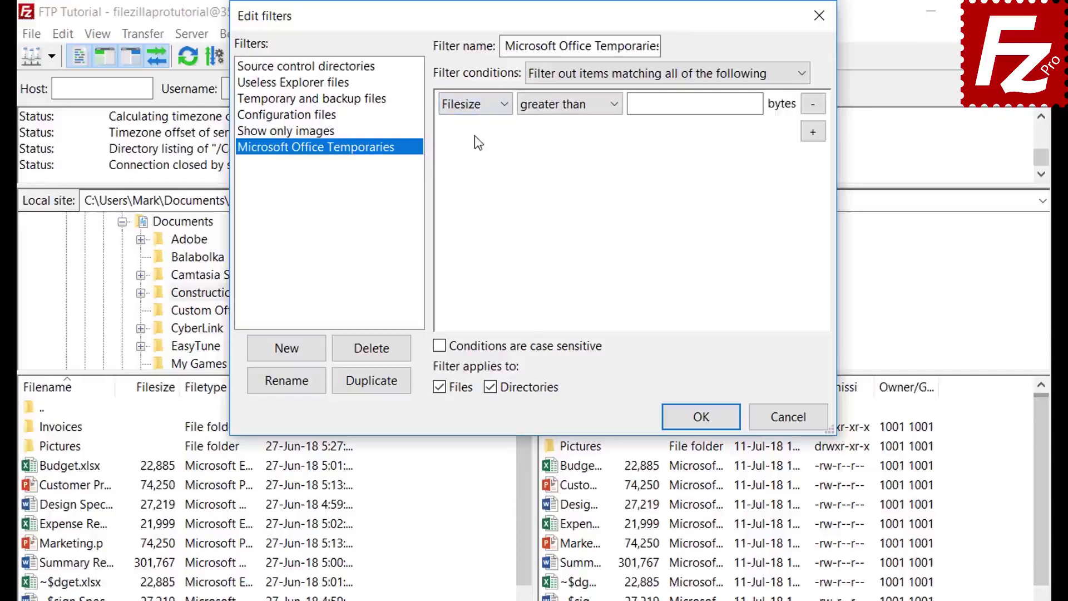
{"action": "left_click", "coordinate": [561, 109]}
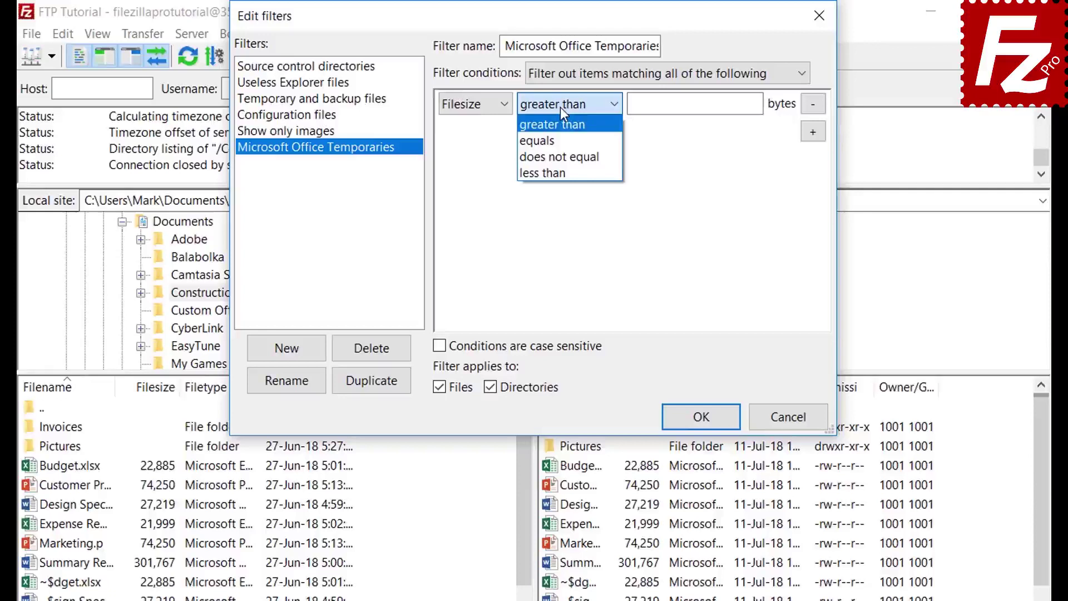
{"action": "left_click", "coordinate": [560, 107]}
{"action": "left_click", "coordinate": [479, 111]}
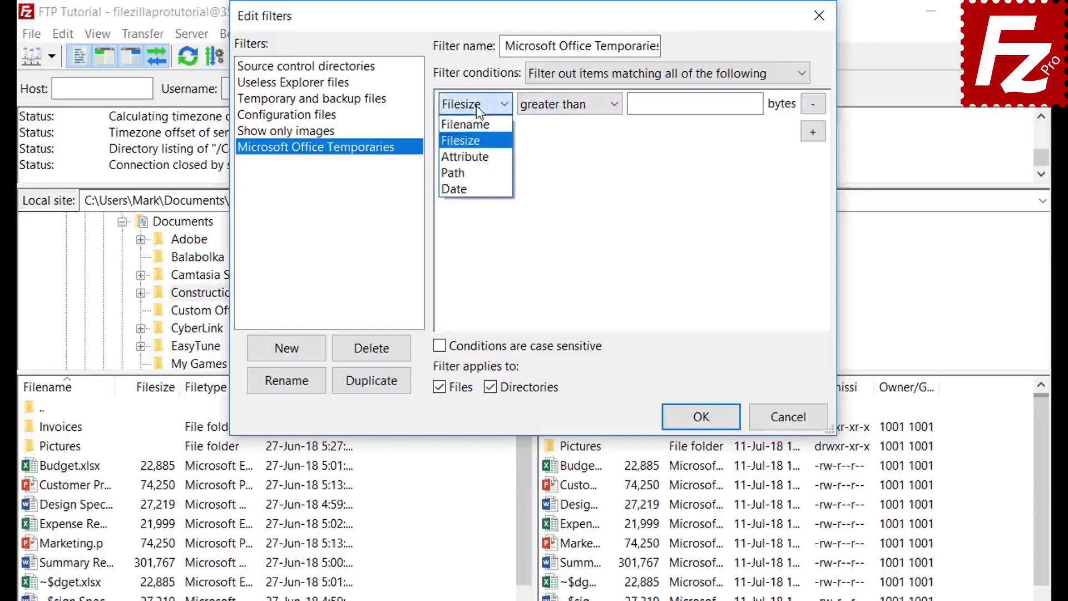
{"action": "left_click", "coordinate": [481, 155]}
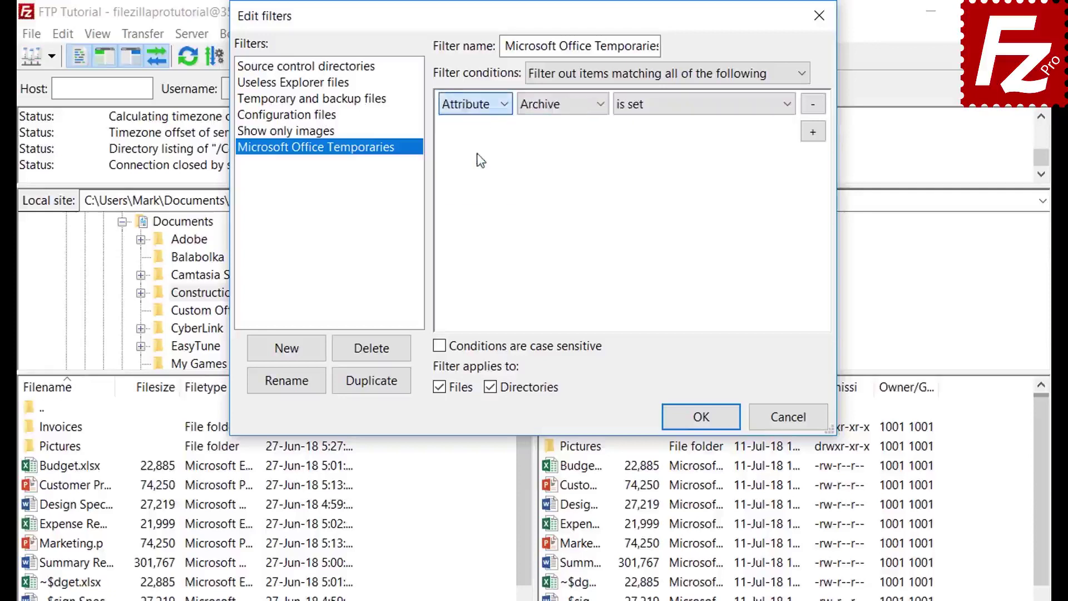
{"action": "left_click", "coordinate": [551, 107]}
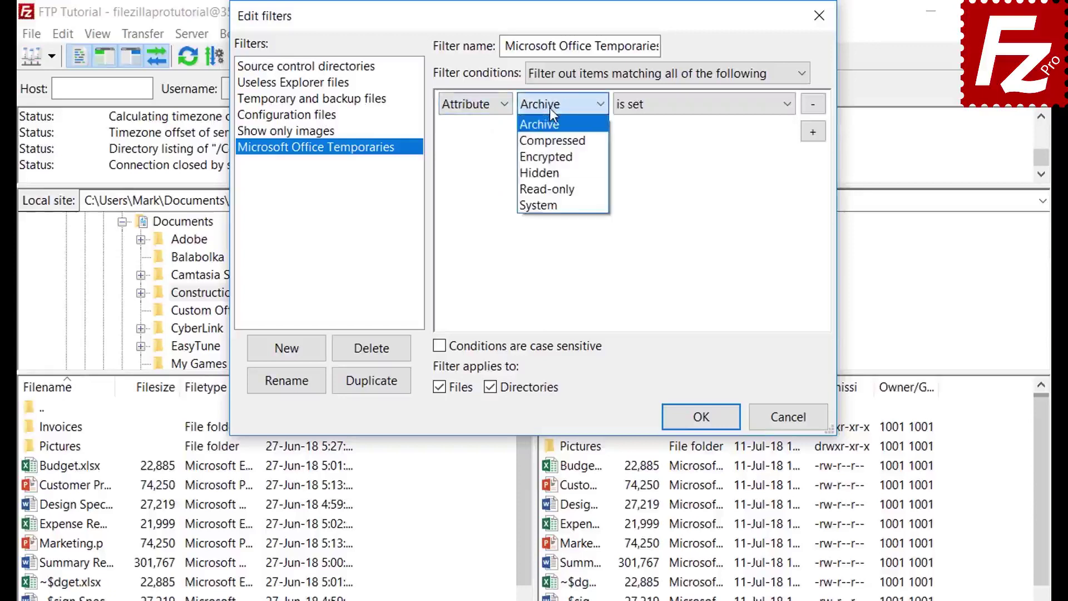
{"action": "left_click", "coordinate": [550, 108]}
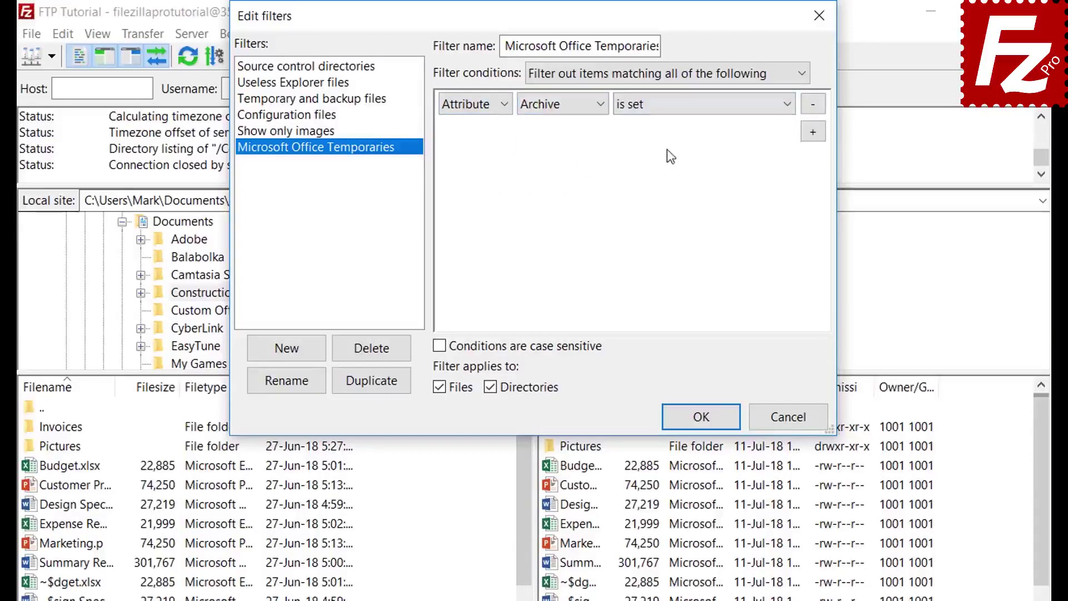
{"action": "left_click", "coordinate": [666, 108]}
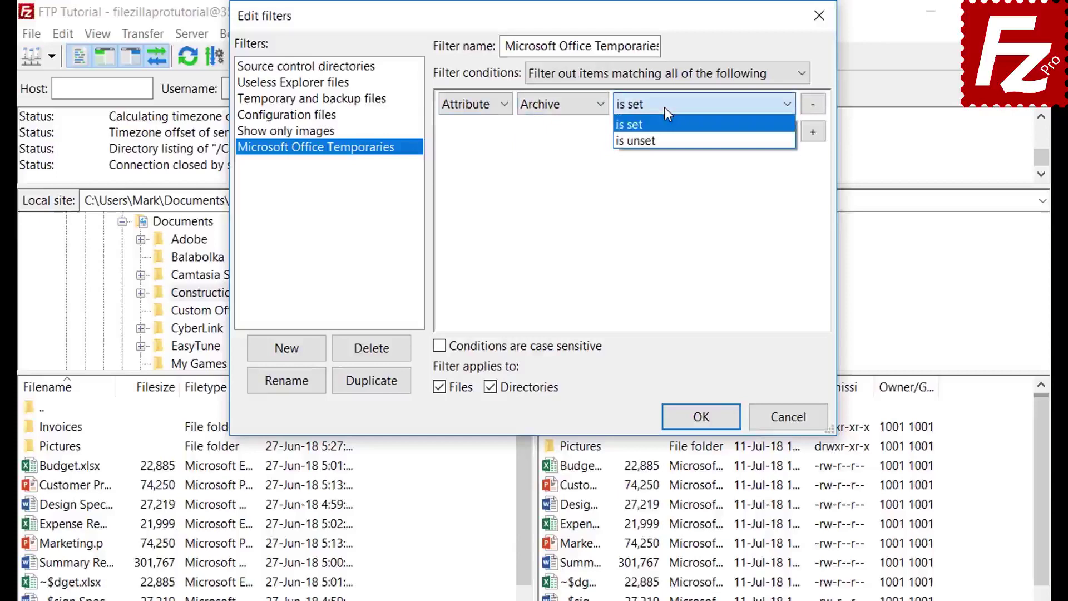
{"action": "left_click", "coordinate": [664, 107]}
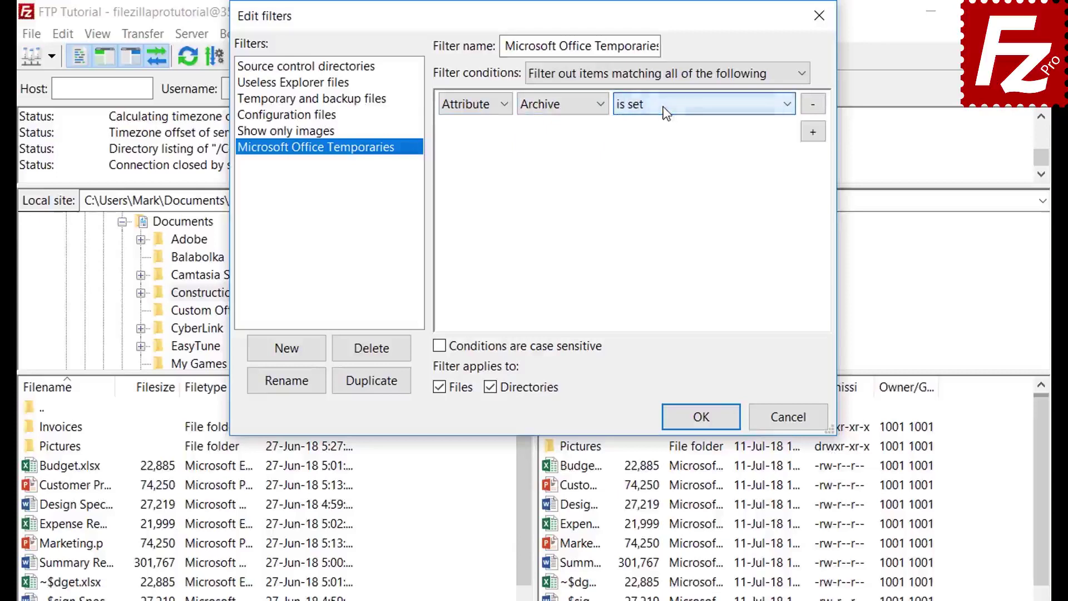
- Explore the Path and Date condition types, then return the condition to Filename
{"action": "left_click", "coordinate": [470, 111]}
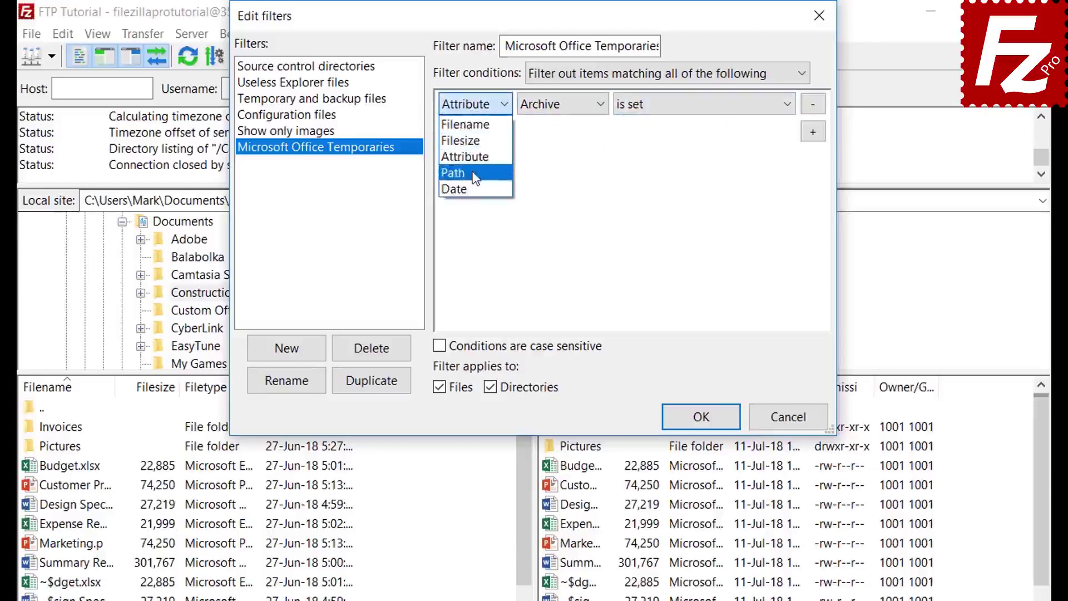
{"action": "left_click", "coordinate": [474, 174]}
{"action": "left_click", "coordinate": [565, 106]}
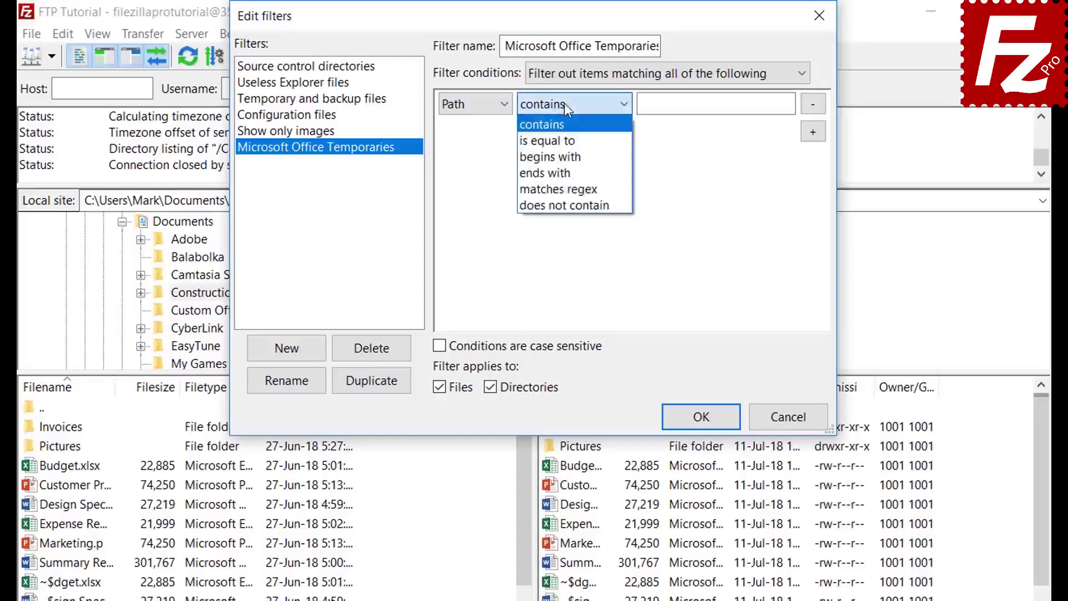
{"action": "left_click", "coordinate": [564, 102]}
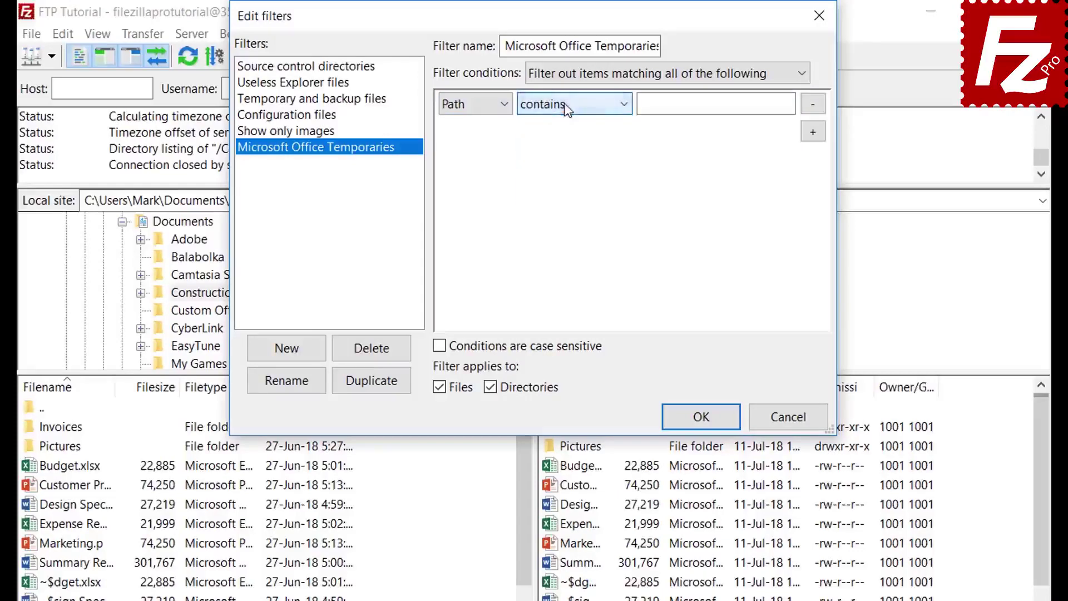
{"action": "left_click", "coordinate": [470, 104]}
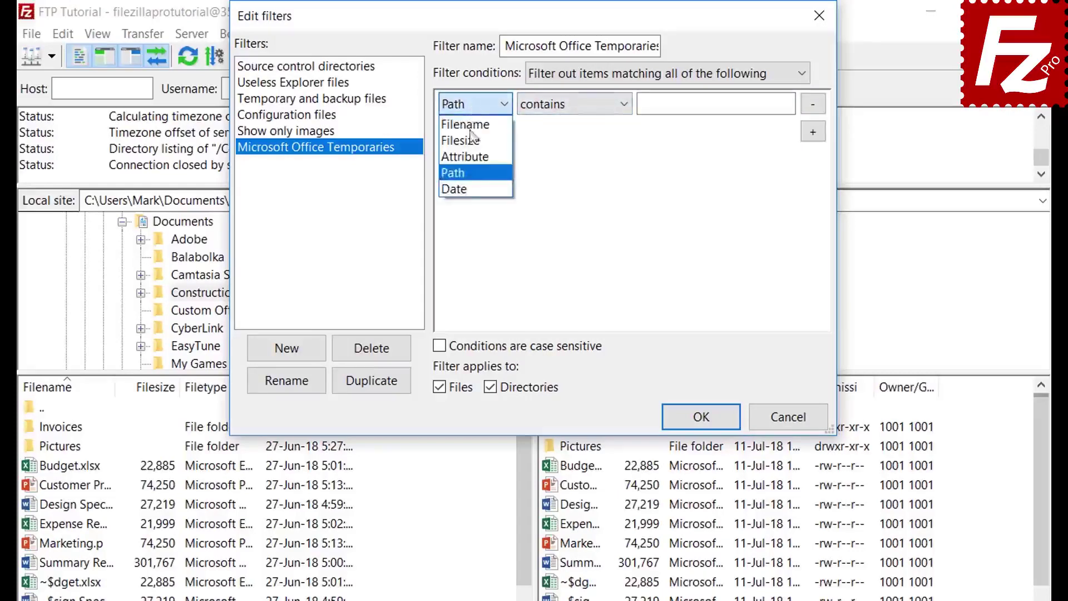
{"action": "left_click", "coordinate": [471, 189]}
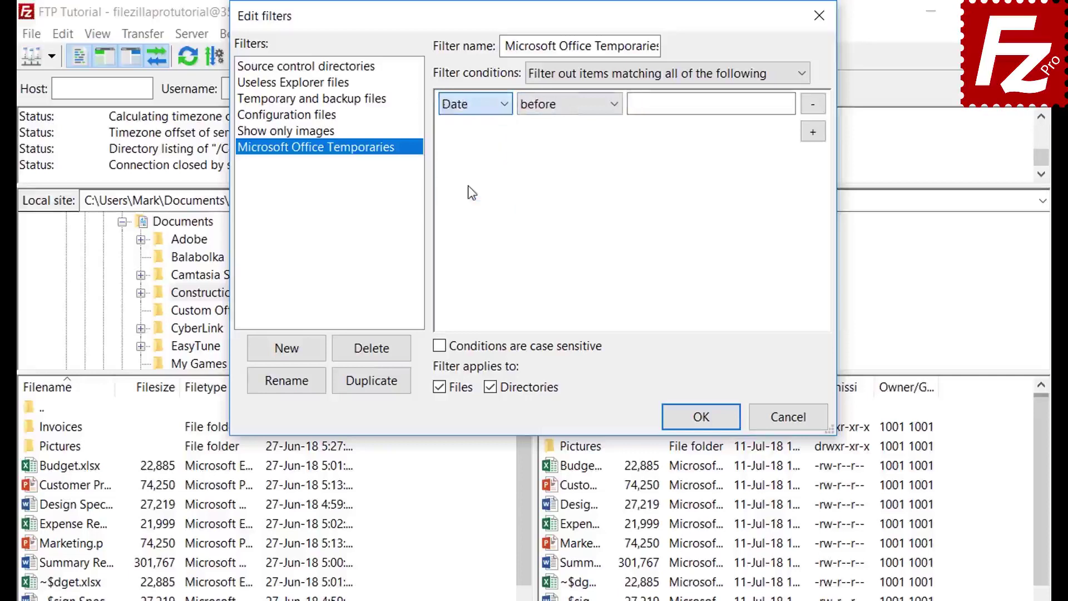
{"action": "left_click", "coordinate": [566, 107]}
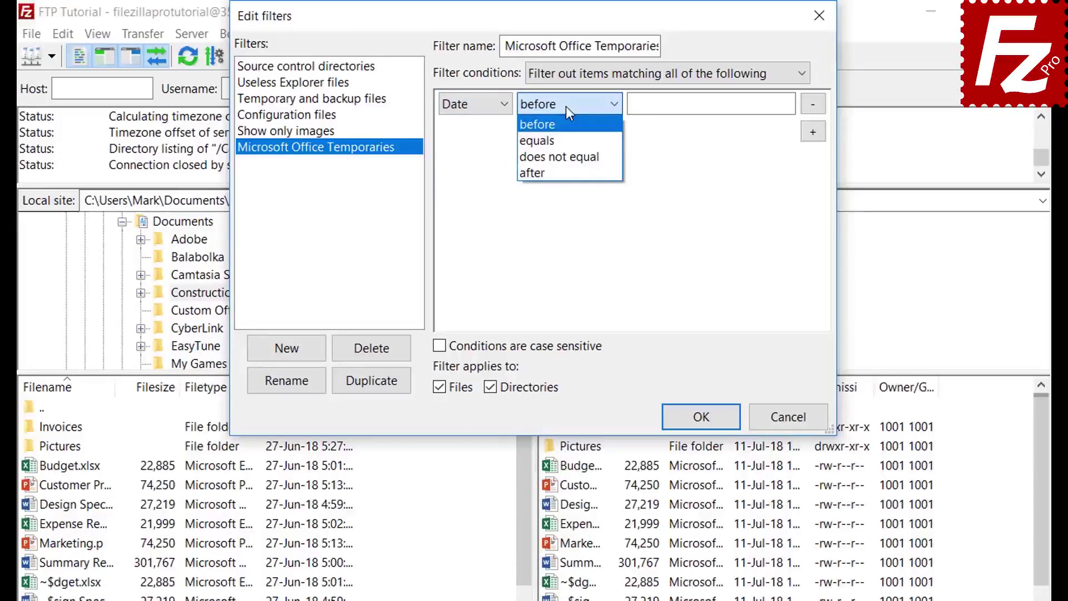
{"action": "left_click", "coordinate": [566, 106]}
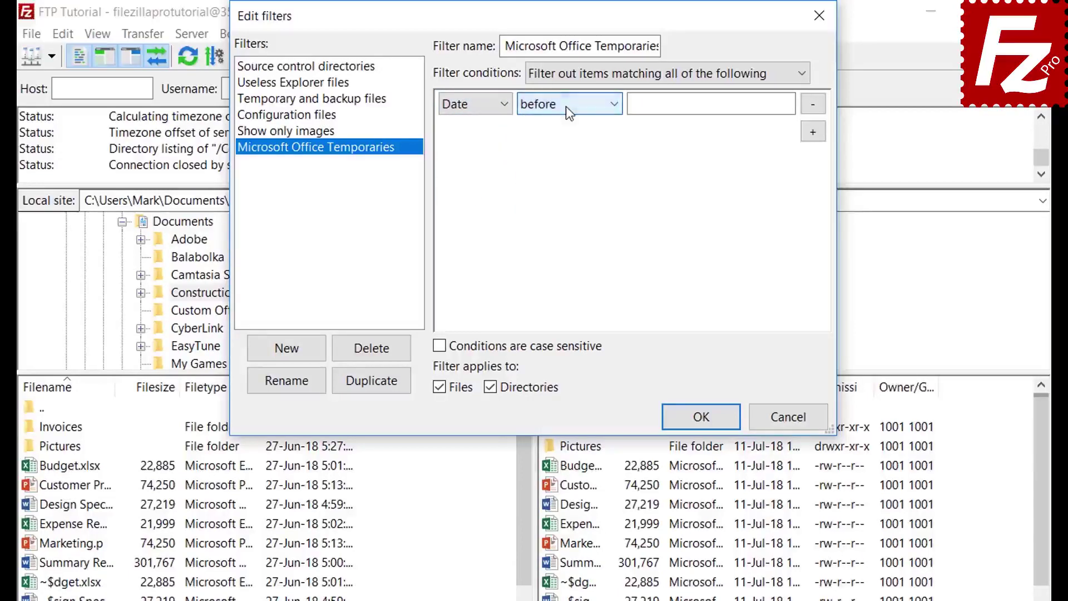
{"action": "left_click", "coordinate": [466, 107]}
{"action": "left_click", "coordinate": [465, 124]}
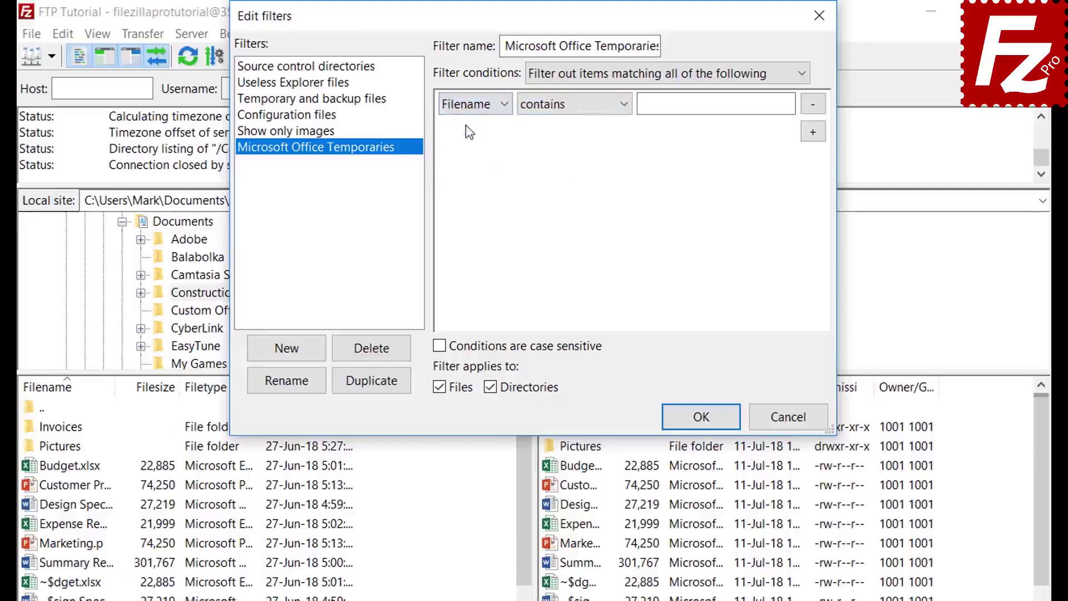
- Make the condition 'Filename begins with ~$', exclude directories, and save the filter rules
{"action": "left_click", "coordinate": [559, 112]}
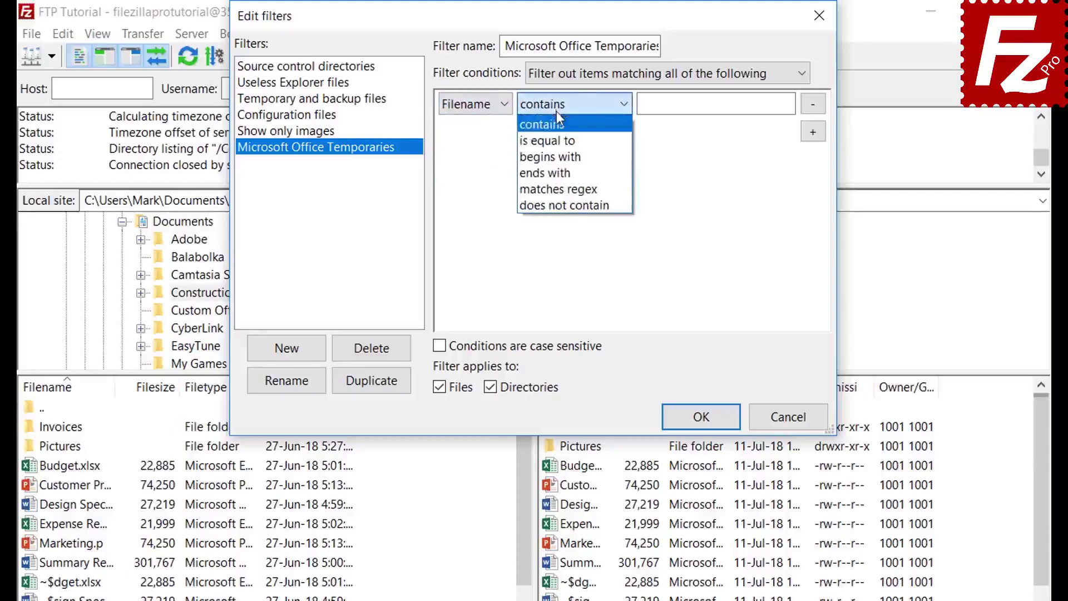
{"action": "left_click", "coordinate": [559, 156]}
{"action": "left_click", "coordinate": [664, 111]}
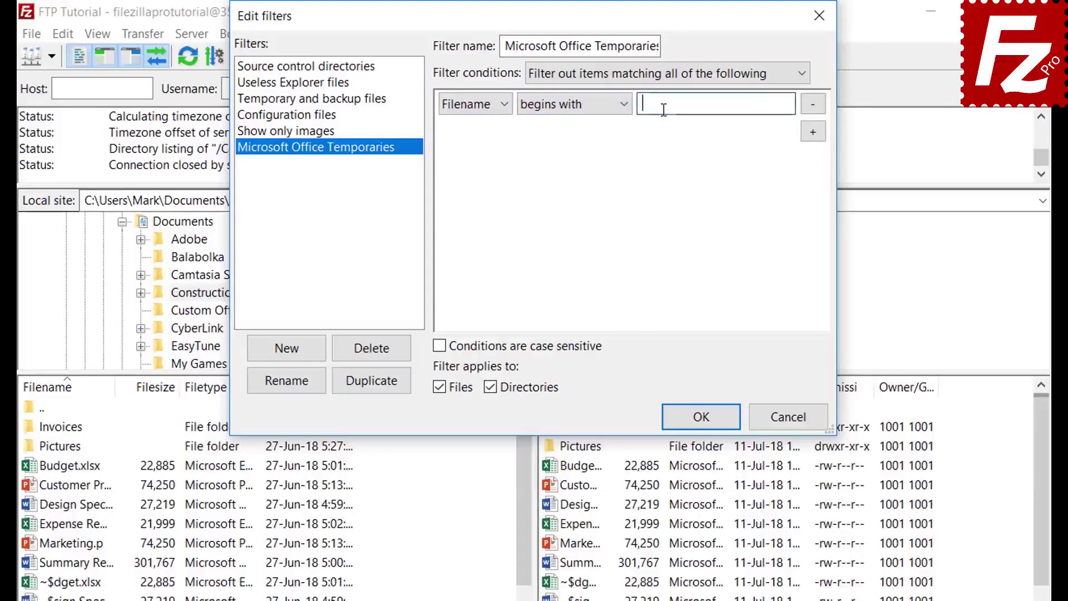
{"action": "type", "text": "~$"}
{"action": "left_click", "coordinate": [495, 386]}
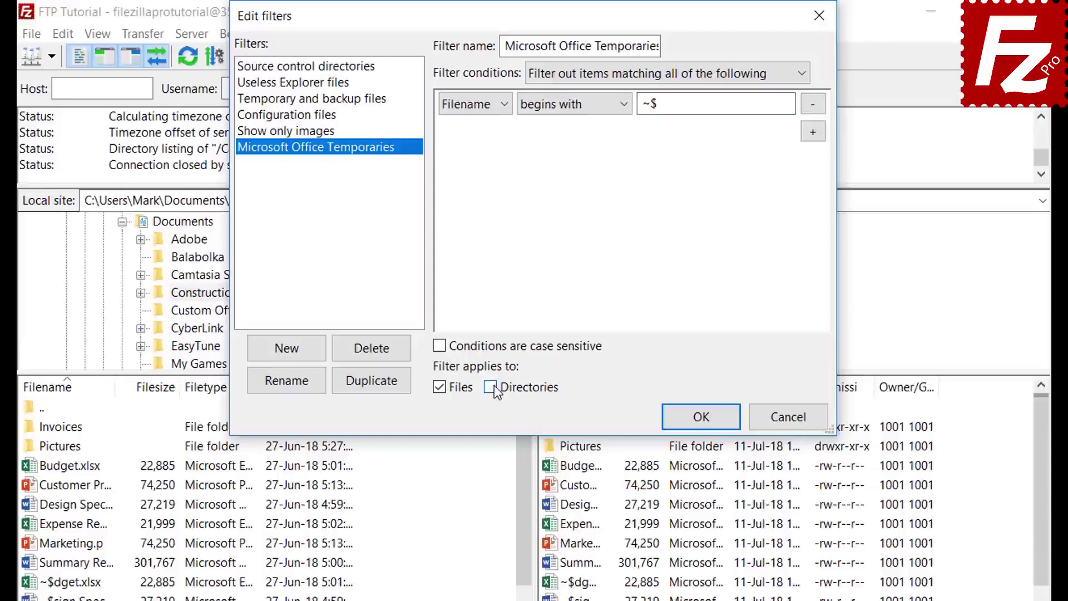
{"action": "left_click", "coordinate": [702, 425]}
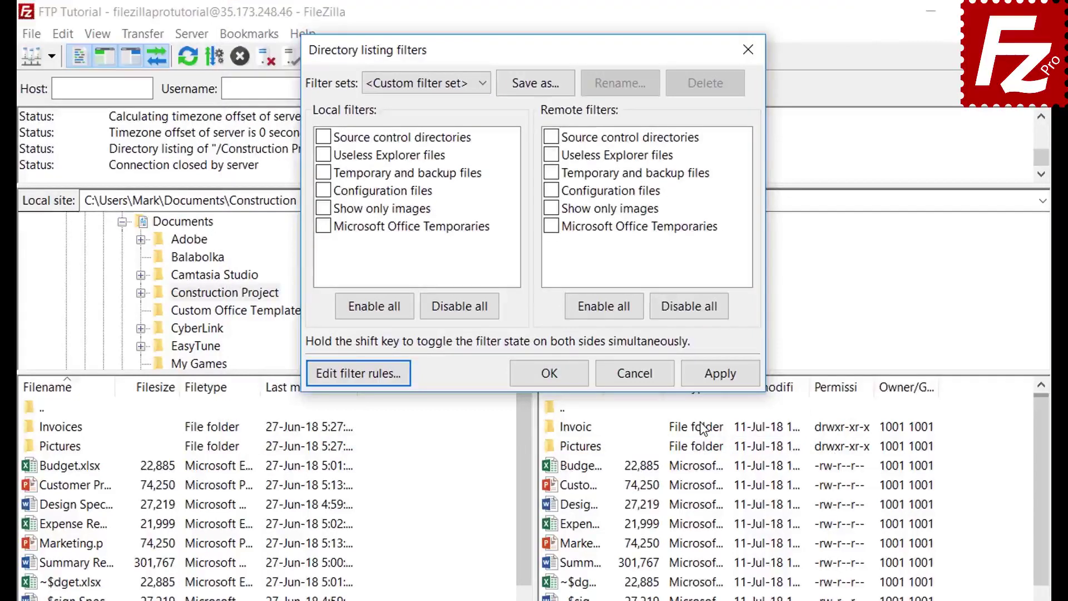
- Try the Office Temporaries filter on the local side, then apply it to remote files only
{"action": "left_click", "coordinate": [323, 226]}
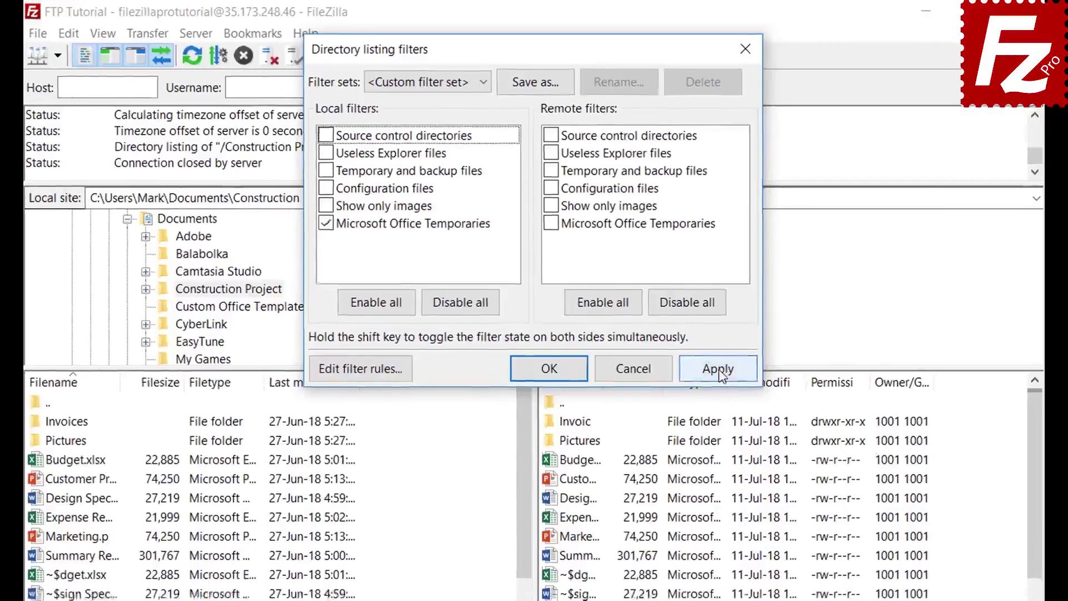
{"action": "left_click", "coordinate": [723, 376]}
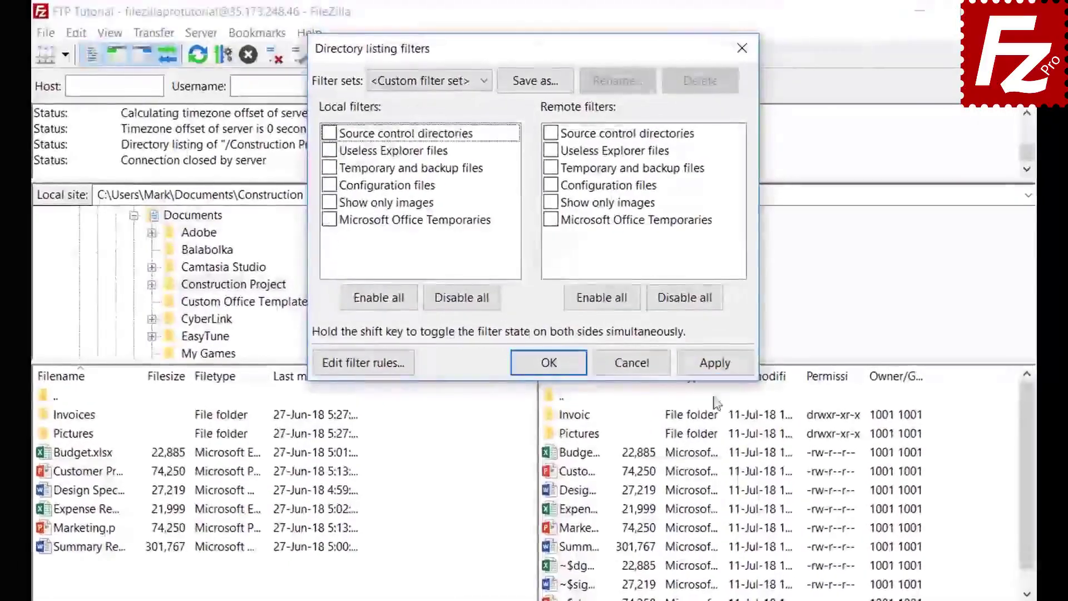
{"action": "left_click", "coordinate": [717, 365]}
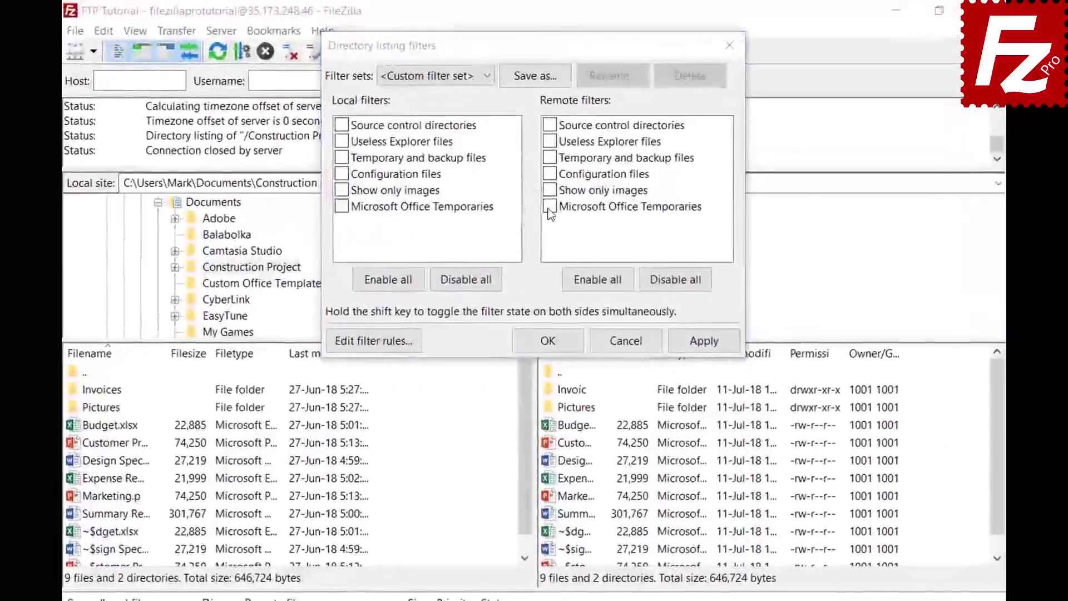
{"action": "left_click", "coordinate": [548, 175]}
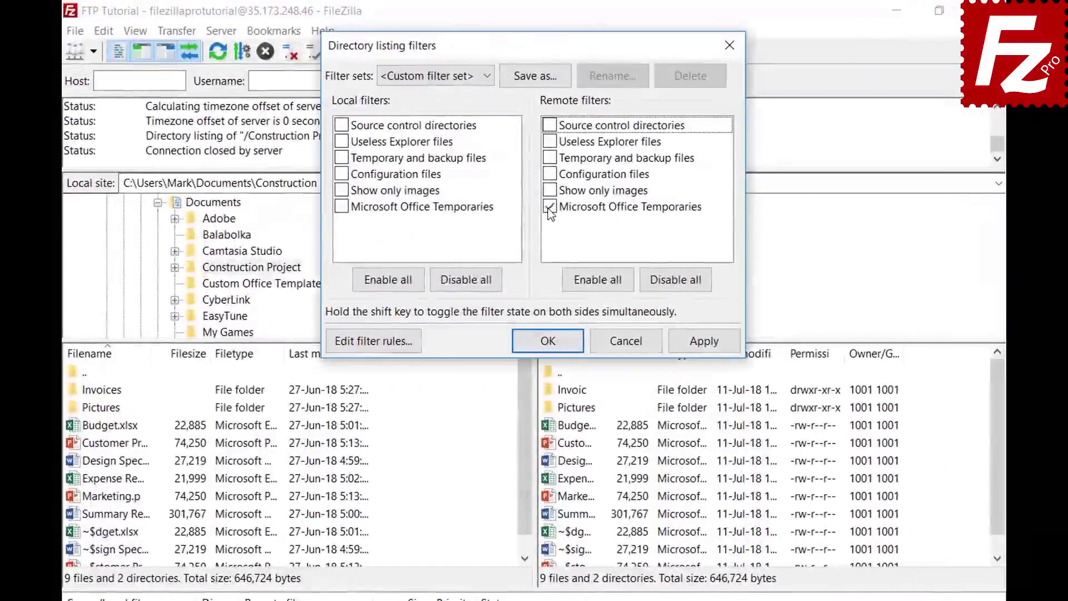
{"action": "left_click", "coordinate": [703, 344]}
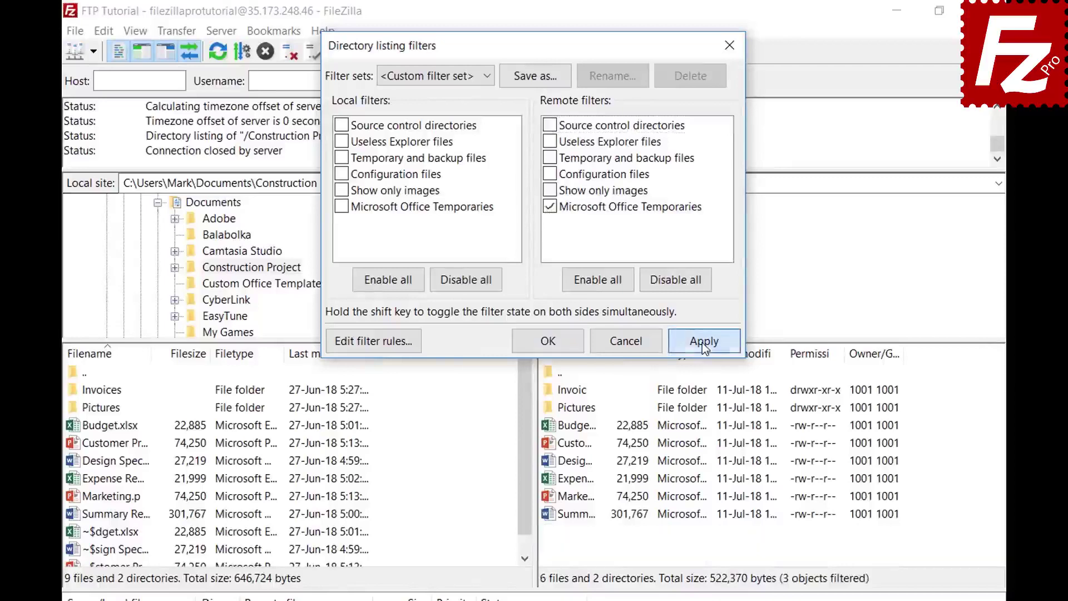
- Save the filters as a set named 'Project' and close the filters dialog
{"action": "left_click", "coordinate": [535, 77]}
{"action": "type", "text": "Project"}
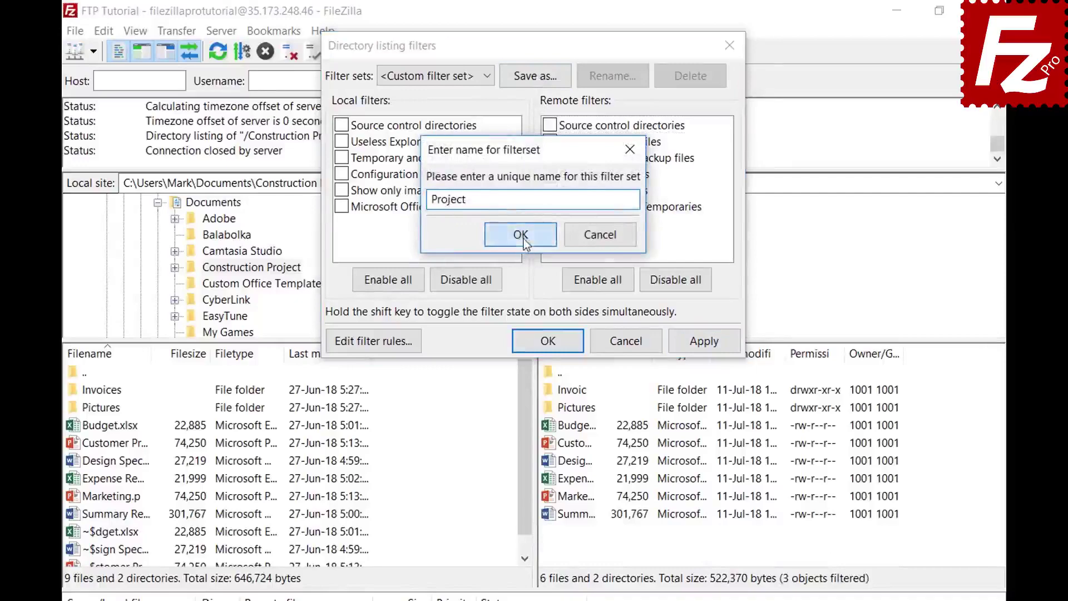
{"action": "left_click", "coordinate": [518, 234]}
{"action": "left_click", "coordinate": [565, 341]}
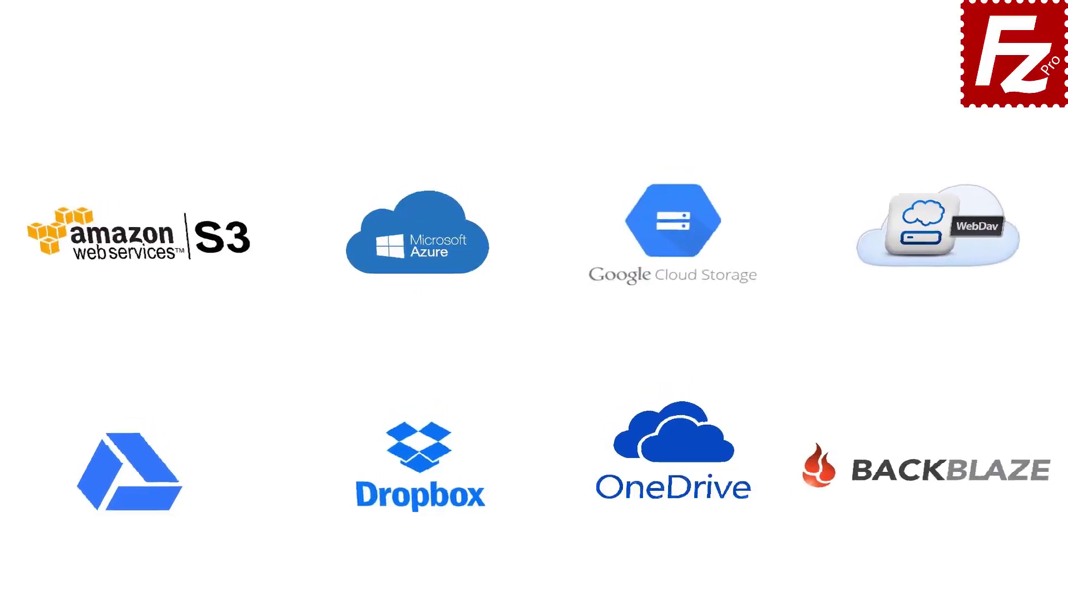
- Launch FileZilla Pro and connect to the saved FTP connection site
{"action": "double_click", "coordinate": [162, 115]}
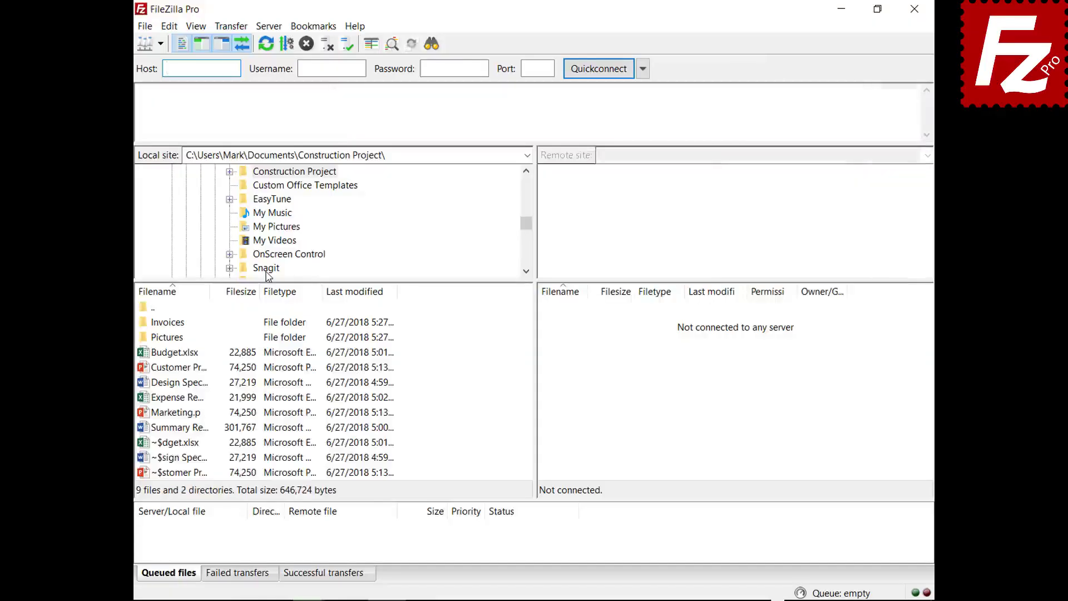
{"action": "left_click", "coordinate": [160, 43]}
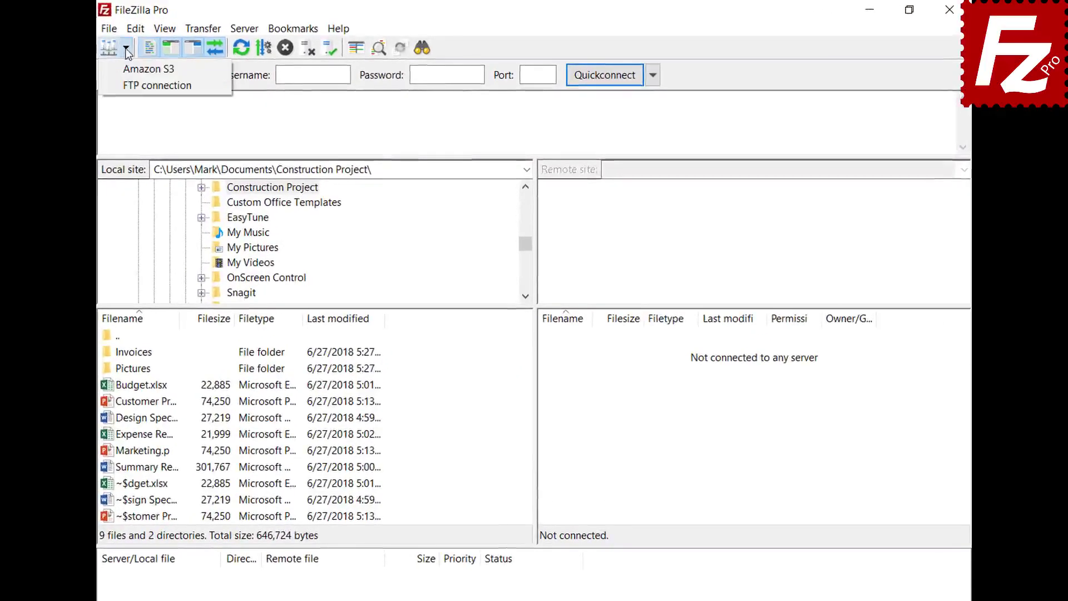
{"action": "left_click", "coordinate": [135, 84]}
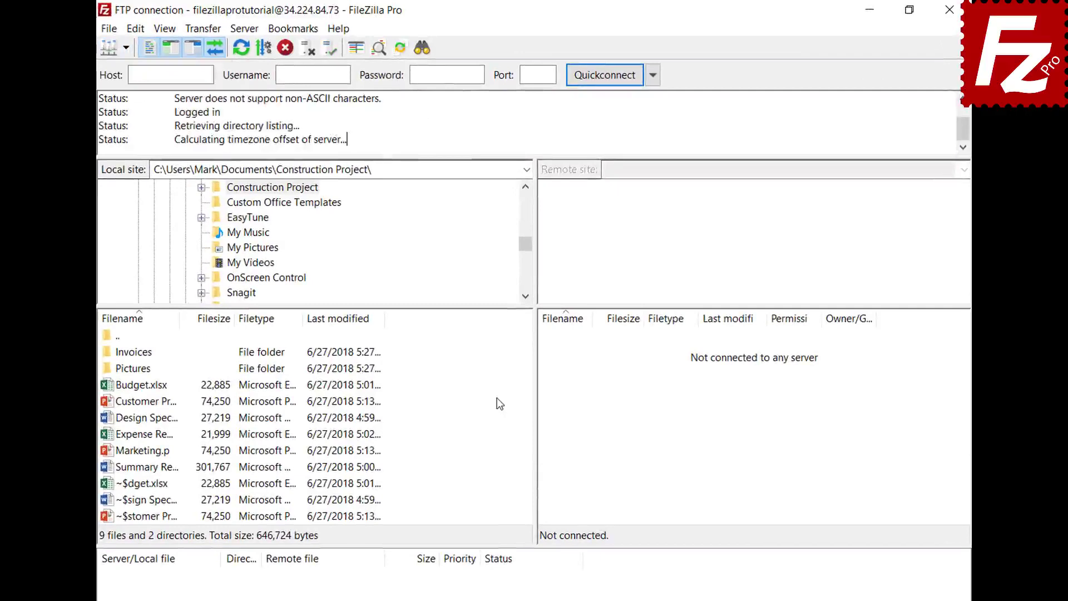
- Open a new tab, connect Amazon S3 in it, and return to the FTP tab
{"action": "left_click", "coordinate": [110, 29]}
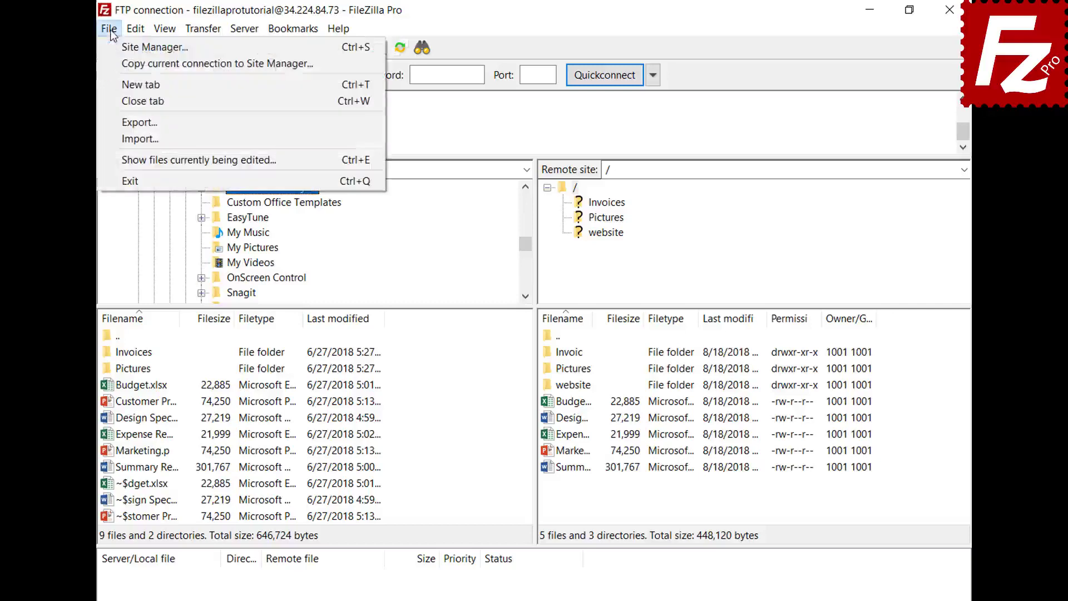
{"action": "left_click", "coordinate": [118, 81]}
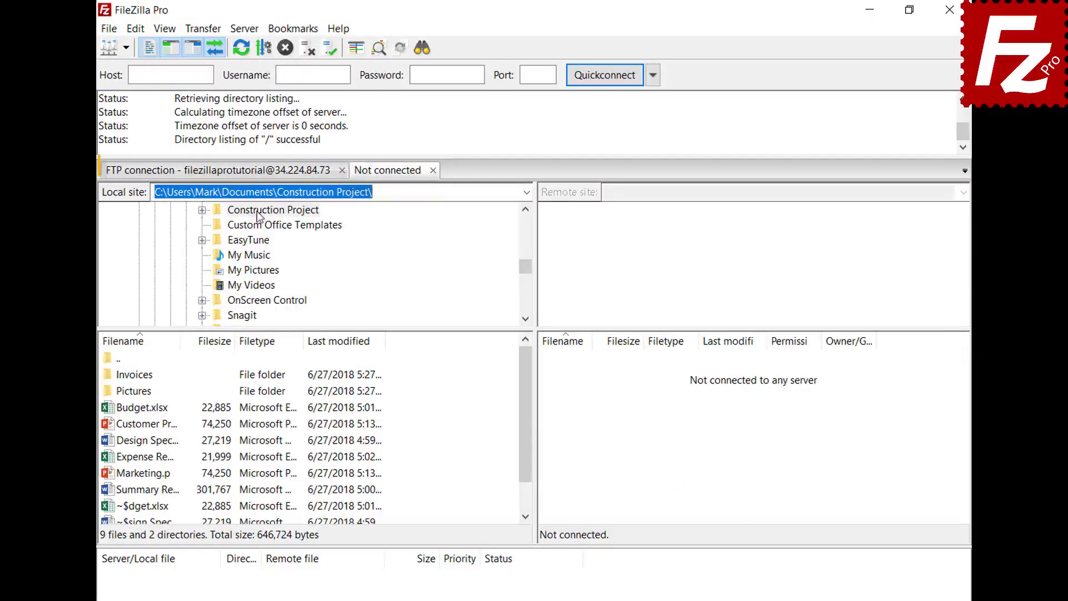
{"action": "left_click", "coordinate": [257, 176]}
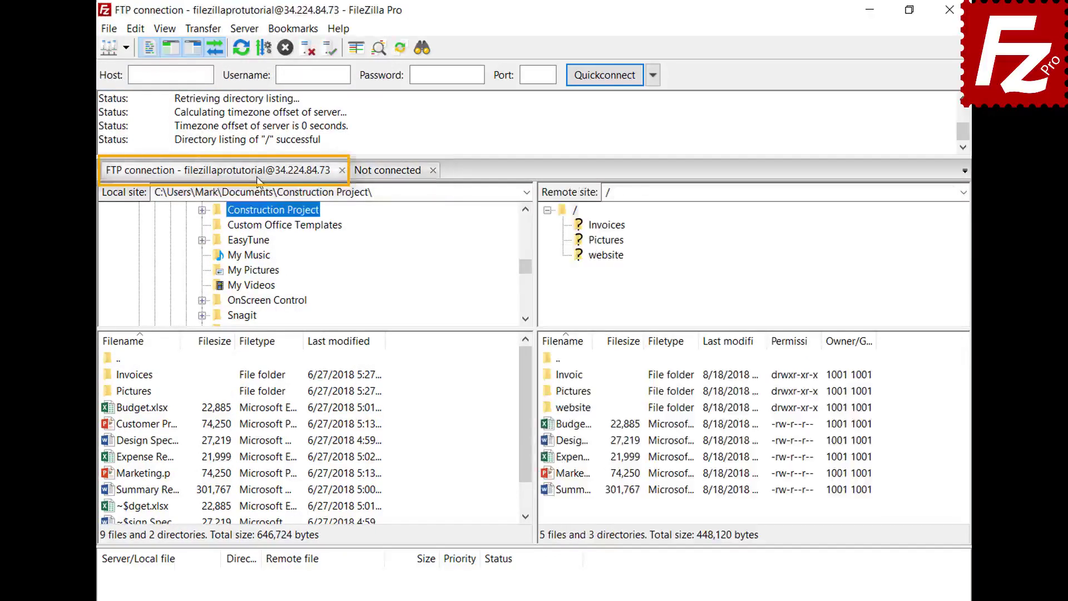
{"action": "left_click", "coordinate": [391, 174]}
{"action": "left_click", "coordinate": [126, 48]}
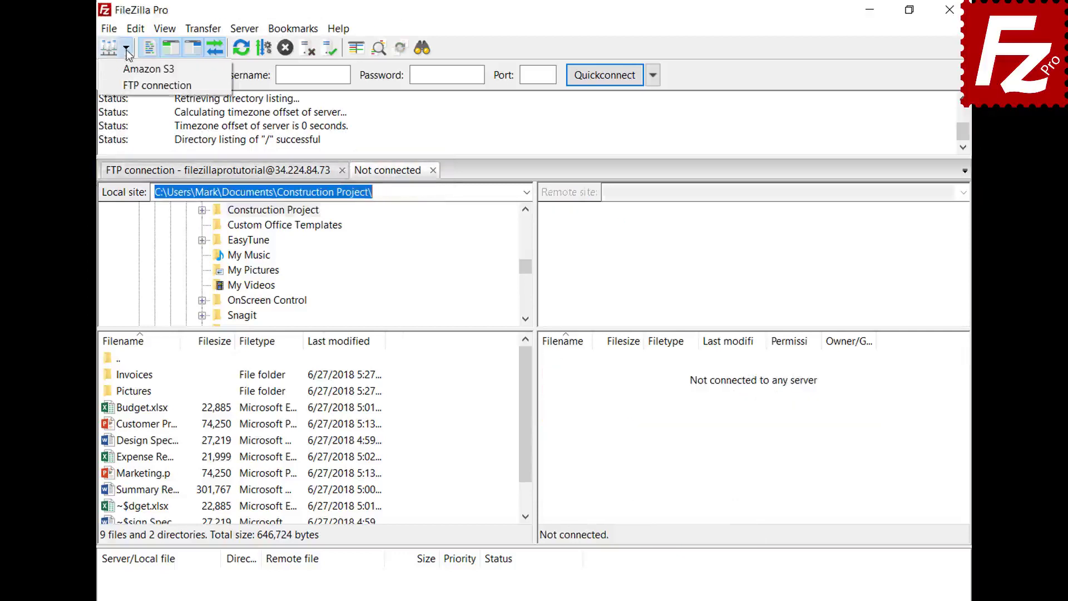
{"action": "left_click", "coordinate": [131, 67]}
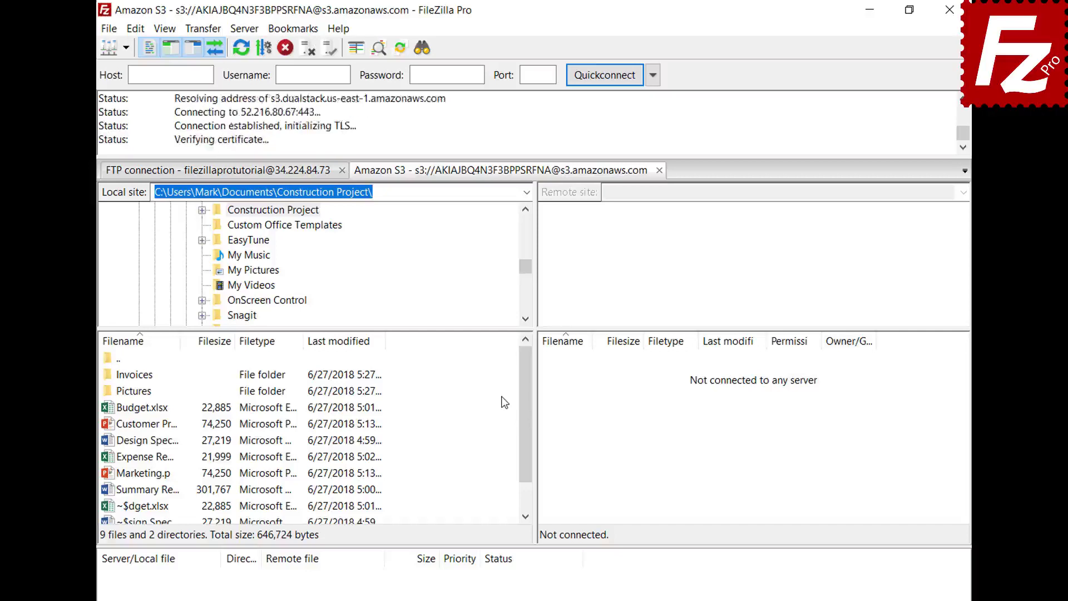
{"action": "left_click", "coordinate": [271, 174]}
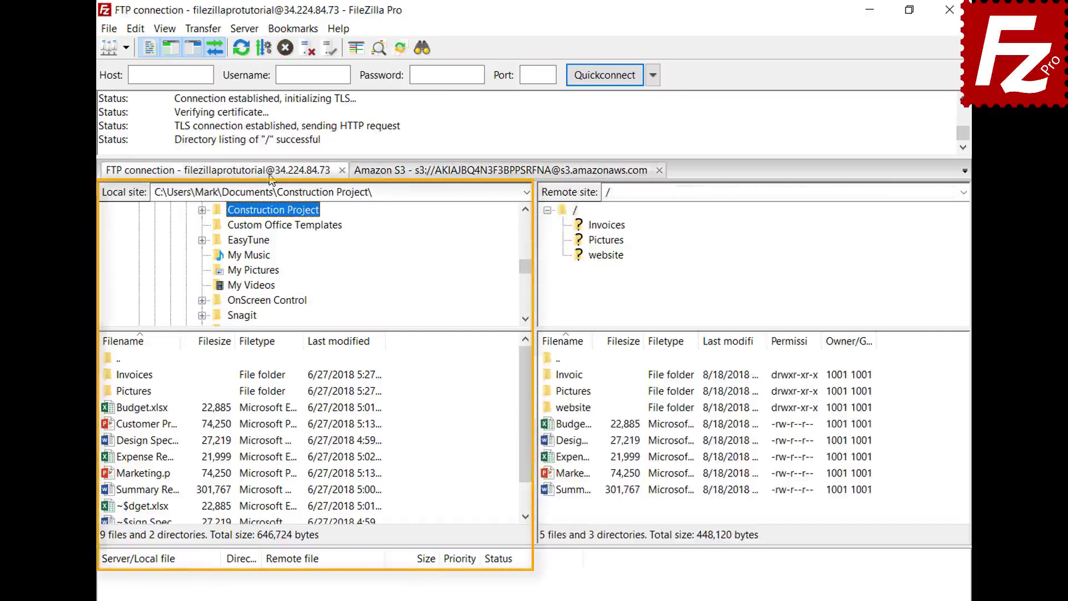
- Set startup to 'Restore tabs and reconnect', then restart FileZilla Pro to restore both tabs
{"action": "left_click", "coordinate": [464, 172]}
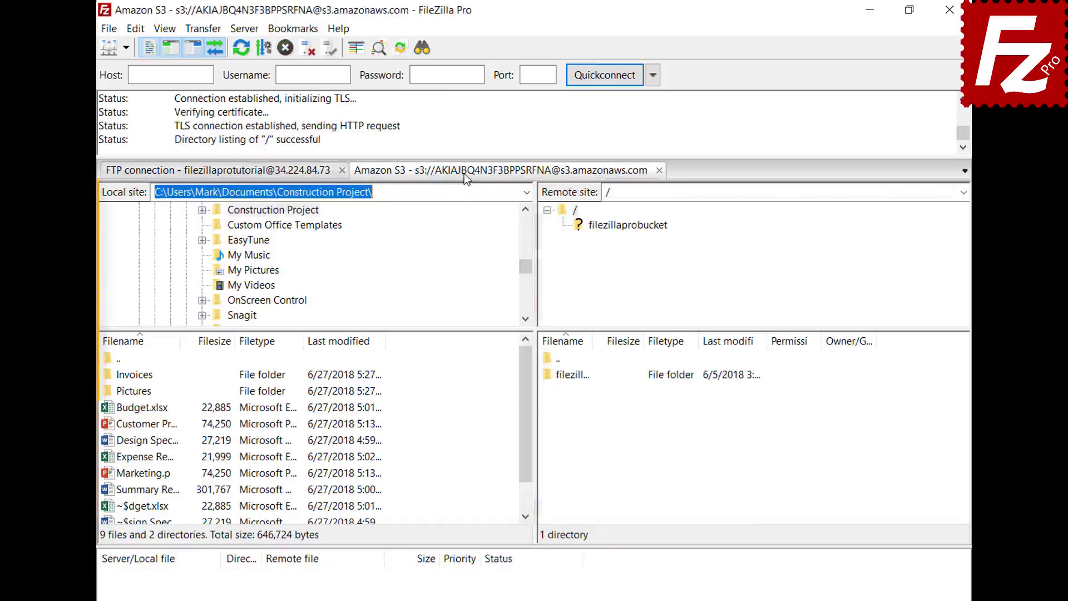
{"action": "left_click", "coordinate": [140, 31]}
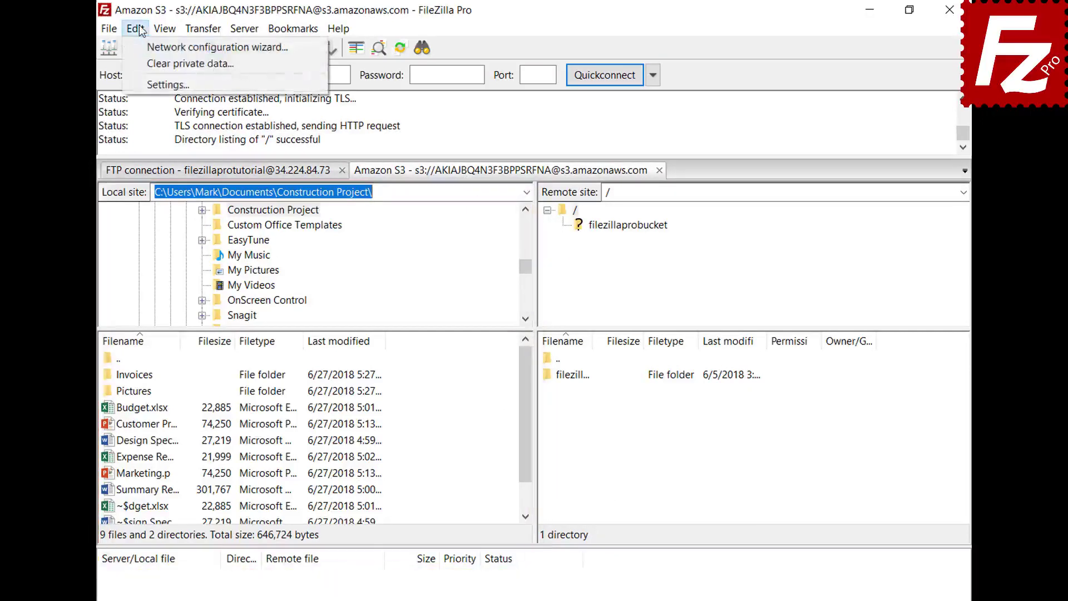
{"action": "left_click", "coordinate": [151, 84]}
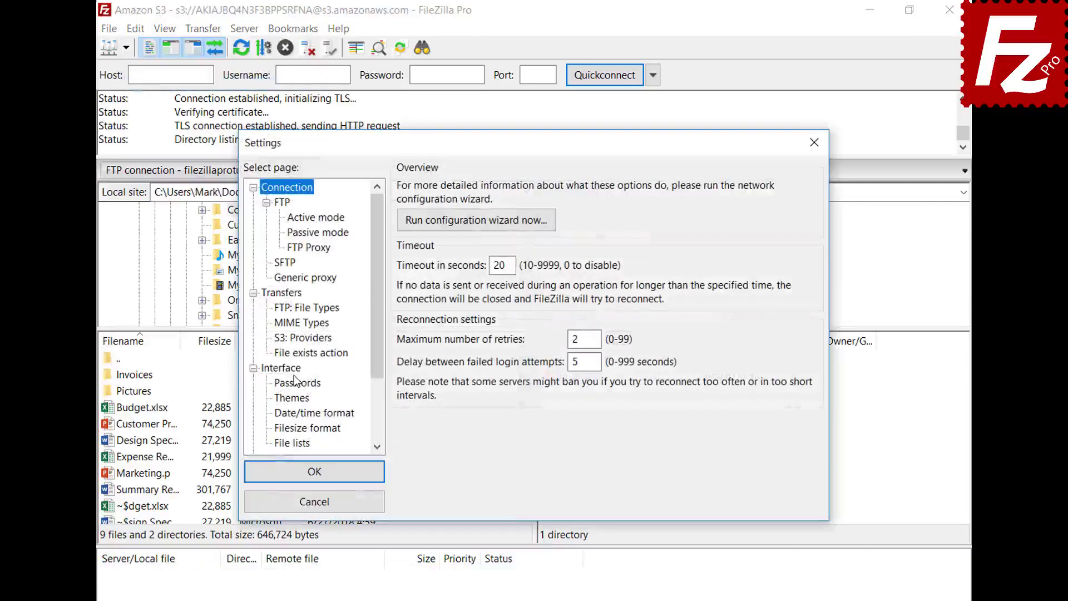
{"action": "left_click", "coordinate": [297, 371]}
{"action": "left_click", "coordinate": [405, 388]}
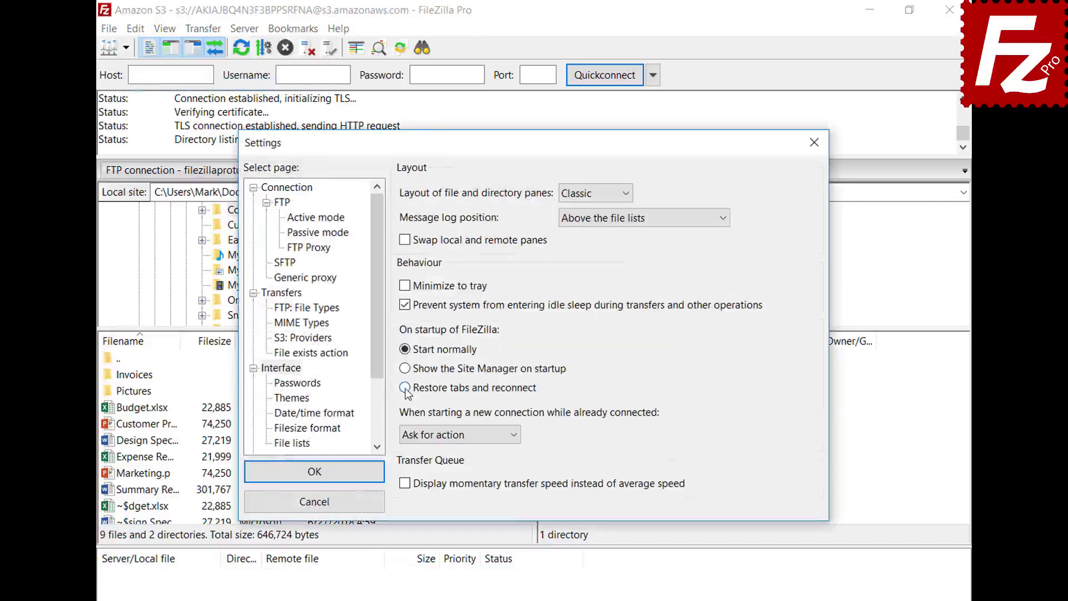
{"action": "left_click", "coordinate": [319, 474]}
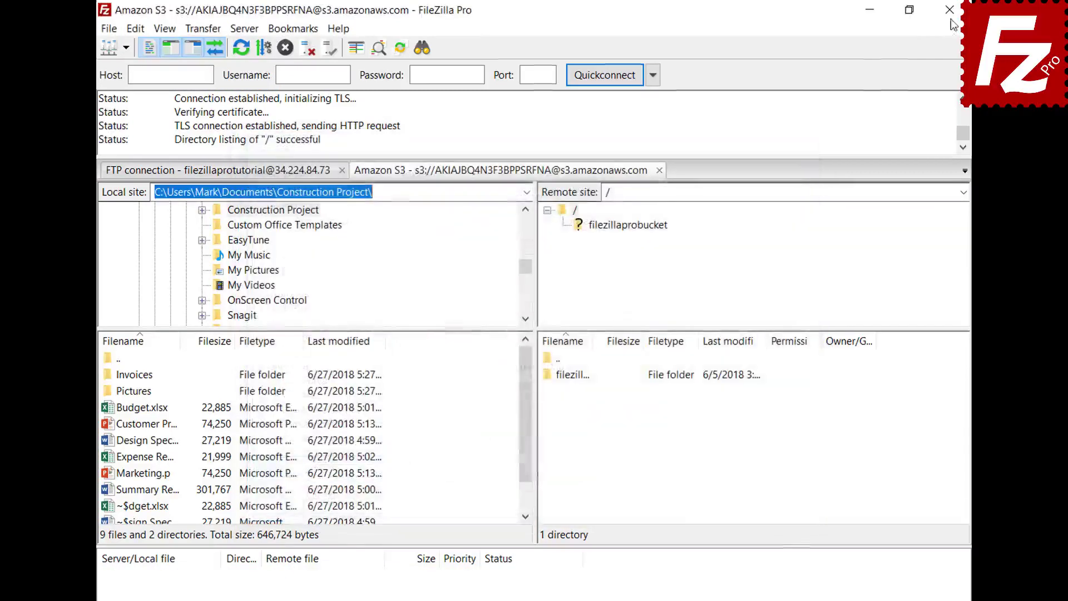
{"action": "left_click", "coordinate": [950, 10]}
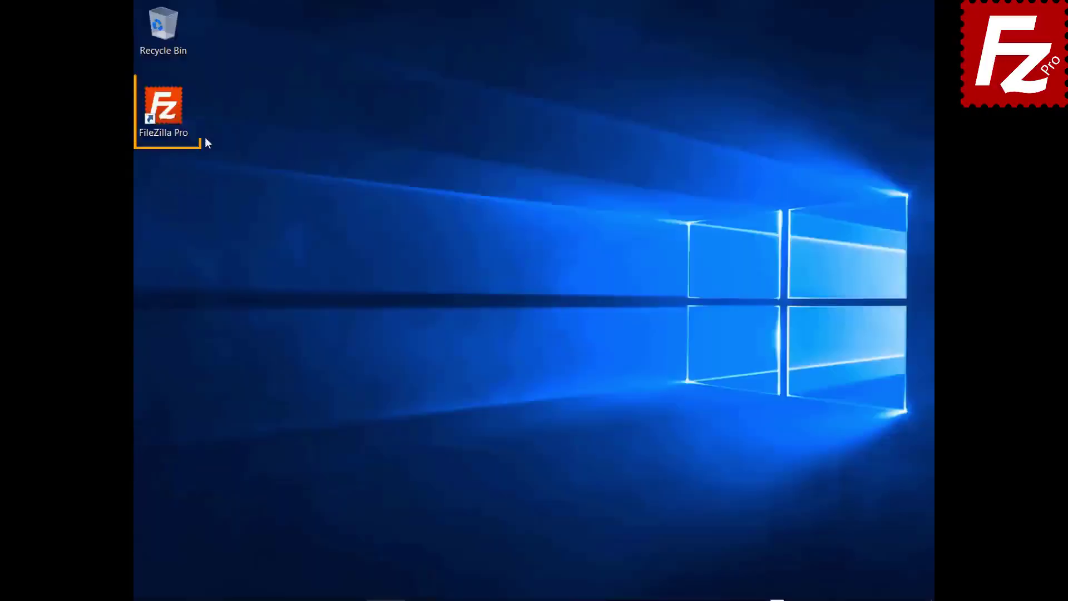
{"action": "double_click", "coordinate": [163, 109]}
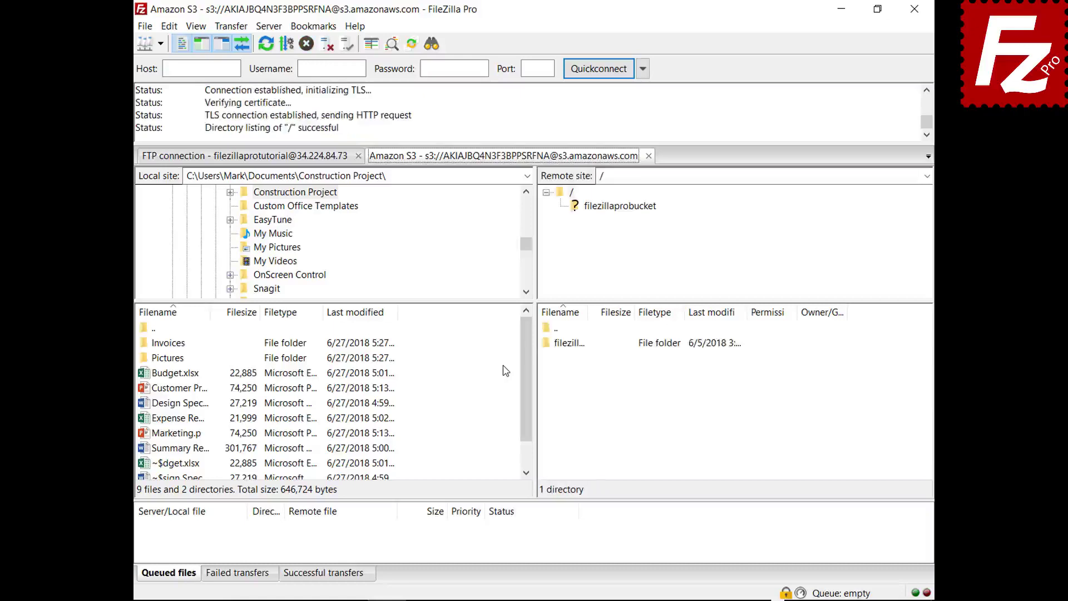
- Close the S3 tab, set new connections to 'Connect in new tab', and reconnect Amazon S3
{"action": "left_click", "coordinate": [649, 156]}
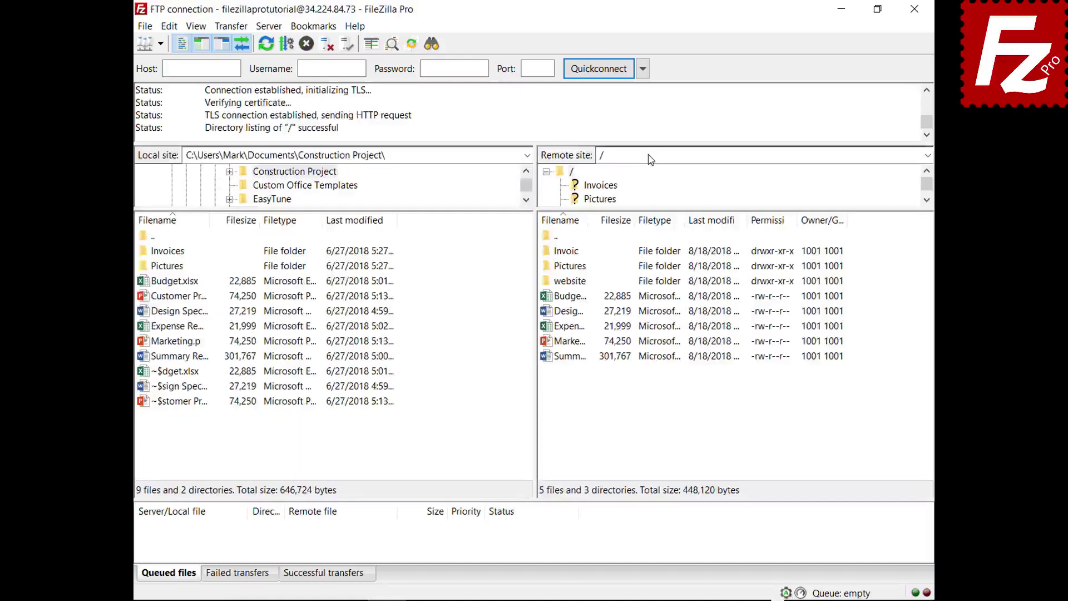
{"action": "left_click", "coordinate": [170, 27]}
{"action": "left_click", "coordinate": [186, 78]}
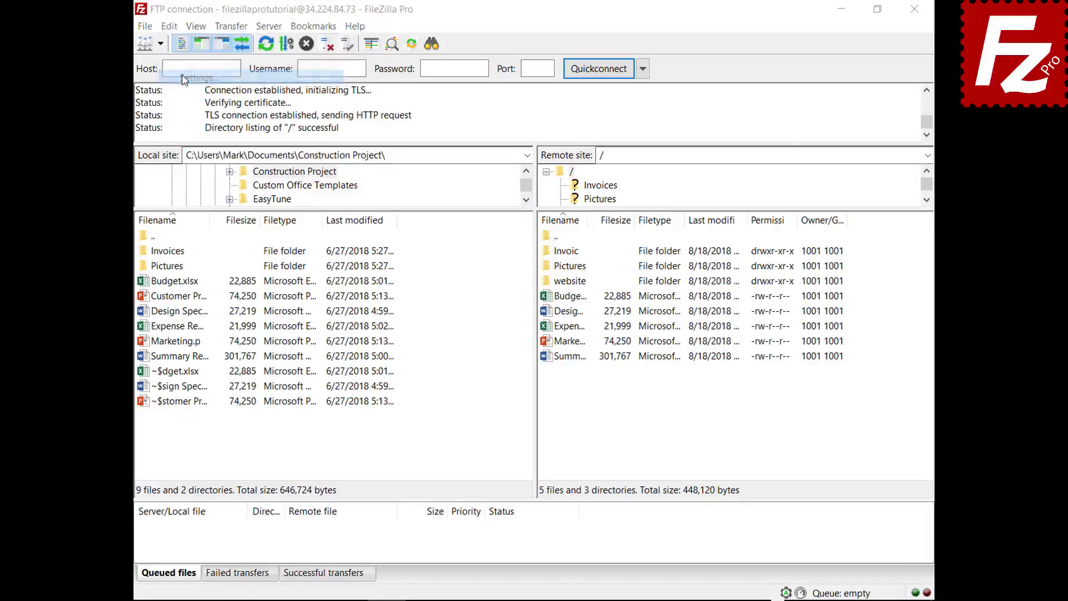
{"action": "left_click", "coordinate": [302, 337]}
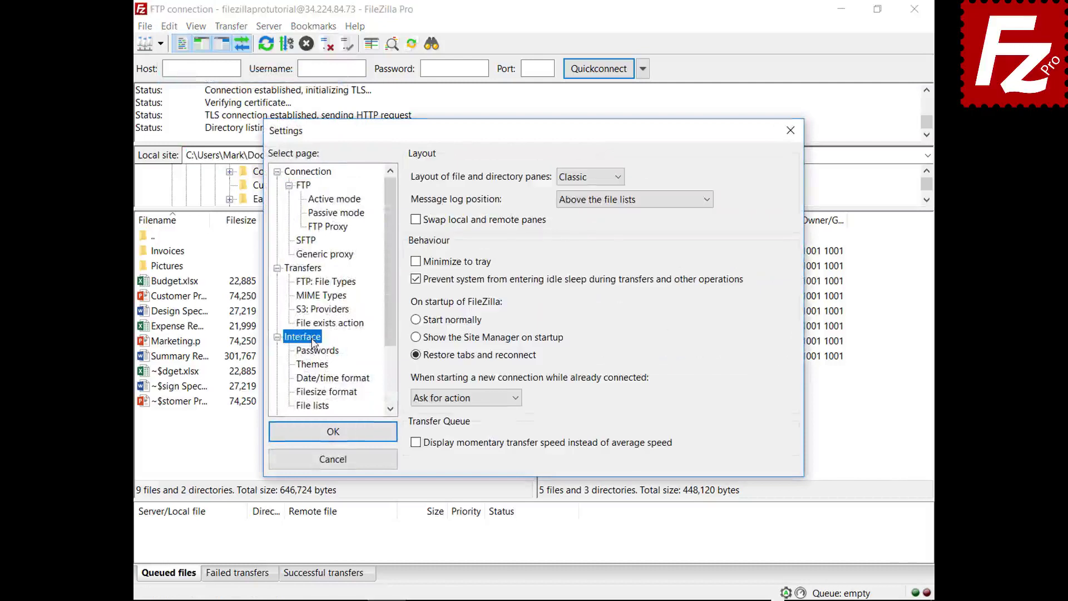
{"action": "left_click", "coordinate": [516, 398]}
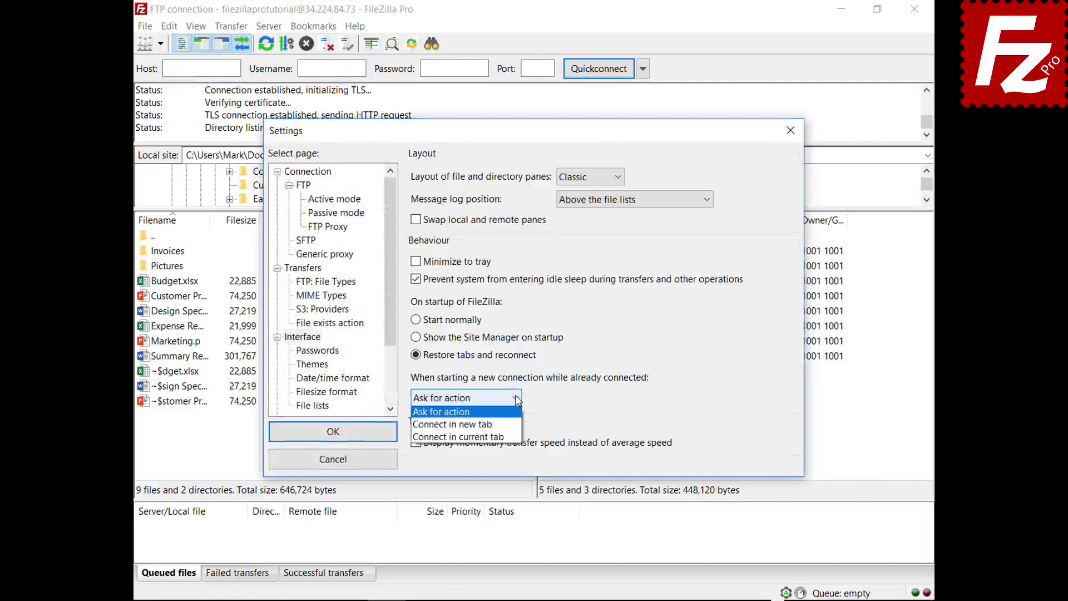
{"action": "left_click", "coordinate": [505, 424]}
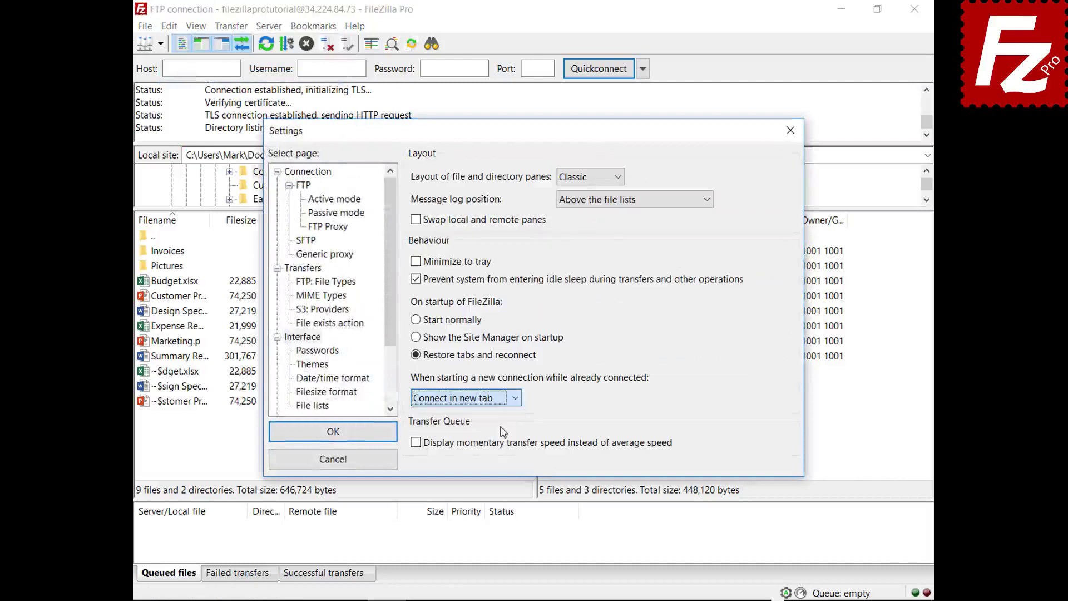
{"action": "left_click", "coordinate": [334, 433]}
{"action": "left_click", "coordinate": [160, 44]}
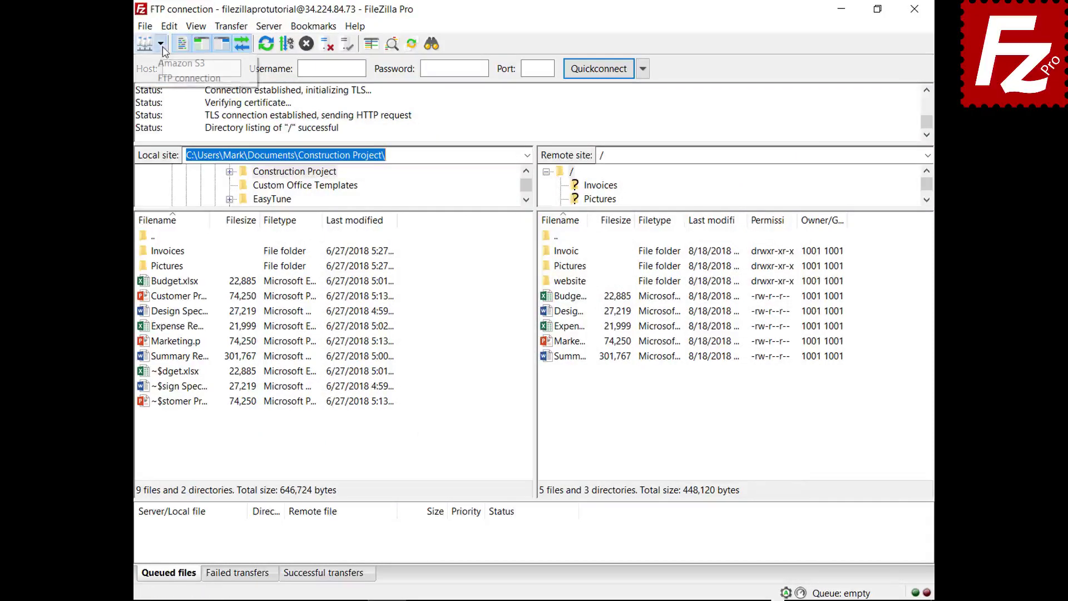
{"action": "left_click", "coordinate": [167, 63]}
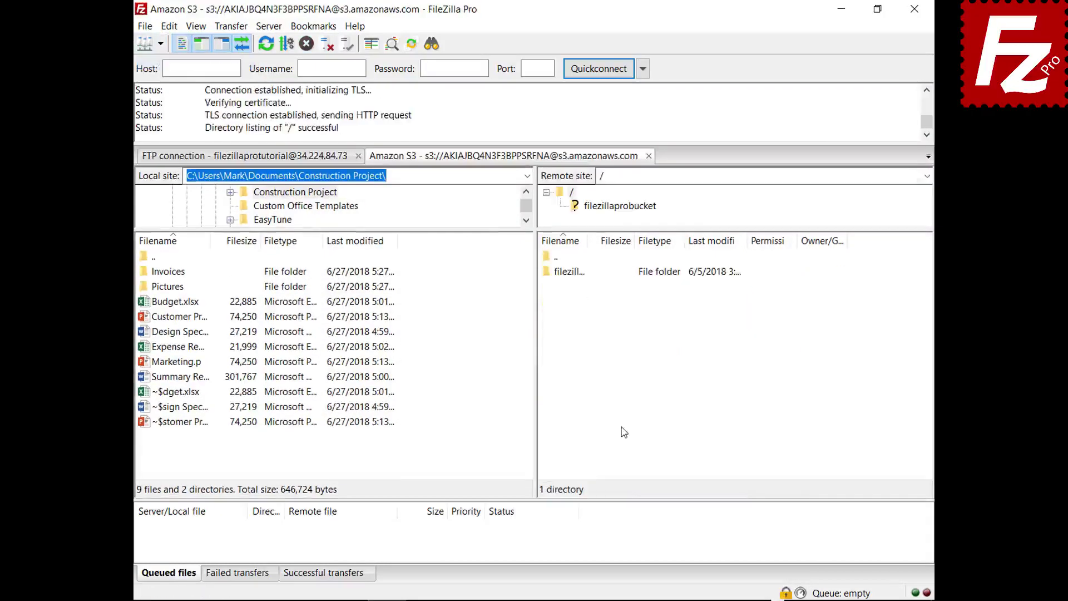
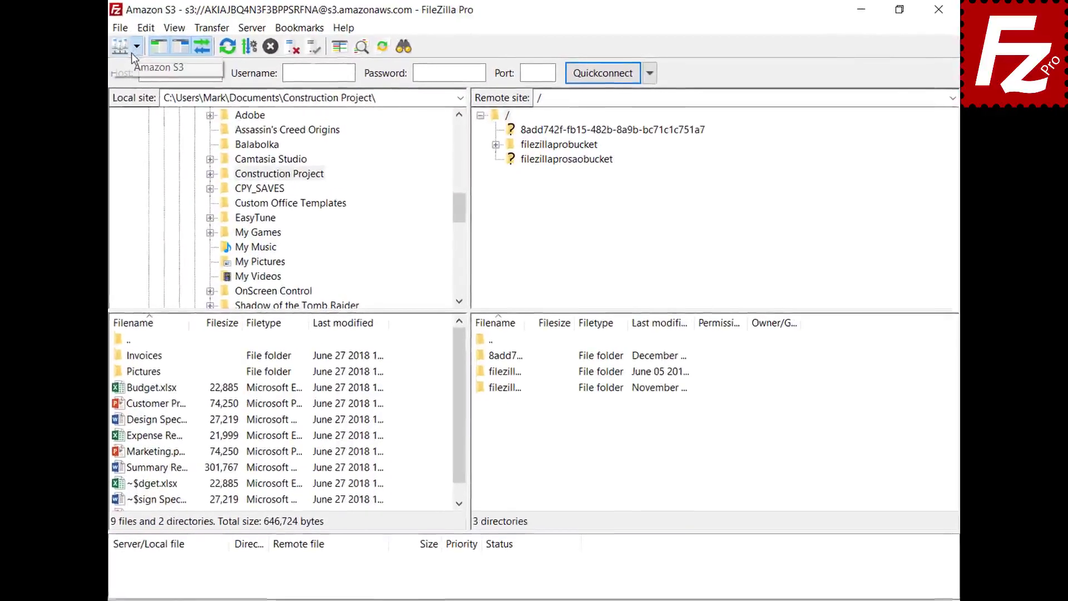
- Connect the saved Amazon S3 site in a second tab and list filezillaprobucket's contents
{"action": "left_click", "coordinate": [133, 66]}
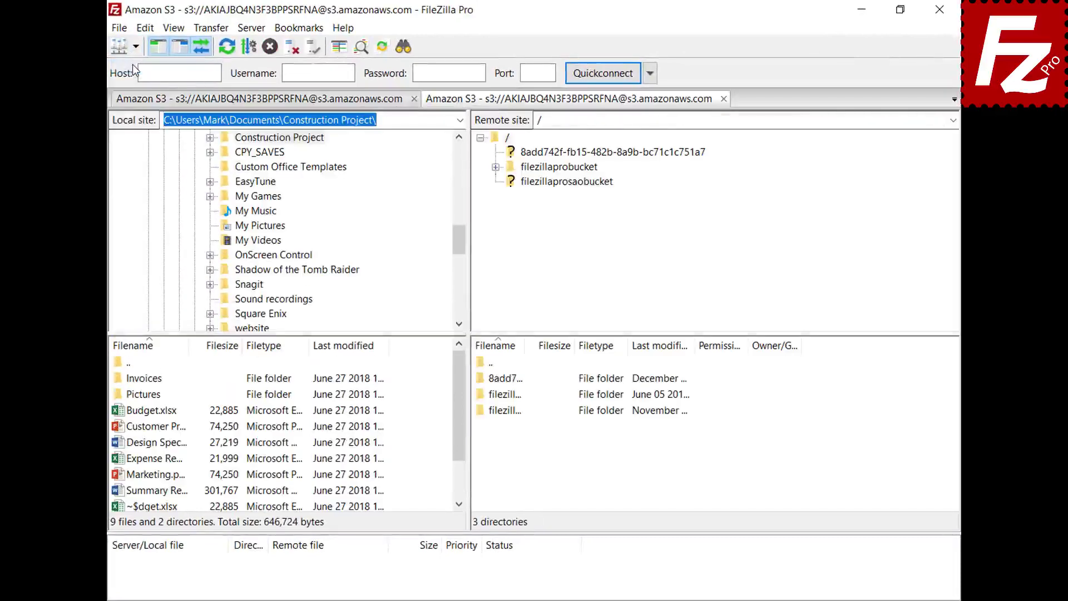
{"action": "left_click", "coordinate": [567, 168]}
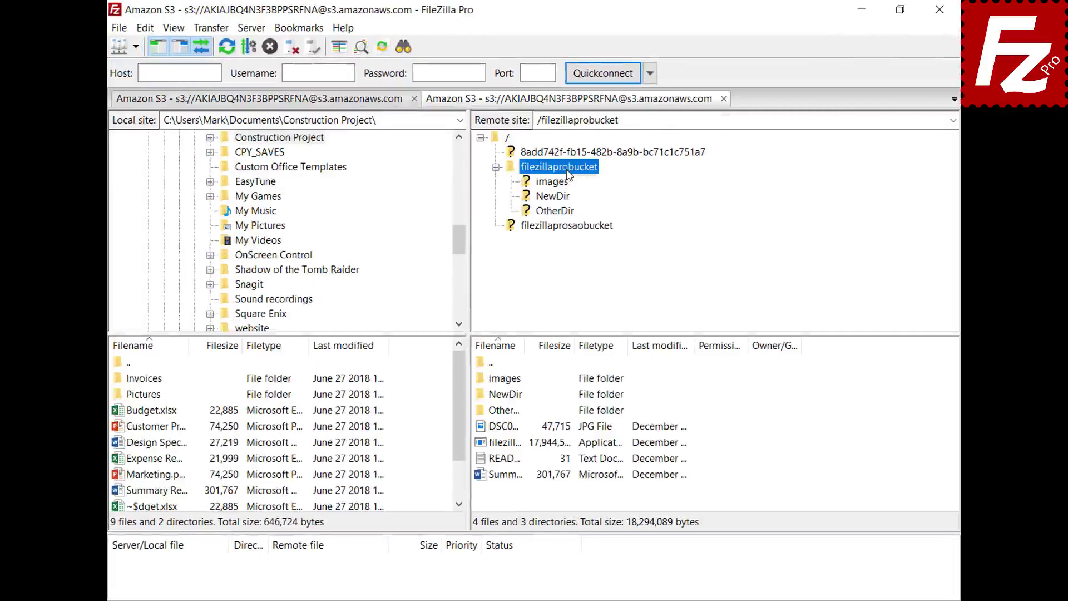
- Edit README from the bucket in Notepad, adding the line 'New line', and save it
{"action": "right_click", "coordinate": [500, 463]}
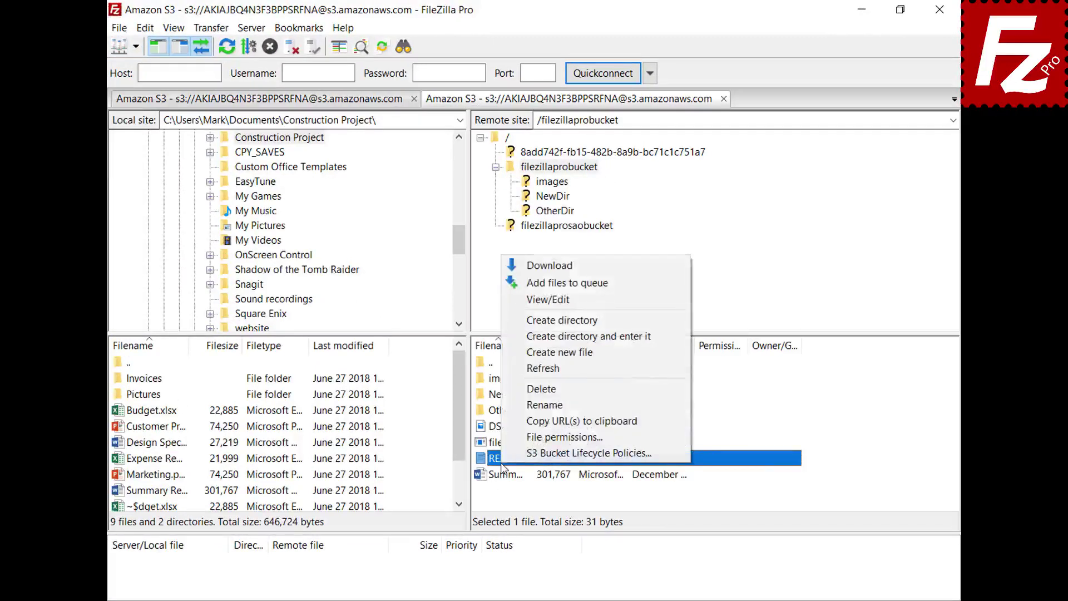
{"action": "left_click", "coordinate": [550, 304]}
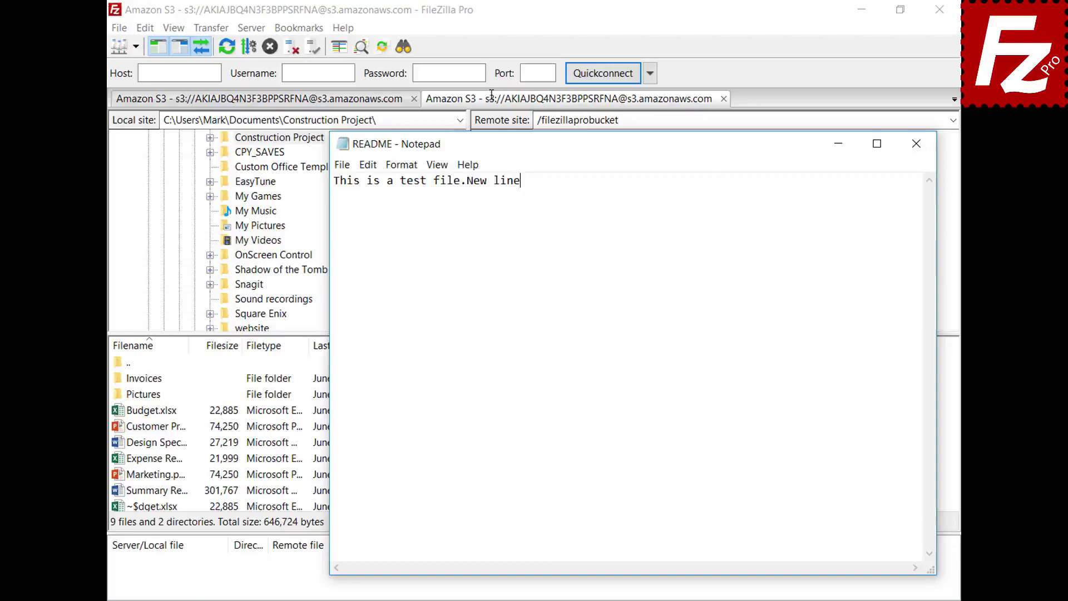
{"action": "type", "text": "New line"}
{"action": "left_click", "coordinate": [916, 144]}
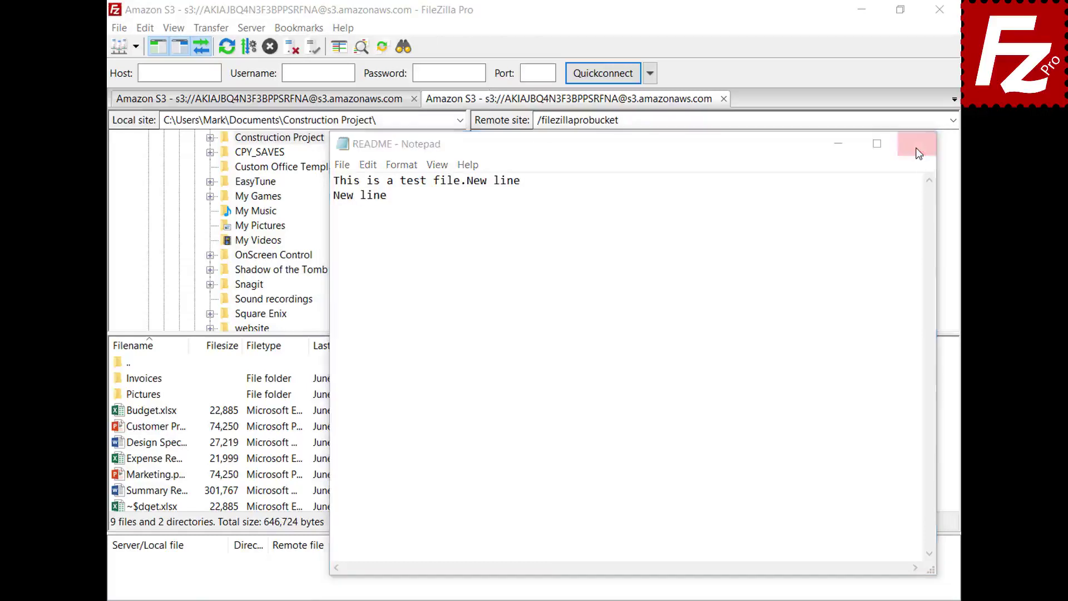
{"action": "left_click", "coordinate": [491, 344]}
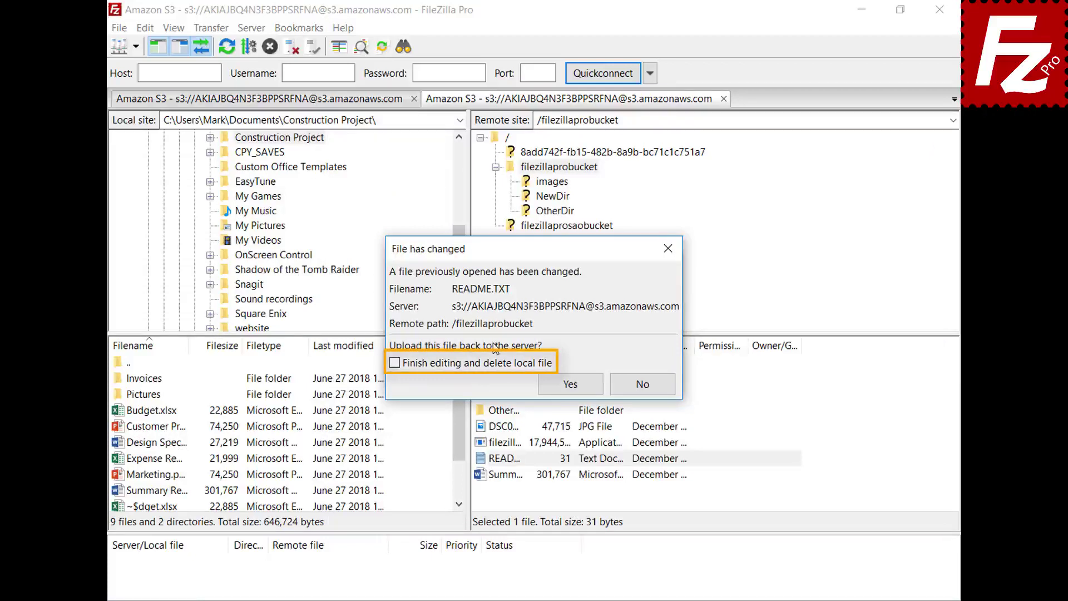
- Upload the edited README back to filezillaprobucket, now 43 bytes dated January 09
{"action": "left_click", "coordinate": [581, 391]}
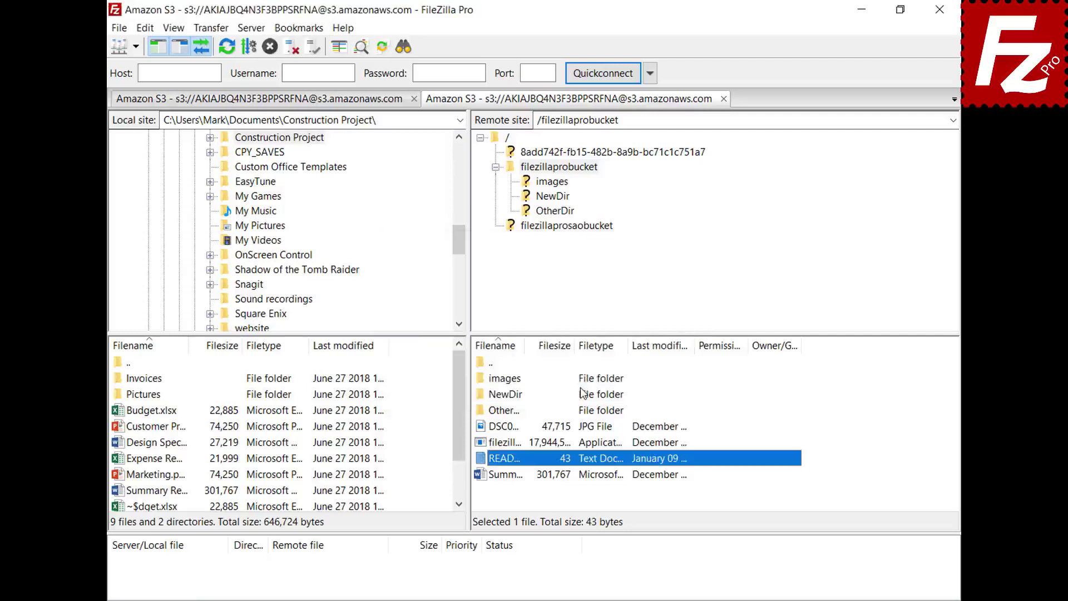
{"action": "left_click", "coordinate": [119, 28]}
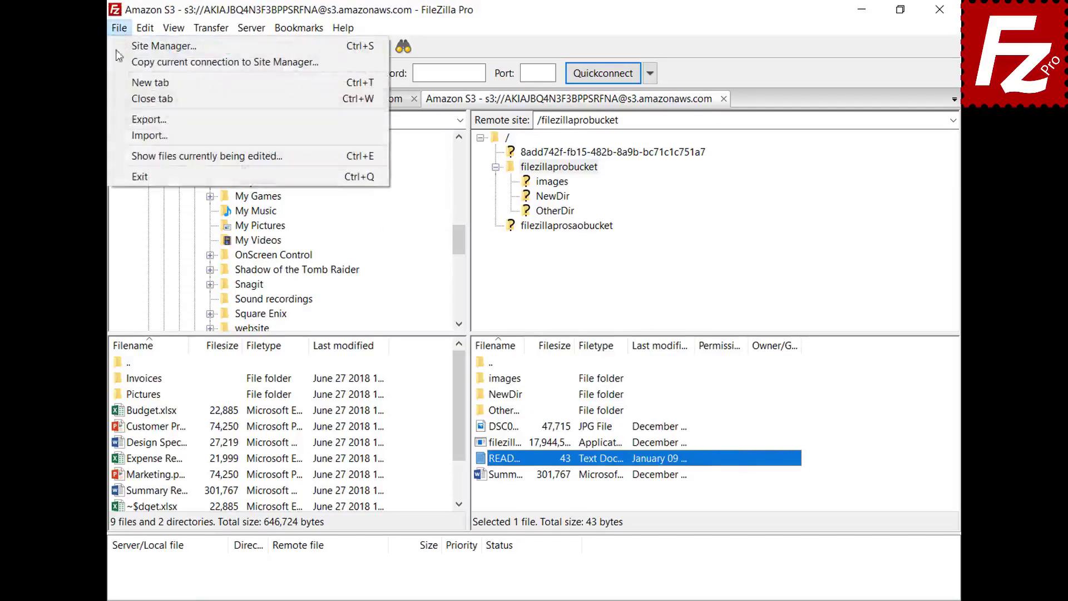
{"action": "left_click", "coordinate": [140, 156]}
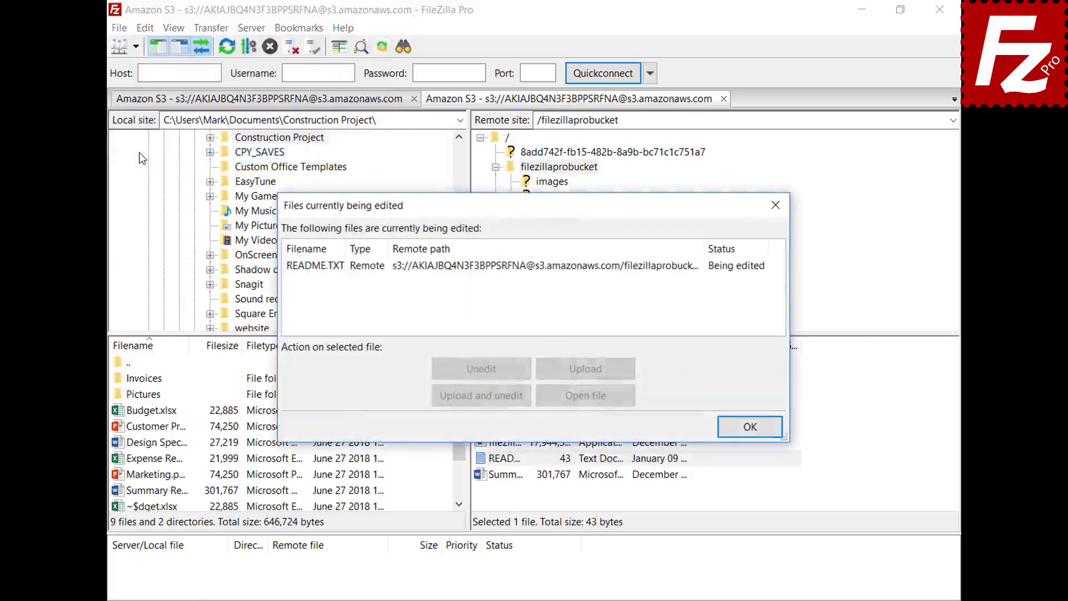
{"action": "left_click", "coordinate": [499, 267]}
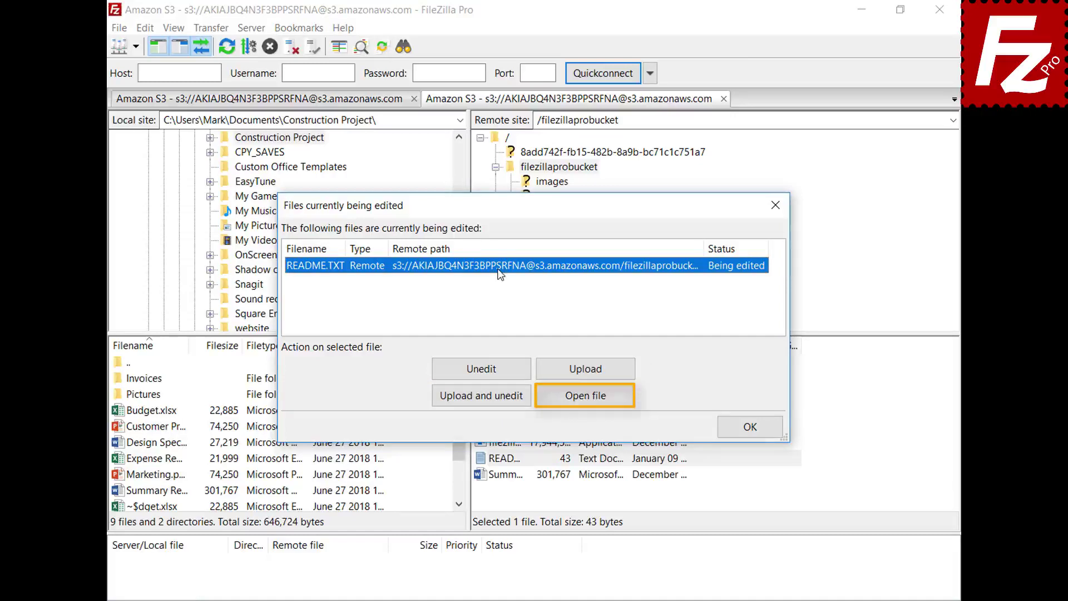
{"action": "left_click", "coordinate": [750, 427]}
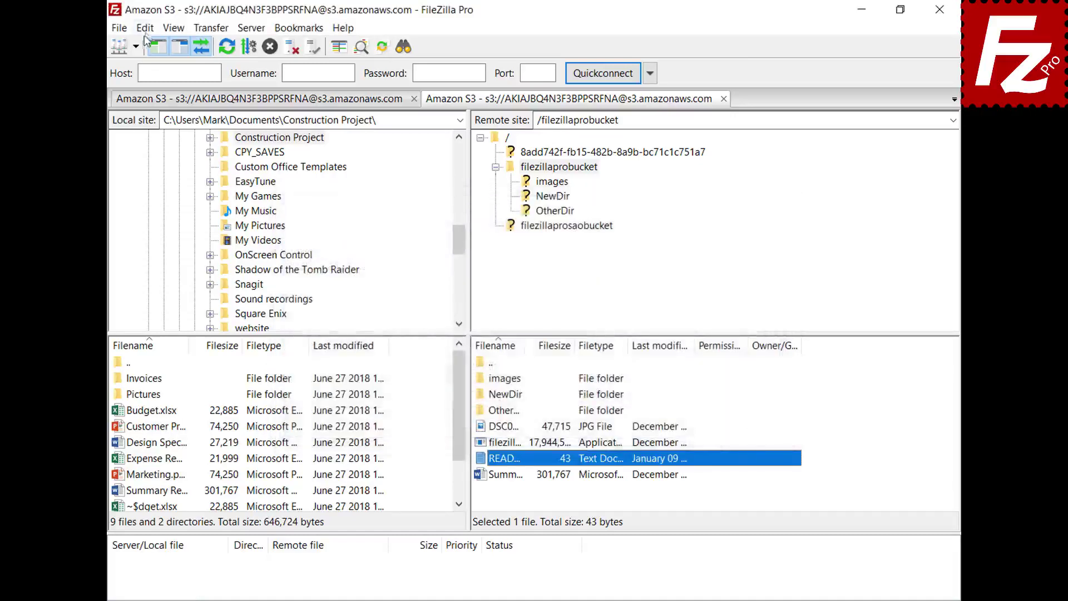
{"action": "left_click", "coordinate": [145, 29]}
- Add a custom filetype association opening jpg files with "C:\Windows\system32\mspaint.exe"
{"action": "left_click", "coordinate": [152, 84]}
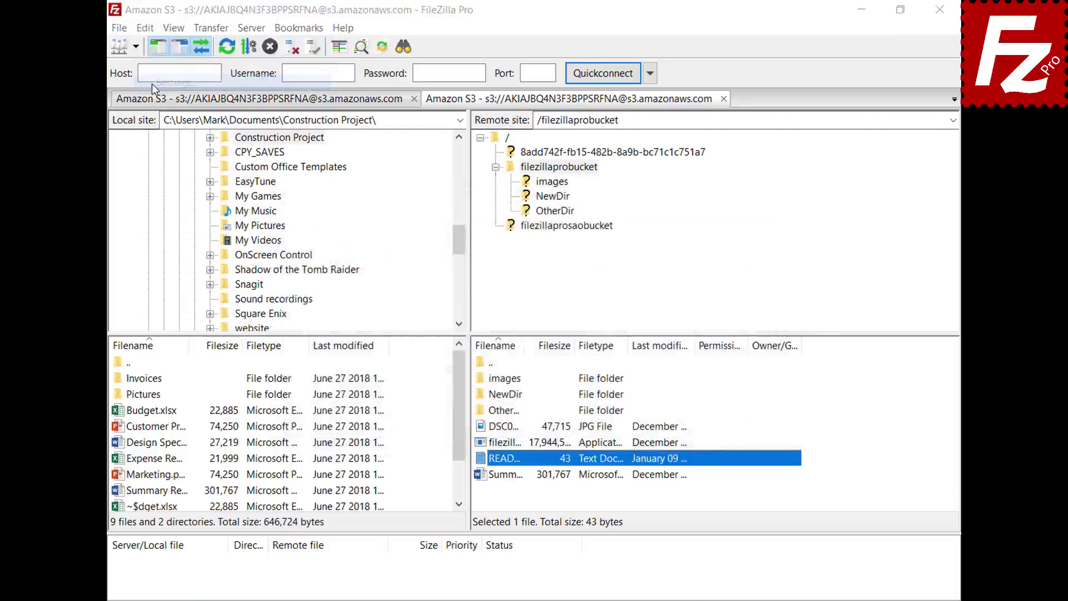
{"action": "left_click_drag", "start_coordinate": [379, 212], "coordinate": [385, 284]}
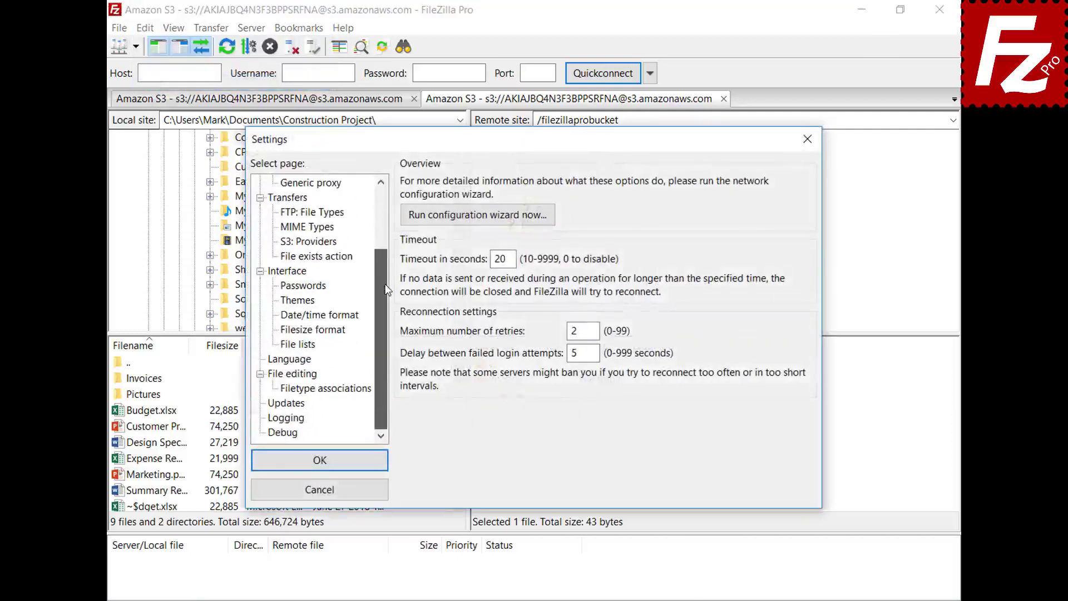
{"action": "left_click", "coordinate": [277, 377]}
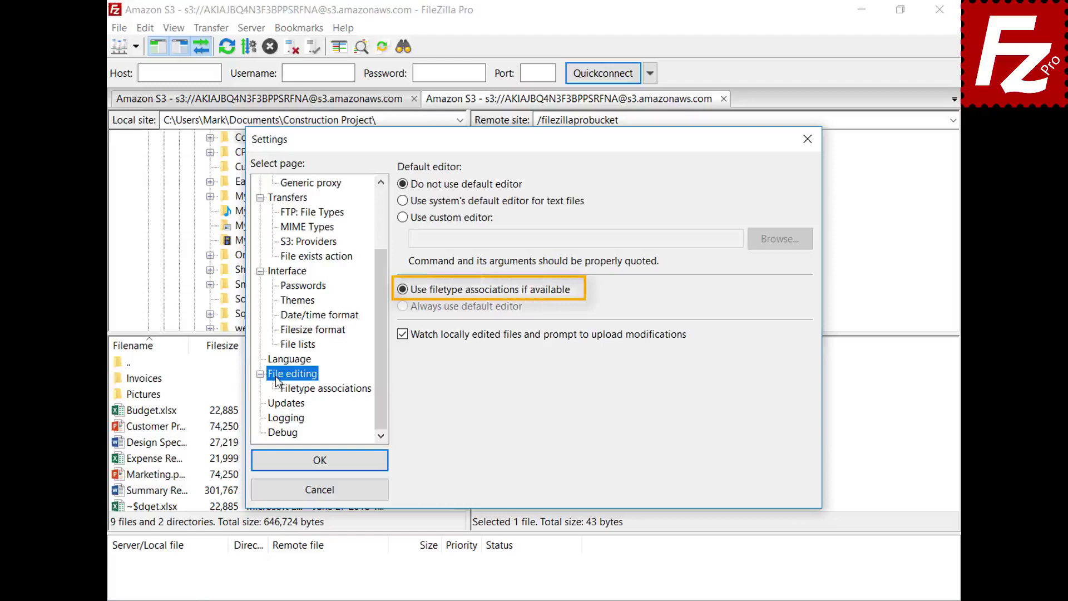
{"action": "left_click", "coordinate": [337, 393]}
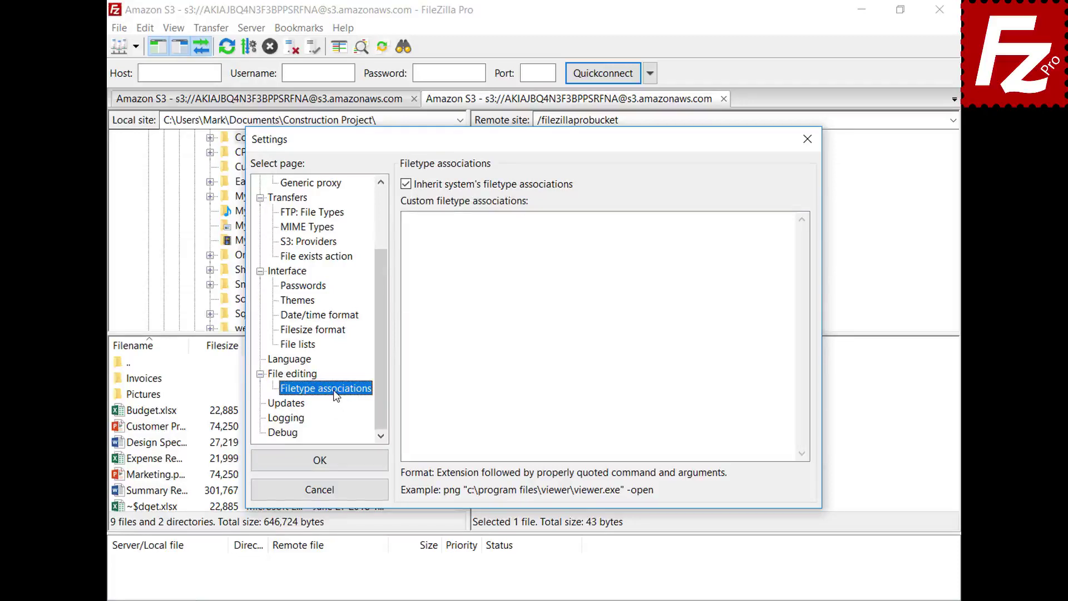
{"action": "left_click", "coordinate": [771, 232]}
{"action": "type", "text": "jpg \"C:\\Windows\\system32\\mspaint.exe\""}
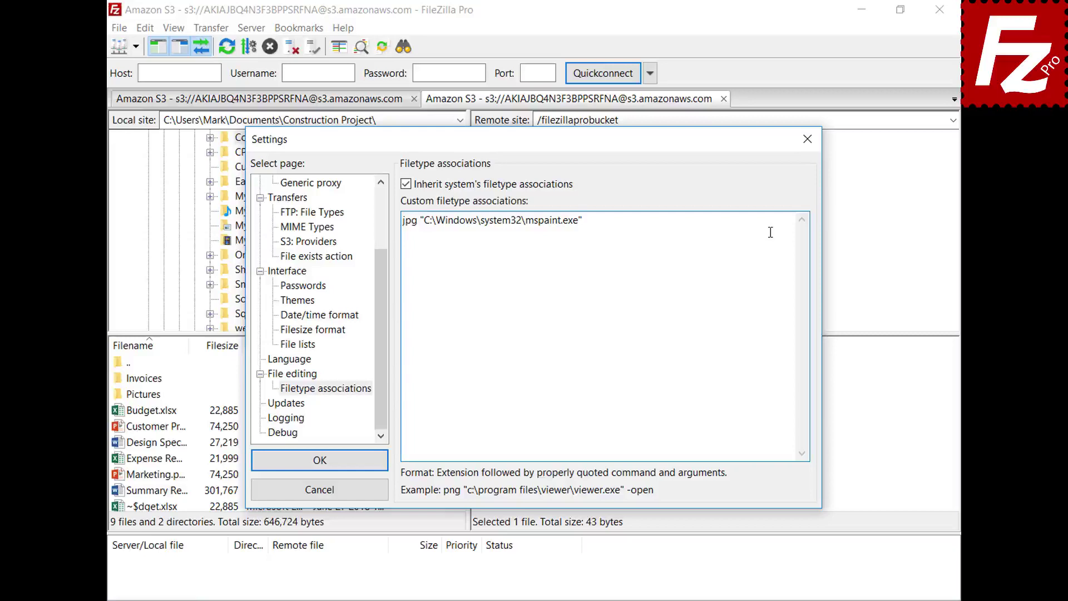
{"action": "left_click", "coordinate": [262, 467]}
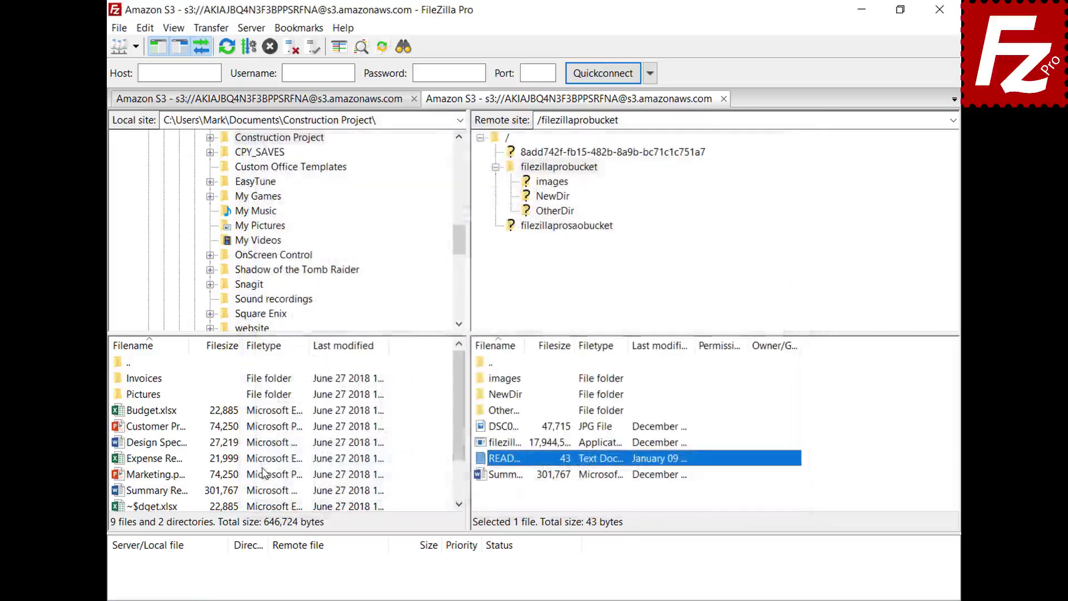
- View the DSC00079 photo from the bucket in Paint, then close it
{"action": "right_click", "coordinate": [479, 426]}
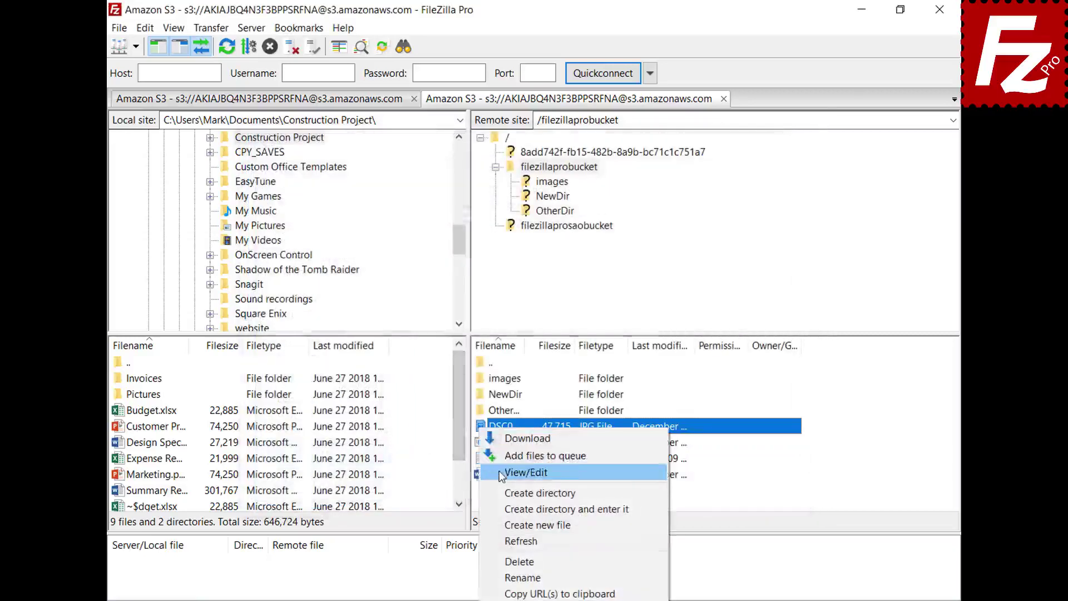
{"action": "left_click", "coordinate": [526, 472]}
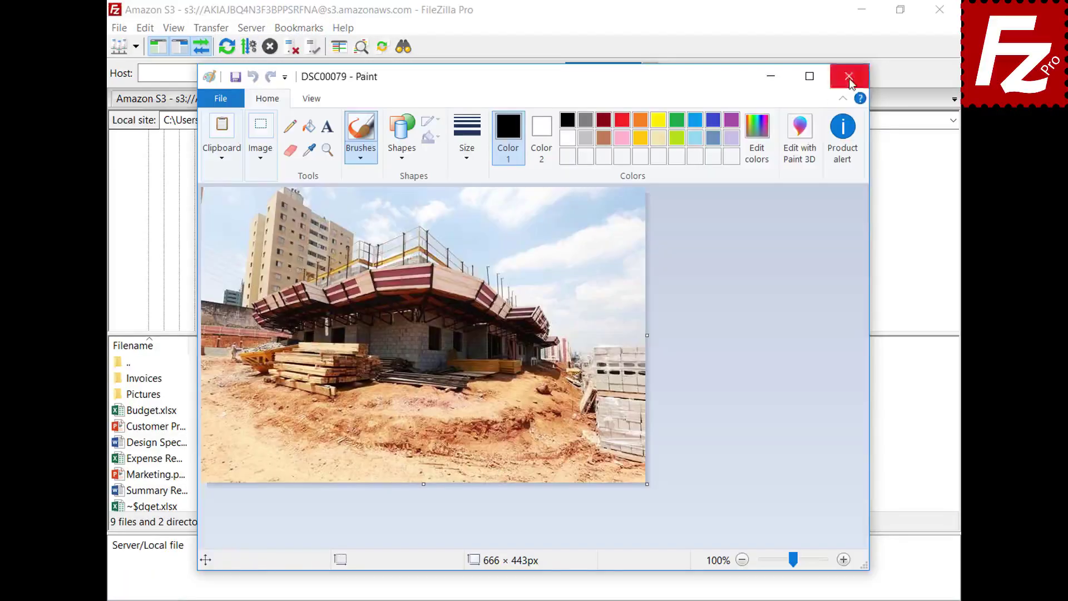
{"action": "left_click", "coordinate": [850, 80]}
- Reopen FileZilla's settings on the File editing page
{"action": "left_click", "coordinate": [145, 28]}
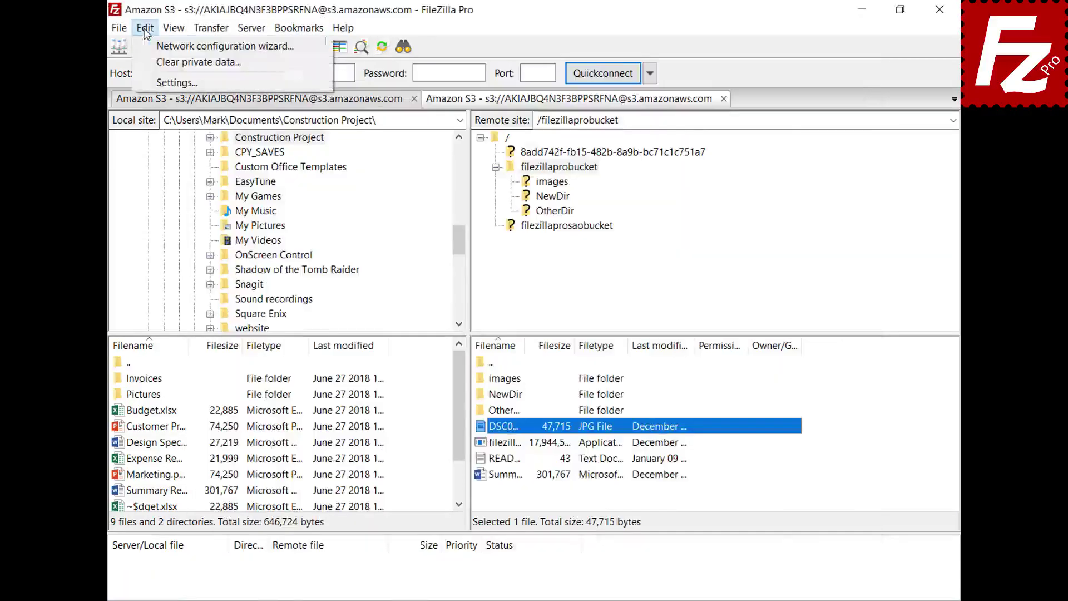
{"action": "left_click", "coordinate": [155, 81]}
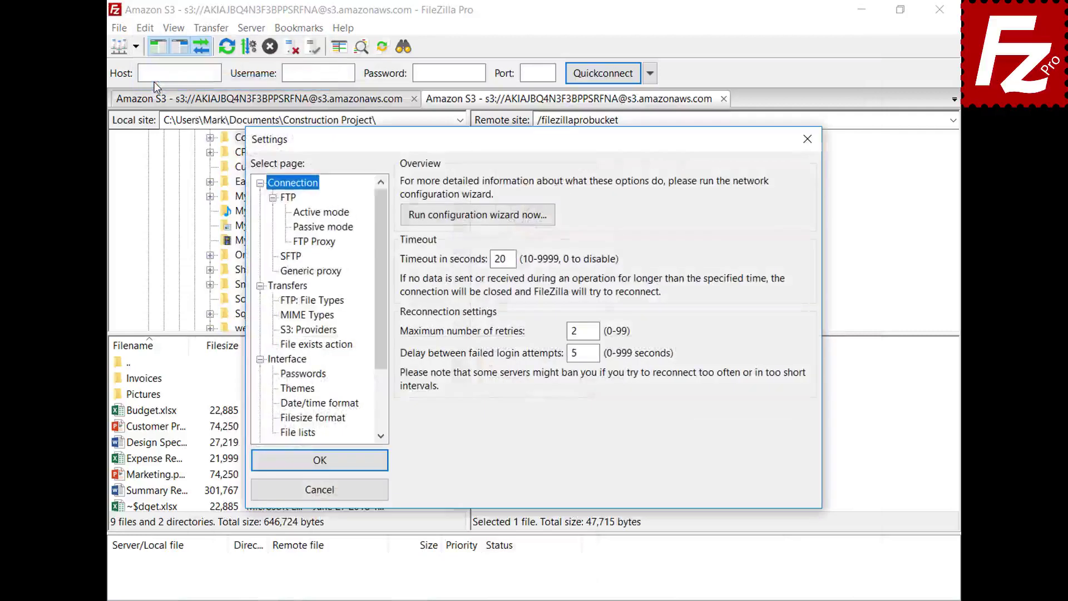
{"action": "left_click_drag", "start_coordinate": [380, 199], "coordinate": [384, 270]}
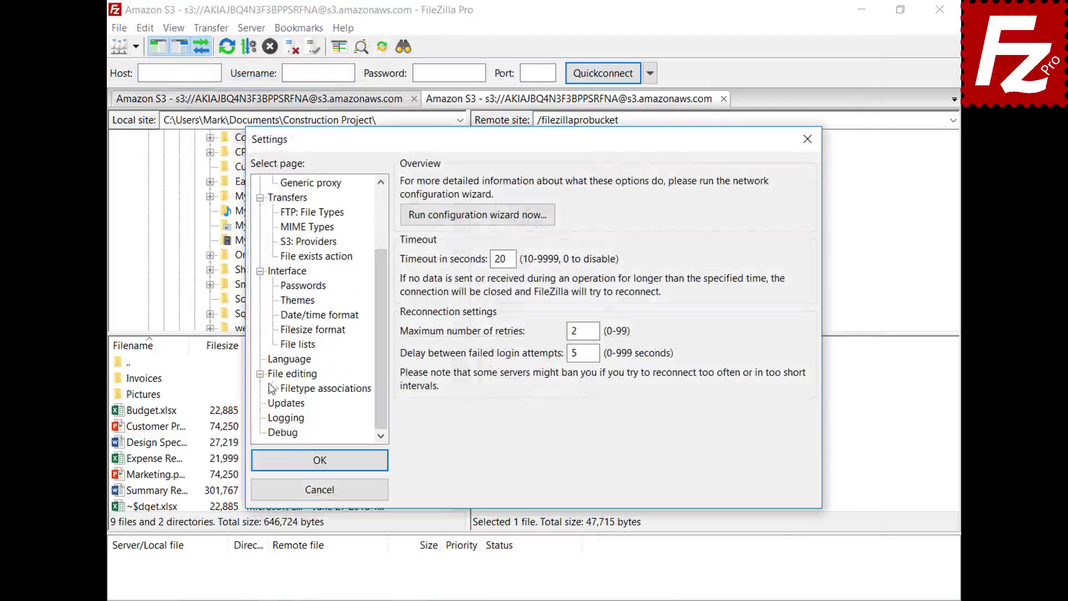
{"action": "left_click", "coordinate": [292, 374]}
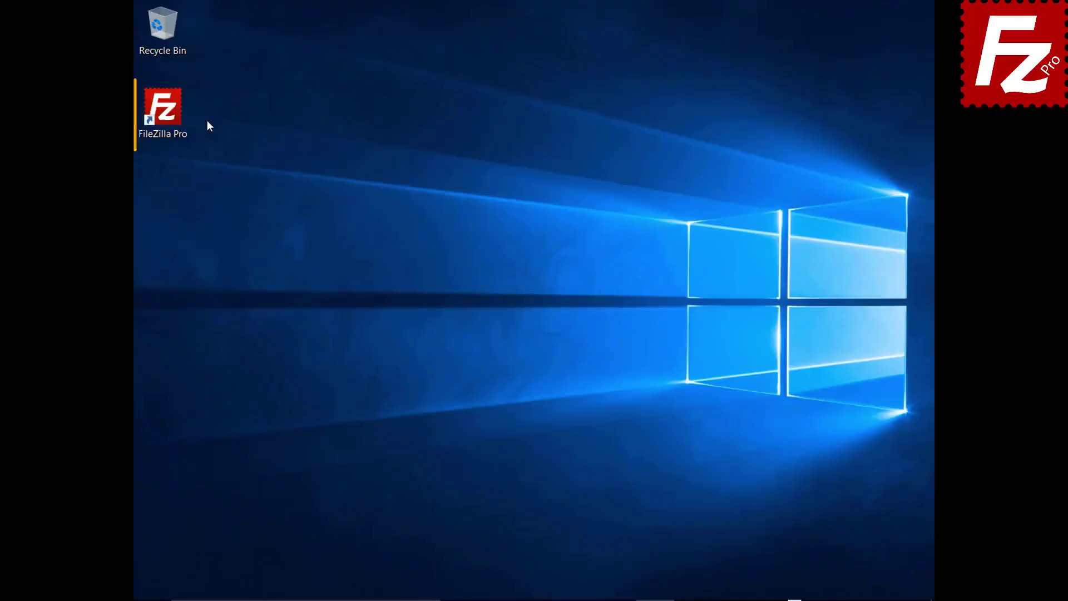
- Relaunch FileZilla Pro from its desktop shortcut
{"action": "double_click", "coordinate": [167, 112]}
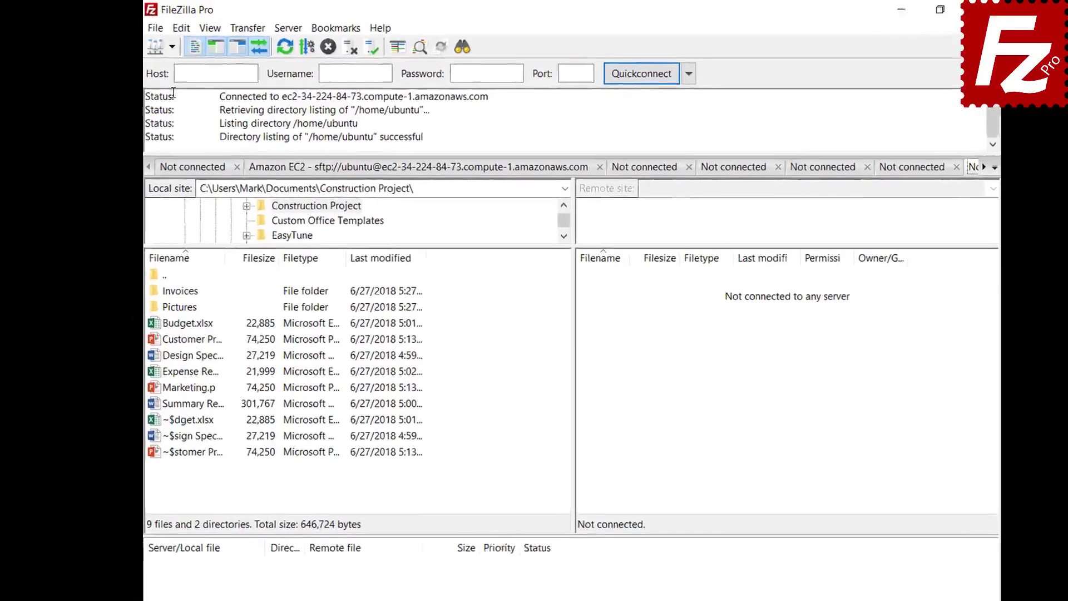
- Connect to the saved FTP site and start a site-specific bookmark named FTP-Pictures
{"action": "left_click", "coordinate": [160, 43]}
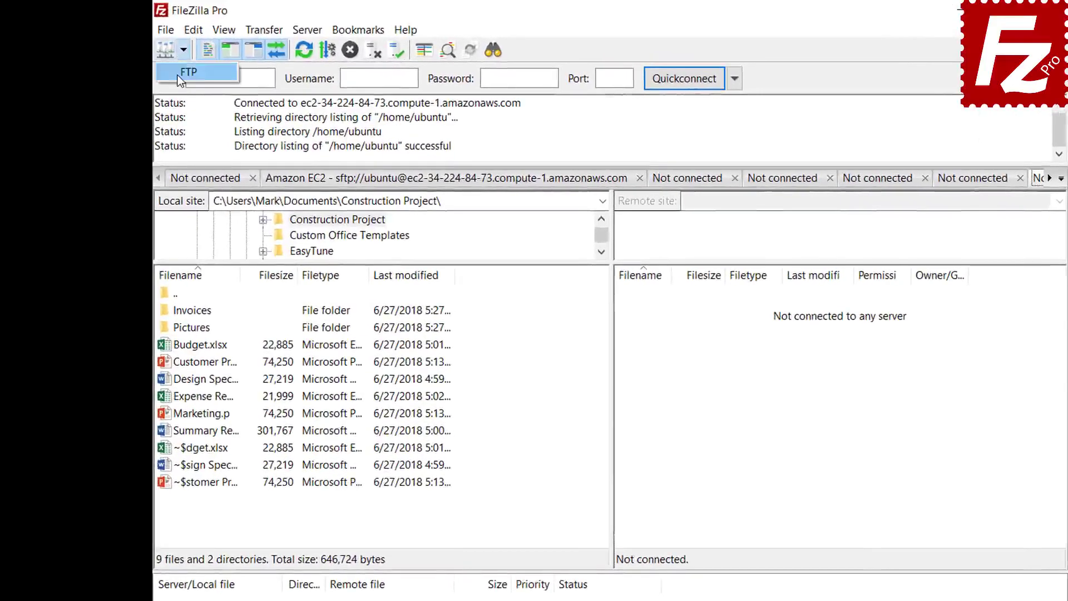
{"action": "left_click", "coordinate": [189, 71]}
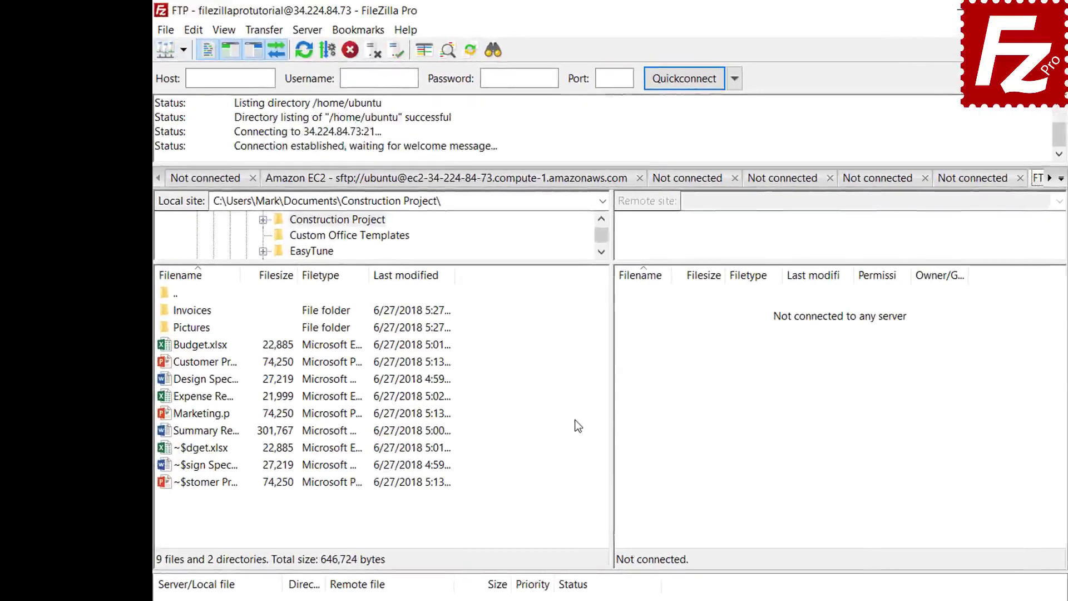
{"action": "left_click", "coordinate": [362, 36]}
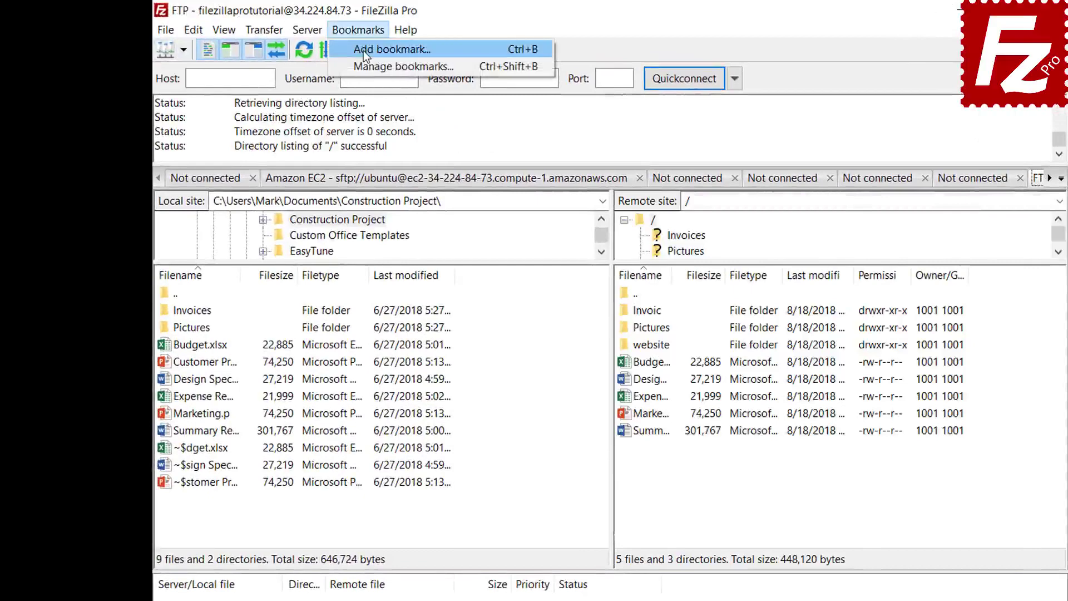
{"action": "left_click", "coordinate": [363, 51]}
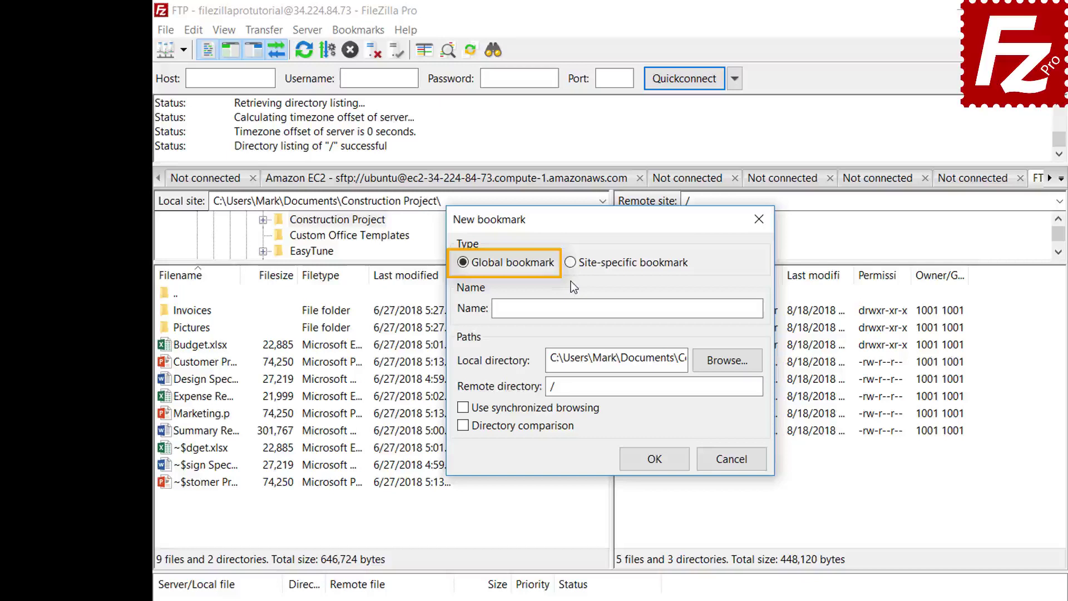
{"action": "left_click", "coordinate": [571, 264]}
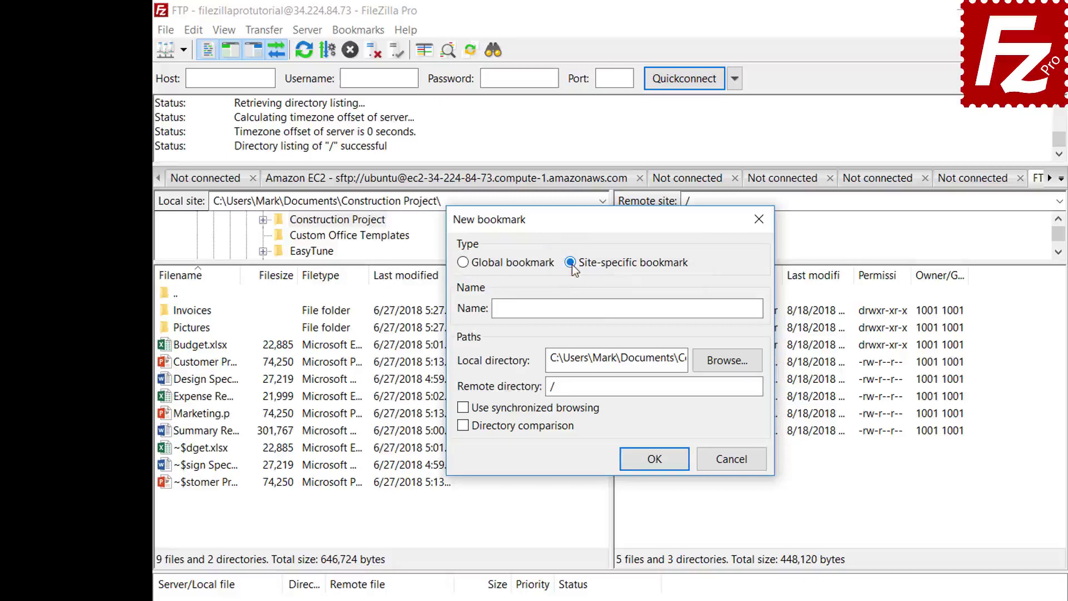
{"action": "left_click", "coordinate": [708, 307]}
{"action": "type", "text": "FTP-Pictures"}
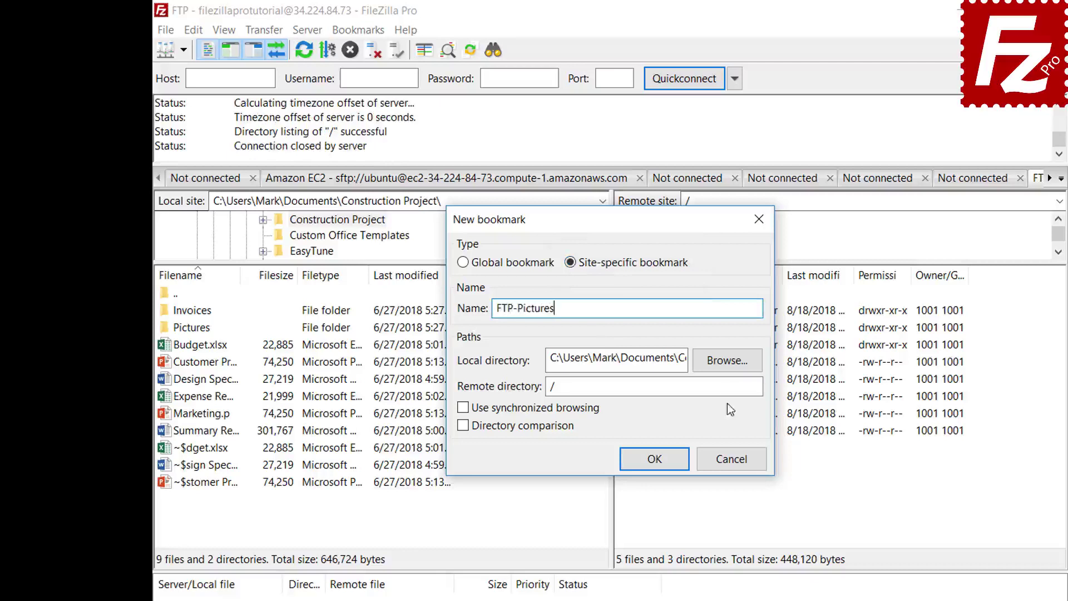
- Set the bookmark's local directory to Pictures and remote directory to /Pictures, then save it
{"action": "left_click", "coordinate": [727, 360]}
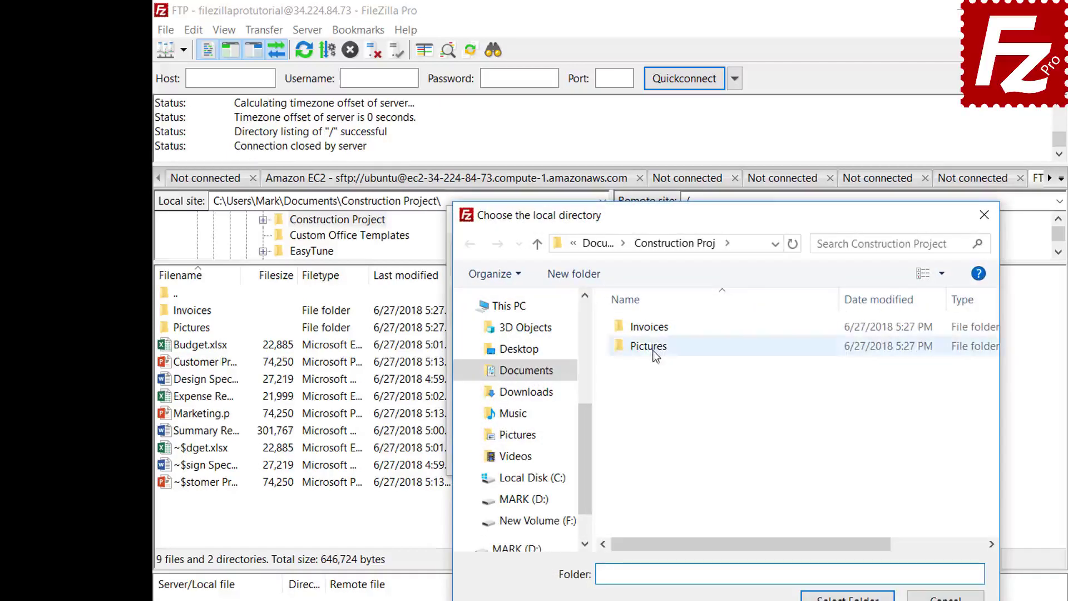
{"action": "double_click", "coordinate": [652, 347]}
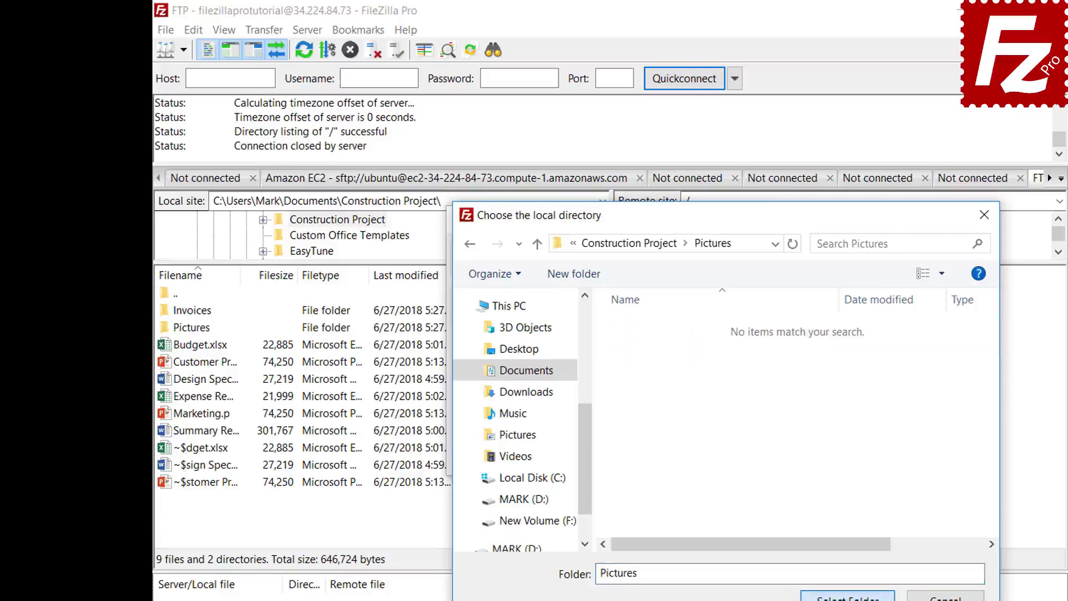
{"action": "left_click", "coordinate": [848, 595]}
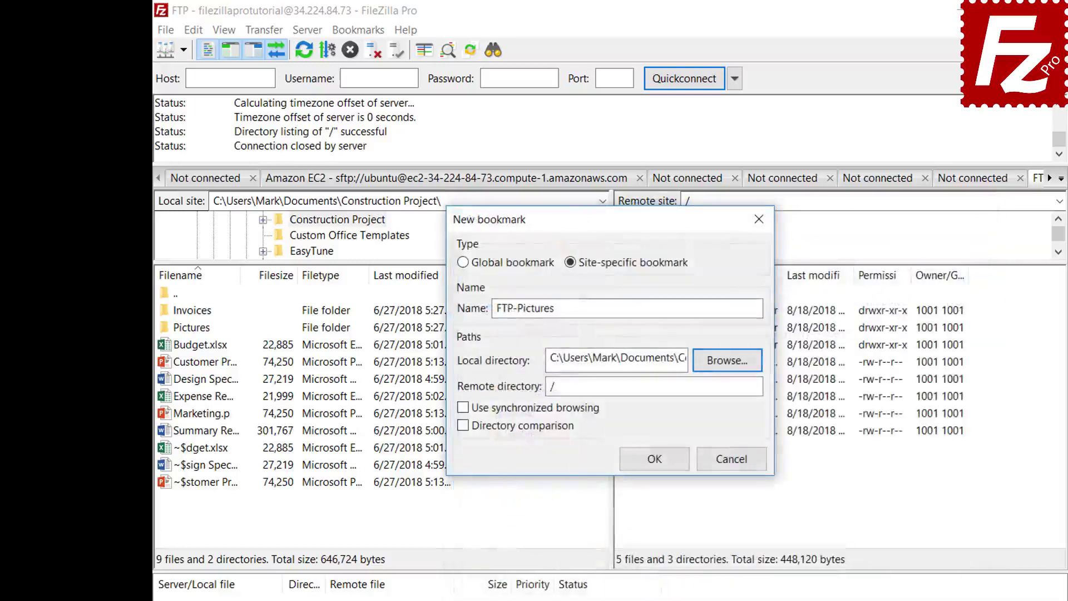
{"action": "left_click", "coordinate": [730, 391]}
{"action": "type", "text": "Pic"}
{"action": "type", "text": "tures"}
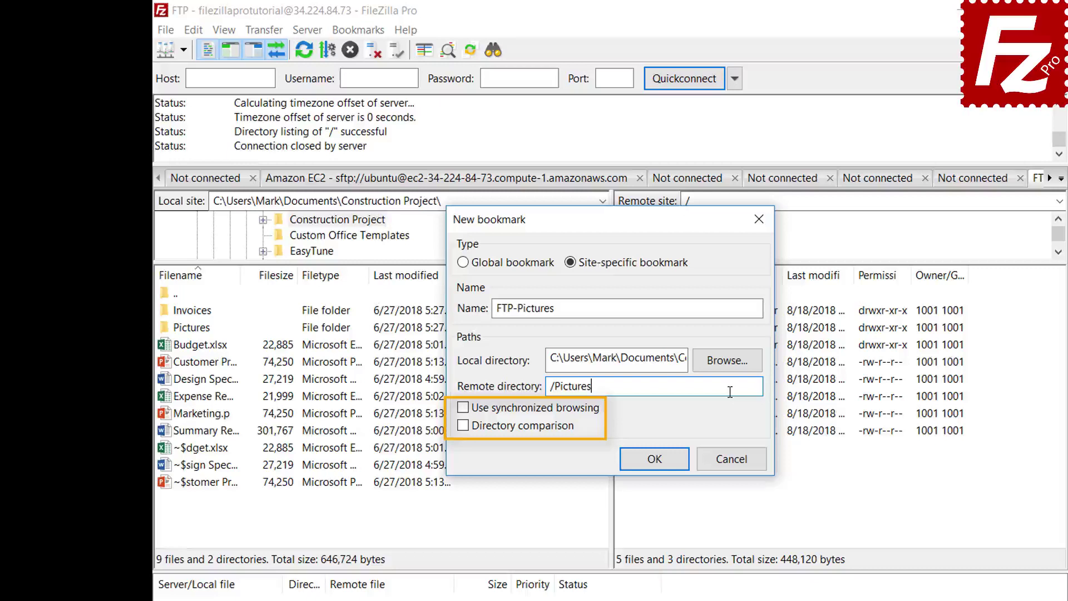
{"action": "left_click", "coordinate": [665, 467]}
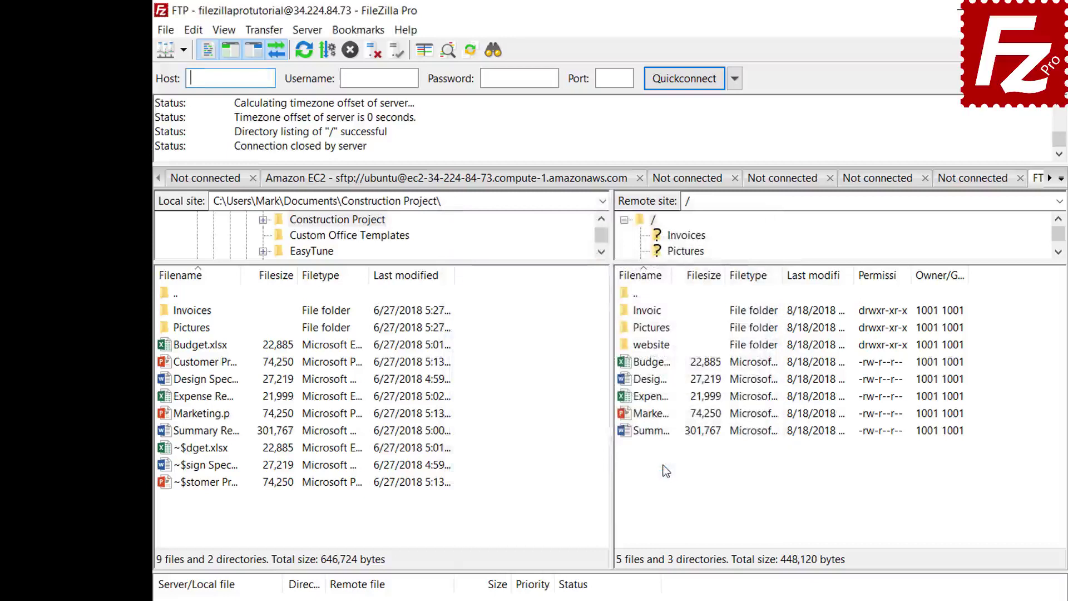
- Jump to the FTP-Pictures bookmark, then disconnect from the server
{"action": "left_click", "coordinate": [358, 29]}
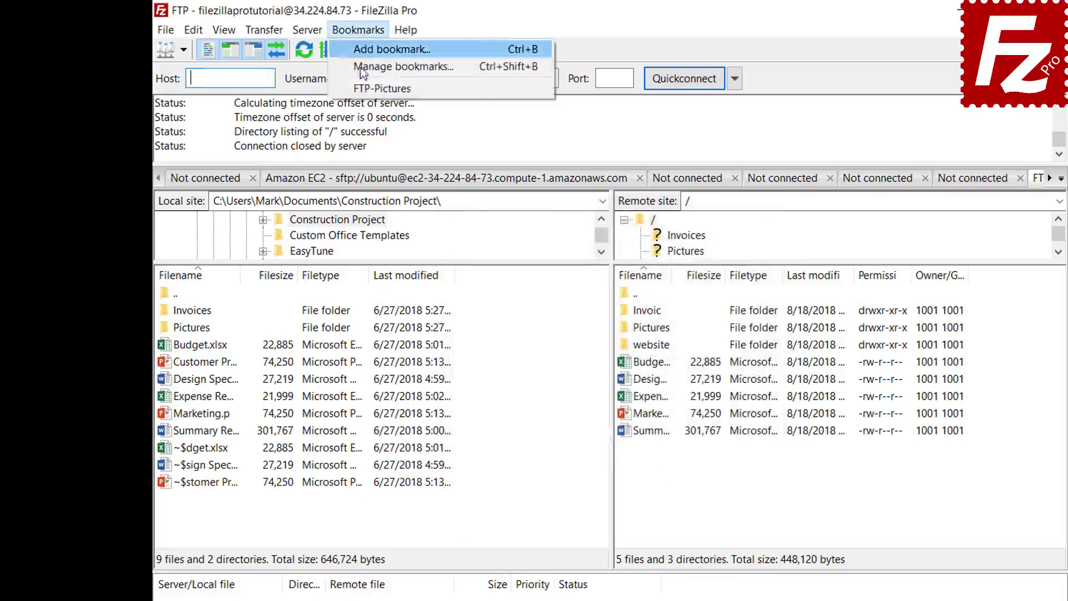
{"action": "left_click", "coordinate": [367, 88]}
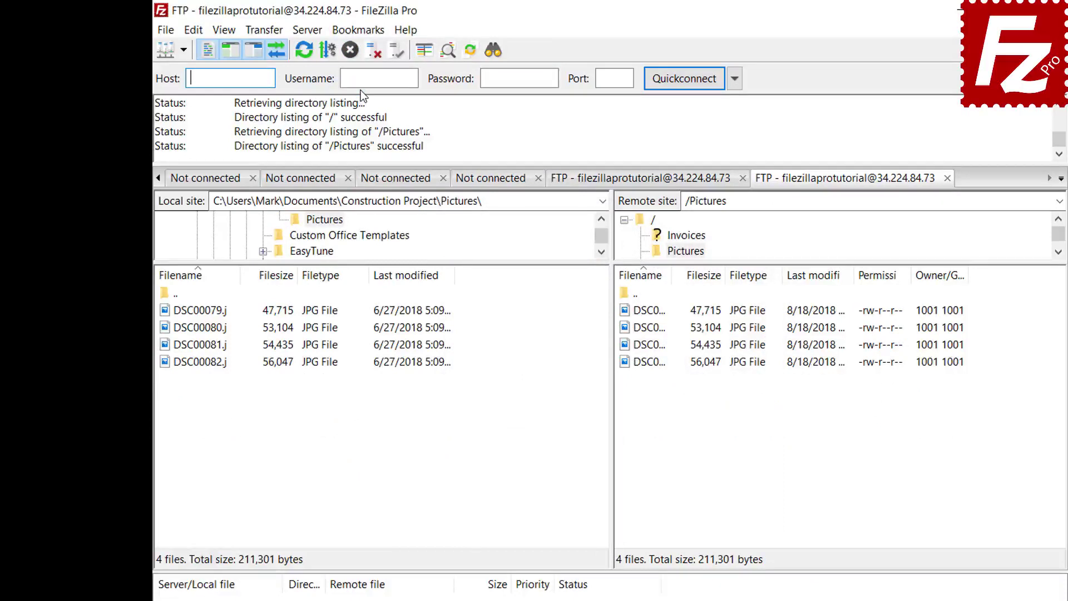
{"action": "left_click", "coordinate": [372, 53]}
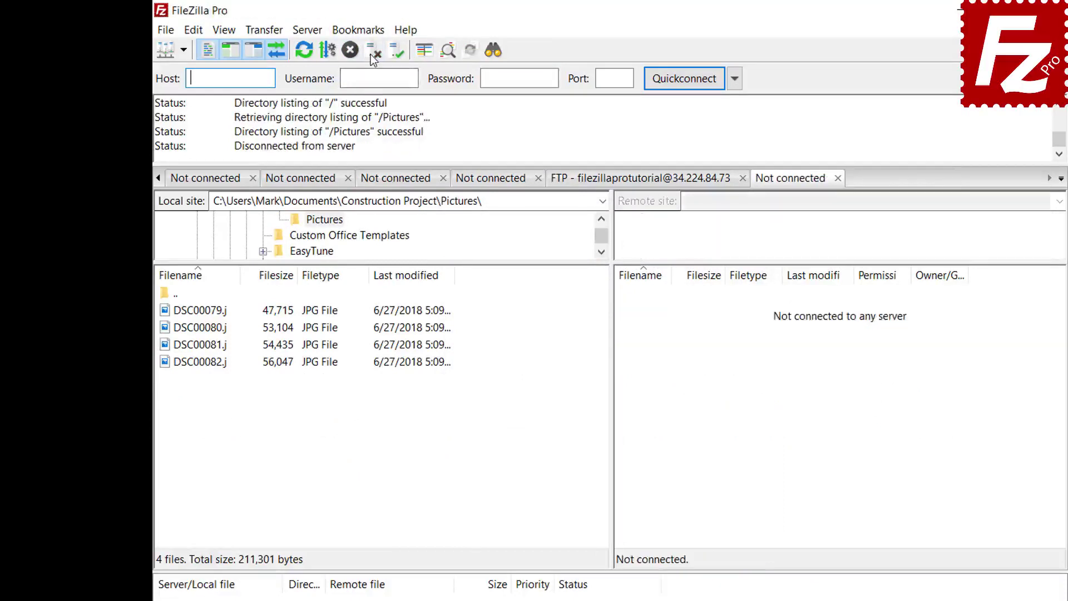
- Connect through FTP-Pictures from the Site Manager, opening local and remote Pictures in a new tab
{"action": "left_click", "coordinate": [166, 31]}
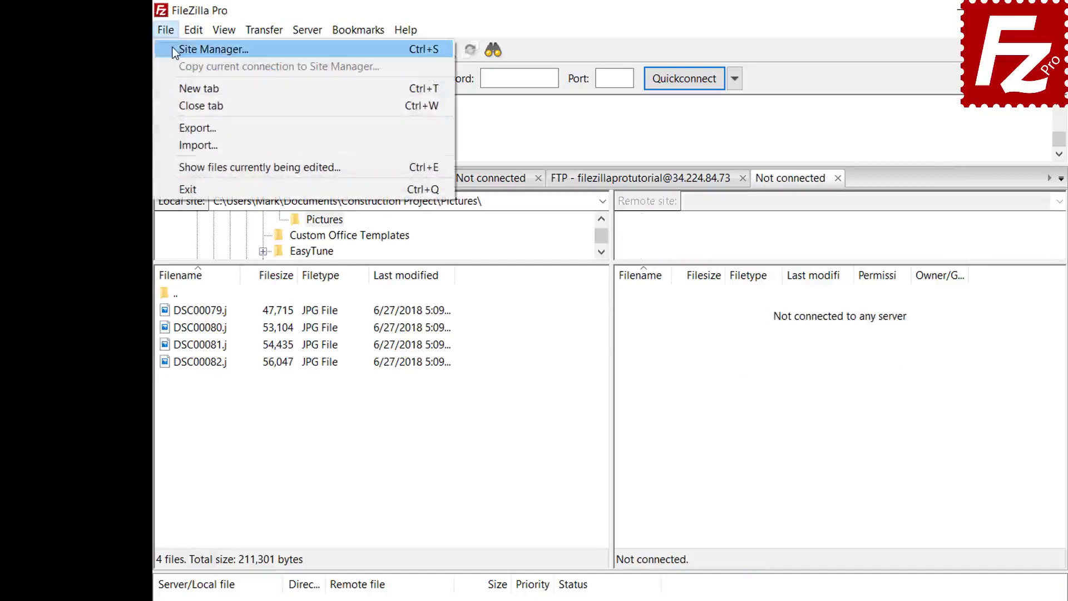
{"action": "left_click", "coordinate": [173, 50]}
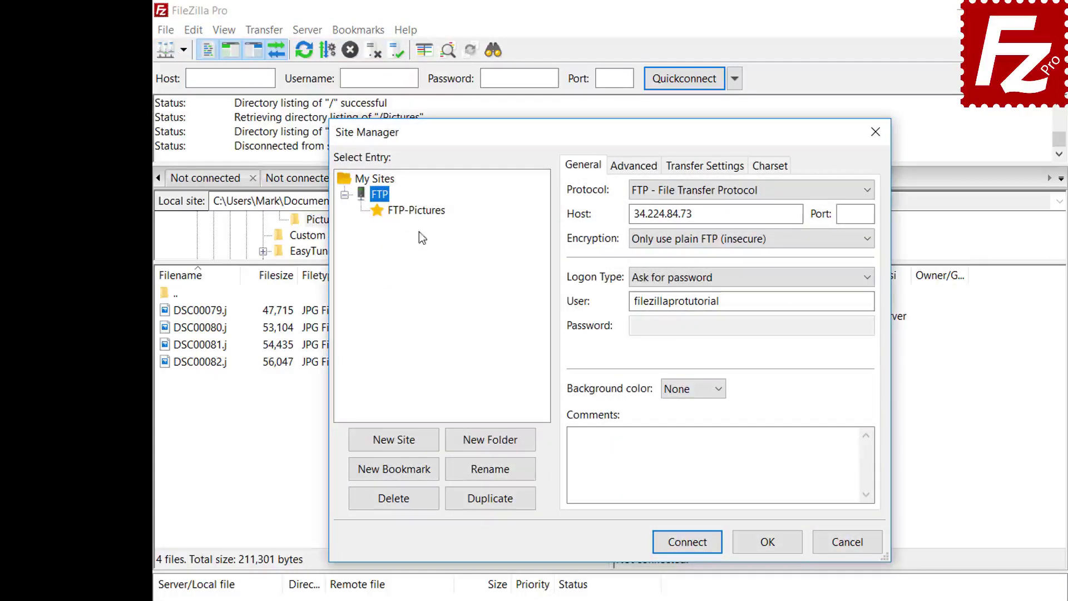
{"action": "left_click", "coordinate": [419, 211]}
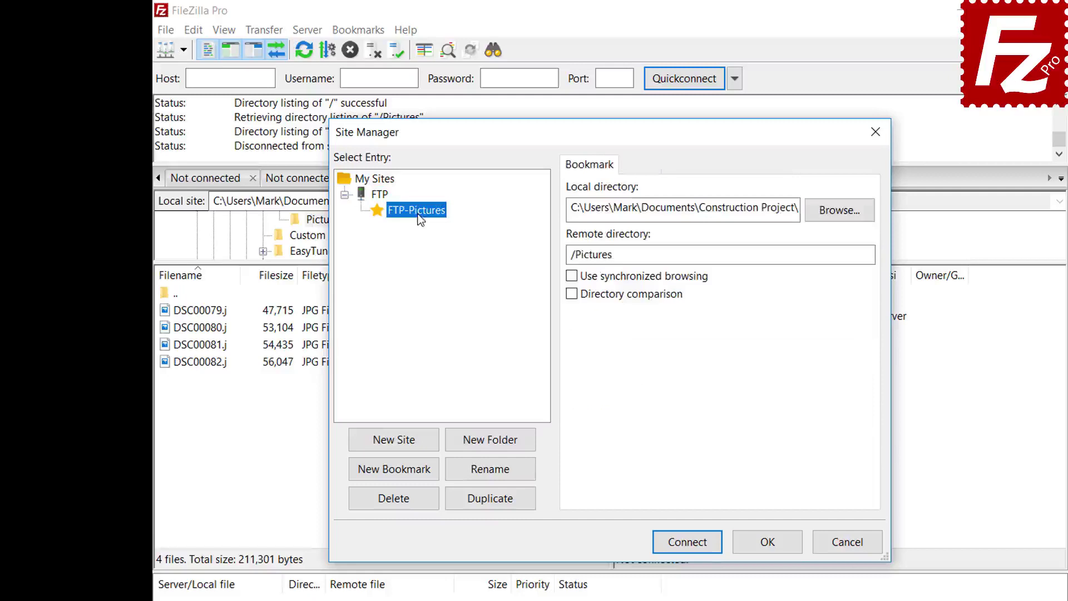
{"action": "left_click", "coordinate": [695, 546]}
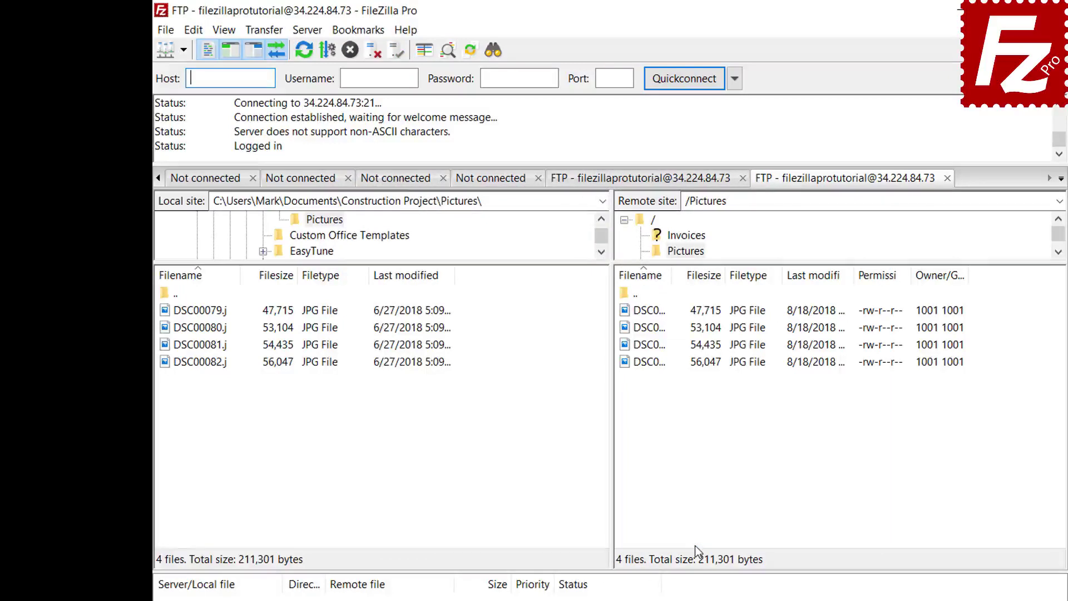
{"action": "left_click", "coordinate": [366, 32]}
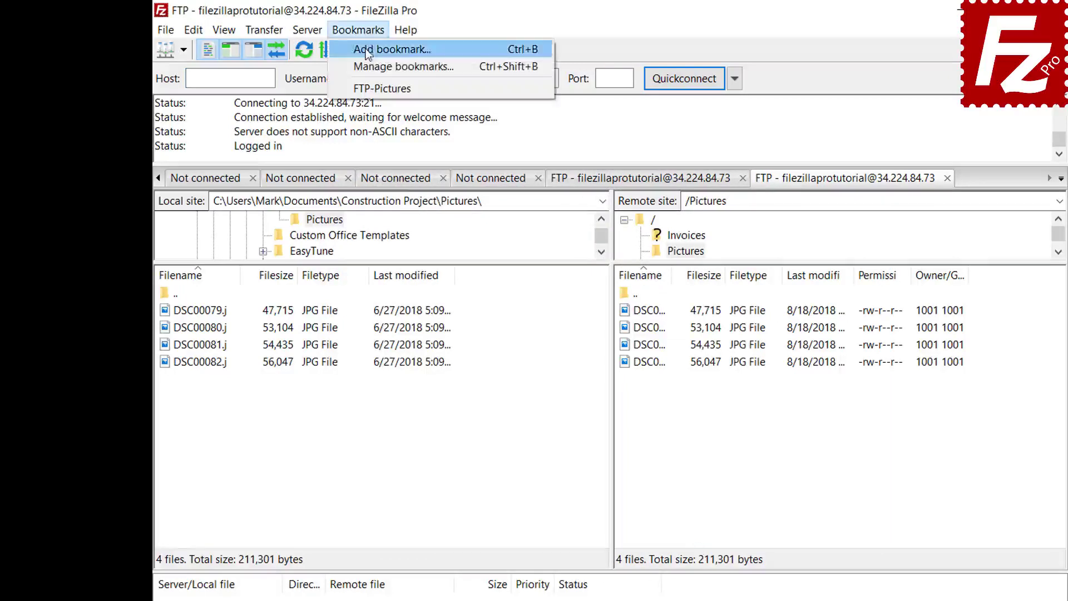
- Review the FTP-Pictures bookmark's local and remote directories in the bookmark manager
{"action": "left_click", "coordinate": [371, 66]}
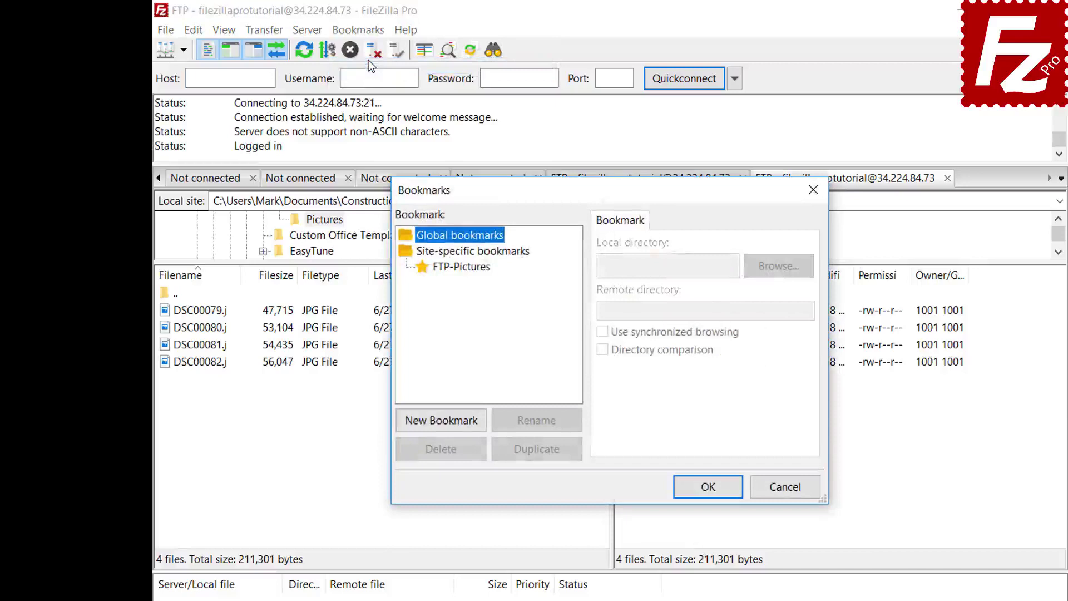
{"action": "left_click", "coordinate": [467, 267]}
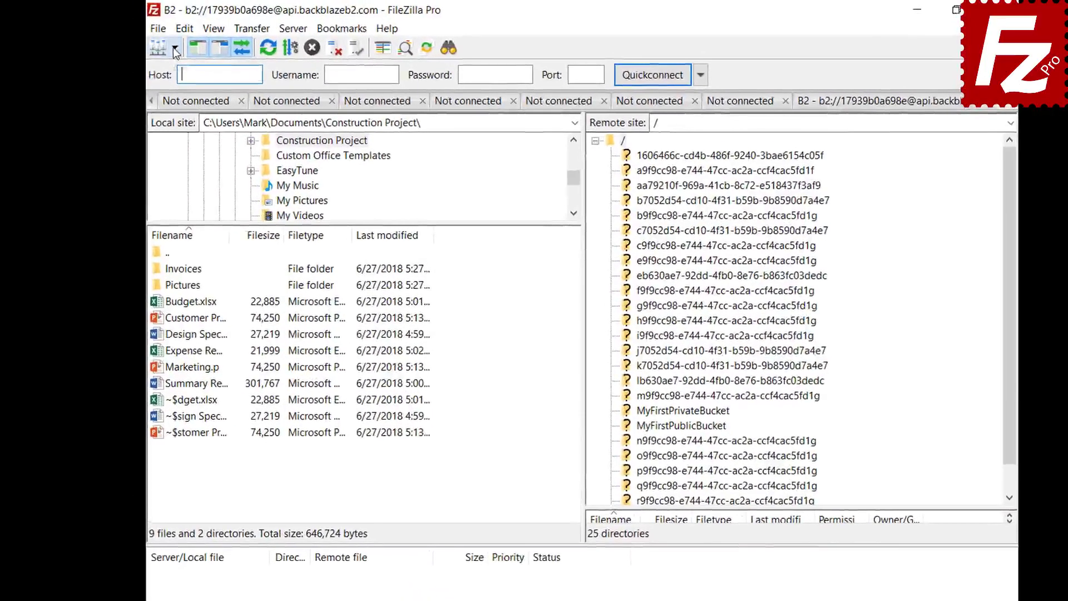
- Connect to the Amazon S3 site and open the Interface page of the settings
{"action": "left_click", "coordinate": [174, 47]}
{"action": "left_click", "coordinate": [175, 68]}
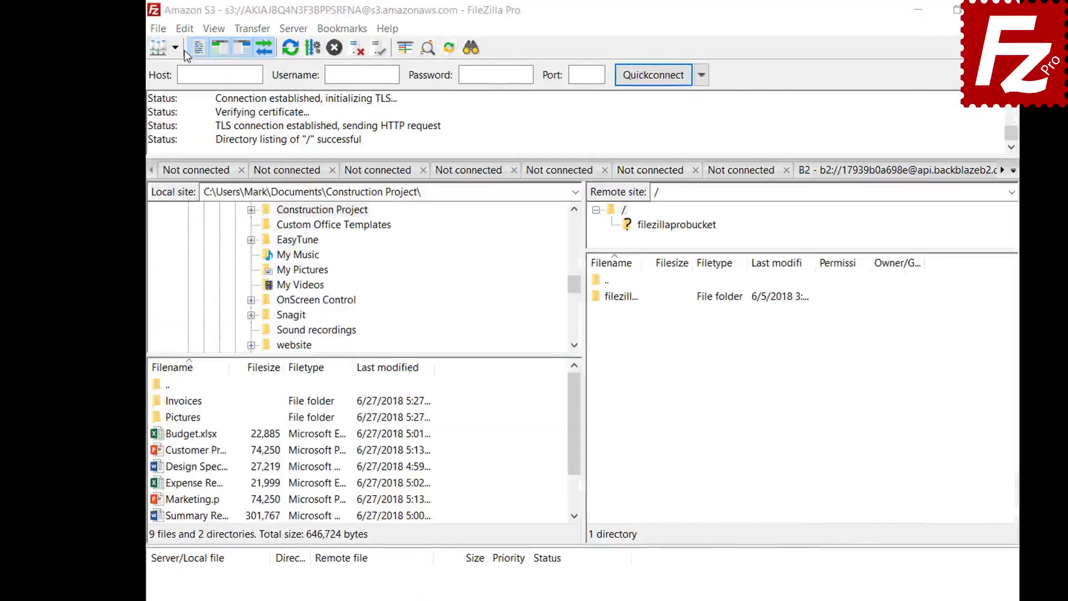
{"action": "left_click", "coordinate": [185, 28]}
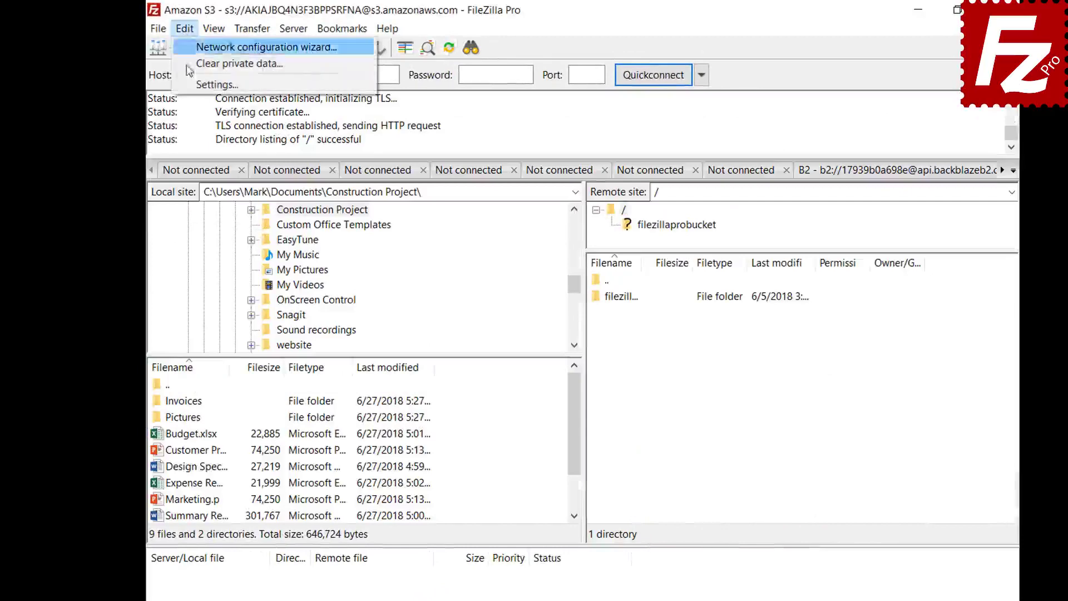
{"action": "left_click", "coordinate": [187, 88]}
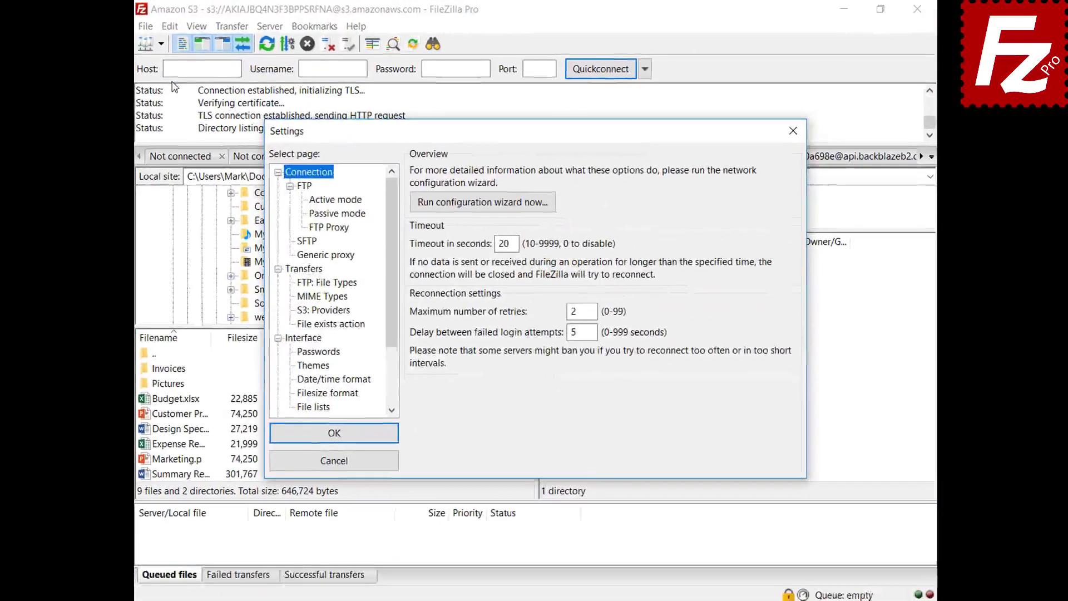
{"action": "left_click", "coordinate": [302, 337]}
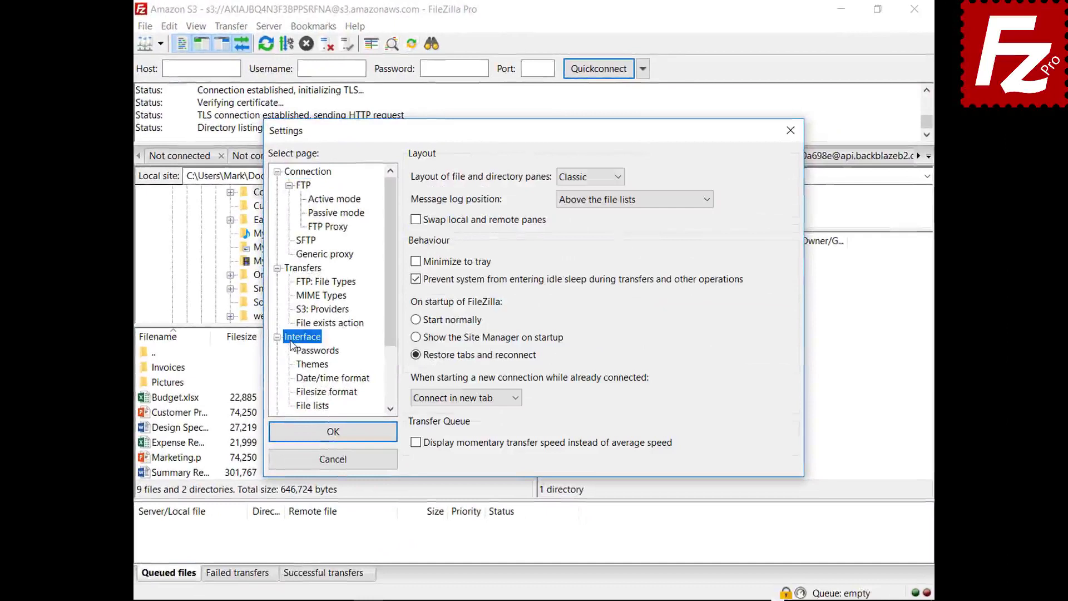
- Try the Explorer and Widescreen pane layouts, checking each in the main window
{"action": "left_click", "coordinate": [589, 178]}
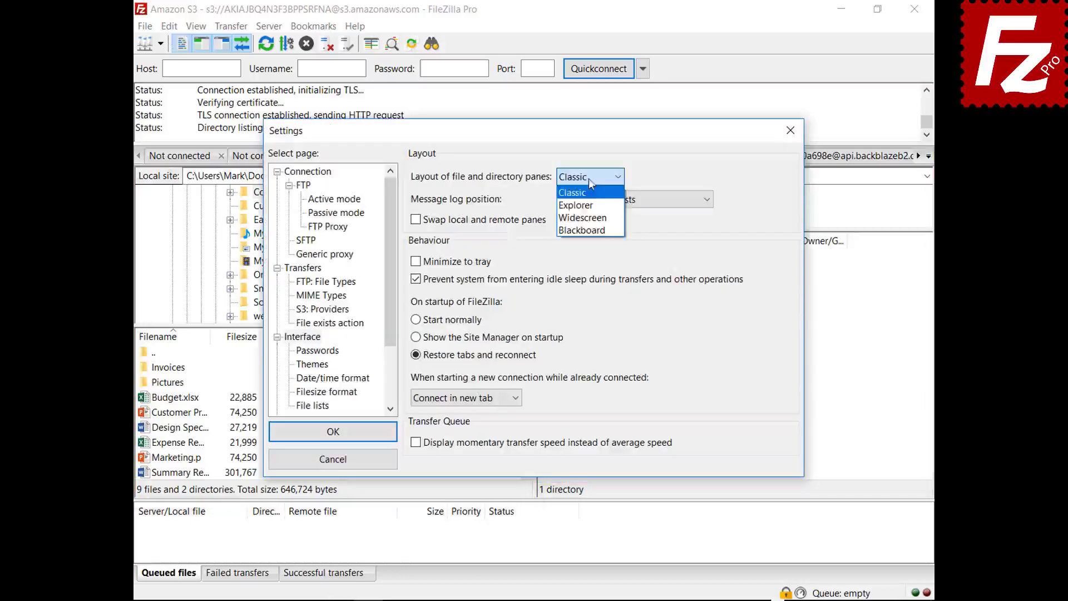
{"action": "left_click", "coordinate": [589, 200]}
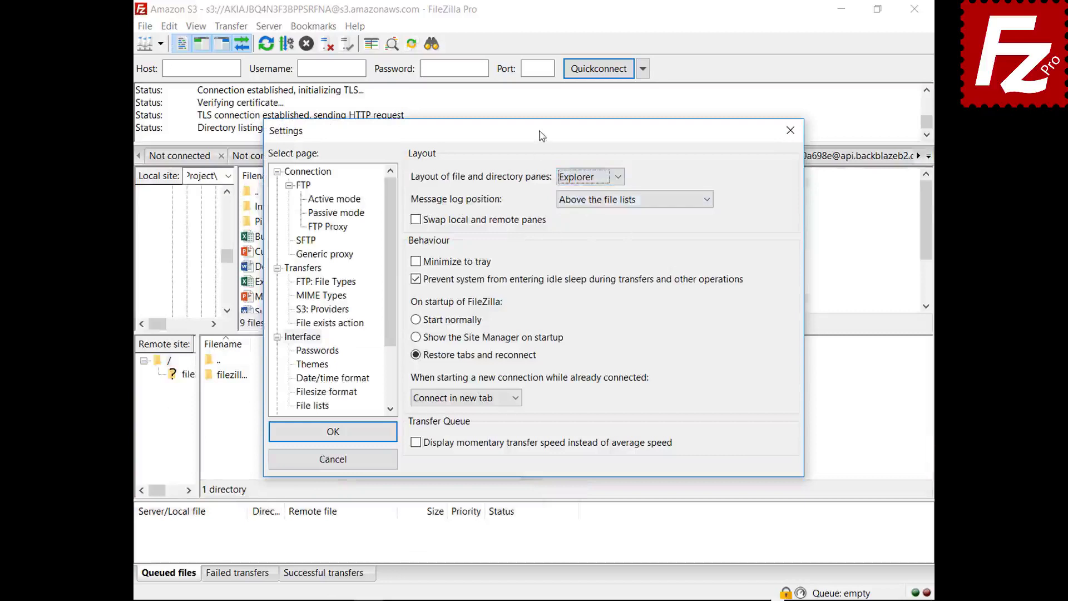
{"action": "left_click_drag", "start_coordinate": [543, 137], "coordinate": [561, 600]}
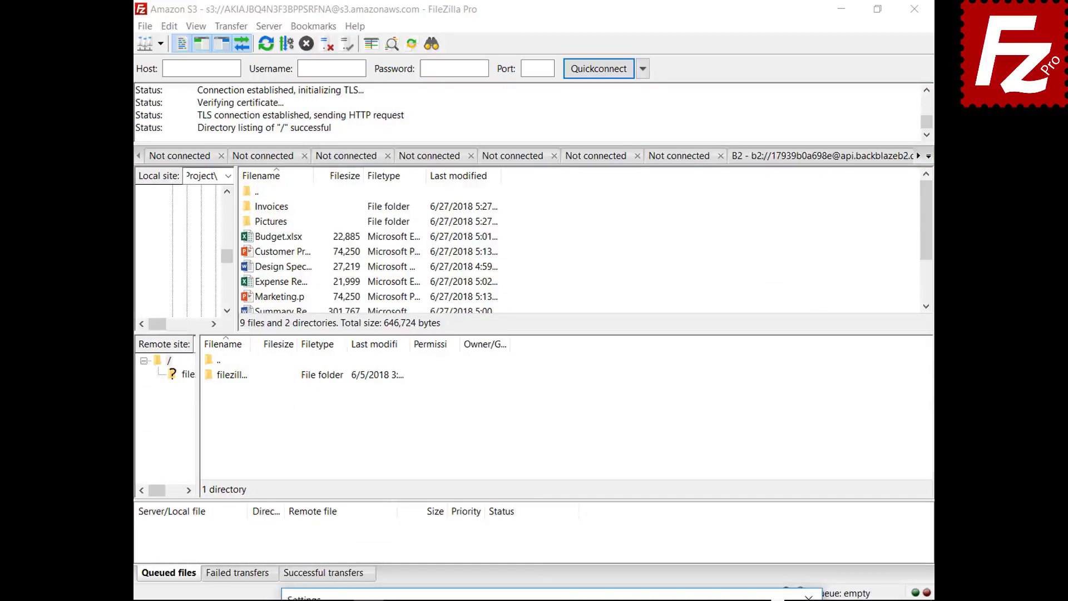
{"action": "left_click_drag", "start_coordinate": [561, 596], "coordinate": [533, 131]}
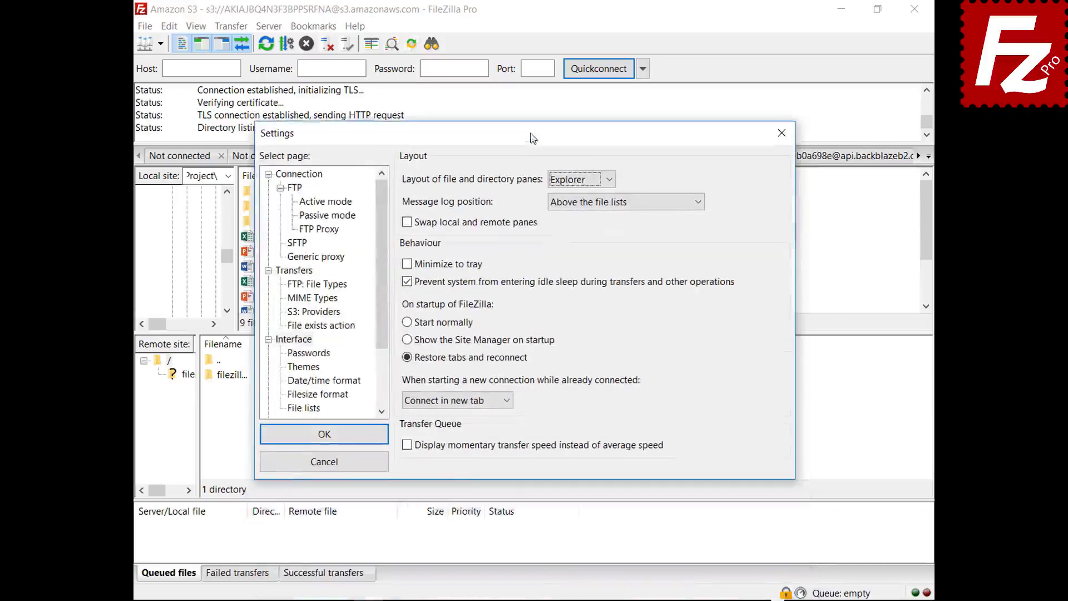
{"action": "left_click", "coordinate": [578, 178]}
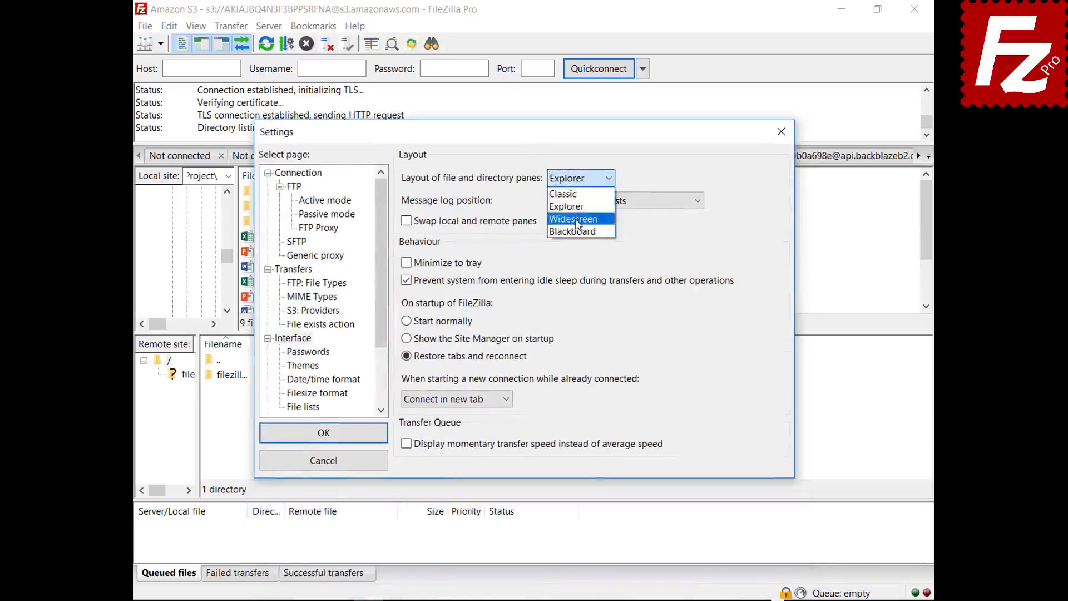
{"action": "left_click", "coordinate": [578, 219]}
{"action": "mouse_move", "coordinate": [538, 143]}
{"action": "left_mouse_down"}
{"action": "mouse_move", "coordinate": [566, 600]}
{"action": "mouse_move", "coordinate": [530, 148]}
{"action": "left_mouse_up"}
- Try the Blackboard pane layout, then return to Classic and view message log position choices
{"action": "left_click", "coordinate": [574, 189]}
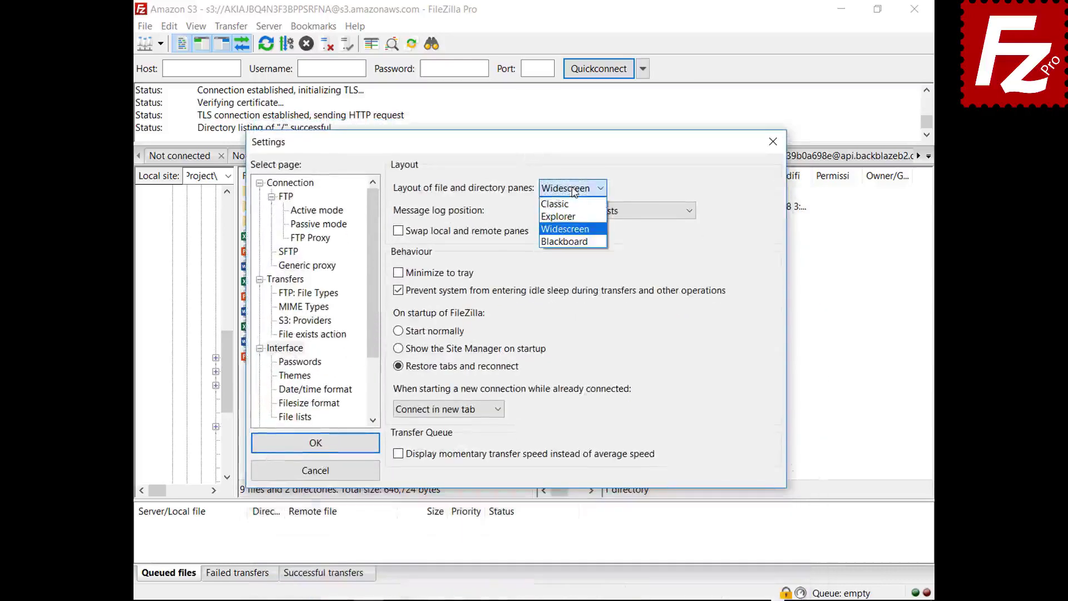
{"action": "left_click", "coordinate": [564, 242]}
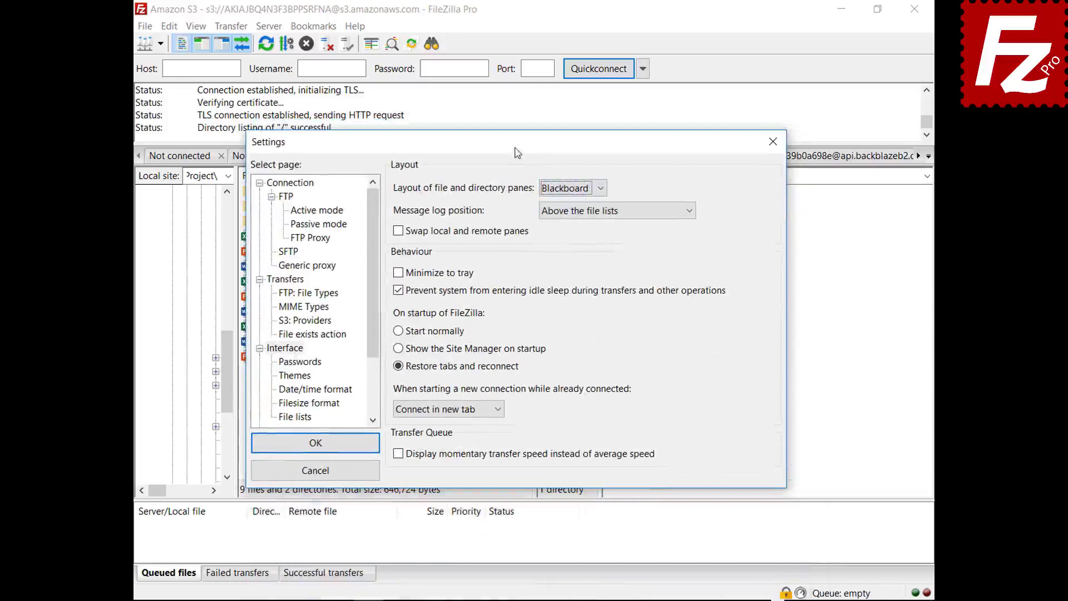
{"action": "left_click_drag", "start_coordinate": [518, 151], "coordinate": [519, 600]}
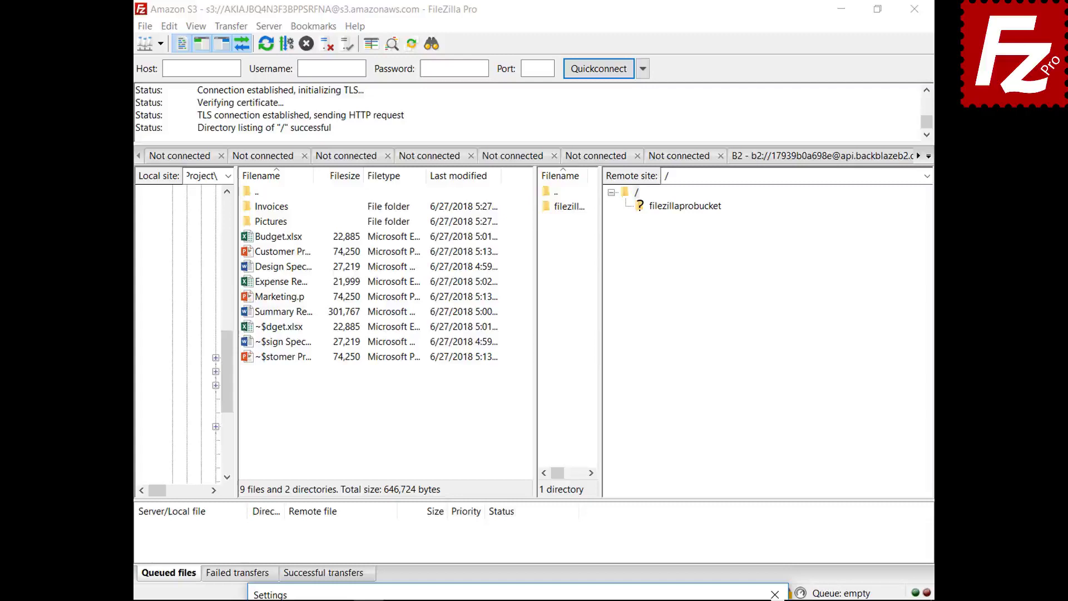
{"action": "left_click_drag", "start_coordinate": [520, 596], "coordinate": [491, 158]}
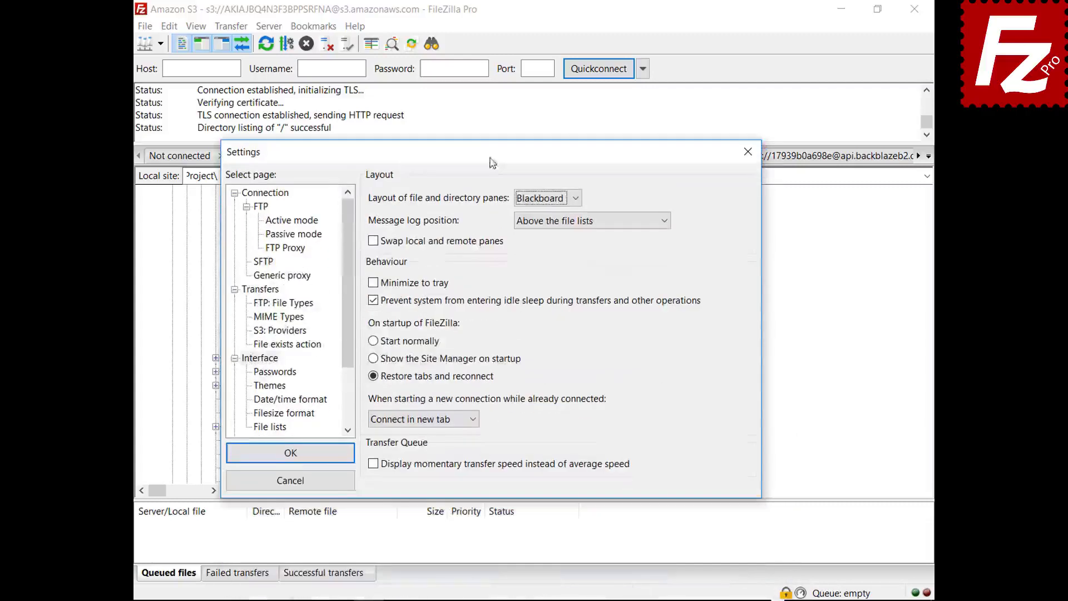
{"action": "left_click", "coordinate": [546, 198]}
{"action": "left_click", "coordinate": [543, 214]}
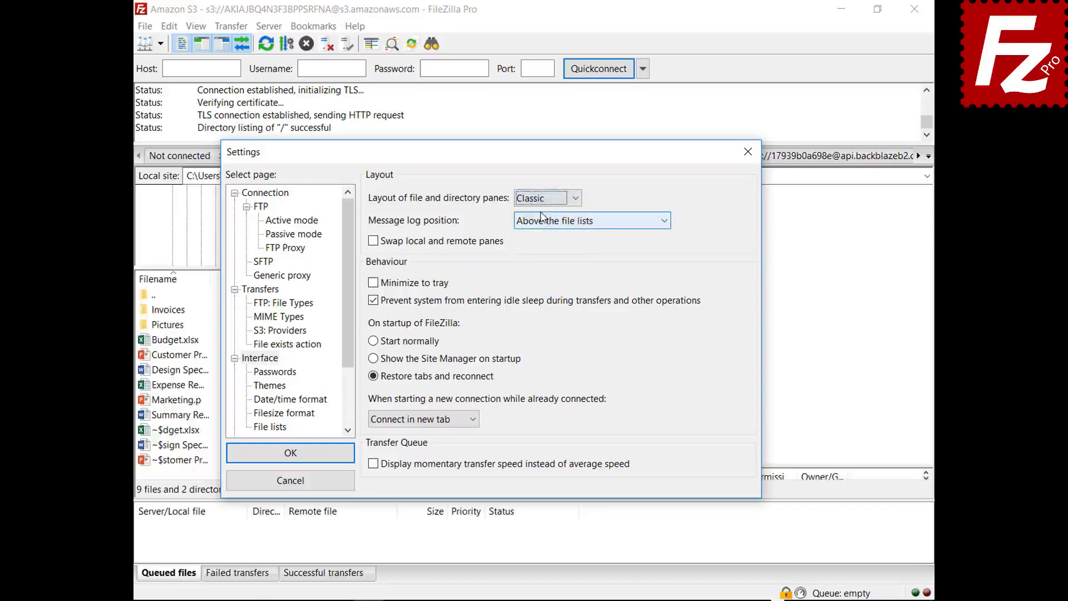
{"action": "left_click", "coordinate": [574, 222]}
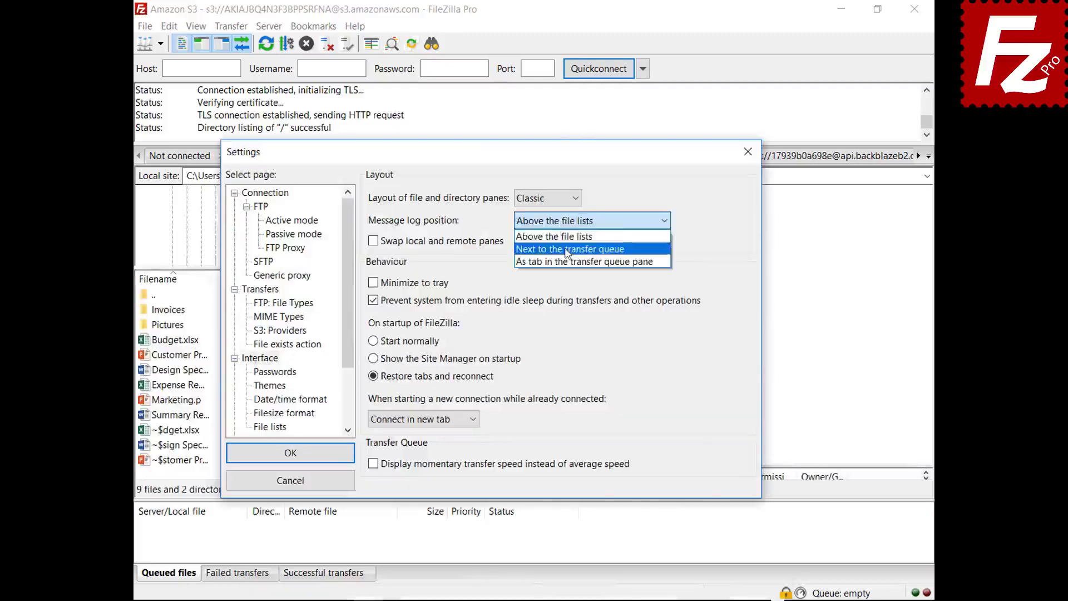
- Dock the message log as a tab beside the transfer queue and enable Minimize to tray
{"action": "left_click", "coordinate": [566, 243]}
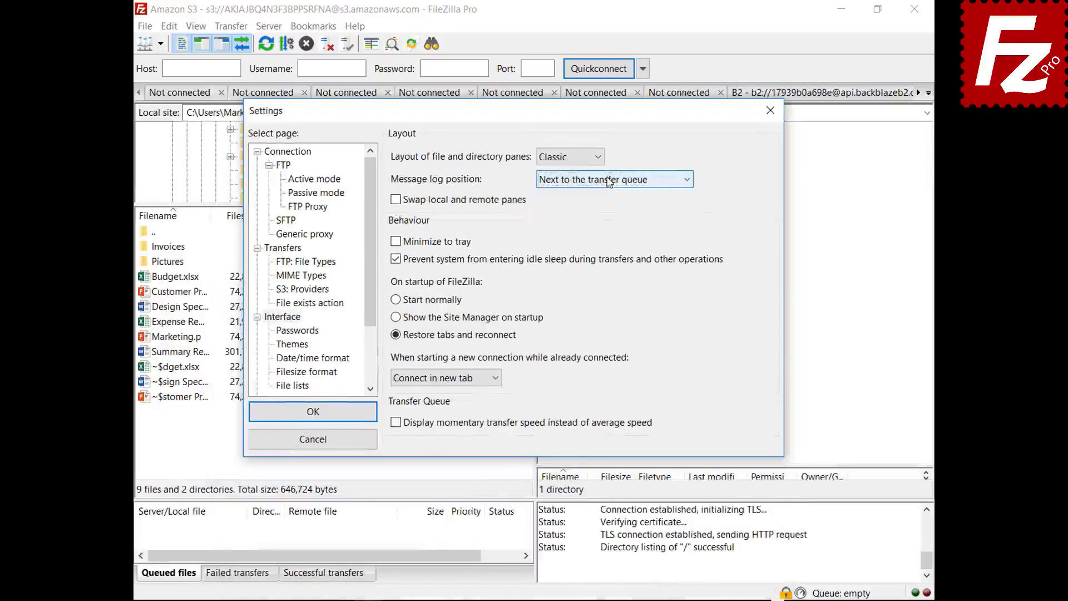
{"action": "left_click", "coordinate": [612, 179]}
{"action": "left_click", "coordinate": [604, 220]}
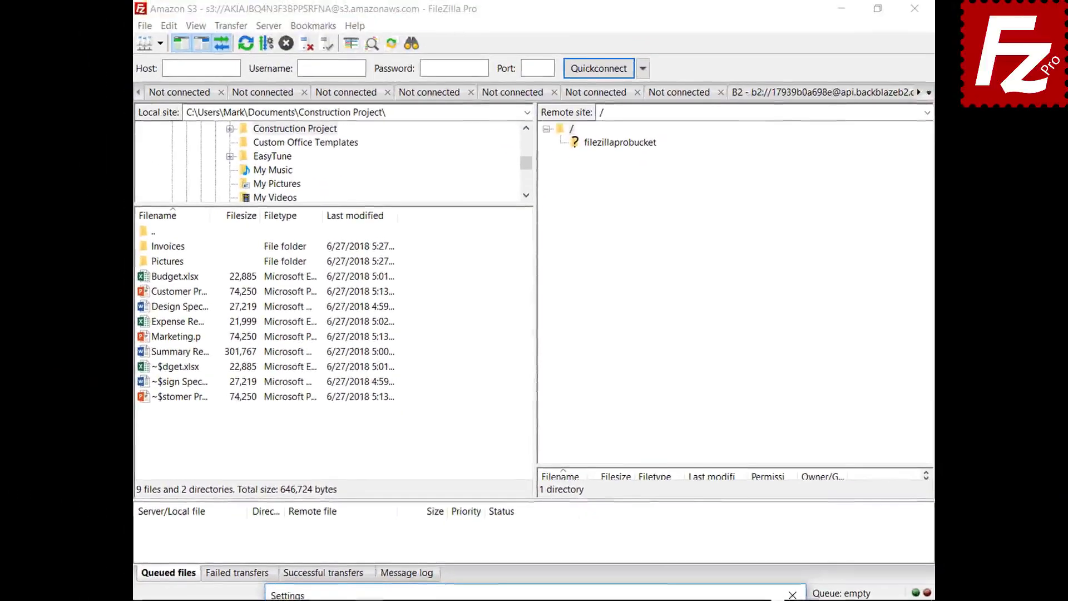
{"action": "left_click_drag", "start_coordinate": [555, 590], "coordinate": [561, 138]}
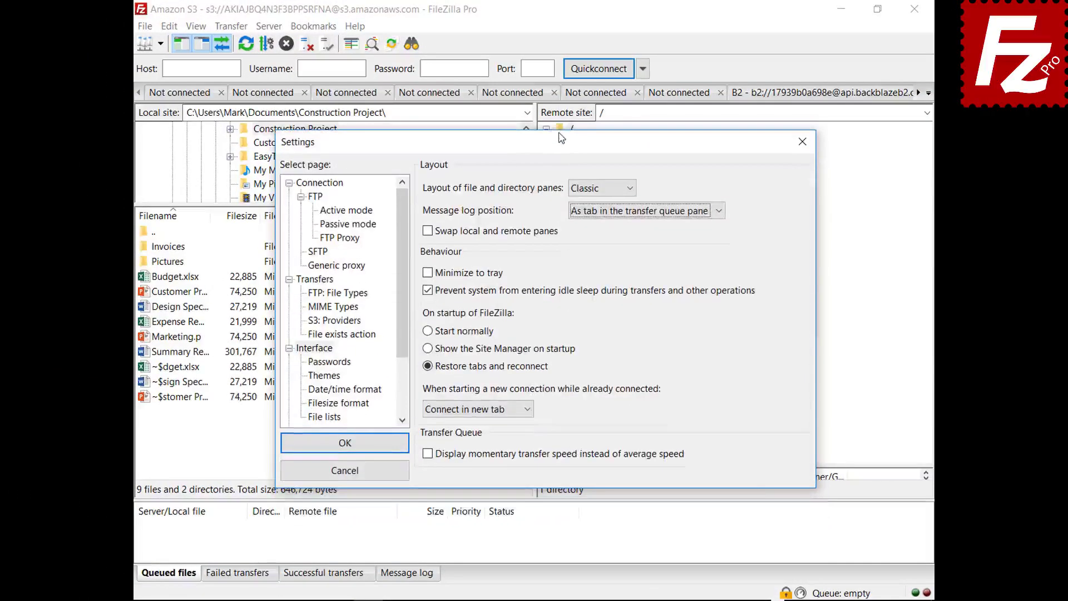
{"action": "left_click", "coordinate": [428, 274]}
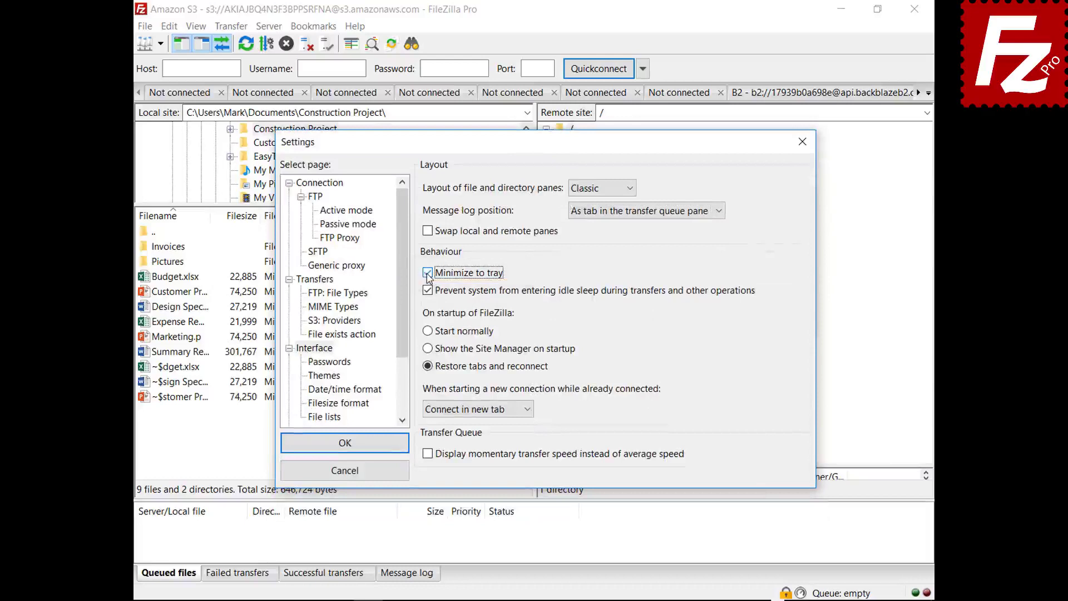
- Apply the settings, minimize FileZilla to the tray, and restore it from the tray icon
{"action": "left_click", "coordinate": [345, 446]}
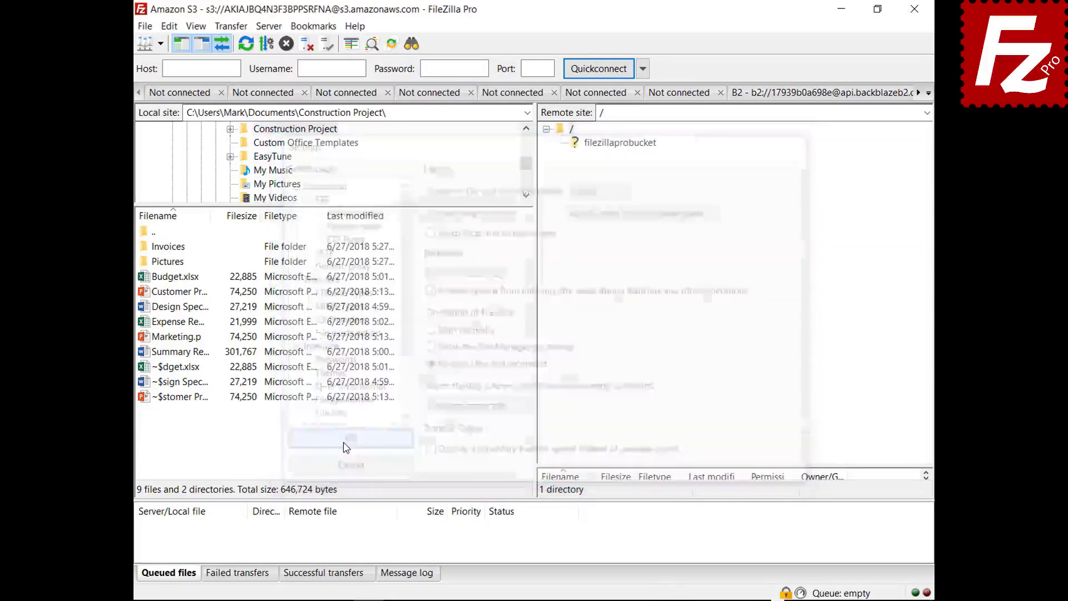
{"action": "left_click", "coordinate": [841, 9]}
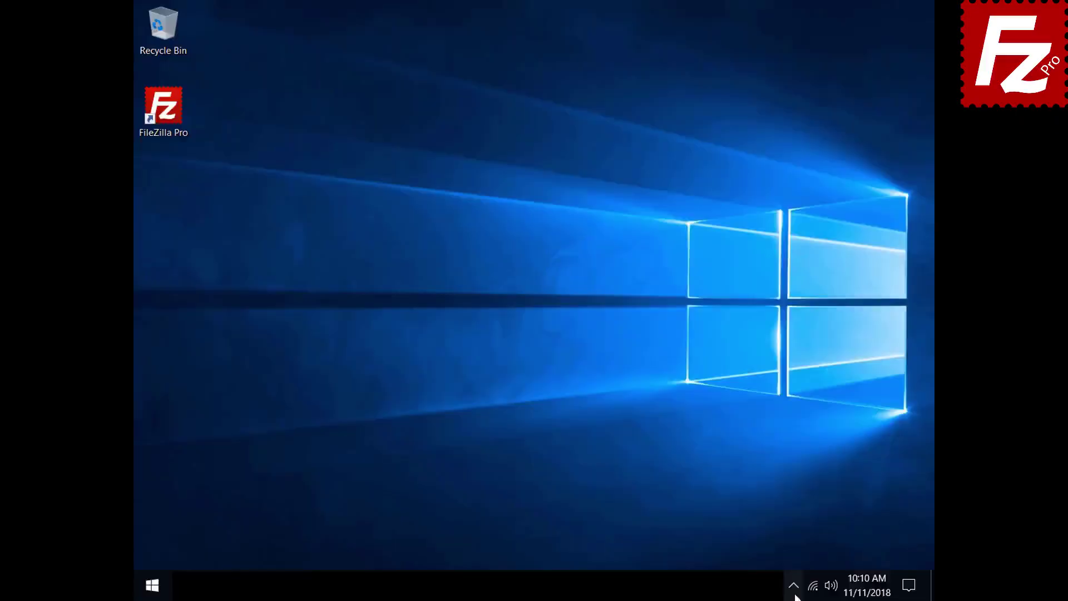
{"action": "left_click", "coordinate": [794, 587]}
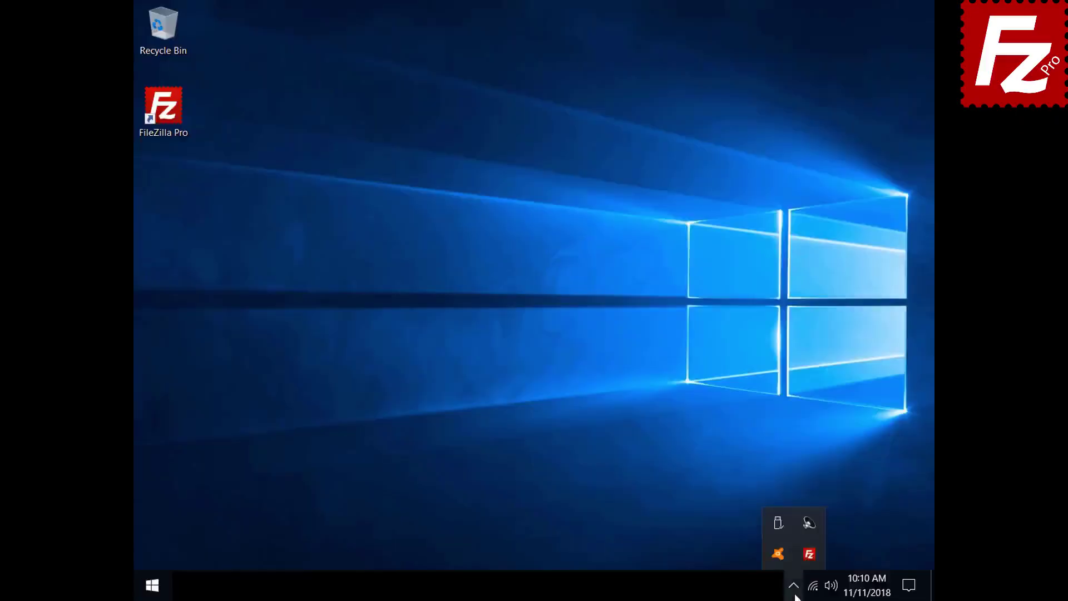
{"action": "left_click", "coordinate": [804, 556]}
- In Interface settings, make new connections while already connected open in the current tab
{"action": "left_click", "coordinate": [170, 26]}
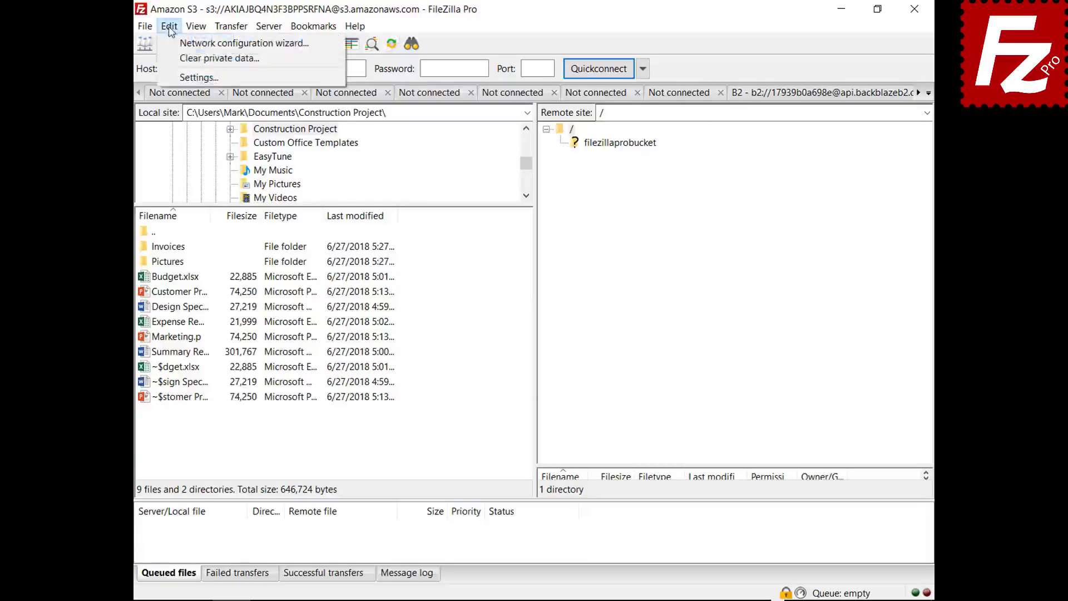
{"action": "left_click", "coordinate": [178, 76]}
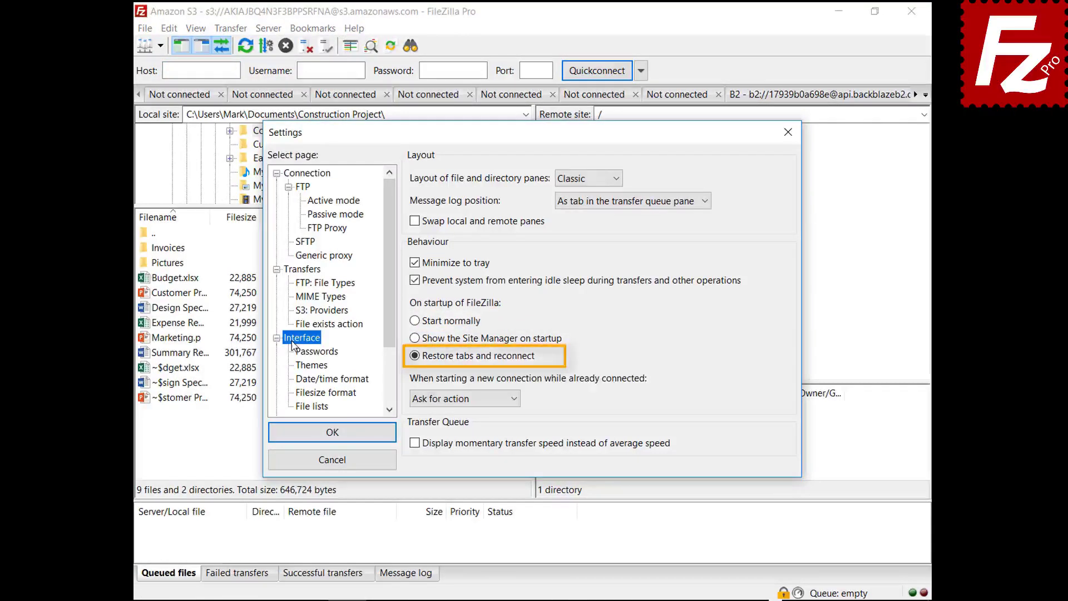
{"action": "left_click", "coordinate": [459, 400]}
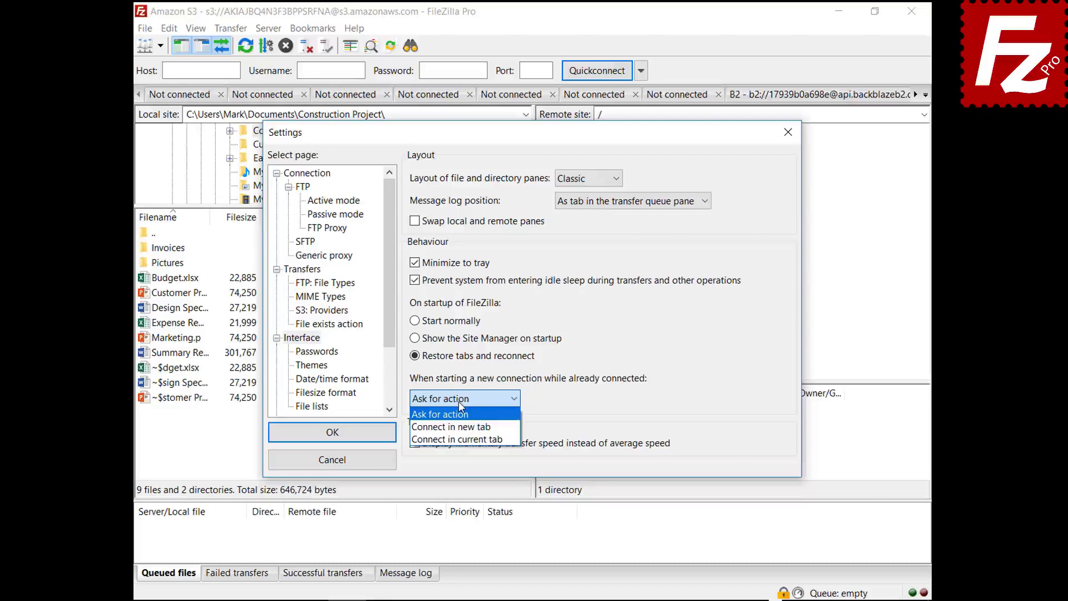
{"action": "left_click", "coordinate": [458, 427]}
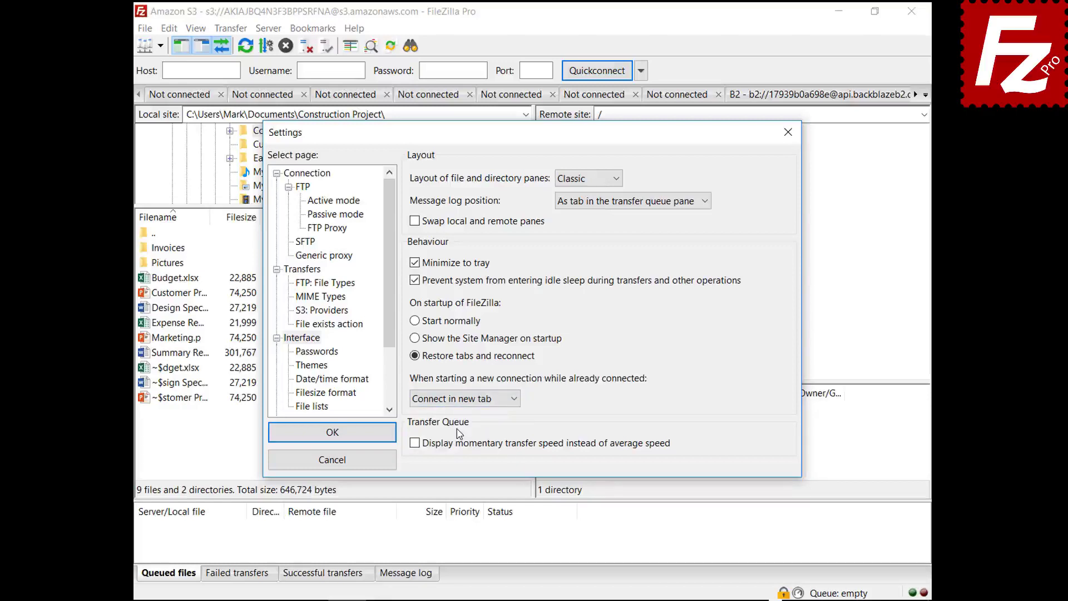
{"action": "left_click", "coordinate": [463, 399]}
{"action": "left_click", "coordinate": [469, 439]}
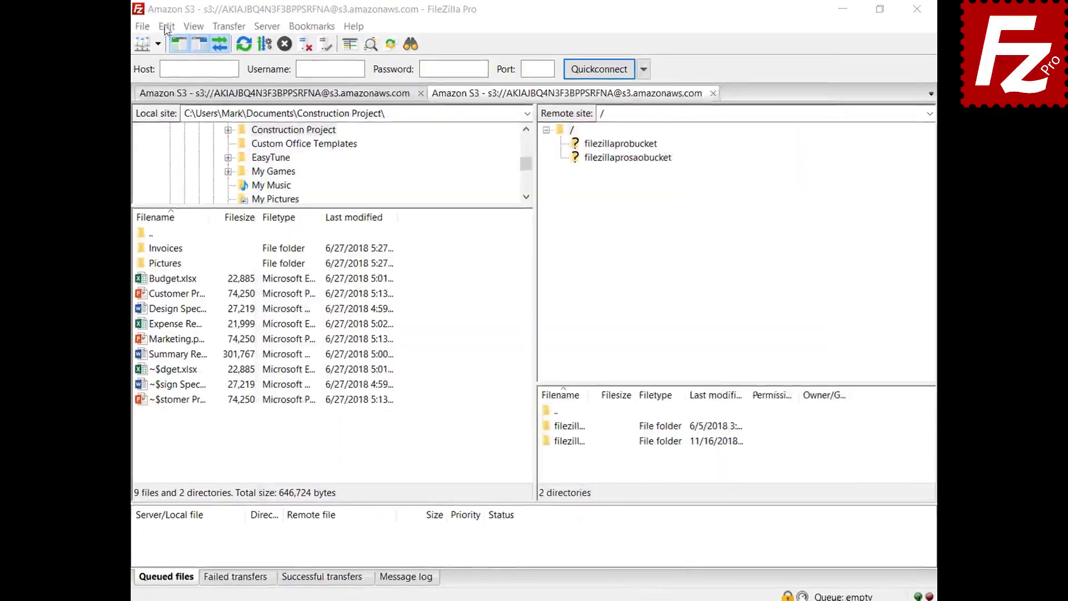
- Set custom date format %B %d %Y and time format %H:%M:%S, then reopen Settings
{"action": "left_click", "coordinate": [169, 28]}
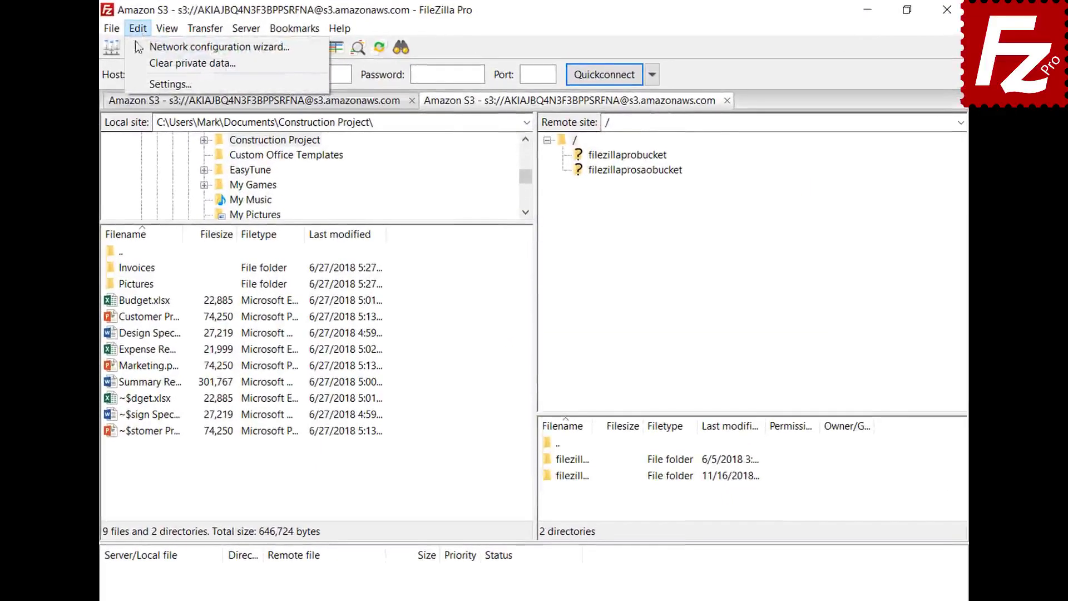
{"action": "left_click", "coordinate": [143, 86]}
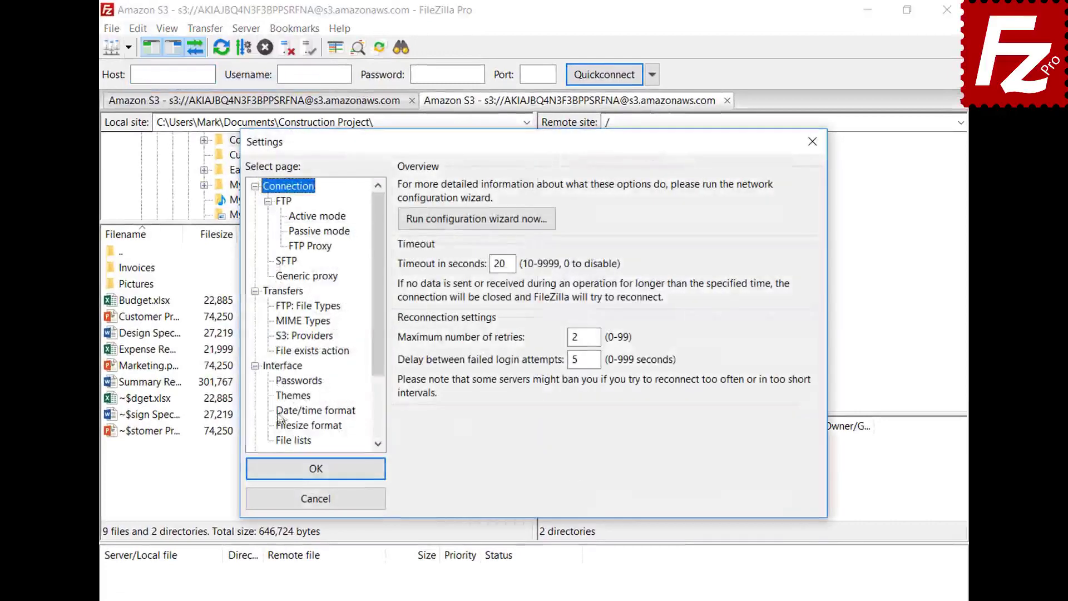
{"action": "left_click", "coordinate": [281, 412]}
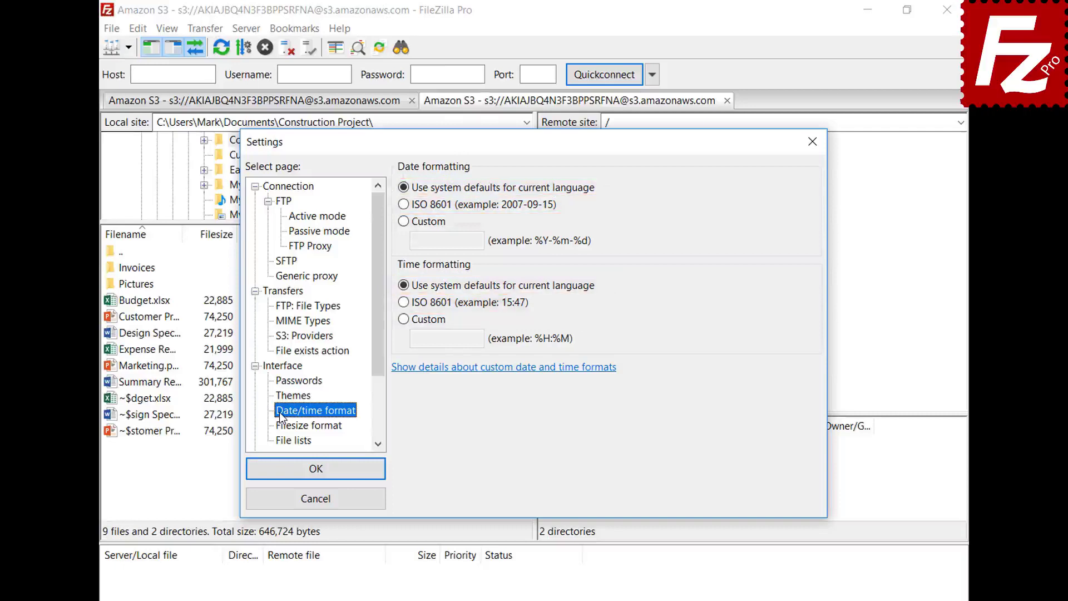
{"action": "left_click", "coordinate": [404, 222]}
{"action": "left_click", "coordinate": [447, 240]}
{"action": "type", "text": "%B %d %Y"}
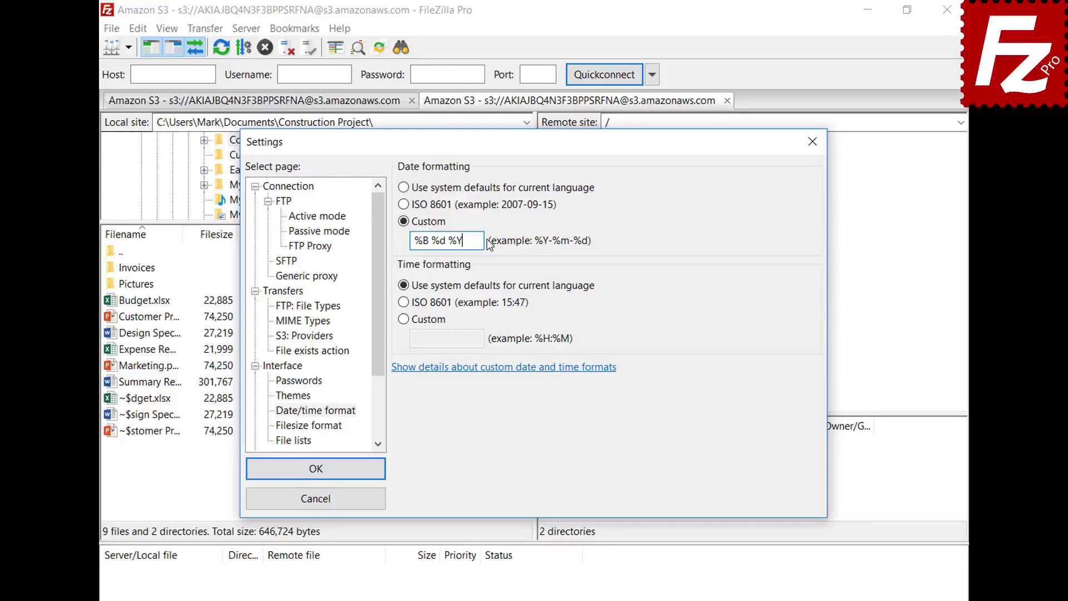
{"action": "left_click", "coordinate": [403, 319]}
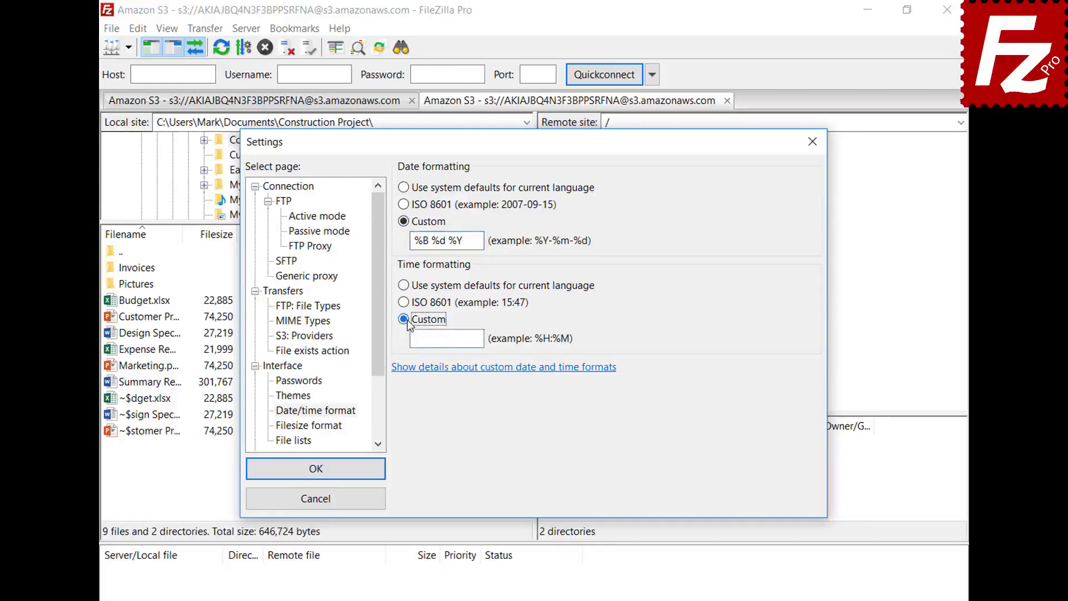
{"action": "type", "text": "%H:%M:%S"}
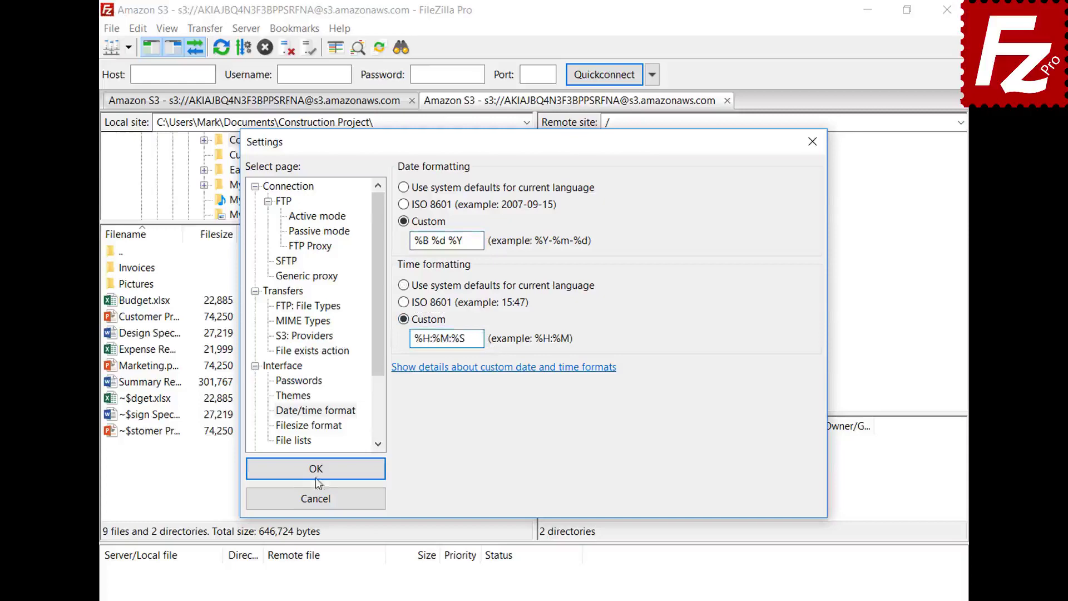
{"action": "left_click", "coordinate": [316, 469]}
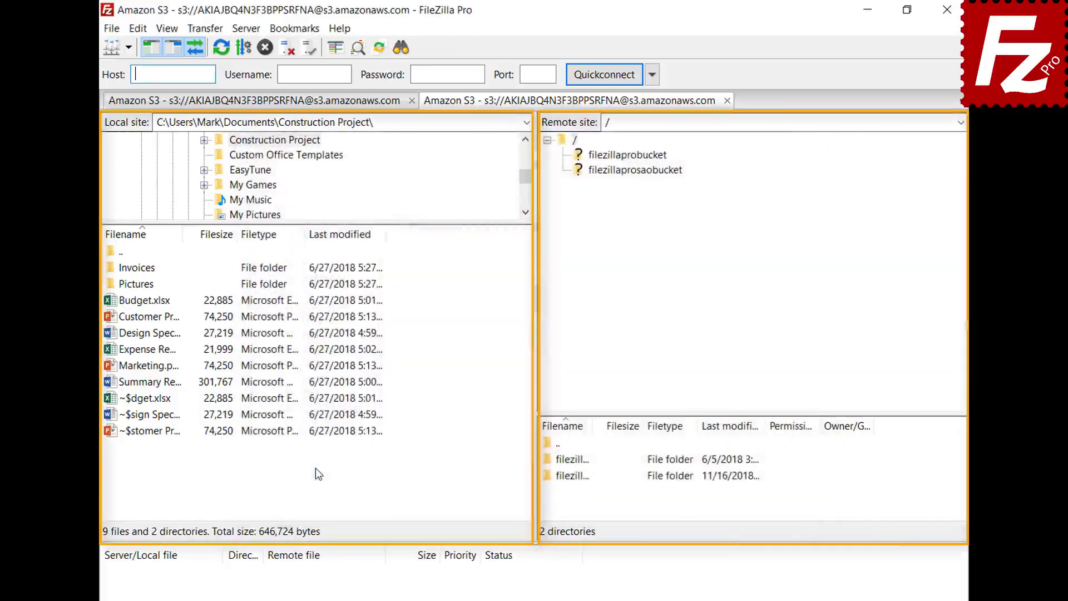
{"action": "left_click", "coordinate": [138, 30]}
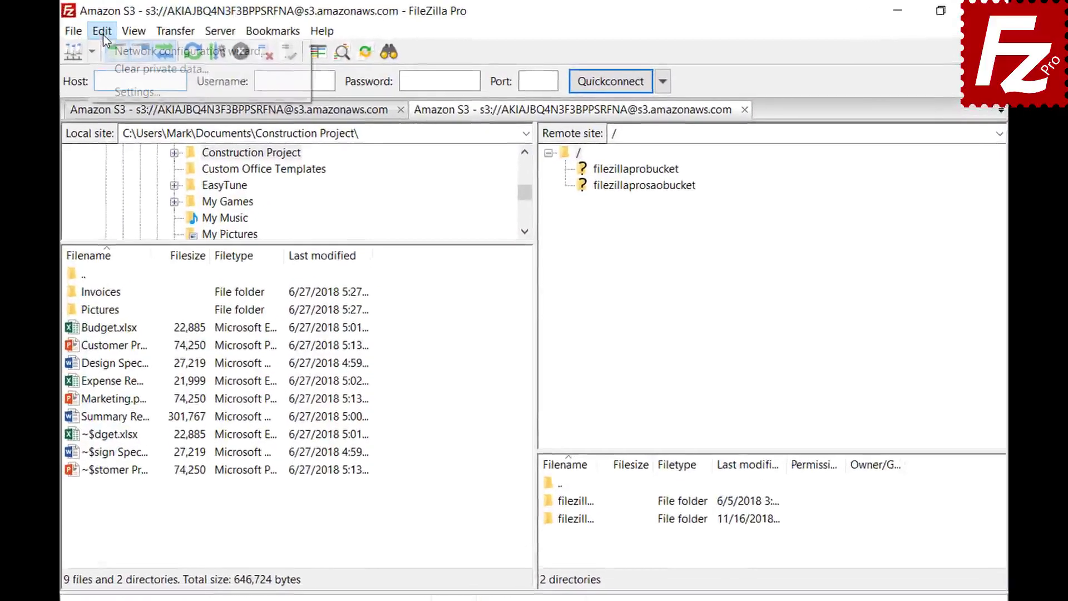
{"action": "left_click", "coordinate": [109, 86]}
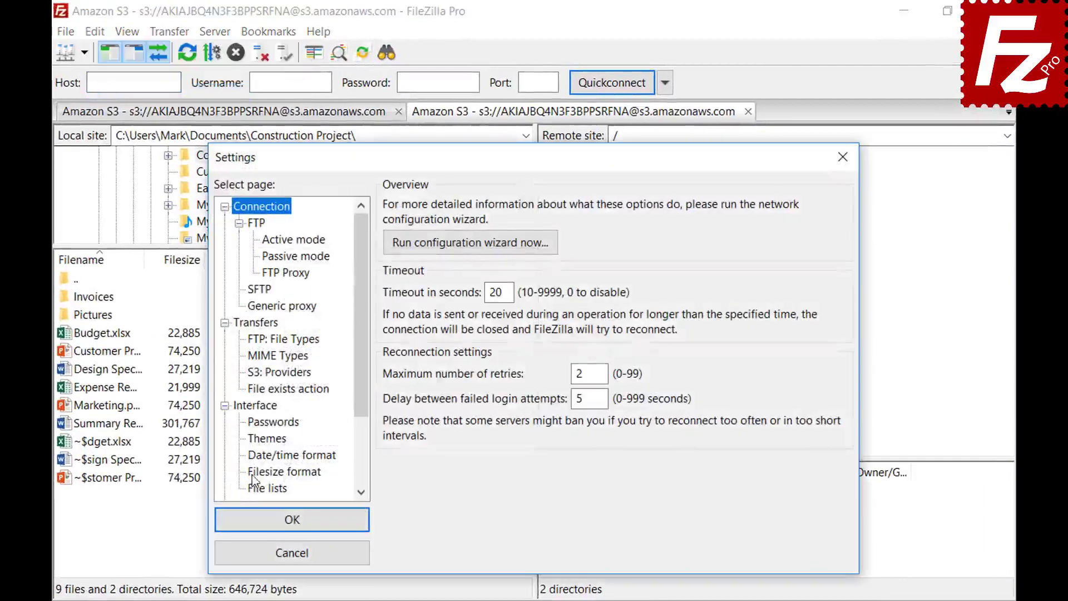
- Show file sizes with decimal SI prefixes, thousands separators and 2 decimal places
{"action": "left_click", "coordinate": [253, 476]}
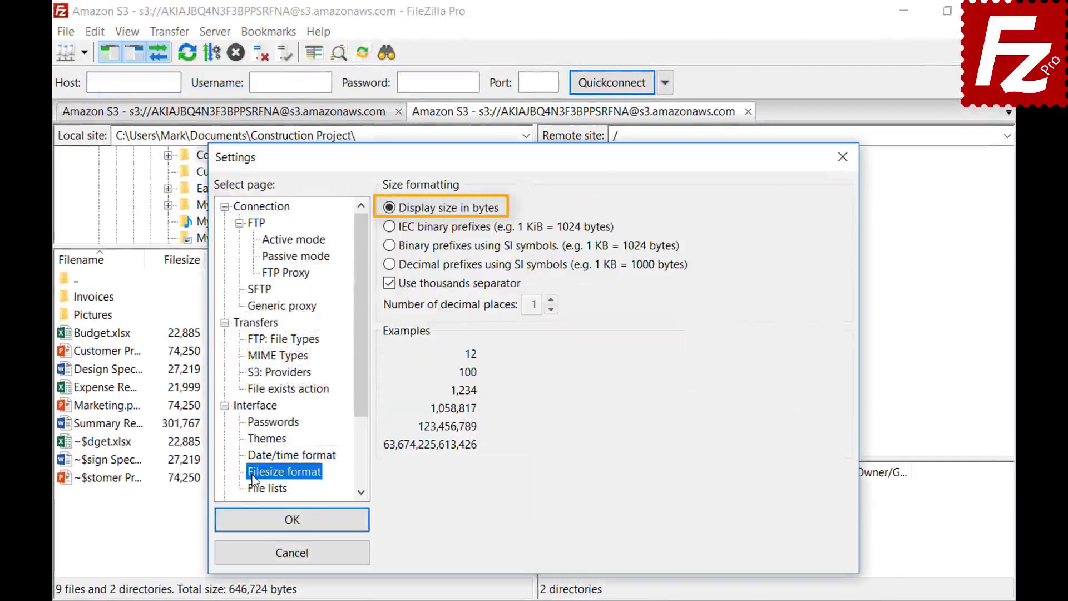
{"action": "left_click", "coordinate": [390, 284]}
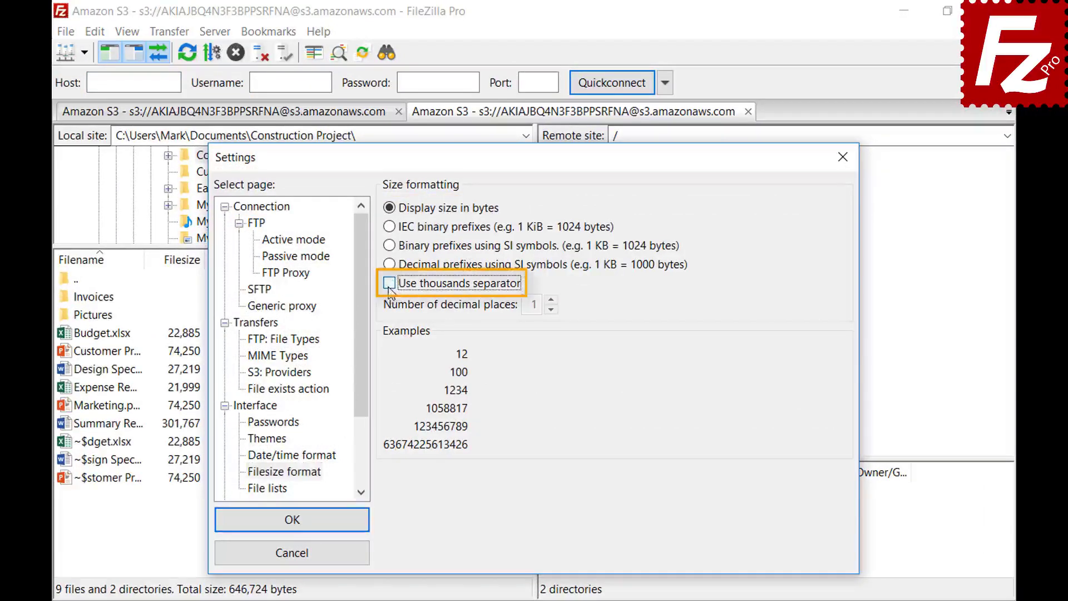
{"action": "left_click", "coordinate": [390, 284]}
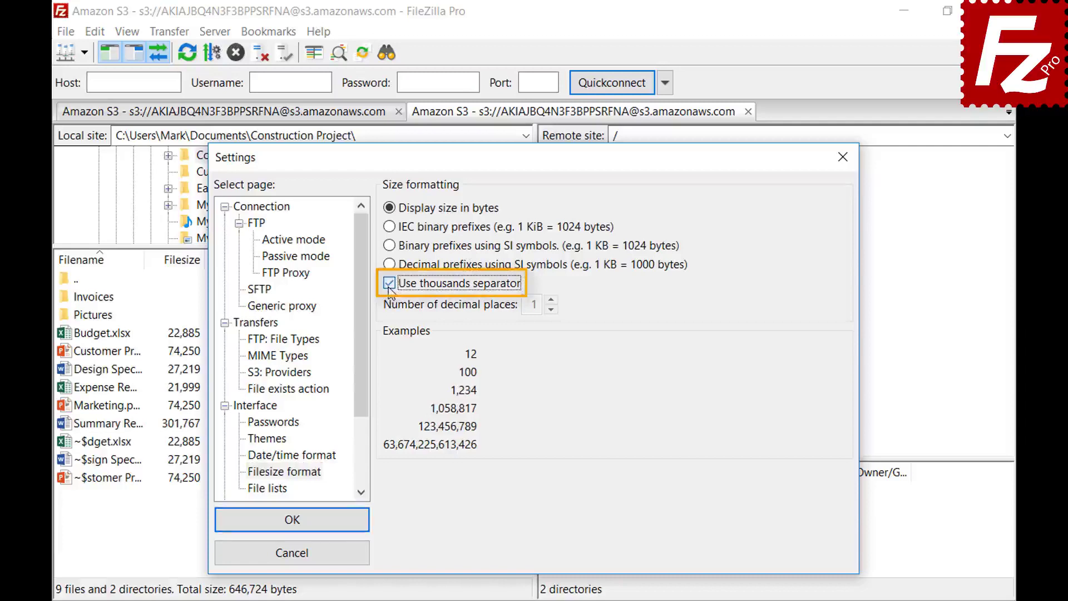
{"action": "left_click", "coordinate": [390, 226]}
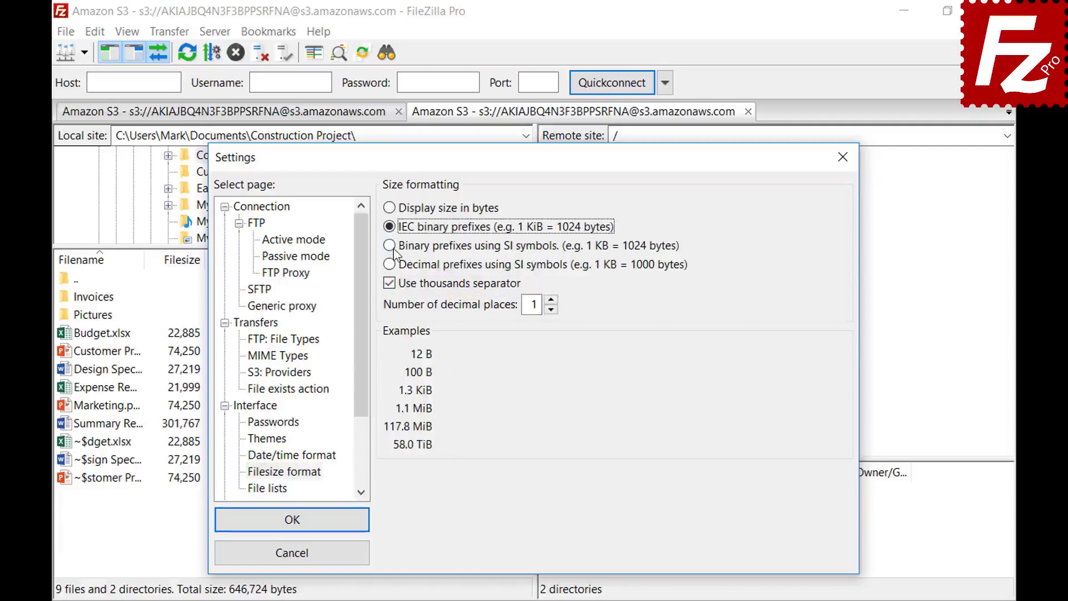
{"action": "left_click", "coordinate": [391, 248]}
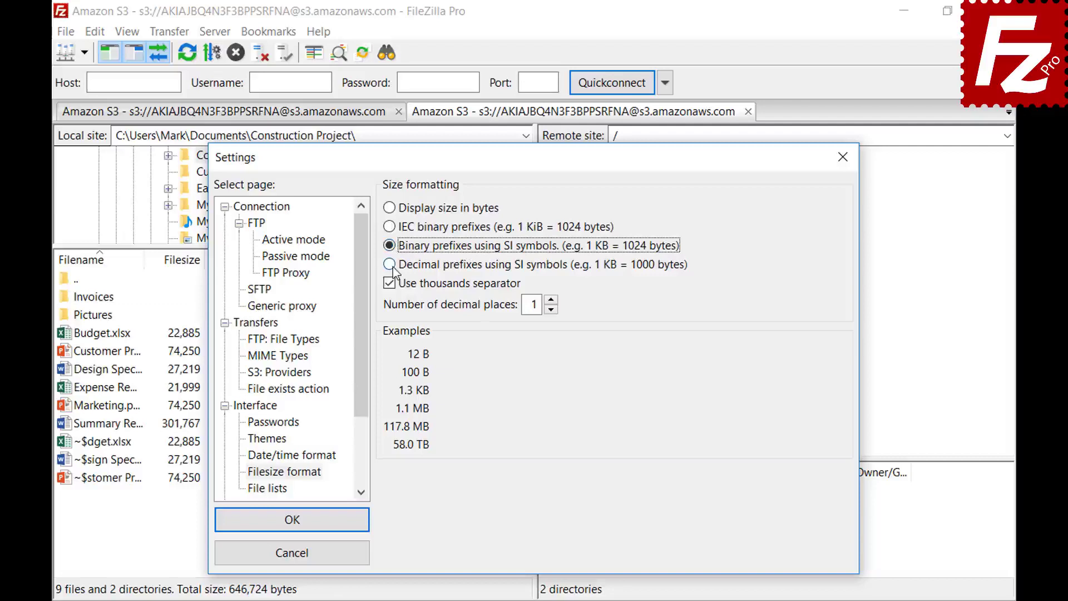
{"action": "left_click", "coordinate": [391, 265]}
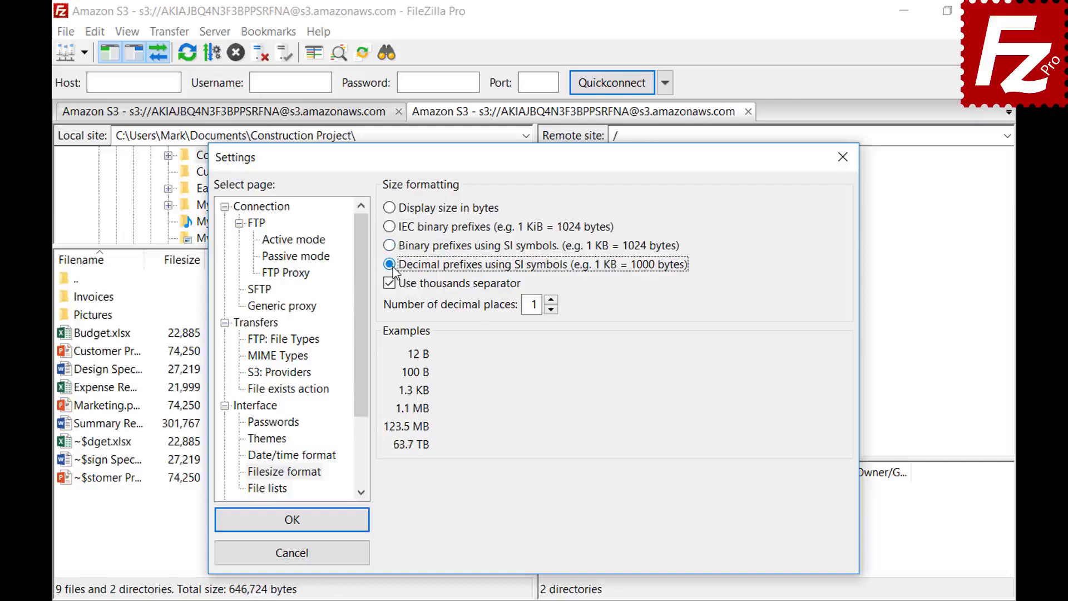
{"action": "left_click", "coordinate": [551, 301]}
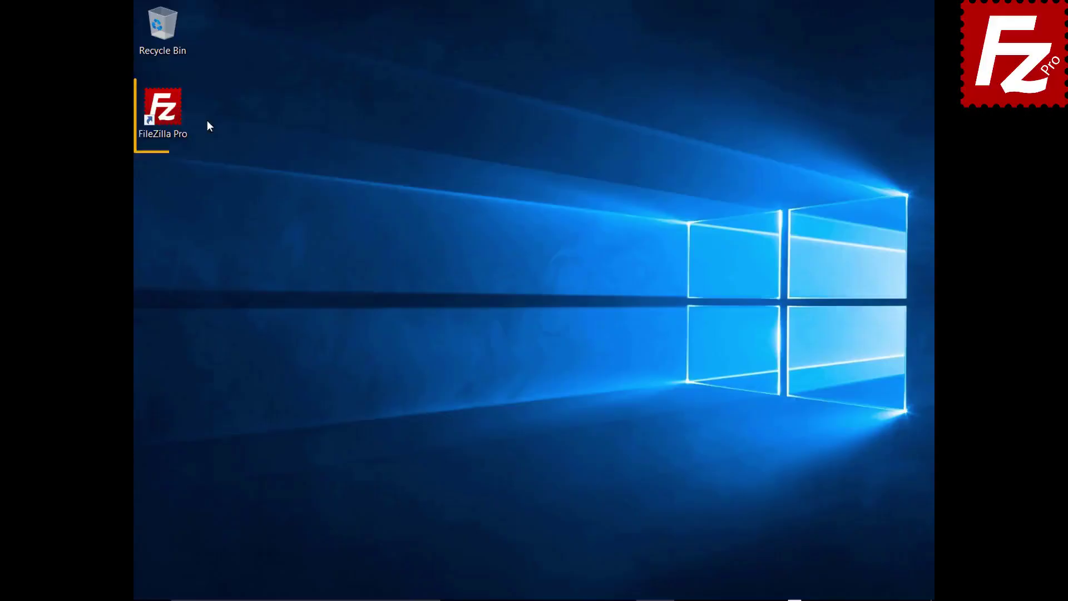
- Relaunch FileZilla Pro and export Site Manager entries, settings, queue and filters to FileZilla.xml
{"action": "double_click", "coordinate": [169, 115]}
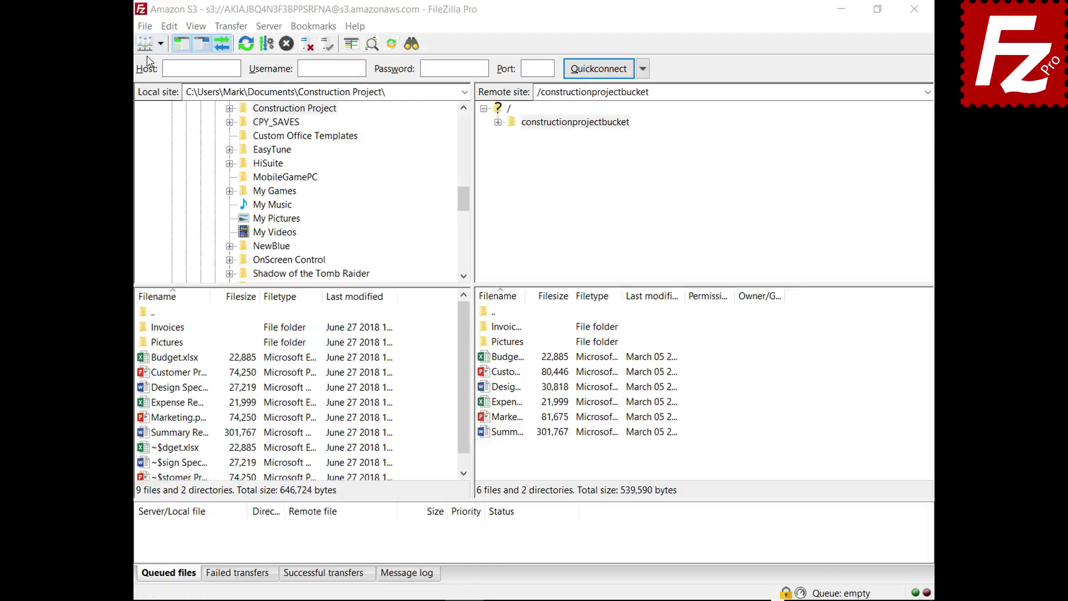
{"action": "left_click", "coordinate": [145, 26]}
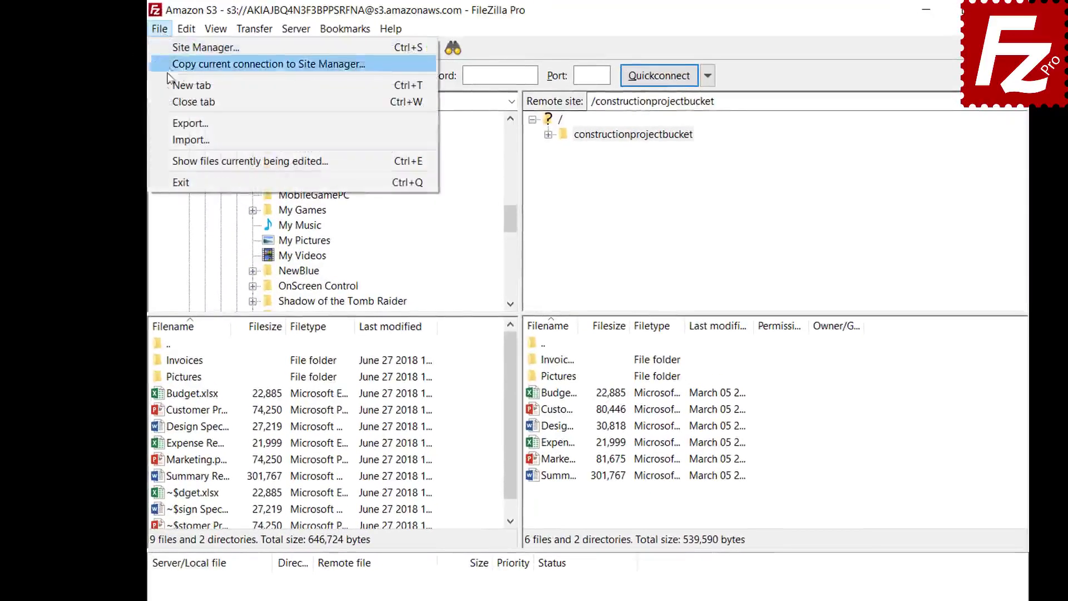
{"action": "left_click", "coordinate": [168, 123]}
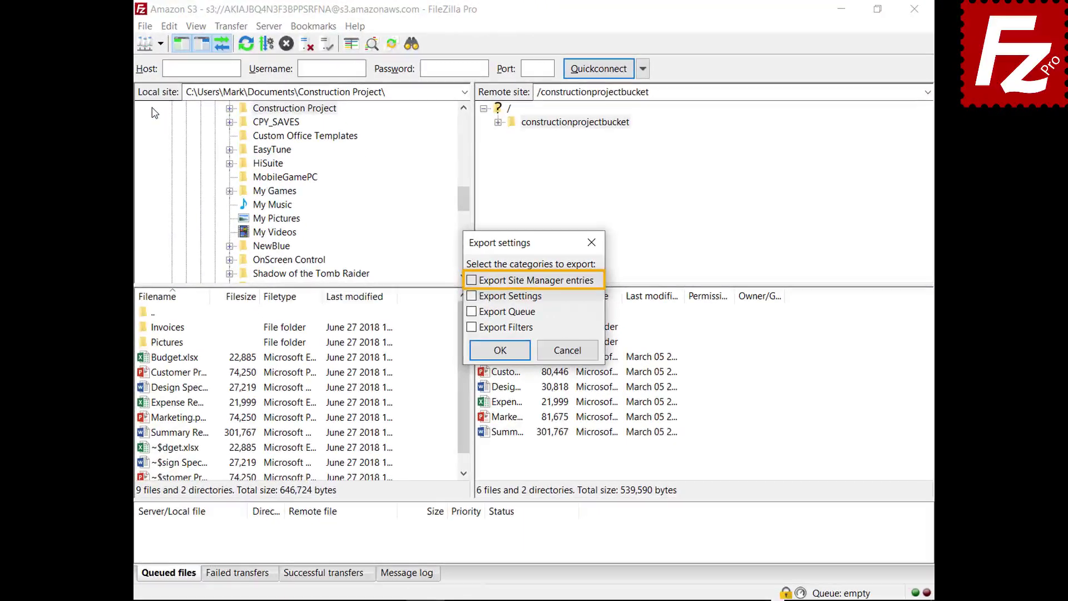
{"action": "left_click", "coordinate": [472, 281]}
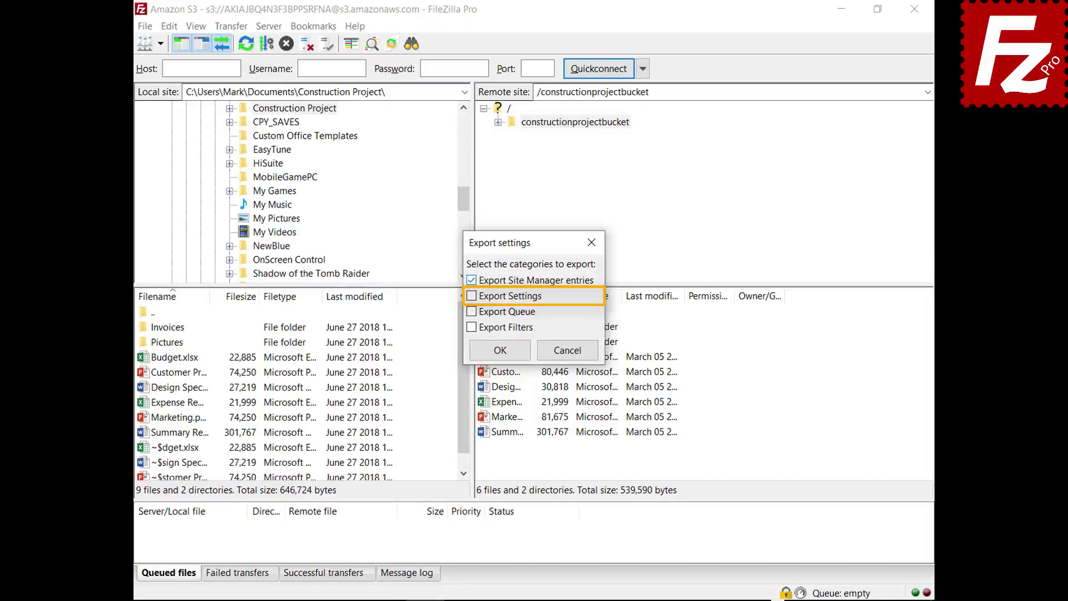
{"action": "left_click", "coordinate": [472, 296]}
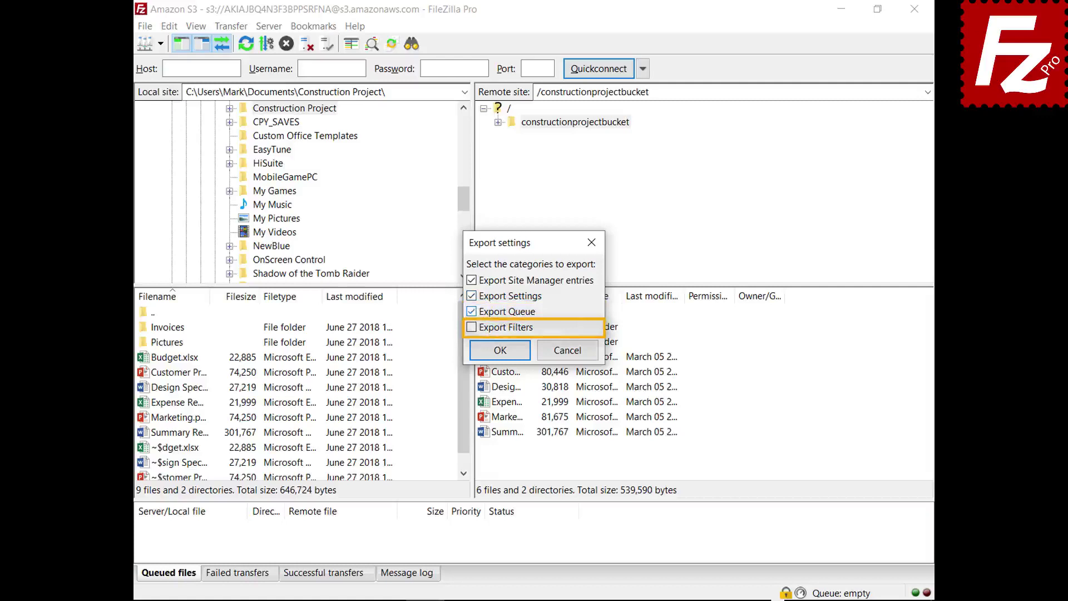
{"action": "left_click", "coordinate": [471, 327]}
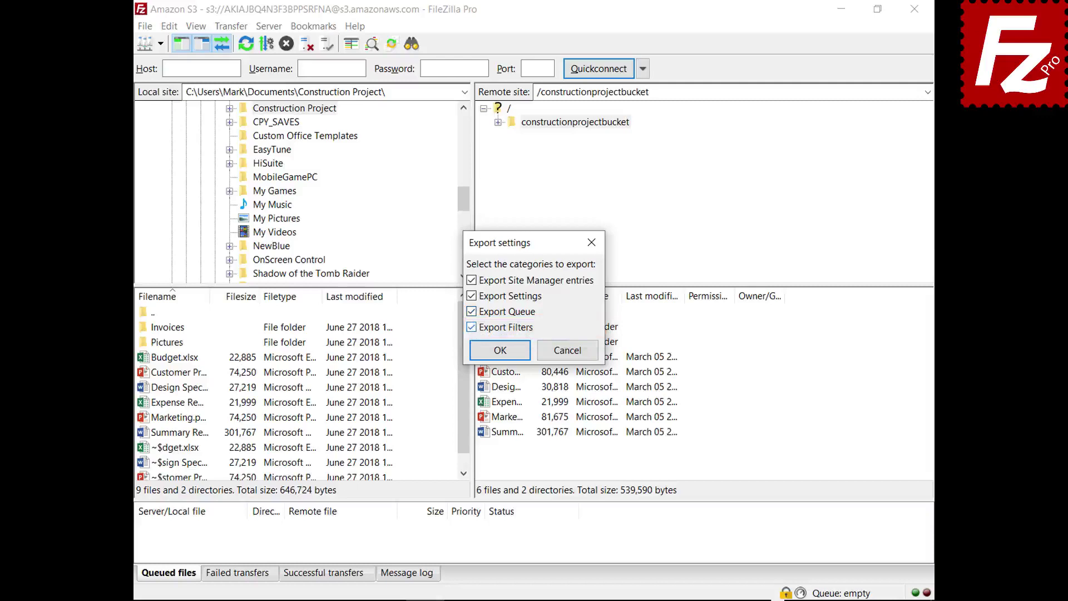
{"action": "left_click", "coordinate": [501, 350]}
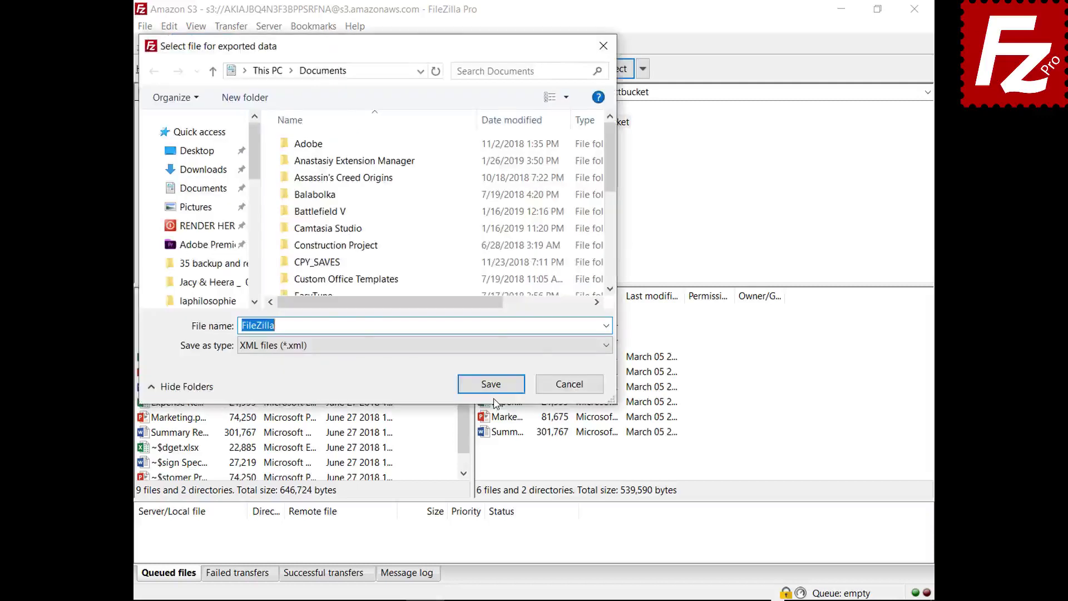
{"action": "left_click", "coordinate": [492, 386]}
- Browse the import dialog to %APPDATA%\FileZilla, select all seven files, and relaunch FileZilla Pro
{"action": "left_click", "coordinate": [148, 31]}
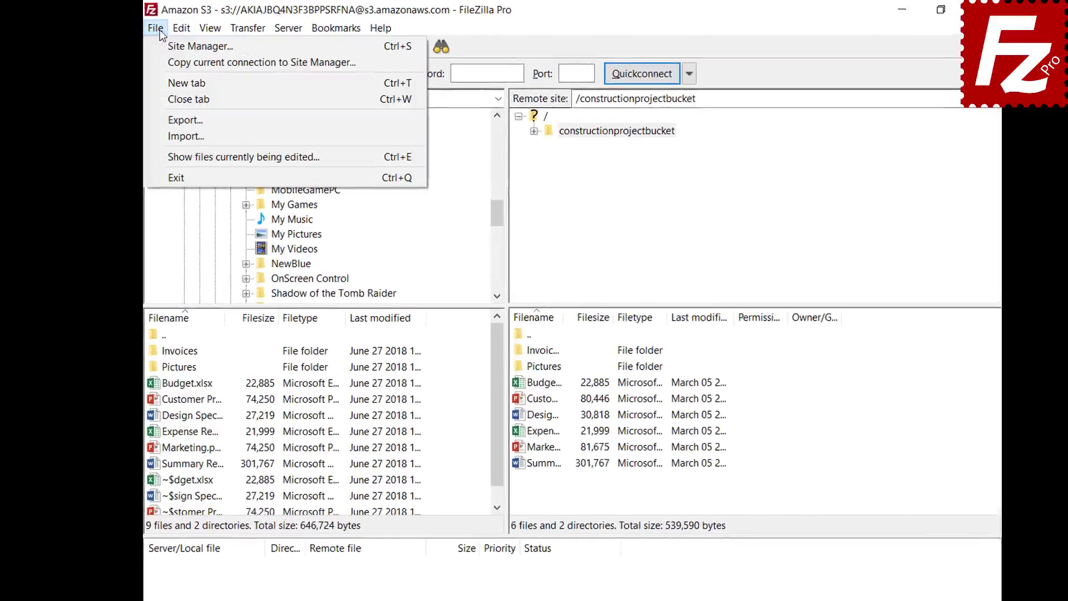
{"action": "left_click", "coordinate": [161, 137]}
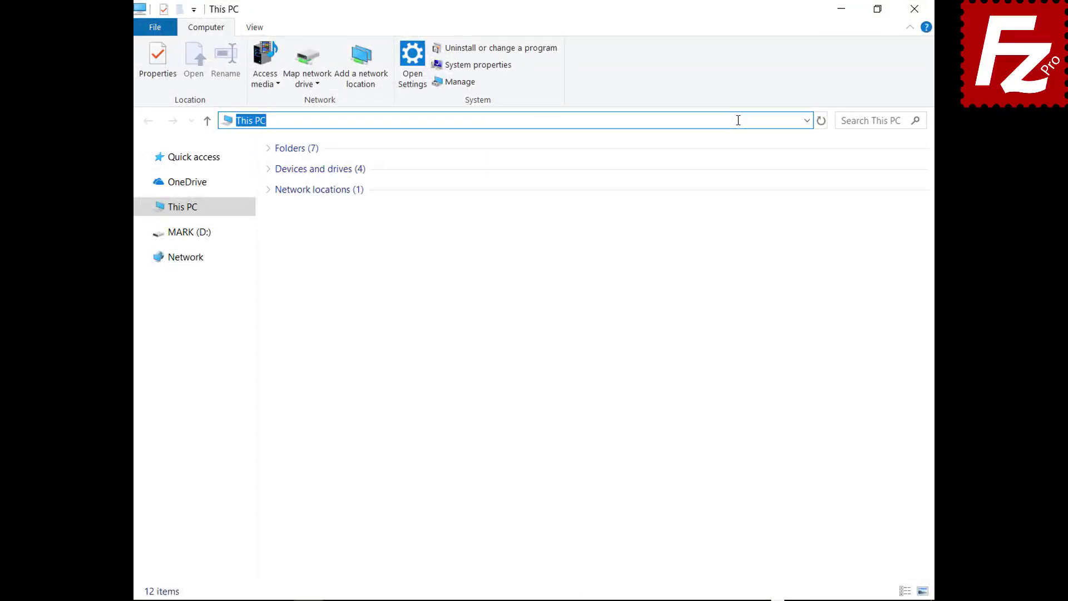
{"action": "type", "text": "%APPDATA%\\FileZilla"}
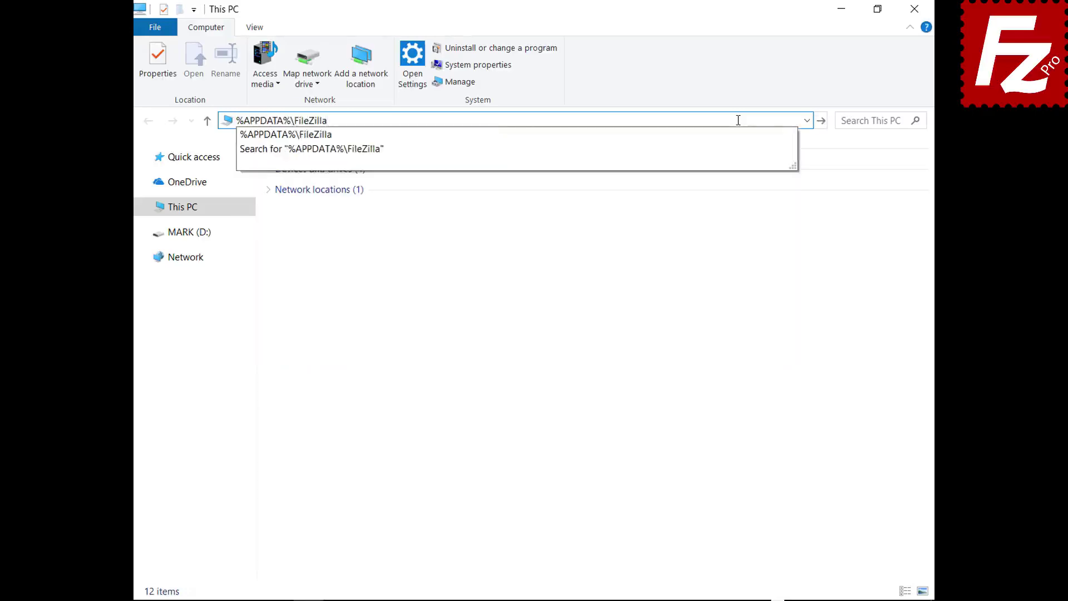
{"action": "key", "text": "Return"}
{"action": "left_click_drag", "start_coordinate": [315, 294], "coordinate": [315, 157]}
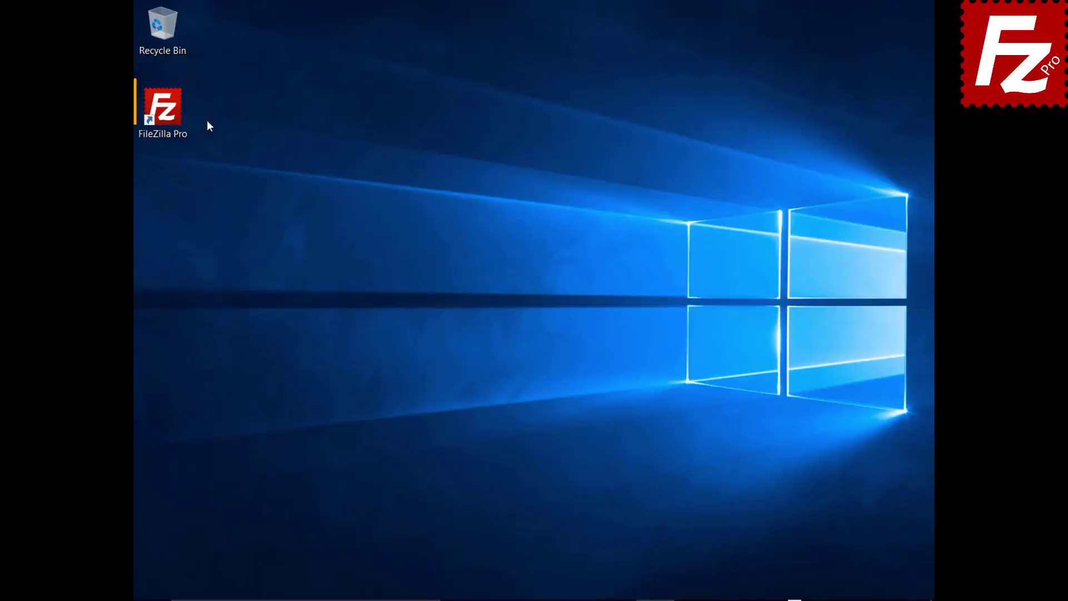
{"action": "double_click", "coordinate": [176, 116]}
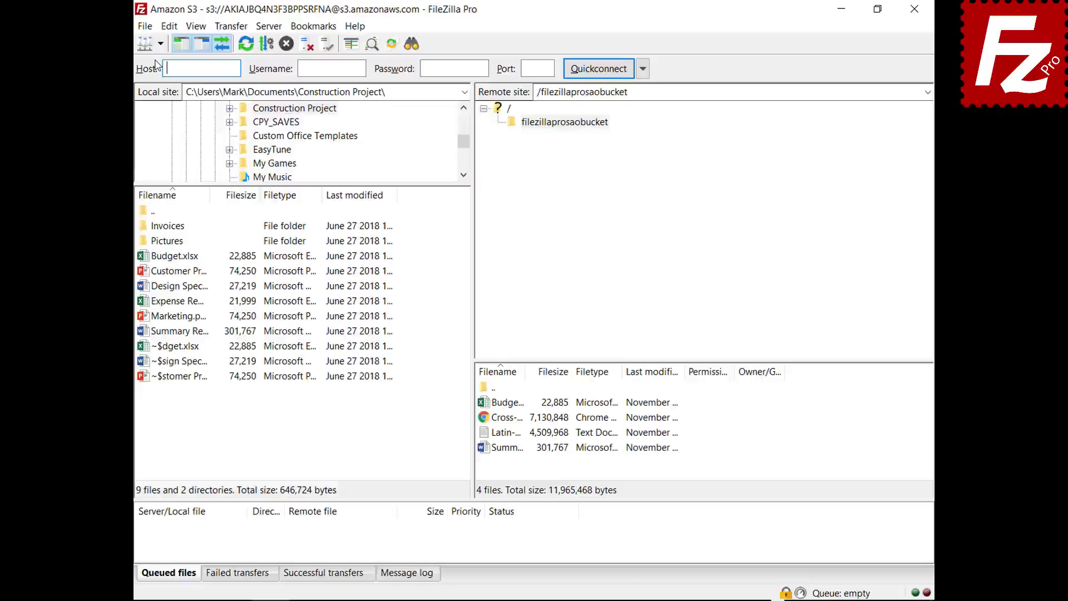
- Connect to the saved Amazon S3 site and turn on the detailed message log
{"action": "left_click", "coordinate": [161, 43]}
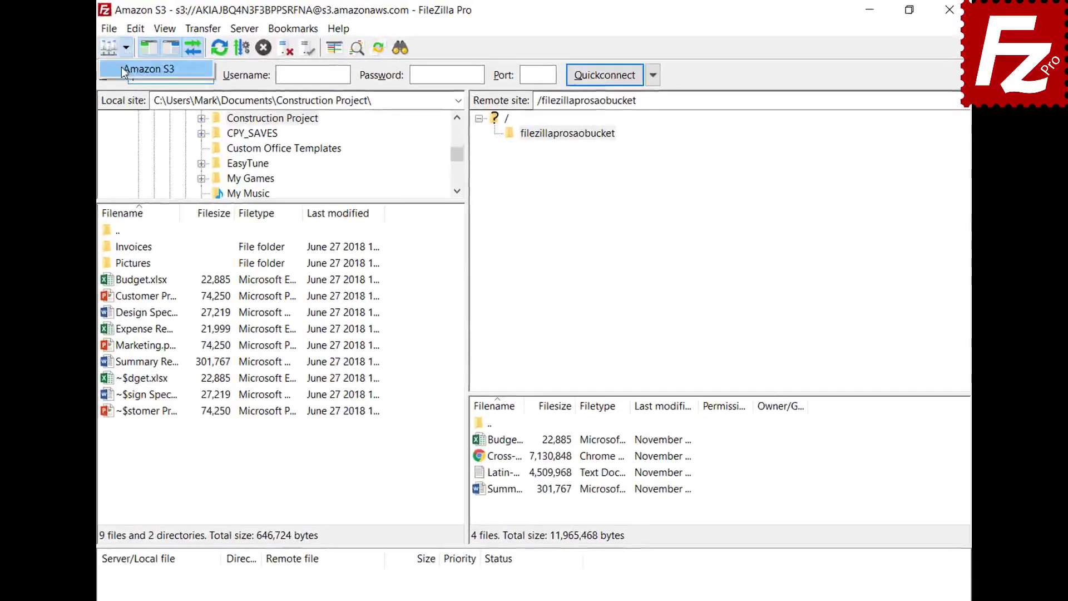
{"action": "left_click", "coordinate": [123, 69]}
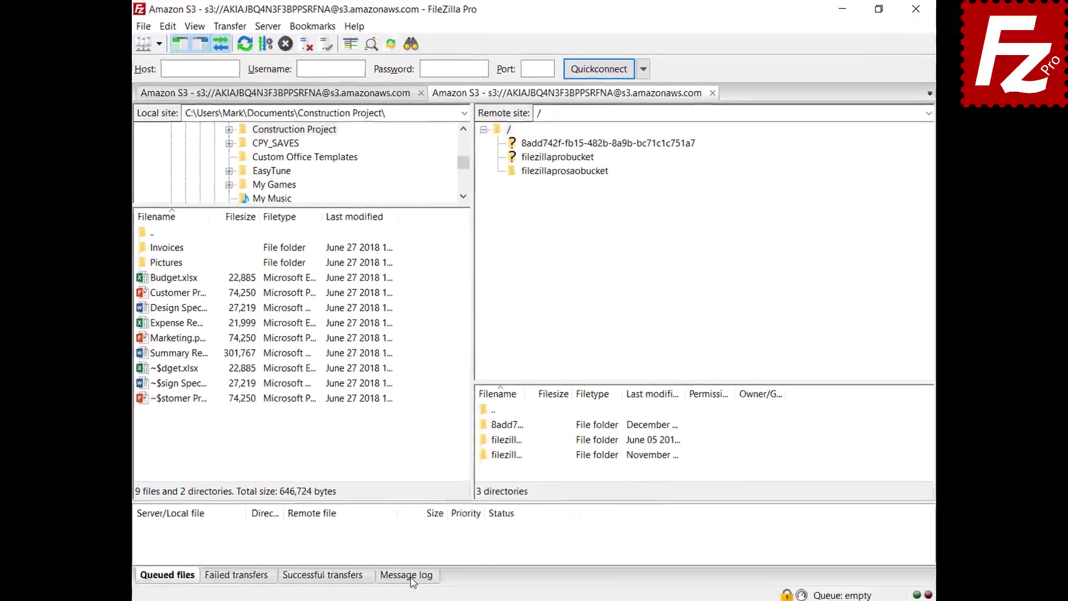
{"action": "left_click", "coordinate": [411, 573]}
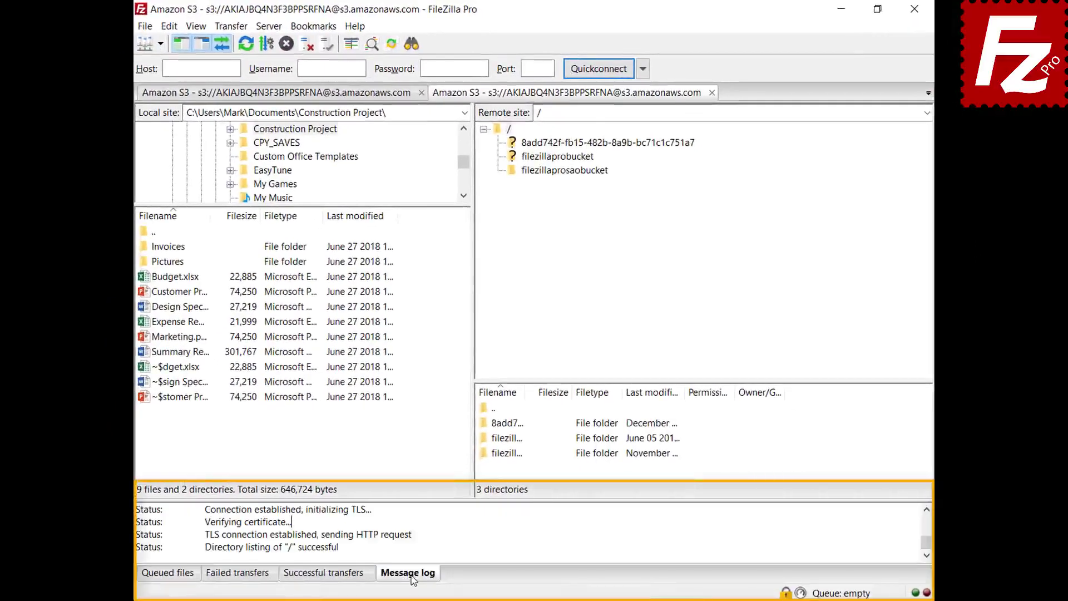
{"action": "right_click", "coordinate": [459, 529]}
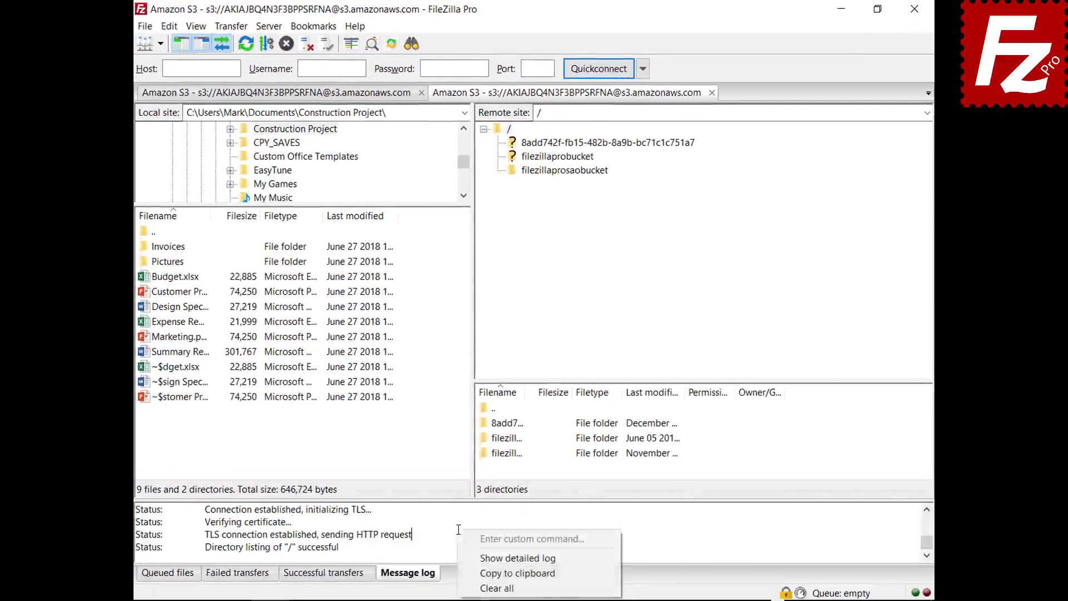
{"action": "left_click", "coordinate": [474, 558]}
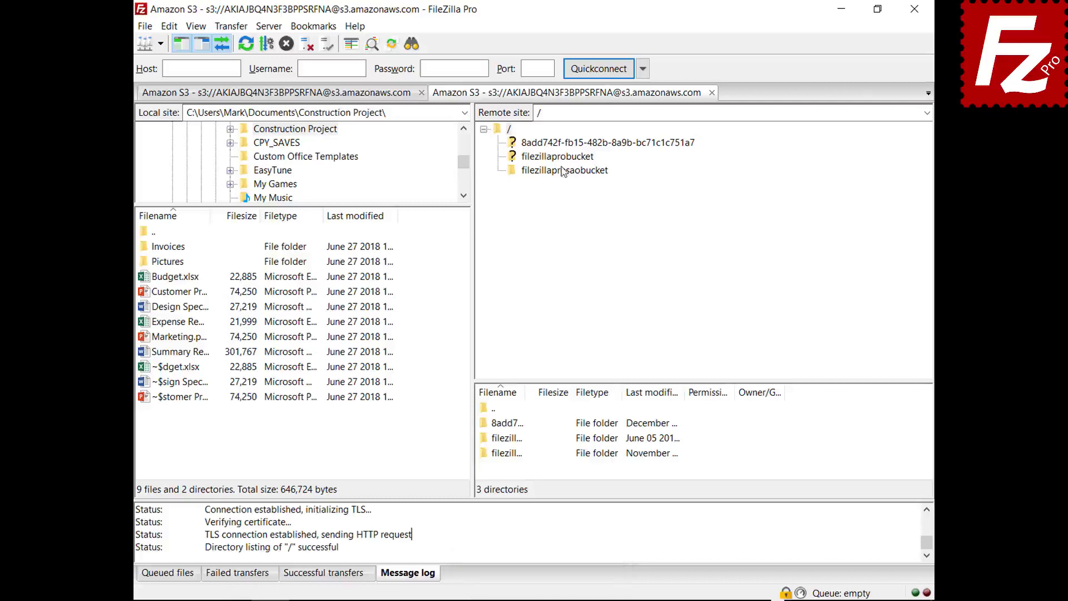
- Open the filezillaprosaobucket bucket, copy the message log to the clipboard, and open Settings
{"action": "left_click", "coordinate": [564, 171]}
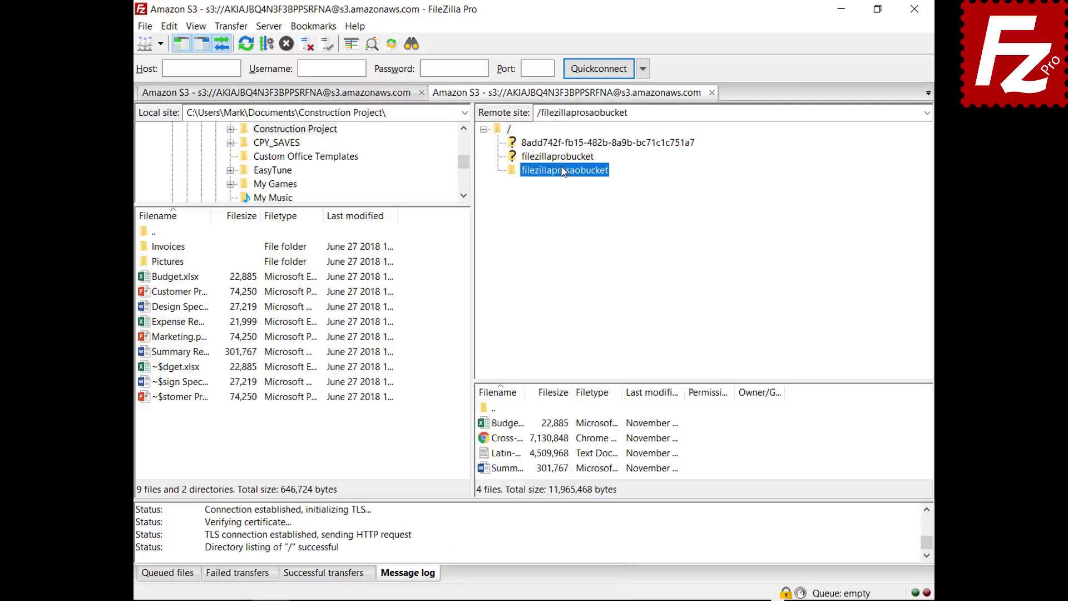
{"action": "right_click", "coordinate": [517, 536]}
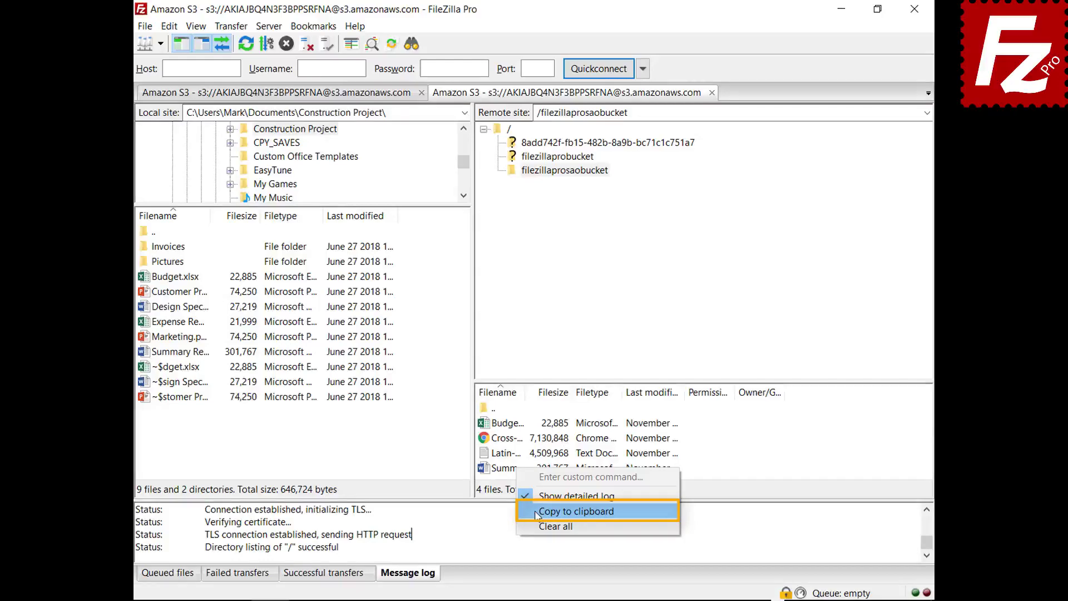
{"action": "left_click", "coordinate": [576, 511]}
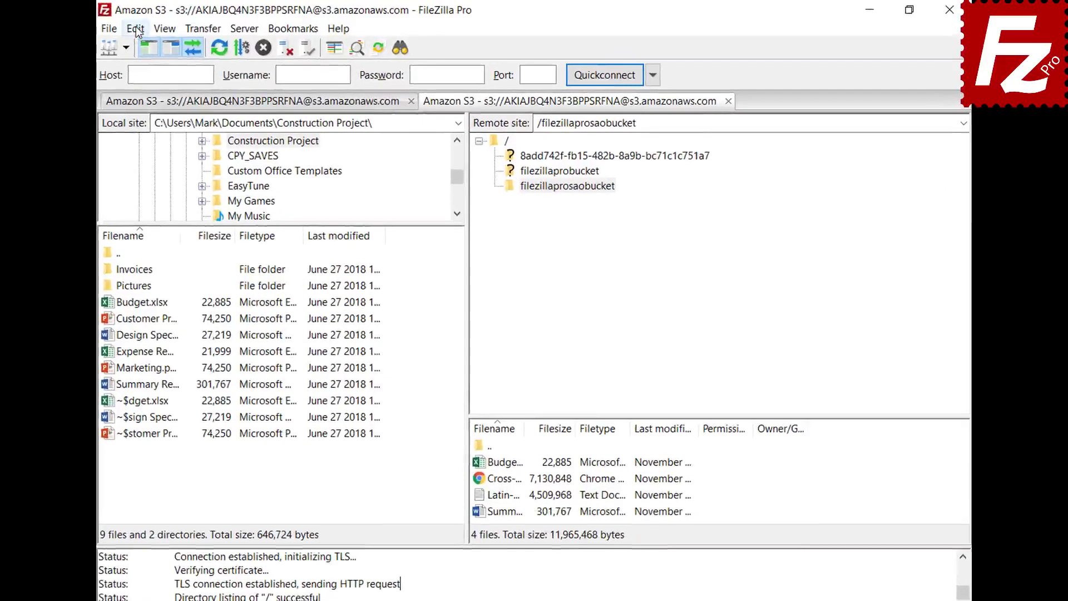
{"action": "left_click", "coordinate": [169, 27]}
{"action": "left_click", "coordinate": [143, 83]}
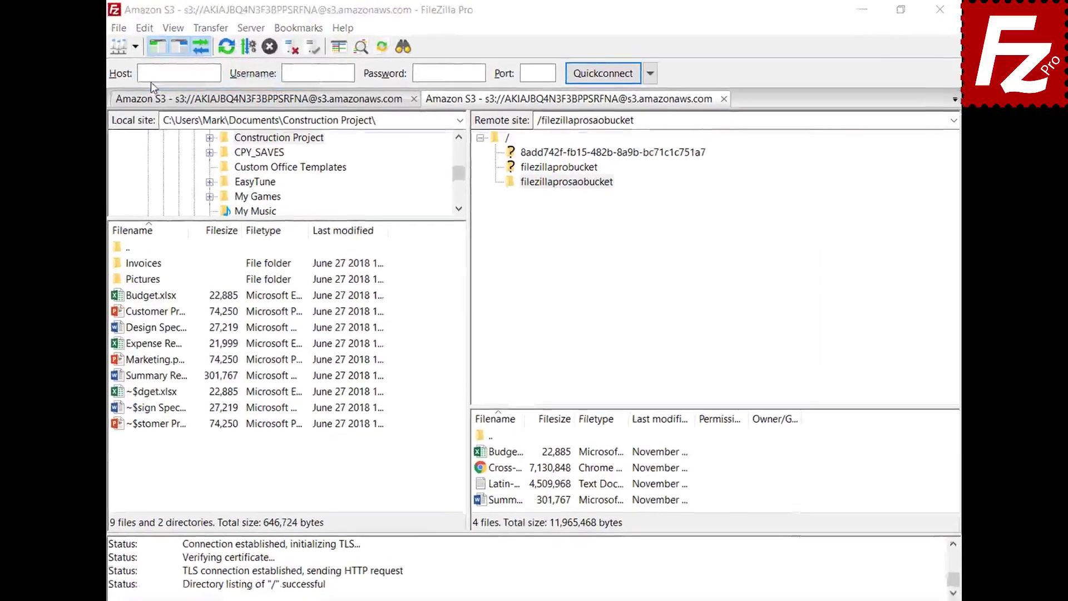
{"action": "scroll", "coordinate": [380, 258], "scroll_direction": "down", "scroll_amount": 2}
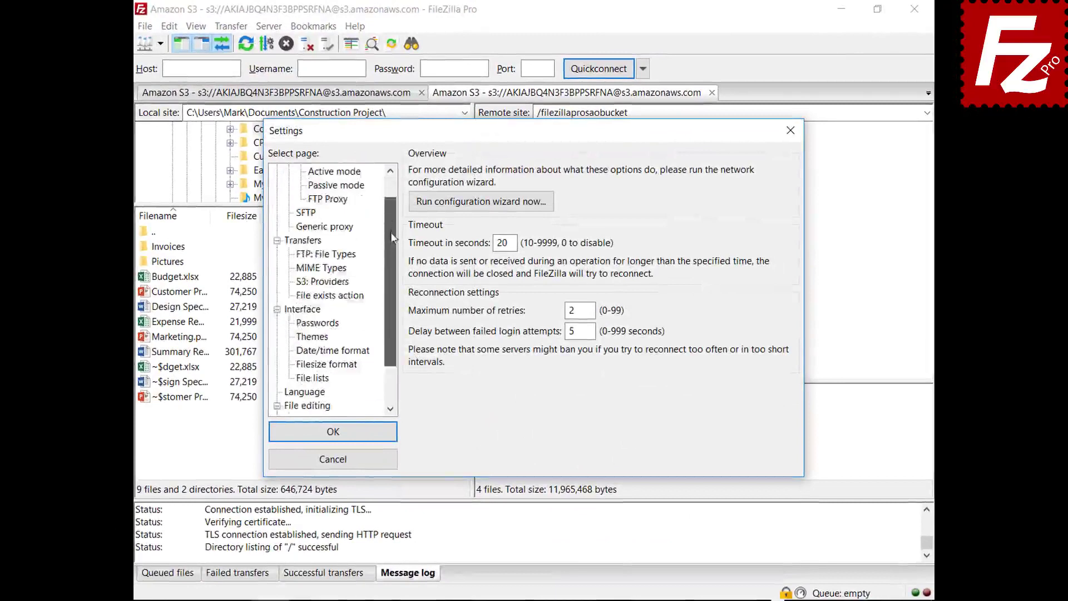
{"action": "left_click_drag", "start_coordinate": [393, 238], "coordinate": [387, 279]}
- Enable message-log timestamps and logging to filezilla.log in Documents, then view the Debug page
{"action": "left_click", "coordinate": [302, 393]}
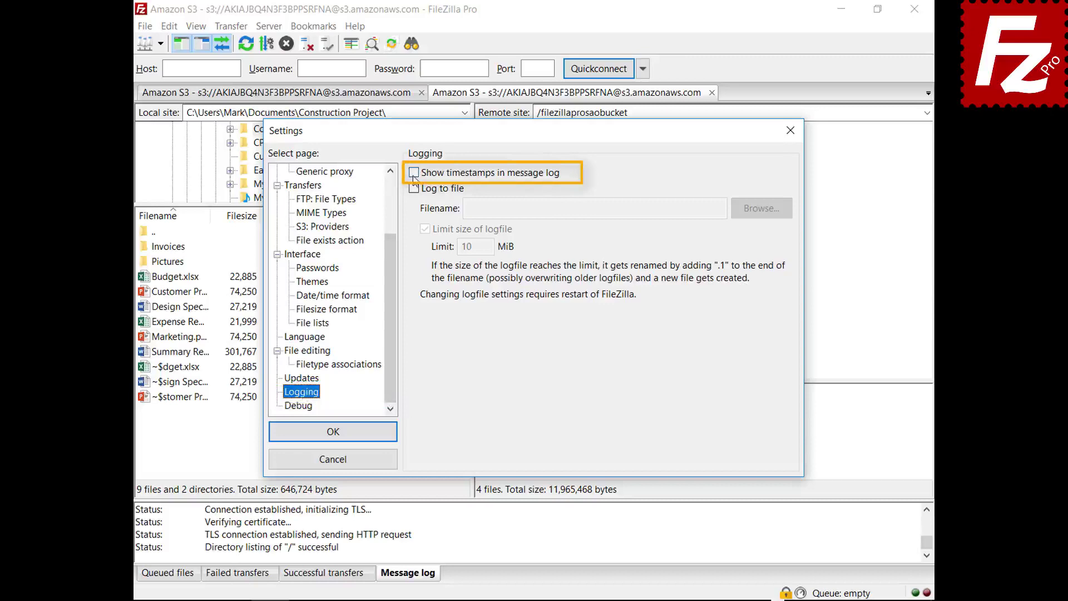
{"action": "left_click", "coordinate": [414, 174]}
{"action": "left_click", "coordinate": [414, 189]}
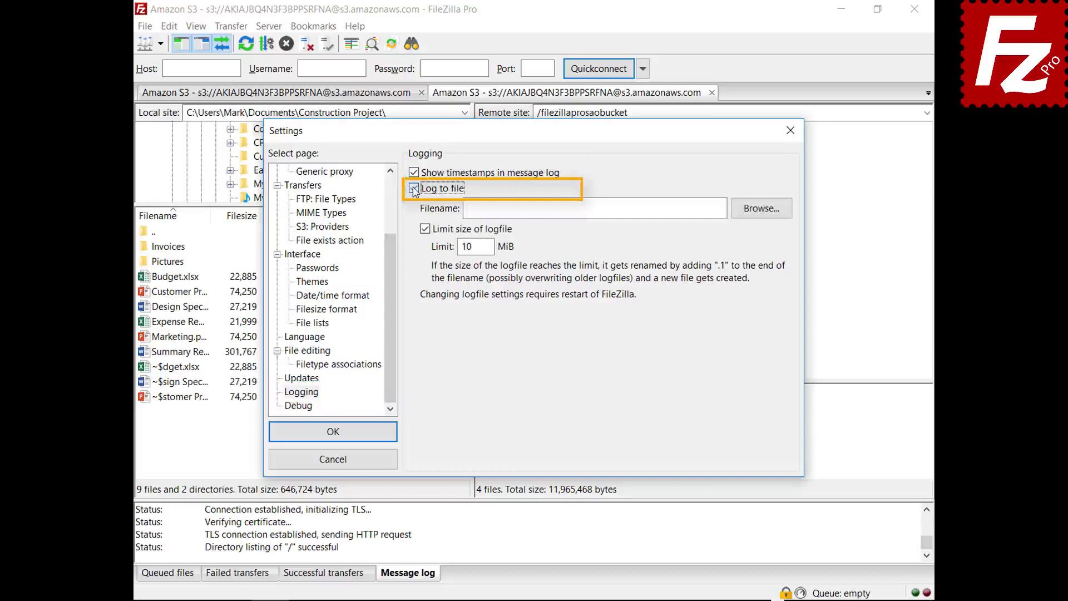
{"action": "left_click", "coordinate": [760, 211]}
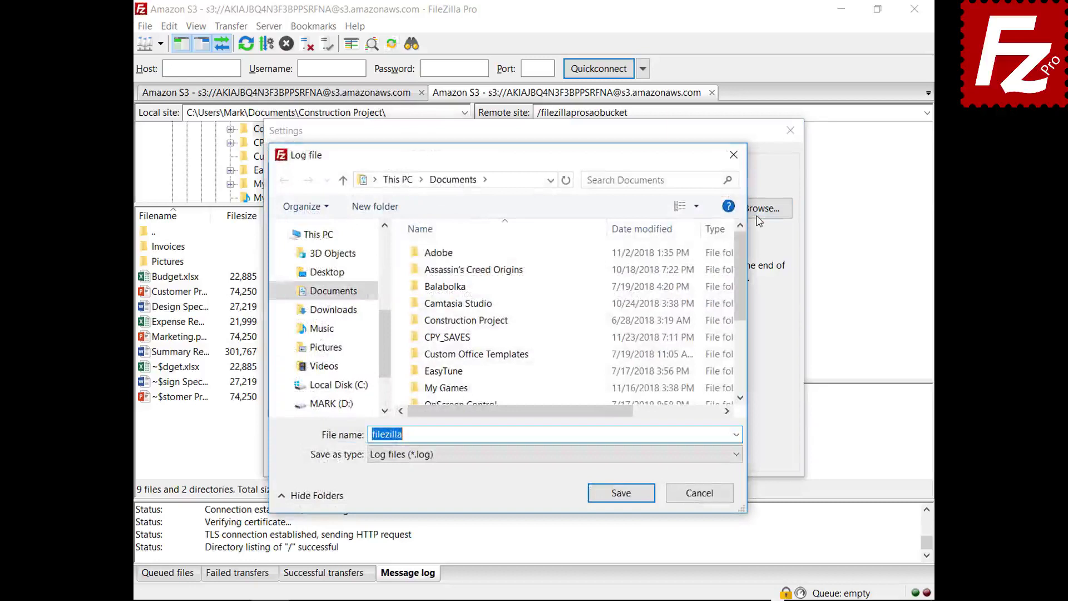
{"action": "left_click", "coordinate": [621, 493]}
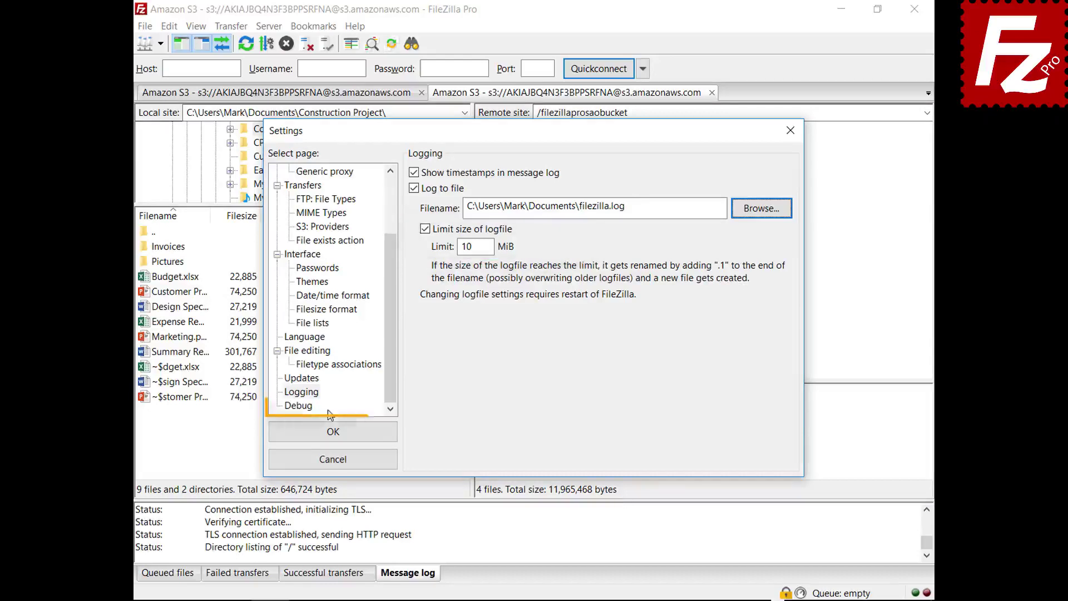
{"action": "left_click", "coordinate": [306, 407]}
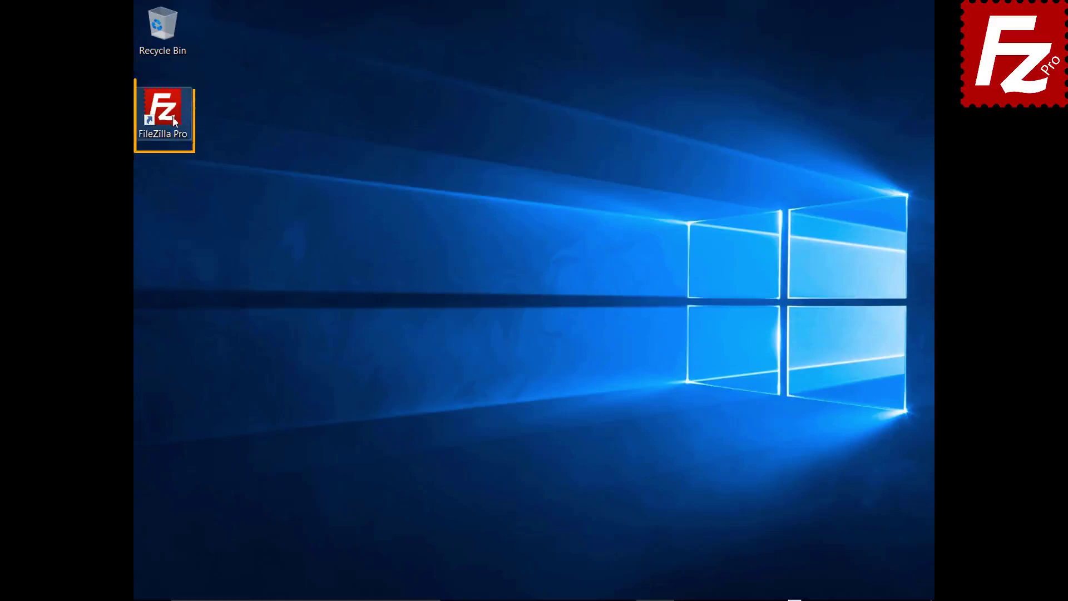
- Relaunch FileZilla and add a Site Manager entry named Amazon EC2 using SFTP
{"action": "double_click", "coordinate": [167, 114]}
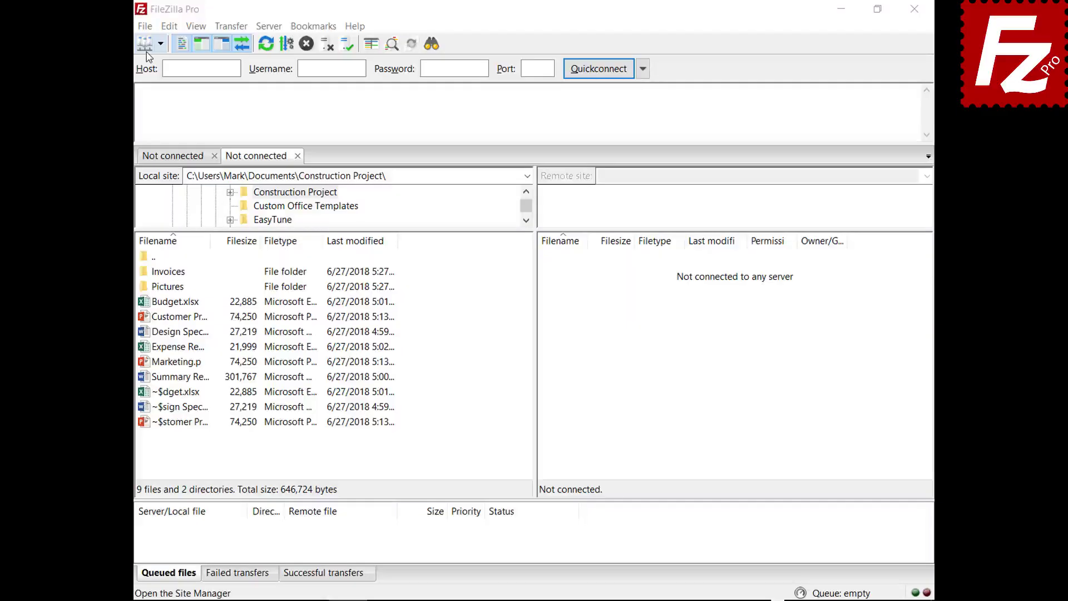
{"action": "left_click", "coordinate": [147, 28]}
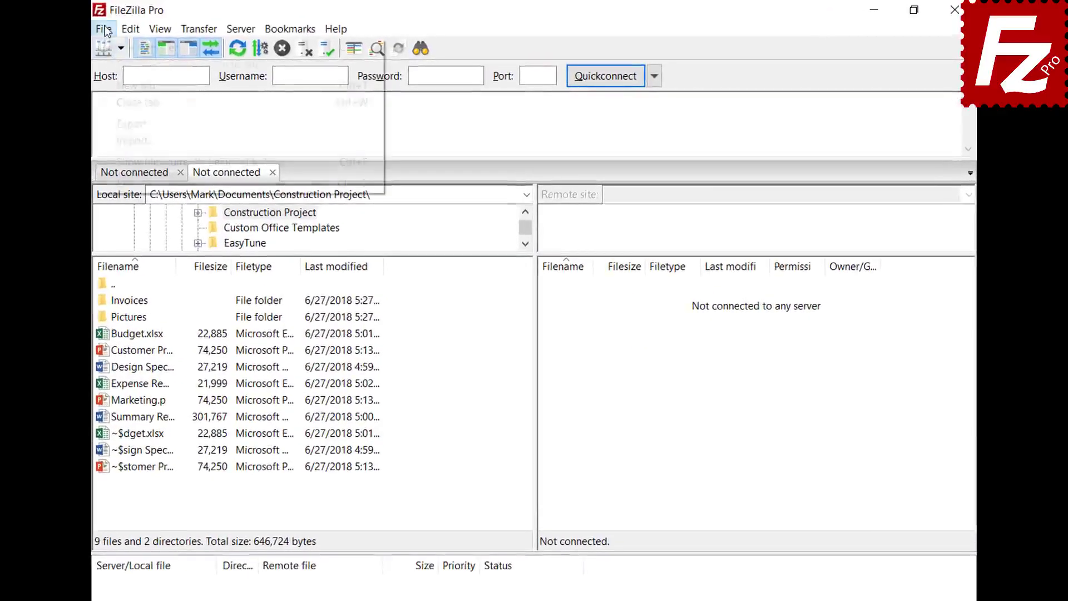
{"action": "left_click", "coordinate": [110, 43]}
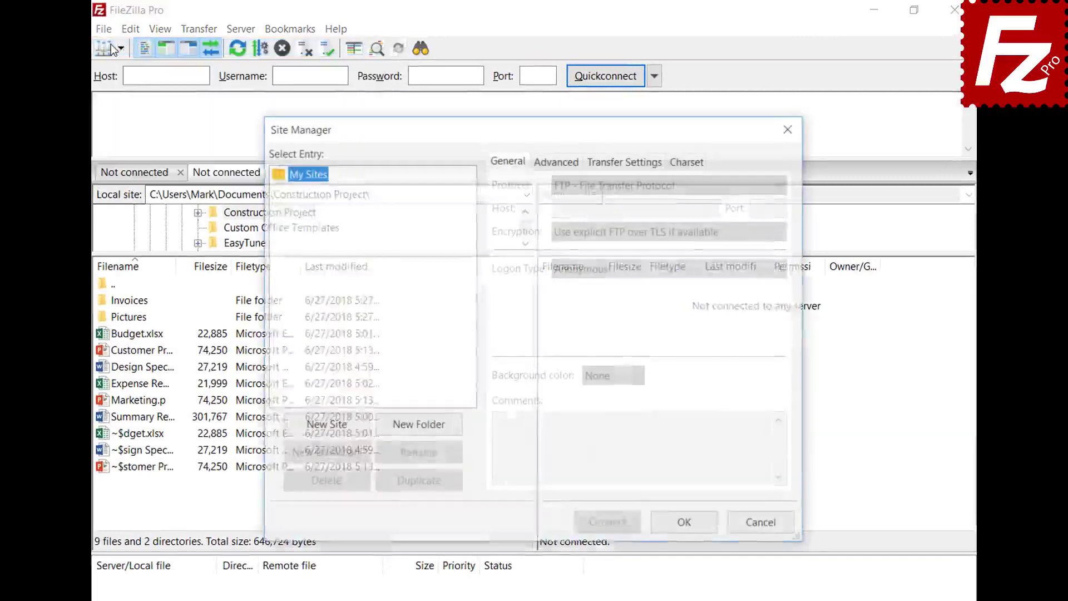
{"action": "left_click", "coordinate": [327, 427]}
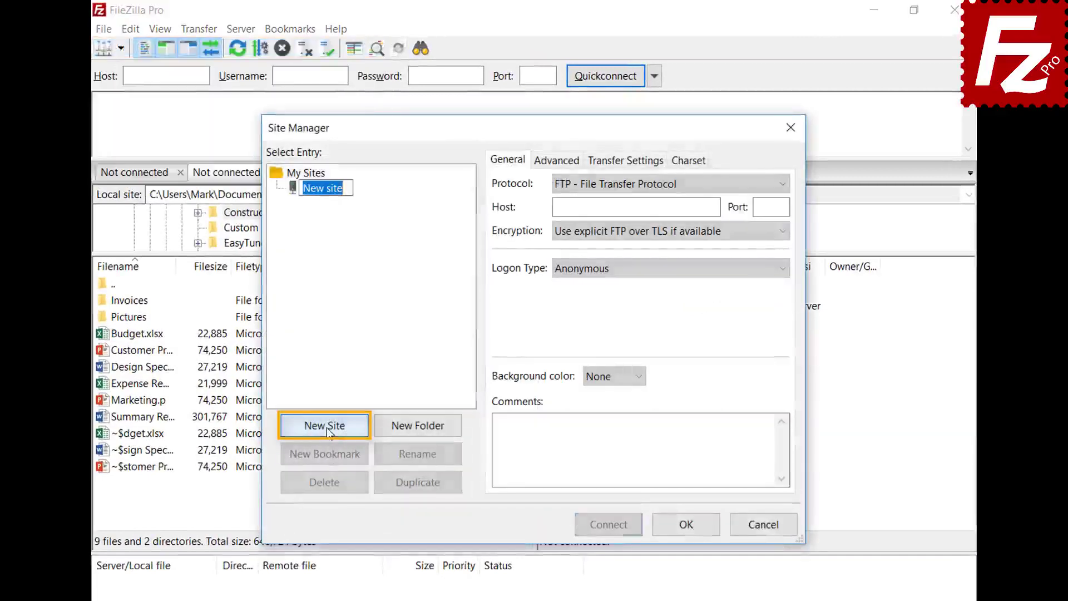
{"action": "type", "text": "Amazon"}
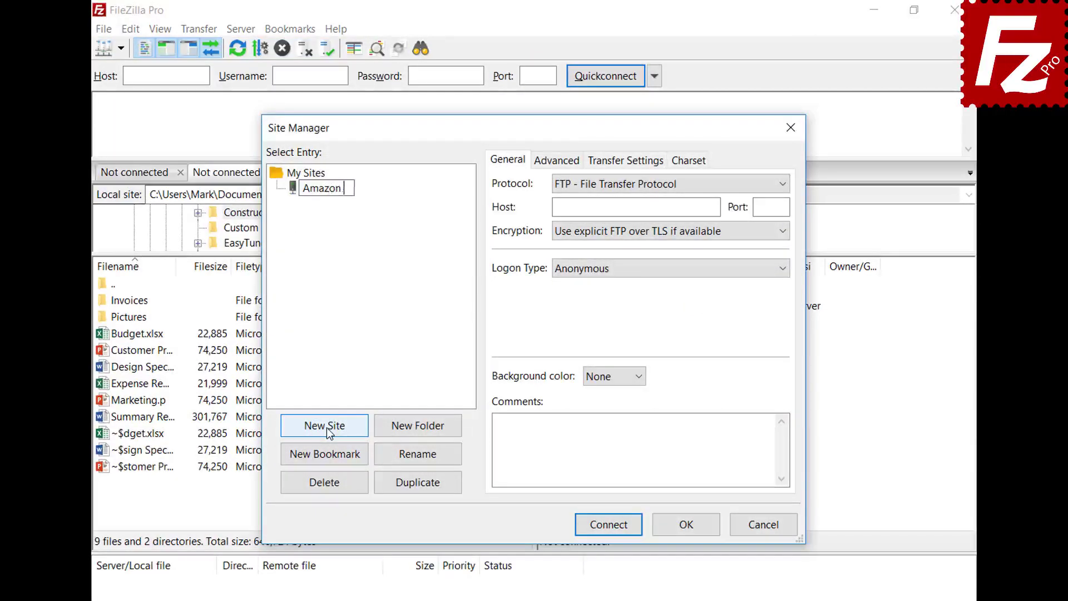
{"action": "type", "text": " EC2"}
{"action": "key", "text": "Return"}
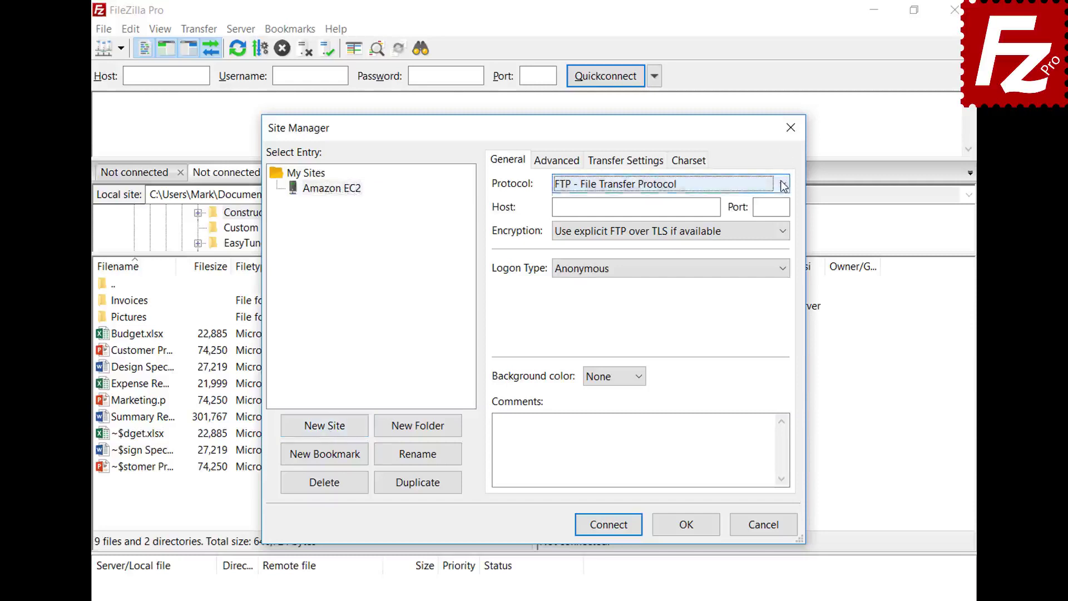
{"action": "left_click", "coordinate": [784, 186]}
{"action": "left_click", "coordinate": [784, 217]}
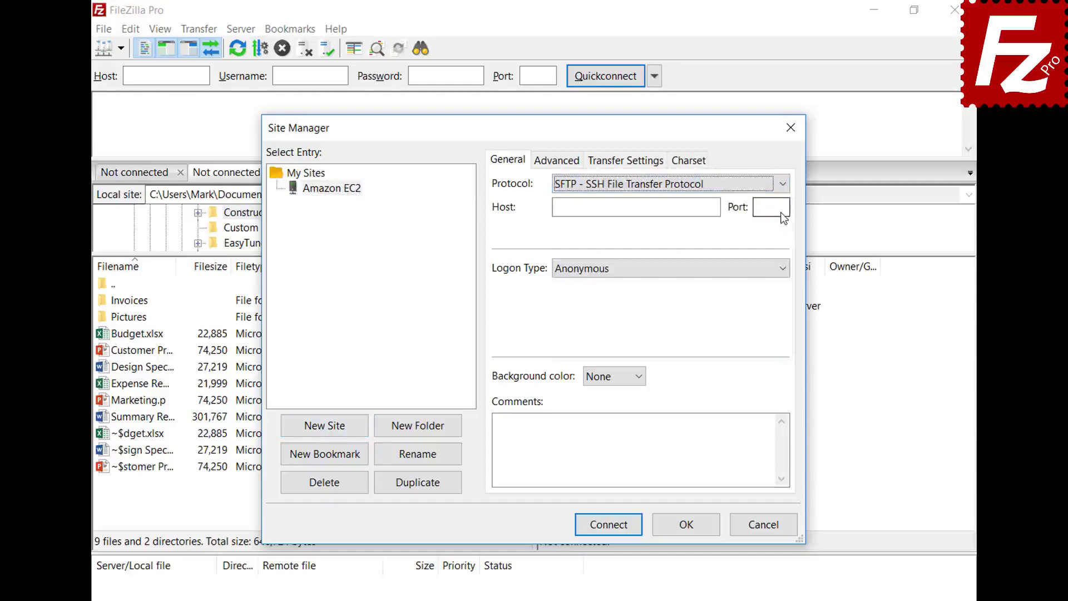
- Paste the EC2 host, use key-file logon as ubuntu with AWSKeyPair.pem, and connect
{"action": "left_click", "coordinate": [670, 208]}
{"action": "key", "text": "ctrl+v"}
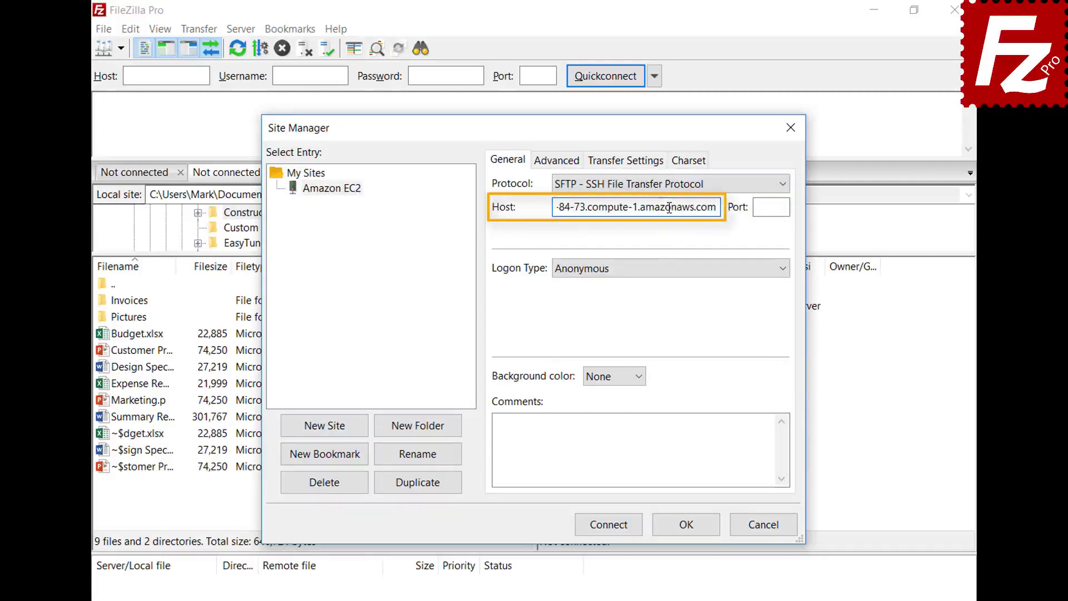
{"action": "left_click", "coordinate": [682, 273]}
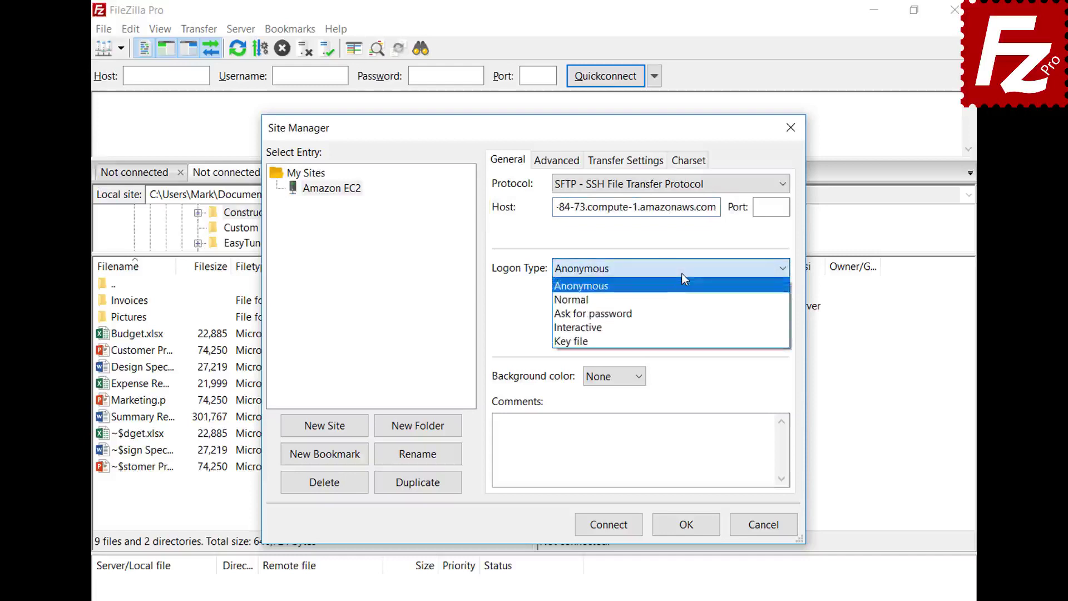
{"action": "left_click", "coordinate": [683, 341]}
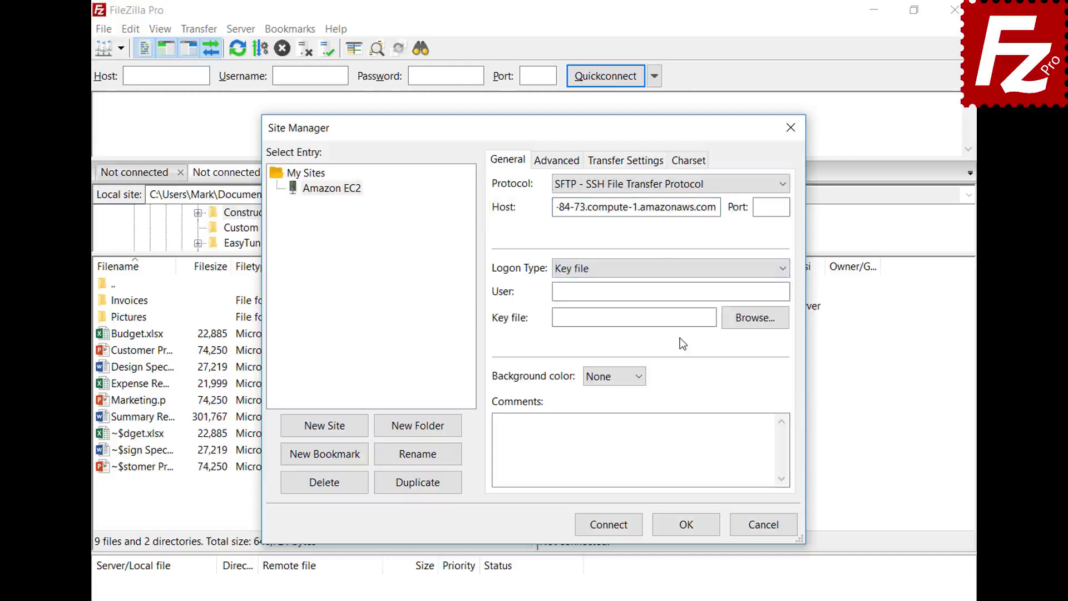
{"action": "left_click", "coordinate": [688, 293]}
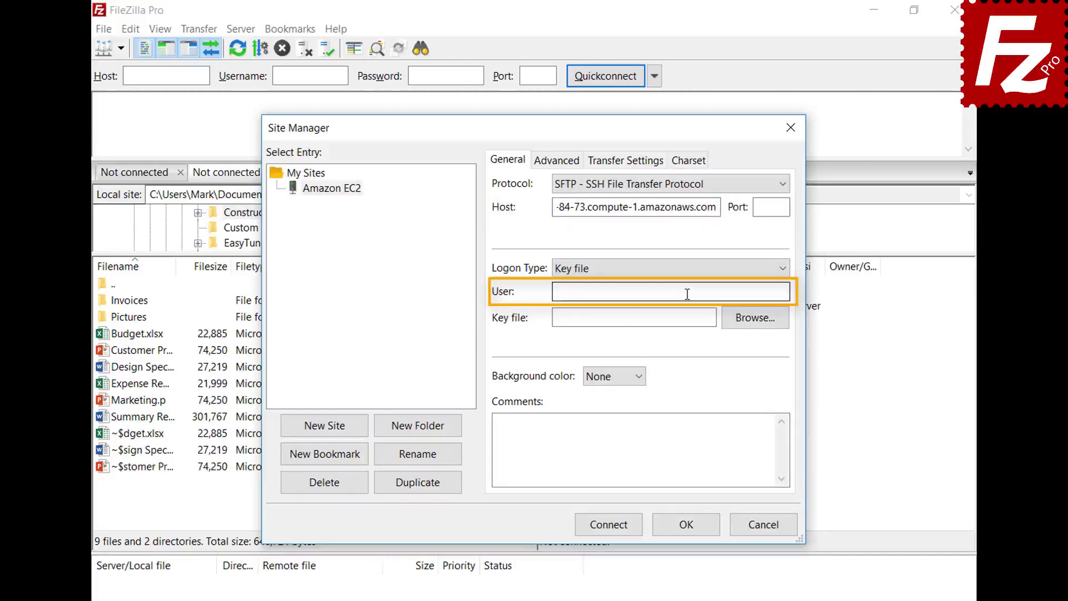
{"action": "type", "text": "ubuntu"}
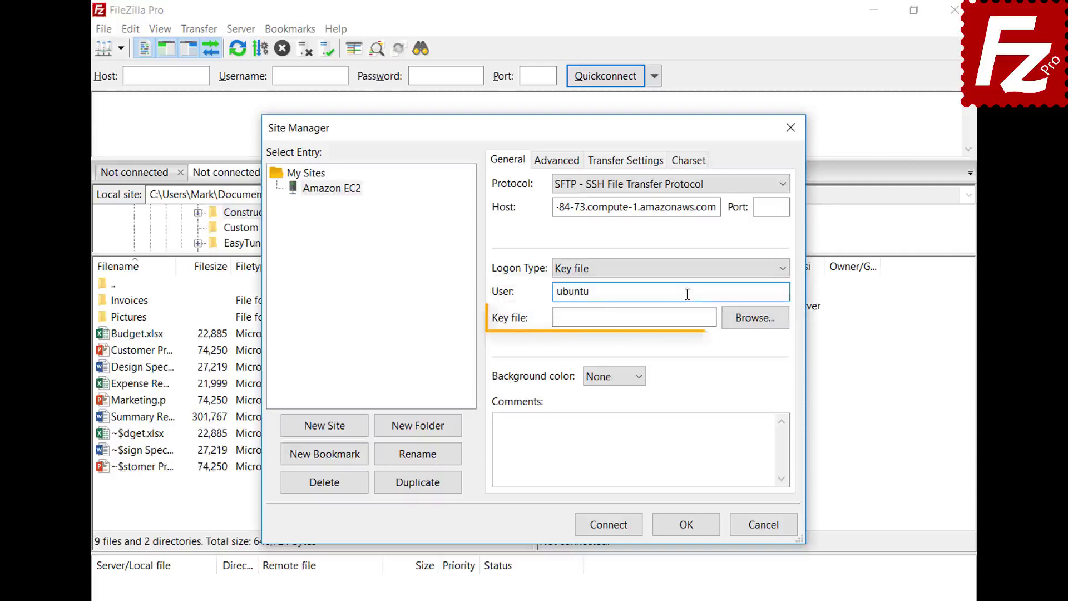
{"action": "left_click", "coordinate": [755, 317]}
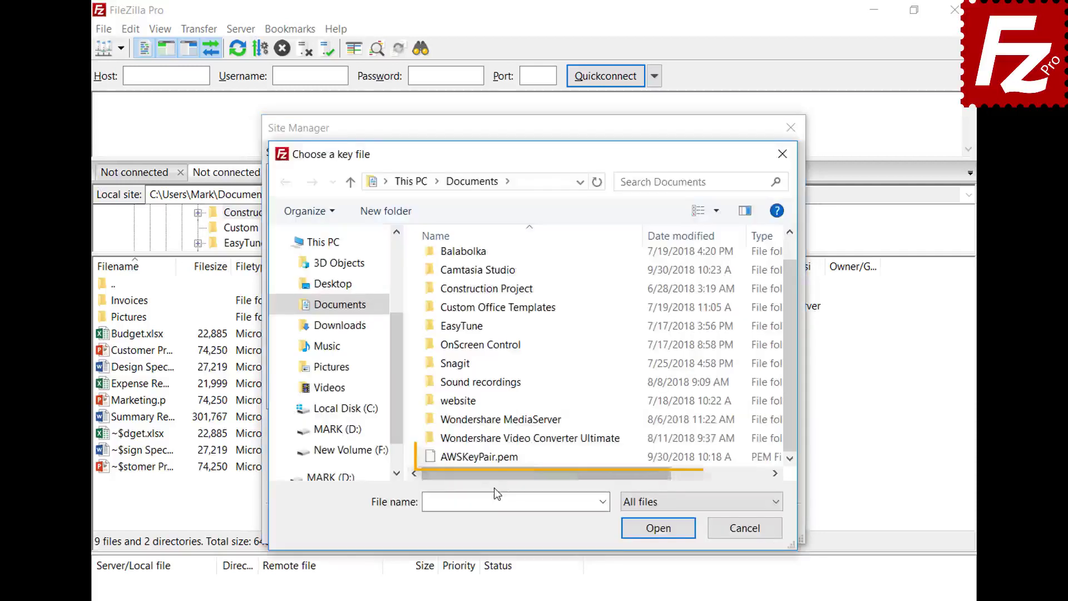
{"action": "double_click", "coordinate": [497, 456]}
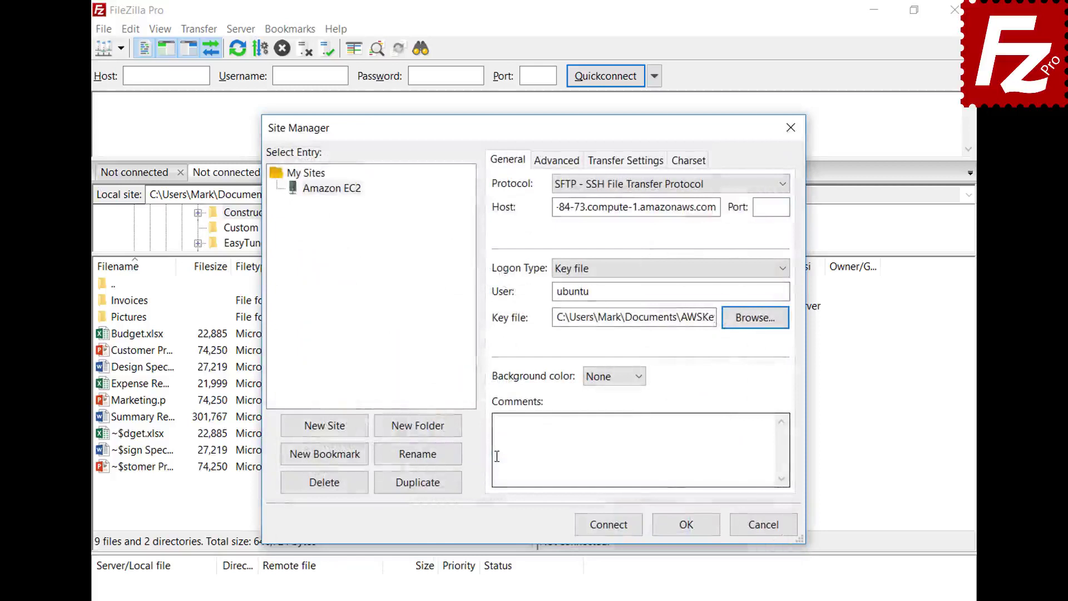
{"action": "left_click", "coordinate": [611, 527]}
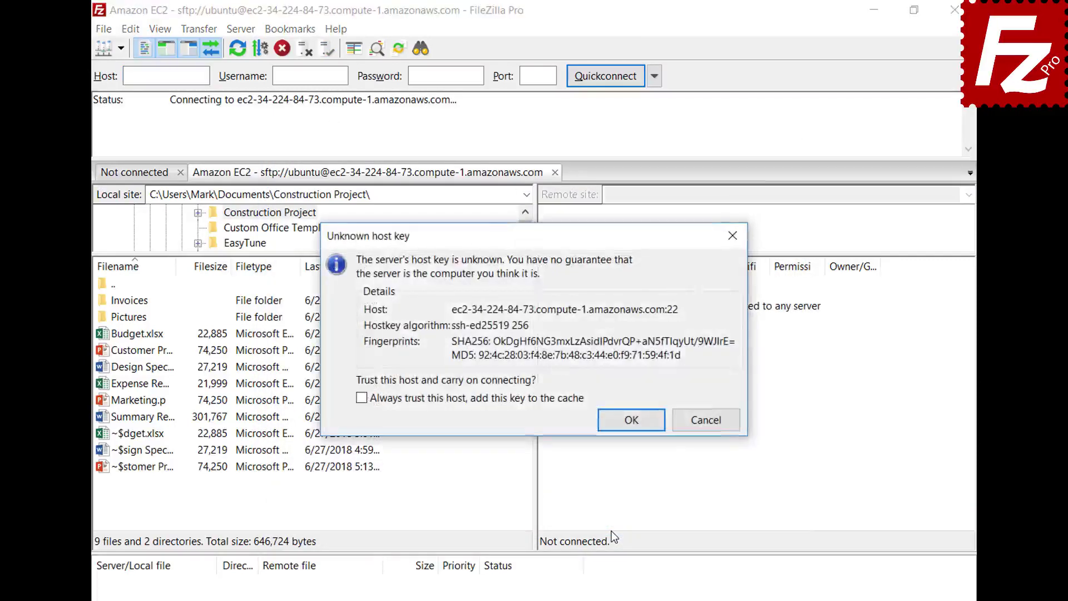
- Always trust the EC2 server's host key, caching it, and continue connecting
{"action": "left_click", "coordinate": [362, 398]}
{"action": "left_click", "coordinate": [633, 422]}
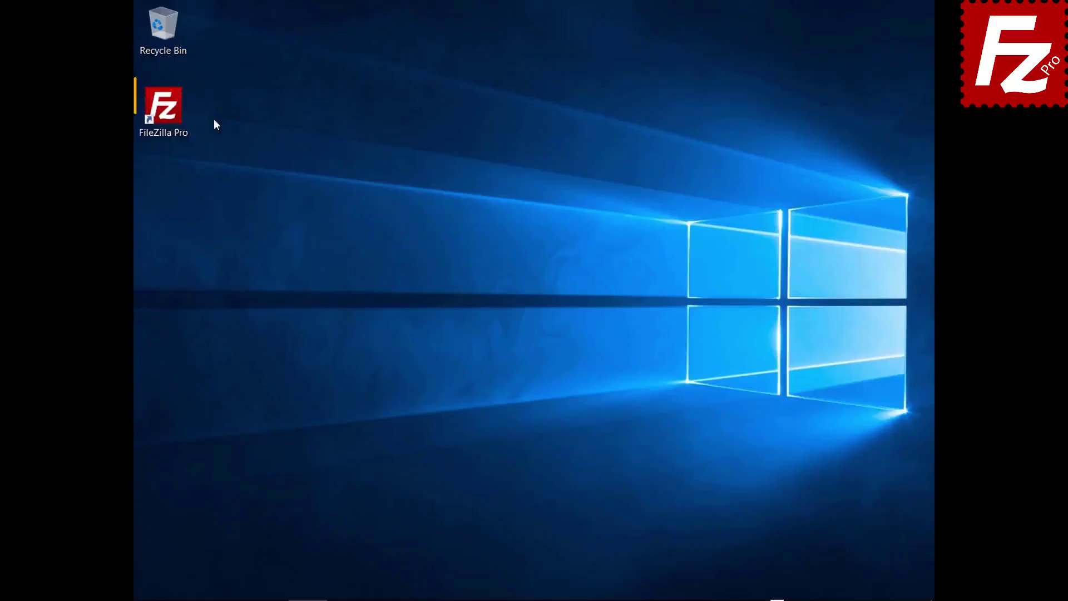
- Launch FileZilla Pro from the desktop and open its File menu
{"action": "double_click", "coordinate": [174, 120]}
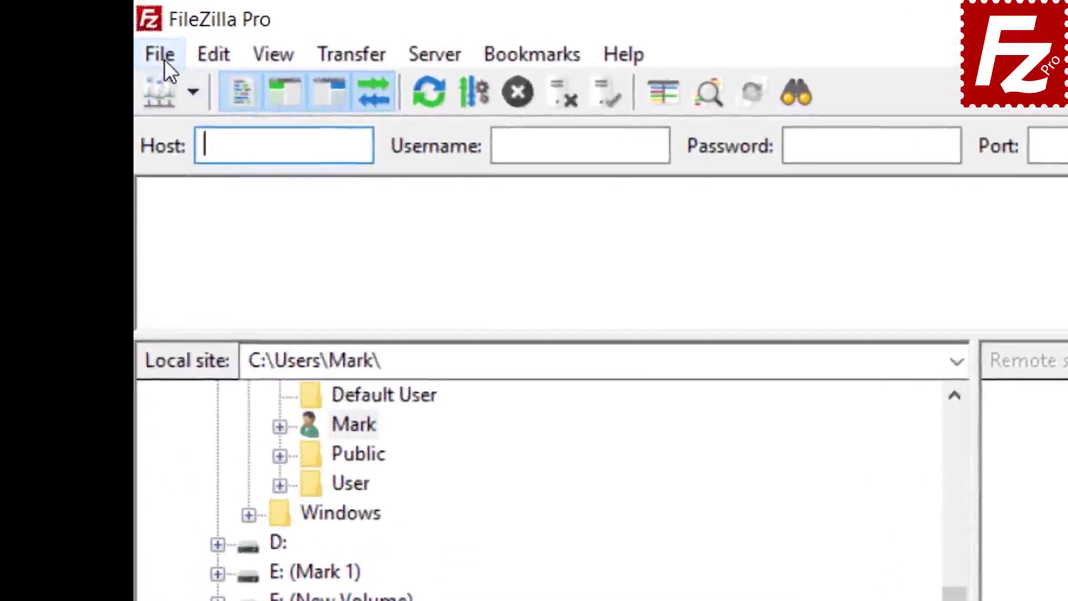
{"action": "left_click", "coordinate": [148, 28]}
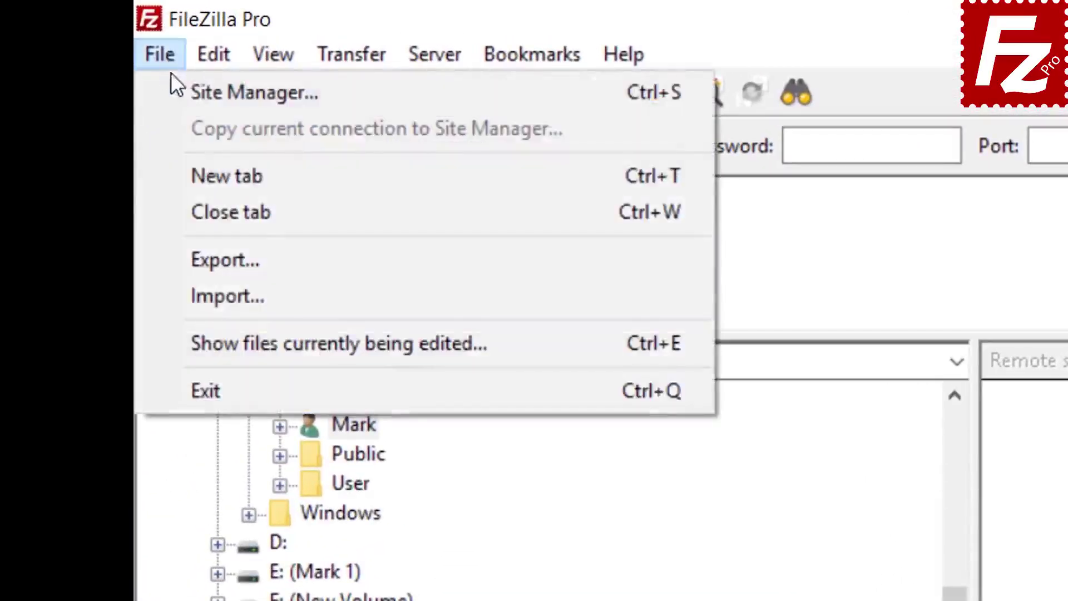
- In Site Manager, create a new site named 'S3 Connection' using the Amazon S3 protocol
{"action": "left_click", "coordinate": [195, 93]}
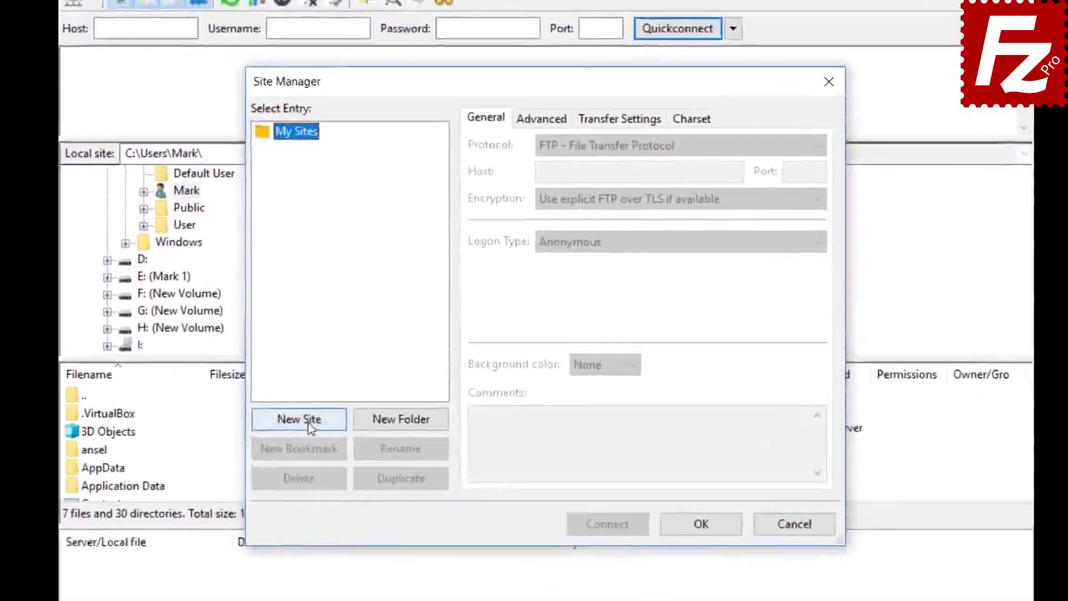
{"action": "left_click", "coordinate": [369, 451]}
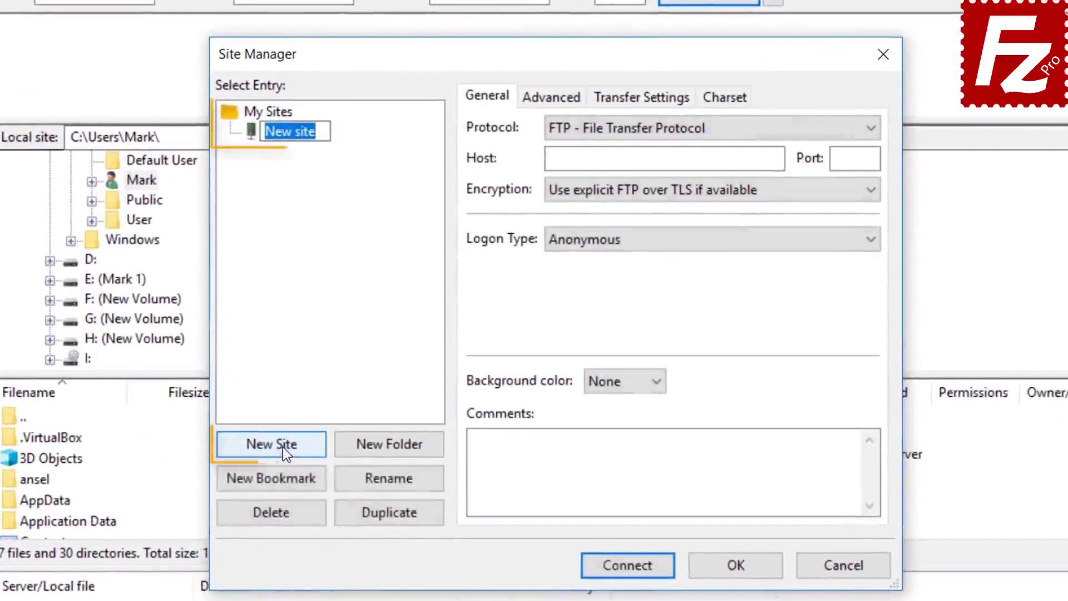
{"action": "type", "text": "S3 Connec"}
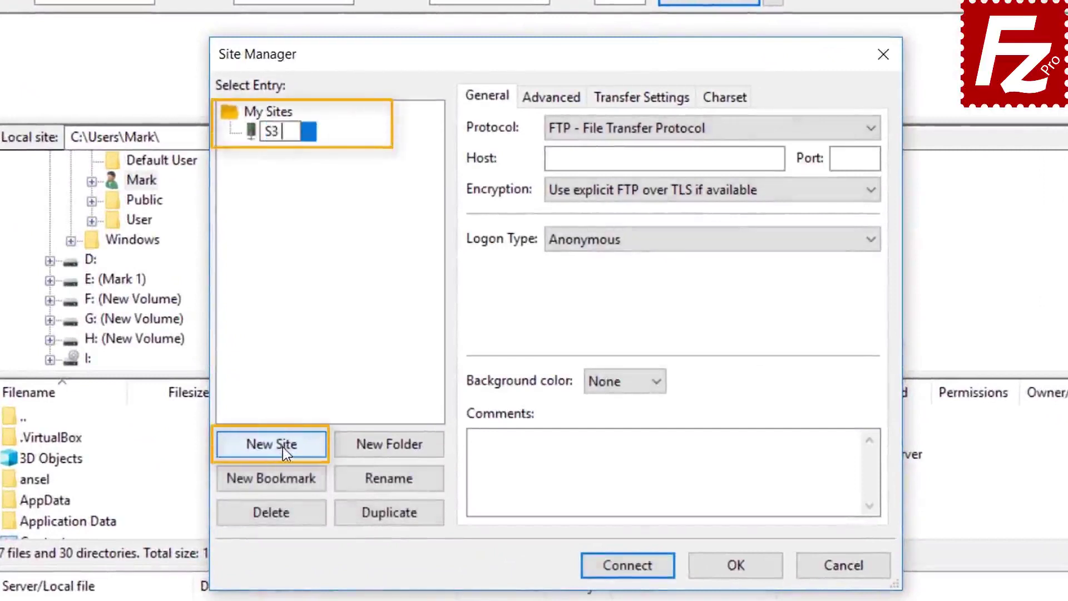
{"action": "type", "text": "tion"}
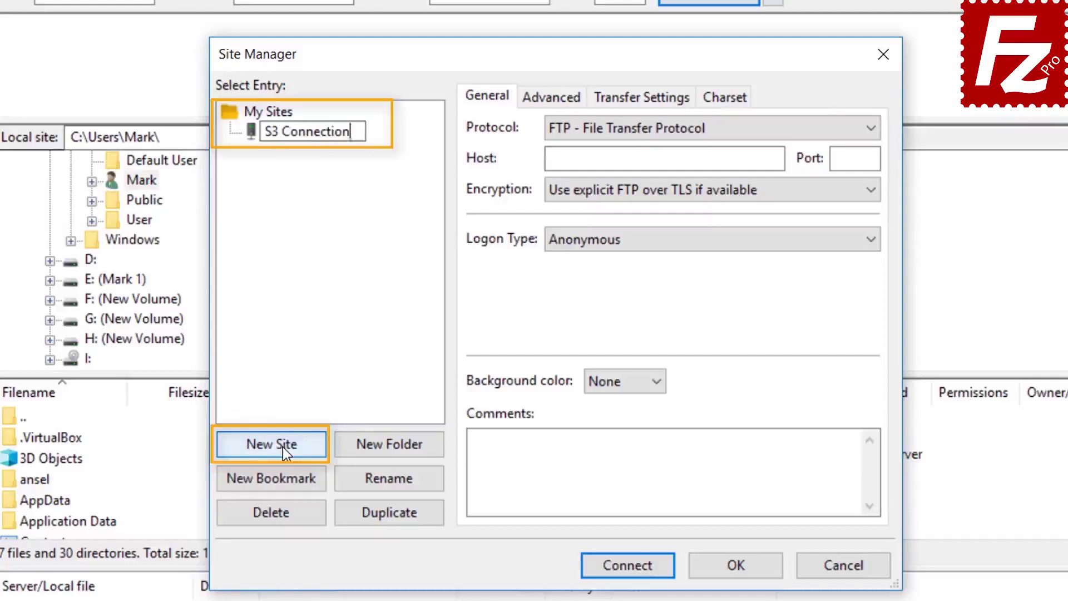
{"action": "left_click", "coordinate": [690, 129]}
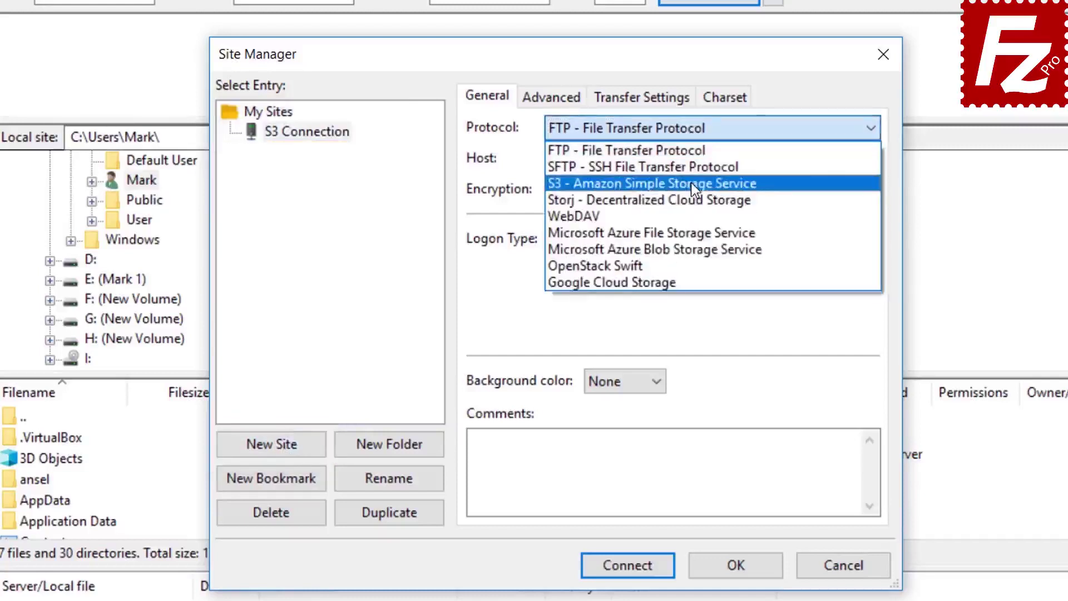
{"action": "left_click", "coordinate": [691, 184]}
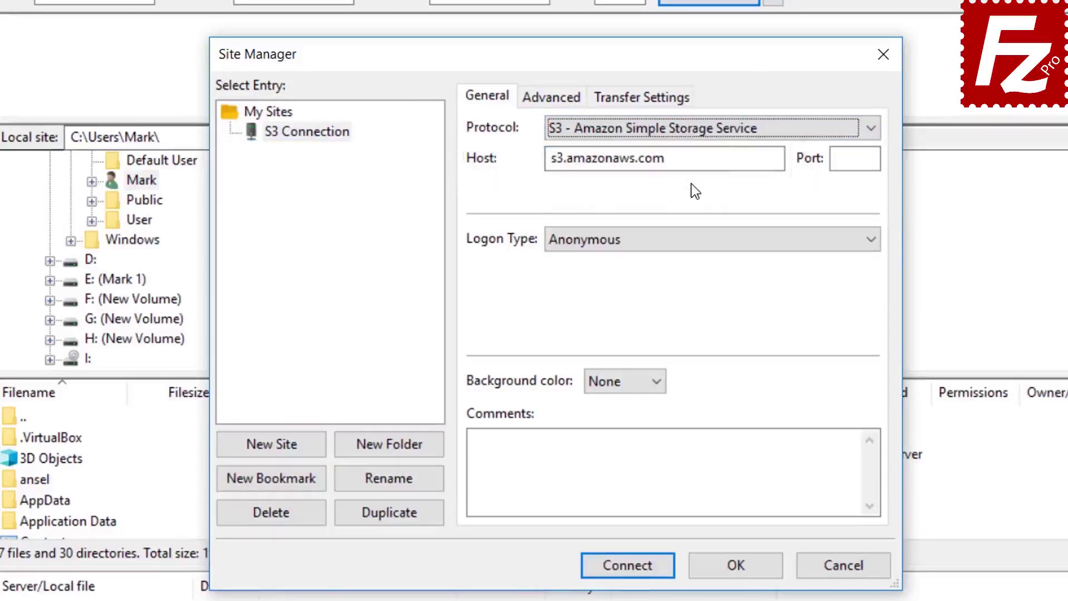
- Set Normal logon, paste the access key ID and secret access key, and connect
{"action": "left_click", "coordinate": [685, 242]}
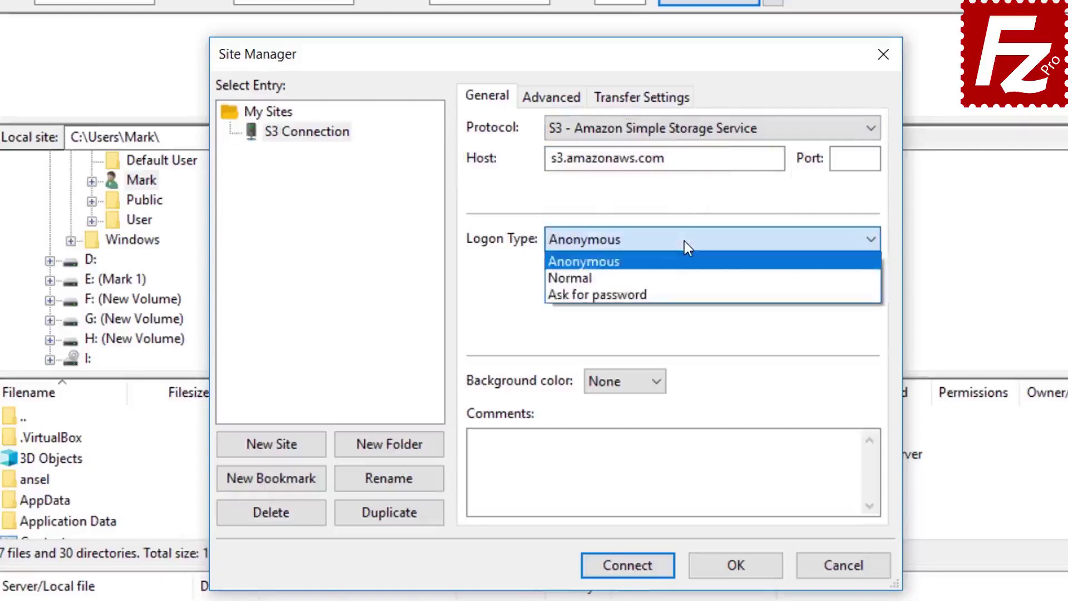
{"action": "left_click", "coordinate": [685, 274]}
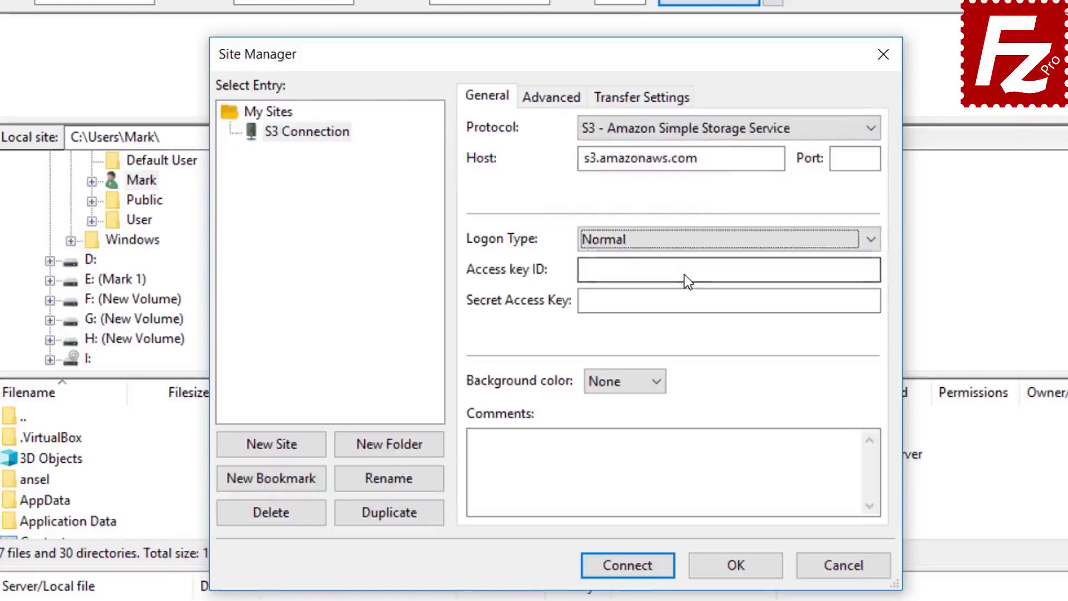
{"action": "left_click", "coordinate": [686, 275]}
{"action": "key", "text": "ctrl+v"}
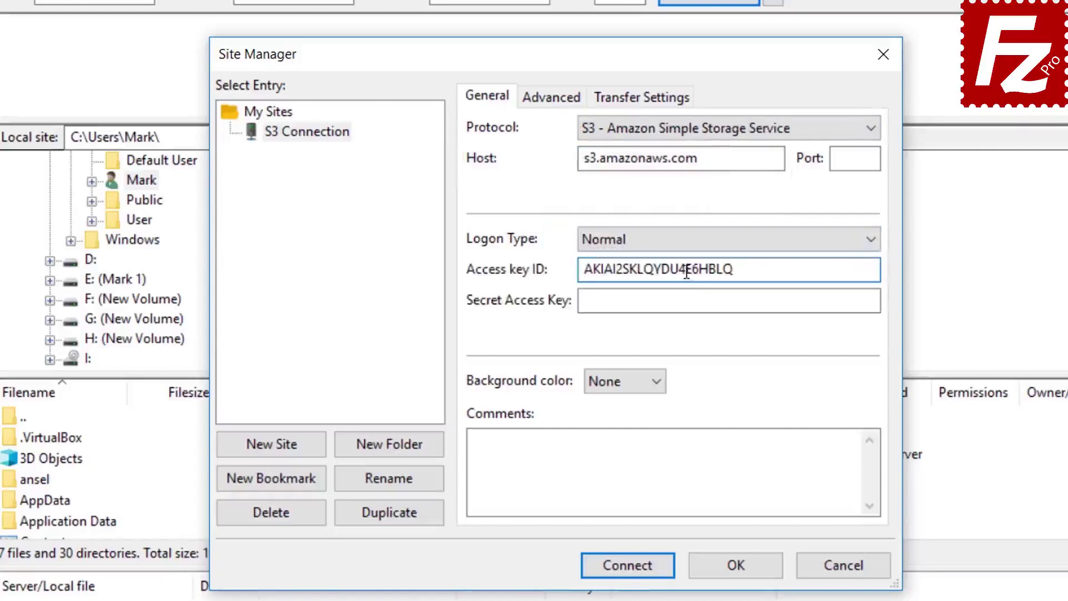
{"action": "left_click", "coordinate": [691, 300]}
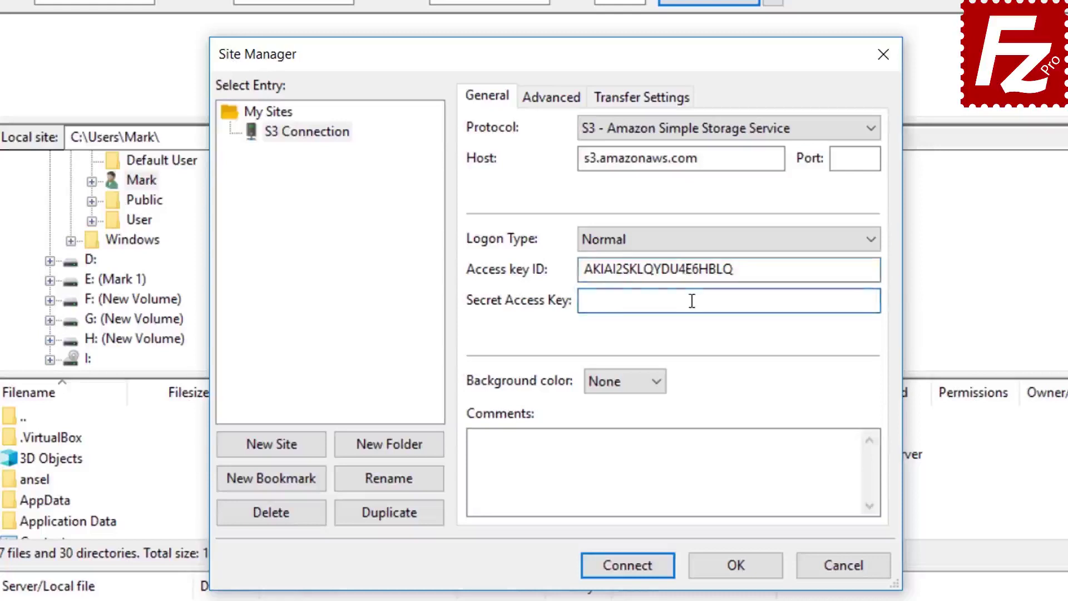
{"action": "key", "text": "ctrl+v"}
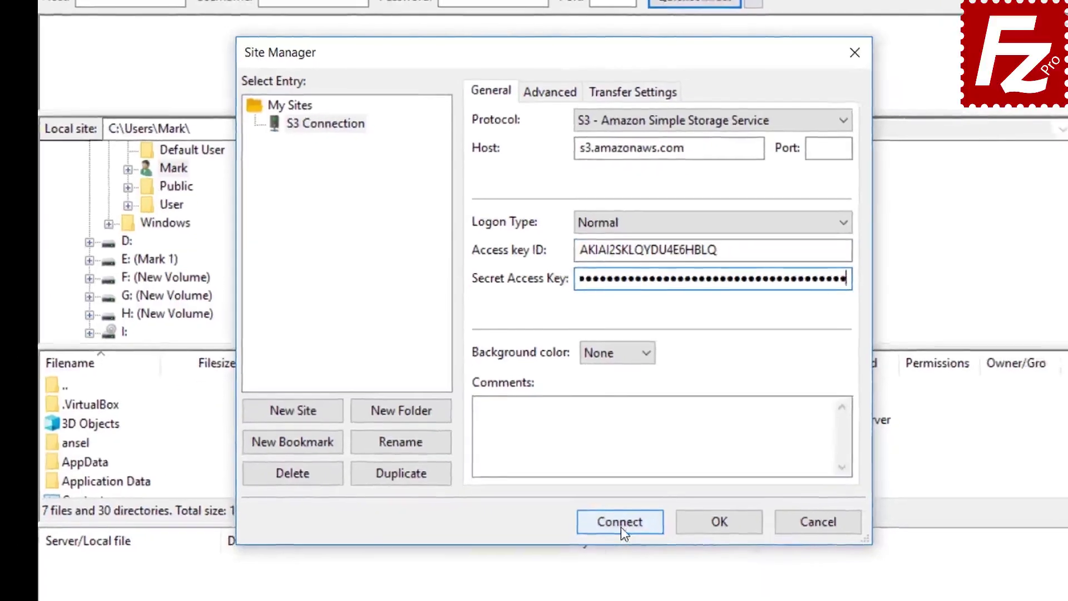
{"action": "left_click", "coordinate": [621, 527]}
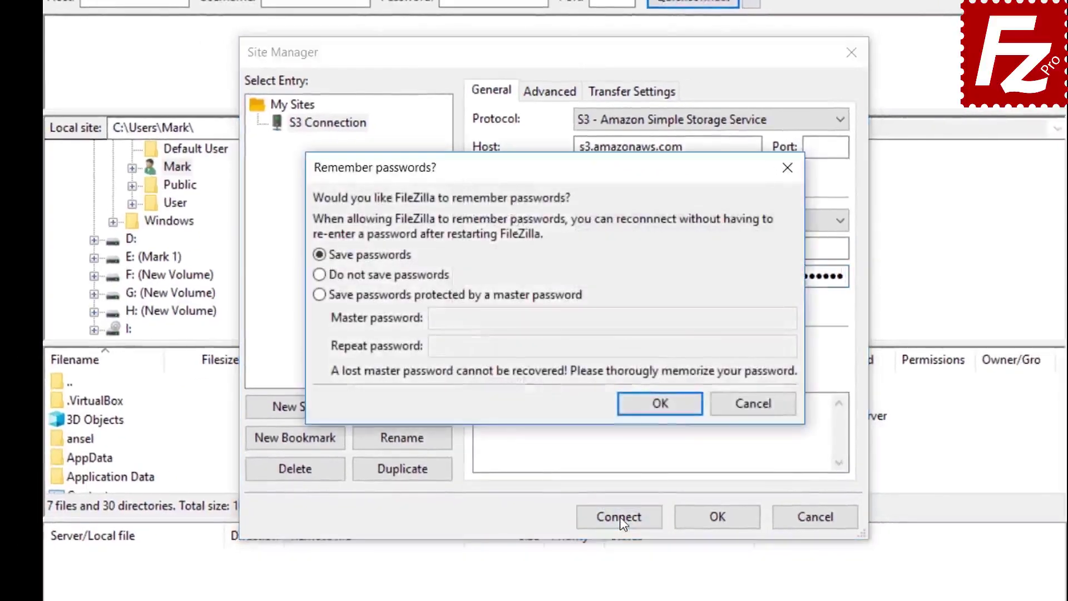
- Accept the Remember passwords prompt with Save passwords kept selected
{"action": "left_click", "coordinate": [660, 403]}
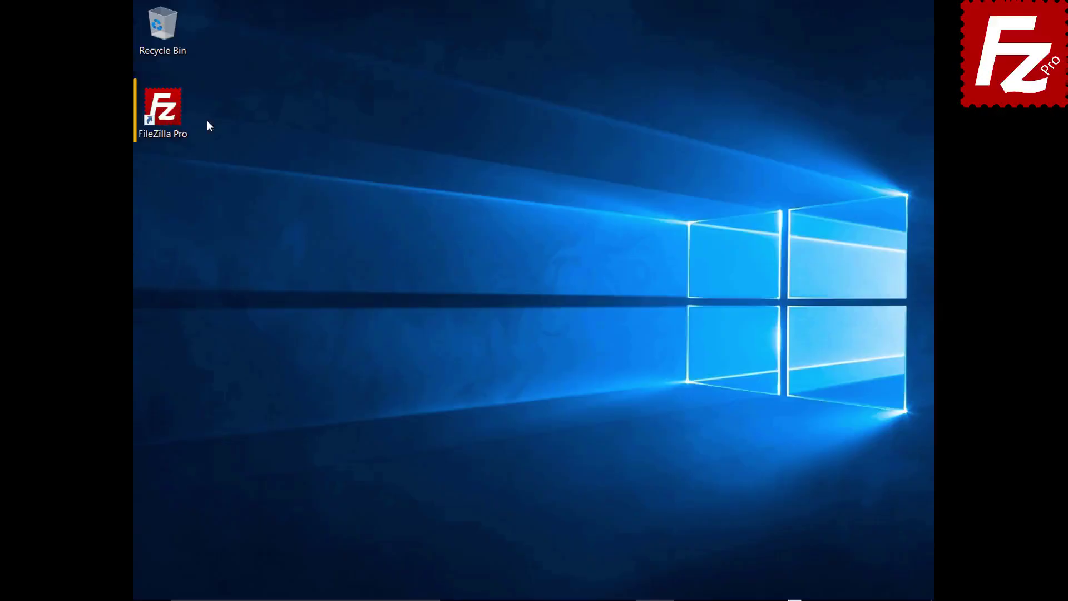
- Relaunch FileZilla Pro and open the S3: Providers page in Settings
{"action": "double_click", "coordinate": [170, 114]}
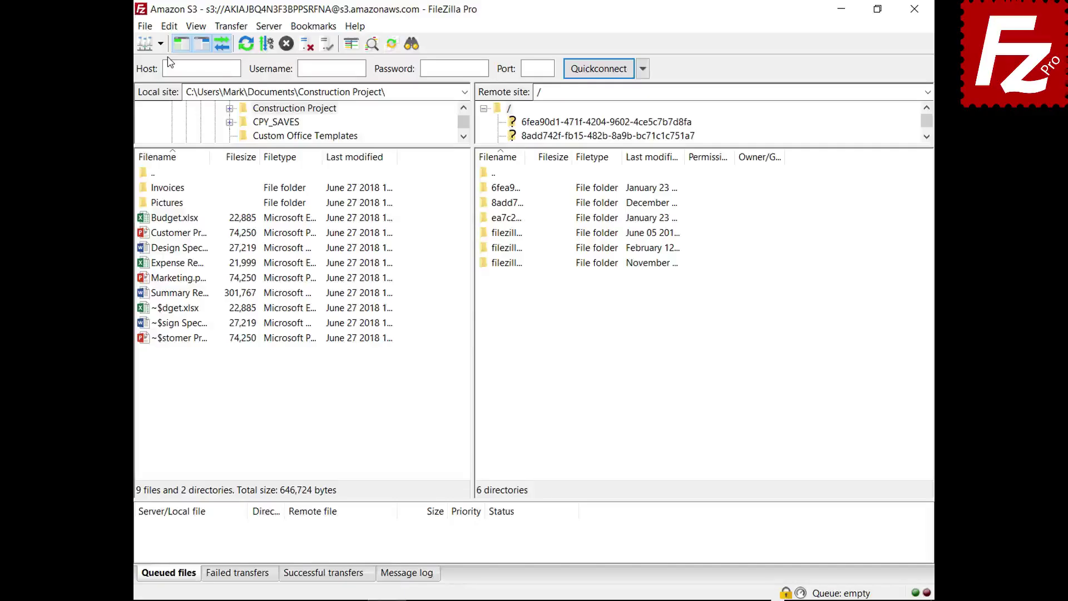
{"action": "left_click", "coordinate": [170, 26]}
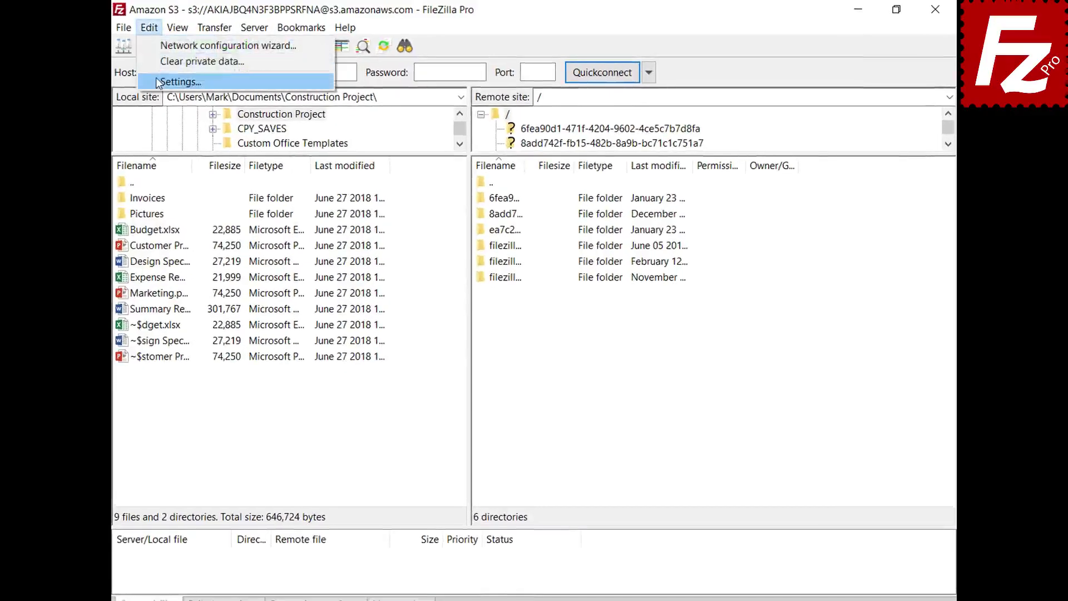
{"action": "left_click", "coordinate": [157, 82]}
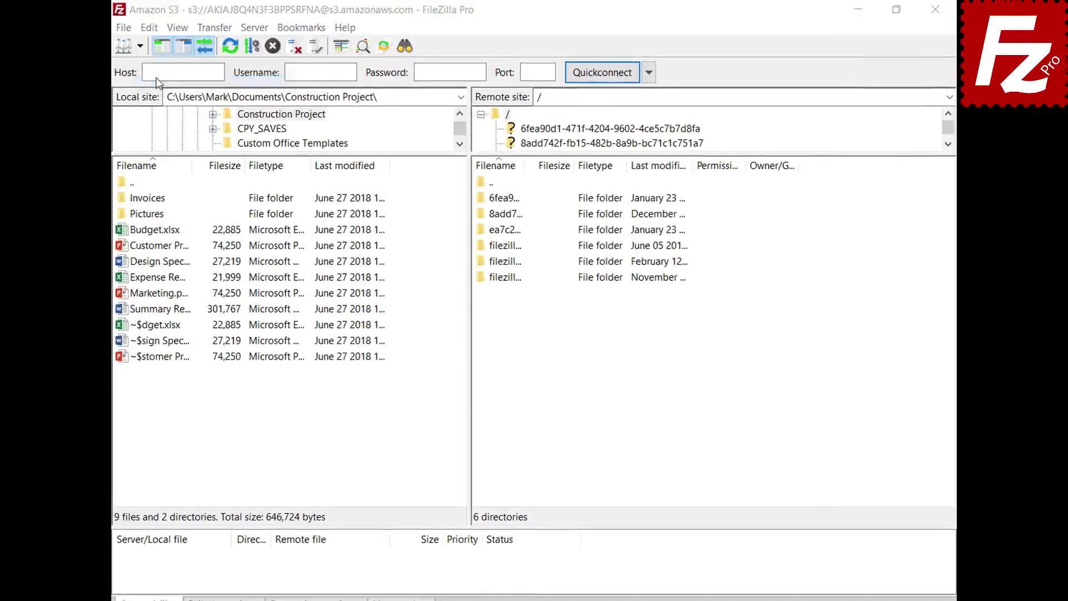
{"action": "left_click", "coordinate": [289, 326]}
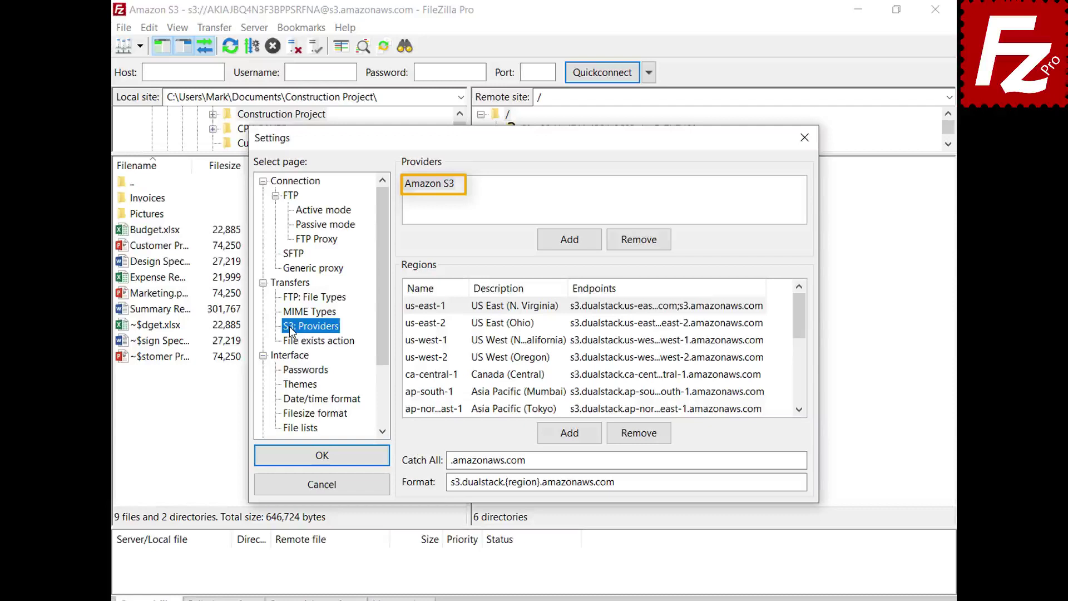
- Add a new S3 provider named DigitalOcean and select it
{"action": "left_click", "coordinate": [569, 248]}
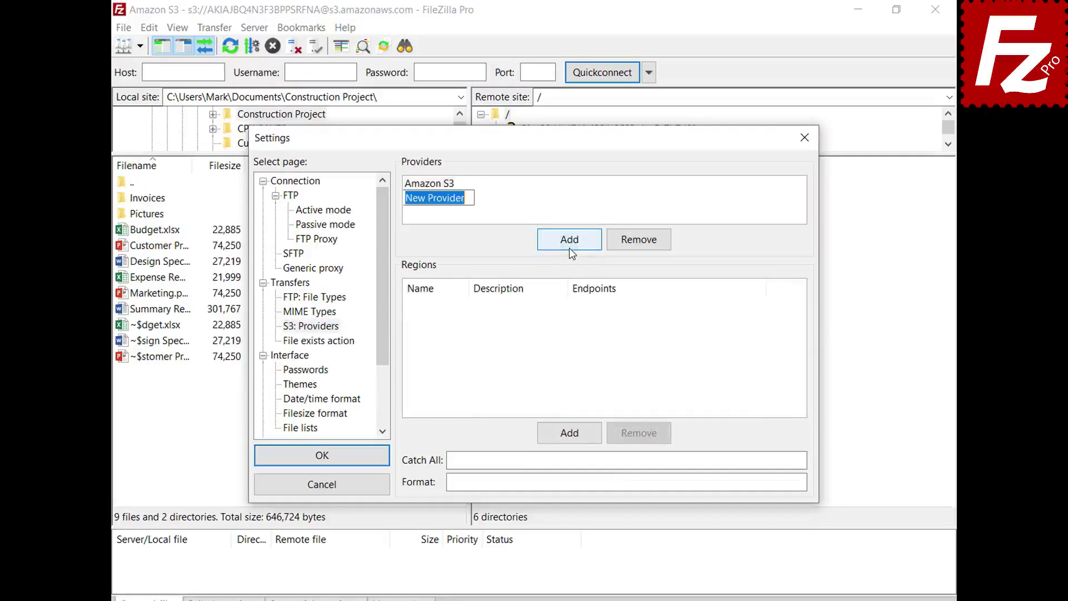
{"action": "type", "text": "Digit"}
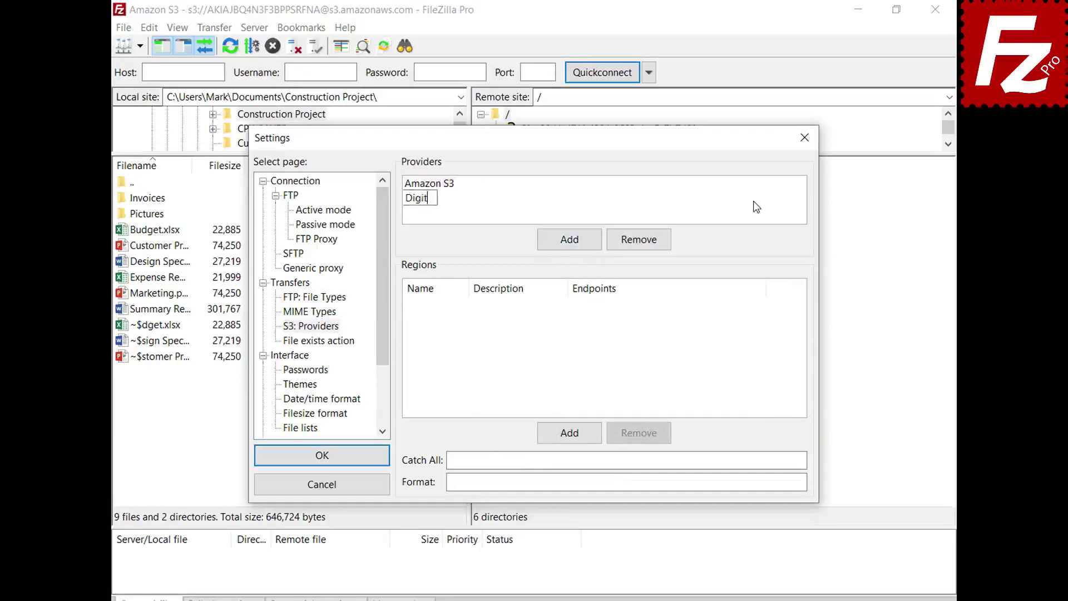
{"action": "type", "text": "alOcean"}
{"action": "key", "text": "Return"}
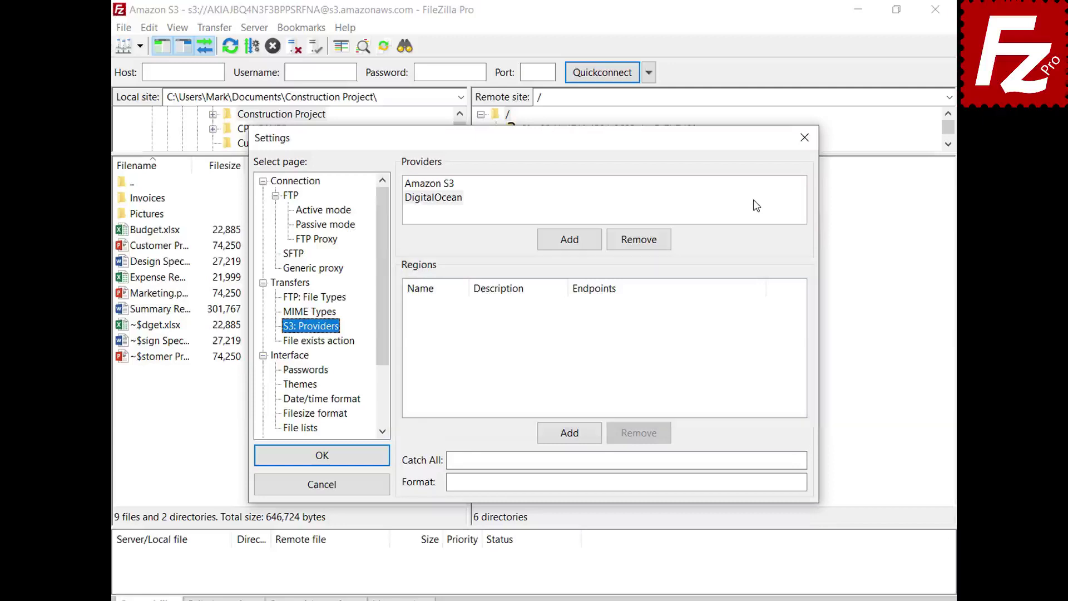
{"action": "left_click", "coordinate": [757, 206]}
- Add DigitalOcean regions nyc3 (New York 3) and sgp1 (Singapore 1) with their endpoints
{"action": "left_click", "coordinate": [575, 438]}
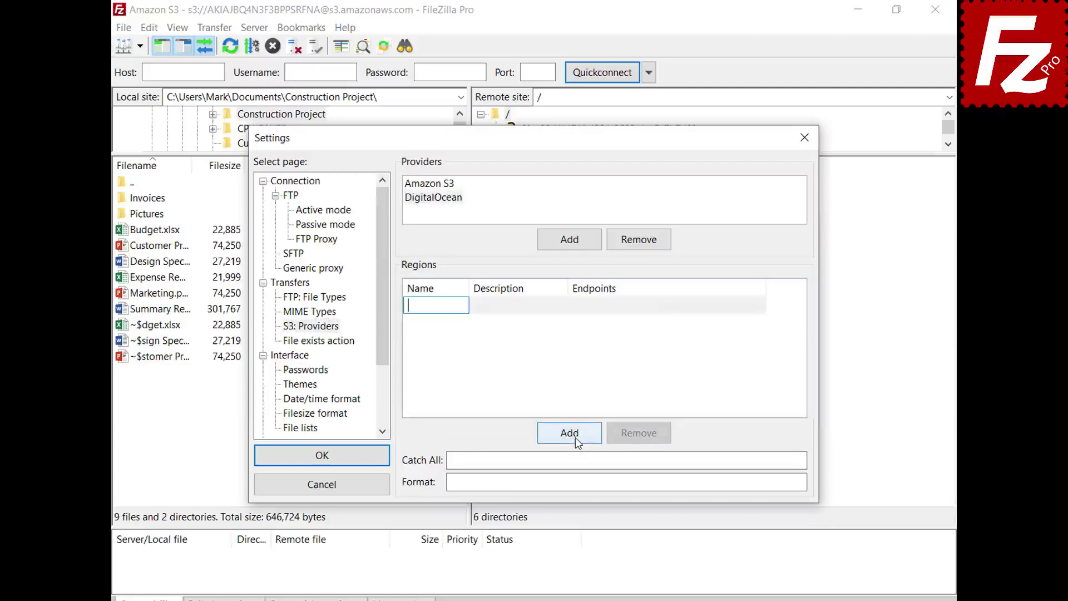
{"action": "type", "text": "nyc3"}
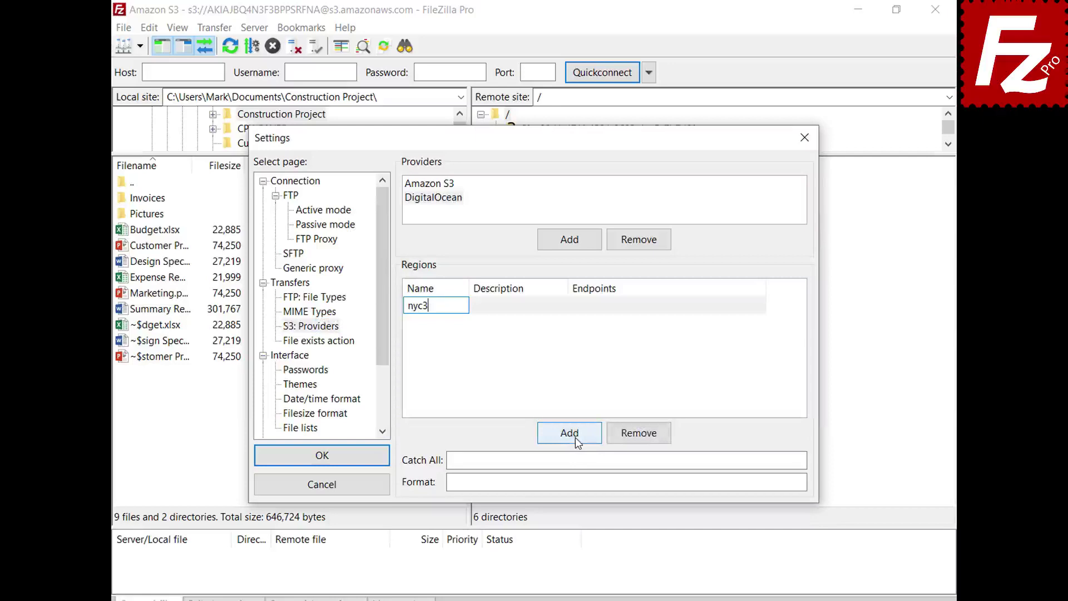
{"action": "left_click", "coordinate": [563, 307]}
{"action": "type", "text": "New York 3"}
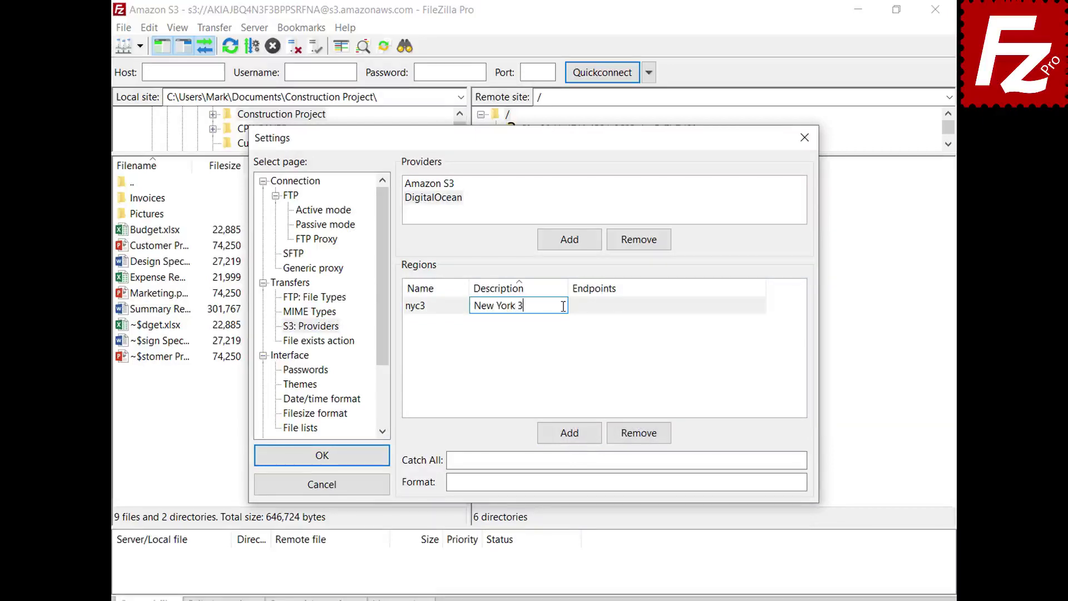
{"action": "left_click", "coordinate": [762, 306]}
{"action": "type", "text": "nyc3.digitaloceanspaces.com"}
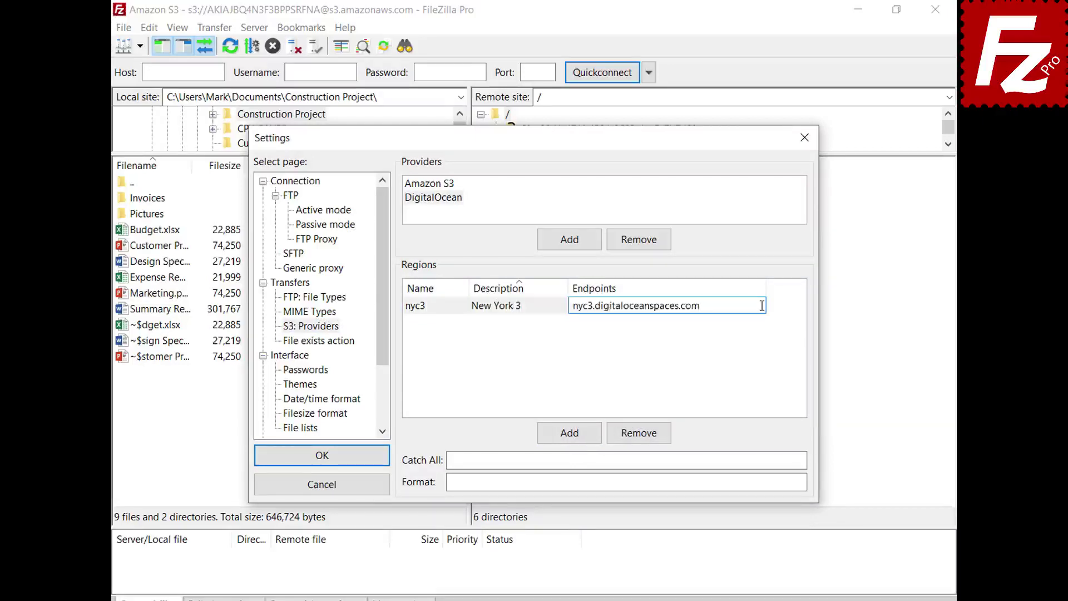
{"action": "key", "text": "Return"}
{"action": "left_click", "coordinate": [571, 437]}
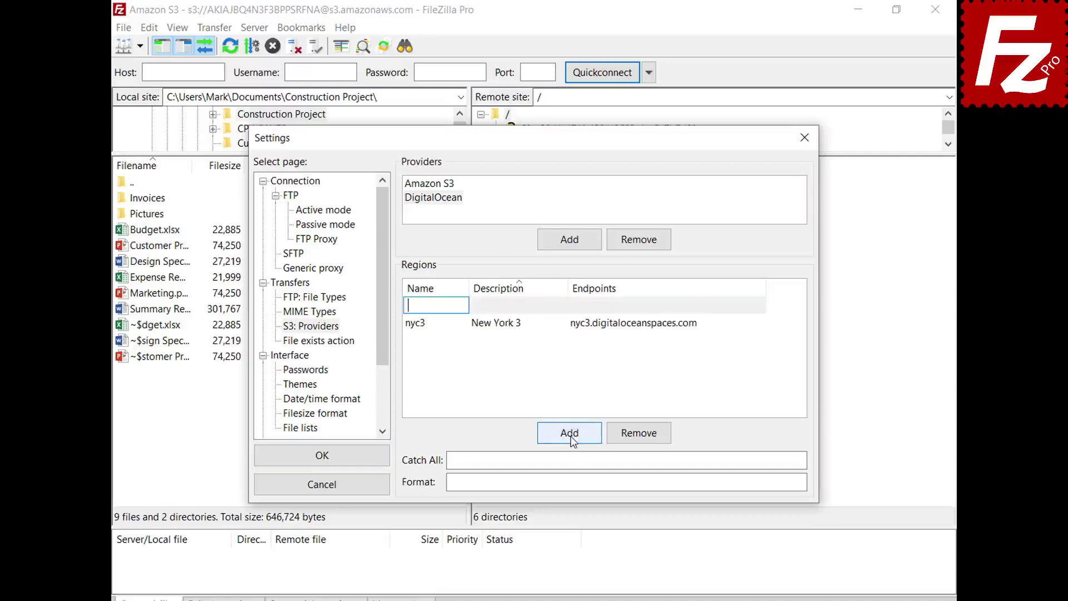
{"action": "type", "text": "sgp1"}
{"action": "left_click", "coordinate": [563, 305]}
{"action": "type", "text": "Singapore 1"}
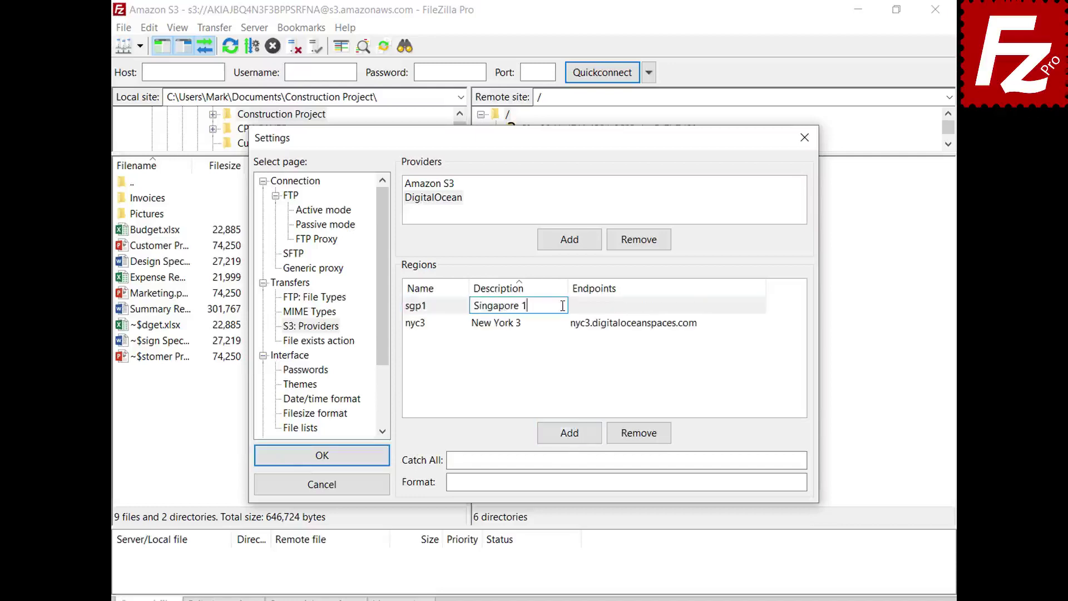
{"action": "key", "text": "Return"}
{"action": "left_click", "coordinate": [760, 322]}
{"action": "type", "text": "sgp1.digitaloceanspaces.com"}
{"action": "key", "text": "Return"}
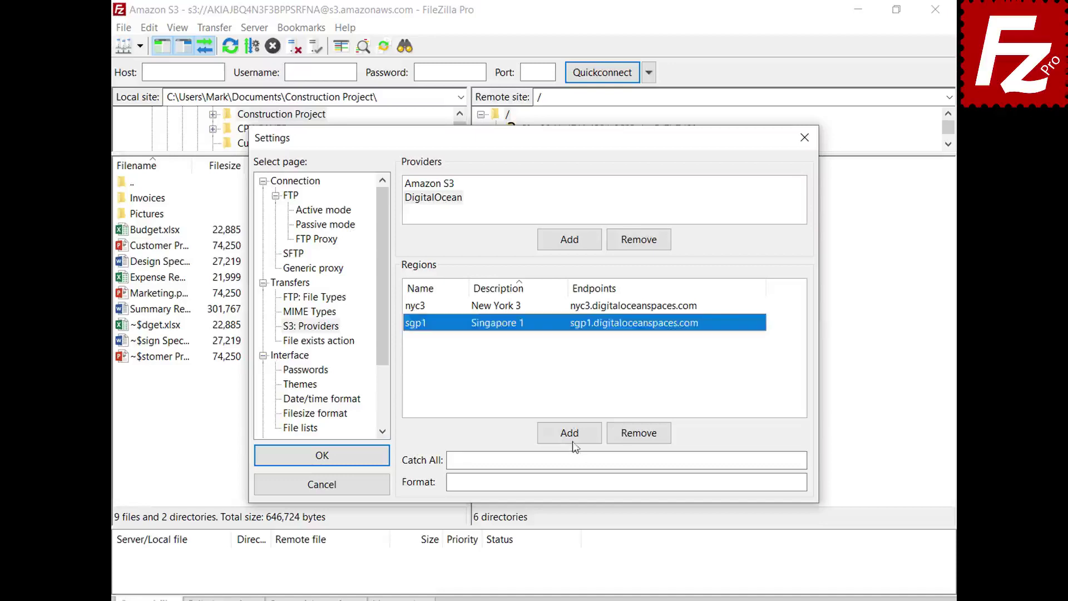
- Add regions ams3 (Amsterdam 3) and sfo2 (San Francisco 2) with their endpoints
{"action": "left_click", "coordinate": [574, 436]}
{"action": "type", "text": "ams3"}
{"action": "left_click", "coordinate": [557, 306]}
{"action": "type", "text": "Amst"}
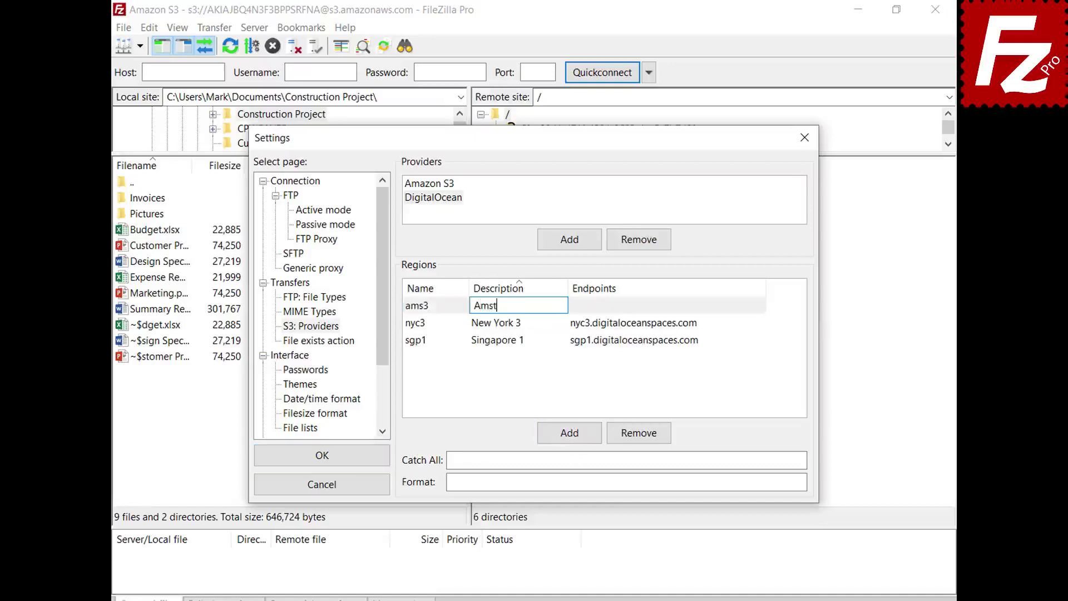
{"action": "type", "text": "erdam 3"}
{"action": "key", "text": "Return"}
{"action": "left_click", "coordinate": [760, 305]}
{"action": "type", "text": "ams3.digitaloceanspaces.com"}
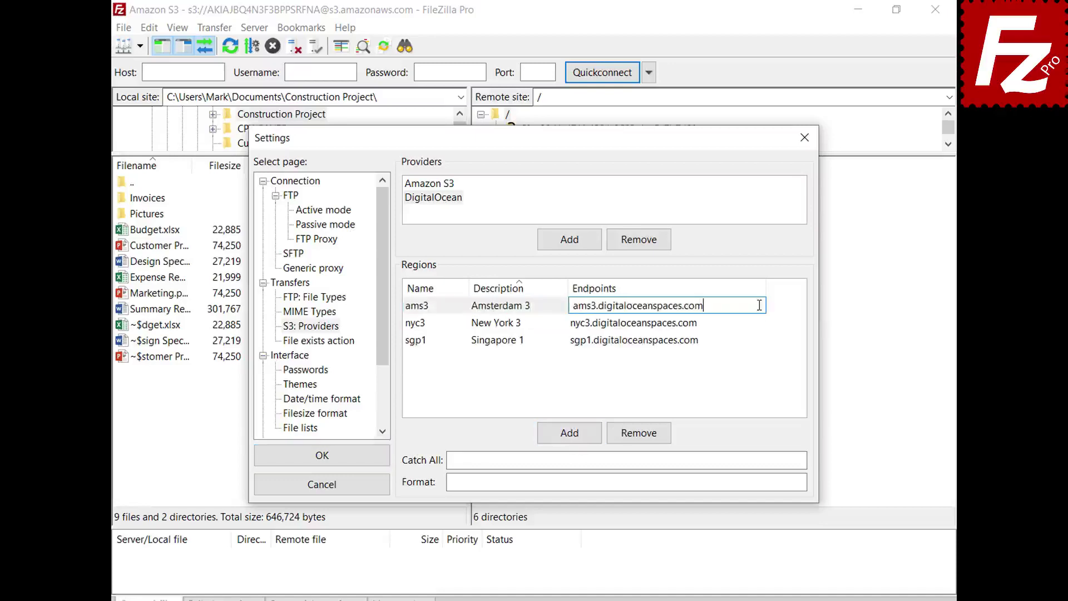
{"action": "key", "text": "Return"}
{"action": "left_click", "coordinate": [570, 440]}
{"action": "type", "text": "sfo2"}
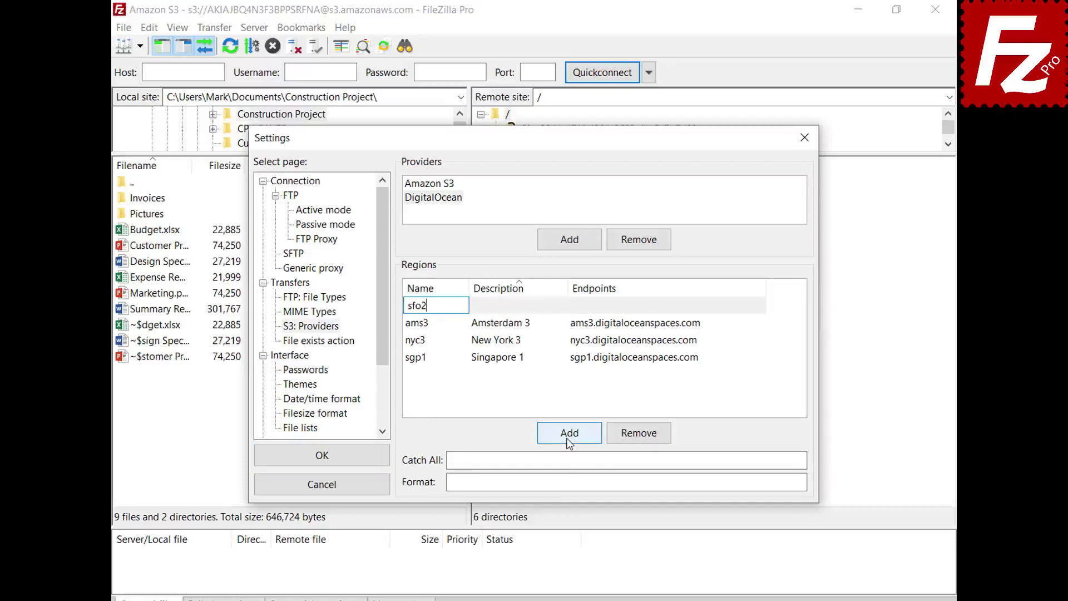
{"action": "left_click", "coordinate": [562, 305]}
{"action": "type", "text": "San Fran"}
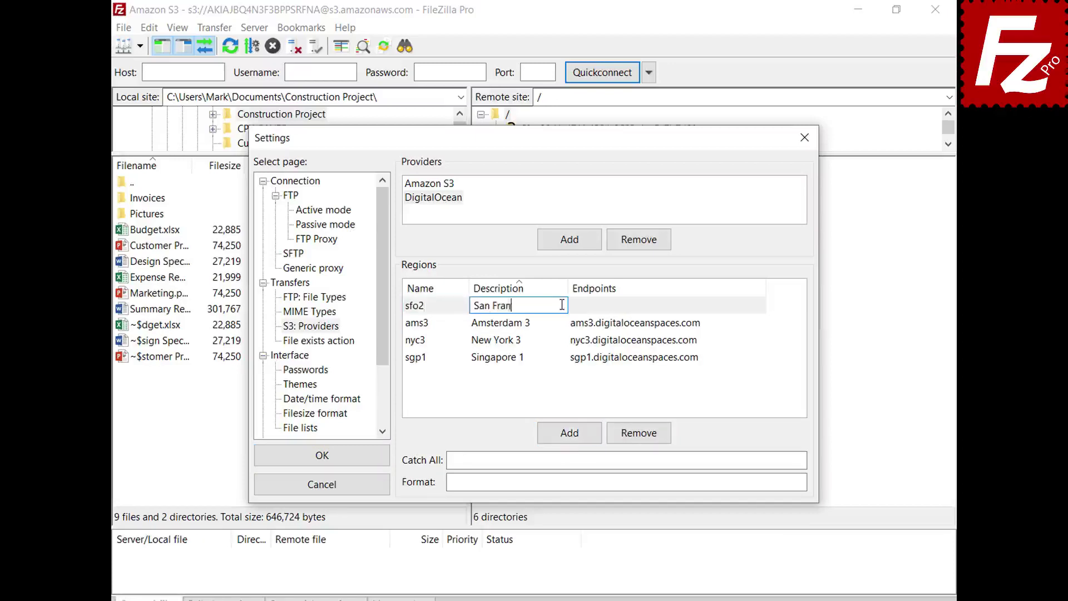
{"action": "type", "text": "cisco 2"}
{"action": "key", "text": "Return"}
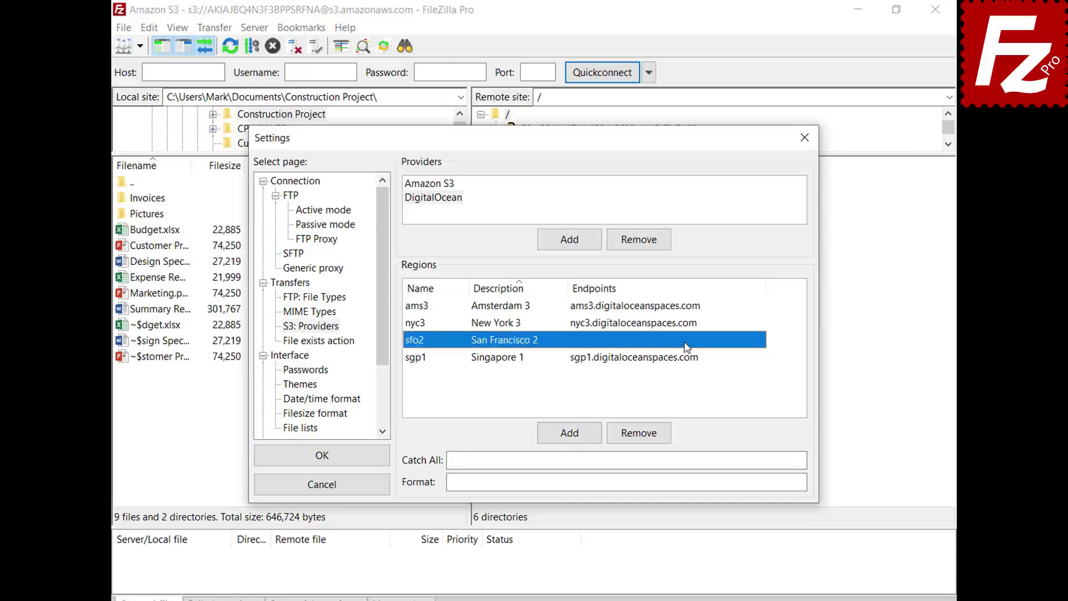
{"action": "left_click", "coordinate": [688, 345]}
{"action": "type", "text": "sfo2.digitaloceanspaces.com"}
{"action": "key", "text": "Return"}
- Set catch-all .digitaloceanspaces.com and format {BUCKET}.{REGION}.digitaloceanspaces.com
{"action": "left_click", "coordinate": [776, 460]}
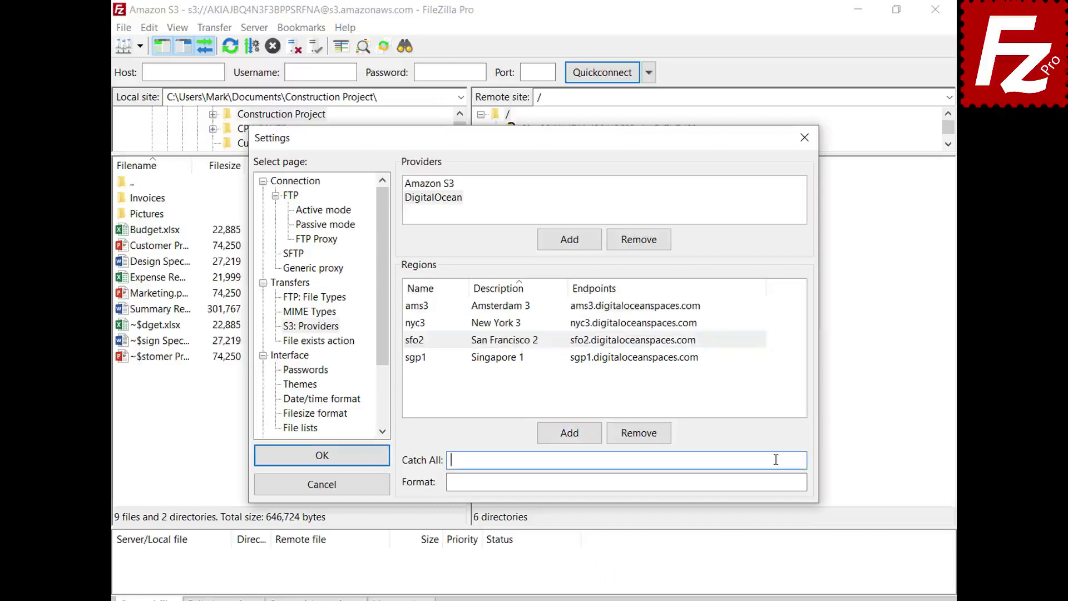
{"action": "type", "text": ".digitaloceanspaces.com"}
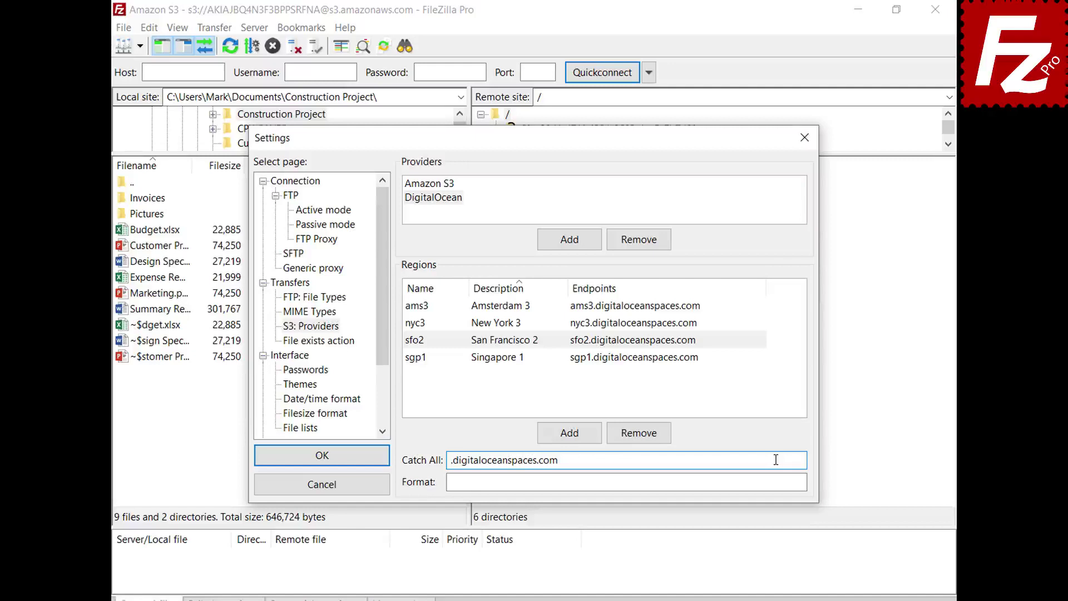
{"action": "left_click", "coordinate": [779, 482]}
{"action": "type", "text": "{BUCKET}.{REGION}.digitaloceanspaces.com"}
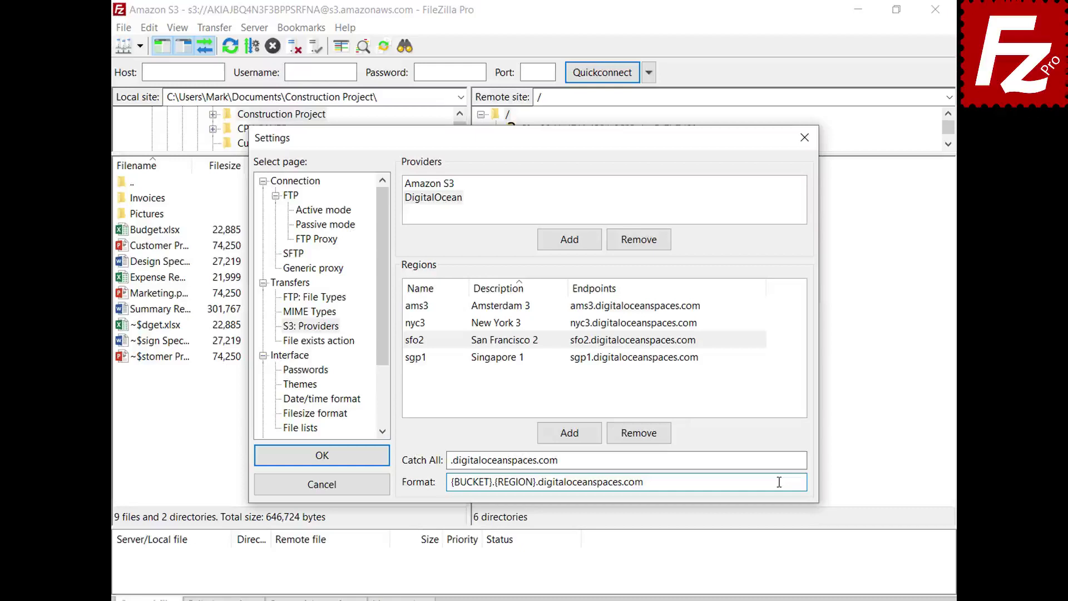
- Save the provider settings, then create a site named 'Digital Ocean' using the S3 protocol
{"action": "left_click", "coordinate": [322, 456]}
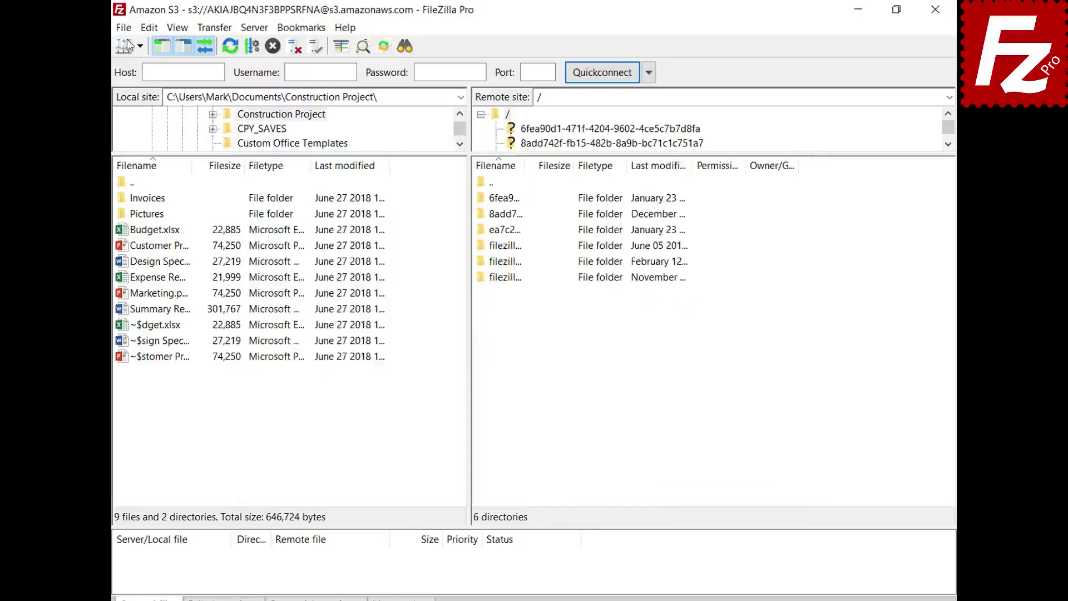
{"action": "left_click", "coordinate": [127, 31]}
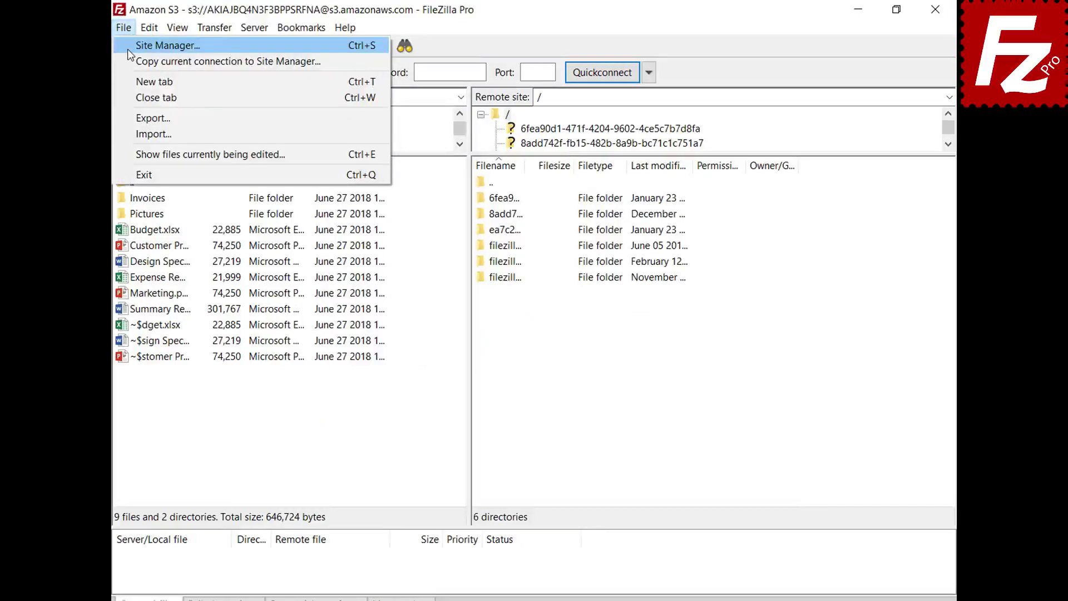
{"action": "left_click", "coordinate": [128, 49]}
{"action": "left_click", "coordinate": [338, 413]}
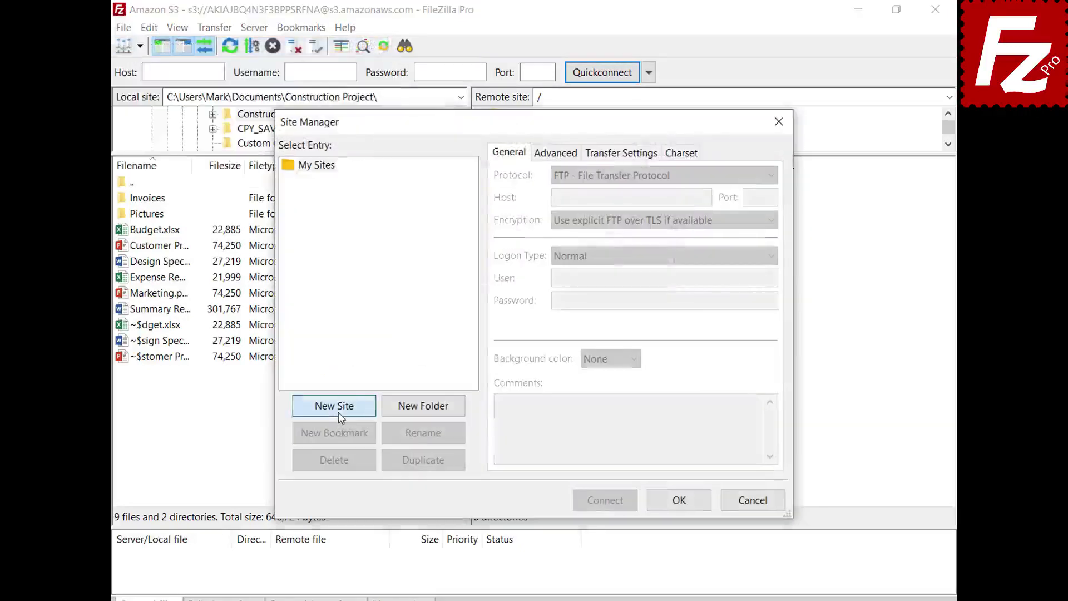
{"action": "type", "text": "Digital Ocean"}
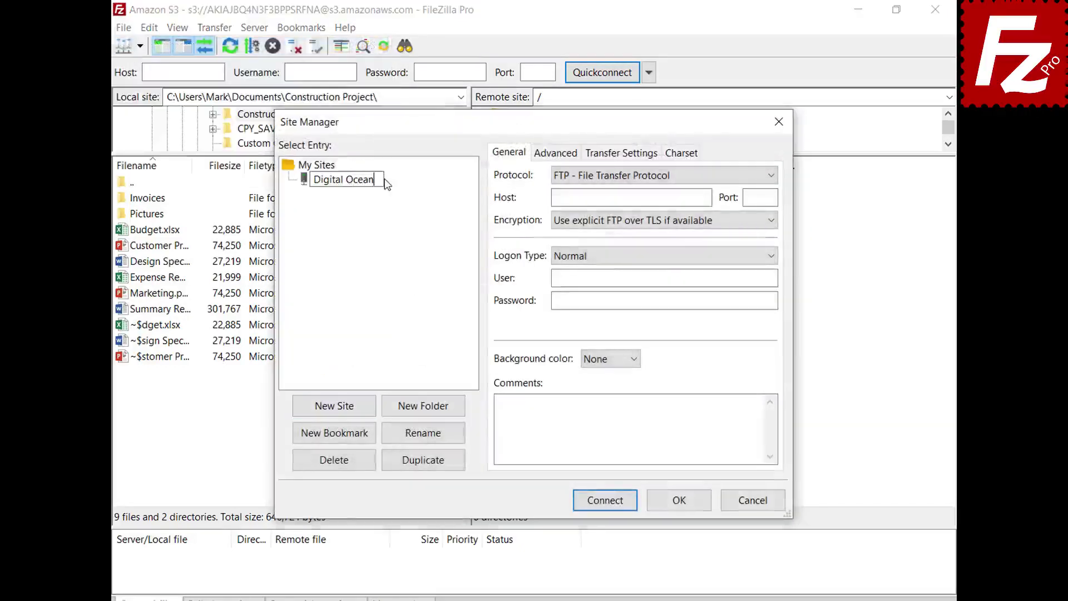
{"action": "key", "text": "Return"}
{"action": "left_click", "coordinate": [632, 178]}
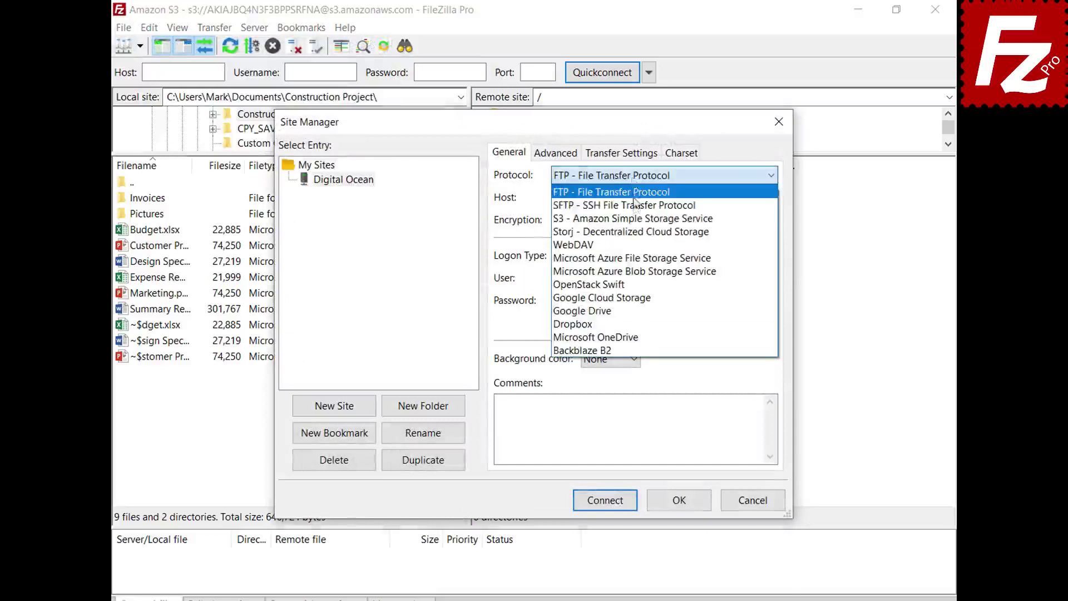
{"action": "left_click", "coordinate": [637, 218]}
- Set host sfo3.digitaloceanspaces.com, paste the access and secret keys, and connect
{"action": "double_click", "coordinate": [668, 197]}
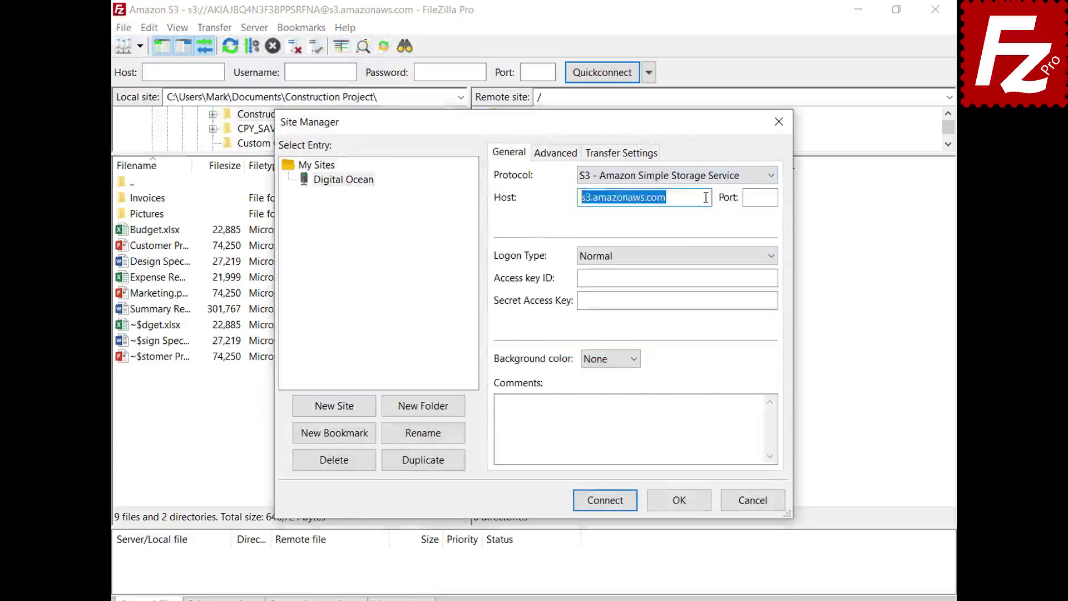
{"action": "key", "text": "BackSpace"}
{"action": "type", "text": "sfo3.digitaloceanspaces.com"}
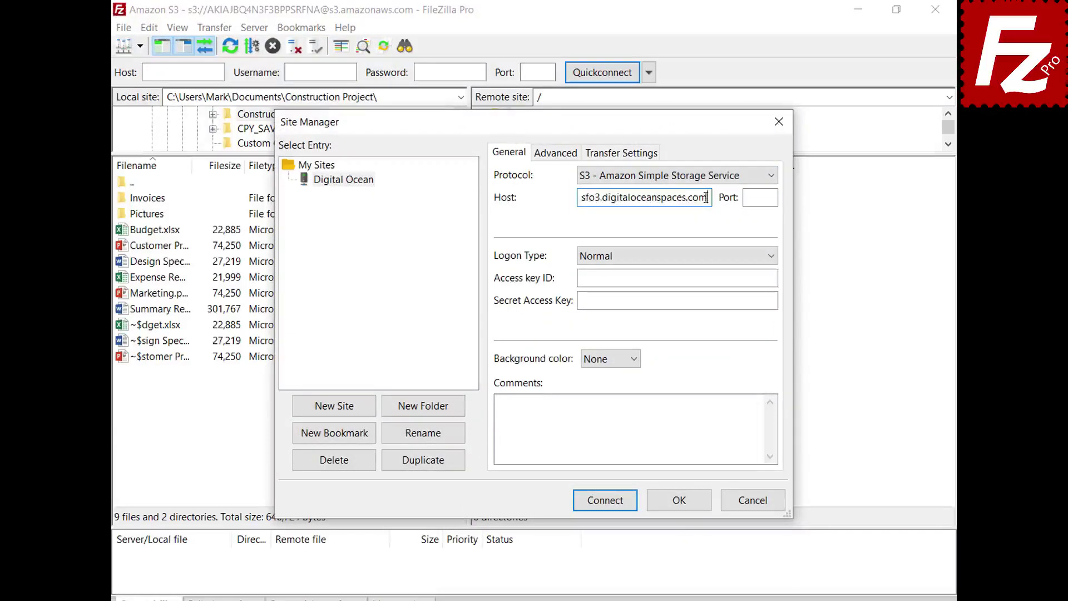
{"action": "left_click", "coordinate": [774, 277]}
{"action": "key", "text": "ctrl+v"}
{"action": "left_click", "coordinate": [772, 301]}
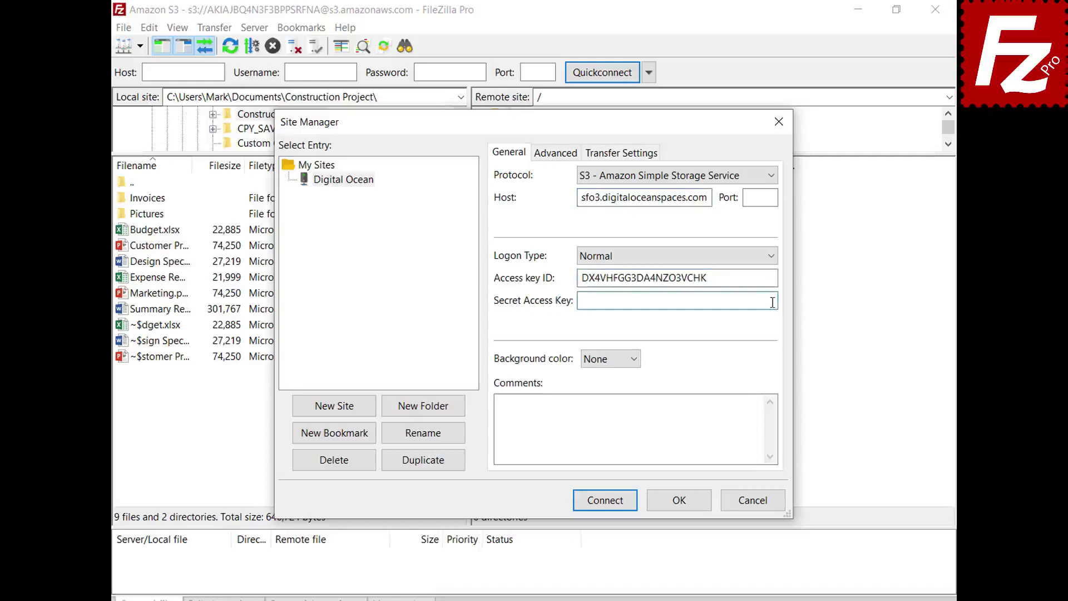
{"action": "key", "text": "ctrl+v"}
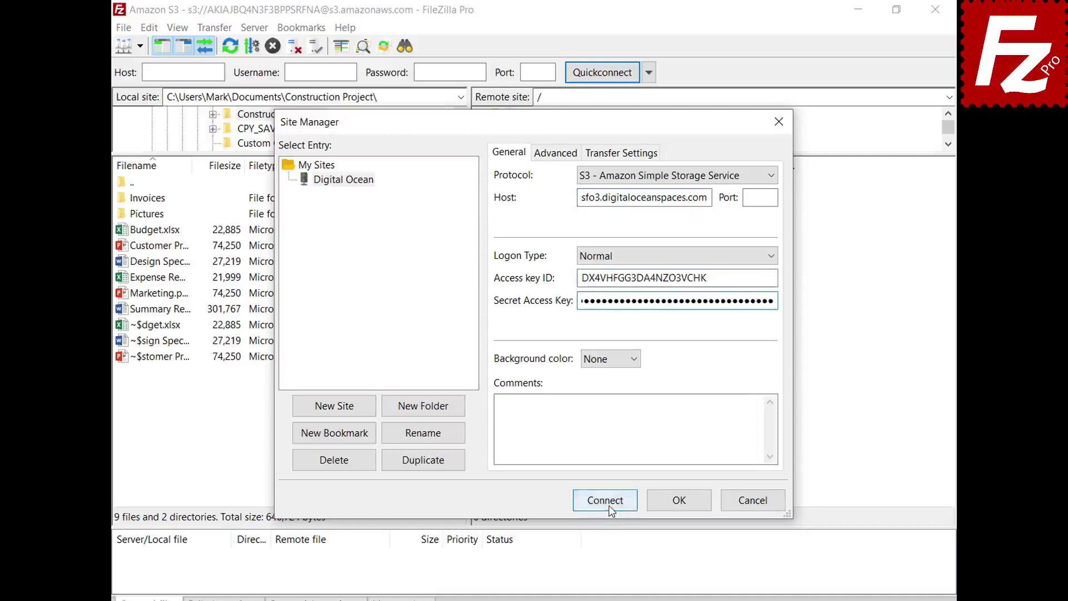
{"action": "left_click", "coordinate": [607, 500]}
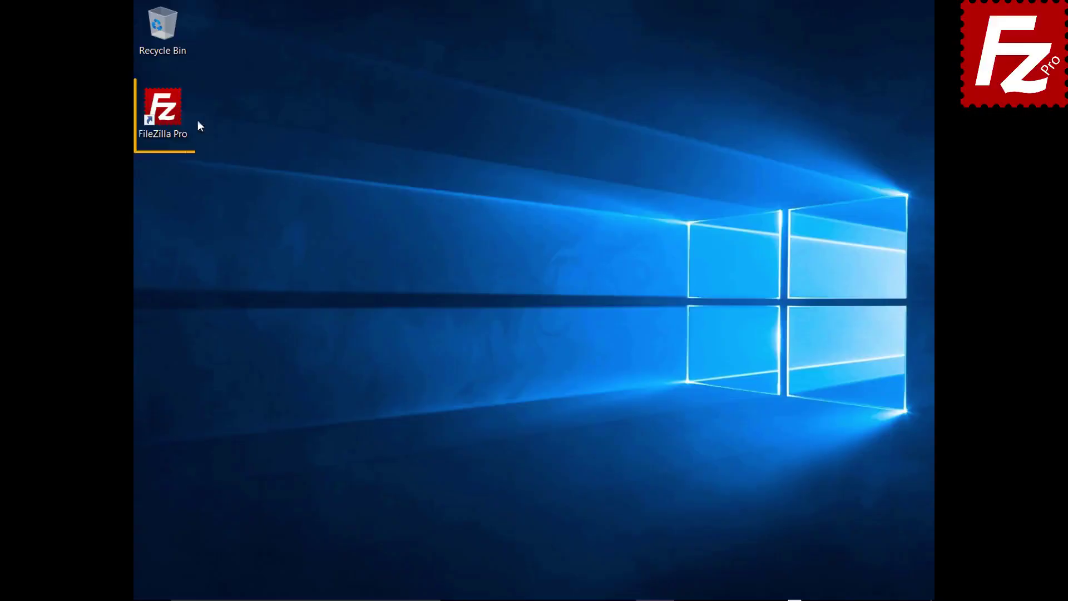
- Relaunch FileZilla Pro and connect to the saved Amazon S3 site in a new tab
{"action": "double_click", "coordinate": [169, 116]}
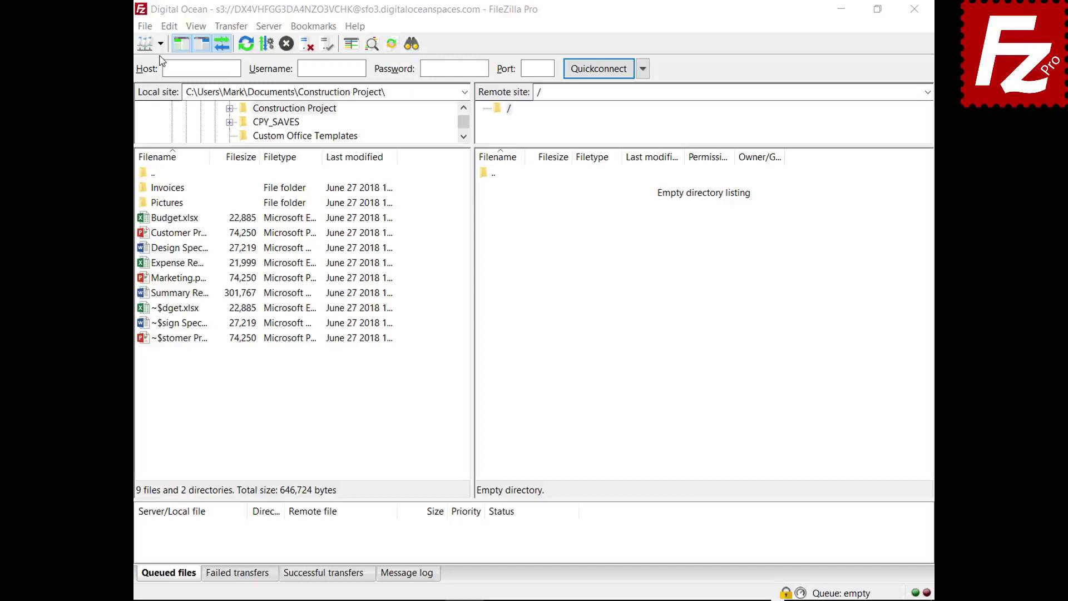
{"action": "left_click", "coordinate": [160, 44]}
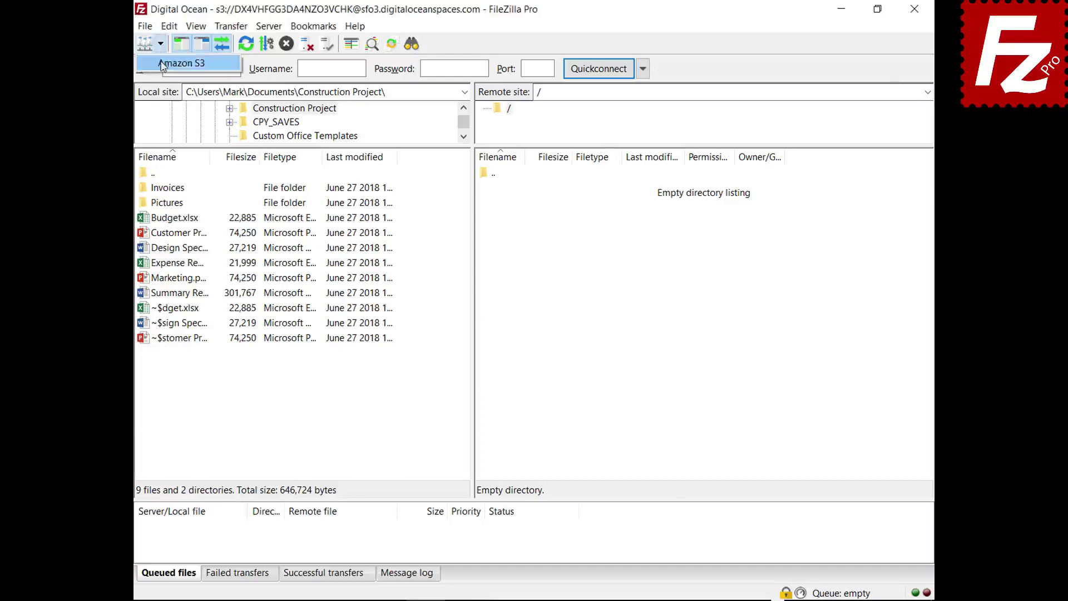
{"action": "left_click", "coordinate": [162, 65]}
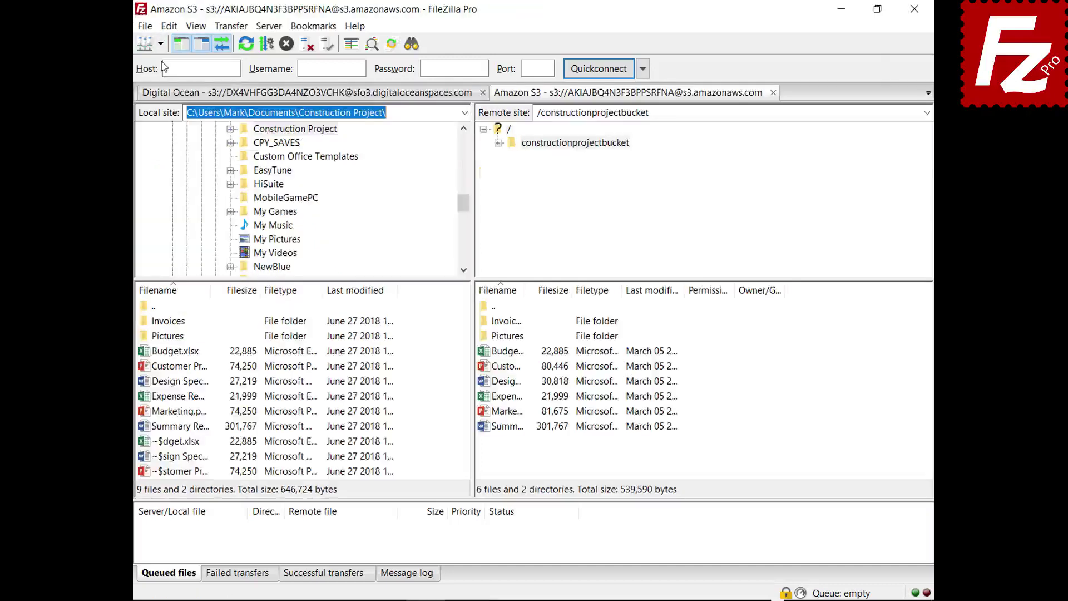
- Review Budget.xlsx's S3 Server Side Encryption options, trying AWS KMS, then cancel without applying
{"action": "right_click", "coordinate": [484, 356]}
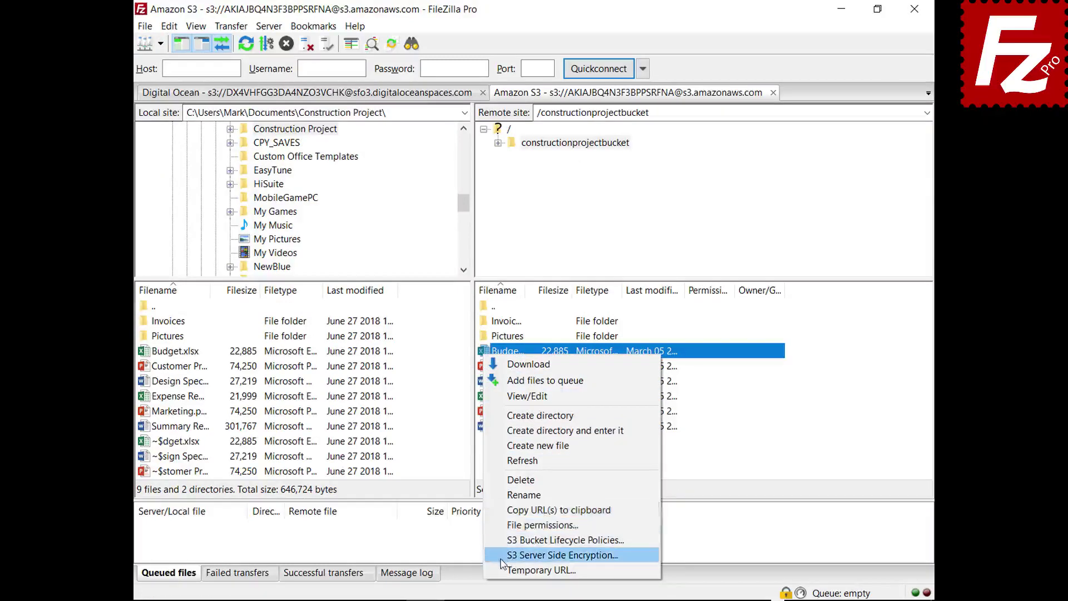
{"action": "left_click", "coordinate": [562, 555]}
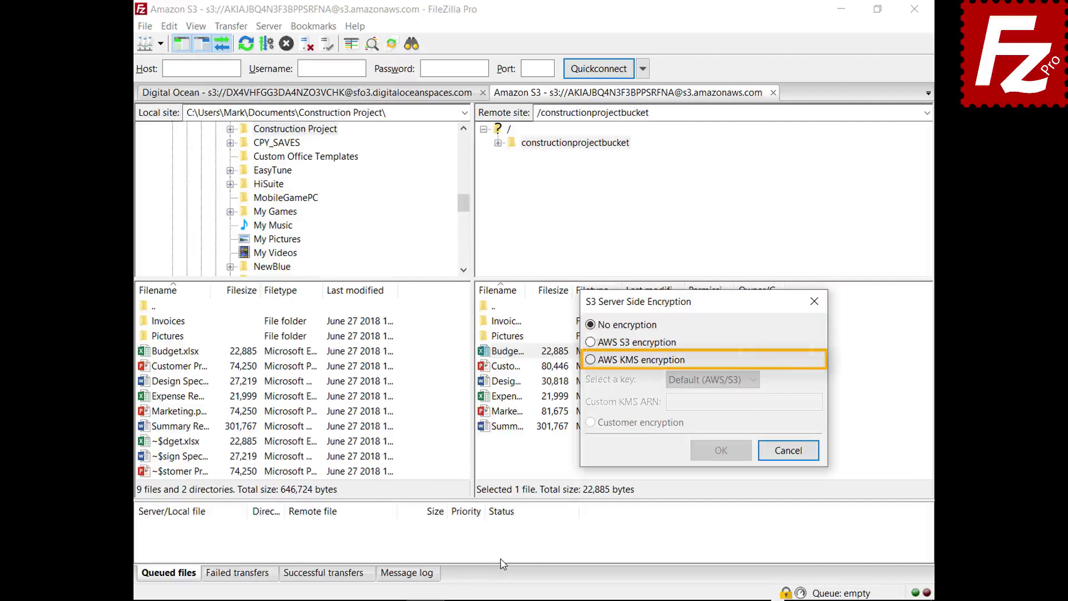
{"action": "left_click", "coordinate": [591, 360]}
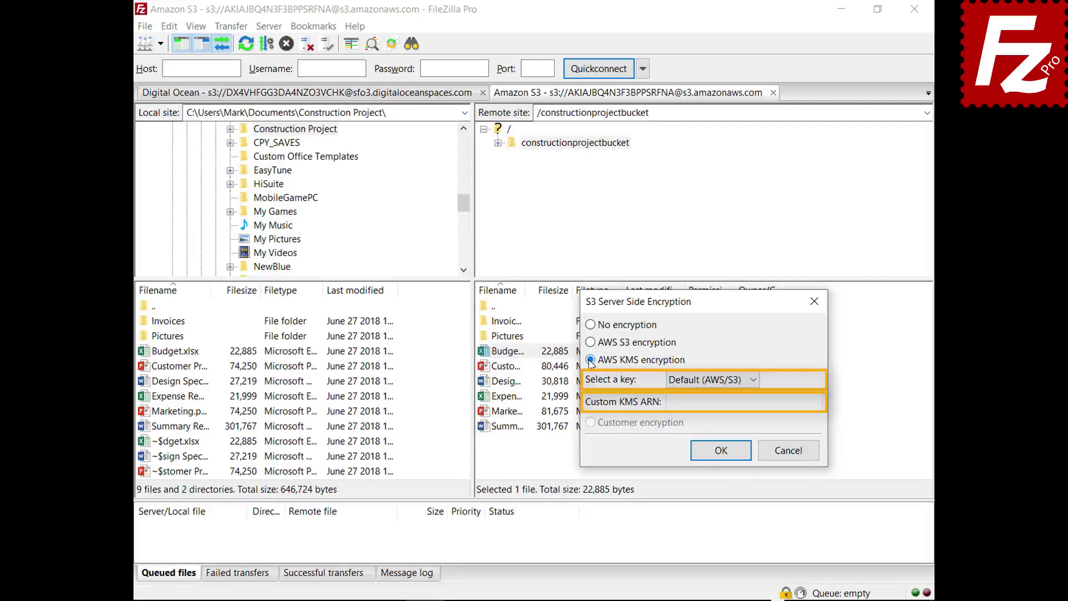
{"action": "left_click", "coordinate": [790, 452]}
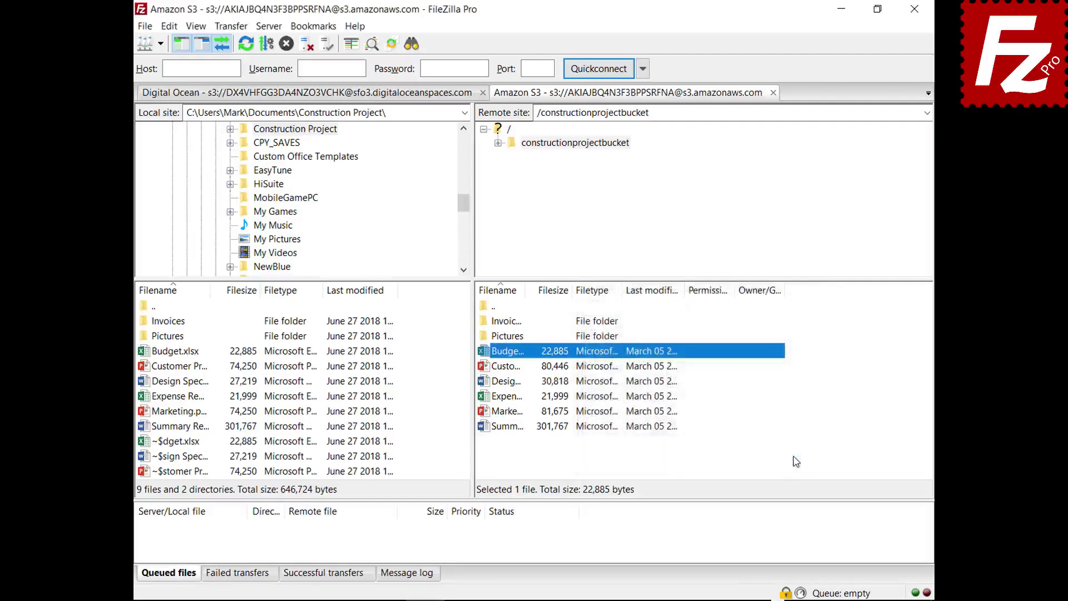
{"action": "left_click", "coordinate": [144, 27]}
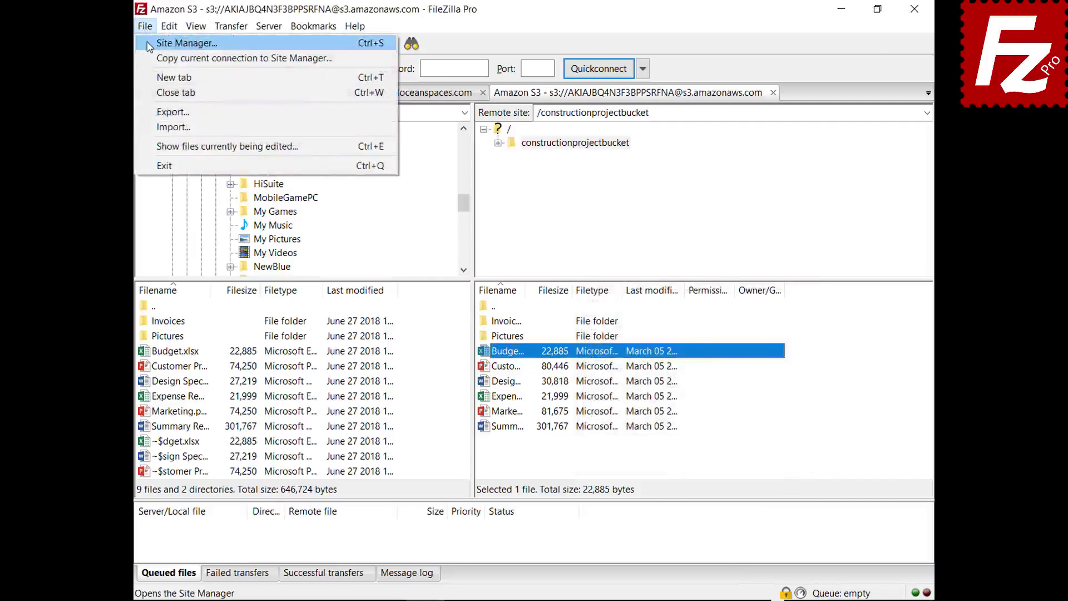
{"action": "left_click", "coordinate": [149, 42]}
{"action": "left_click", "coordinate": [682, 148]}
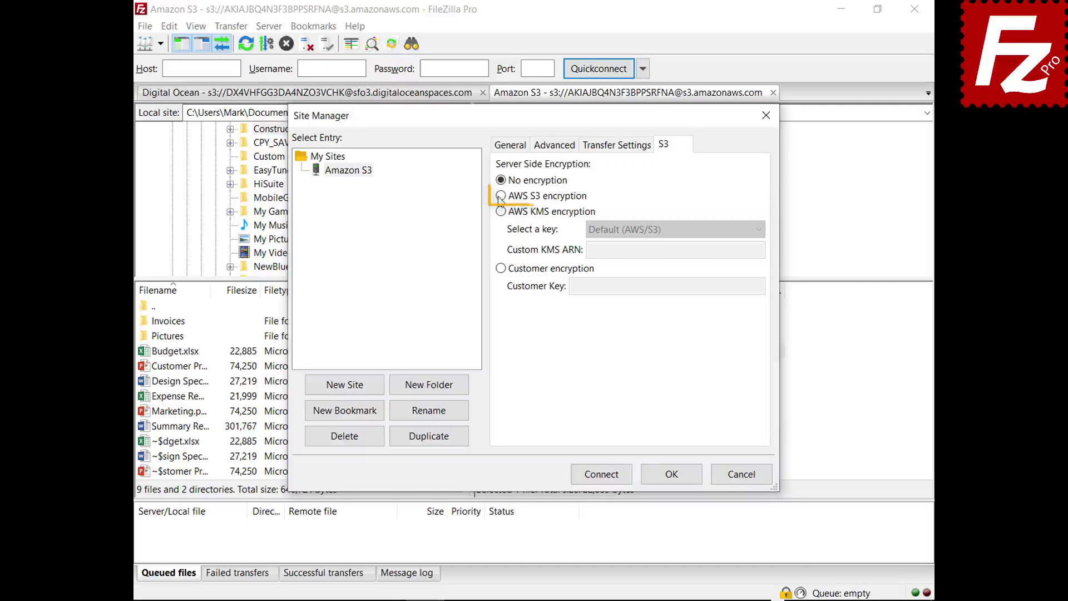
{"action": "left_click", "coordinate": [501, 196]}
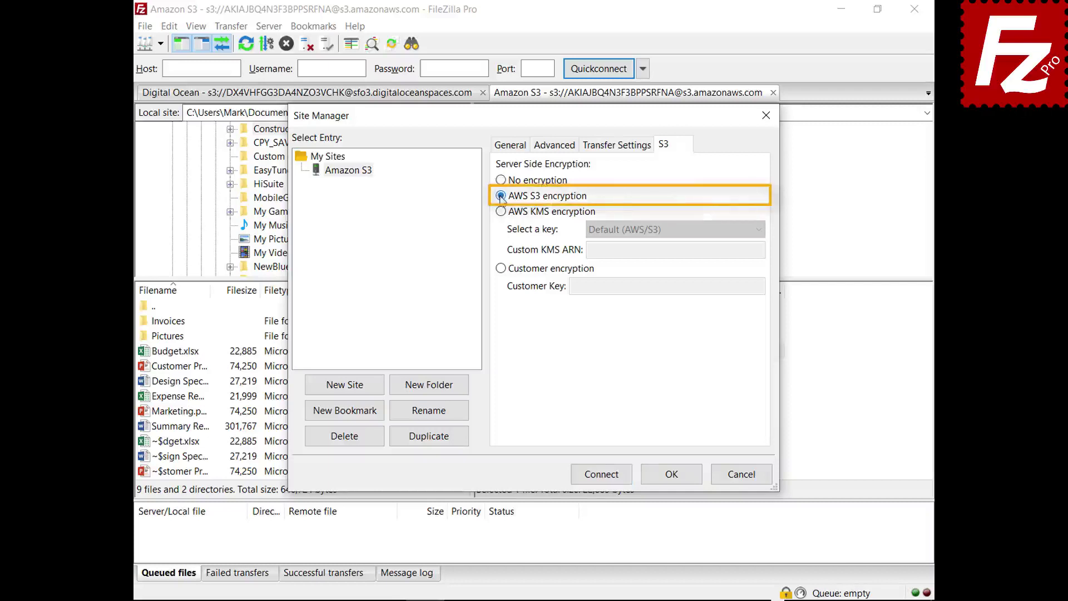
{"action": "left_click", "coordinate": [501, 211]}
{"action": "left_click", "coordinate": [760, 231]}
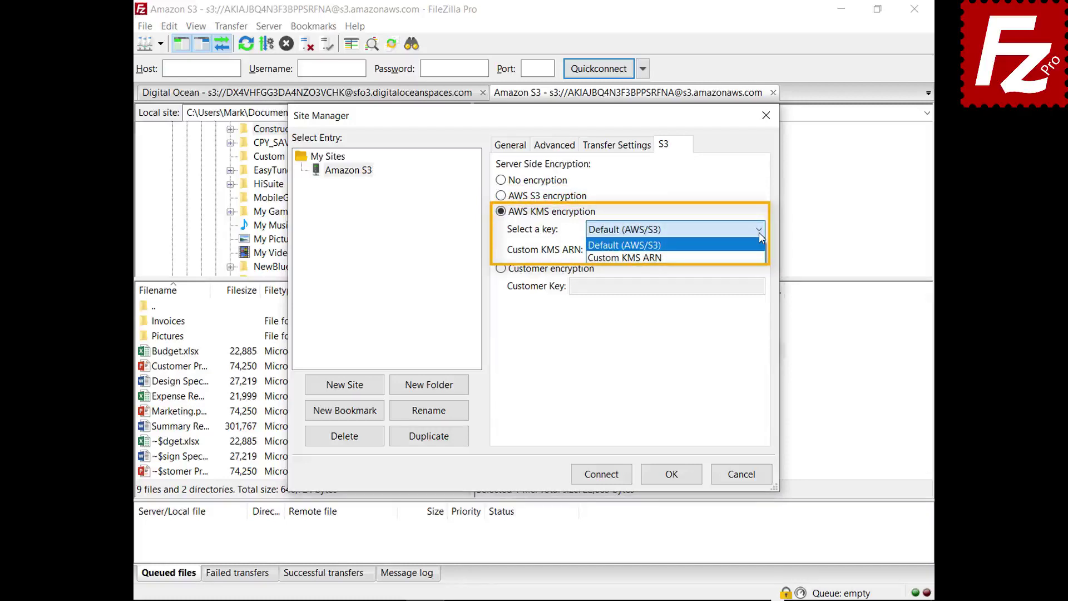
{"action": "left_click", "coordinate": [500, 269]}
{"action": "left_click", "coordinate": [500, 268]}
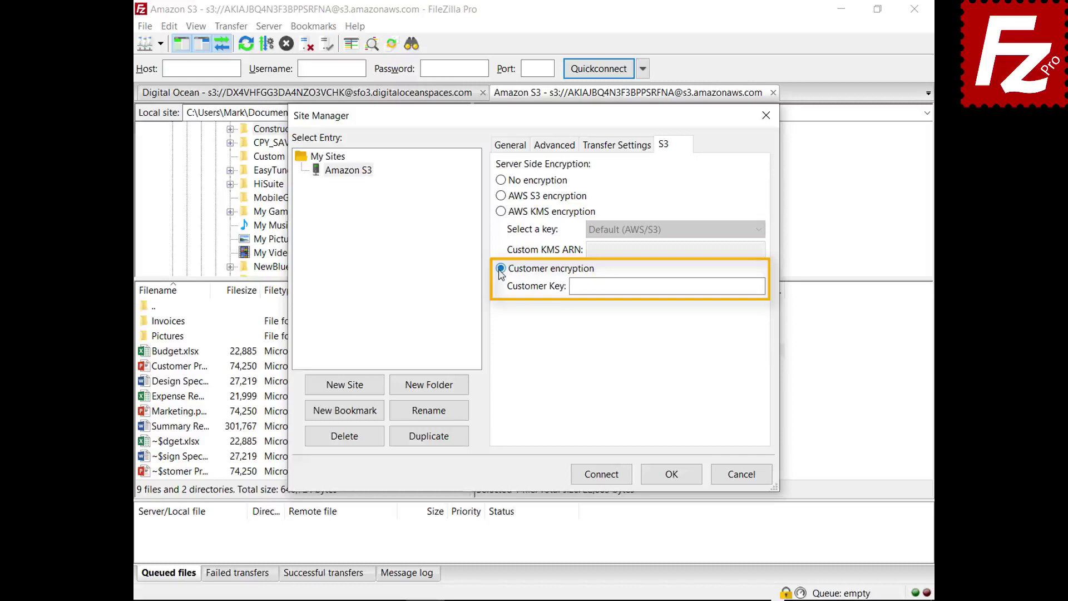
{"action": "left_click", "coordinate": [745, 477]}
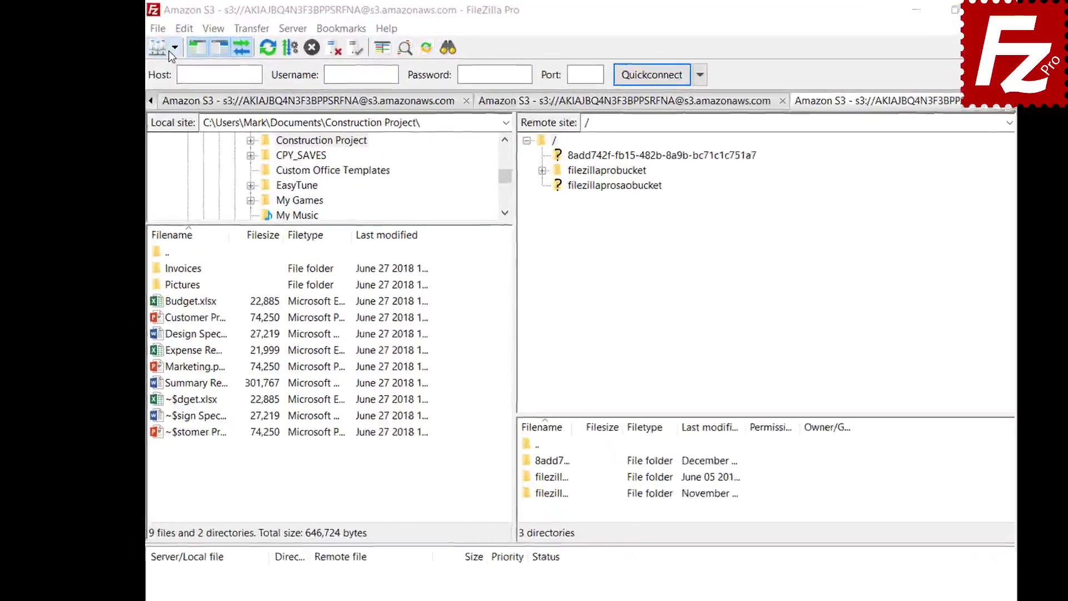
- Connect to Amazon S3 and open the lifecycle policies for filezillaprobucket
{"action": "left_click", "coordinate": [182, 50]}
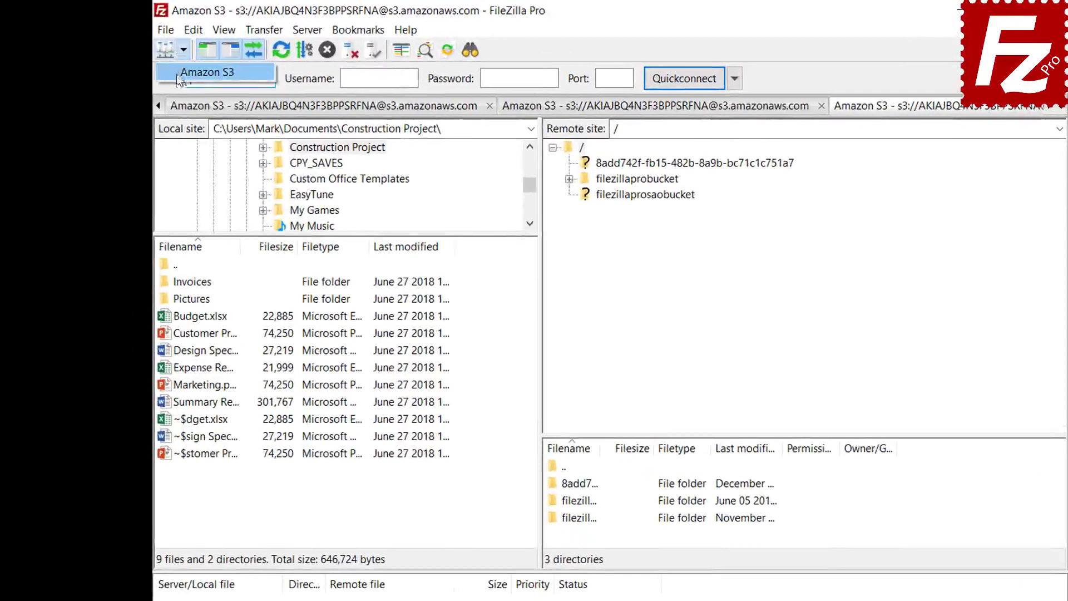
{"action": "left_click", "coordinate": [181, 75]}
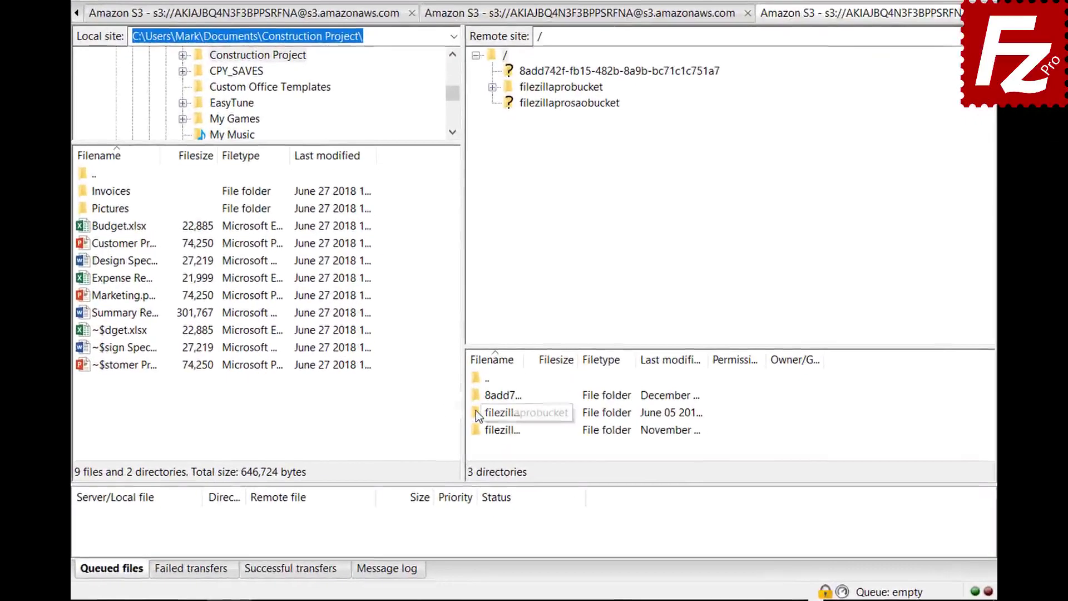
{"action": "right_click", "coordinate": [476, 411]}
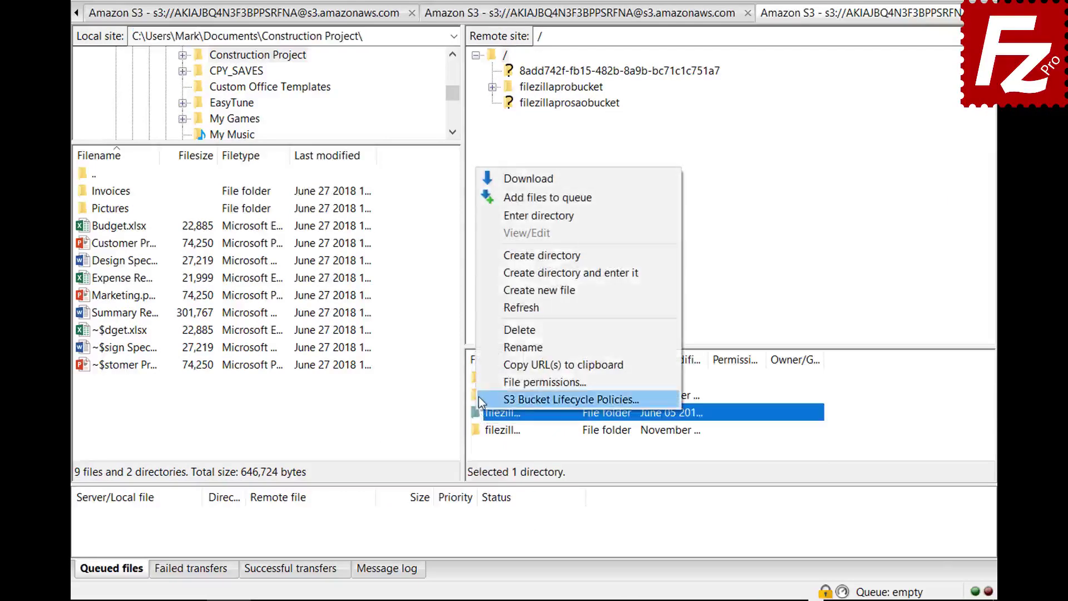
{"action": "left_click", "coordinate": [479, 396]}
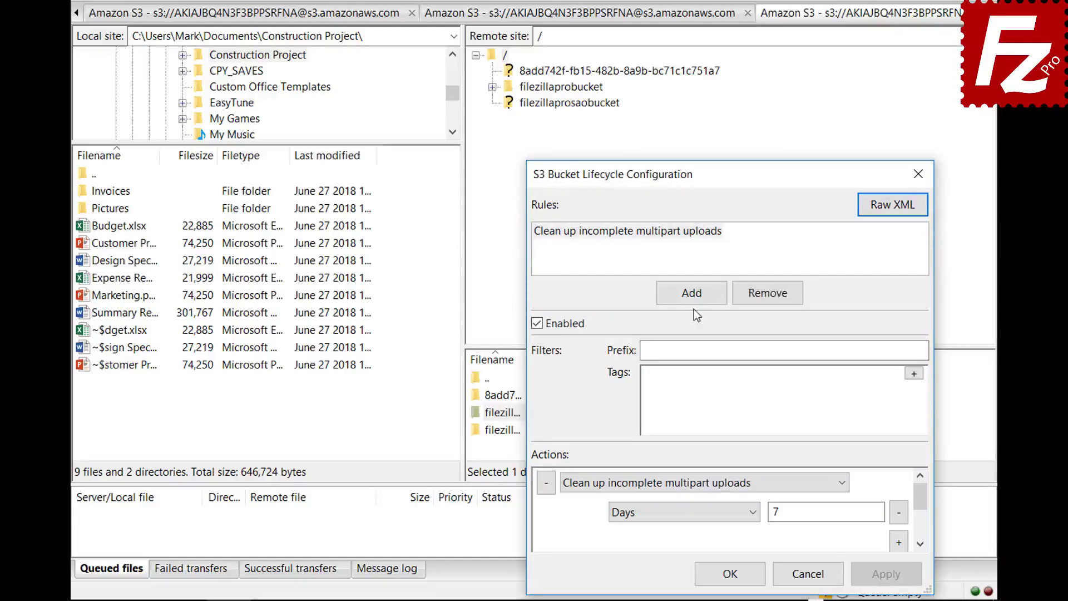
- Add an enabled lifecycle rule 'Archive old site images' with prefix images/
{"action": "left_click", "coordinate": [692, 293]}
{"action": "type", "text": "Arc"}
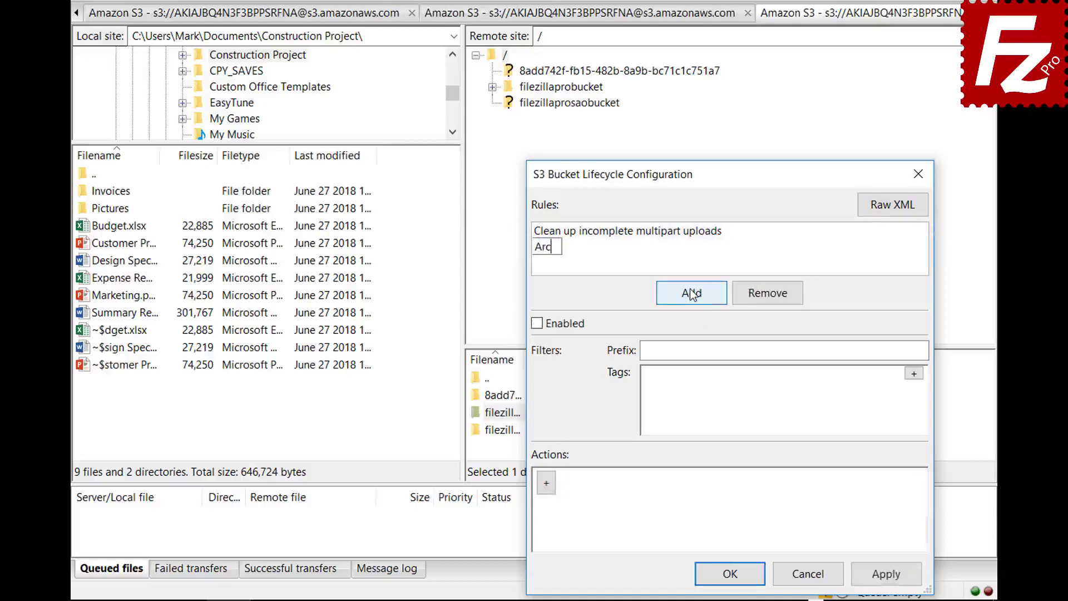
{"action": "type", "text": "hive old site images"}
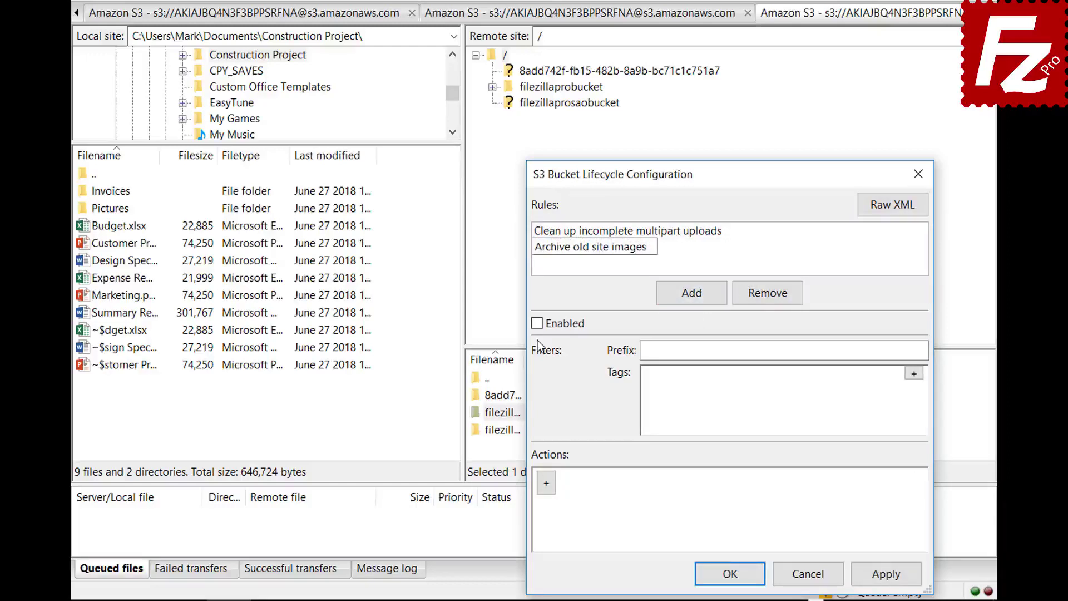
{"action": "left_click", "coordinate": [537, 323]}
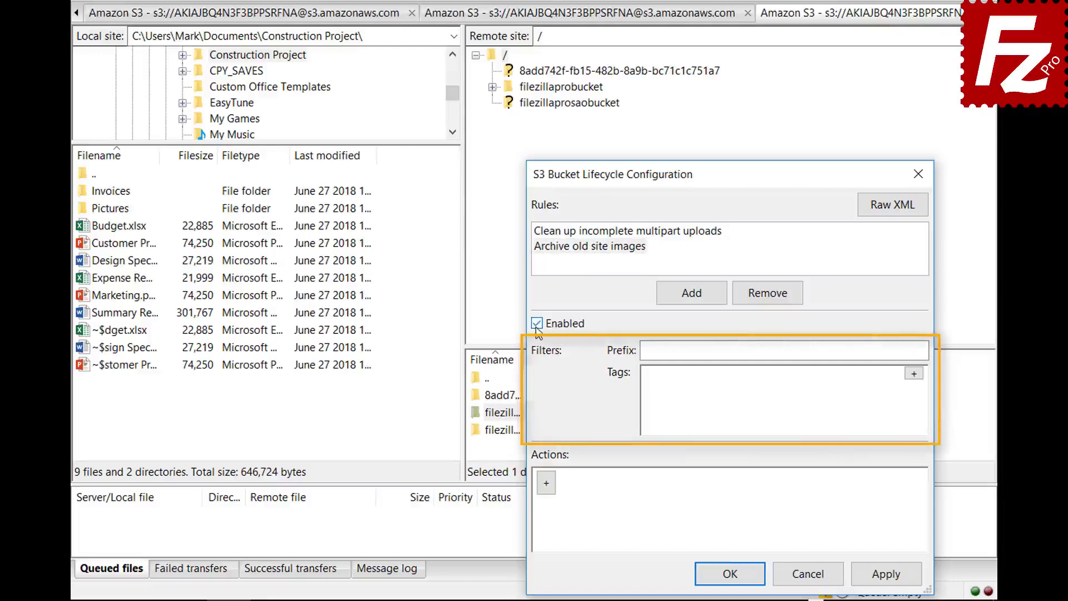
{"action": "left_click", "coordinate": [818, 351]}
{"action": "type", "text": "image"}
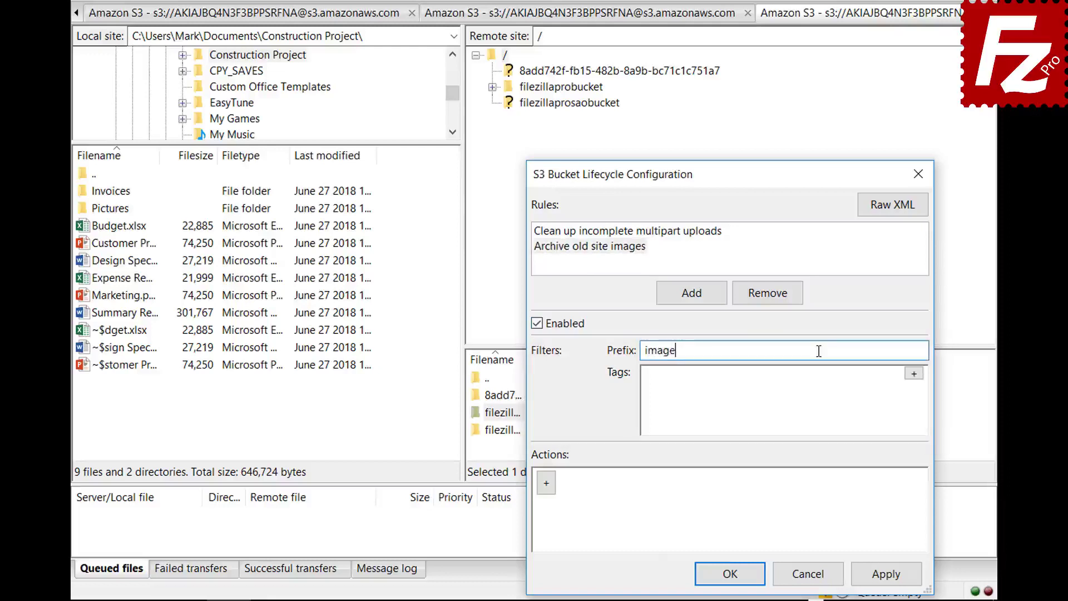
{"action": "type", "text": "s/"}
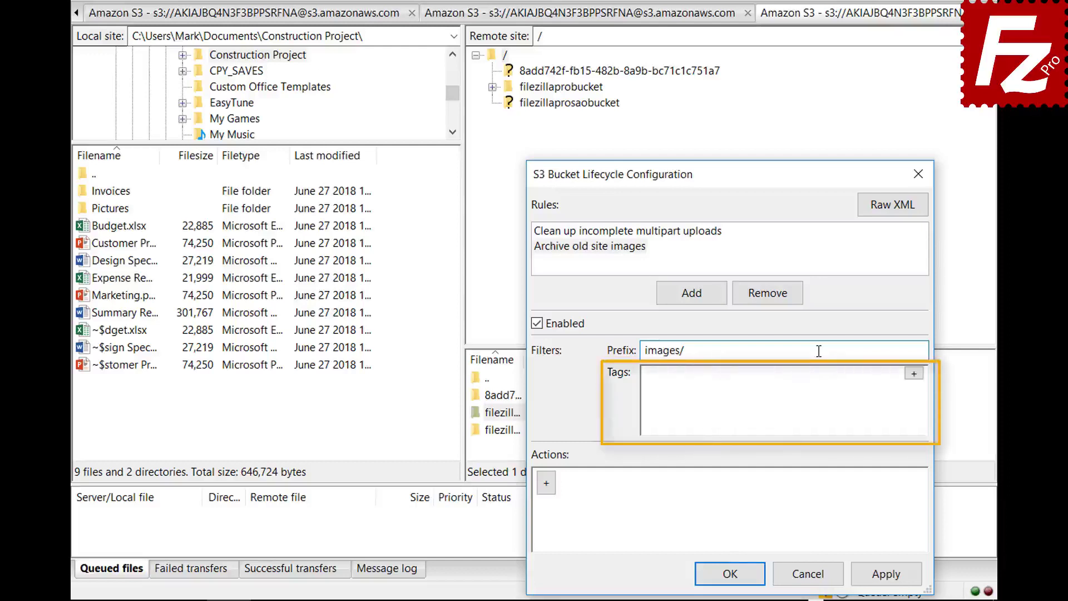
- Add a tag filter with key location and value site
{"action": "left_click", "coordinate": [915, 374]}
{"action": "left_click", "coordinate": [791, 379]}
{"action": "type", "text": "location"}
{"action": "left_click", "coordinate": [894, 380]}
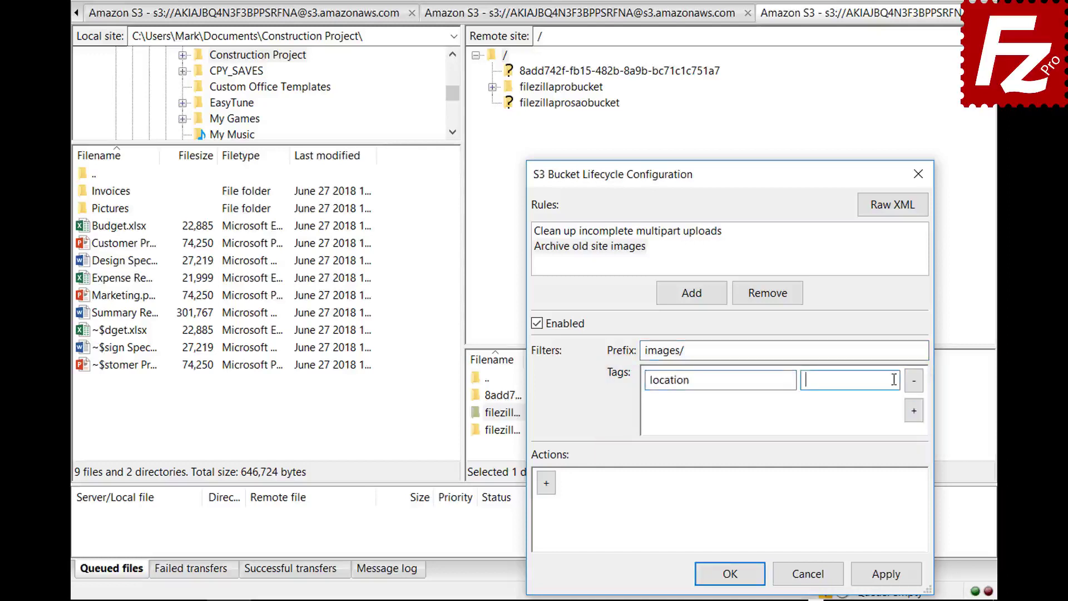
{"action": "type", "text": "site"}
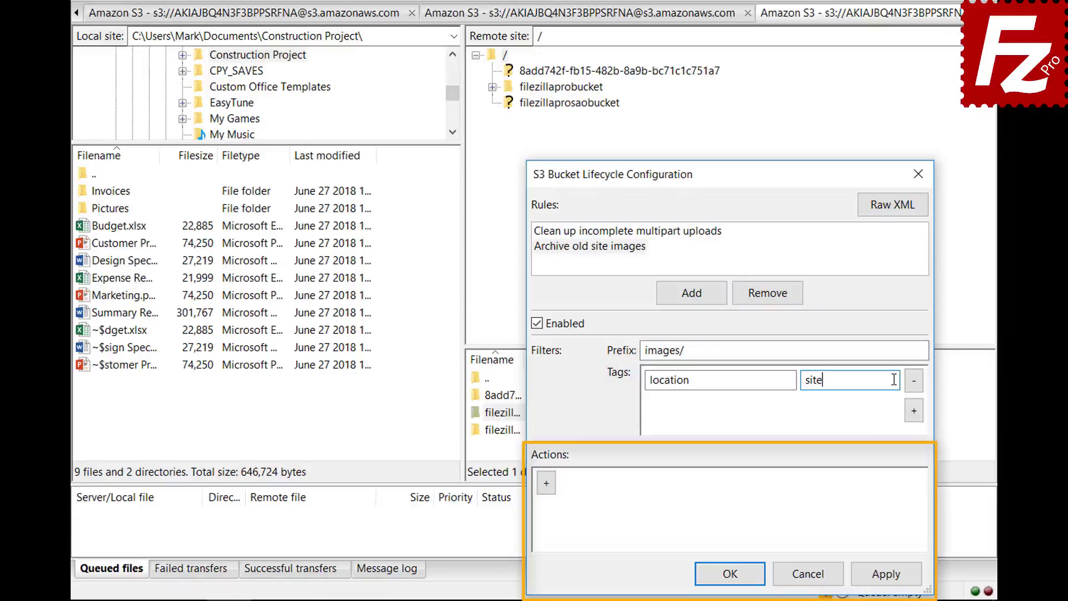
- Add a Transition (current version) action timed by Days (30)
{"action": "left_click", "coordinate": [546, 484]}
{"action": "left_click", "coordinate": [843, 484]}
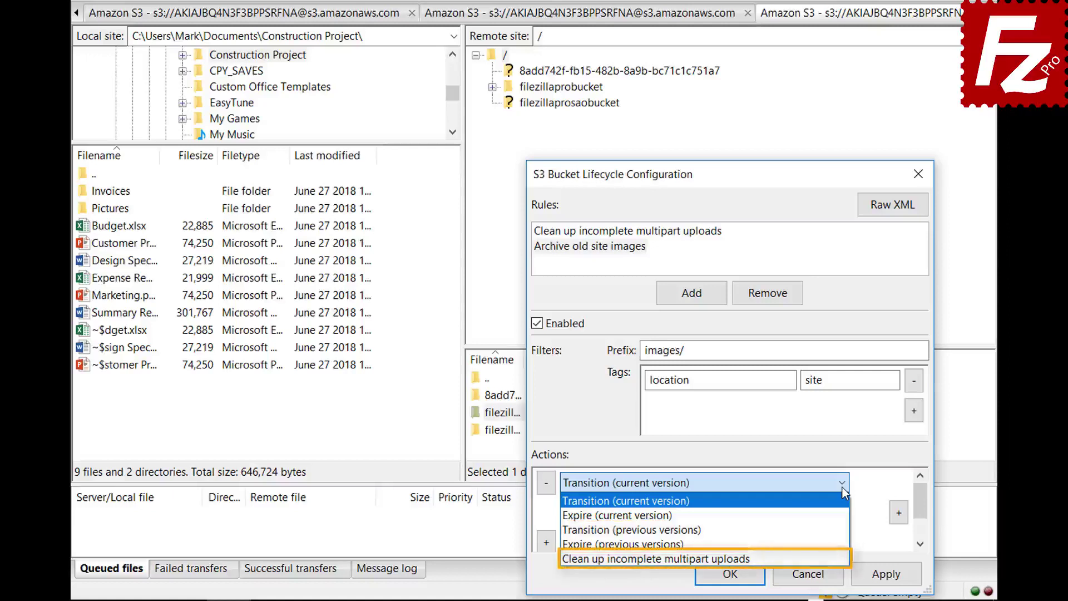
{"action": "left_click", "coordinate": [843, 488]}
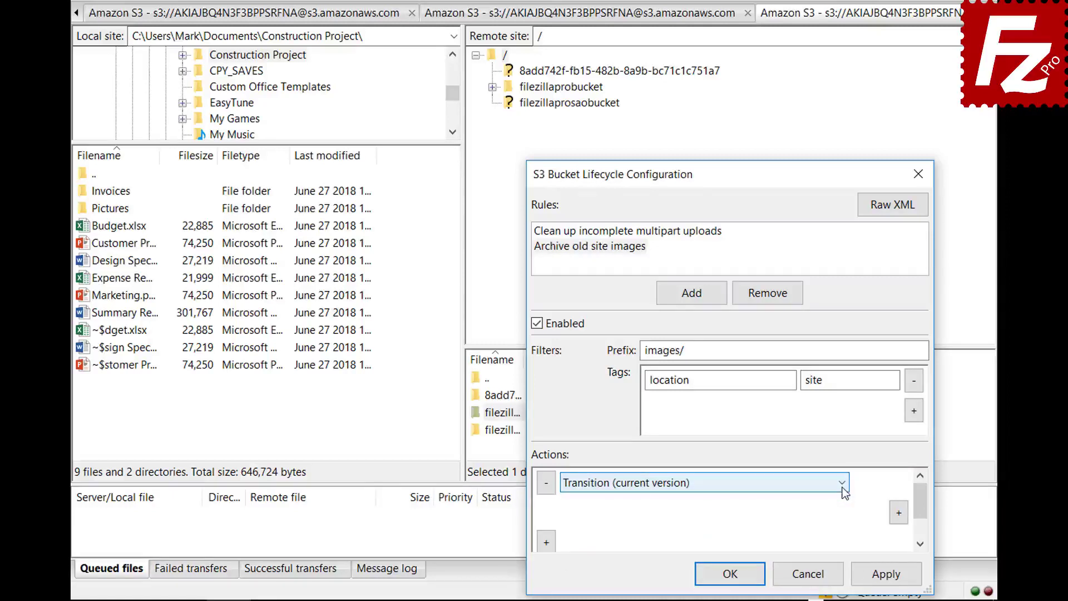
{"action": "left_click", "coordinate": [899, 513]}
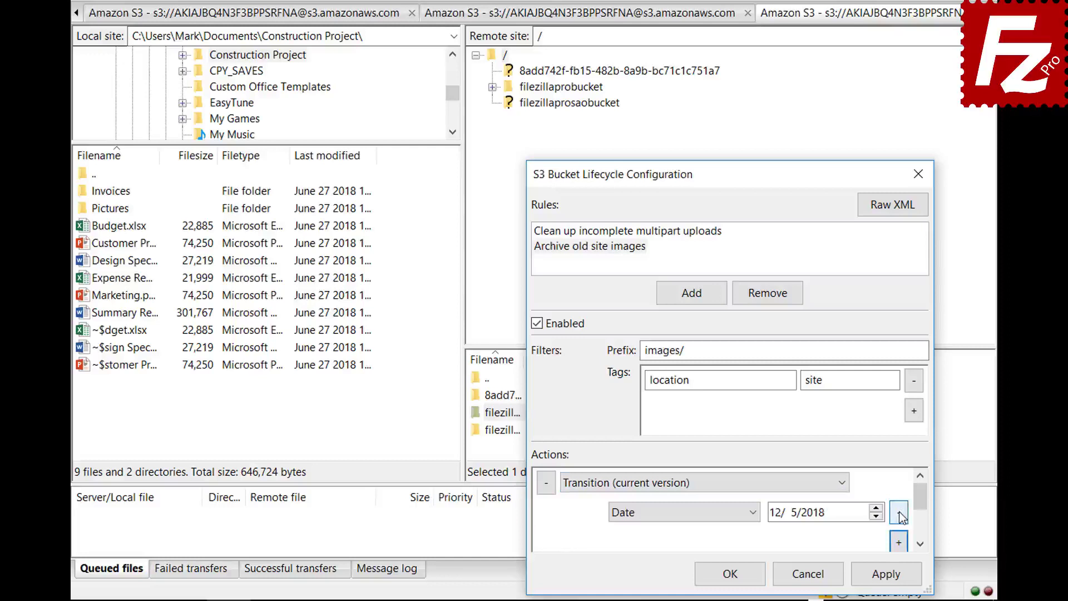
{"action": "left_click", "coordinate": [754, 513]}
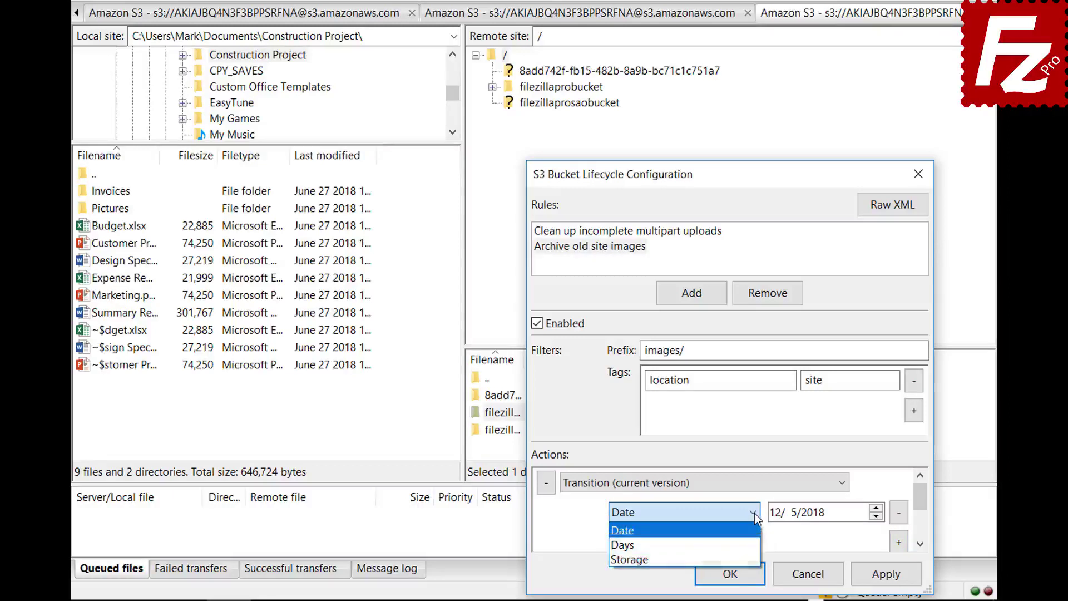
{"action": "left_click", "coordinate": [756, 545]}
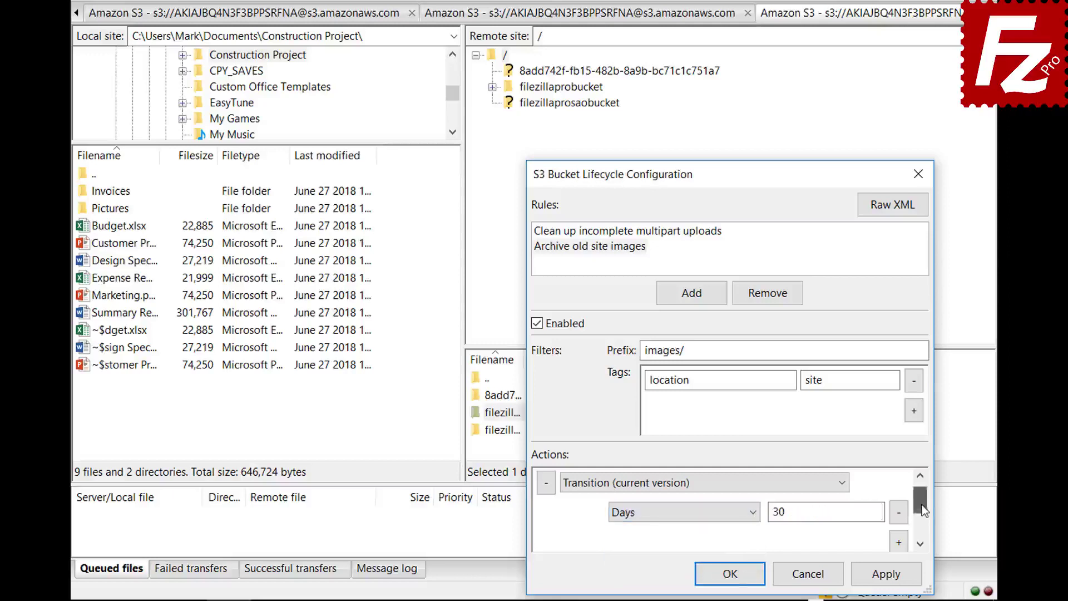
{"action": "scroll", "coordinate": [923, 509], "scroll_direction": "down", "scroll_amount": 1}
- Set the transition's storage class to Glacier and save the lifecycle configuration
{"action": "left_click", "coordinate": [899, 512]}
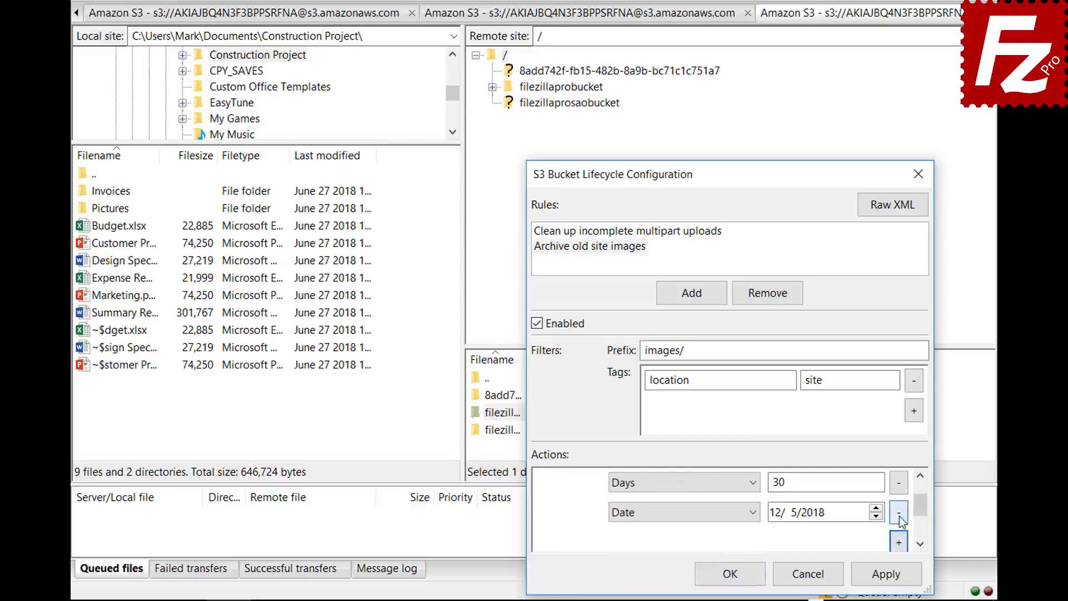
{"action": "left_click", "coordinate": [681, 512]}
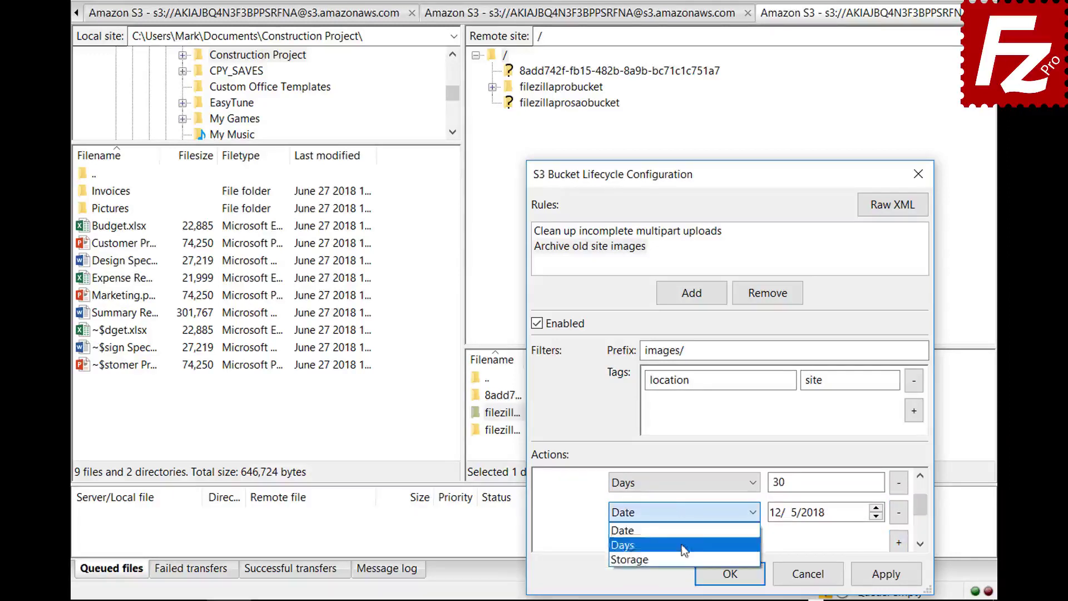
{"action": "left_click", "coordinate": [682, 558]}
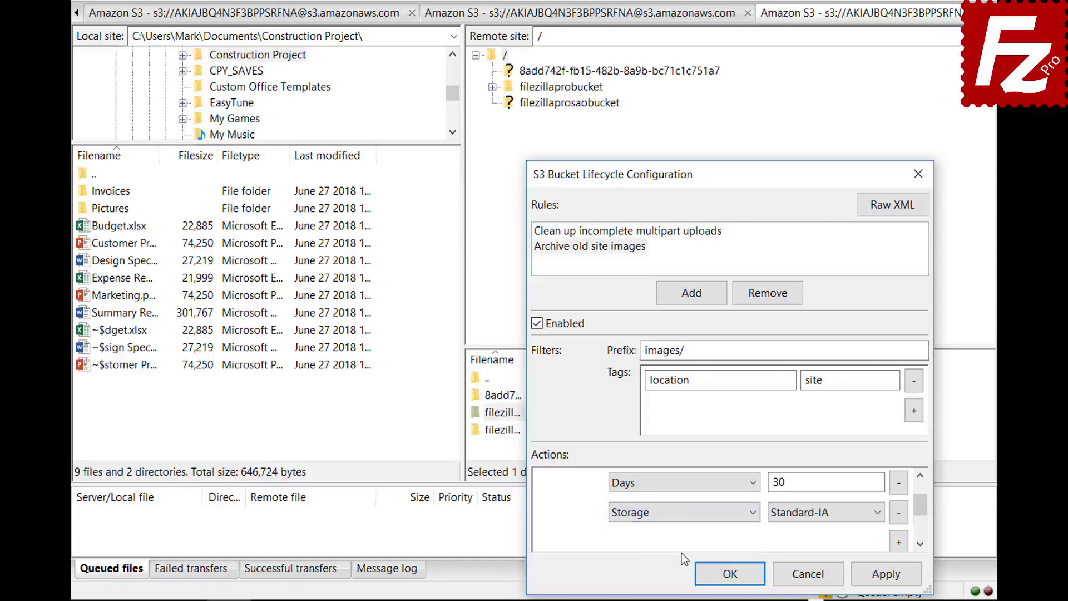
{"action": "left_click", "coordinate": [803, 517]}
{"action": "left_click", "coordinate": [802, 556]}
{"action": "left_click", "coordinate": [718, 574]}
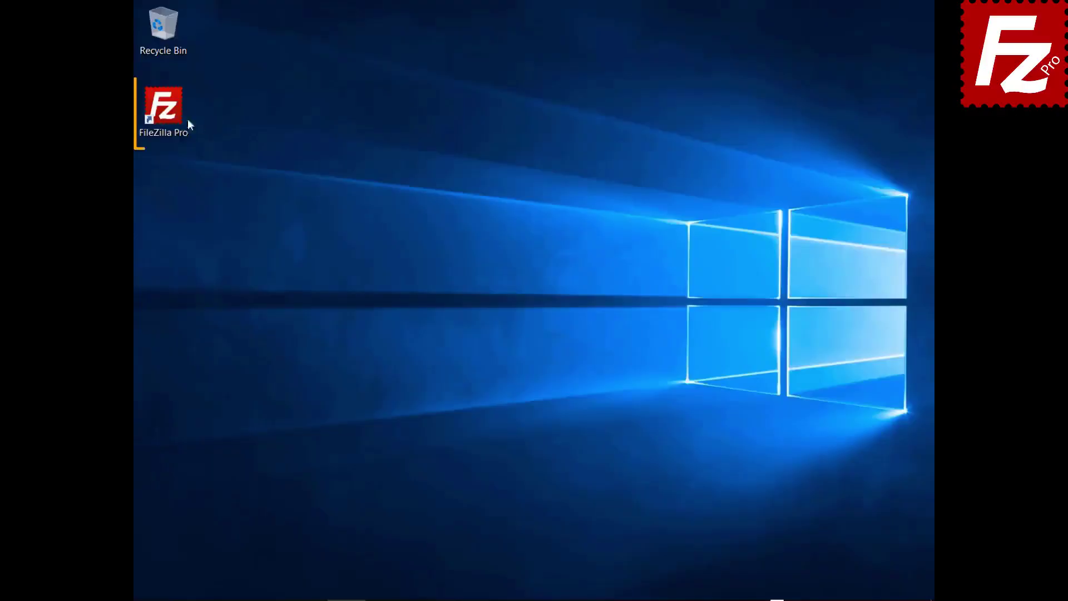
- Launch FileZilla Pro and add a Site Manager entry 'Azure File Connection' using Microsoft Azure File Storage Service
{"action": "double_click", "coordinate": [173, 119]}
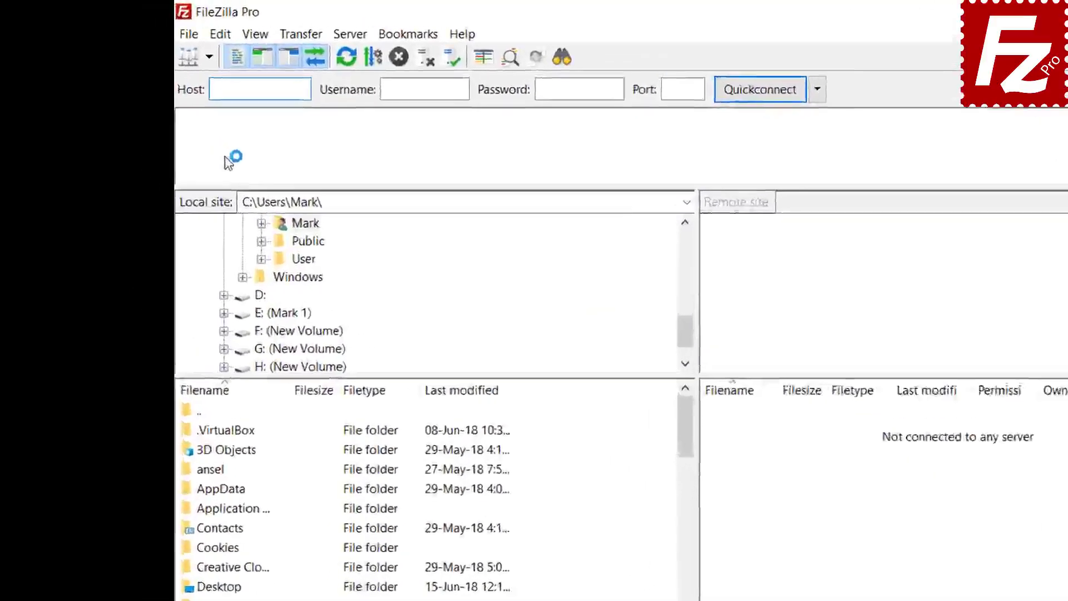
{"action": "left_click", "coordinate": [249, 48]}
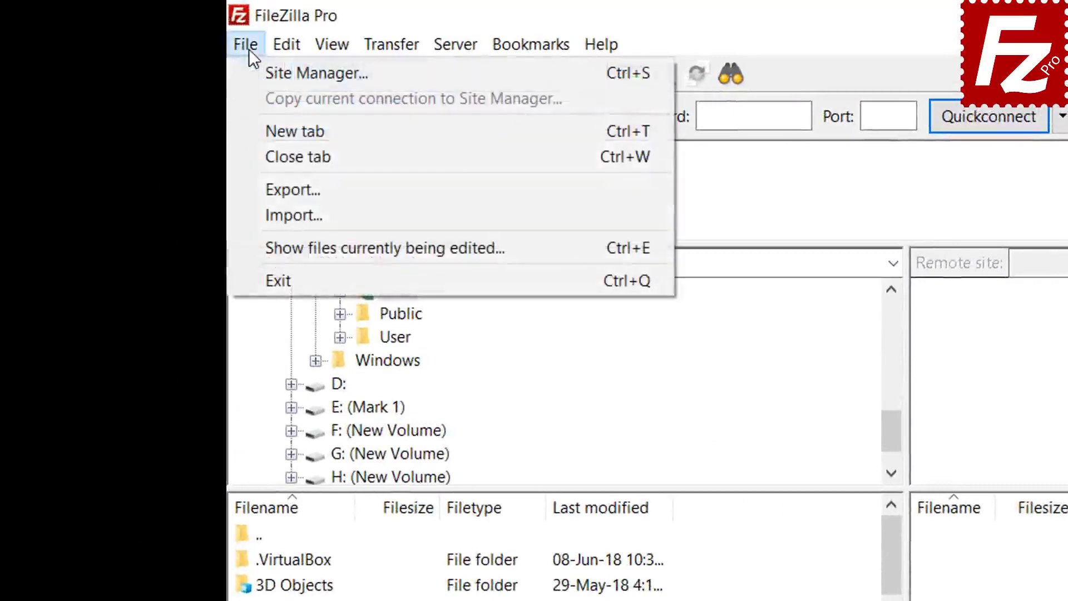
{"action": "left_click", "coordinate": [265, 73]}
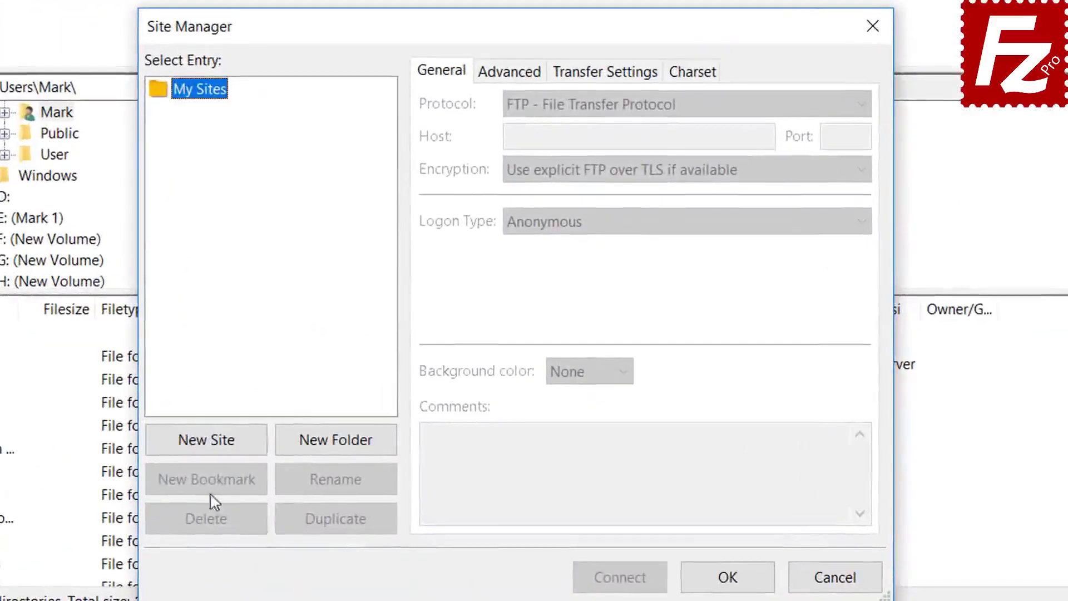
{"action": "left_click", "coordinate": [214, 443]}
{"action": "type", "text": "A"}
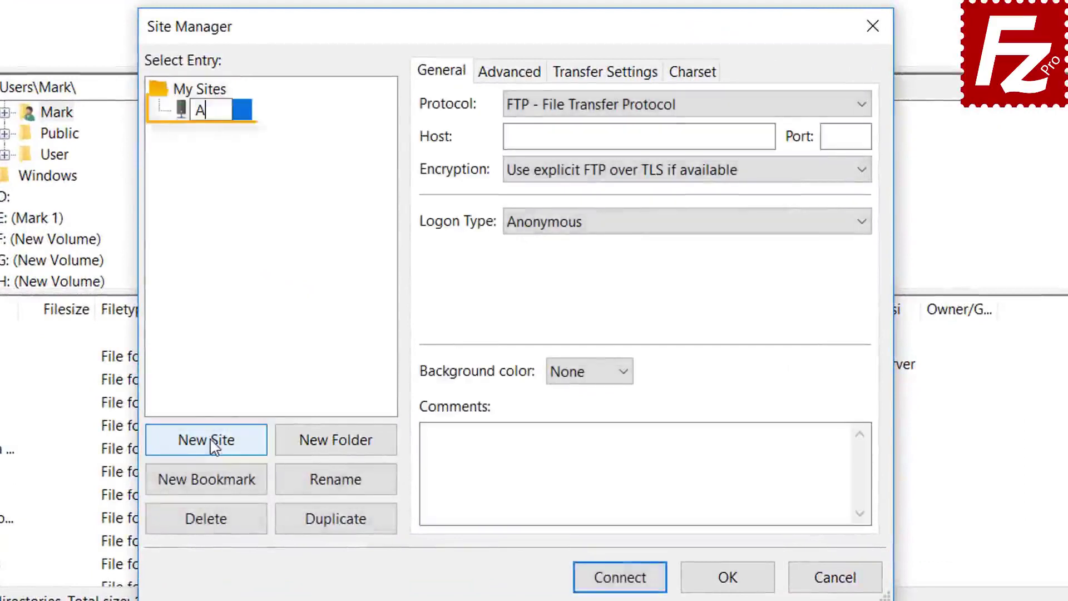
{"action": "type", "text": "zure "}
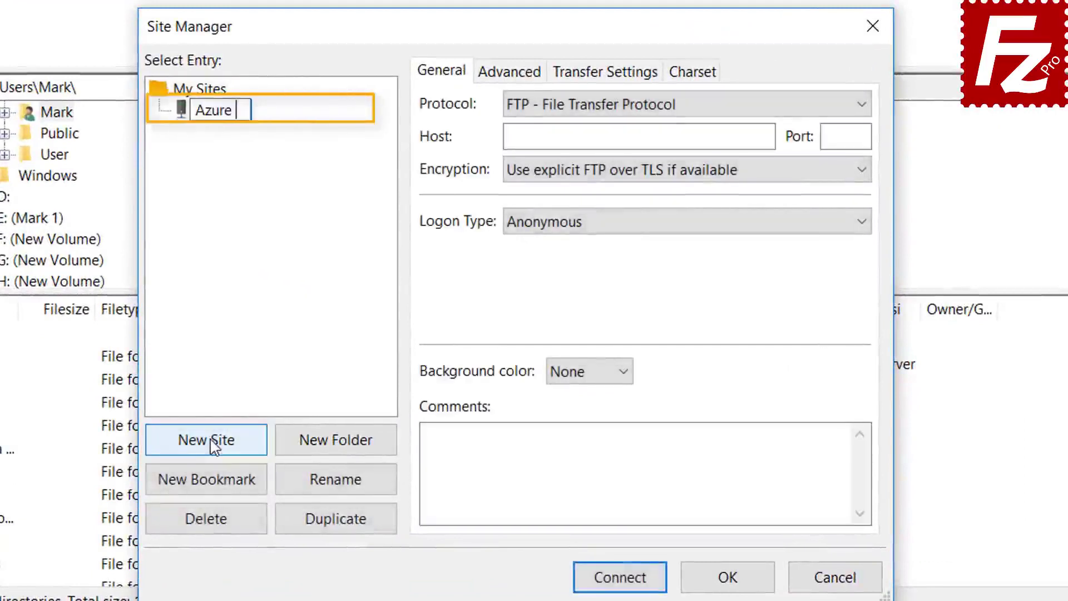
{"action": "type", "text": "File C"}
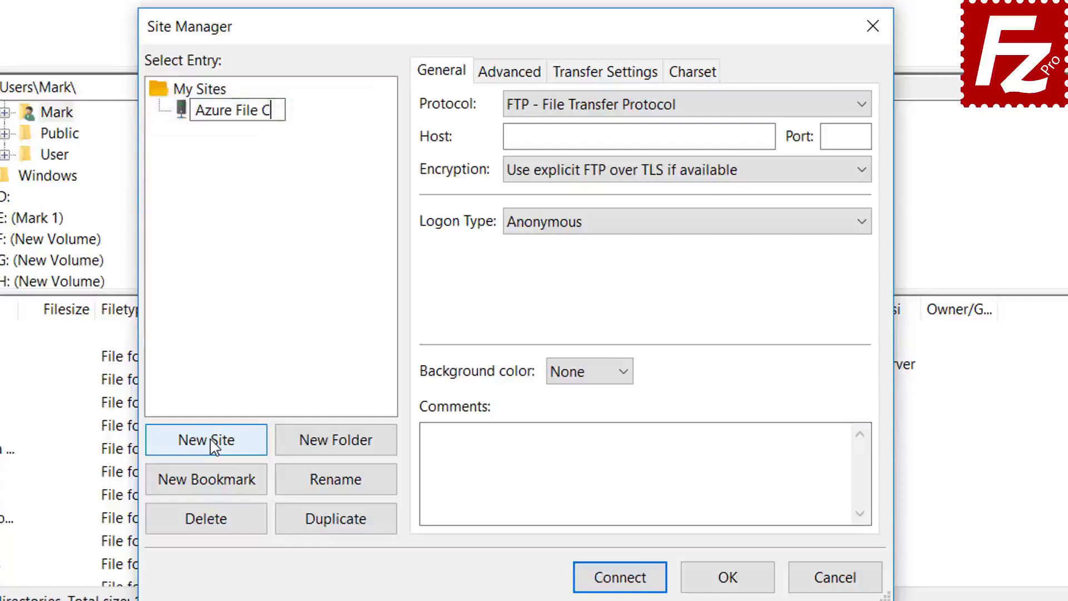
{"action": "type", "text": "onnection"}
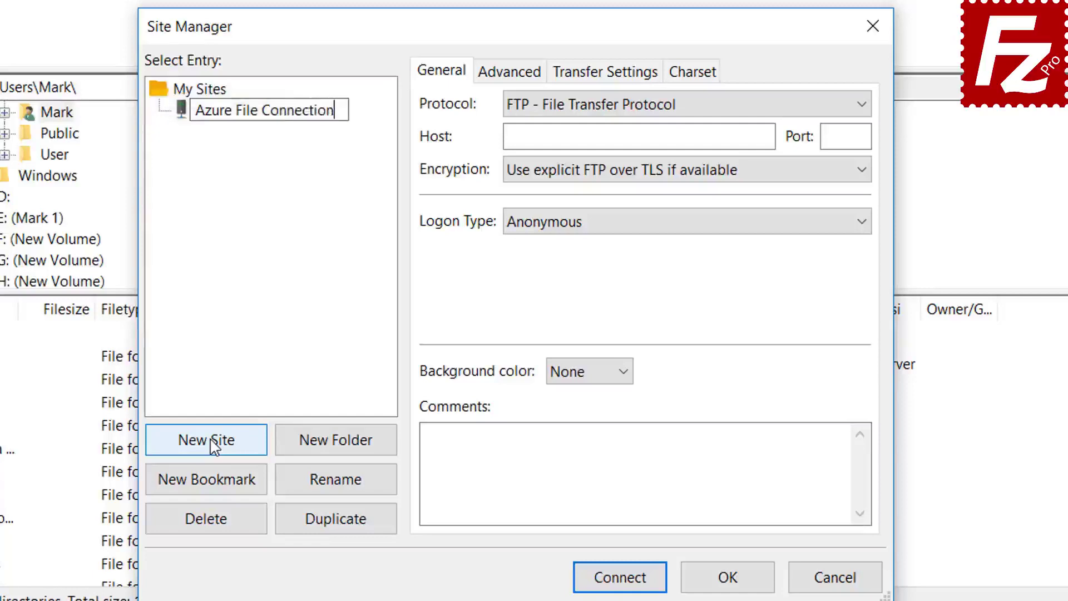
{"action": "key", "text": "Return"}
{"action": "left_click", "coordinate": [682, 105]}
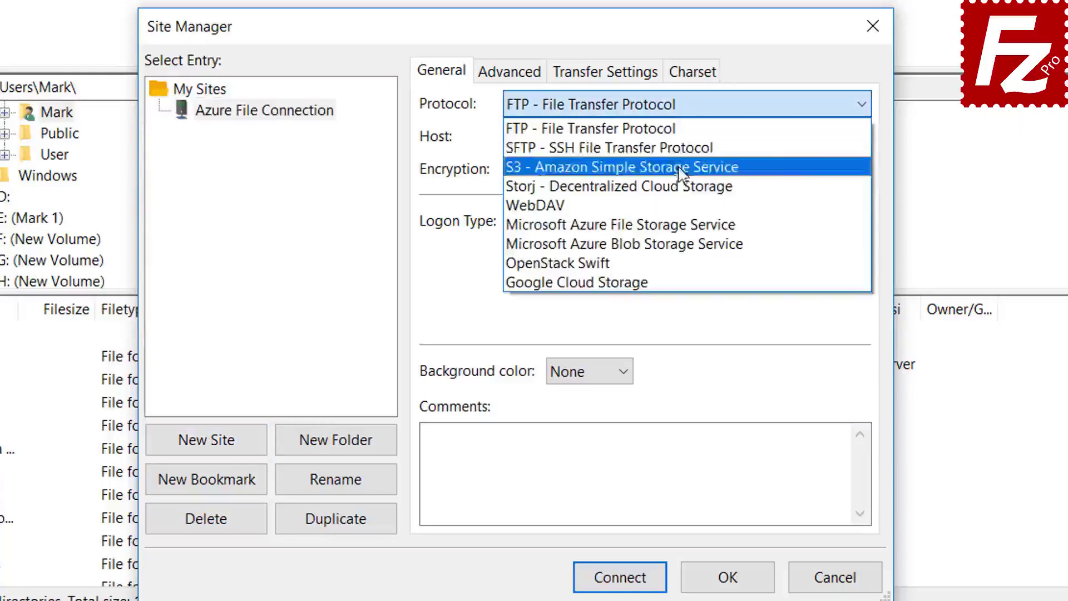
{"action": "left_click", "coordinate": [682, 226]}
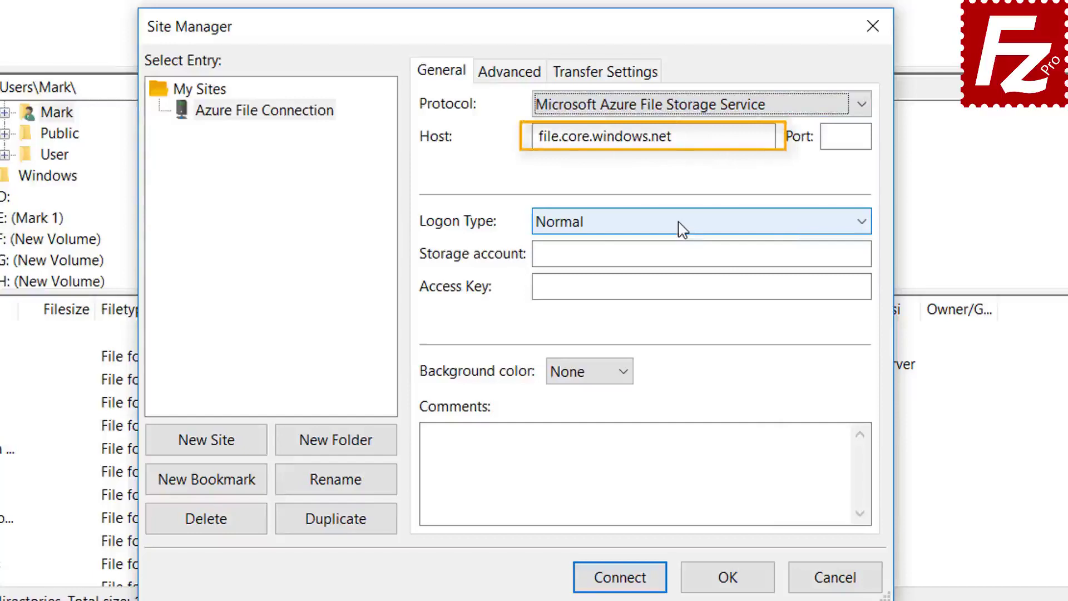
- Paste the storage account name and access key, then connect to the Azure site
{"action": "left_click", "coordinate": [652, 112]}
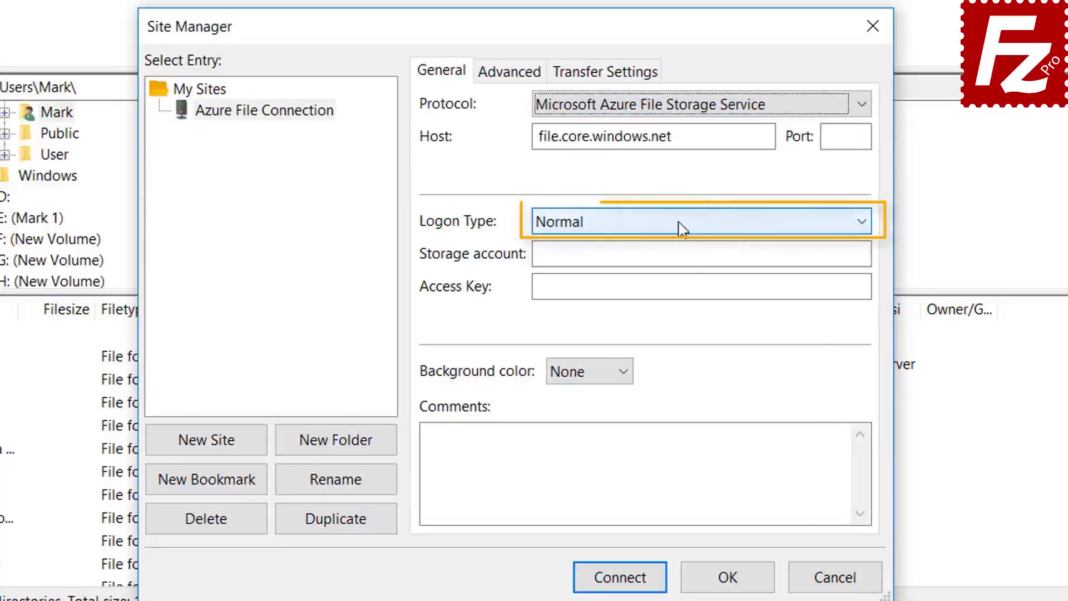
{"action": "left_click", "coordinate": [665, 254]}
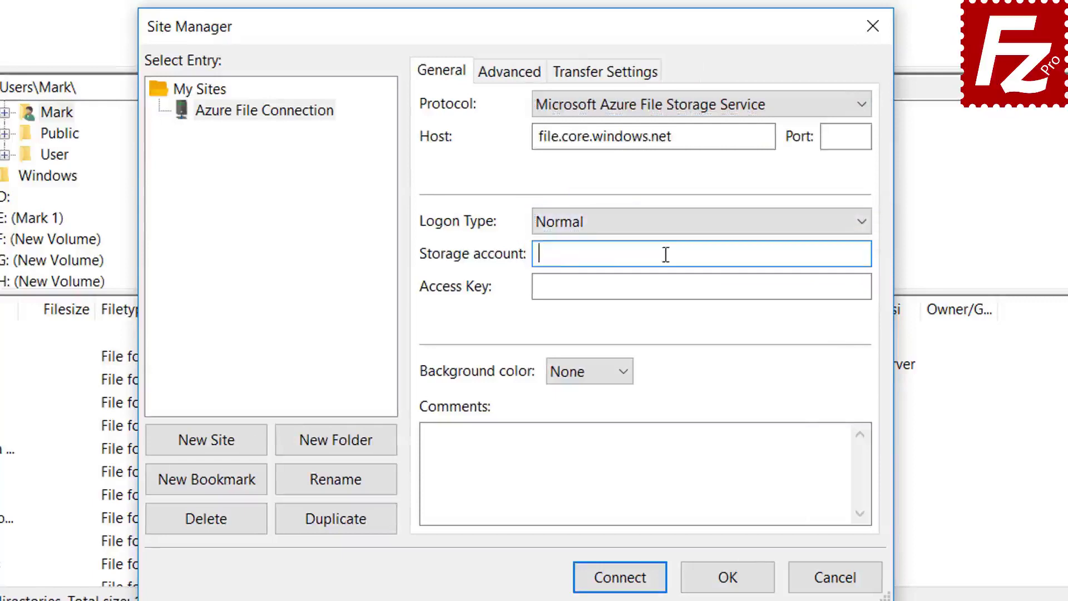
{"action": "key", "text": "ctrl+v"}
{"action": "left_click", "coordinate": [587, 288]}
{"action": "key", "text": "ctrl+v"}
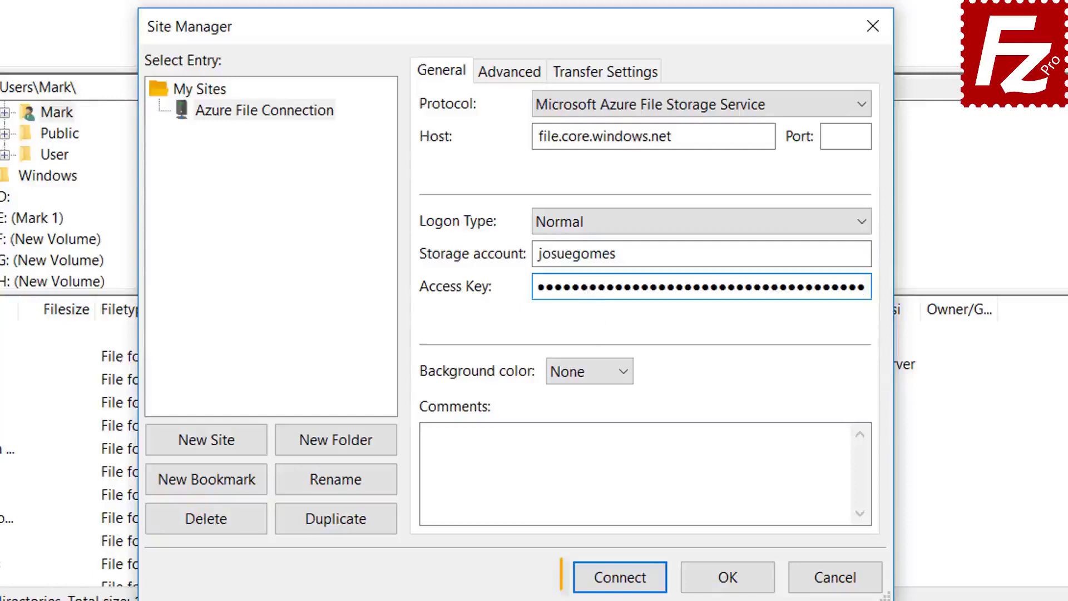
{"action": "left_click", "coordinate": [622, 582]}
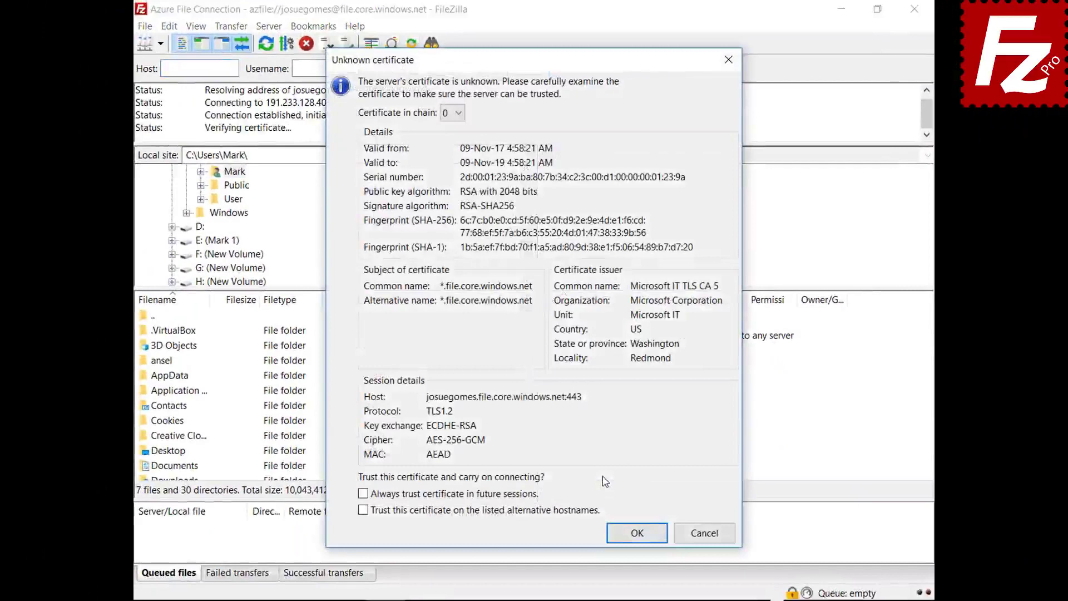
- Accept the Azure server certificate with 'Always trust certificate in future sessions' enabled
{"action": "left_click", "coordinate": [521, 495]}
{"action": "left_click", "coordinate": [623, 533]}
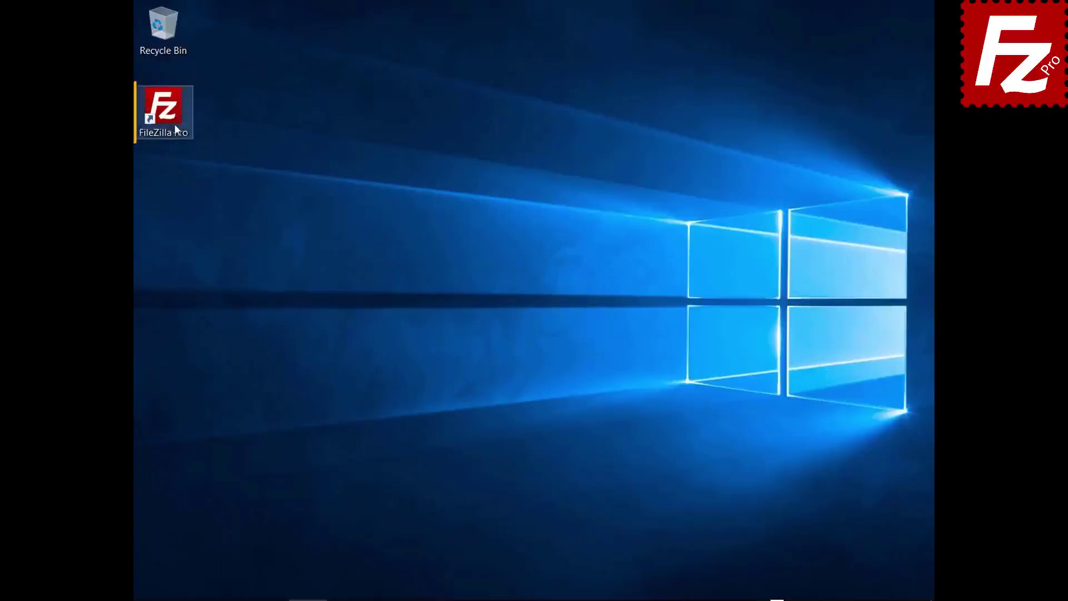
- Relaunch FileZilla Pro and create a new Site Manager entry named 'Google Cloud Connection'
{"action": "double_click", "coordinate": [169, 122]}
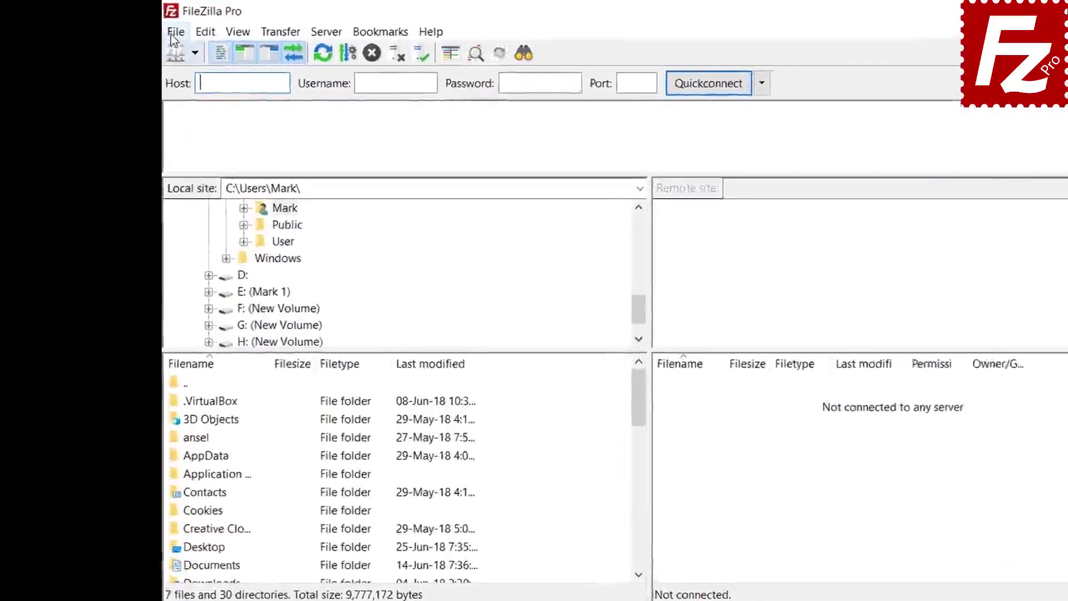
{"action": "left_click", "coordinate": [145, 26]}
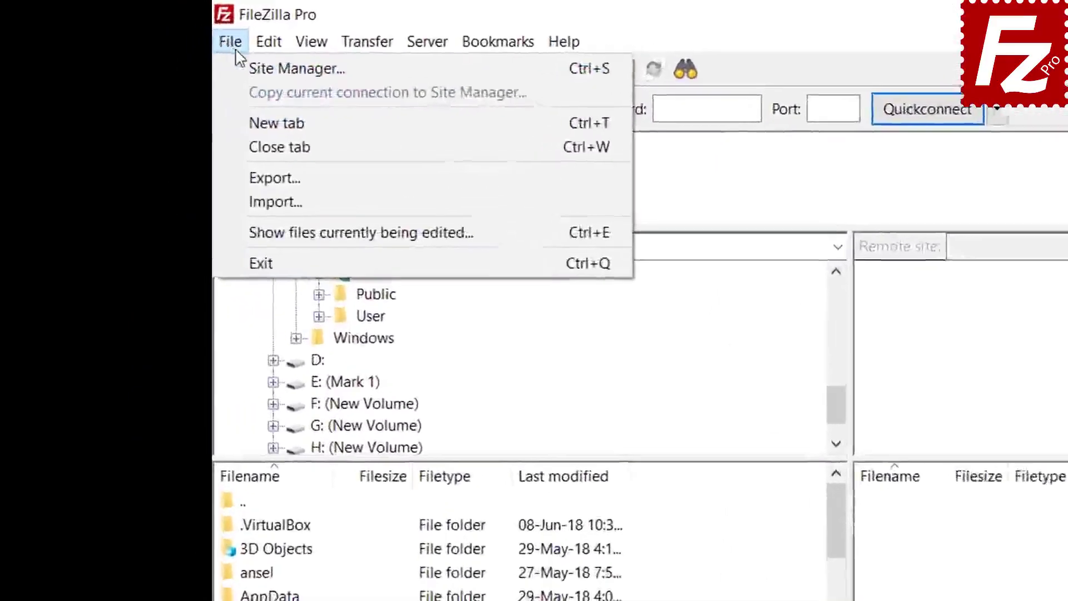
{"action": "left_click", "coordinate": [155, 48]}
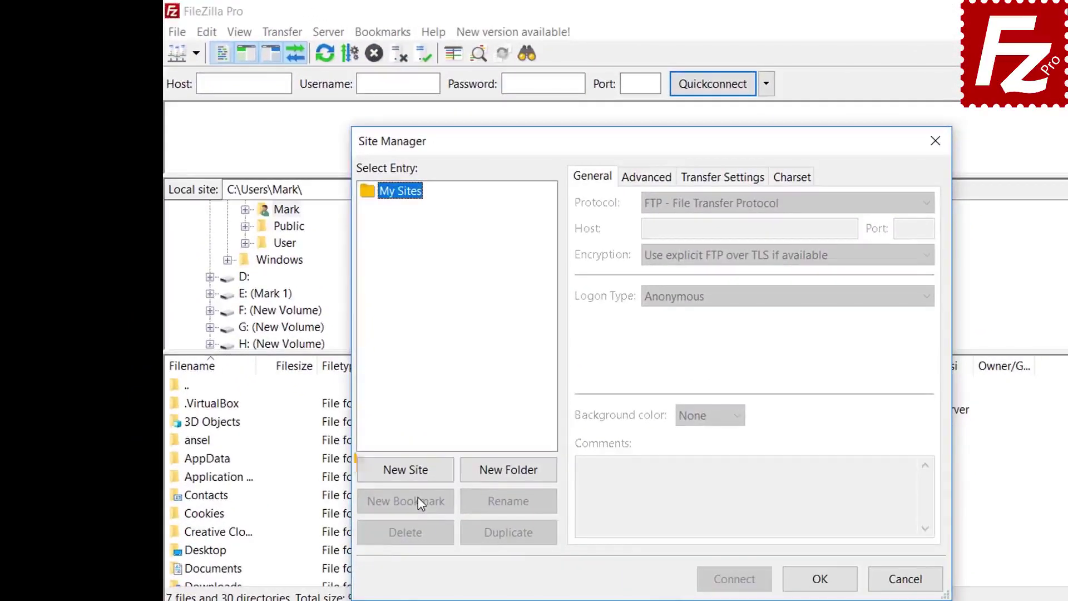
{"action": "left_click", "coordinate": [415, 473]}
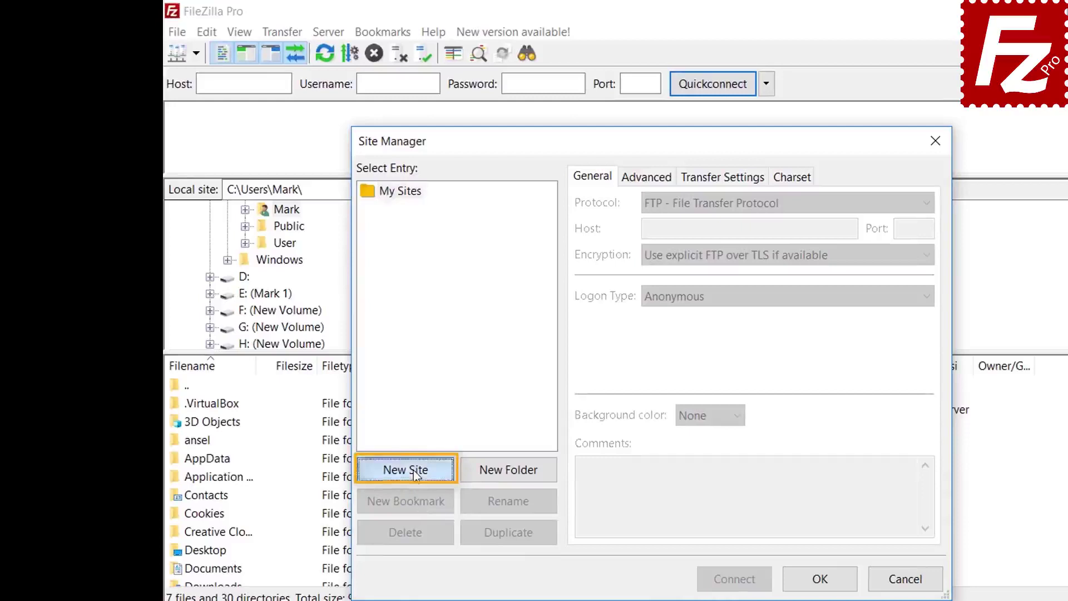
{"action": "type", "text": "Google Clo"}
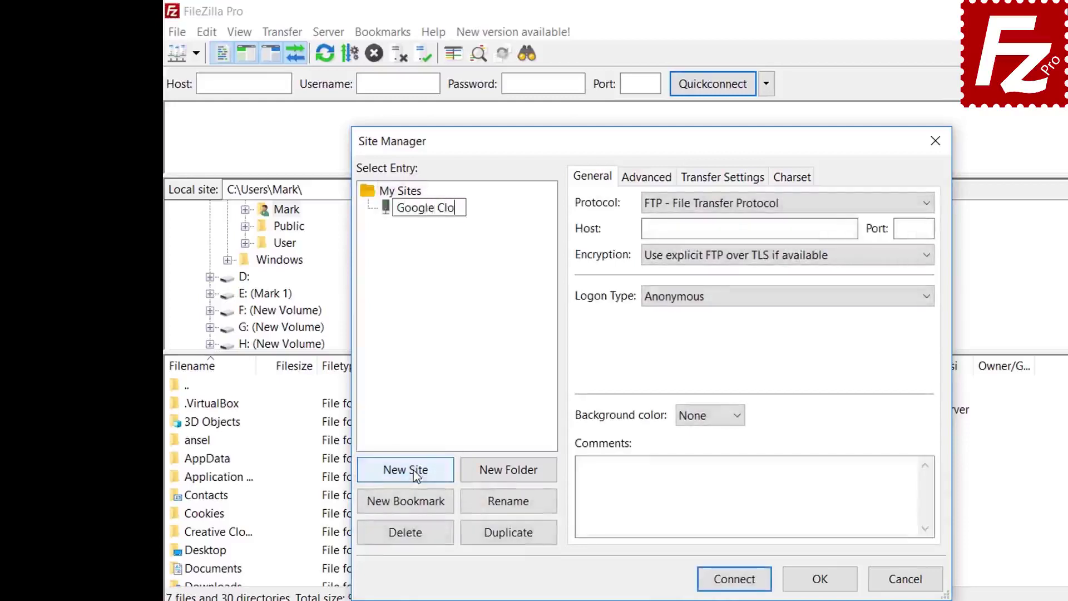
{"action": "type", "text": "ud Connection"}
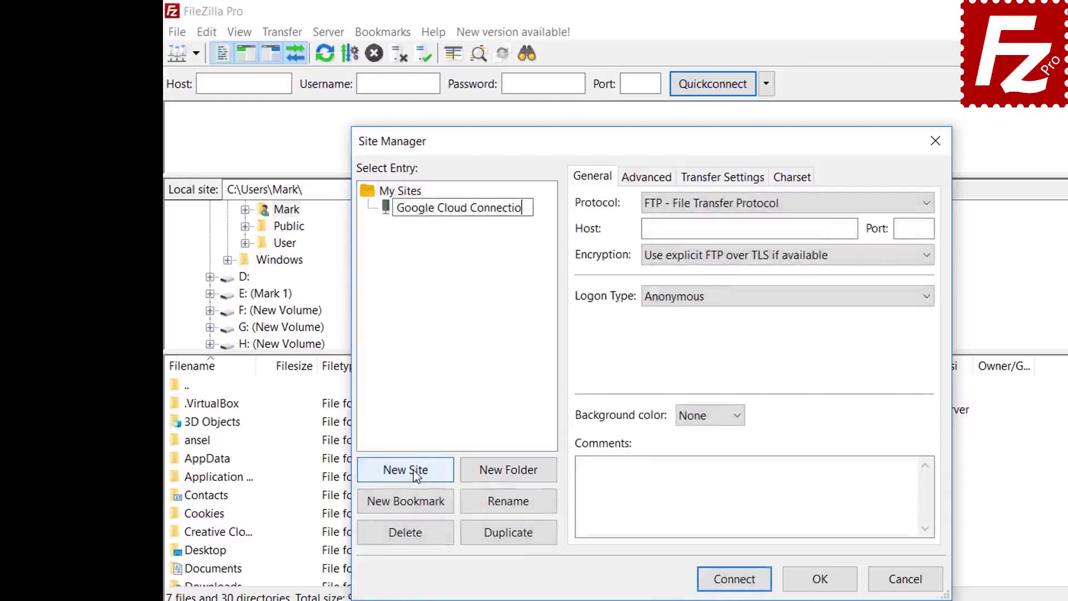
{"action": "key", "text": "Tab"}
- Set the protocol to Google Cloud Storage with project ID filezilla-pro and the account e-mail
{"action": "left_click", "coordinate": [693, 206]}
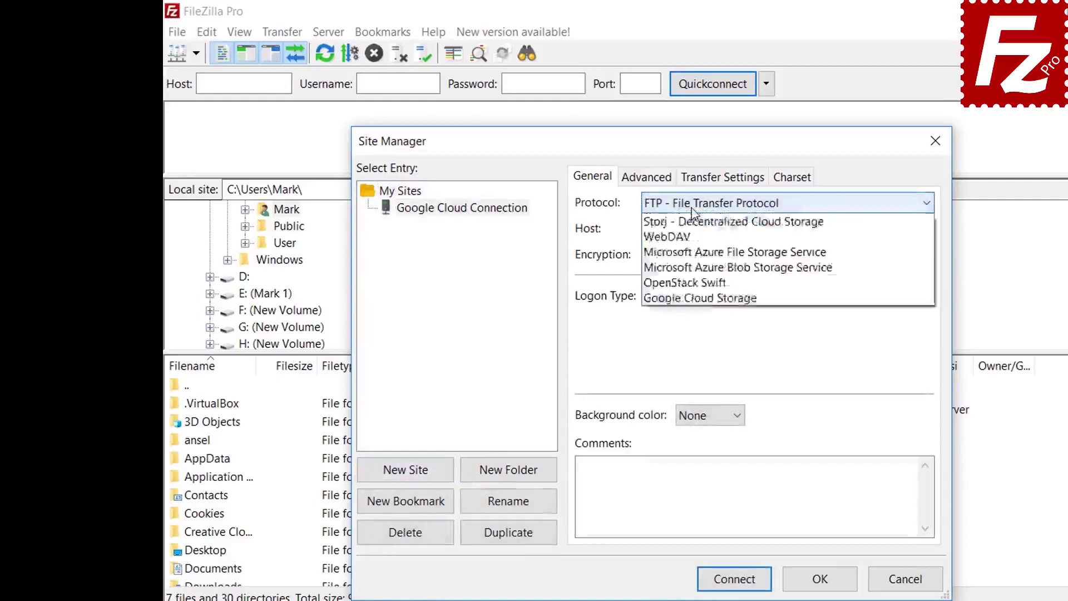
{"action": "left_click", "coordinate": [682, 344]}
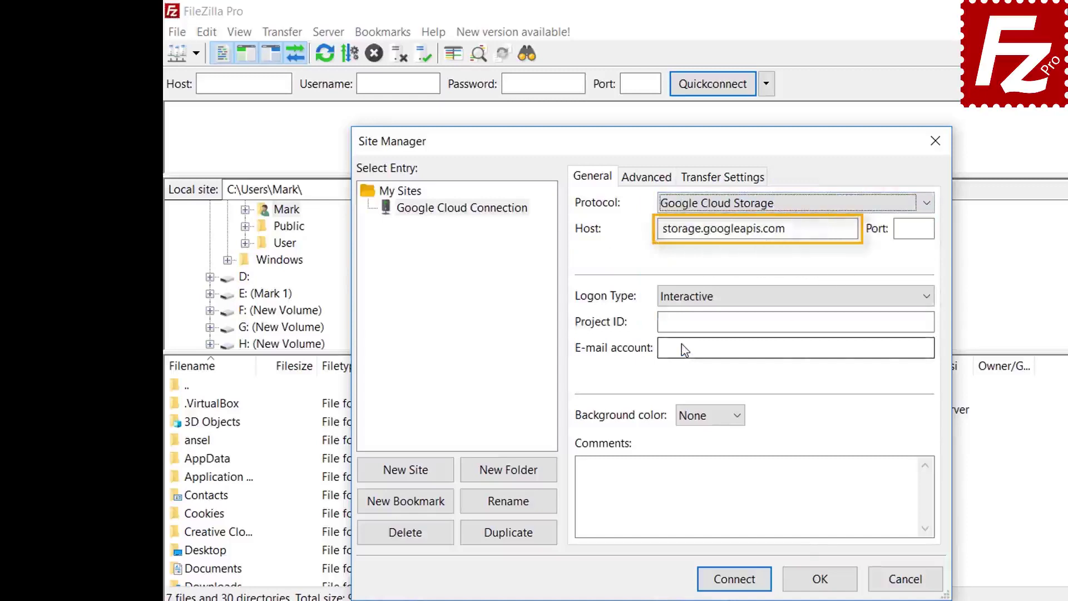
{"action": "type", "text": "filezi"}
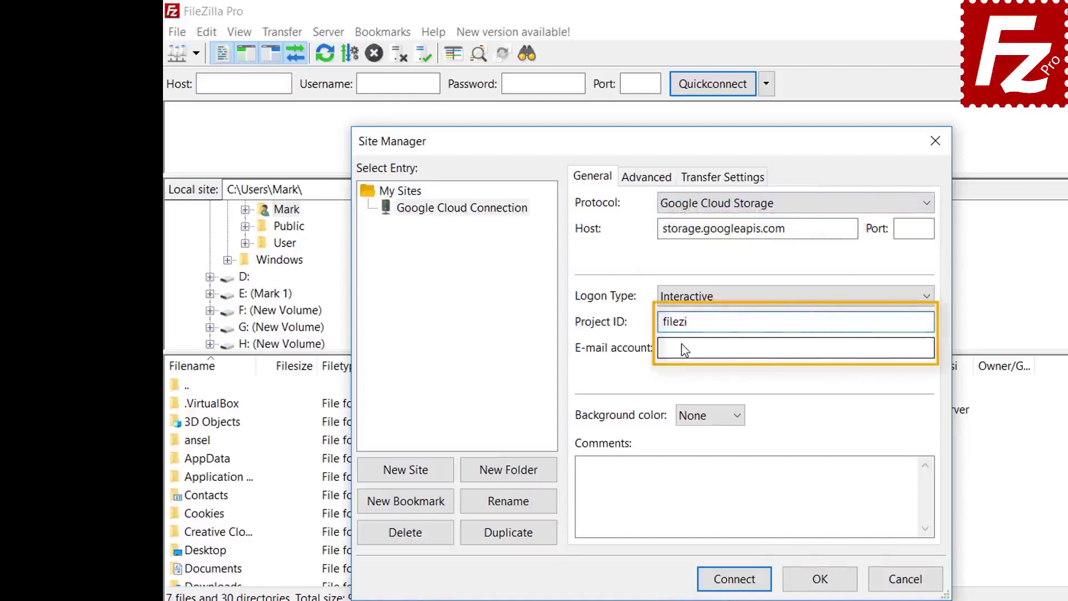
{"action": "type", "text": "lla-"}
{"action": "type", "text": "o"}
{"action": "left_click", "coordinate": [685, 349]}
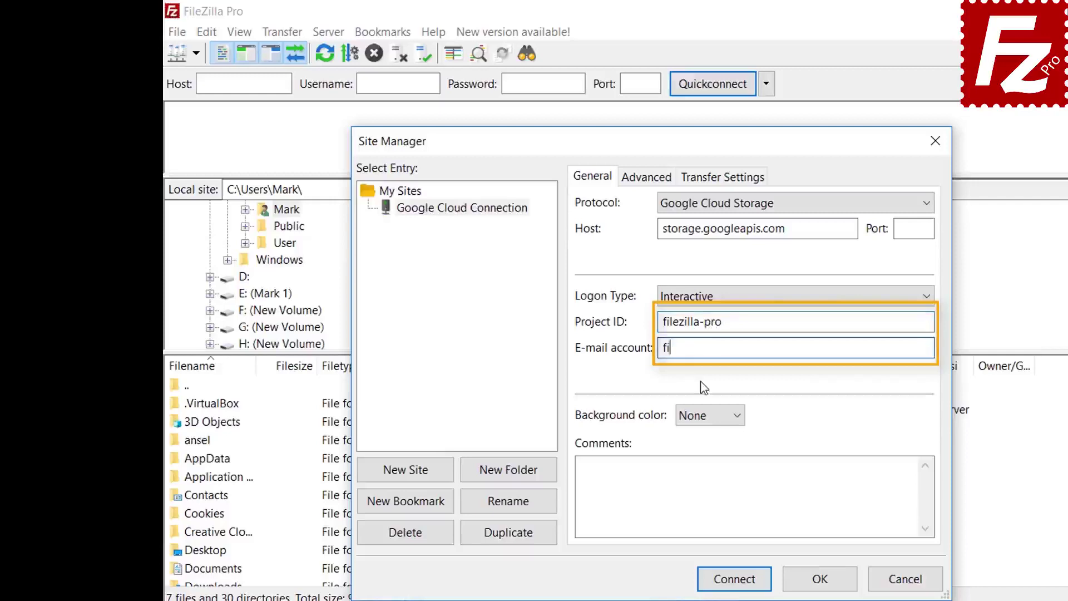
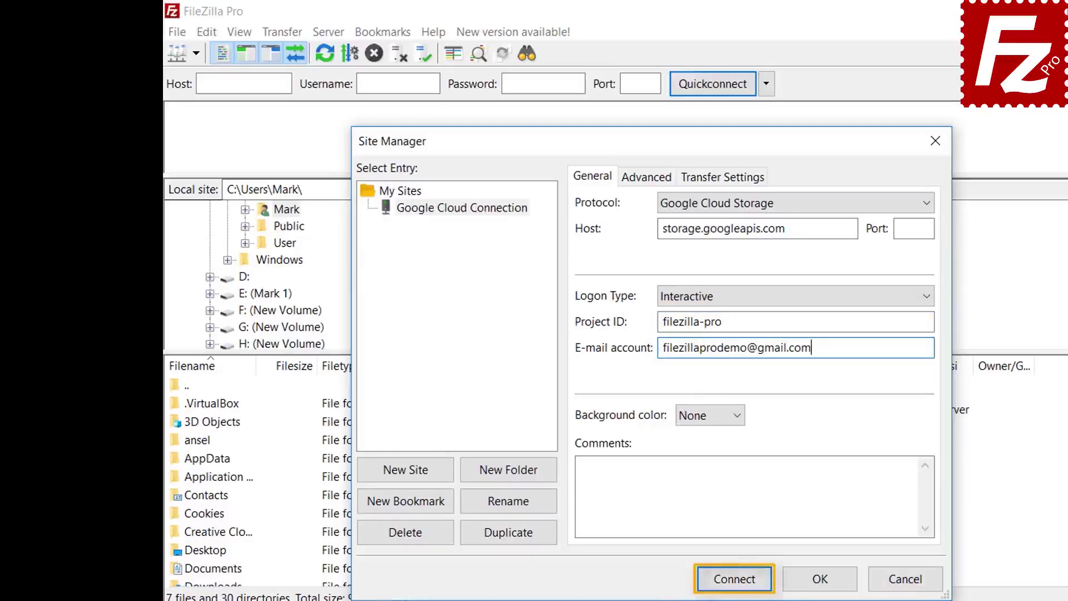
- Connect to the Google Cloud site and enter the account e-mail on Google sign-in
{"action": "left_click", "coordinate": [735, 579]}
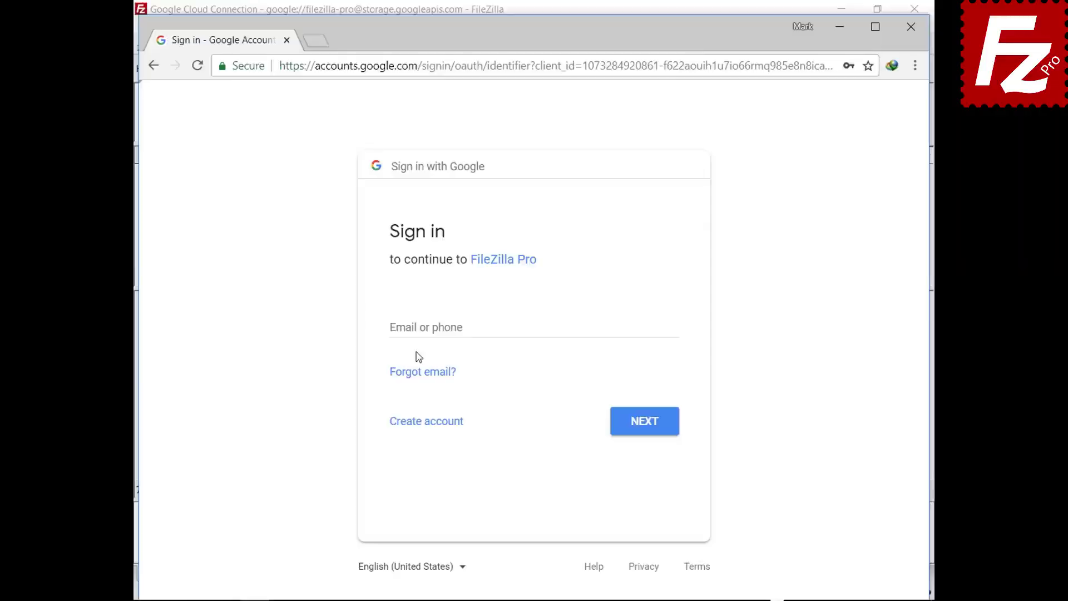
{"action": "left_click", "coordinate": [423, 327]}
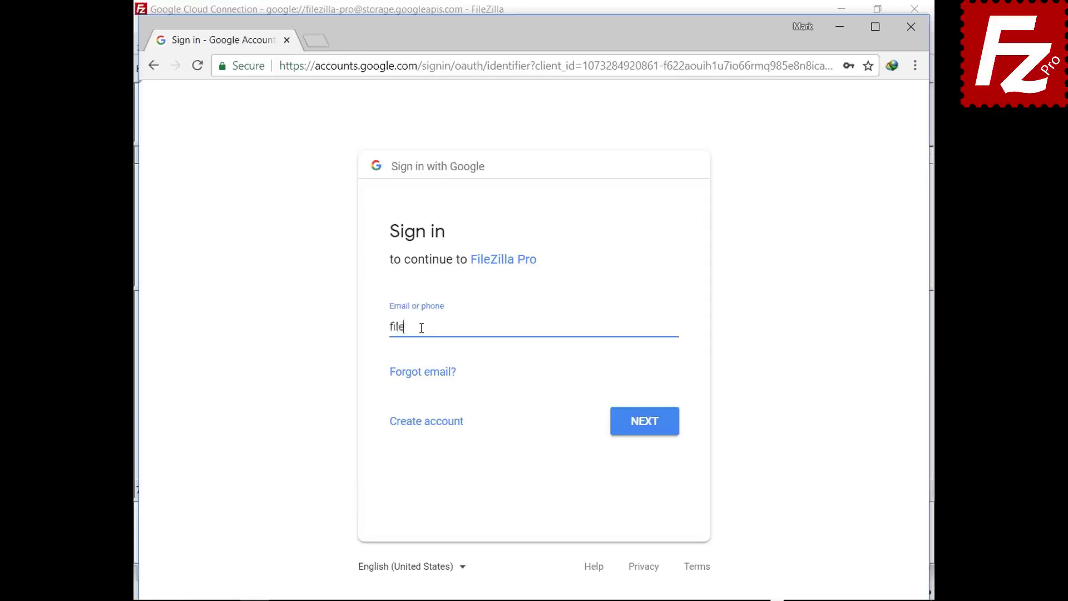
{"action": "left_click", "coordinate": [642, 426]}
- Enter the account password, allow FileZilla Pro access to Cloud Storage, and tick always trust certificate
{"action": "key", "text": "ctrl+v"}
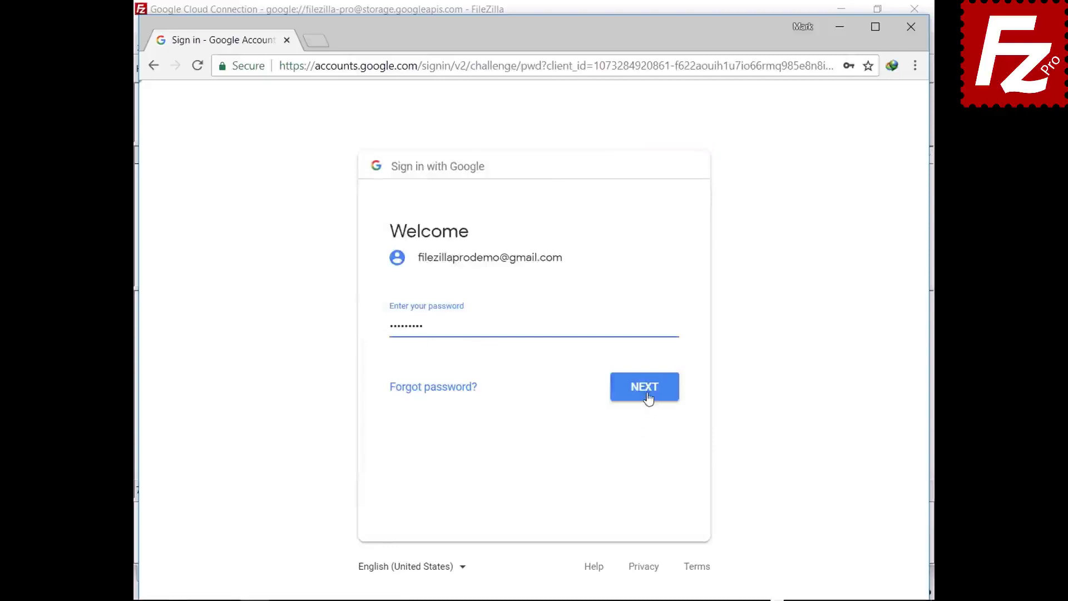
{"action": "left_click", "coordinate": [645, 396]}
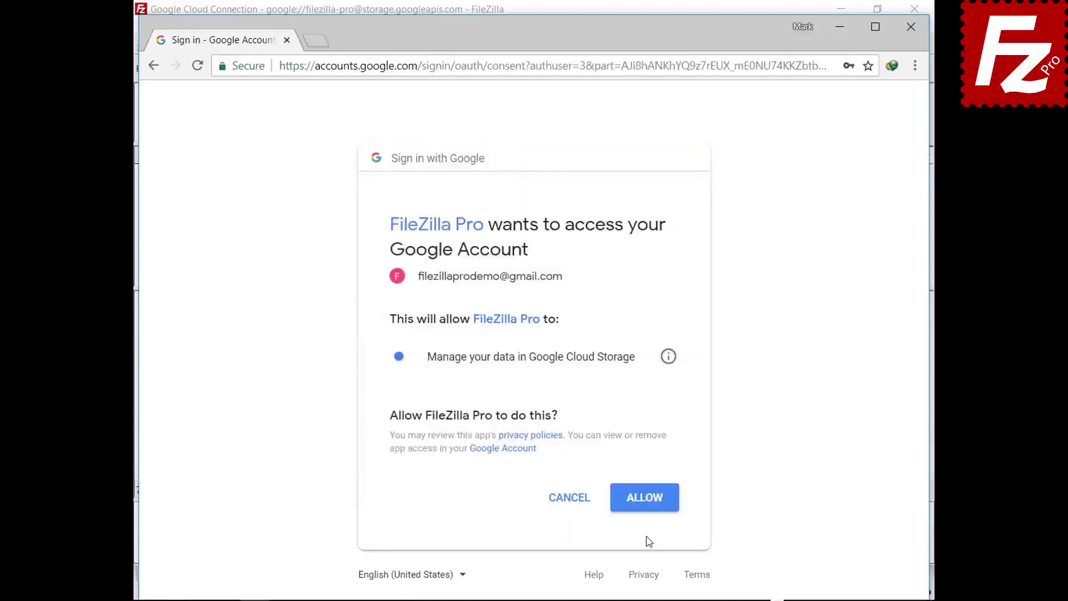
{"action": "left_click", "coordinate": [645, 507]}
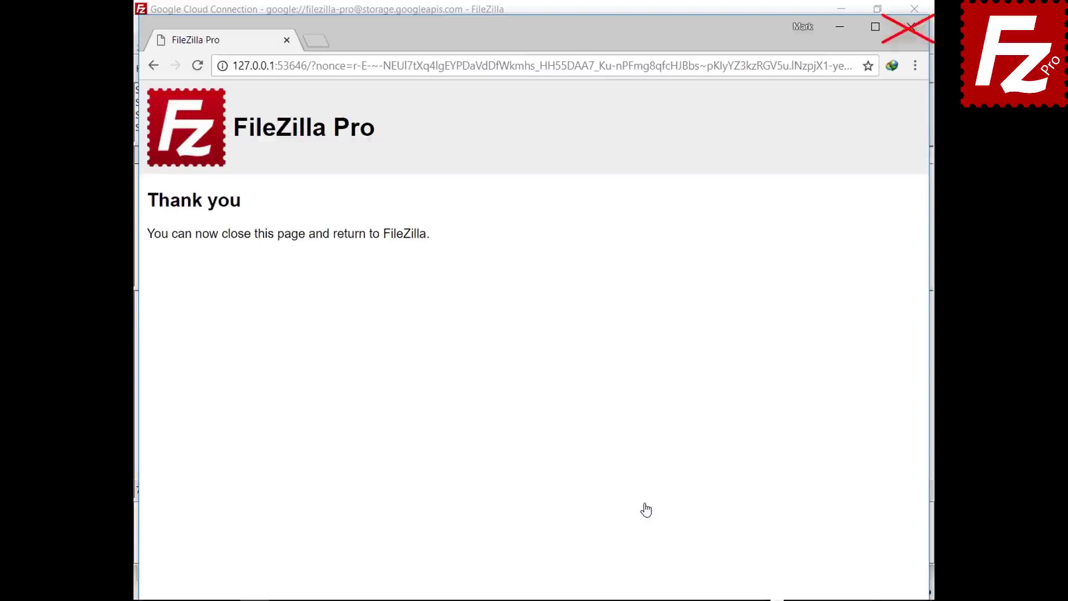
{"action": "left_click", "coordinate": [477, 508]}
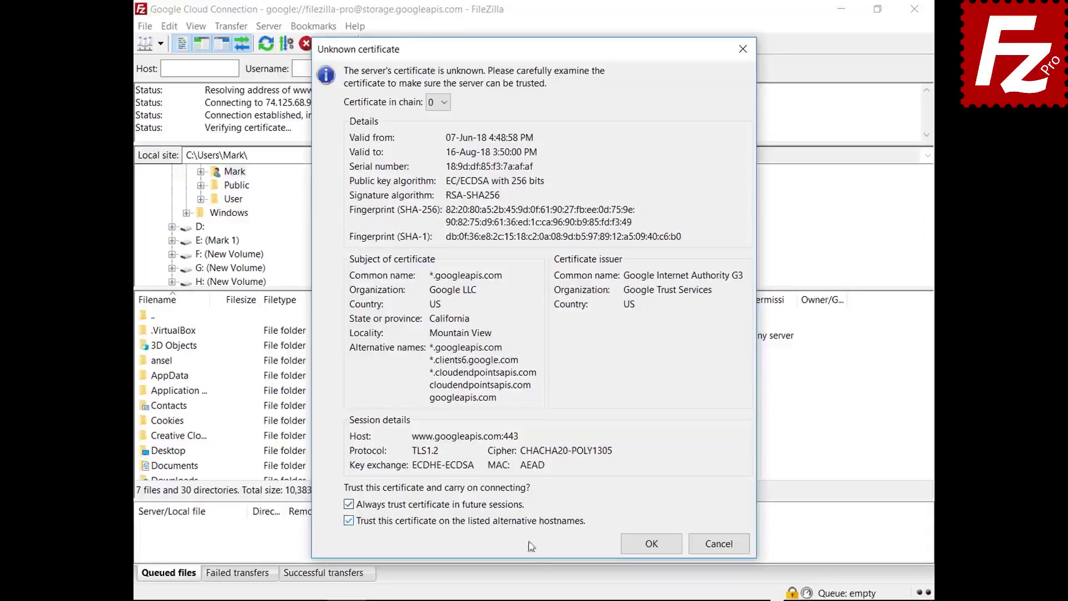
{"action": "left_click", "coordinate": [631, 554]}
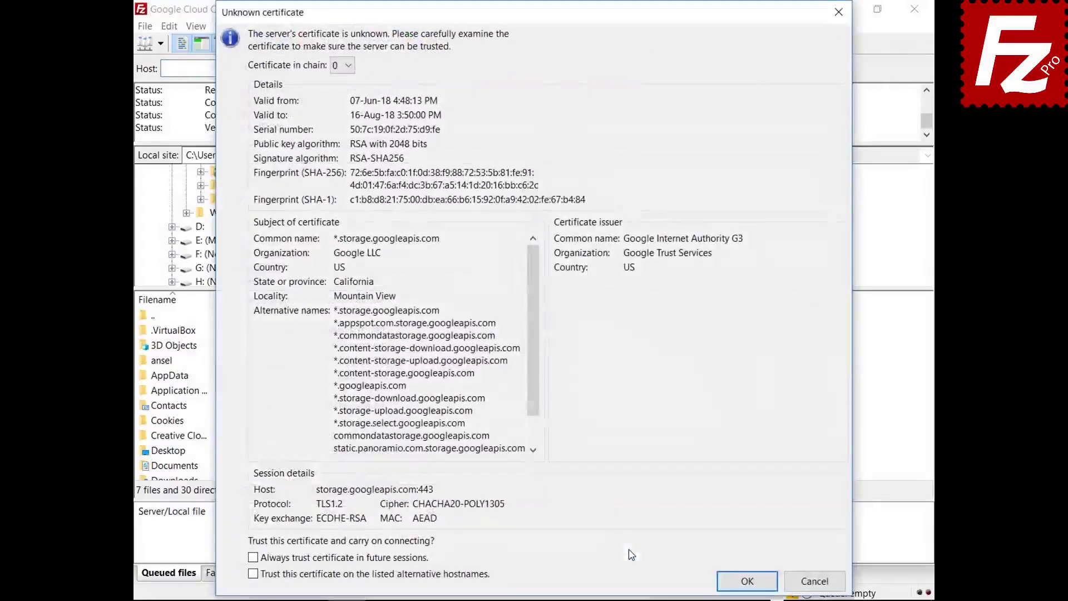
{"action": "left_click", "coordinate": [721, 582]}
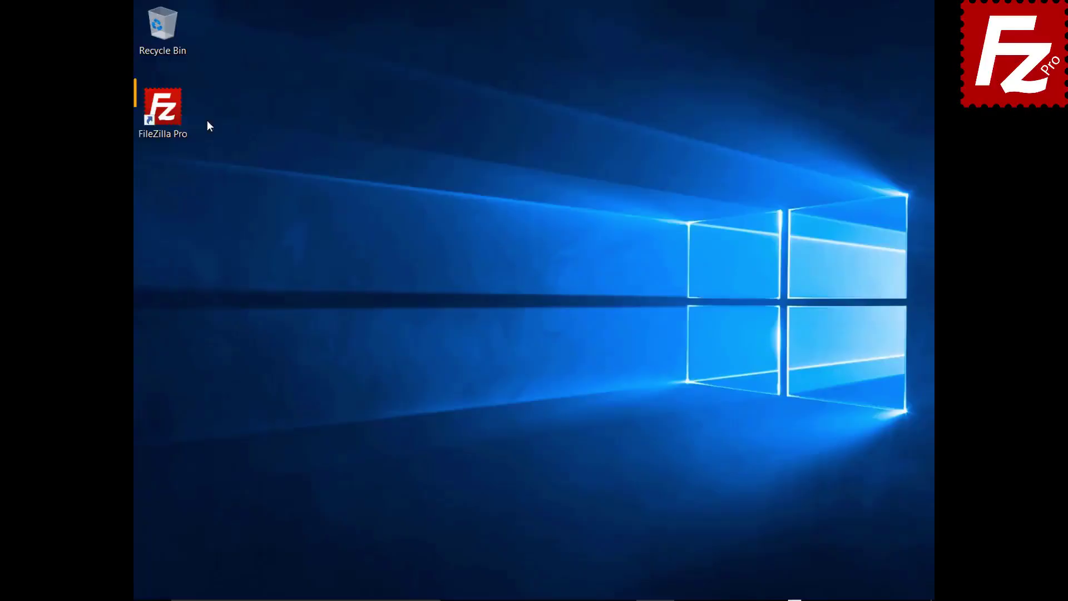
- Launch FileZilla Pro and create a new Site Manager entry named 'Google Drive'
{"action": "double_click", "coordinate": [170, 114]}
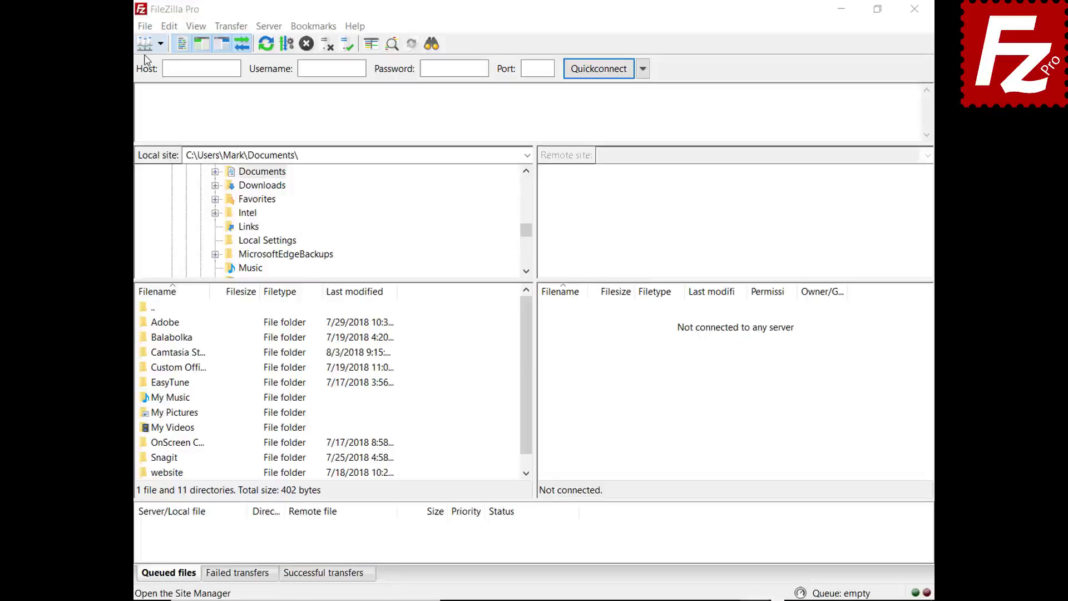
{"action": "left_click", "coordinate": [145, 26]}
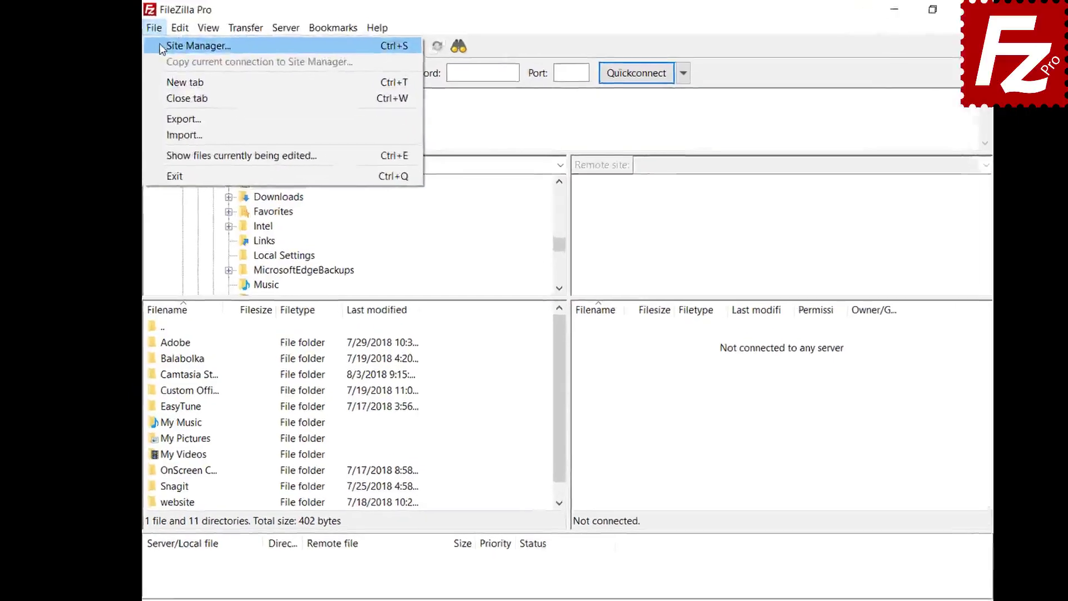
{"action": "left_click", "coordinate": [162, 47]}
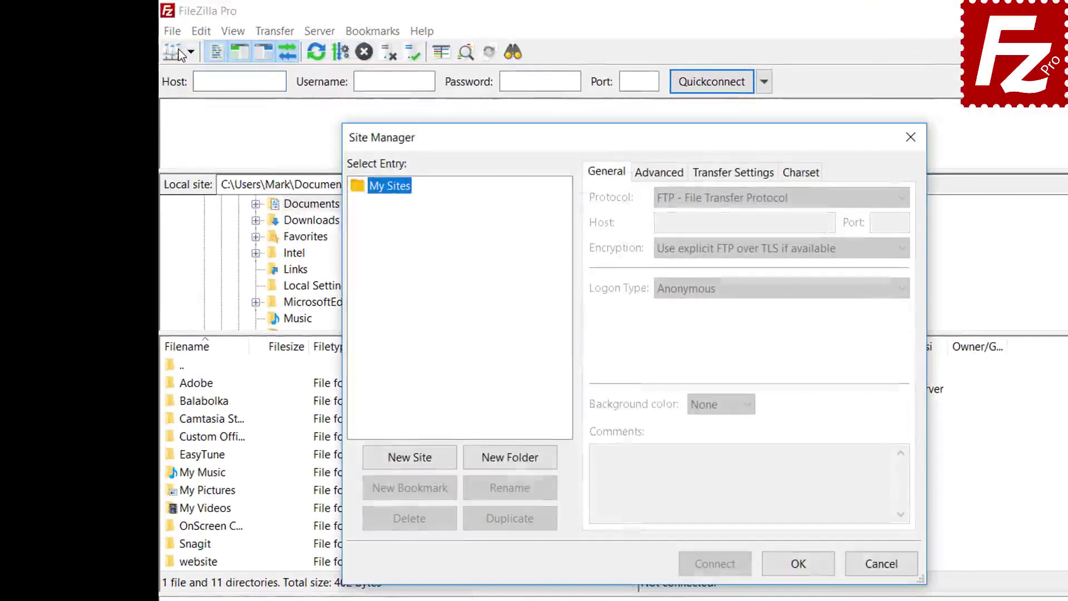
{"action": "left_click", "coordinate": [412, 464]}
{"action": "type", "text": "Goo"}
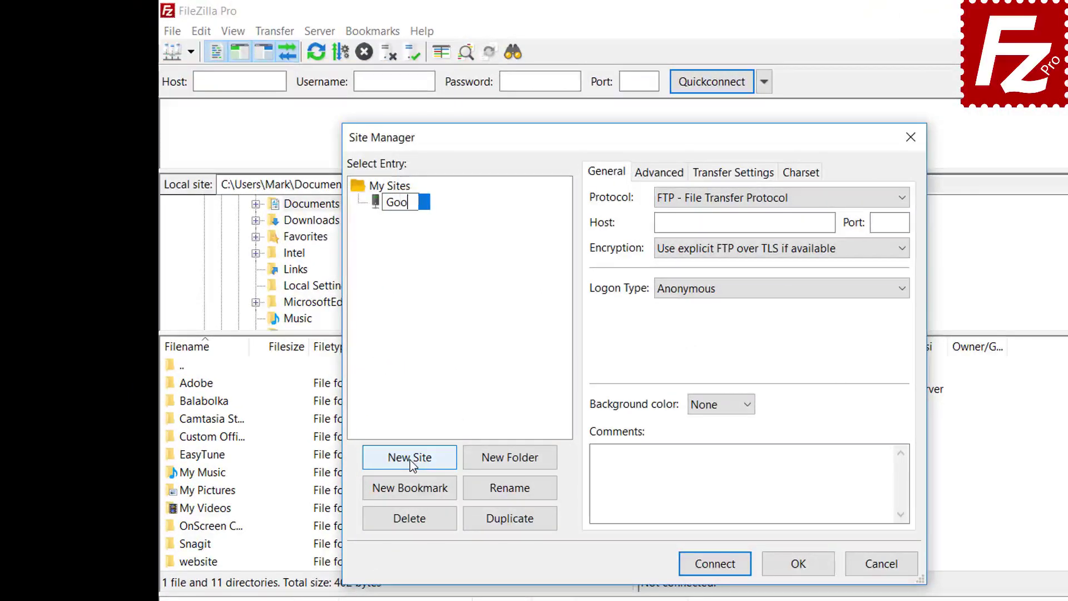
{"action": "type", "text": "gle Drive"}
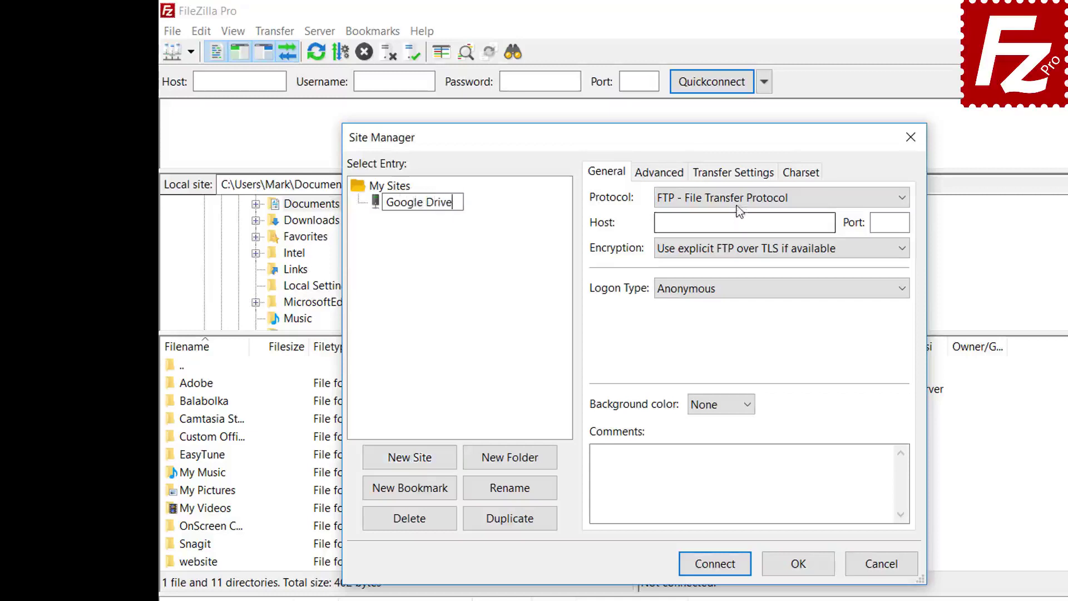
- Set the protocol to Google Drive, paste the account e-mail as user, and connect
{"action": "left_click", "coordinate": [736, 204]}
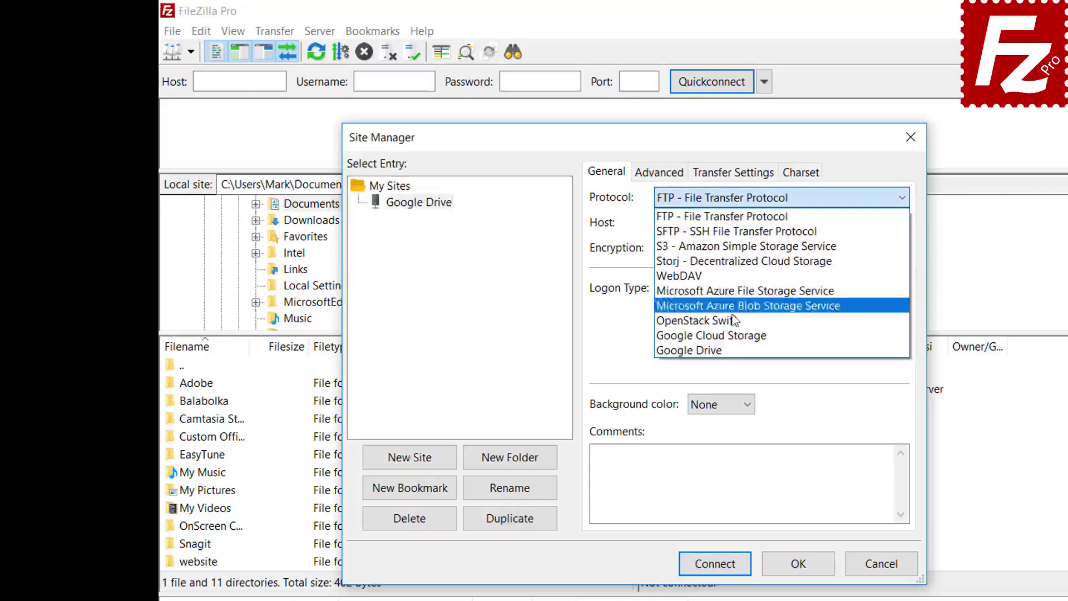
{"action": "left_click", "coordinate": [734, 350]}
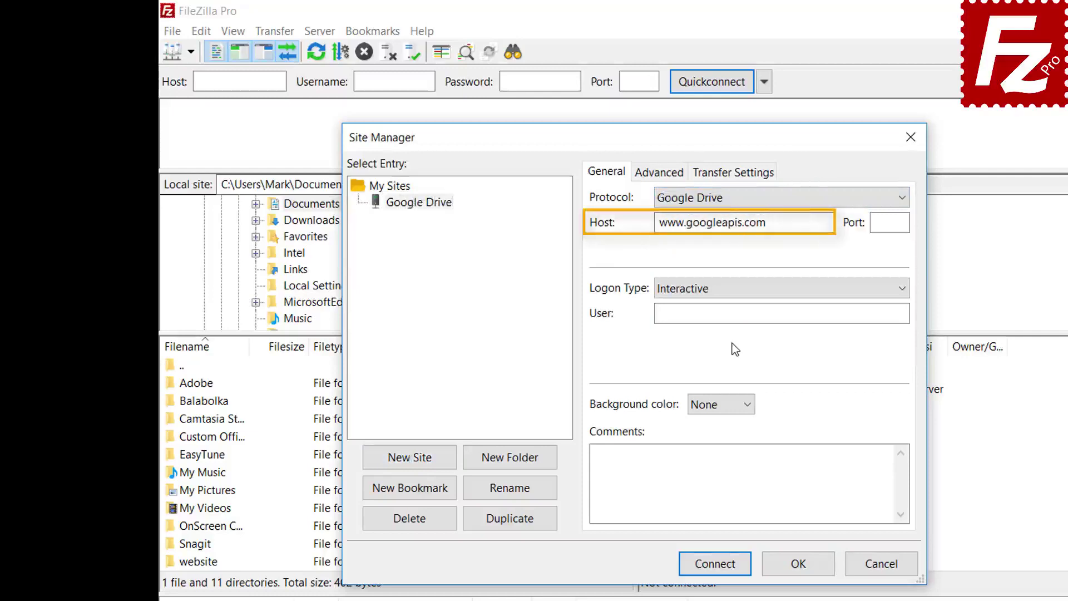
{"action": "left_click", "coordinate": [804, 313]}
{"action": "key", "text": "ctrl+v"}
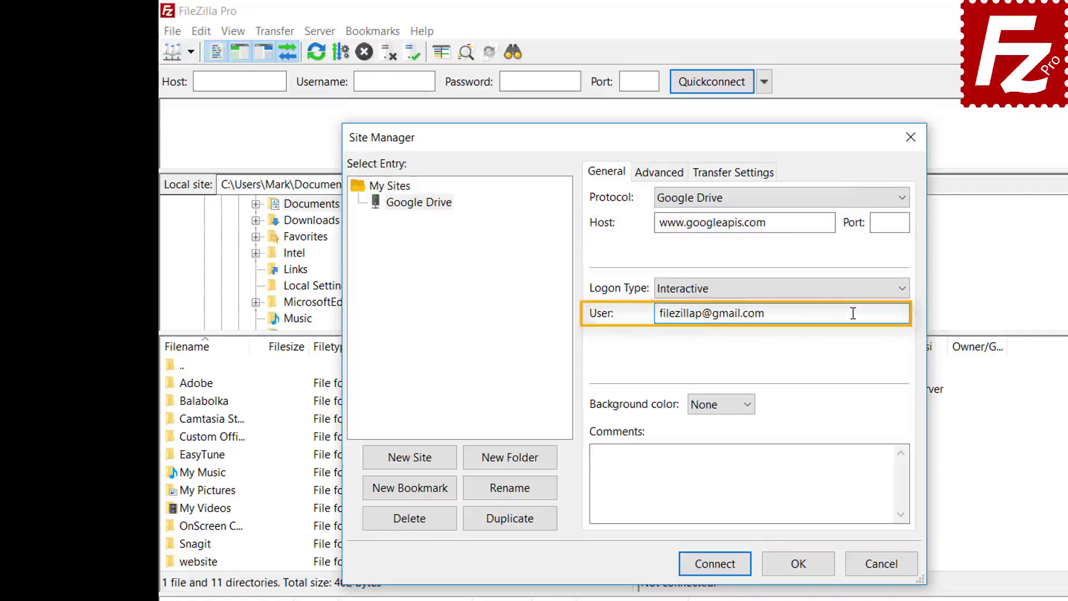
{"action": "left_click", "coordinate": [719, 568]}
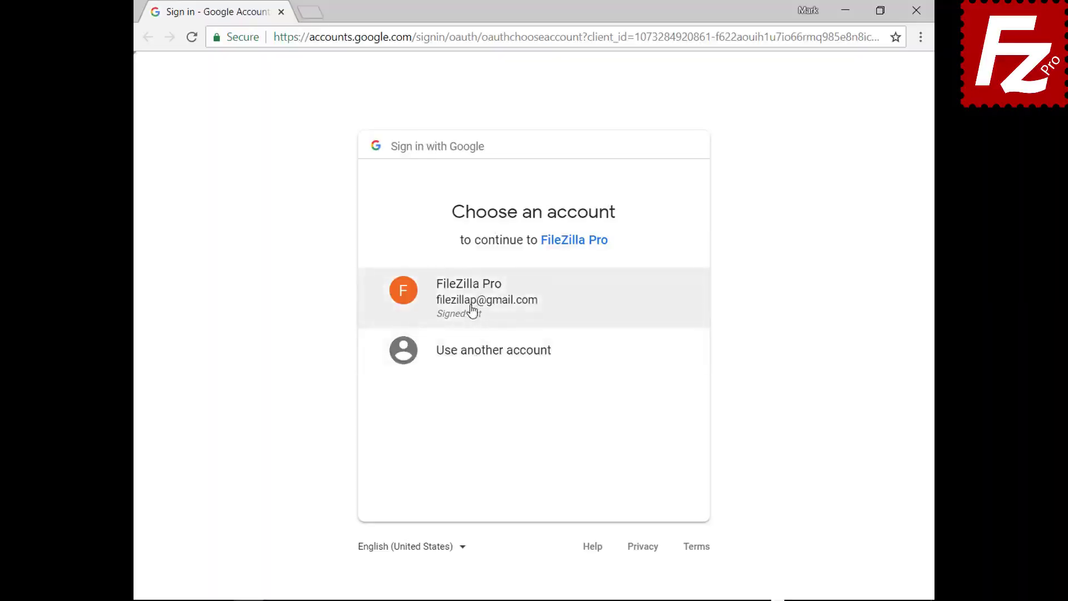
- Pick the signed-in Google account, enter its password, allow Google Drive access, and close the browser
{"action": "left_click", "coordinate": [472, 310]}
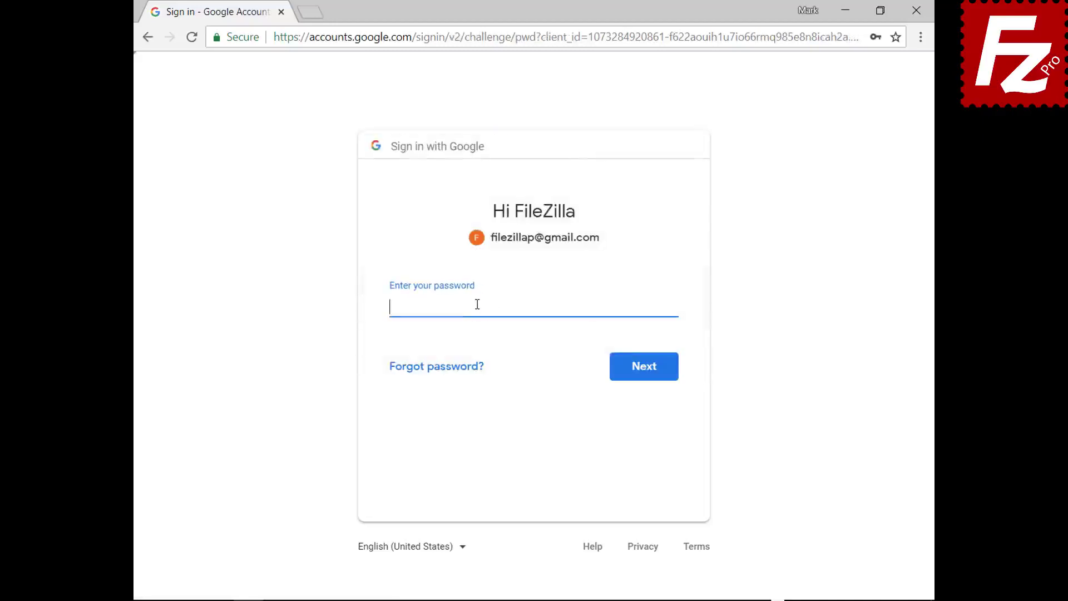
{"action": "key", "text": "ctrl+v"}
{"action": "left_click", "coordinate": [647, 377]}
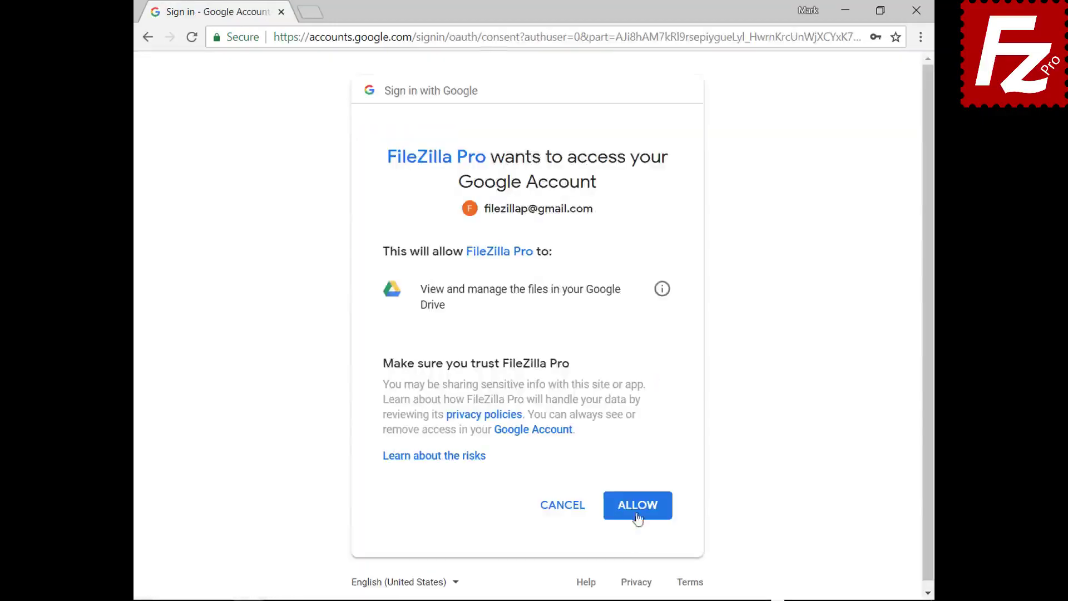
{"action": "left_click", "coordinate": [640, 507]}
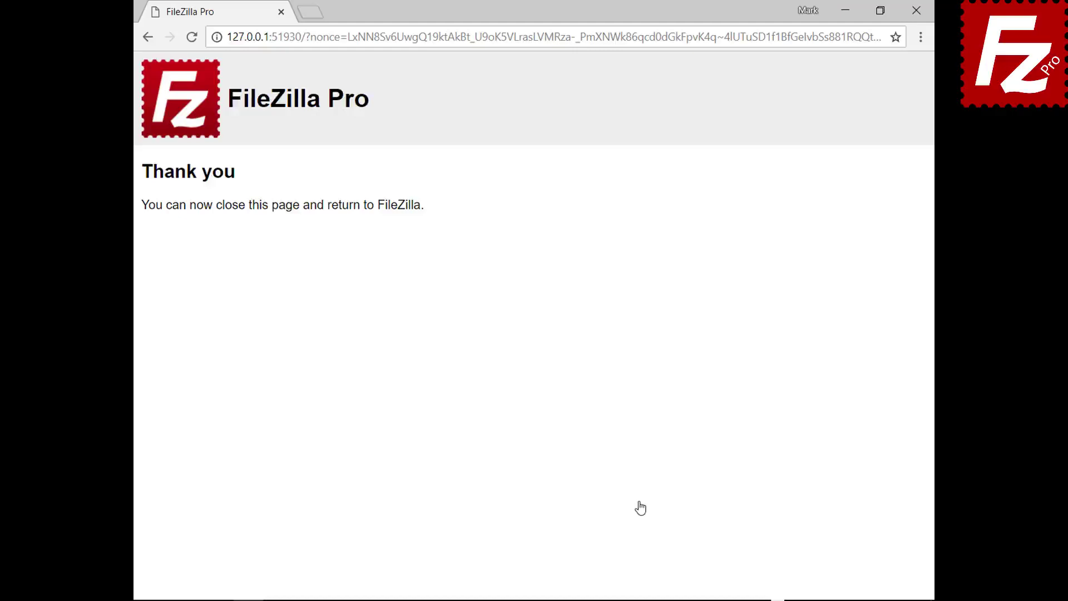
{"action": "left_click", "coordinate": [916, 11]}
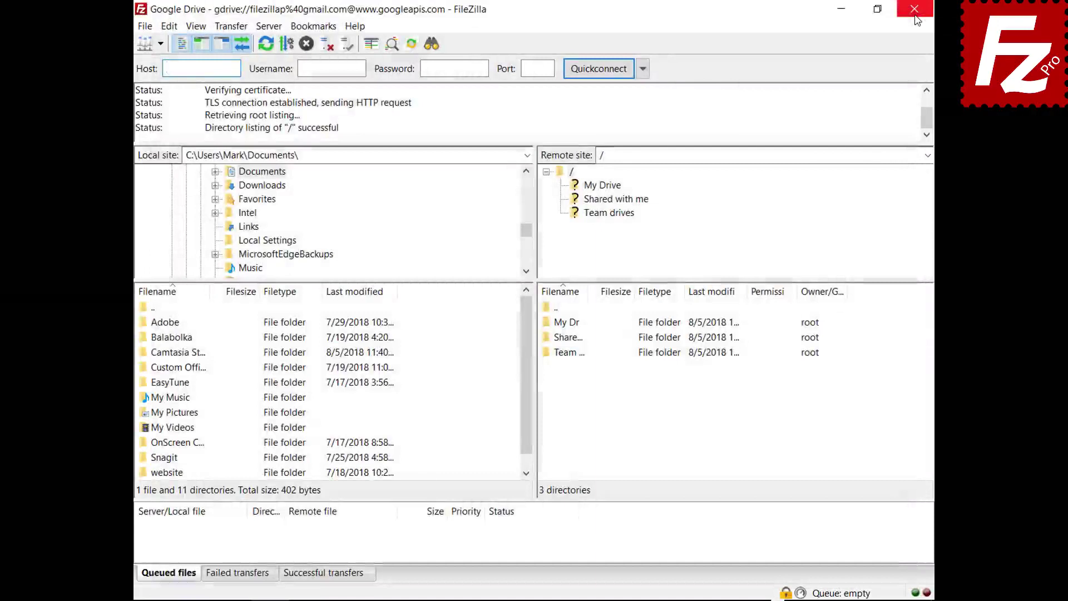
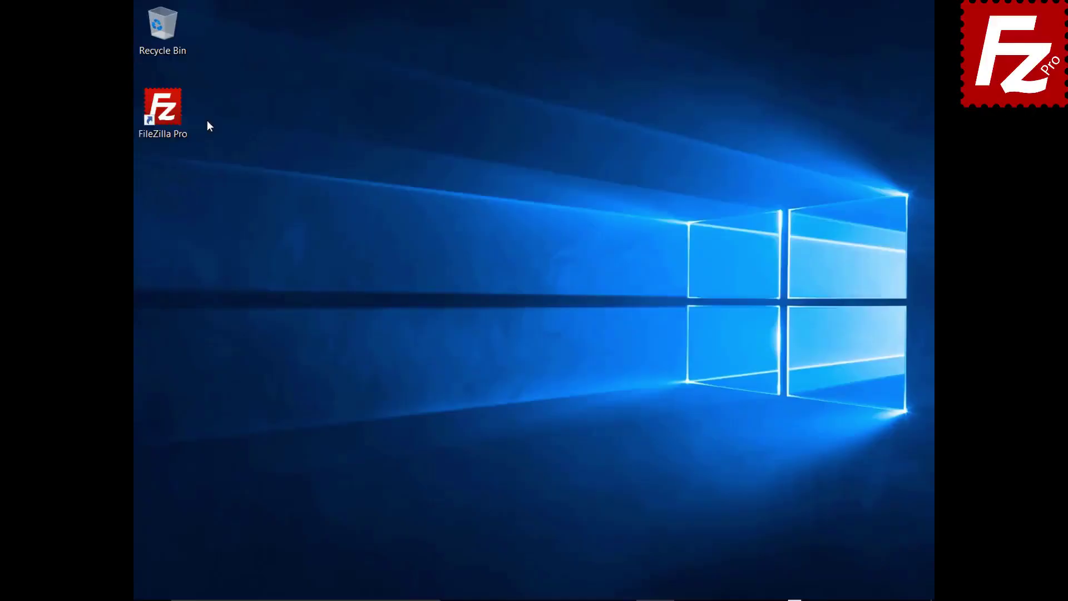
- Launch FileZilla Pro and create a new Site Manager entry named 'Dropbox'
{"action": "double_click", "coordinate": [169, 115]}
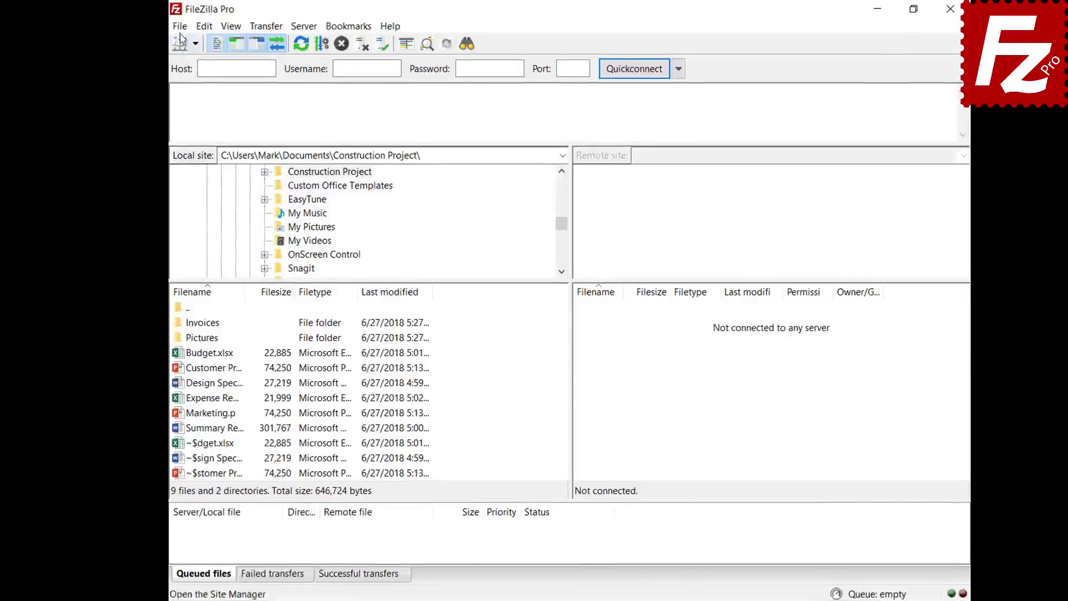
{"action": "left_click", "coordinate": [151, 26]}
{"action": "left_click", "coordinate": [143, 44]}
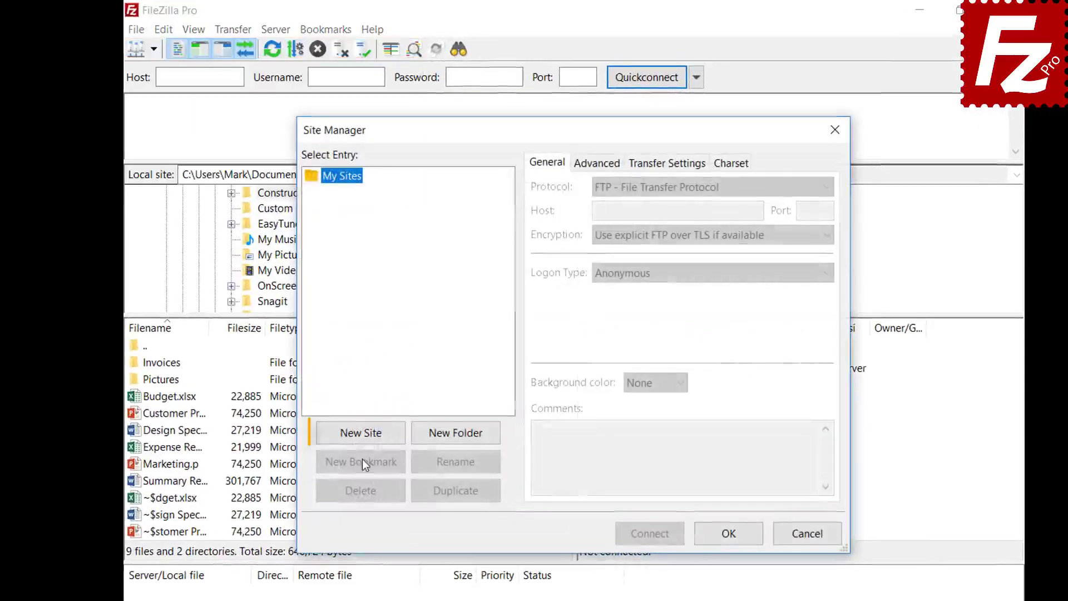
{"action": "left_click", "coordinate": [362, 436]}
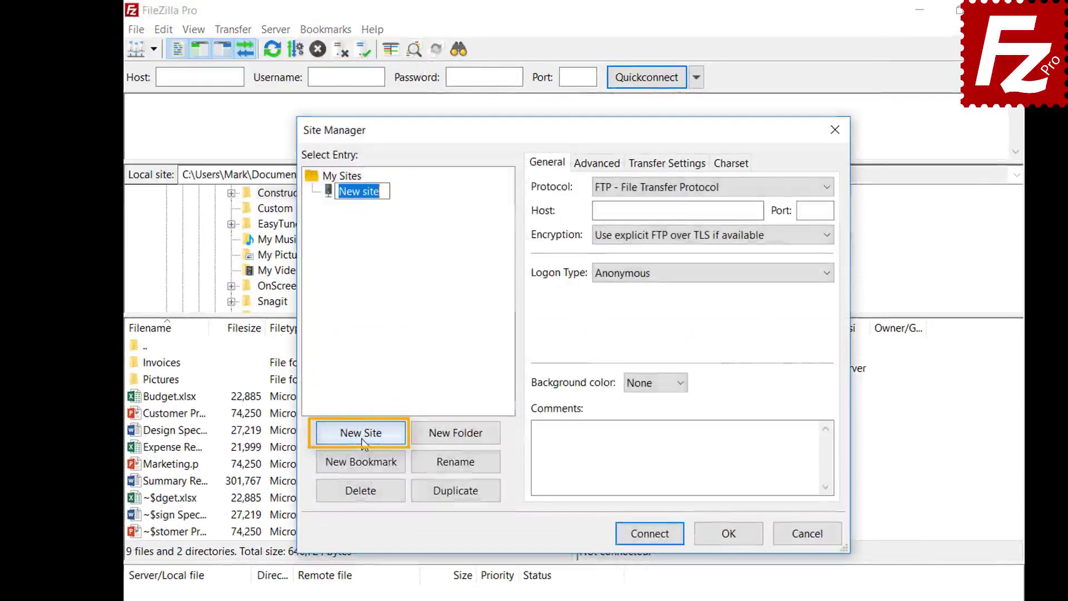
{"action": "type", "text": "D"}
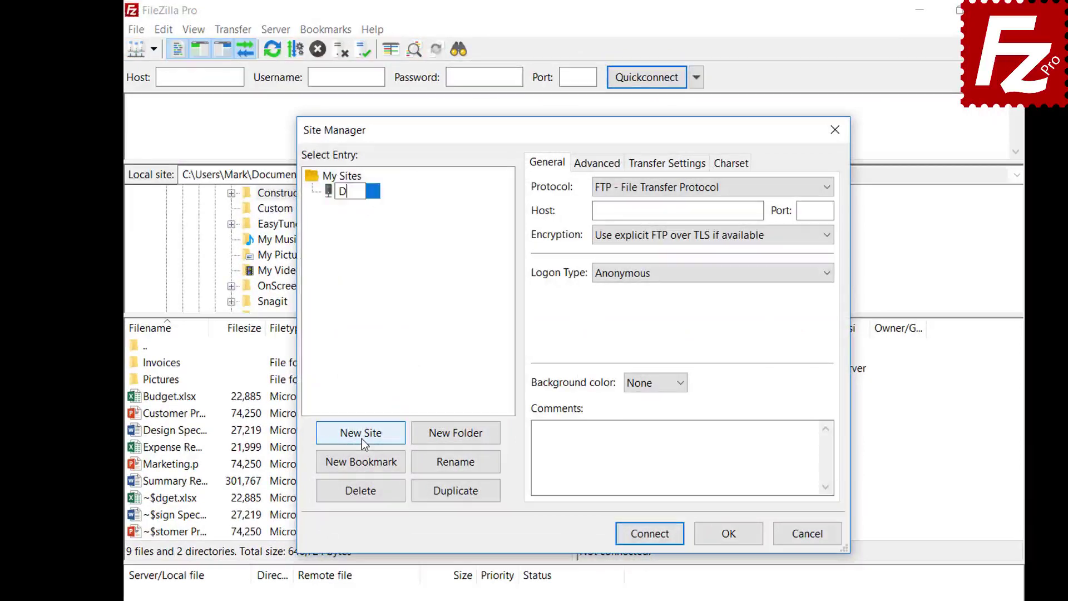
{"action": "type", "text": "ropbox"}
- Set the site's protocol to Dropbox and connect
{"action": "left_click", "coordinate": [780, 188]}
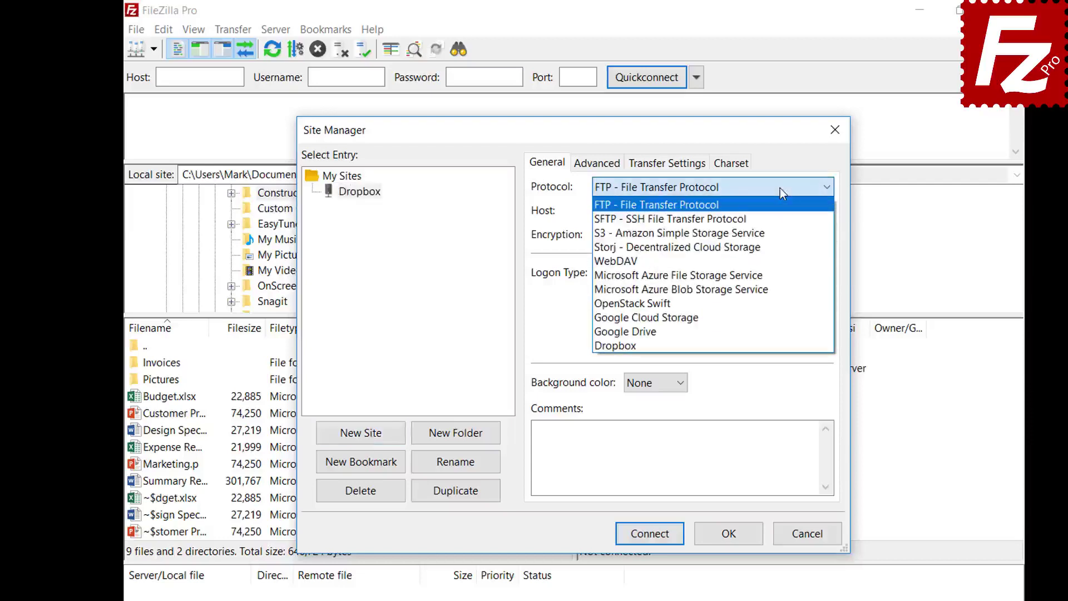
{"action": "left_click", "coordinate": [780, 343]}
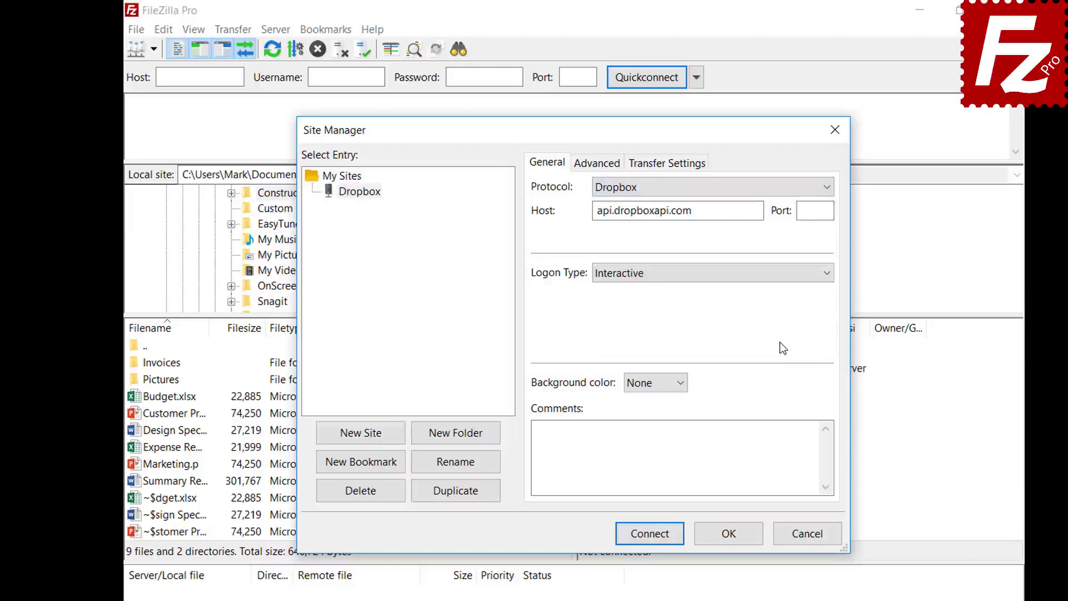
{"action": "left_click", "coordinate": [645, 534]}
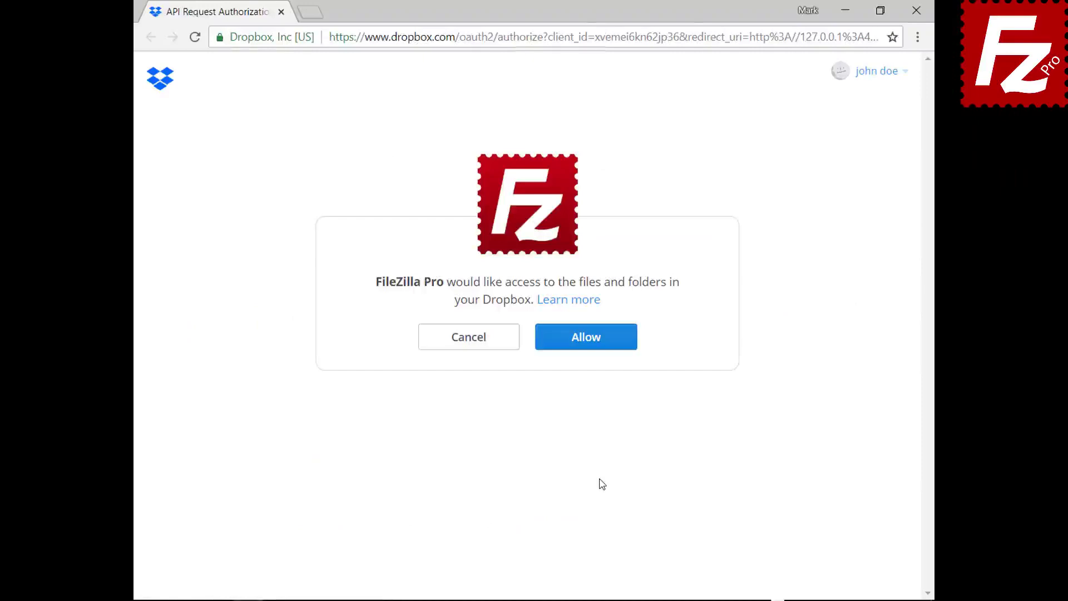
- Allow FileZilla Pro to access the Dropbox account's files and folders
{"action": "left_click", "coordinate": [595, 349]}
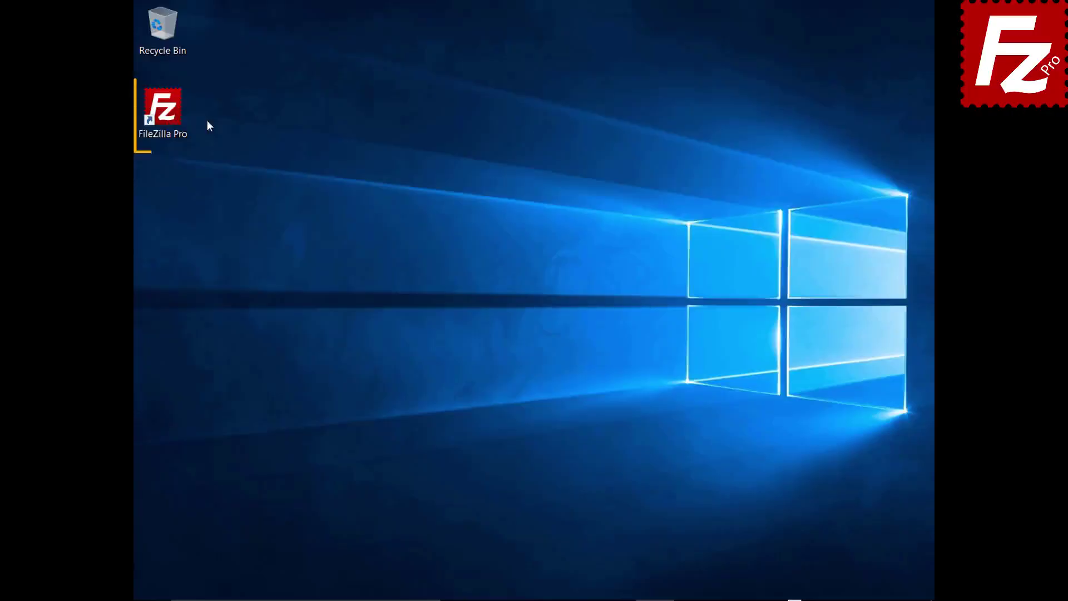
- Launch FileZilla Pro and create a new Site Manager entry named 'OneDrive'
{"action": "left_click", "coordinate": [169, 117]}
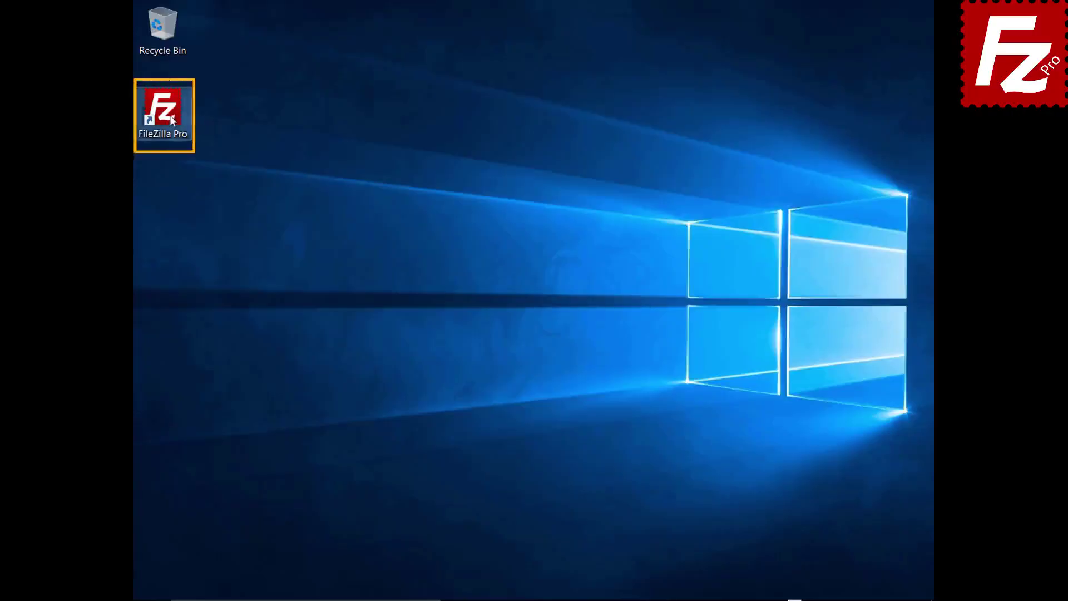
{"action": "double_click", "coordinate": [169, 115]}
{"action": "left_click", "coordinate": [144, 29]}
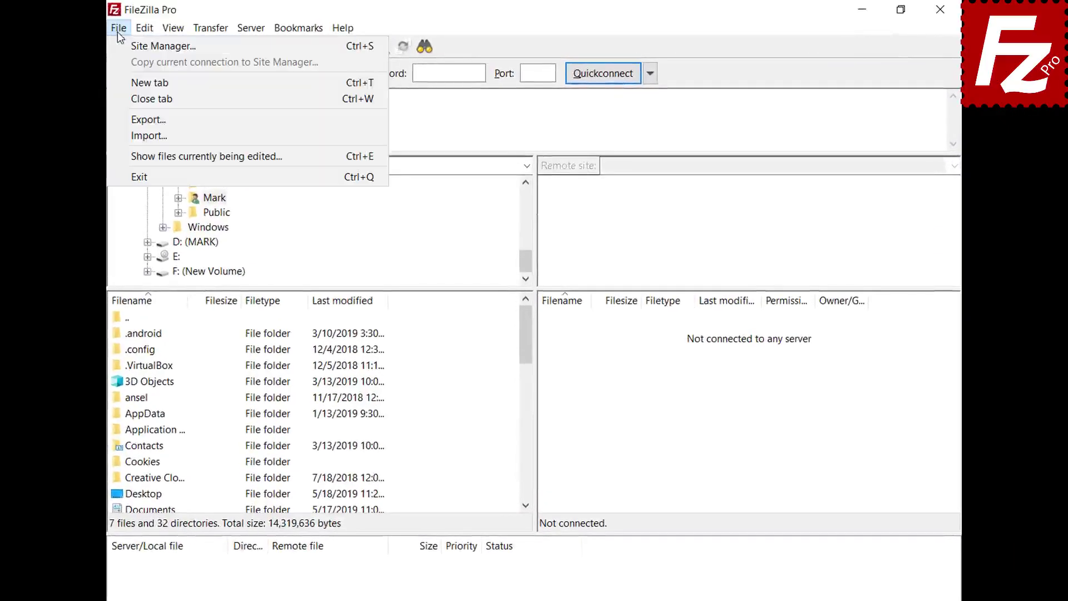
{"action": "left_click", "coordinate": [118, 40]}
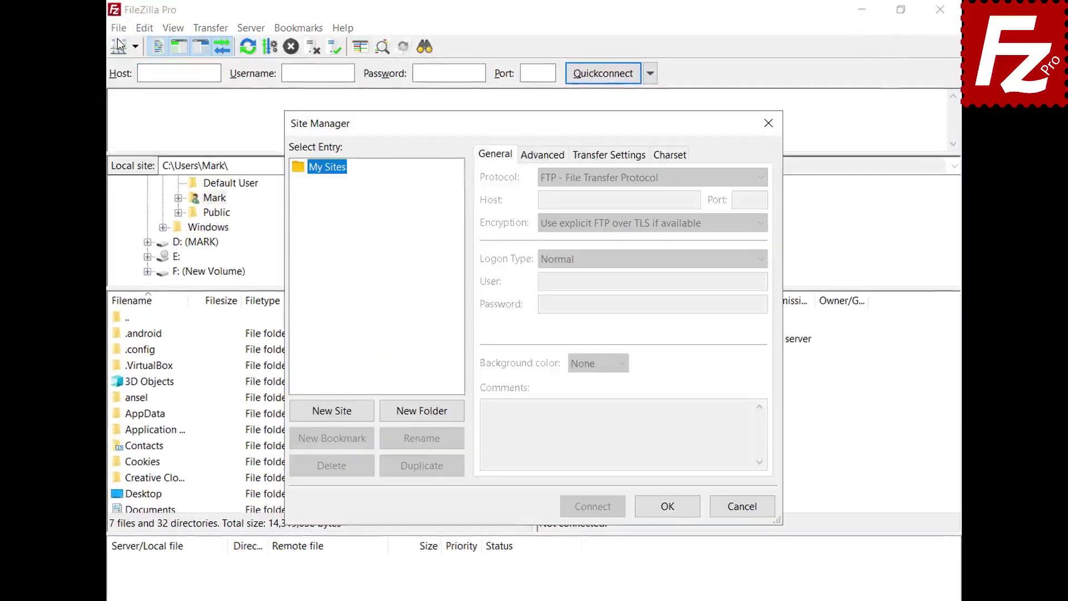
{"action": "left_click", "coordinate": [332, 415]}
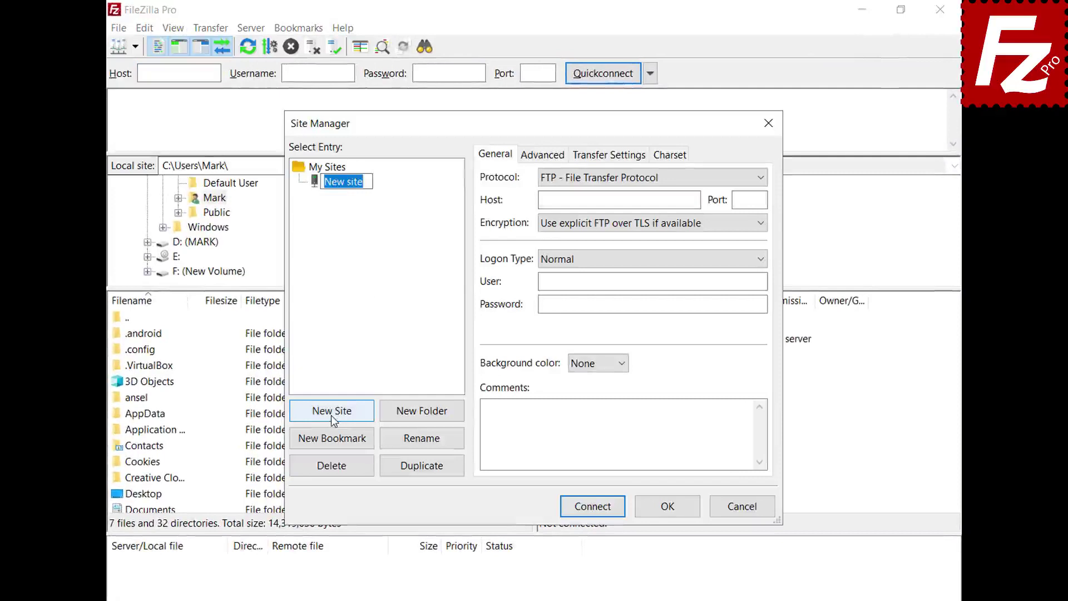
{"action": "type", "text": "OneDrive"}
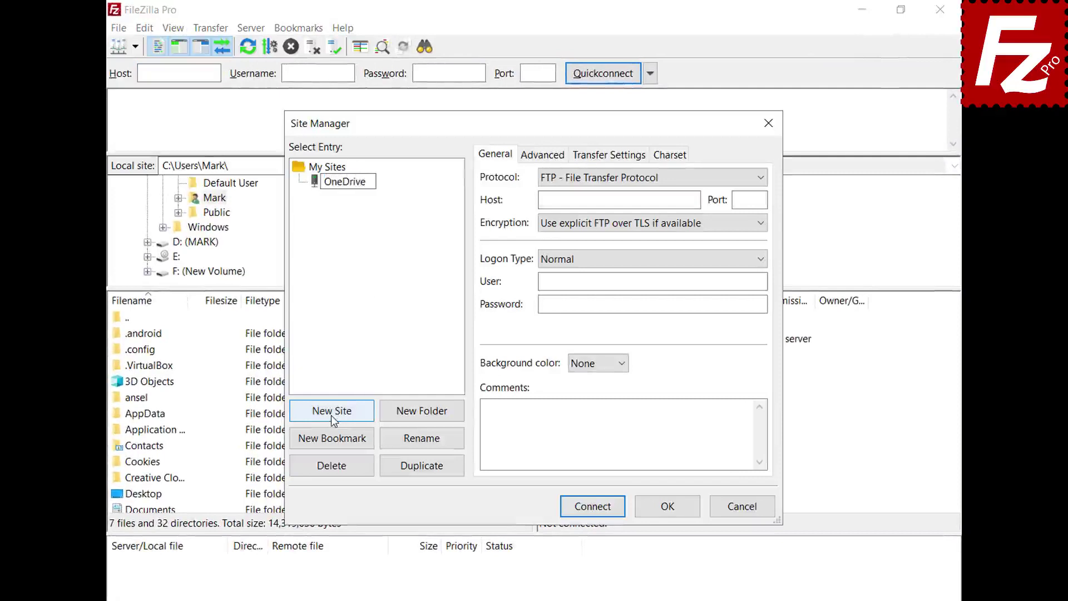
- Set the protocol to Microsoft OneDrive and connect
{"action": "left_click", "coordinate": [760, 179]}
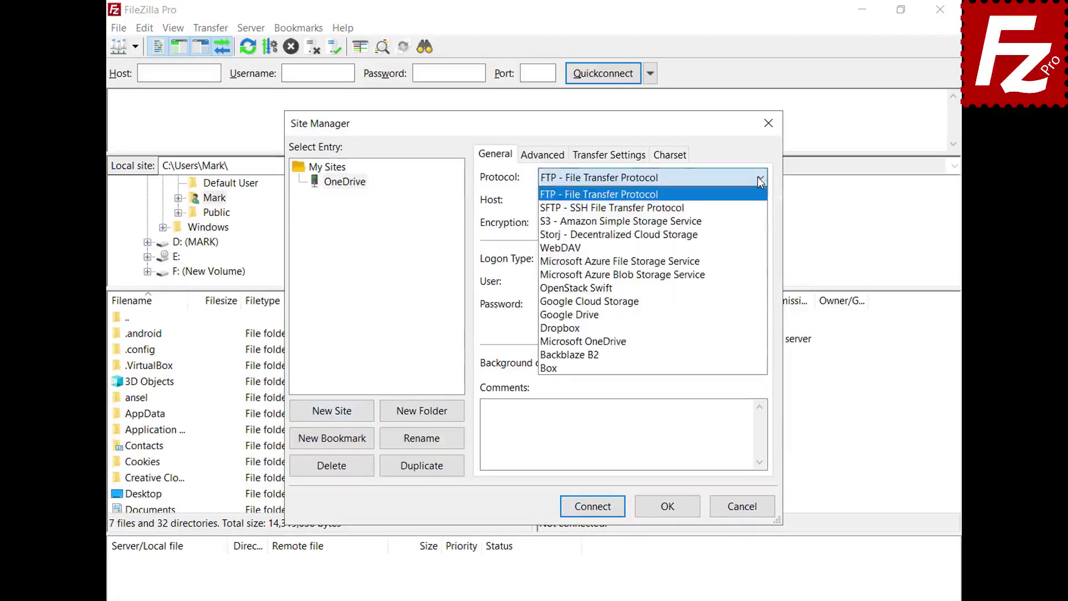
{"action": "left_click", "coordinate": [763, 341]}
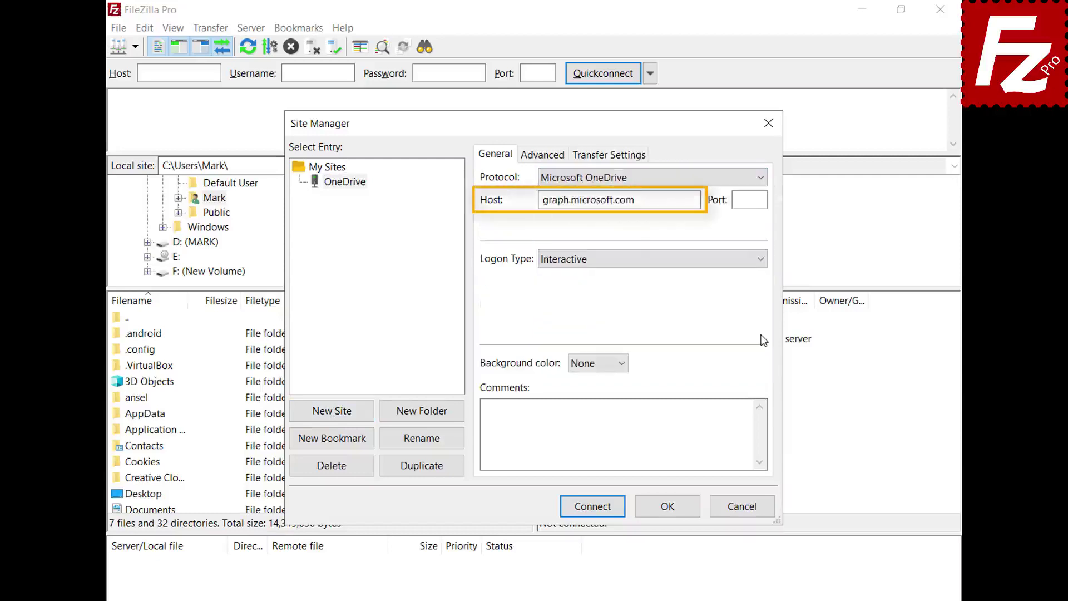
{"action": "left_click", "coordinate": [593, 511]}
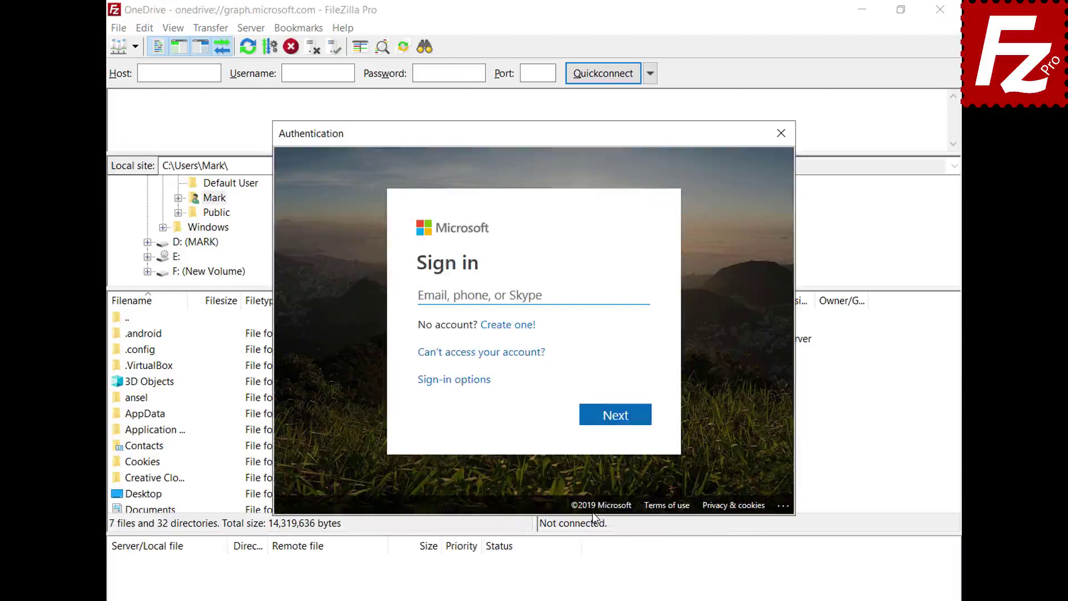
- Sign in with the Microsoft account e-mail and password, then grant FileZilla Pro file access
{"action": "key", "text": "ctrl+v"}
{"action": "left_click", "coordinate": [616, 417]}
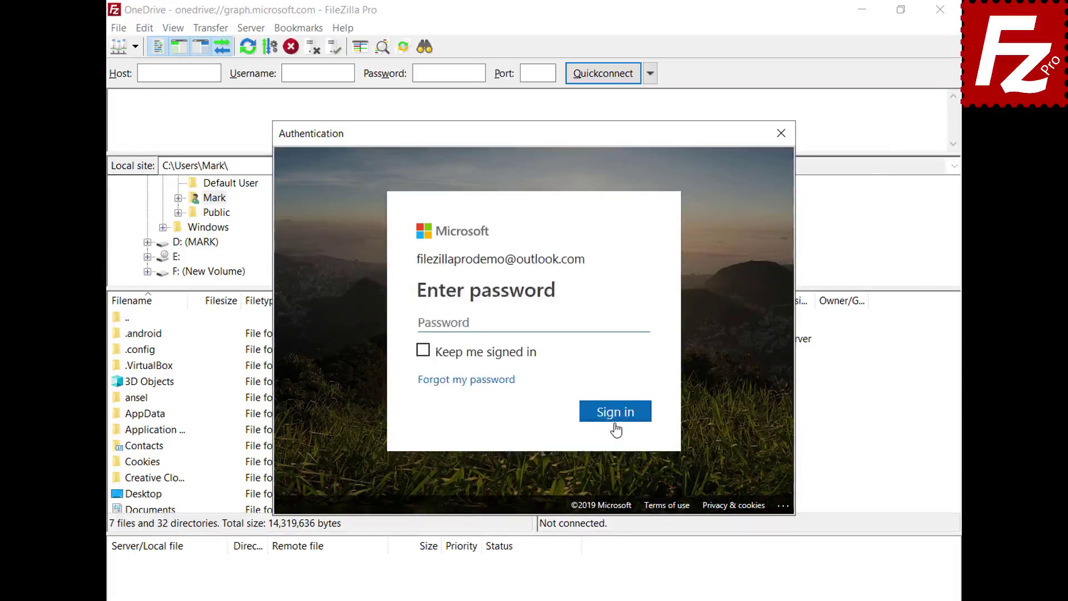
{"action": "key", "text": "ctrl+v"}
{"action": "left_click", "coordinate": [620, 418]}
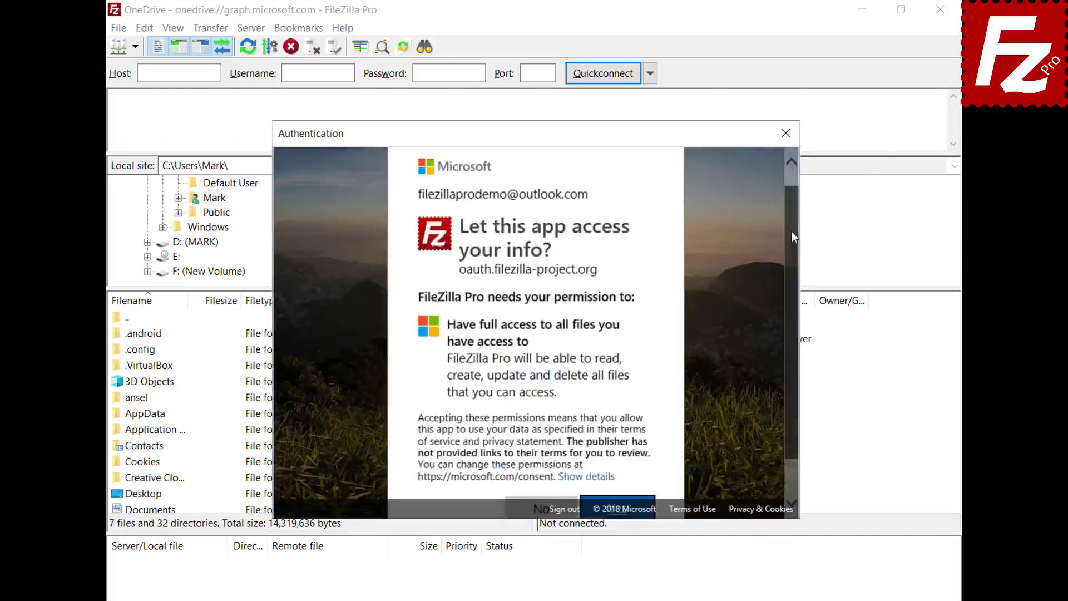
{"action": "scroll", "coordinate": [612, 445], "scroll_direction": "down", "scroll_amount": 1}
{"action": "left_click", "coordinate": [621, 467]}
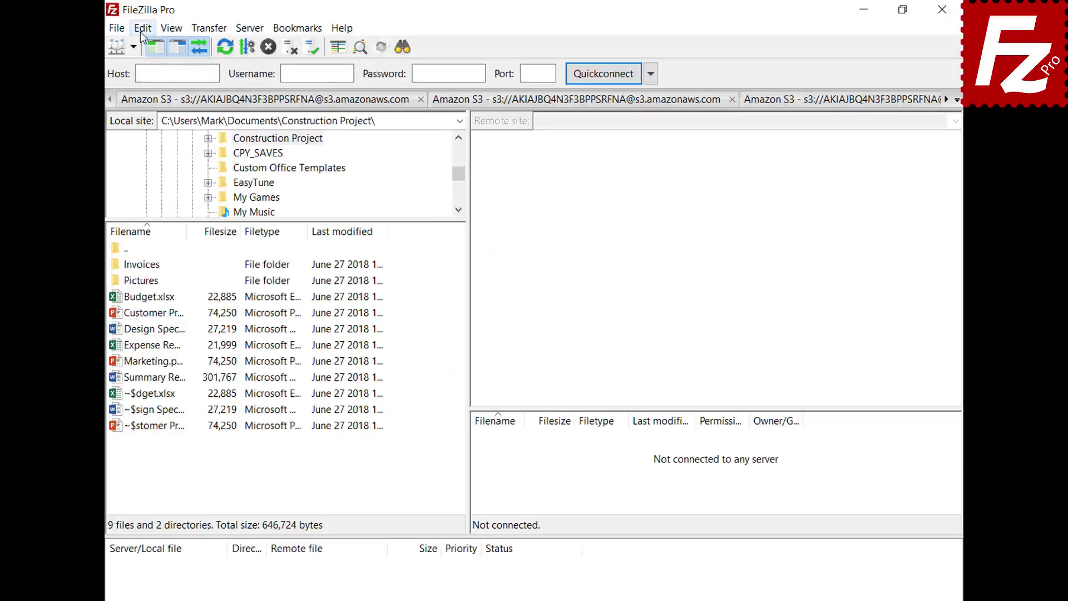
- In Settings > Passwords, choose master-password protection and enter the master password twice
{"action": "left_click", "coordinate": [142, 28]}
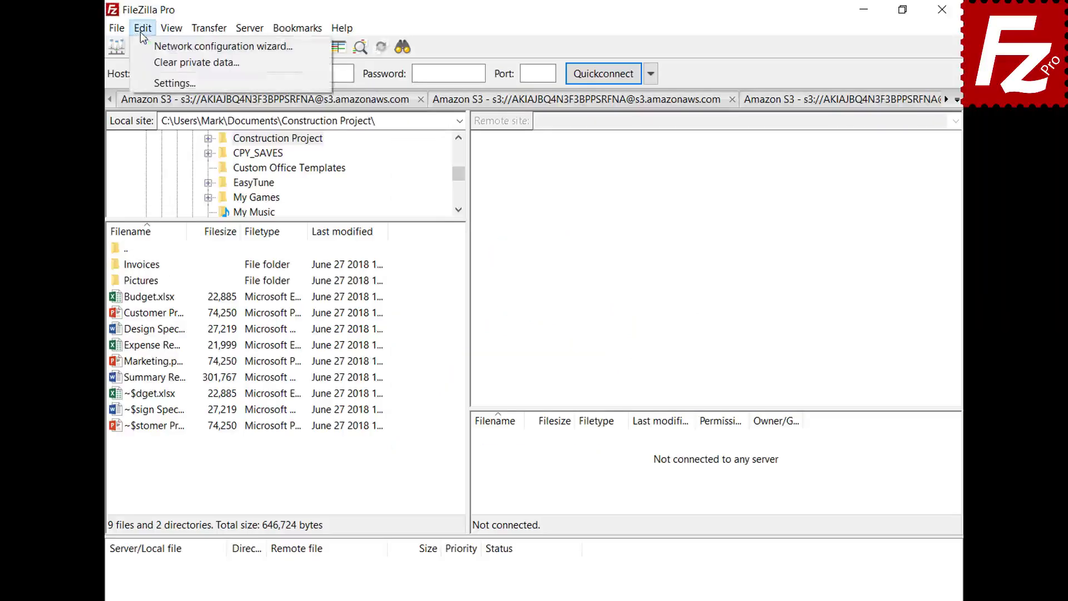
{"action": "left_click", "coordinate": [148, 80]}
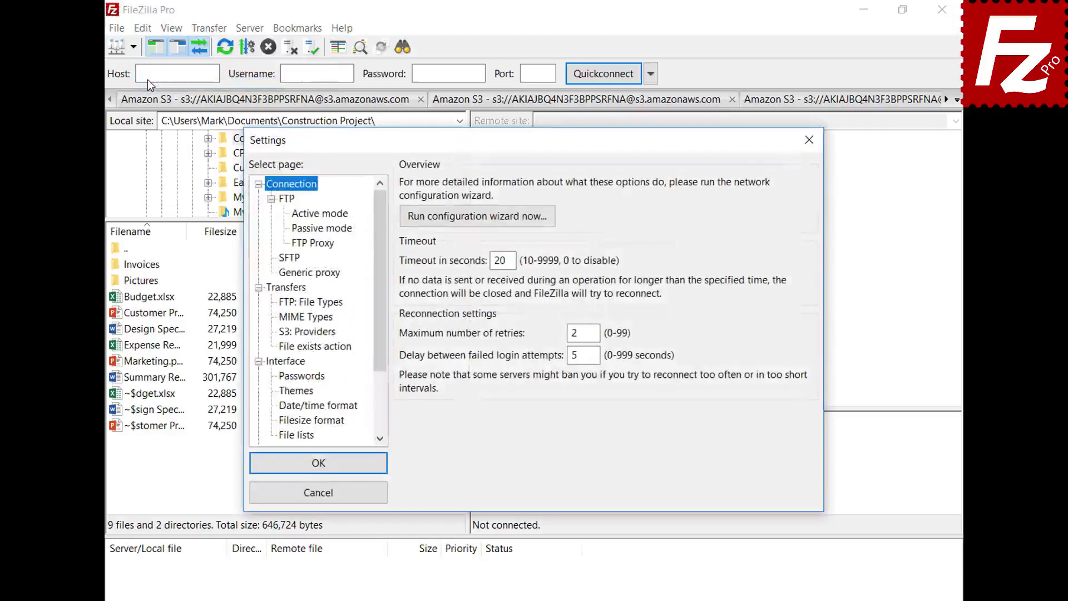
{"action": "left_click", "coordinate": [284, 377]}
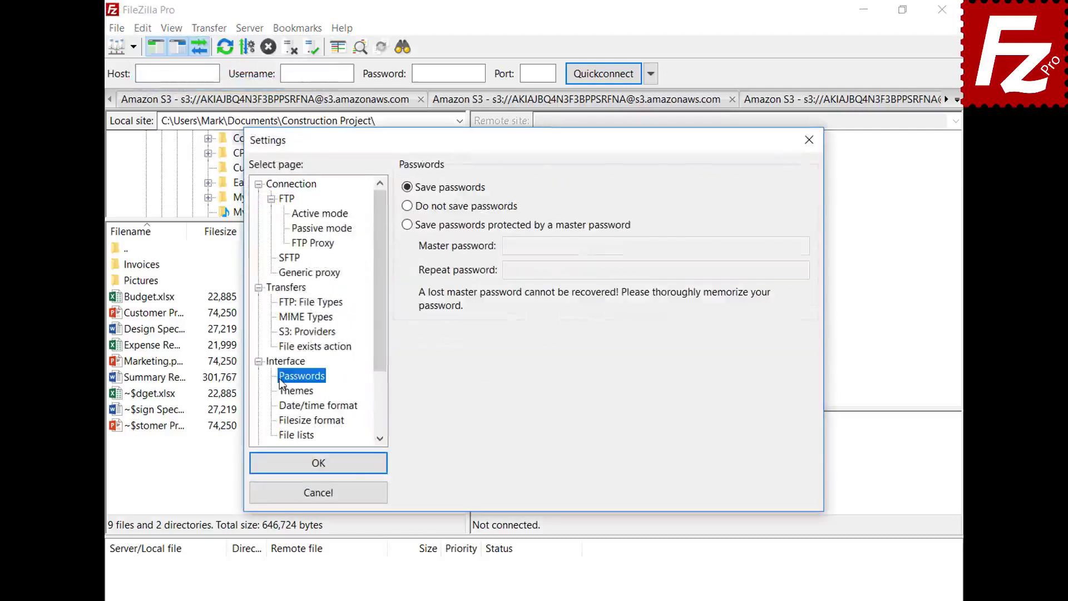
{"action": "left_click", "coordinate": [407, 224]}
{"action": "left_click", "coordinate": [780, 246]}
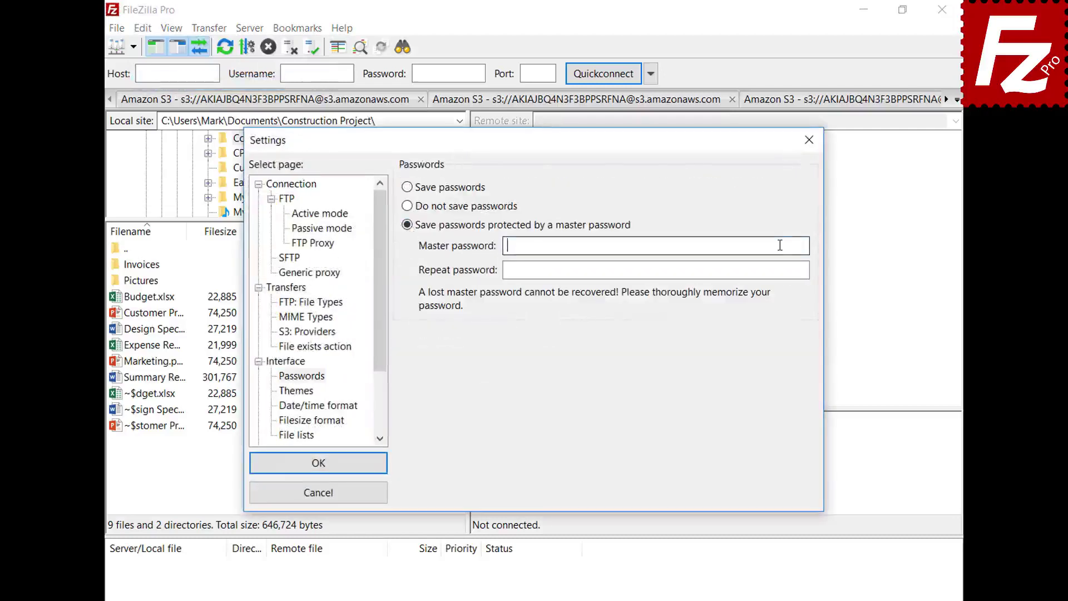
{"action": "type", "text": "***********"}
{"action": "left_click", "coordinate": [802, 271]}
{"action": "type", "text": "***********"}
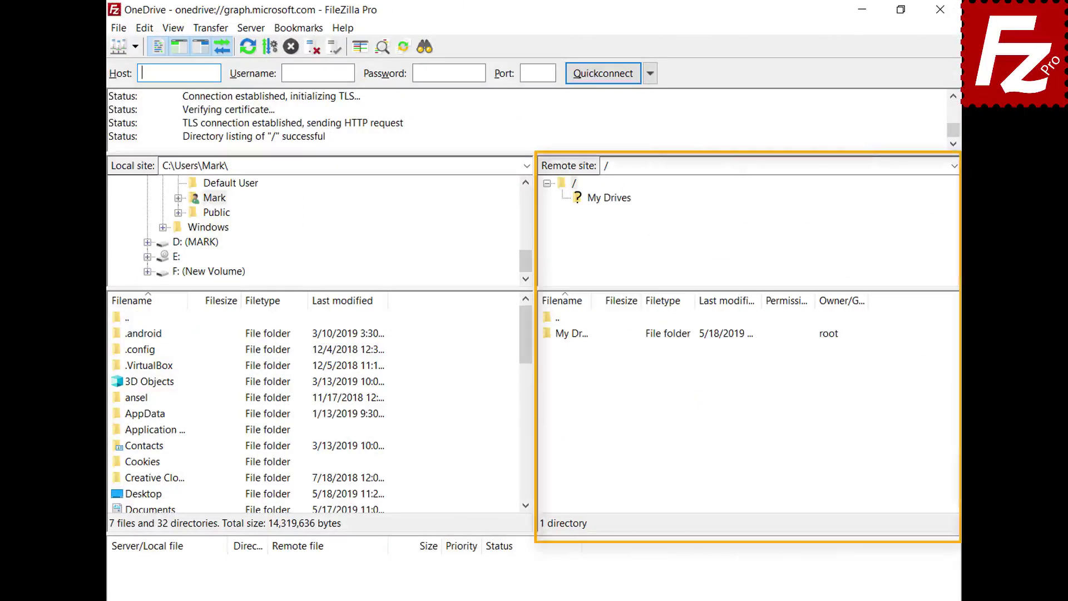
{"action": "double_click", "coordinate": [576, 336]}
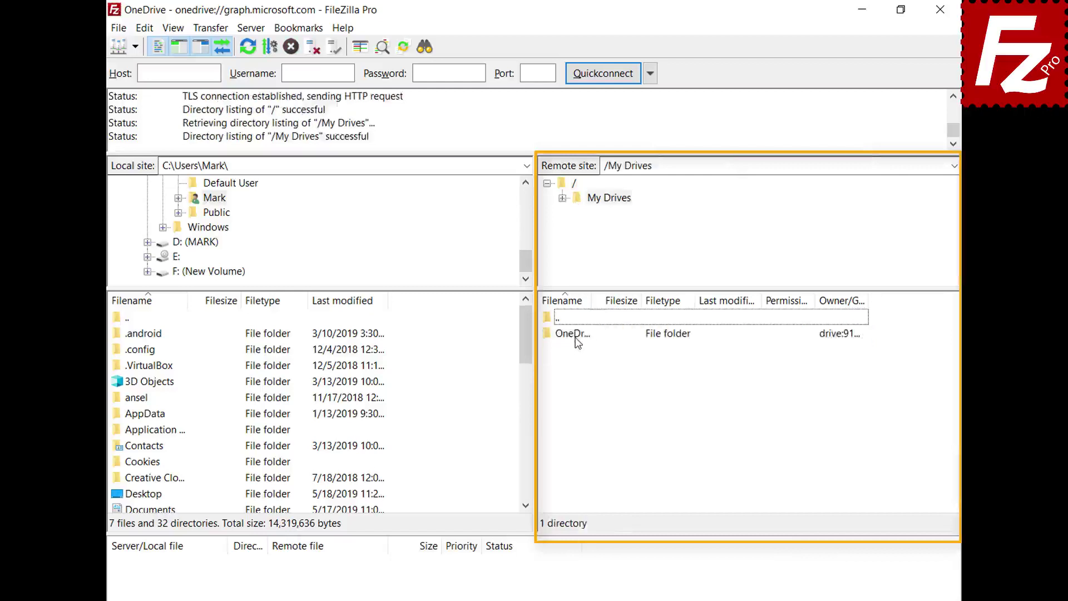
{"action": "double_click", "coordinate": [576, 336]}
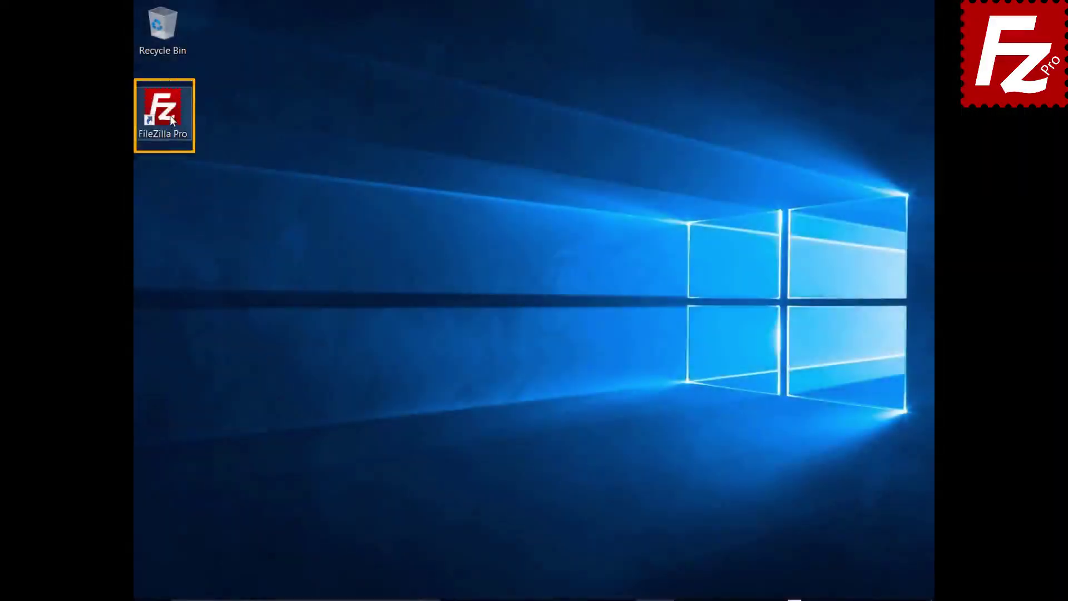
- Launch FileZilla Pro and create a new Site Manager entry named 'OneDrive for Business'
{"action": "double_click", "coordinate": [169, 115]}
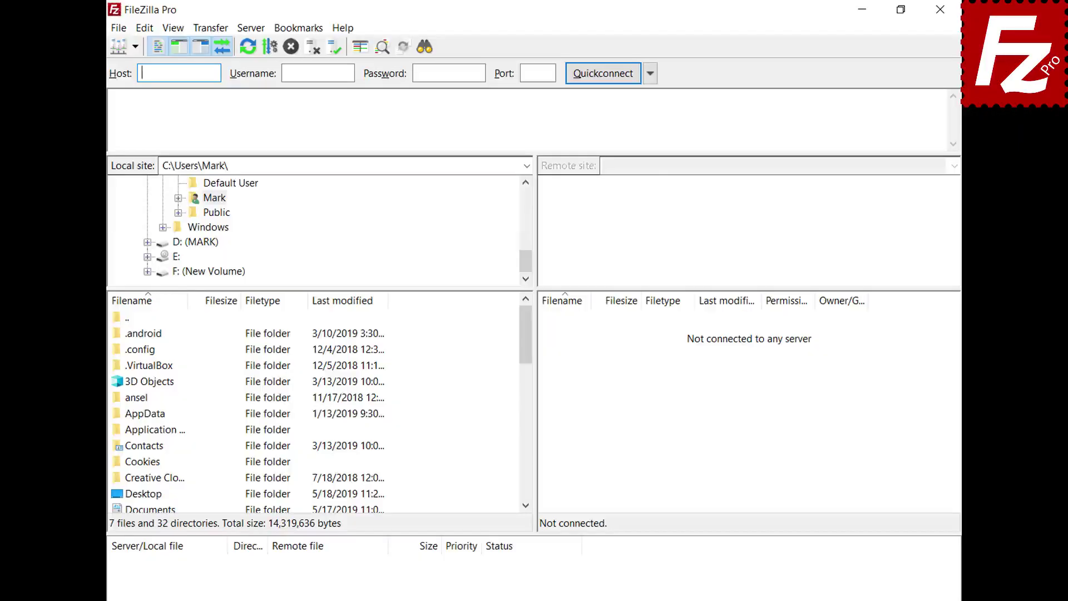
{"action": "left_click", "coordinate": [119, 28]}
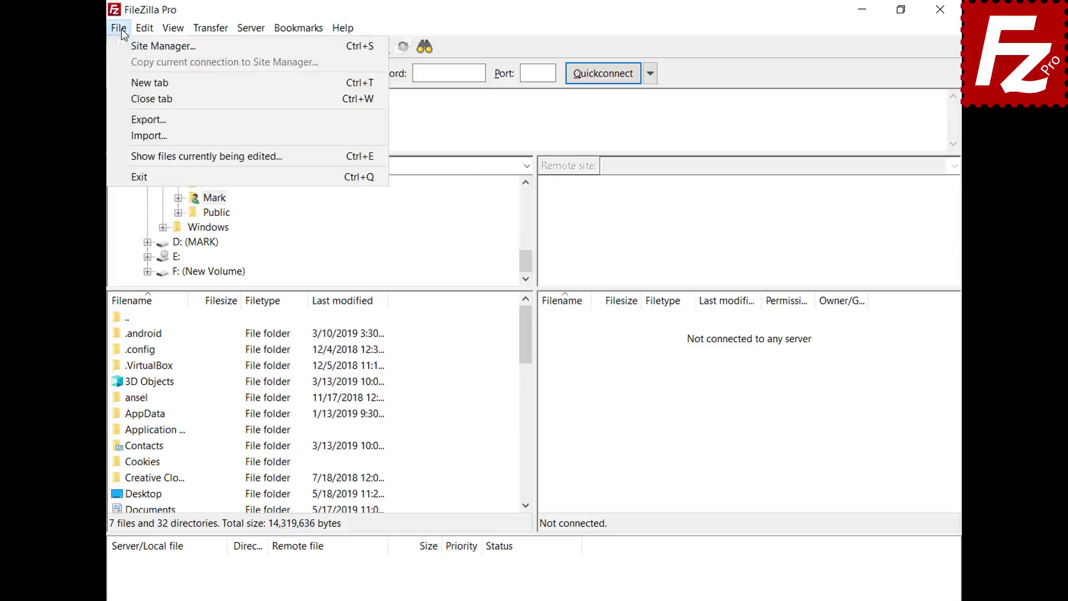
{"action": "left_click", "coordinate": [121, 47]}
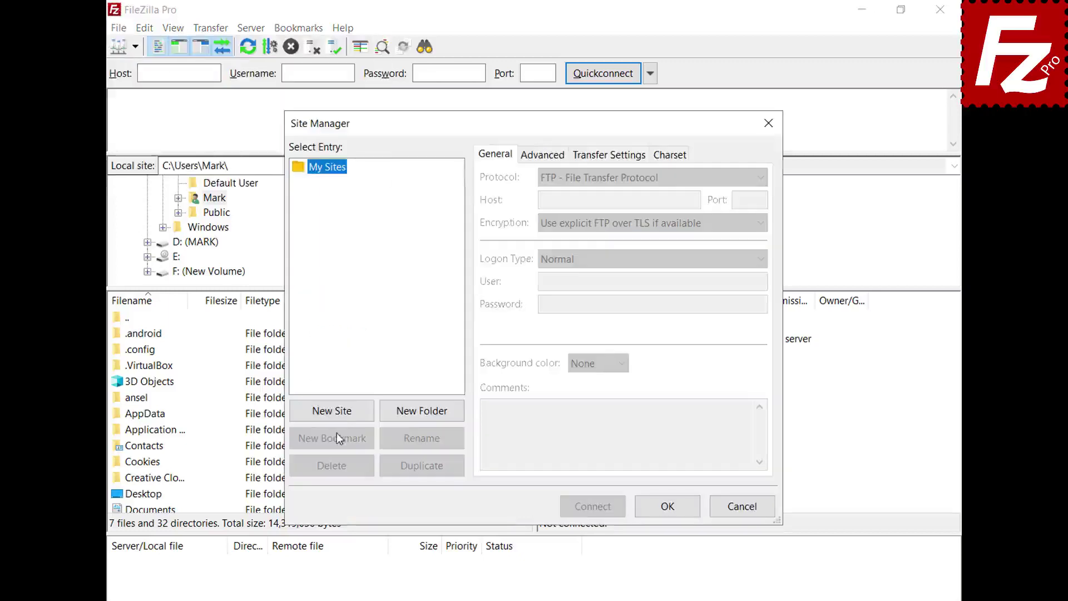
{"action": "left_click", "coordinate": [337, 416]}
{"action": "type", "text": "OneD"}
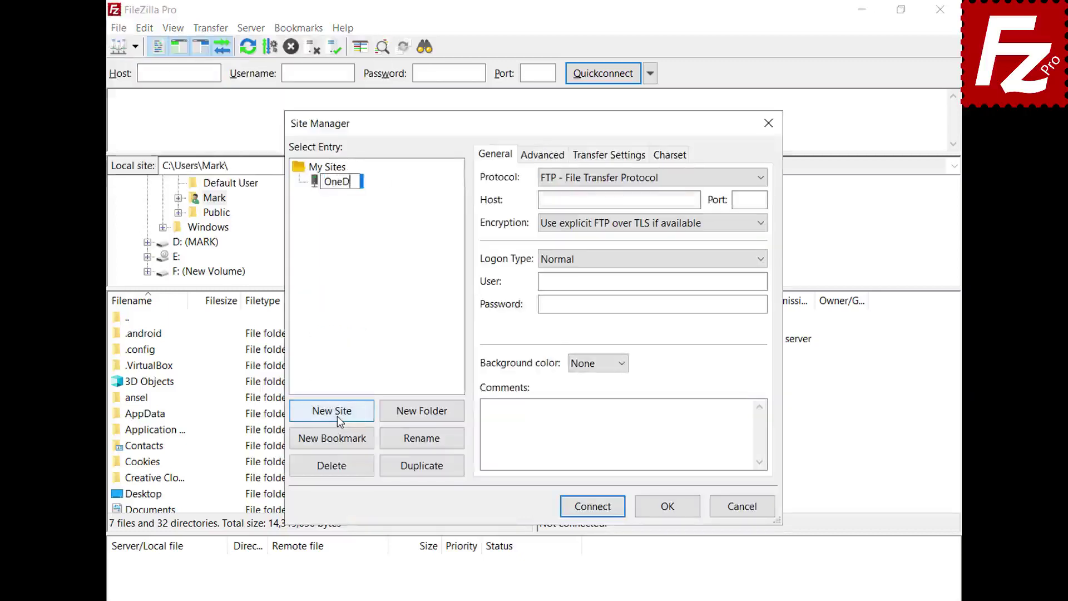
{"action": "type", "text": "rive for "}
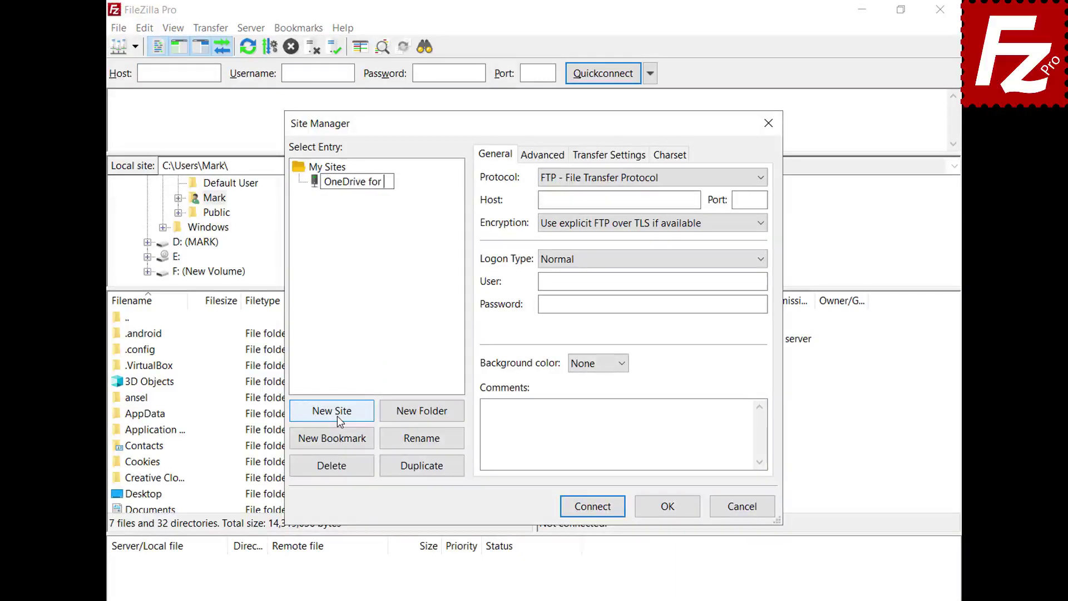
{"action": "type", "text": "Business"}
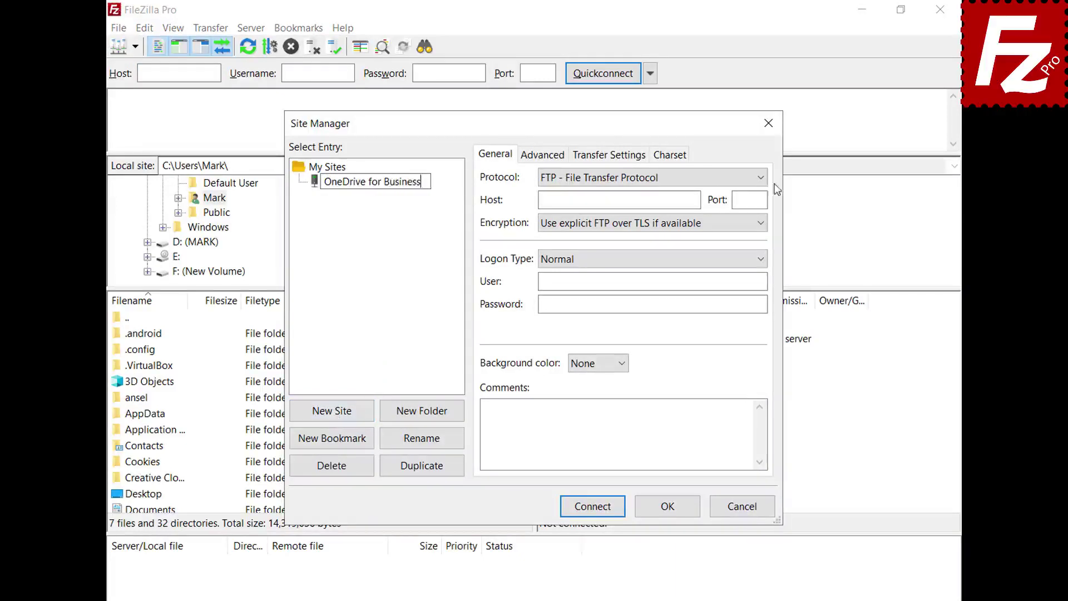
{"action": "key", "text": "Return"}
- Set the protocol to Microsoft OneDrive and connect
{"action": "left_click", "coordinate": [765, 179]}
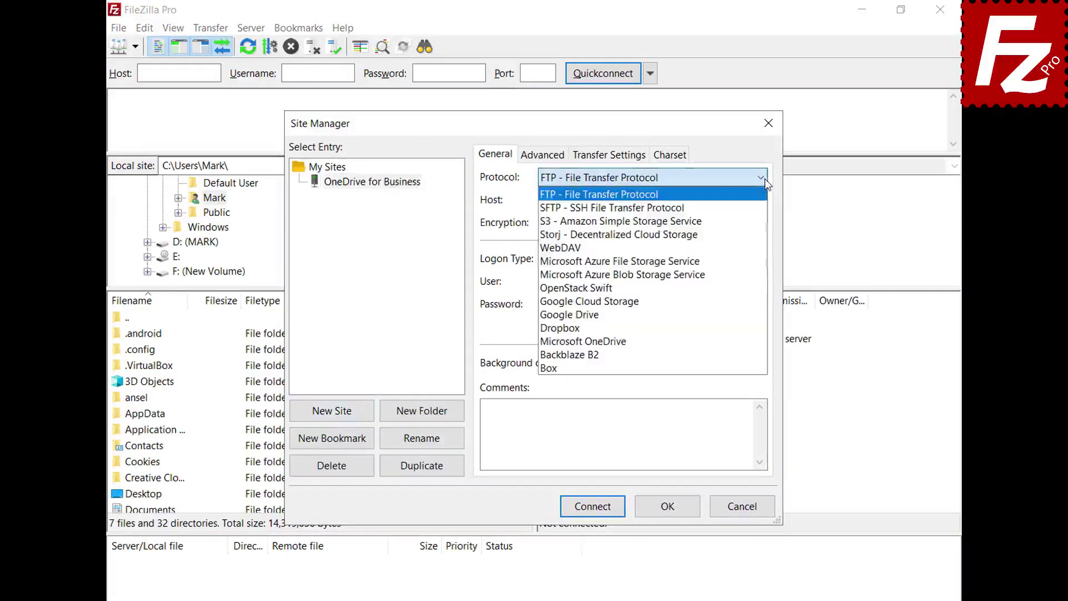
{"action": "left_click", "coordinate": [751, 341]}
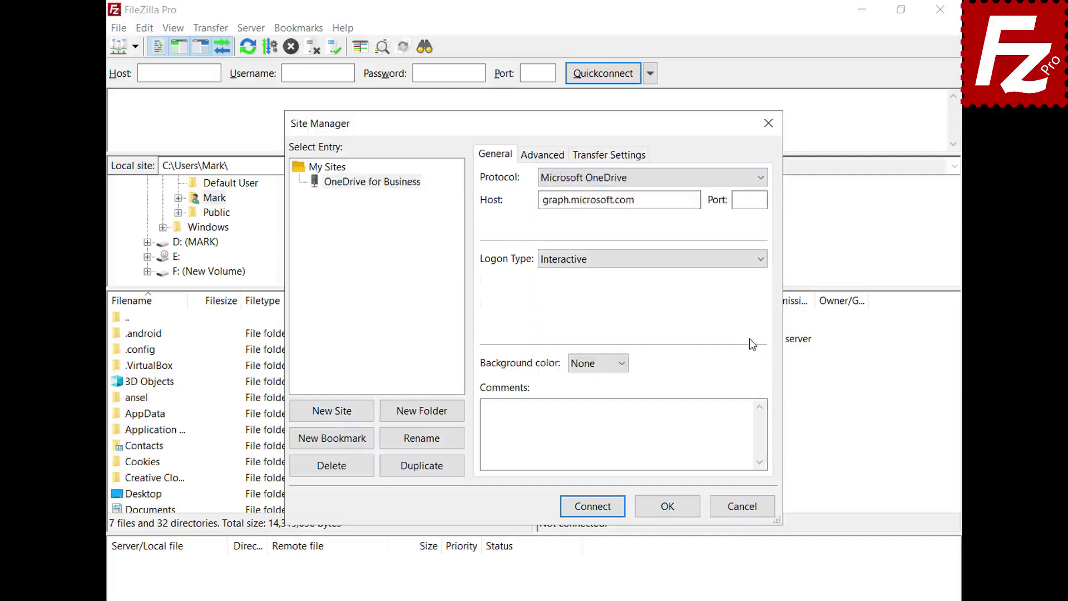
{"action": "left_click", "coordinate": [593, 507]}
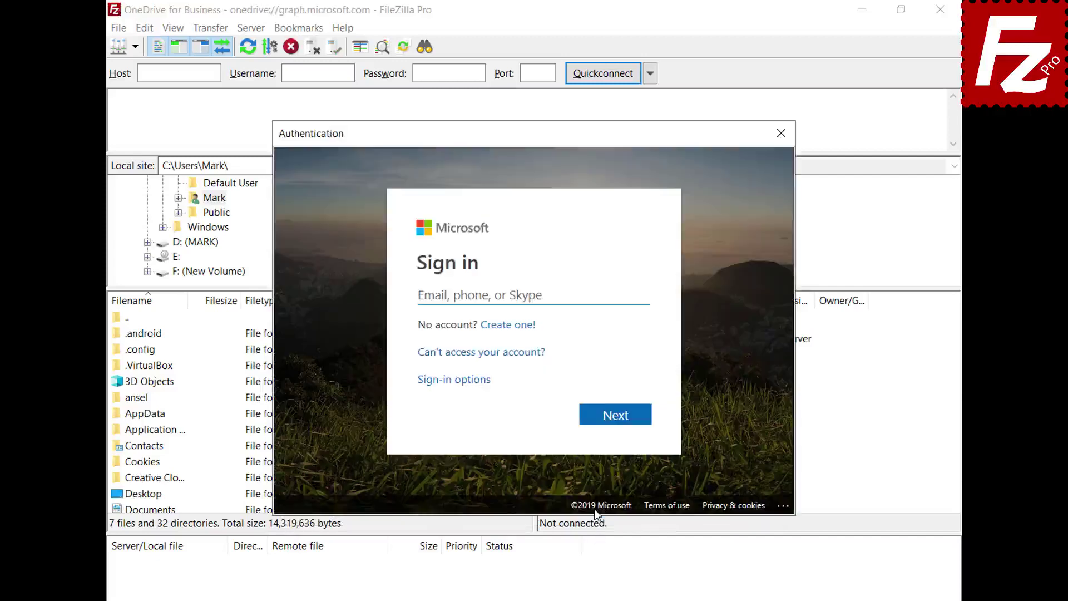
- Sign in with the account e-mail and password and accept permissions on behalf of the organization
{"action": "key", "text": "ctrl+v"}
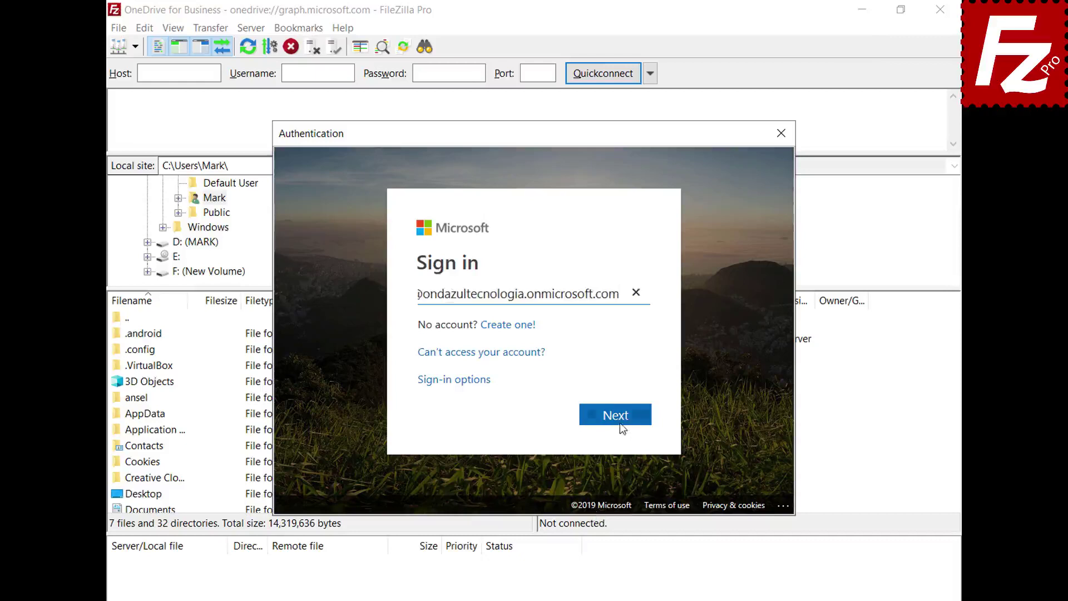
{"action": "left_click", "coordinate": [618, 417]}
{"action": "key", "text": "ctrl+v"}
{"action": "left_click", "coordinate": [617, 401]}
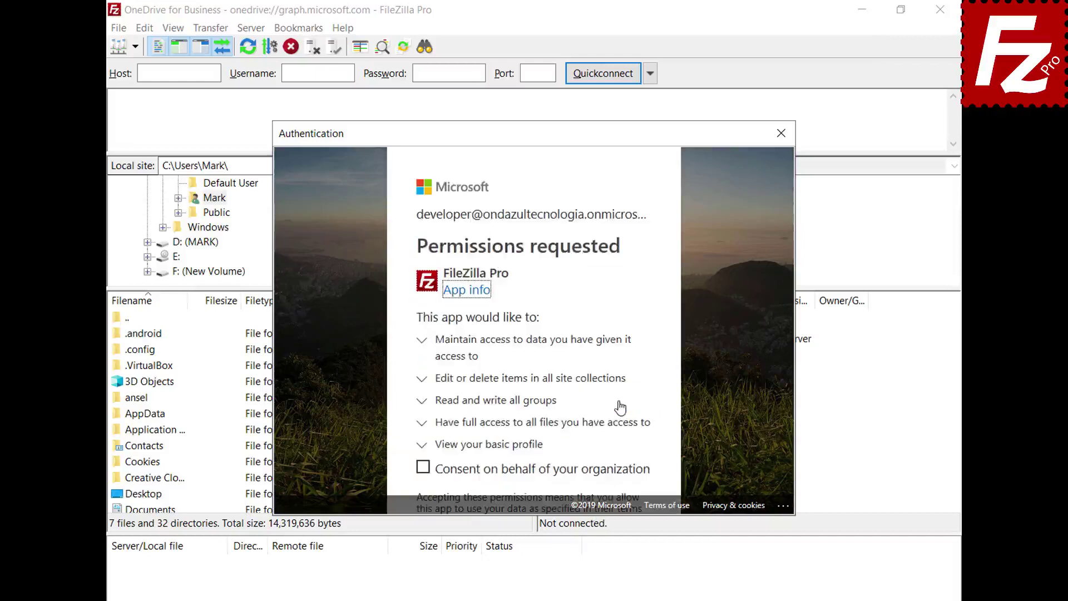
{"action": "left_click", "coordinate": [422, 471]}
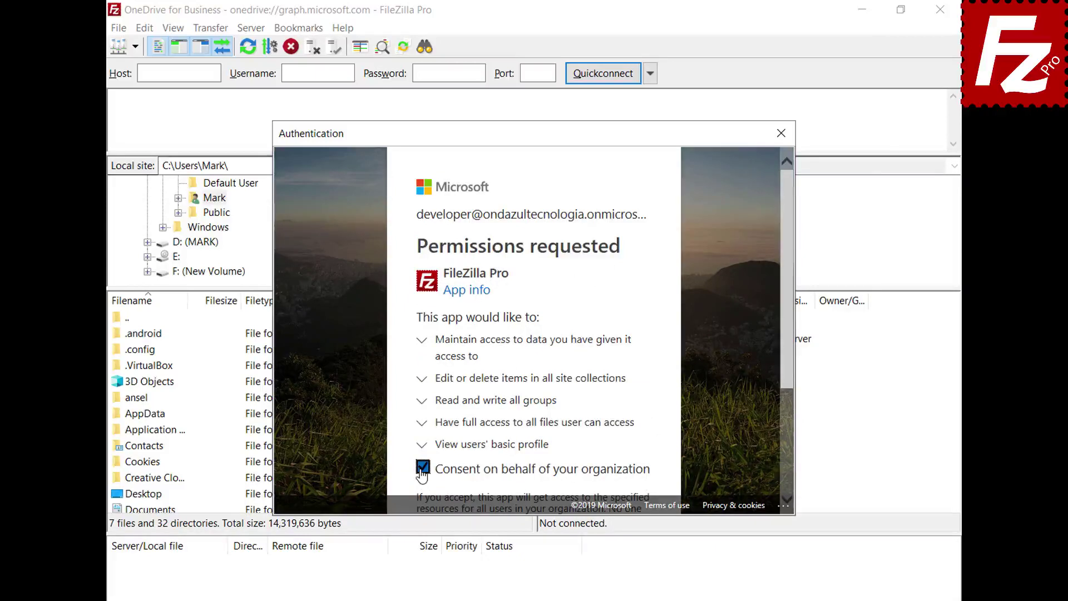
{"action": "left_click_drag", "start_coordinate": [786, 363], "coordinate": [785, 488]}
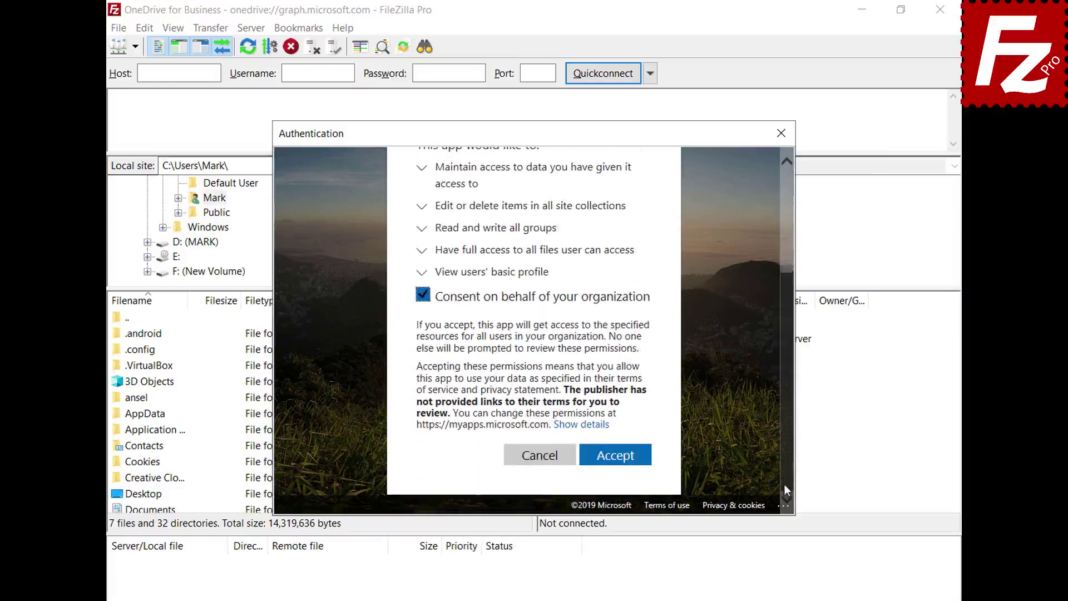
{"action": "left_click", "coordinate": [614, 458]}
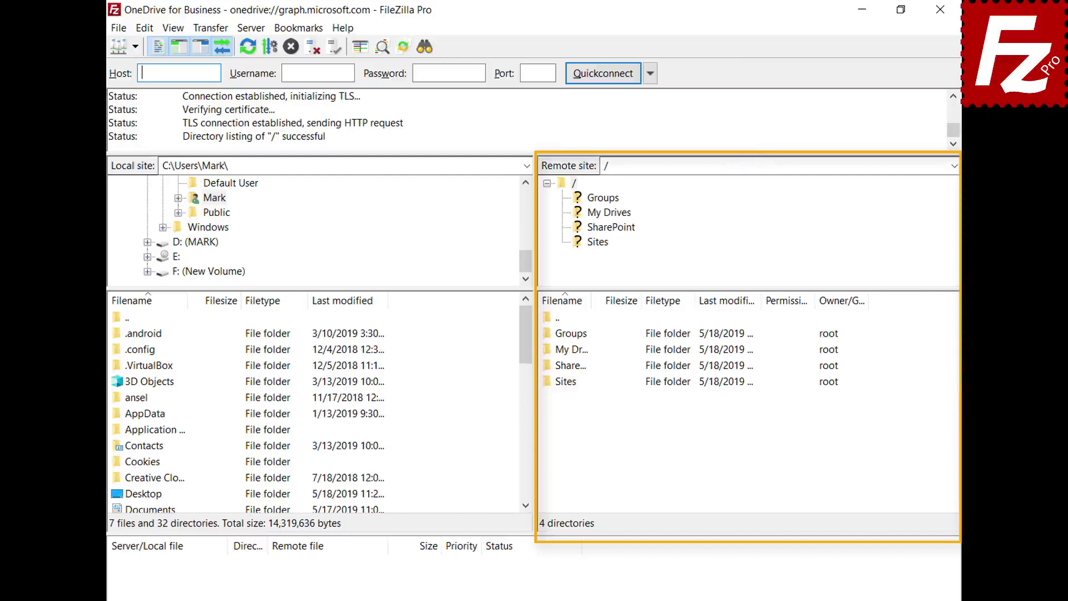
- Browse the remote My Drives folder into its OneDrive folder
{"action": "double_click", "coordinate": [569, 349]}
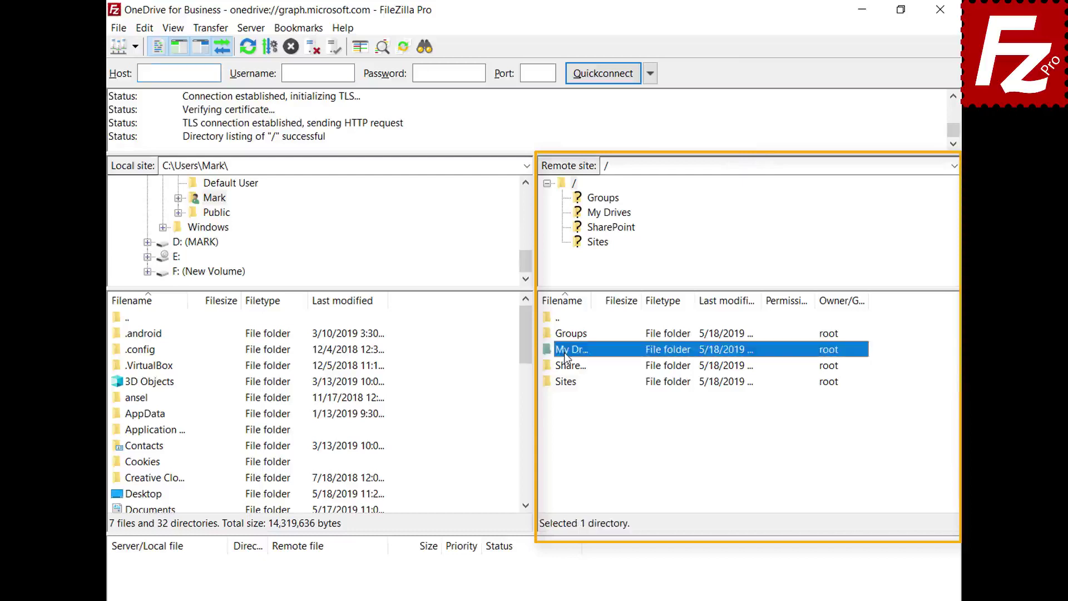
{"action": "double_click", "coordinate": [567, 334]}
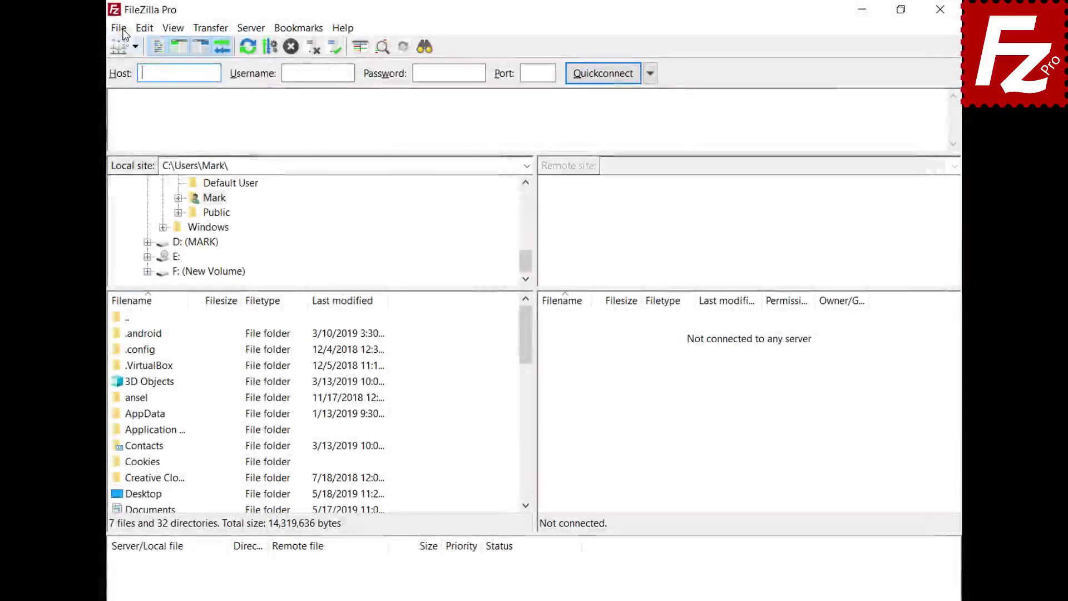
{"action": "left_click", "coordinate": [122, 31]}
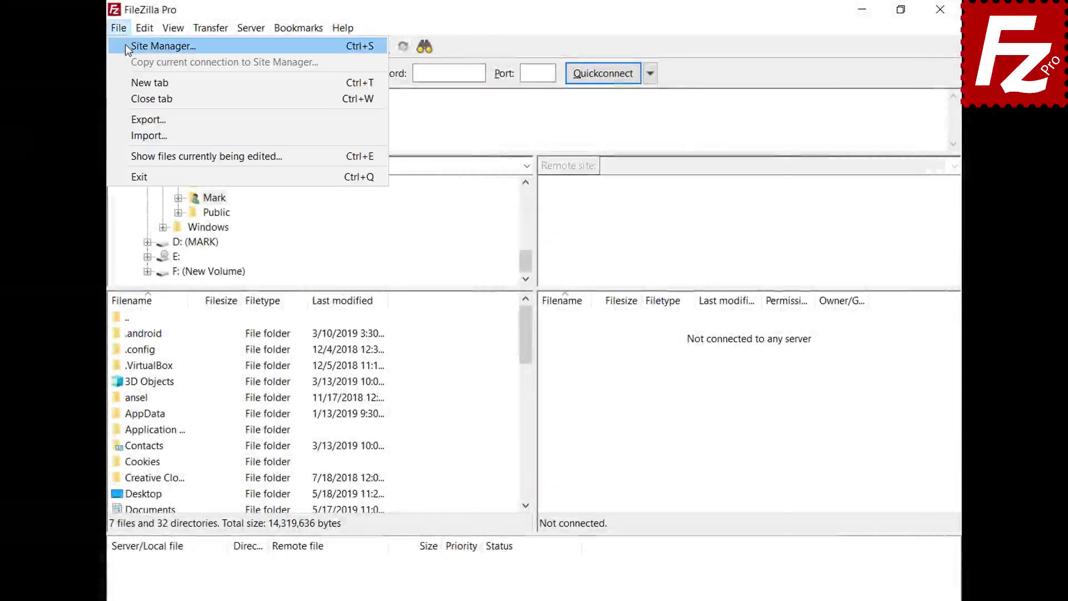
- Create a new site 'OneDrive for Business' using Microsoft OneDrive and connect
{"action": "left_click", "coordinate": [126, 45]}
{"action": "left_click", "coordinate": [332, 412]}
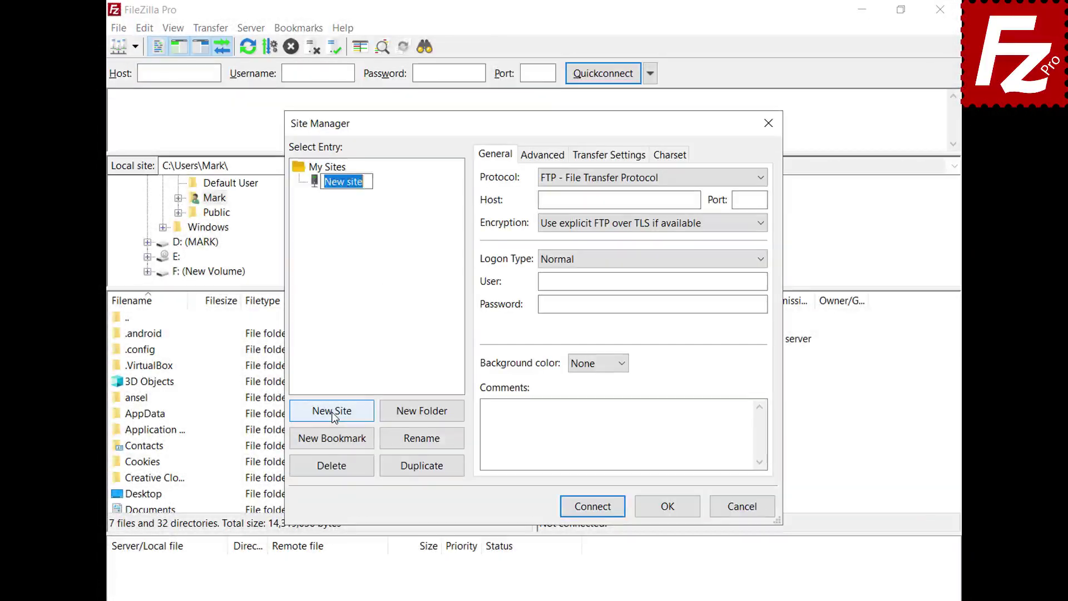
{"action": "type", "text": "OneDrive for "}
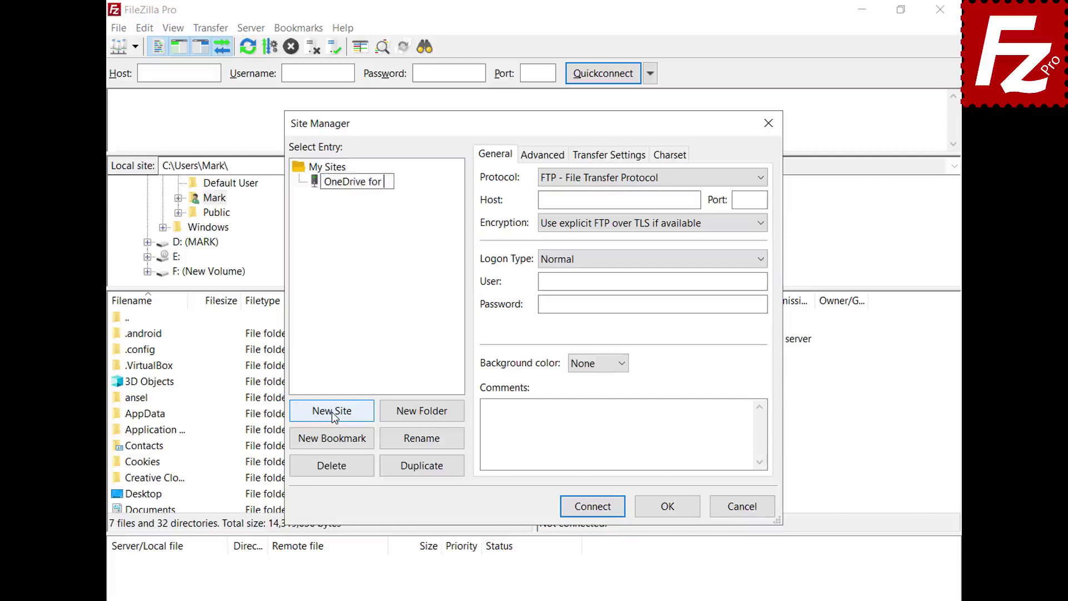
{"action": "type", "text": "Business"}
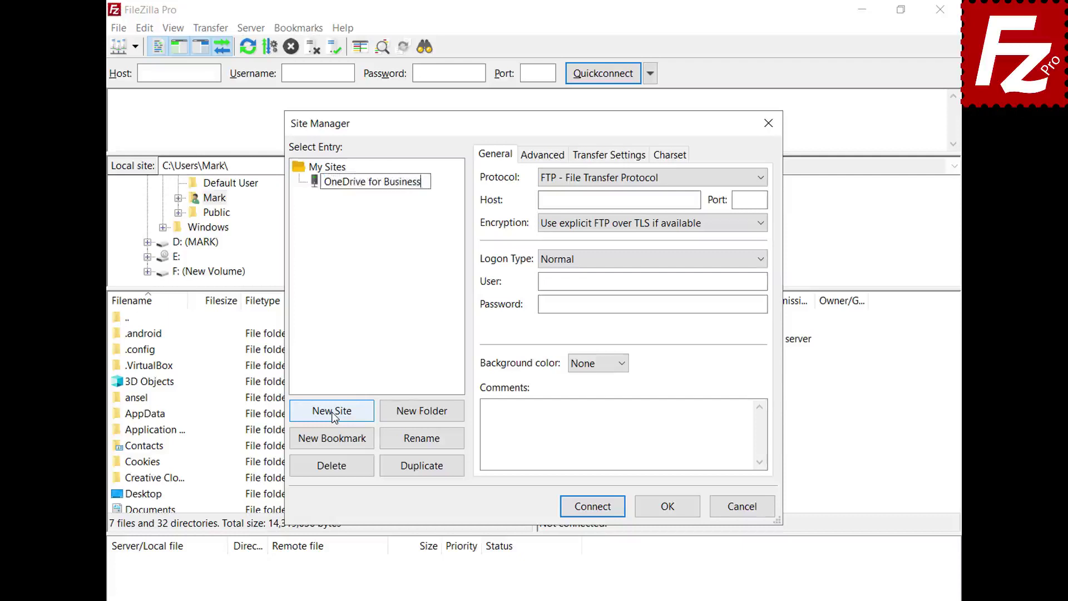
{"action": "key", "text": "Return"}
{"action": "left_click", "coordinate": [760, 178]}
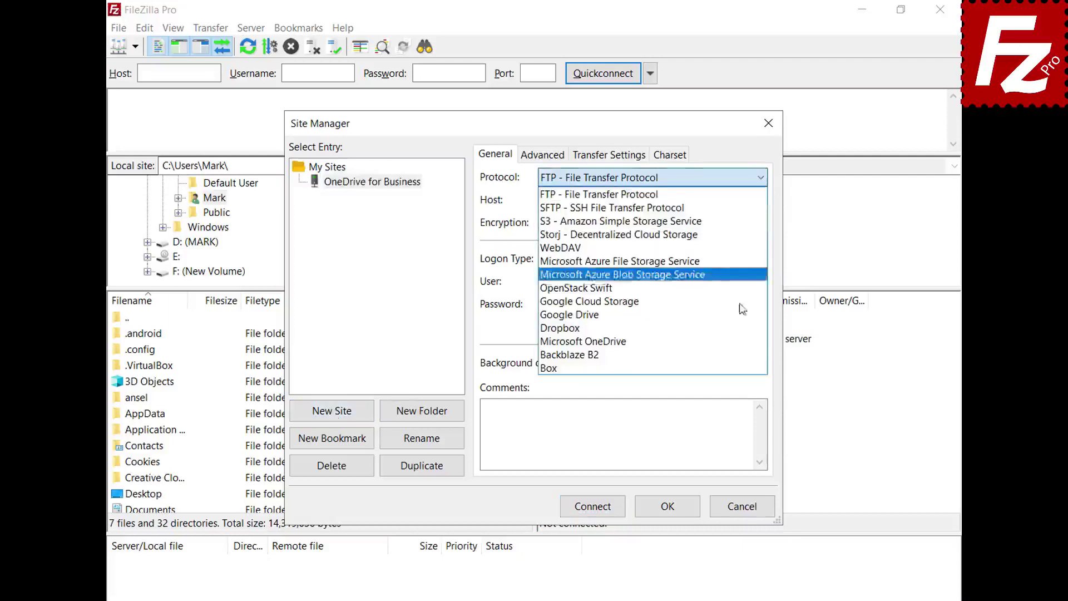
{"action": "left_click", "coordinate": [739, 342]}
{"action": "left_click", "coordinate": [593, 509]}
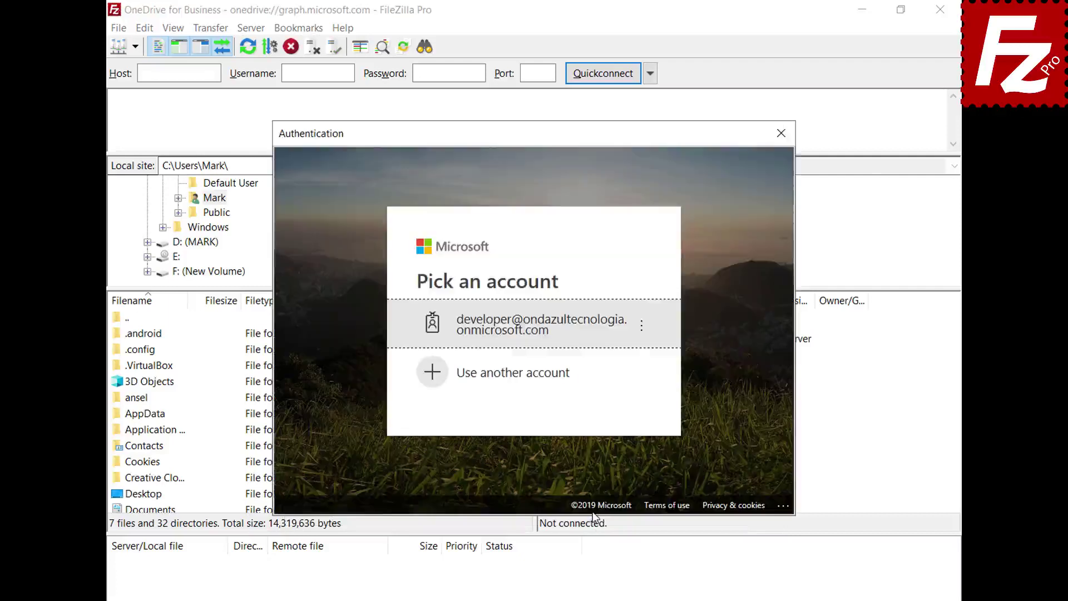
- Sign in with a different Microsoft account using its e-mail and password
{"action": "left_click", "coordinate": [563, 375]}
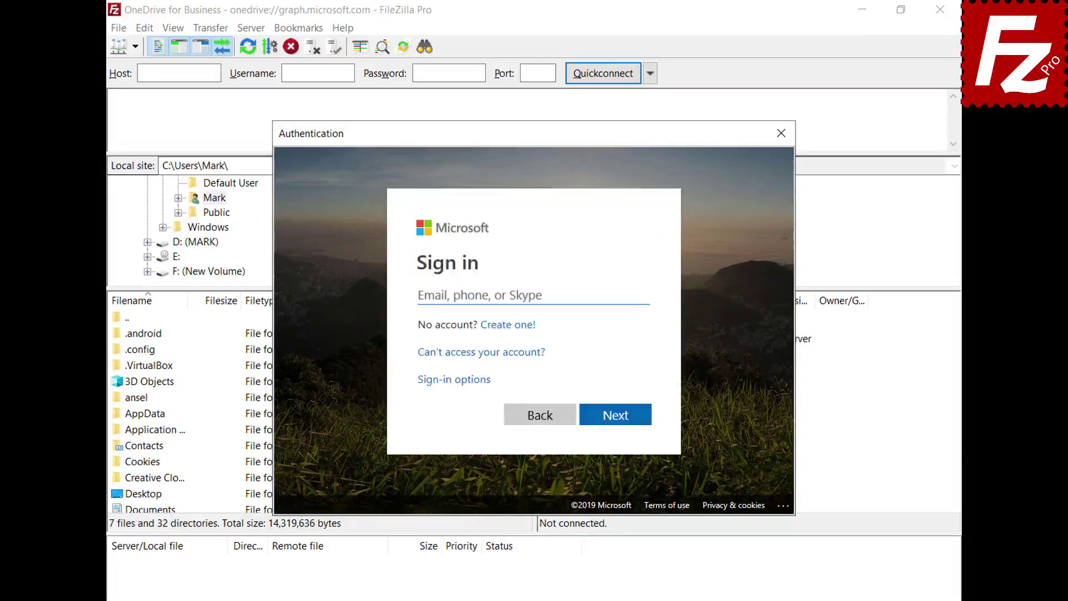
{"action": "key", "text": "ctrl+v"}
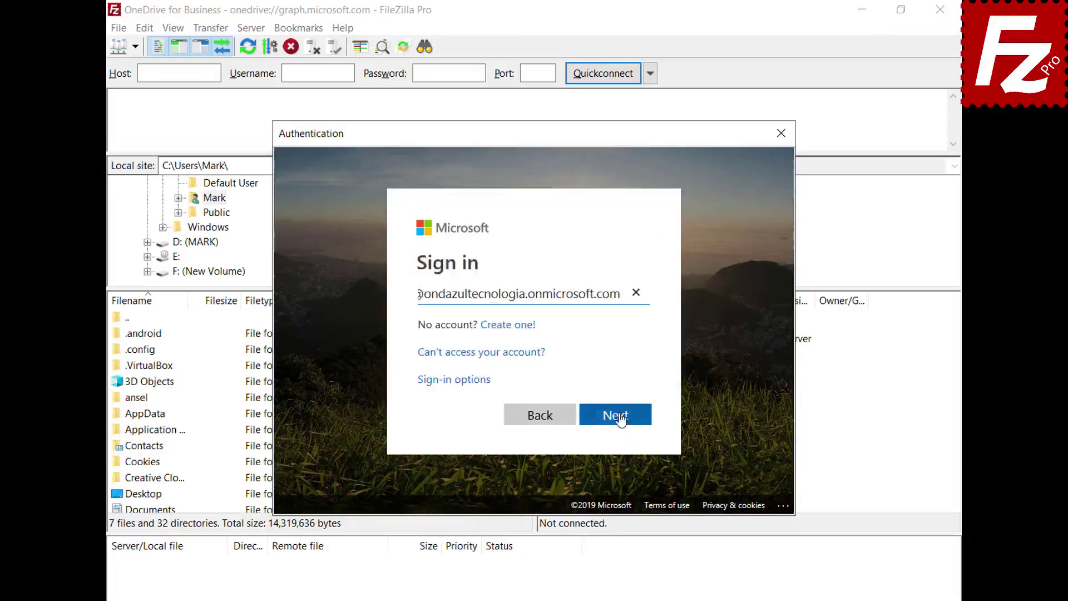
{"action": "left_click", "coordinate": [616, 416]}
{"action": "key", "text": "ctrl+v"}
{"action": "left_click", "coordinate": [615, 399]}
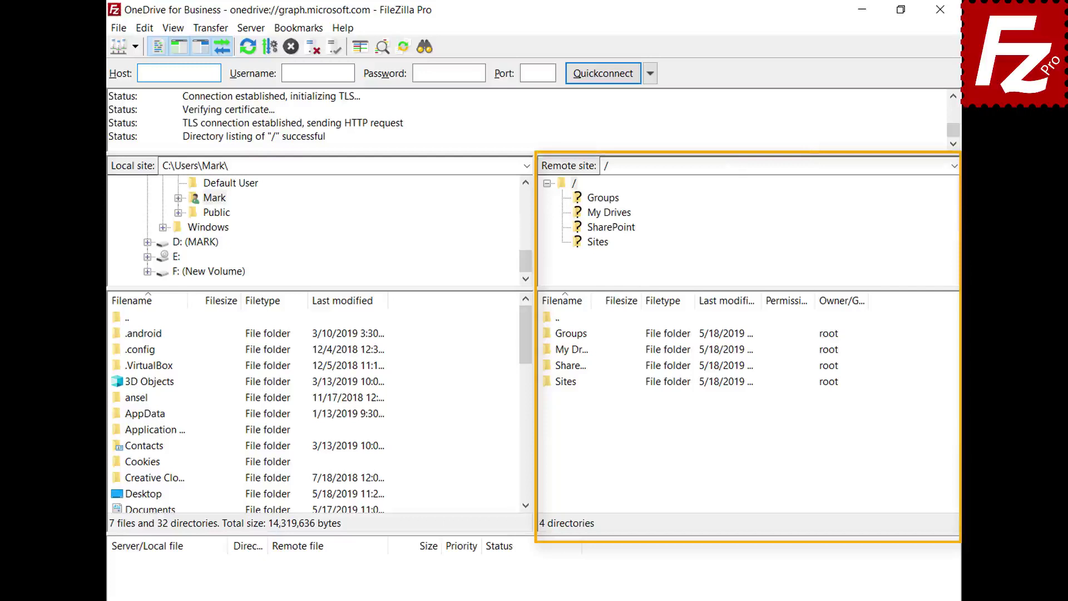
- Open My Drives and then the OneDrive folder in the remote pane
{"action": "double_click", "coordinate": [550, 350]}
{"action": "double_click", "coordinate": [563, 336]}
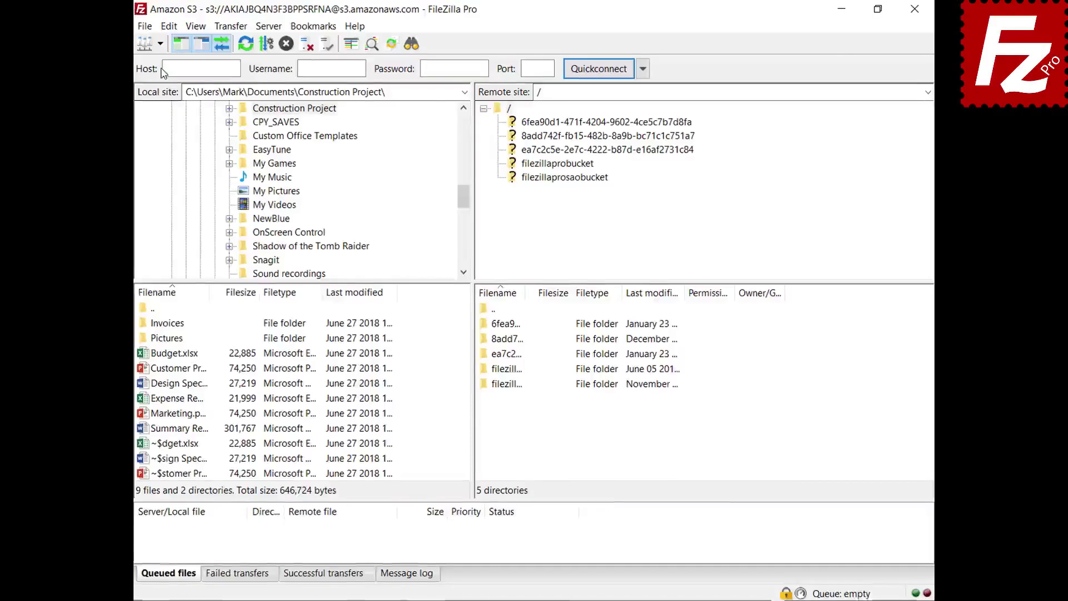
- Open Amazon S3 in a new tab and request a temporary URL for README in filezillaprobucket
{"action": "left_click", "coordinate": [133, 47]}
{"action": "left_click", "coordinate": [133, 66]}
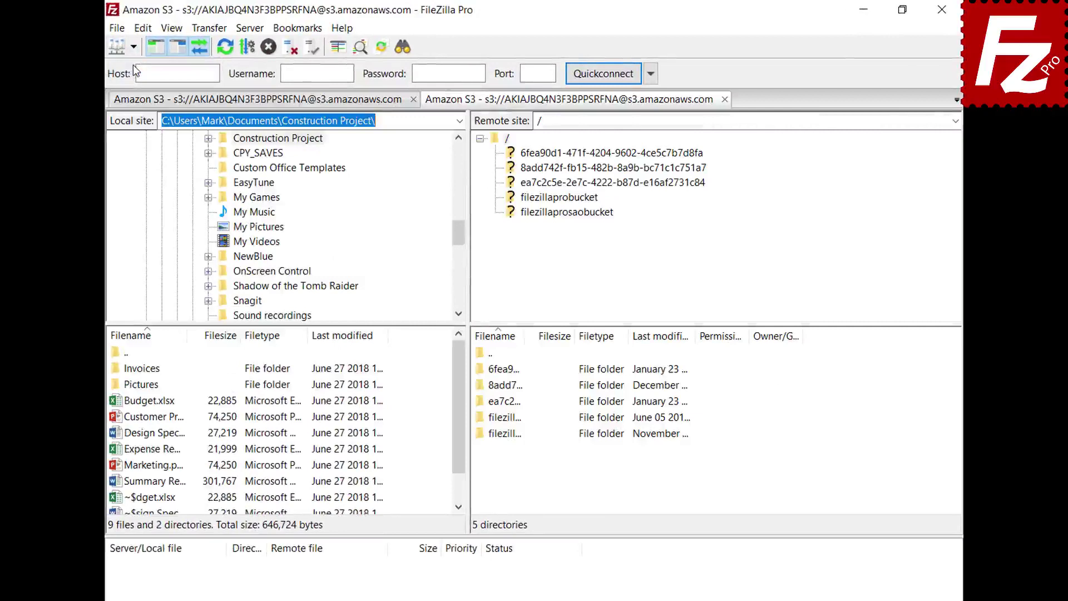
{"action": "left_click", "coordinate": [560, 199]}
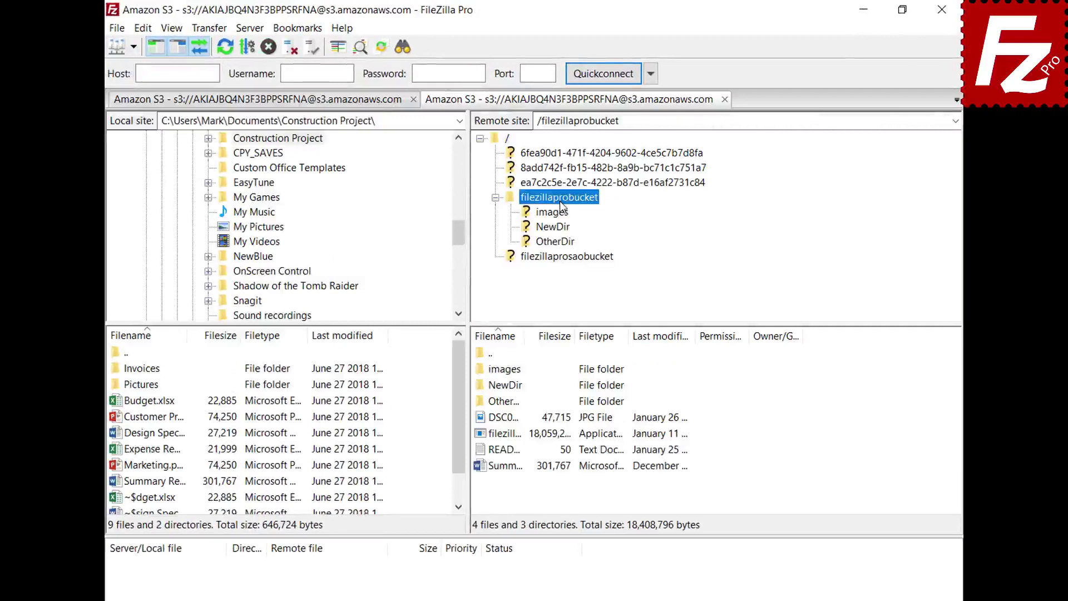
{"action": "right_click", "coordinate": [507, 453]}
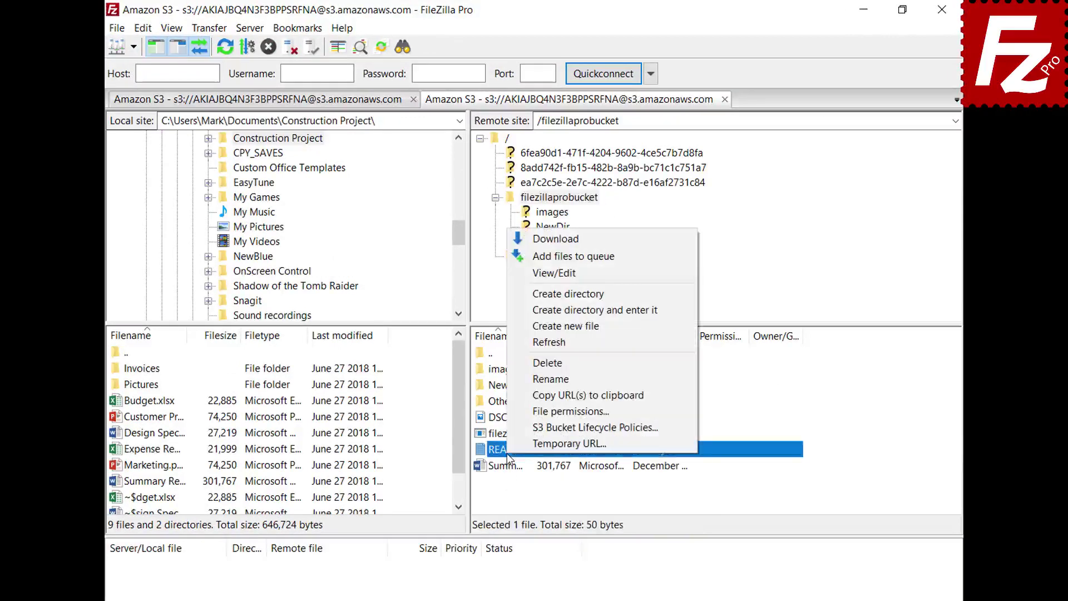
{"action": "left_click", "coordinate": [525, 445]}
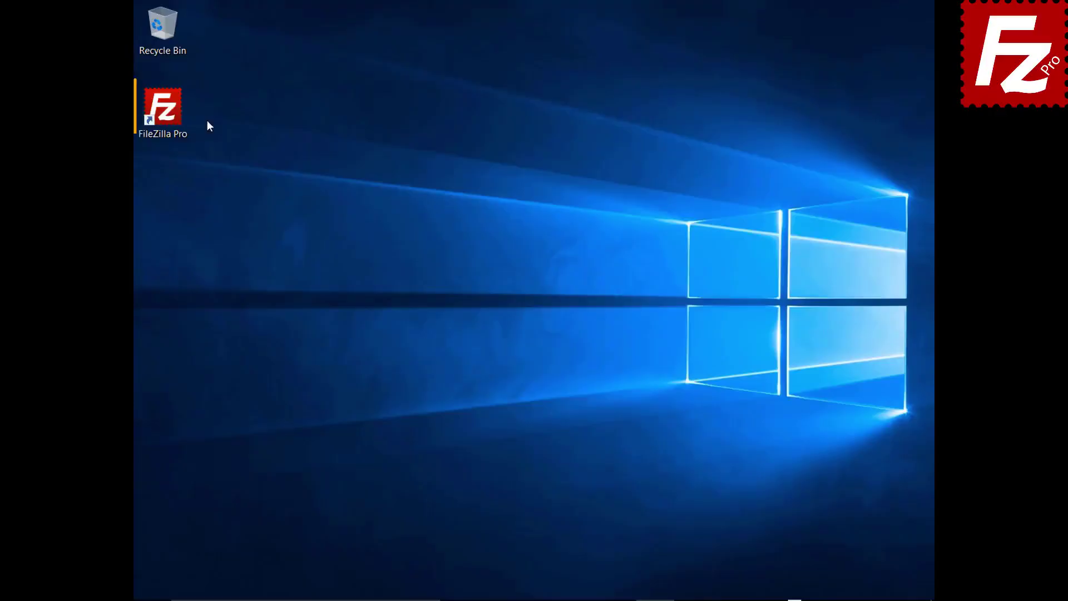
- Launch FileZilla Pro and add a new site named OneDrive using the Microsoft OneDrive protocol
{"action": "double_click", "coordinate": [171, 116]}
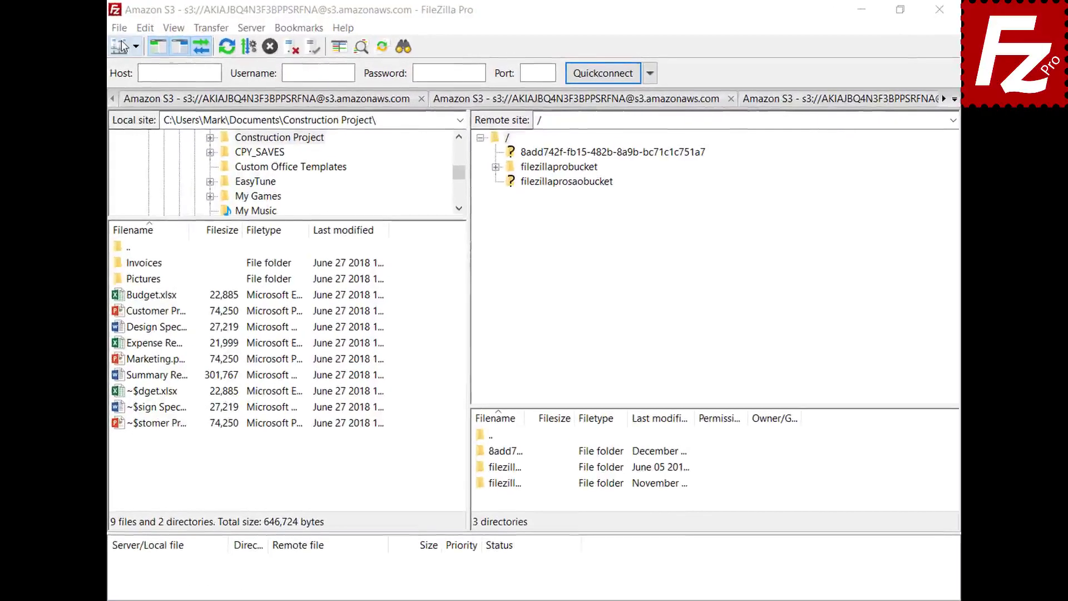
{"action": "left_click", "coordinate": [120, 29]}
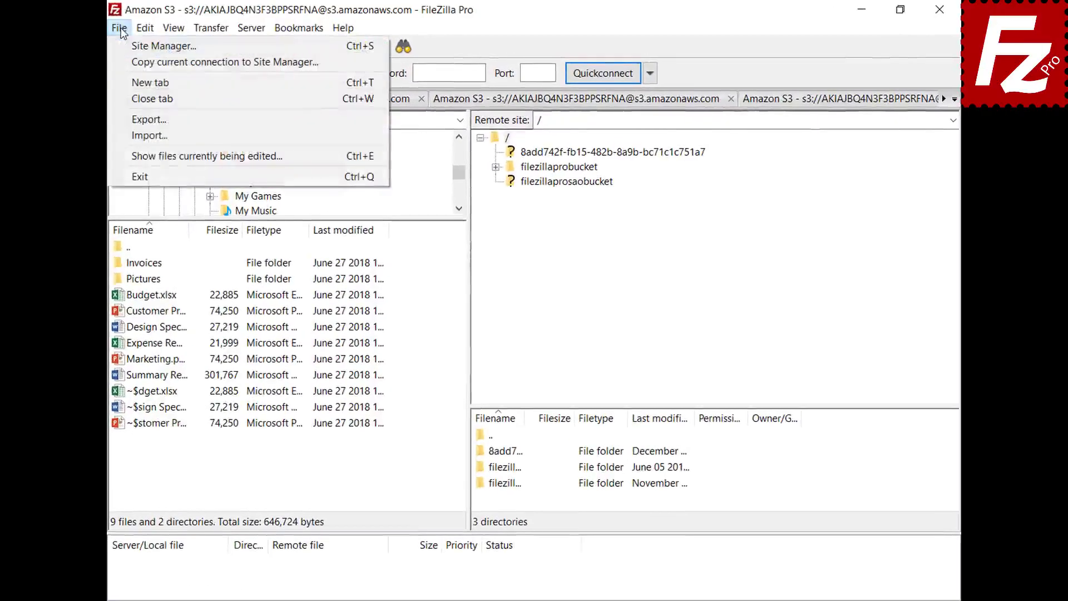
{"action": "left_click", "coordinate": [124, 45]}
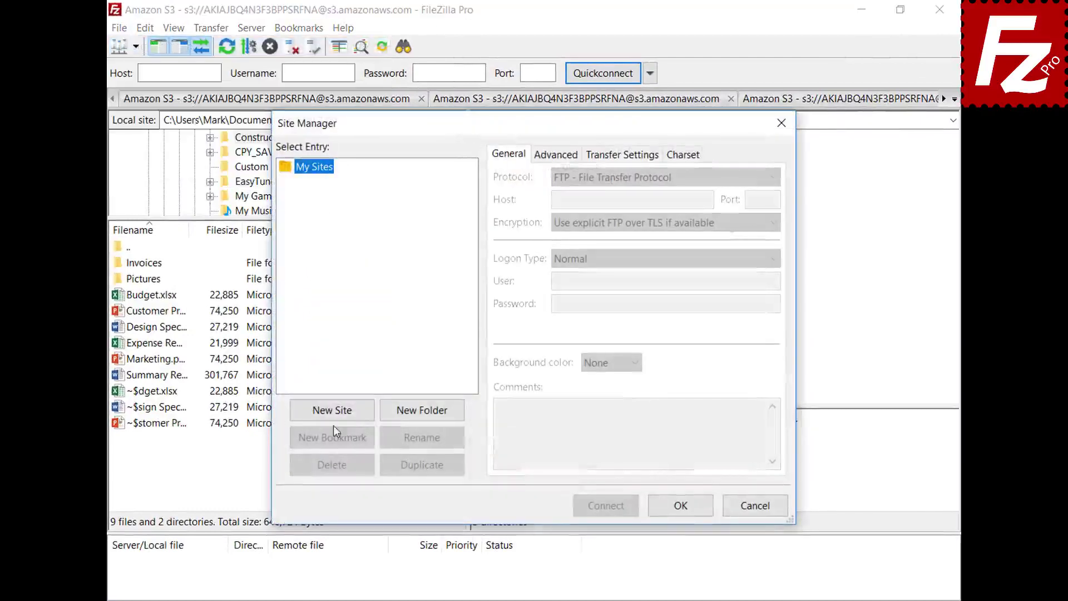
{"action": "left_click", "coordinate": [334, 411]}
{"action": "type", "text": "On"}
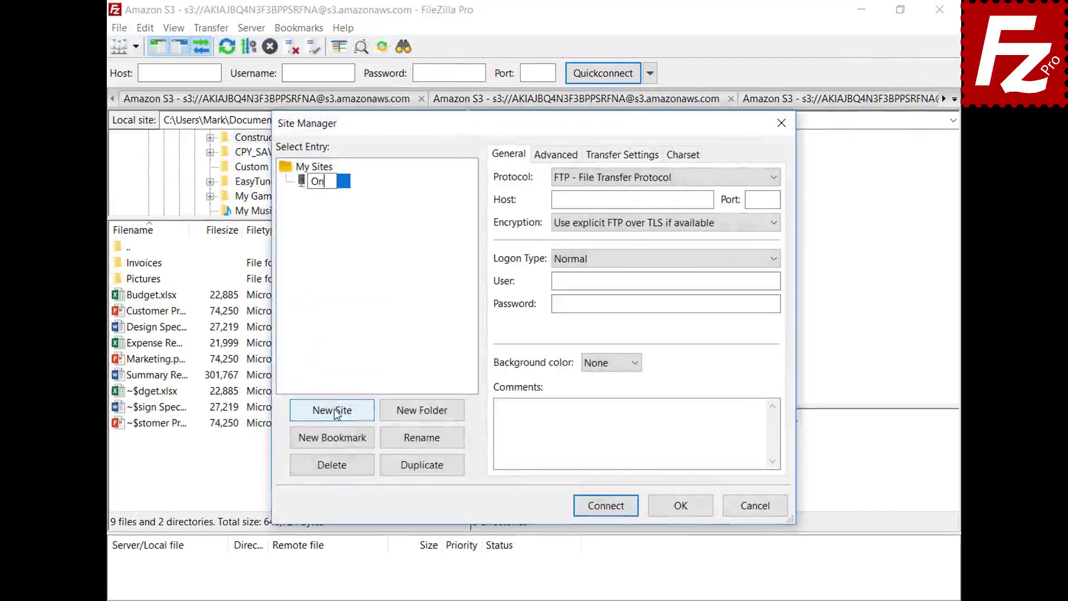
{"action": "type", "text": "eDrive"}
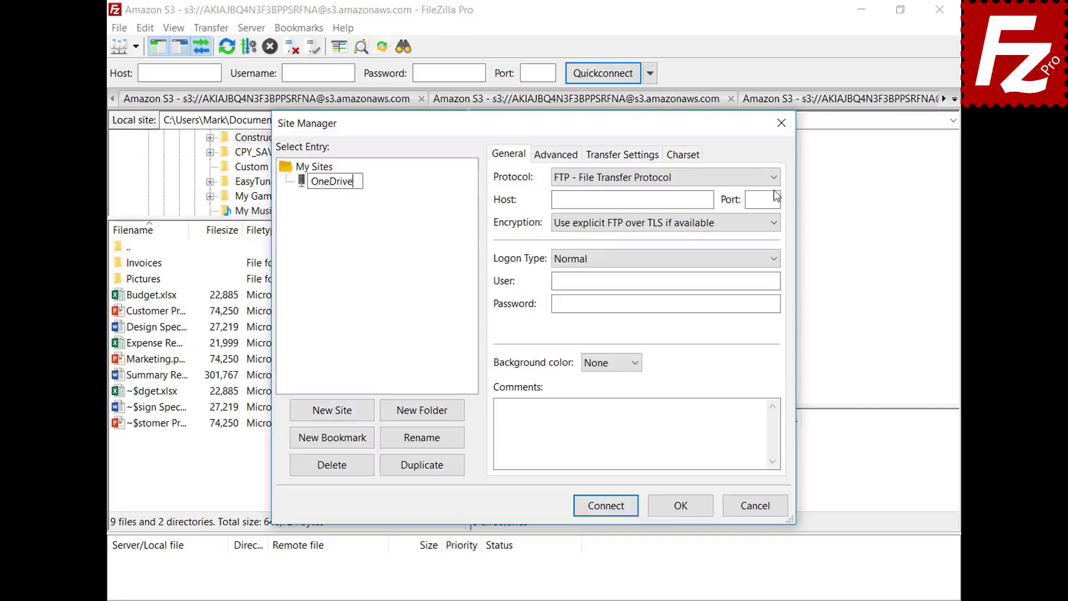
{"action": "left_click", "coordinate": [774, 179]}
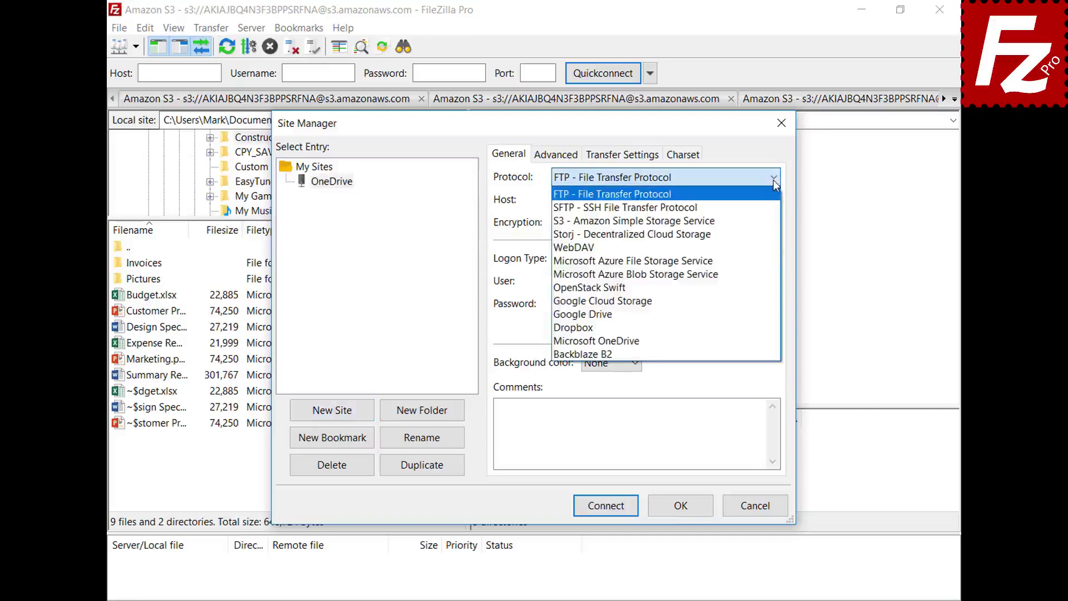
{"action": "left_click", "coordinate": [768, 341]}
- Connect to the OneDrive site and sign in with the Microsoft account e-mail and password
{"action": "left_click", "coordinate": [608, 508]}
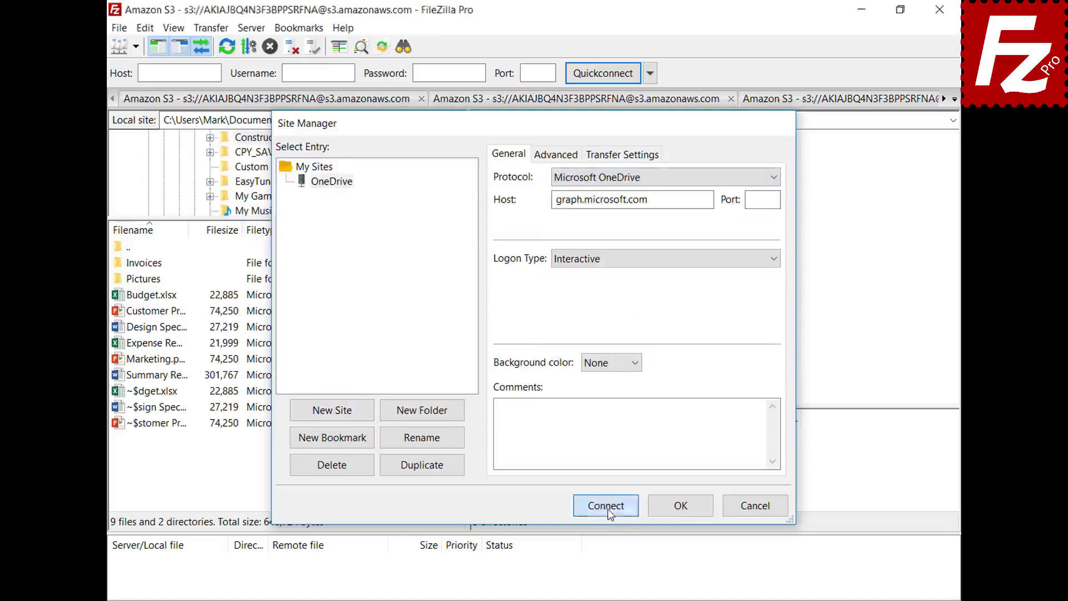
{"action": "key", "text": "ctrl+v"}
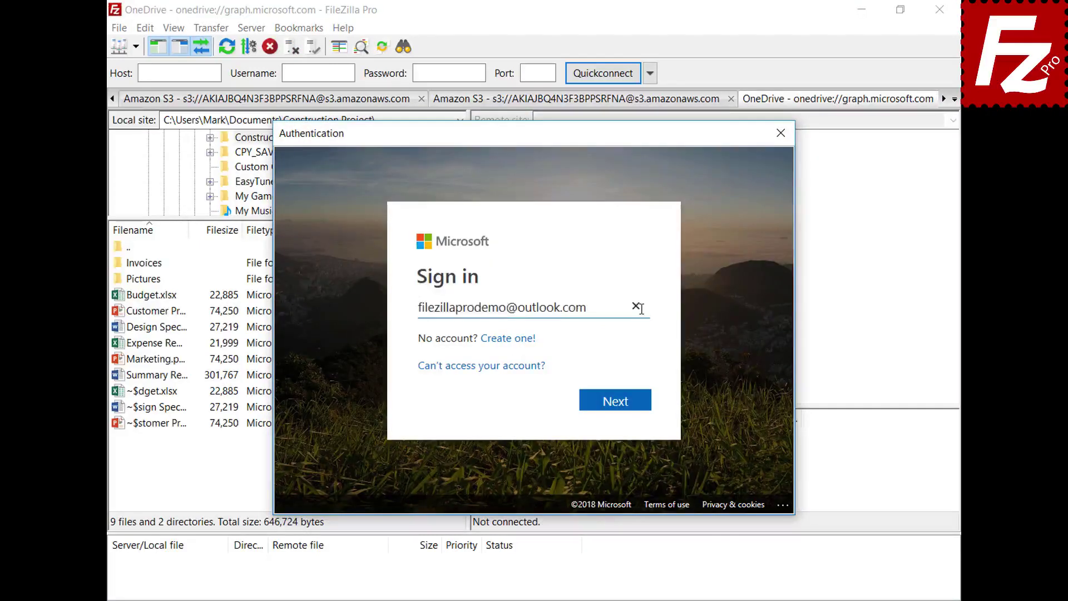
{"action": "left_click", "coordinate": [621, 405]}
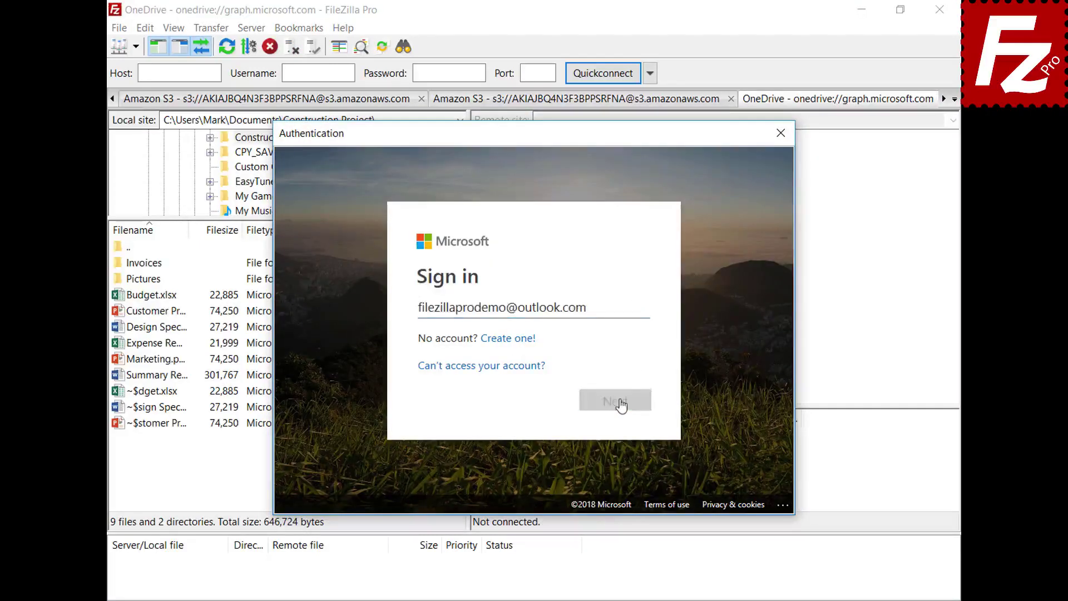
{"action": "key", "text": "ctrl+v"}
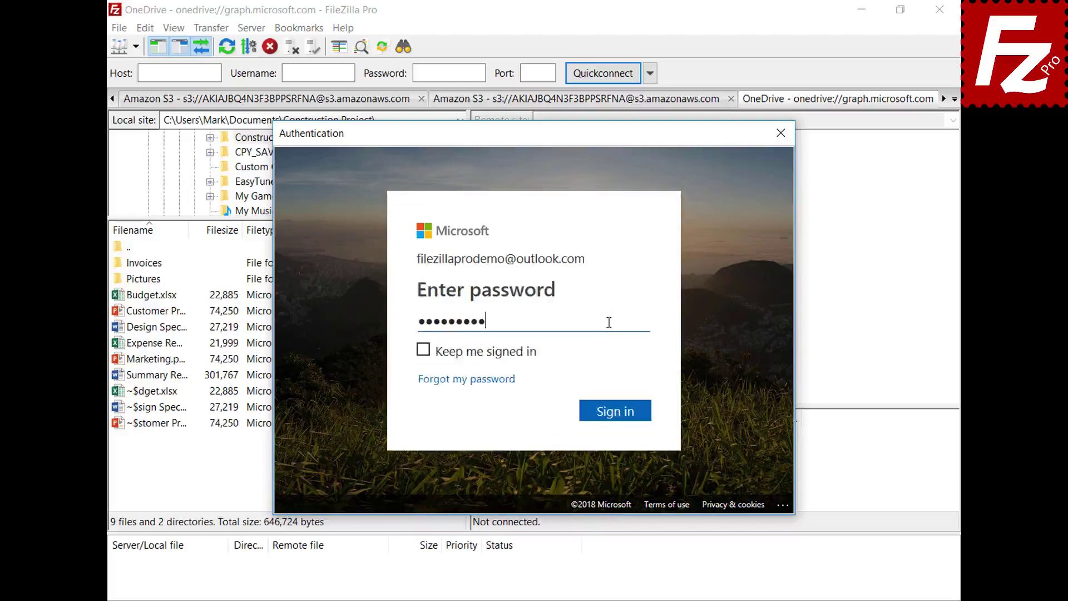
{"action": "left_click", "coordinate": [619, 412]}
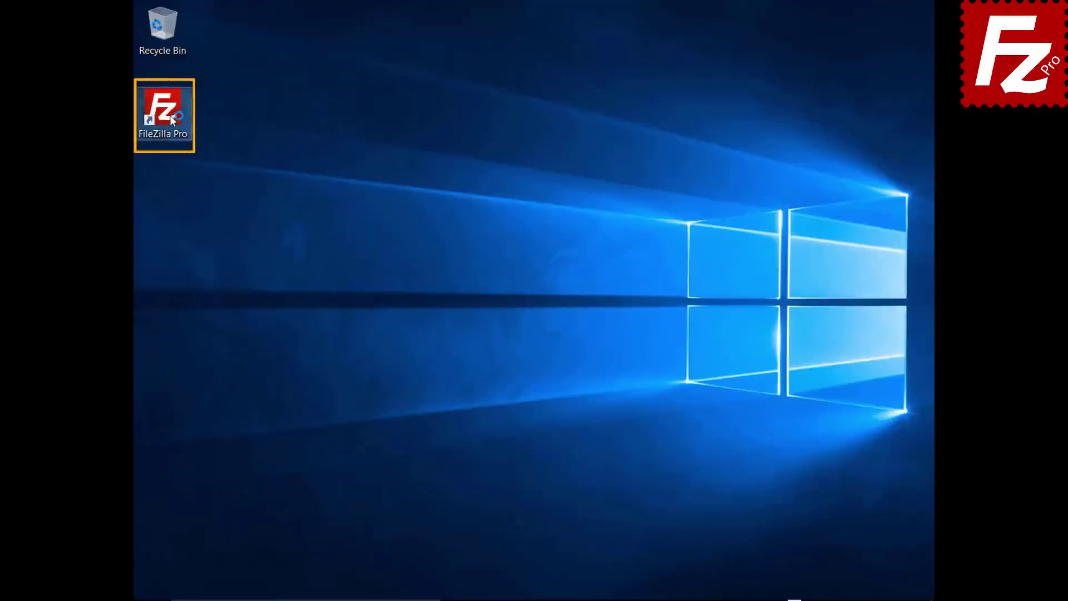
- Complete the Microsoft sign-in with the account e-mail and password to load the OneDrive listing
{"action": "left_click", "coordinate": [616, 288]}
{"action": "key", "text": "ctrl+v"}
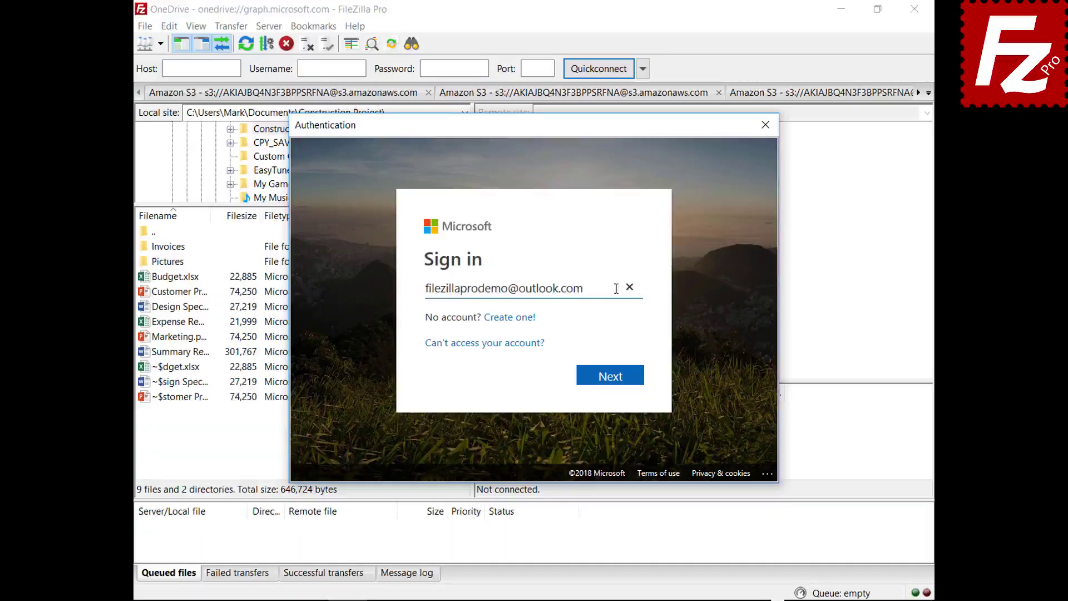
{"action": "left_click", "coordinate": [612, 384]}
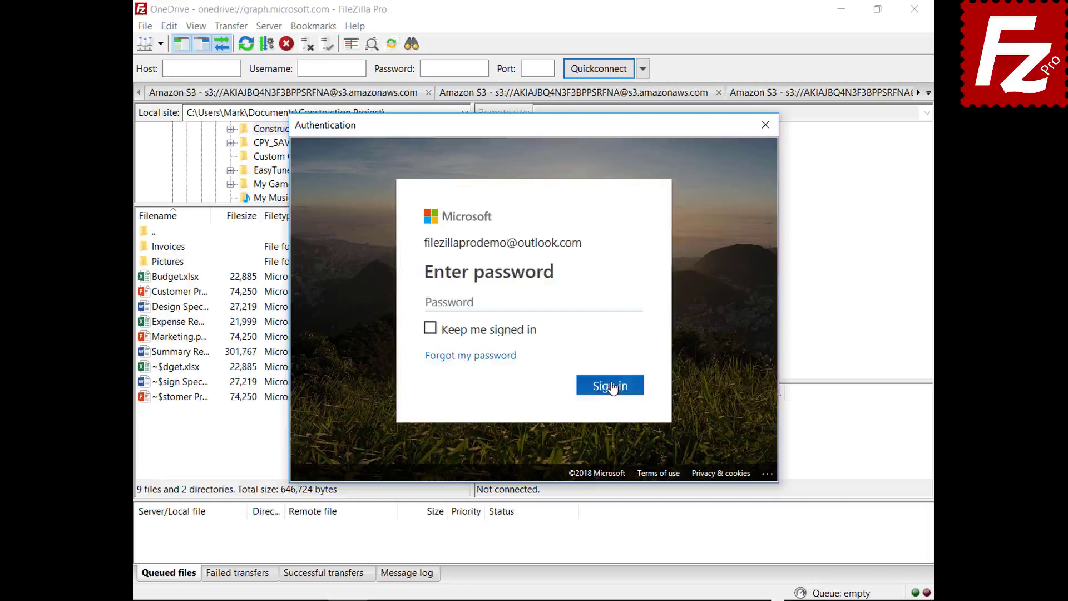
{"action": "left_click", "coordinate": [618, 303]}
{"action": "key", "text": "ctrl+v"}
{"action": "left_click", "coordinate": [611, 388]}
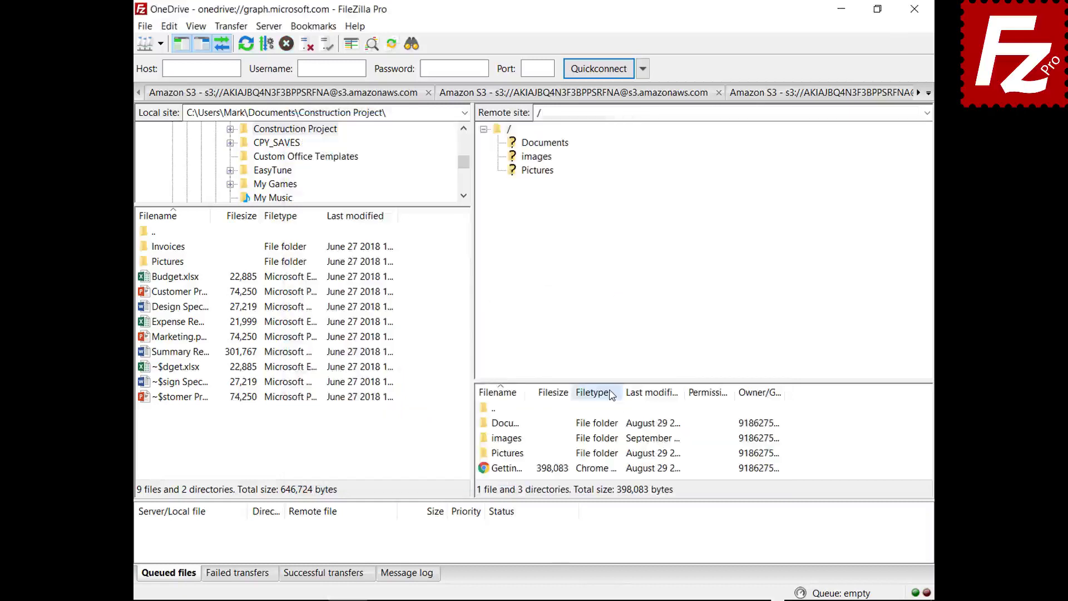
- Close and relaunch FileZilla Pro, then open its Settings dialog
{"action": "left_click", "coordinate": [914, 9]}
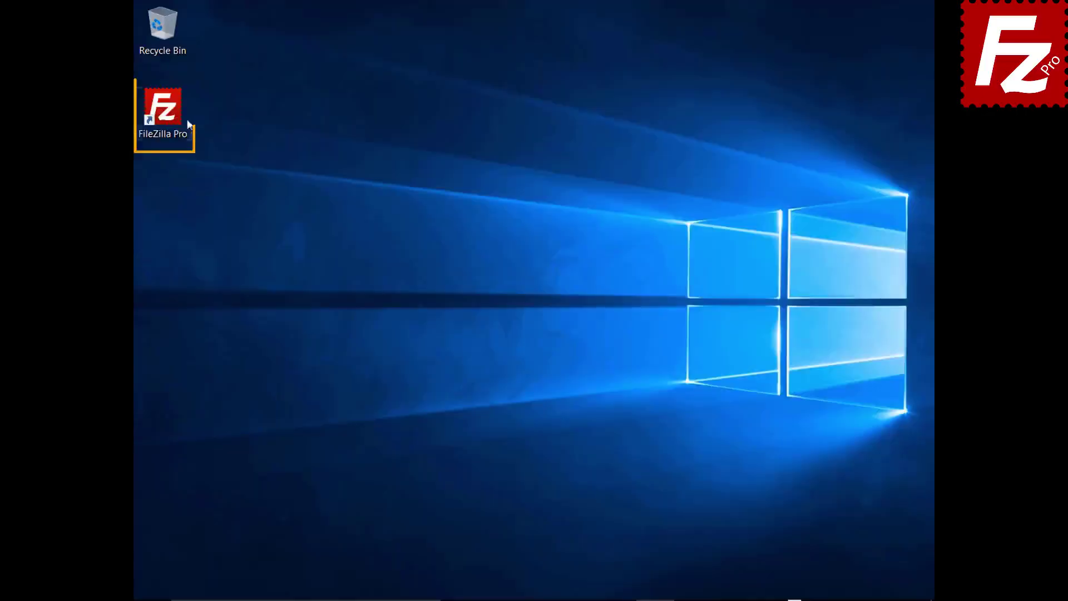
{"action": "double_click", "coordinate": [169, 115]}
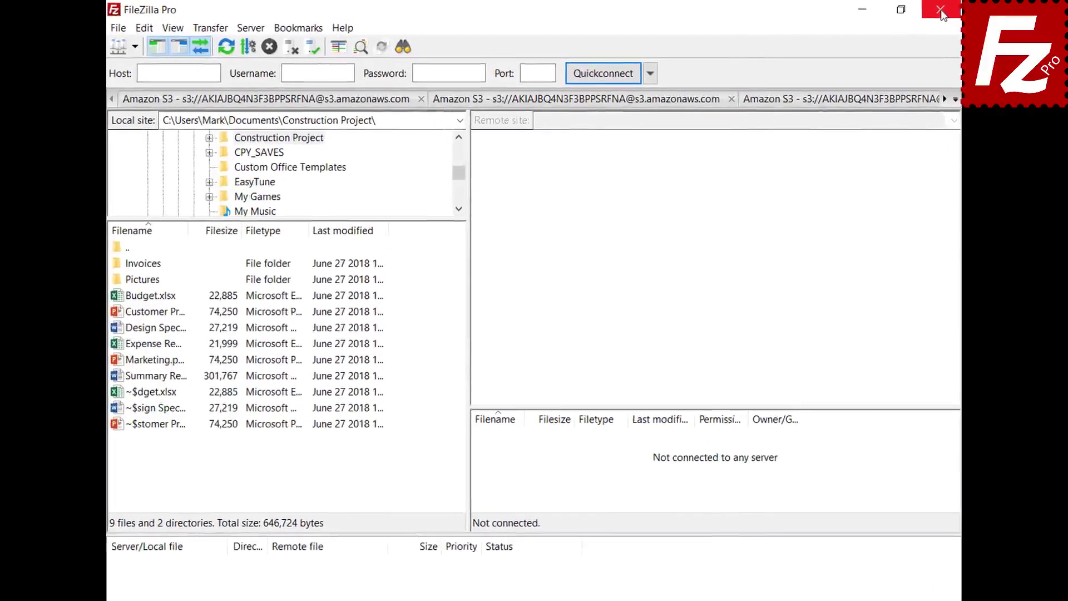
{"action": "left_click", "coordinate": [142, 28]}
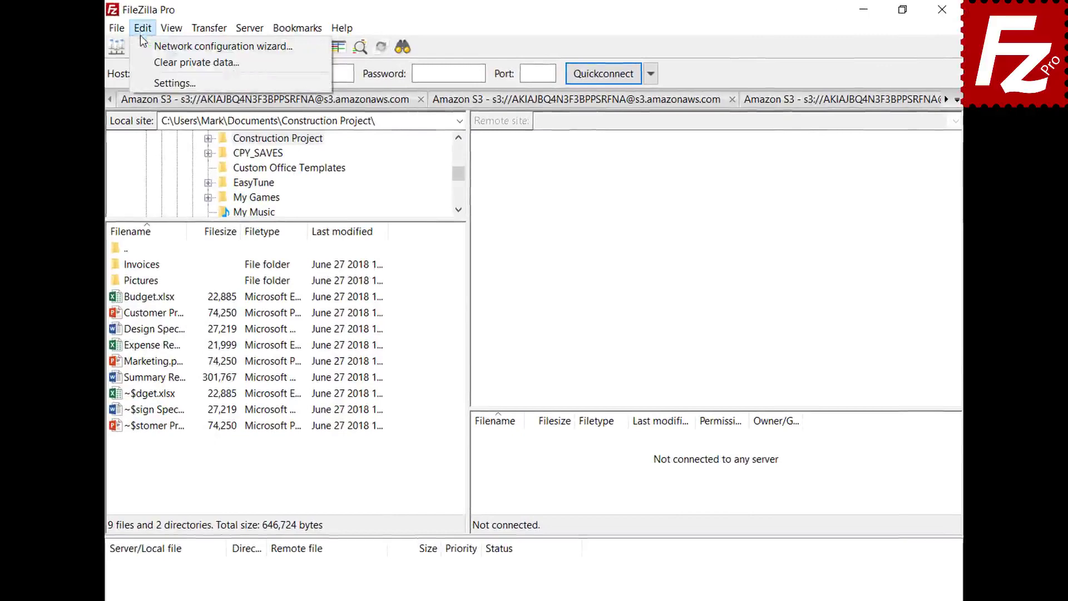
{"action": "left_click", "coordinate": [148, 81]}
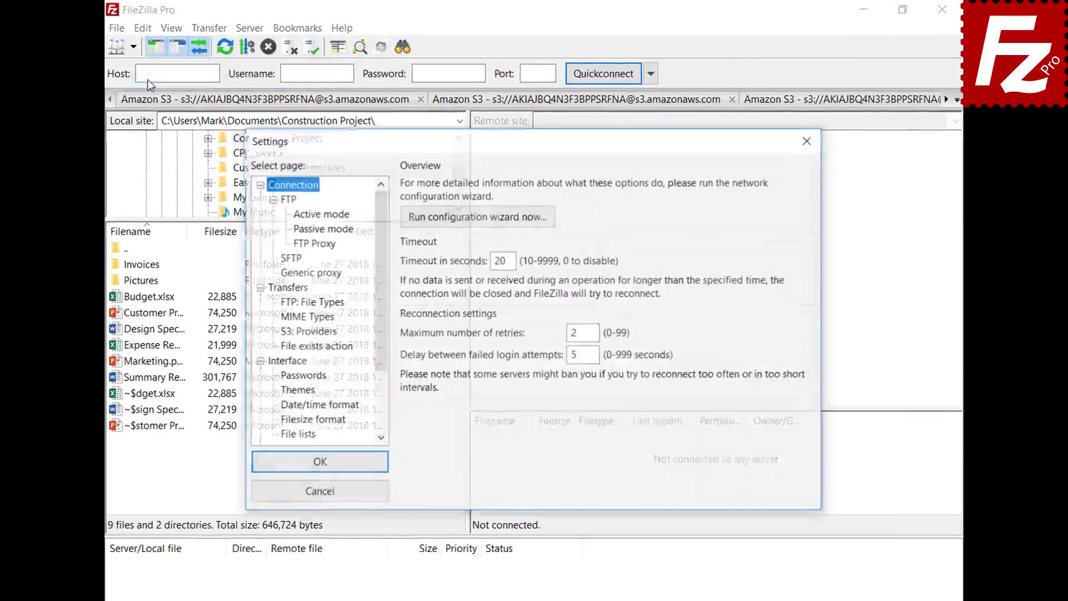
- Protect saved passwords with a master password entered twice, apply, and show the saved sites list
{"action": "left_click", "coordinate": [284, 376]}
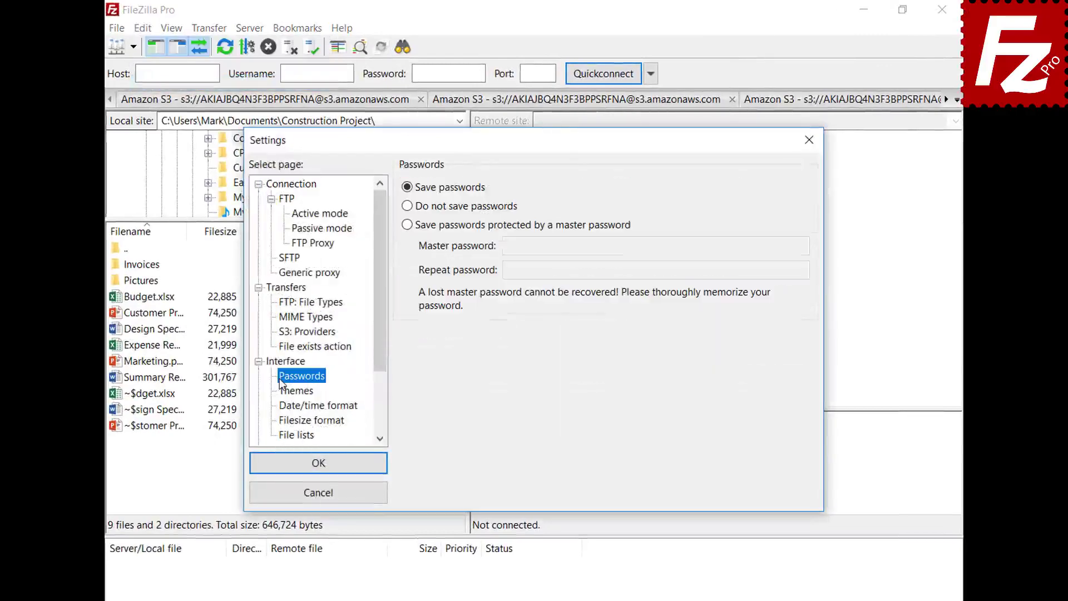
{"action": "left_click", "coordinate": [408, 225]}
{"action": "left_click", "coordinate": [780, 245]}
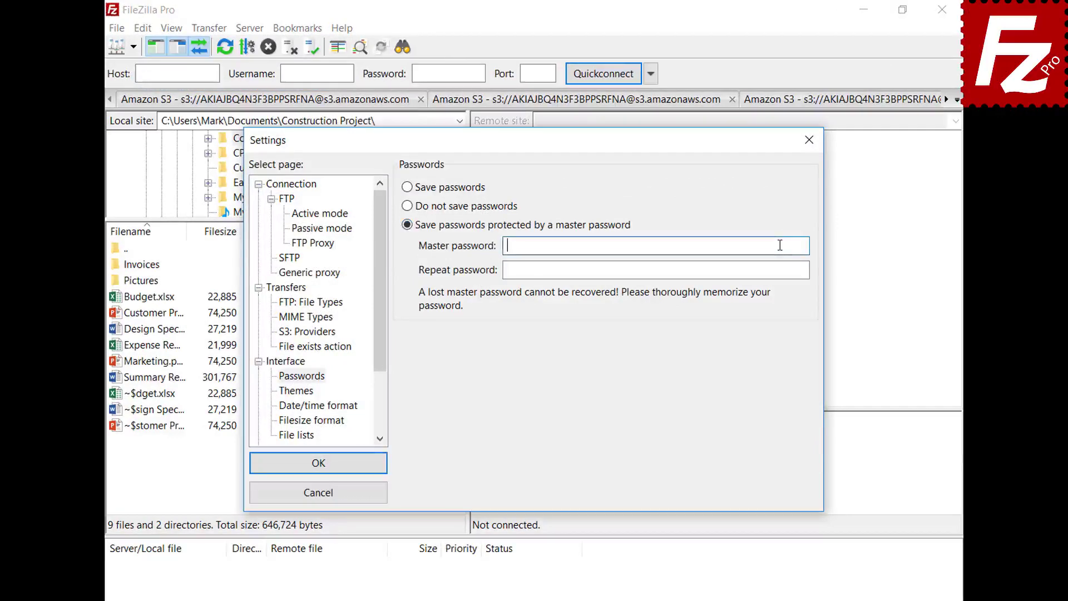
{"action": "type", "text": "•••••••••••"}
{"action": "left_click", "coordinate": [802, 270]}
{"action": "type", "text": "•••••••••••"}
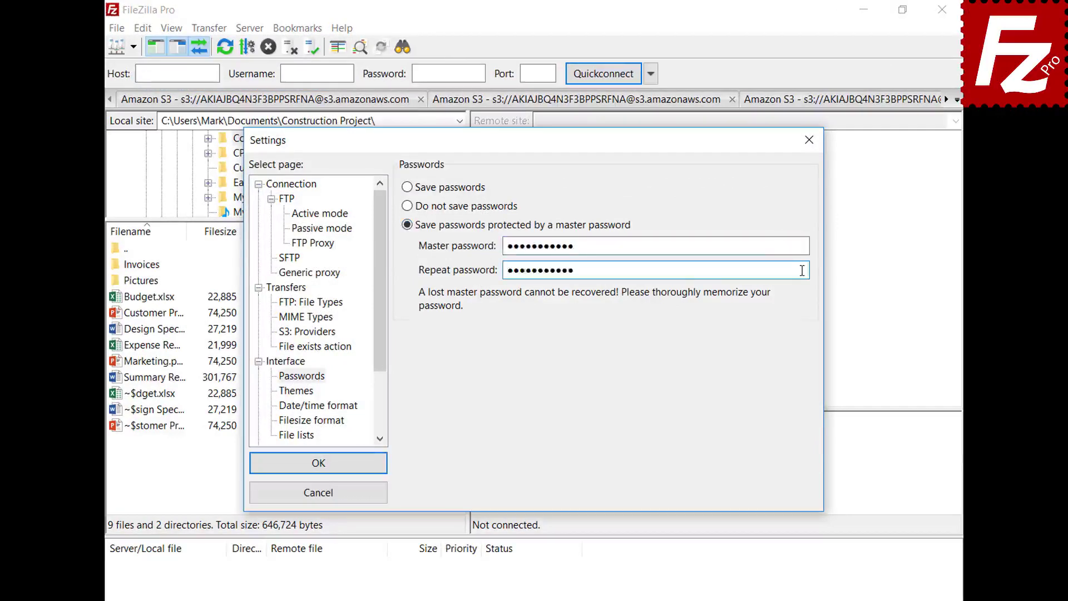
{"action": "left_click", "coordinate": [315, 464]}
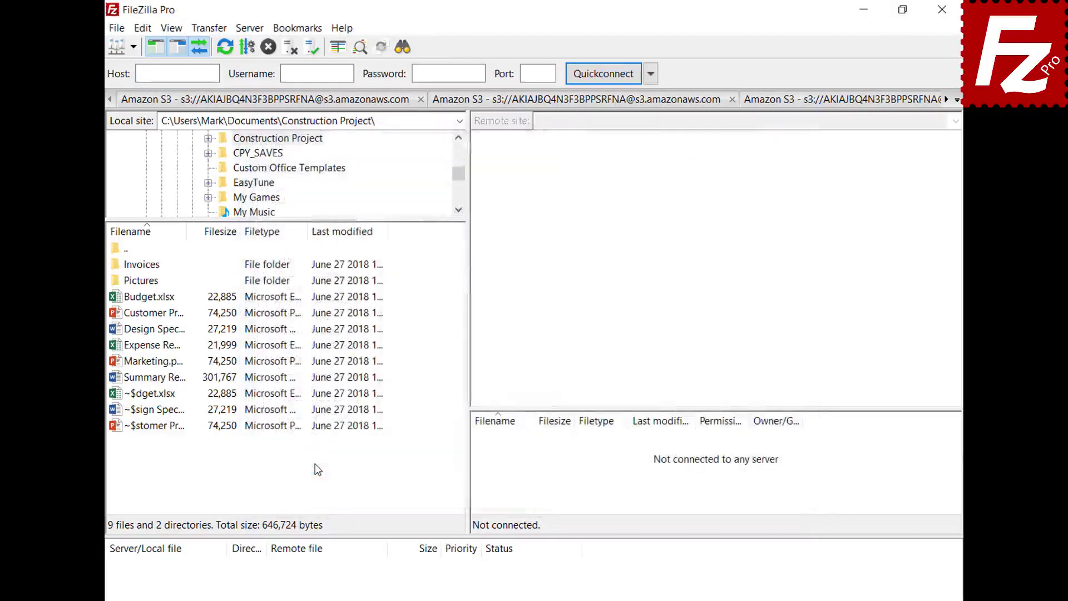
{"action": "left_click", "coordinate": [133, 47]}
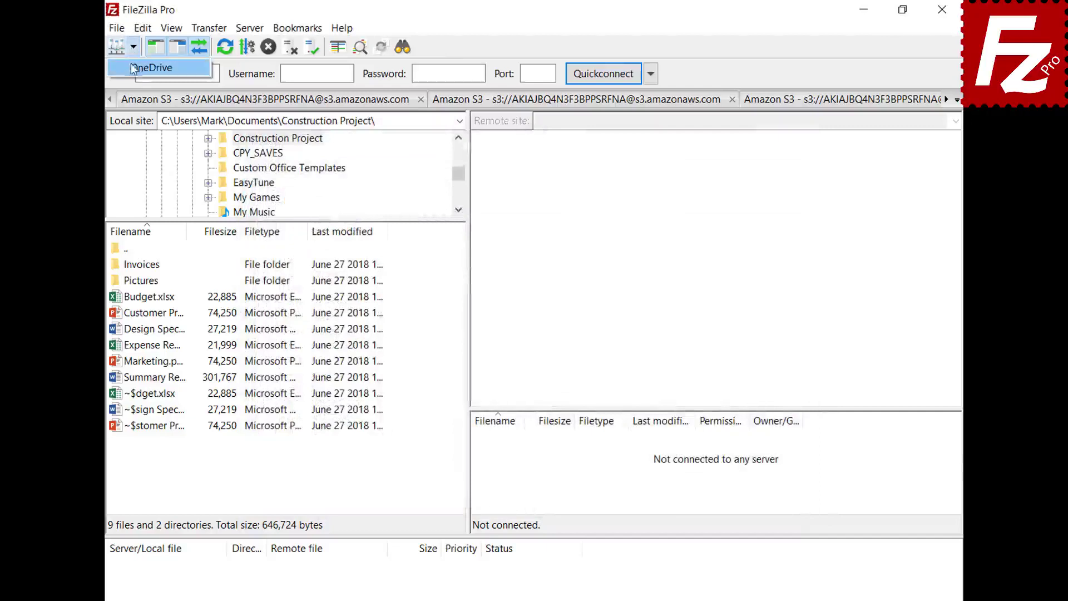
- Connect to the saved OneDrive site and finish the Microsoft account sign-in with the password
{"action": "left_click", "coordinate": [133, 73]}
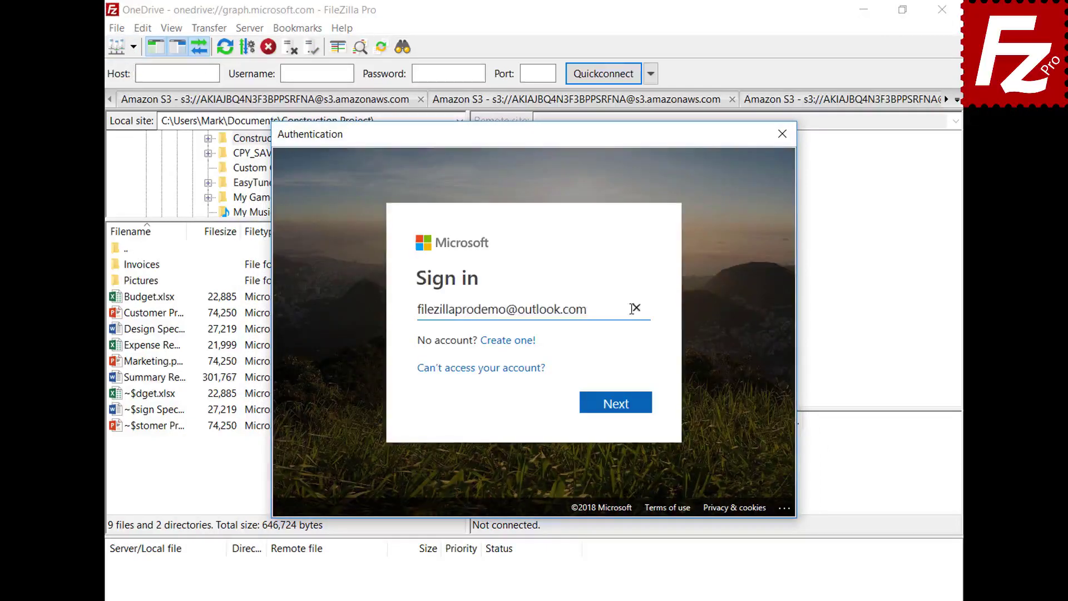
{"action": "left_click", "coordinate": [619, 405]}
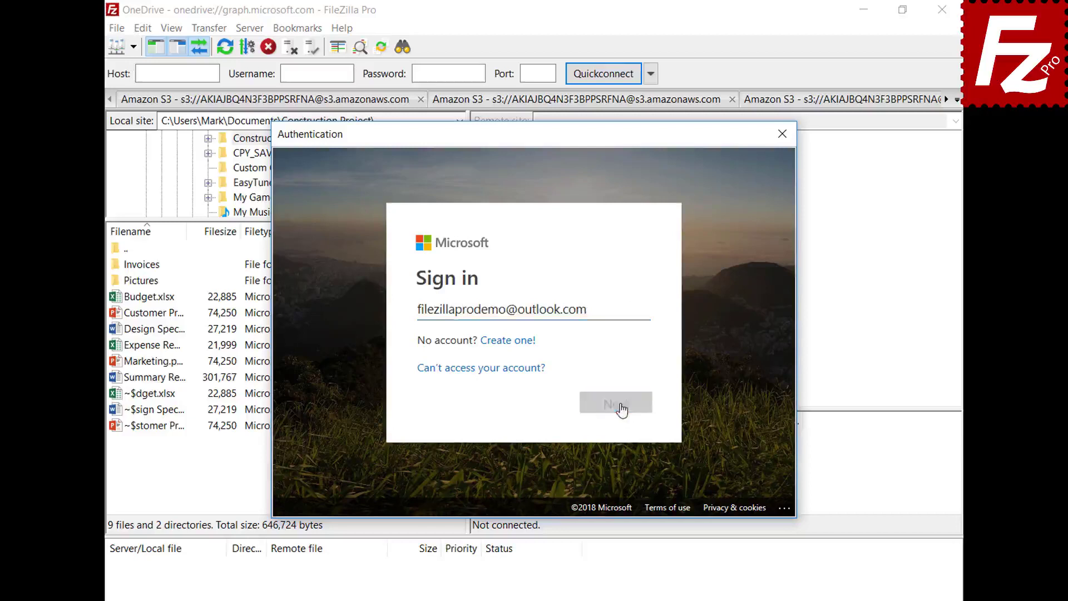
{"action": "type", "text": "*********"}
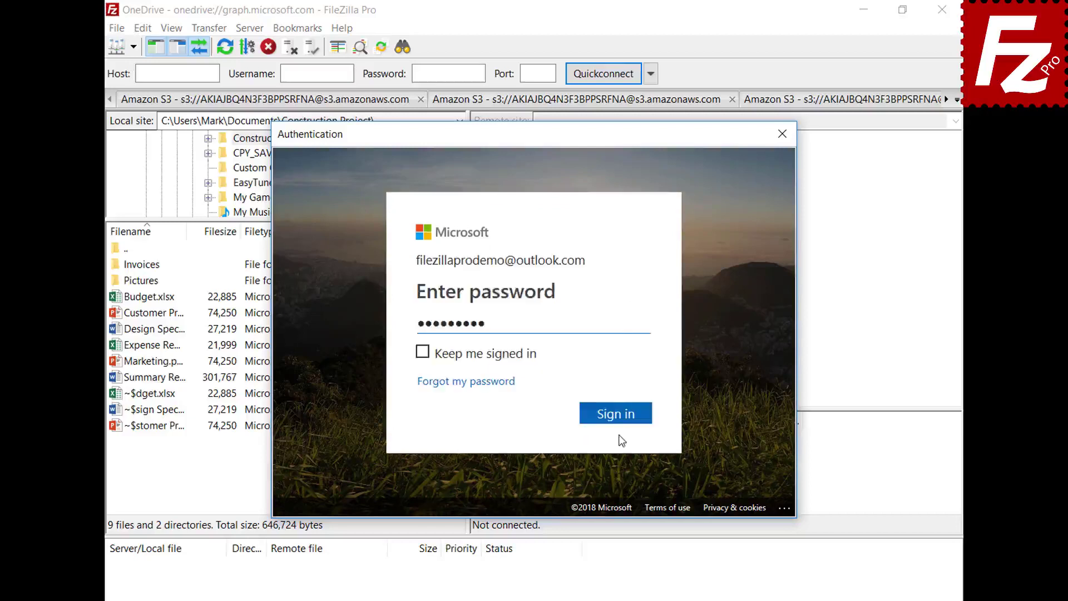
{"action": "left_click", "coordinate": [620, 418]}
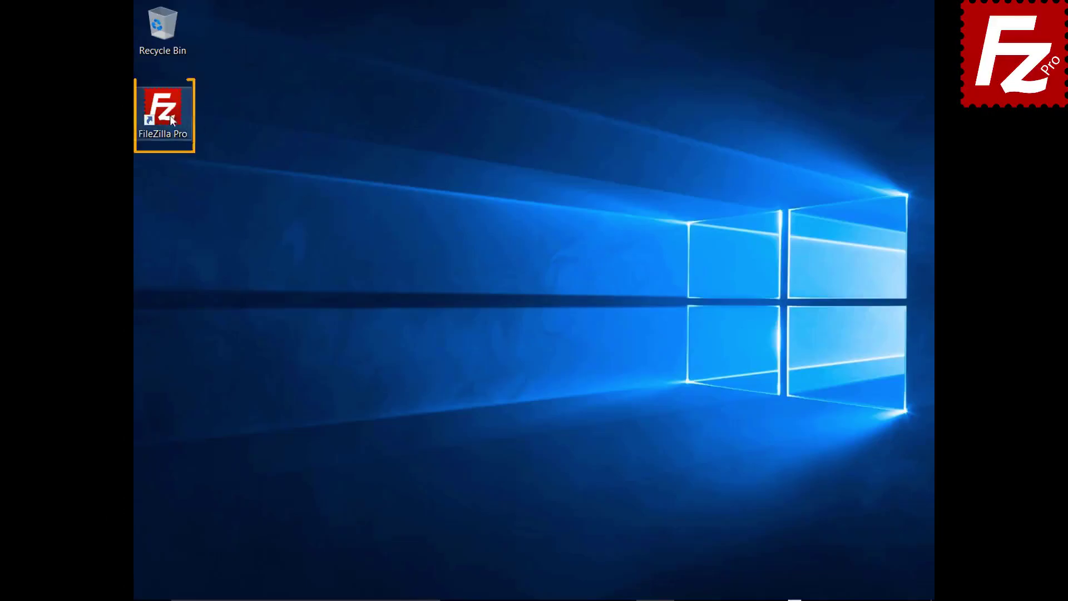
- Relaunch FileZilla Pro and reconnect to OneDrive, confirming with the master password
{"action": "double_click", "coordinate": [169, 115]}
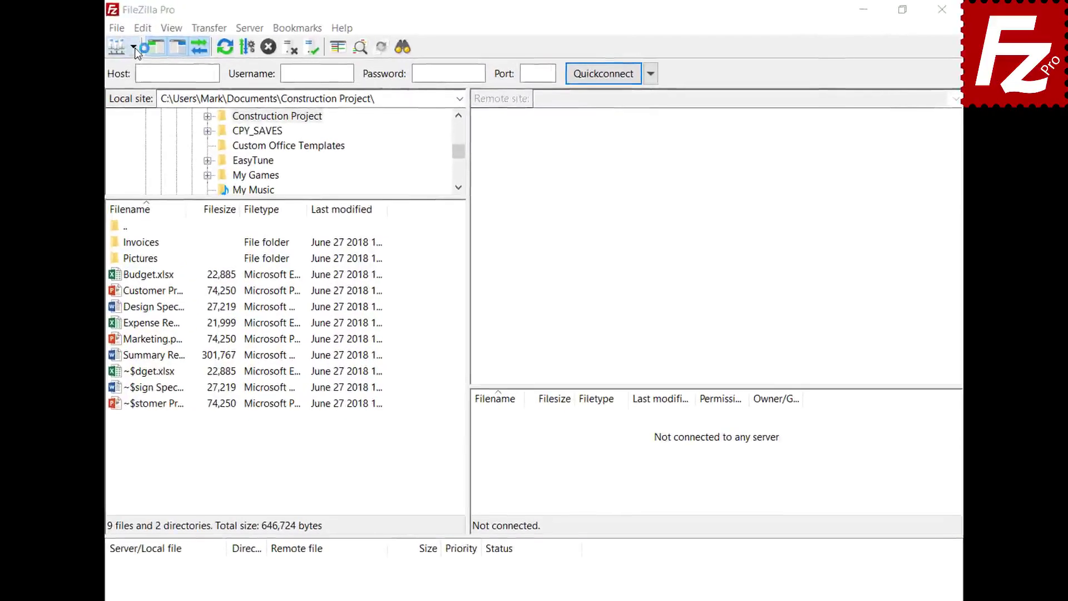
{"action": "left_click", "coordinate": [134, 48]}
{"action": "left_click", "coordinate": [134, 68]}
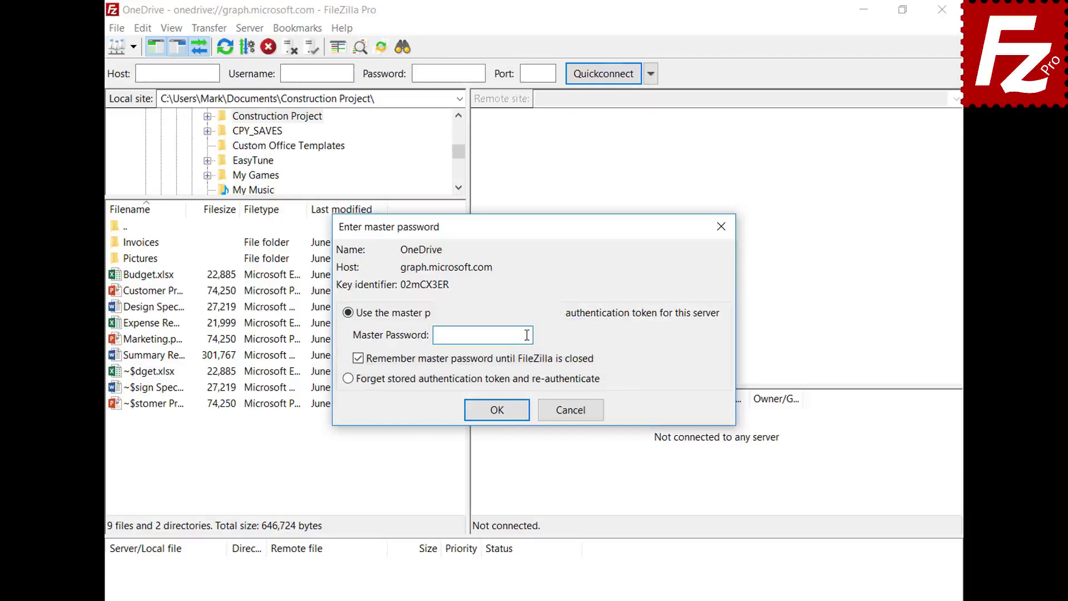
{"action": "key", "text": "ctrl+v"}
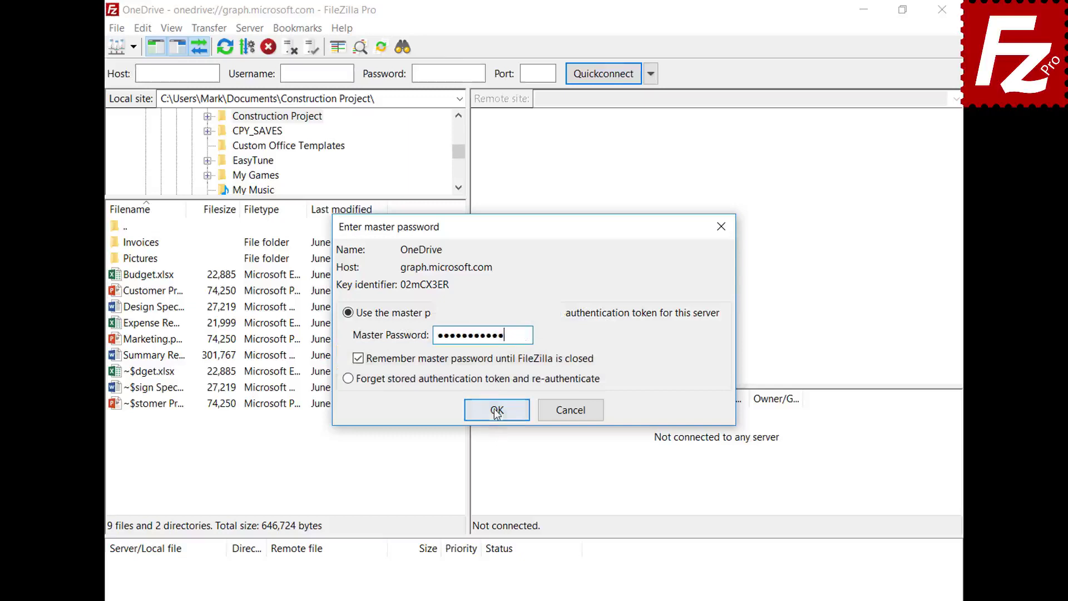
{"action": "left_click", "coordinate": [496, 411]}
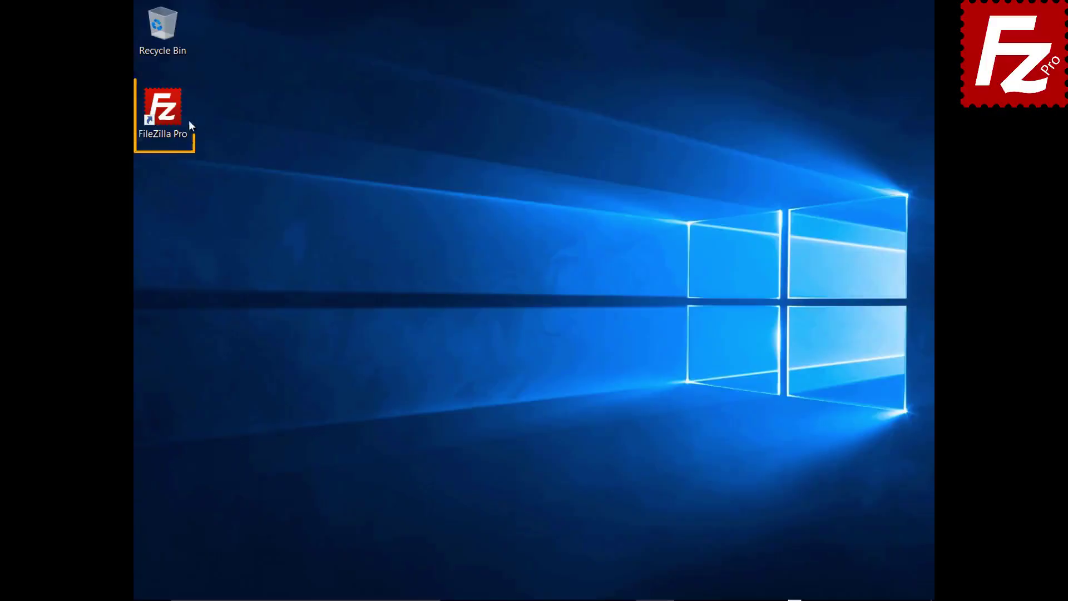
- Launch FileZilla Pro and add a new site named B2 using the Backblaze B2 protocol
{"action": "double_click", "coordinate": [169, 114]}
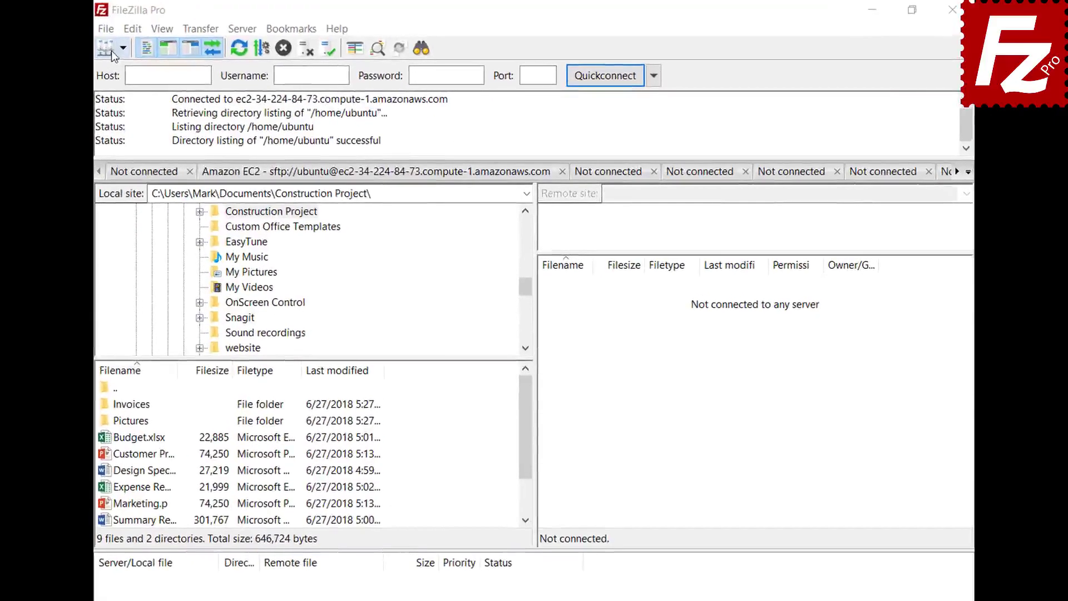
{"action": "left_click", "coordinate": [112, 28]}
{"action": "left_click", "coordinate": [116, 42]}
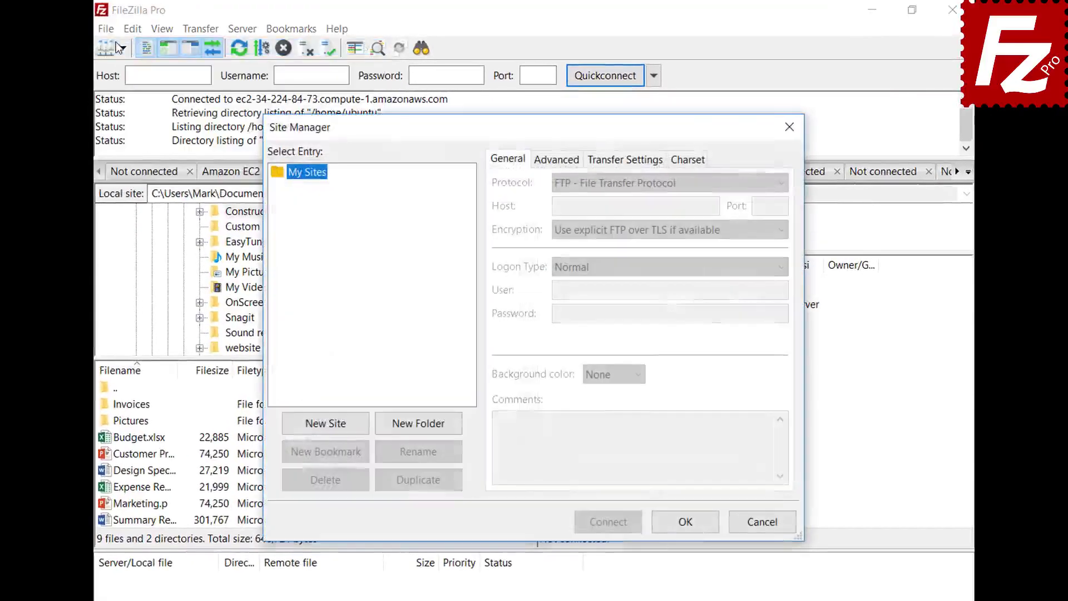
{"action": "left_click", "coordinate": [326, 424]}
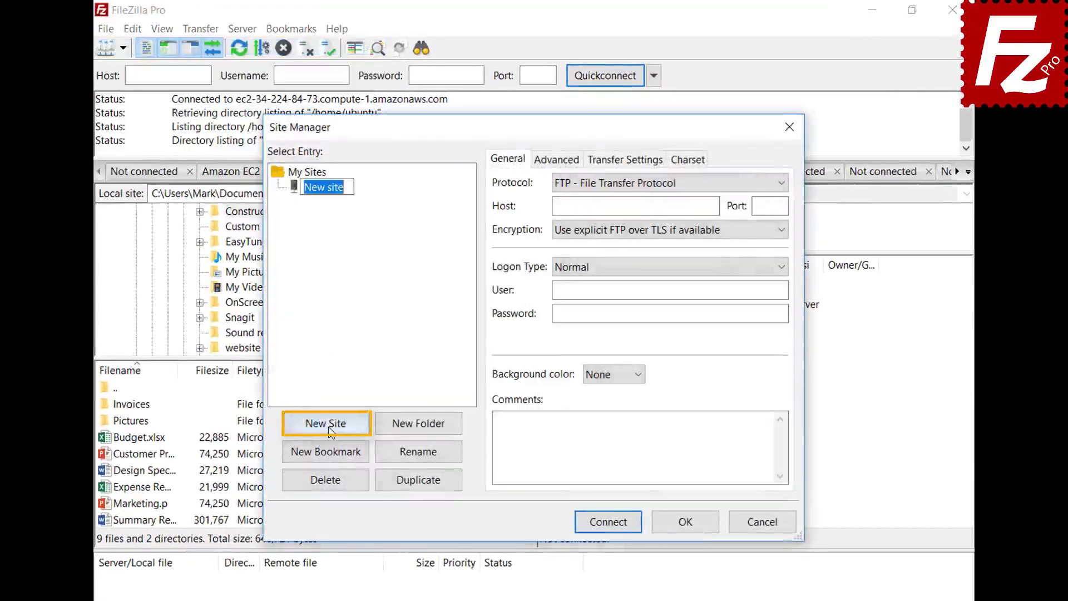
{"action": "type", "text": "B2"}
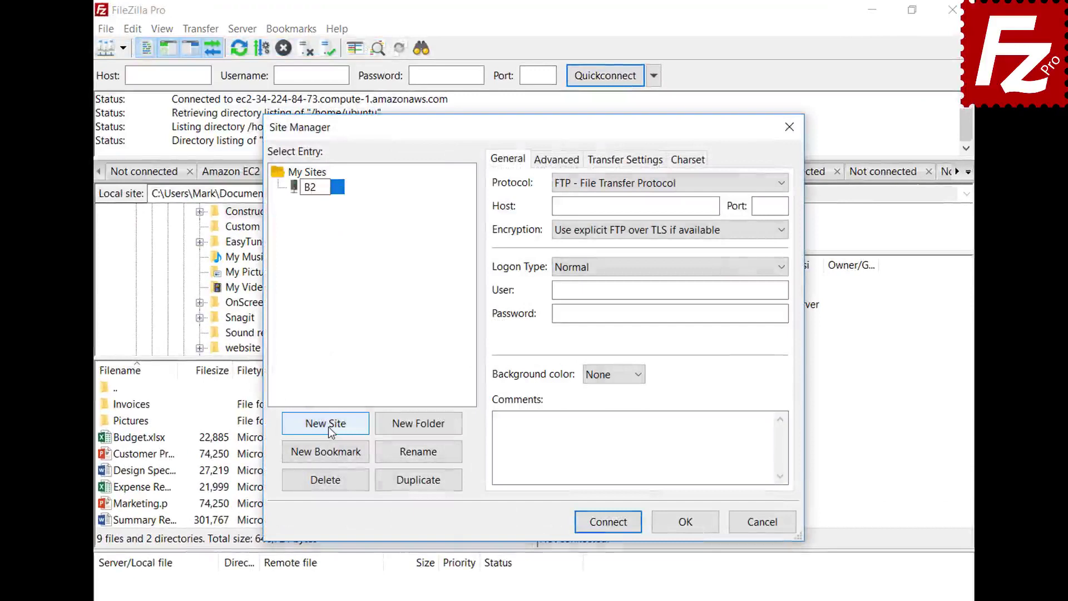
{"action": "left_click", "coordinate": [635, 182]}
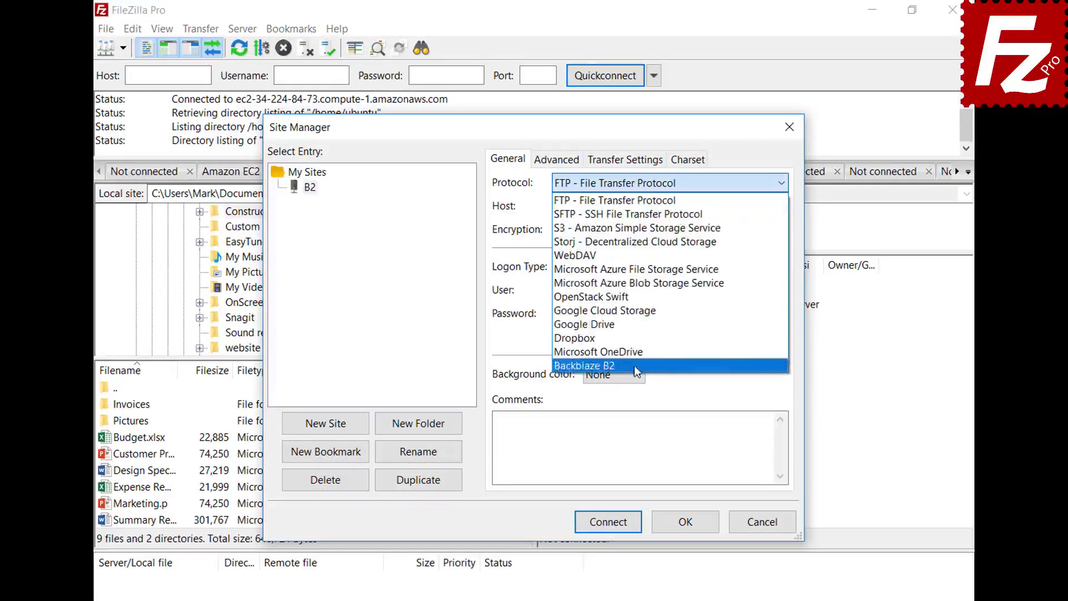
{"action": "left_click", "coordinate": [635, 367]}
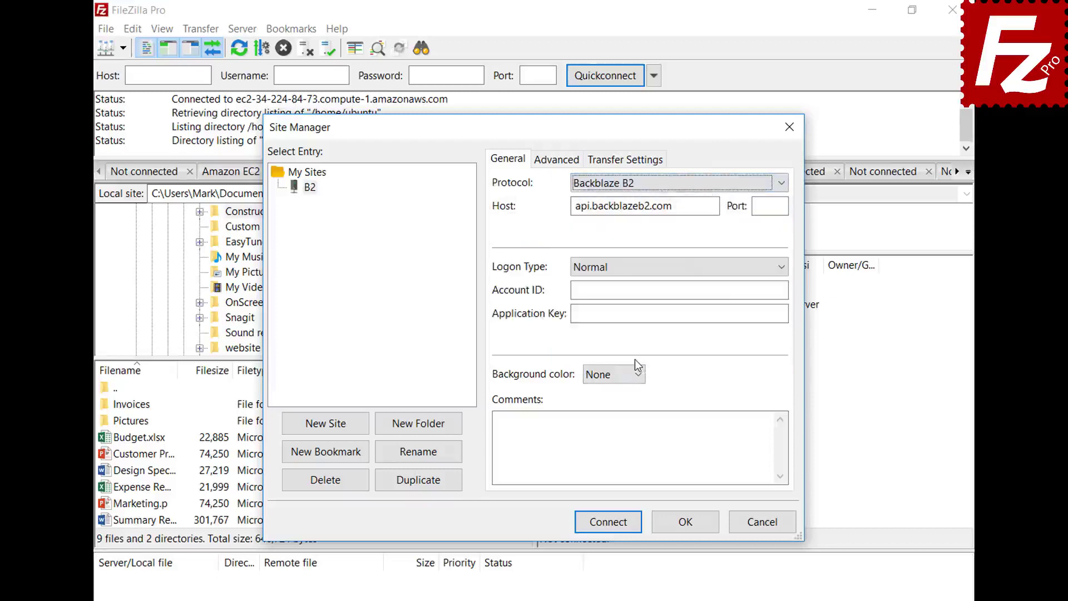
- Fill in the Backblaze account ID and application key, then connect to the B2 site
{"action": "left_click", "coordinate": [680, 290]}
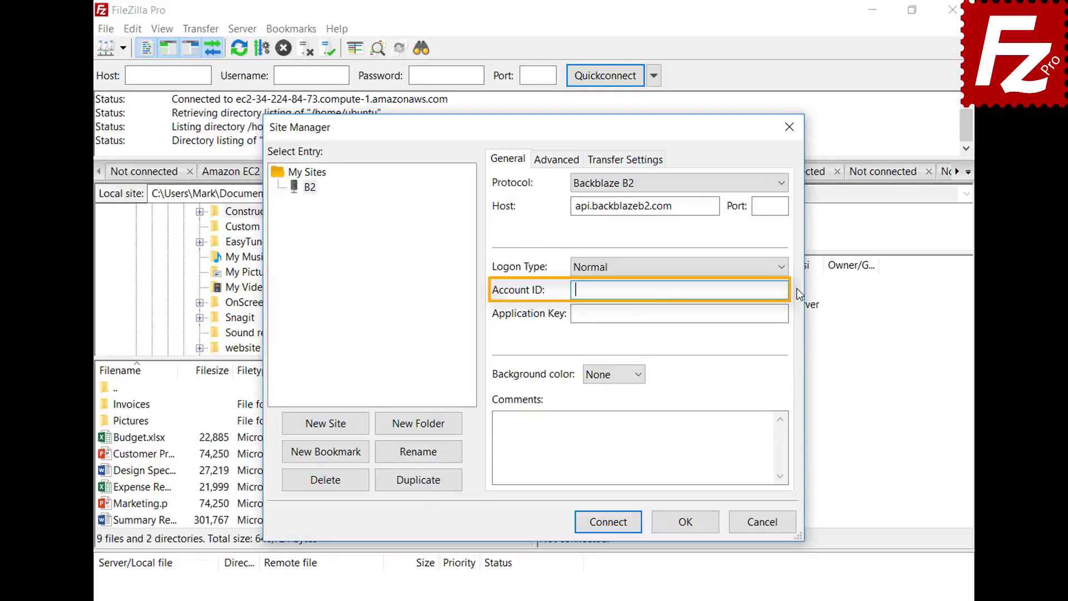
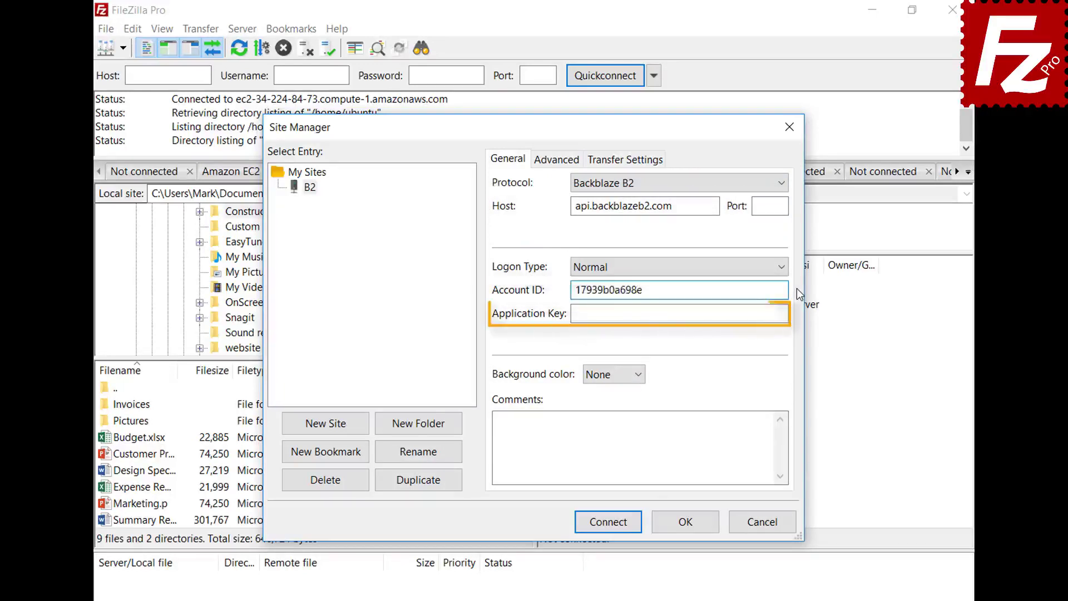
{"action": "key", "text": "Tab"}
{"action": "key", "text": "ctrl+v"}
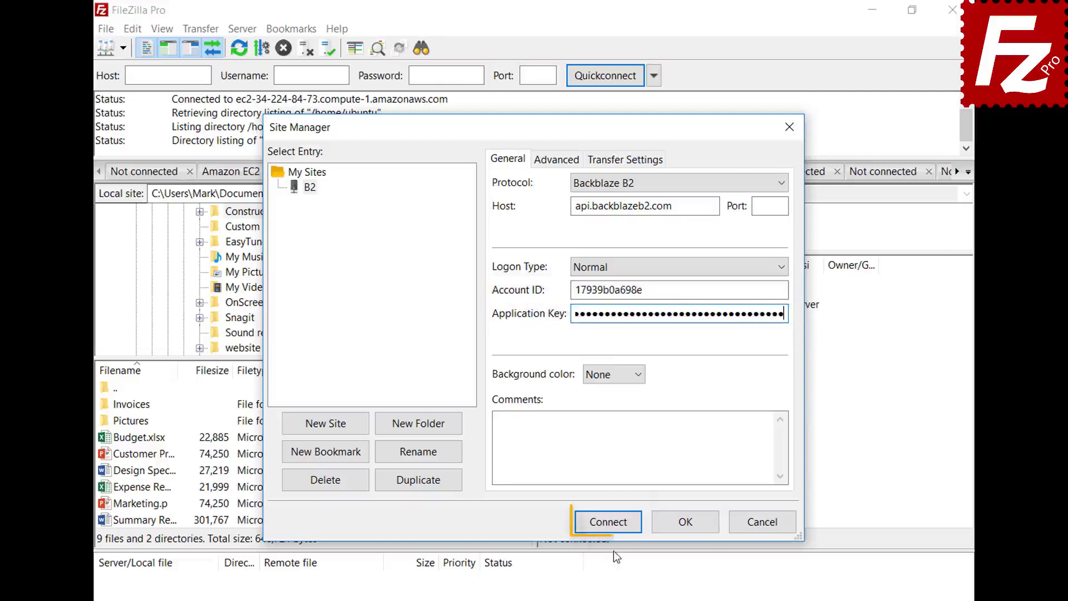
{"action": "left_click", "coordinate": [613, 528]}
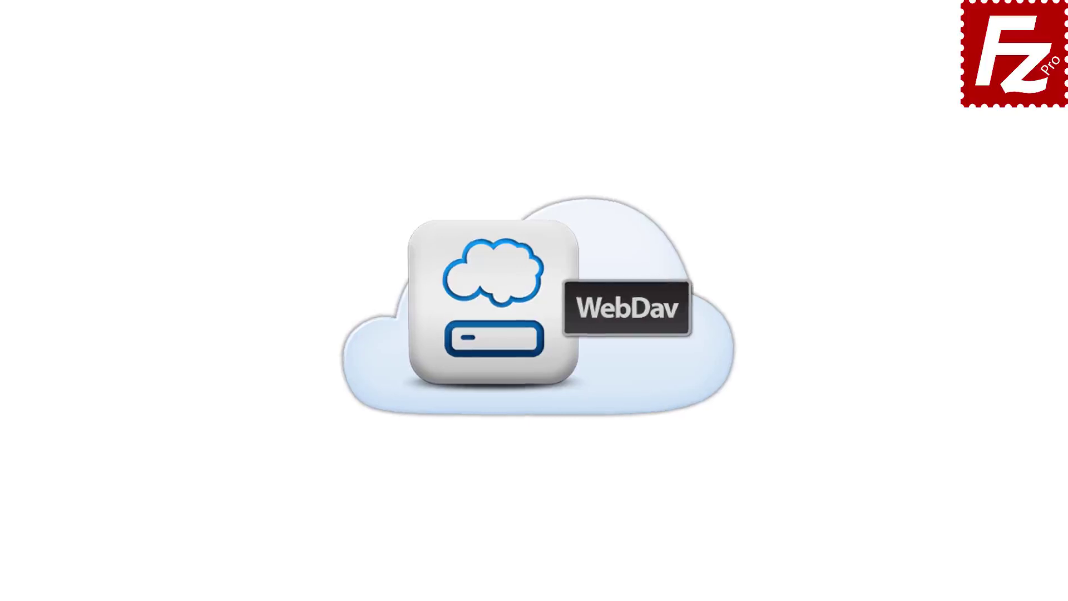
- Launch FileZilla Pro and add a new site named WebDav using the WebDAV protocol
{"action": "double_click", "coordinate": [171, 117]}
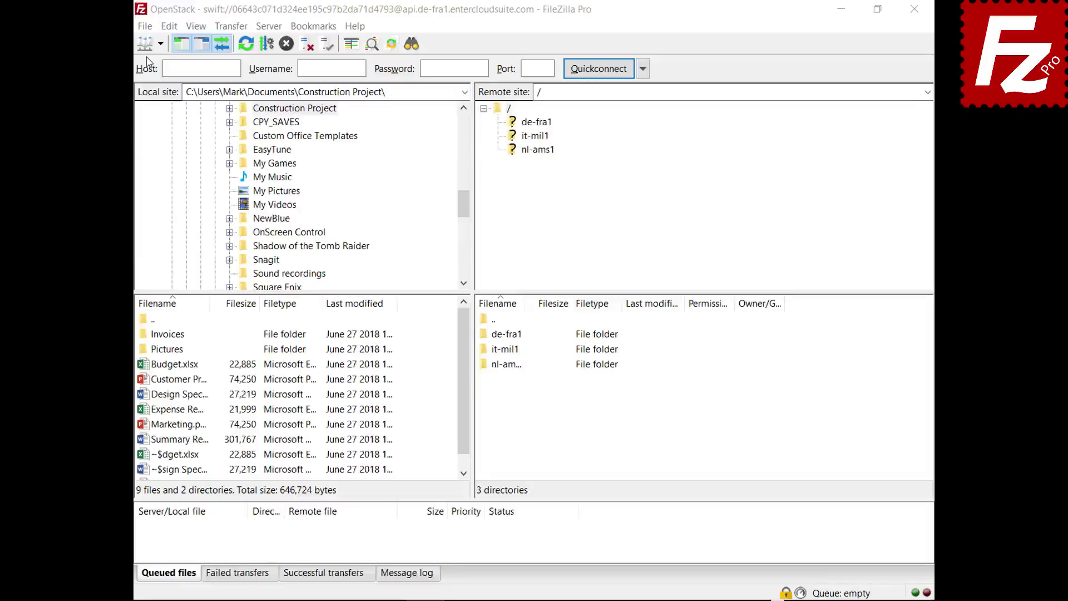
{"action": "left_click", "coordinate": [144, 26]}
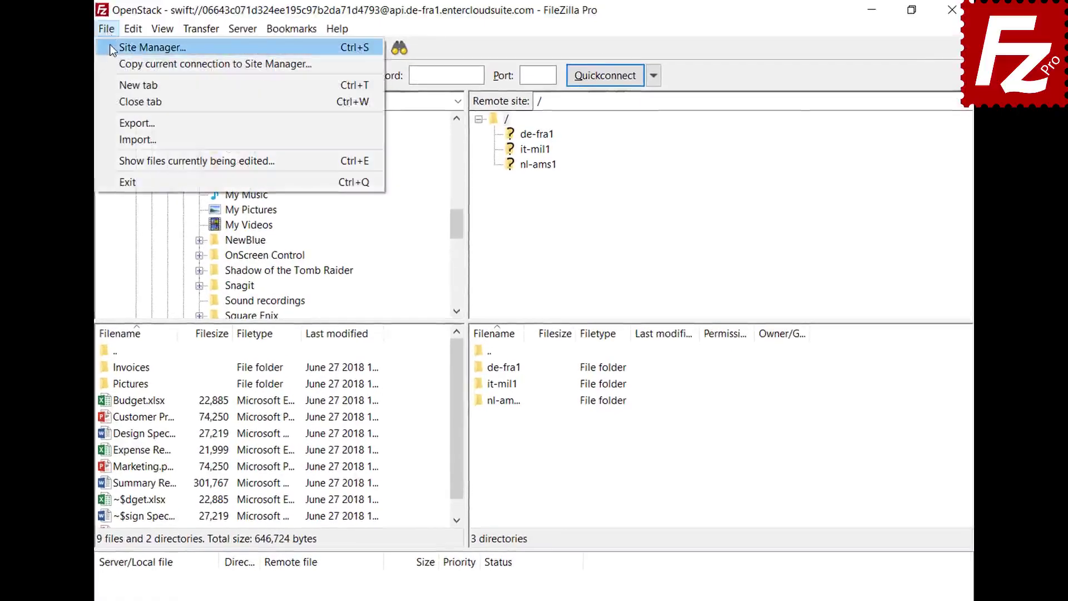
{"action": "left_click", "coordinate": [110, 46]}
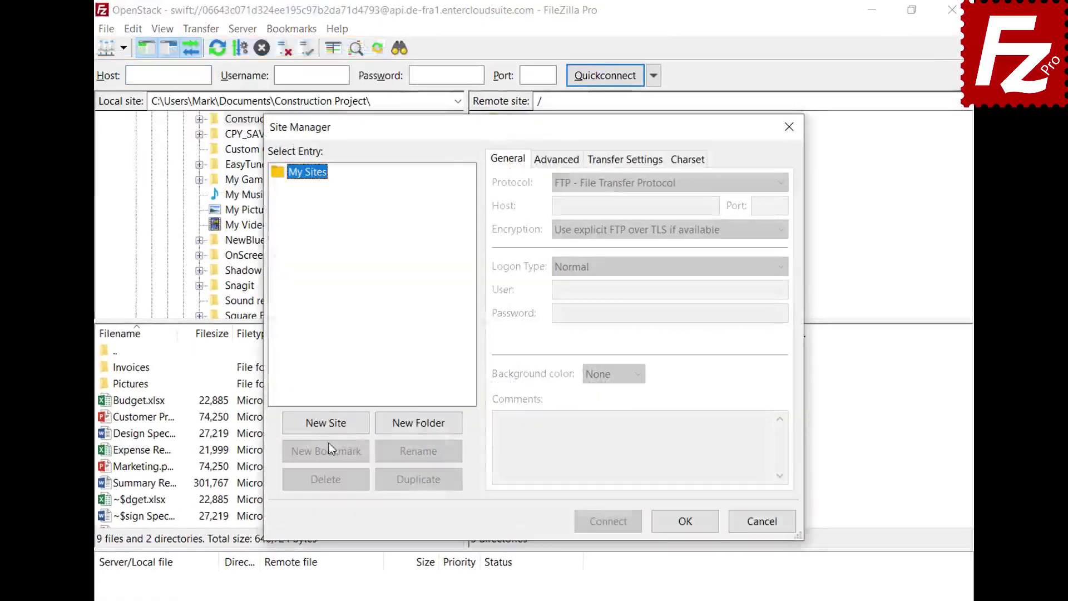
{"action": "left_click", "coordinate": [329, 430]}
{"action": "type", "text": "WebDav"}
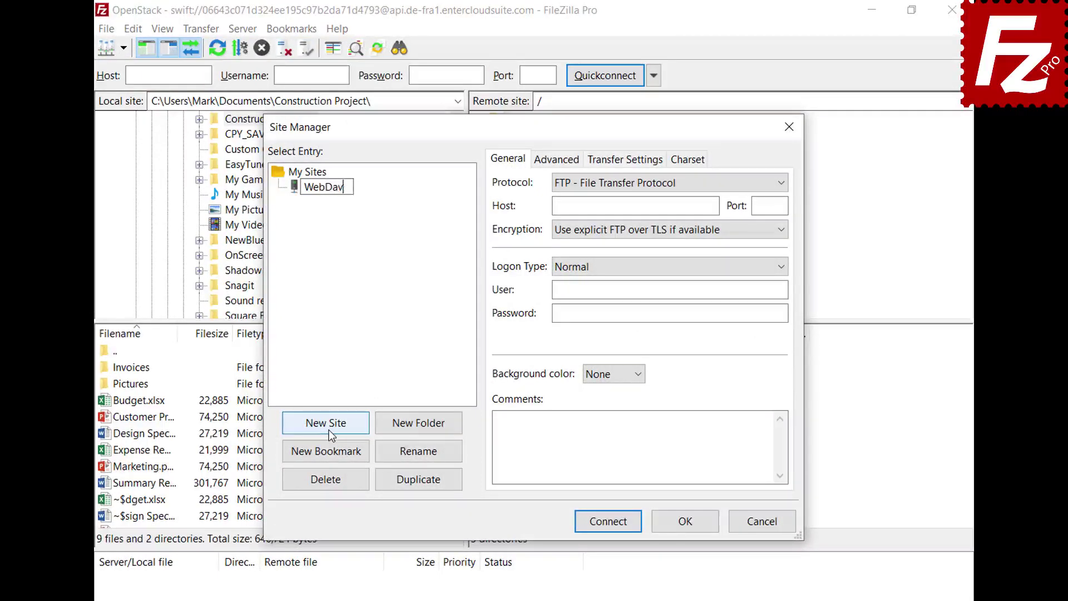
{"action": "key", "text": "Return"}
{"action": "left_click", "coordinate": [742, 183]}
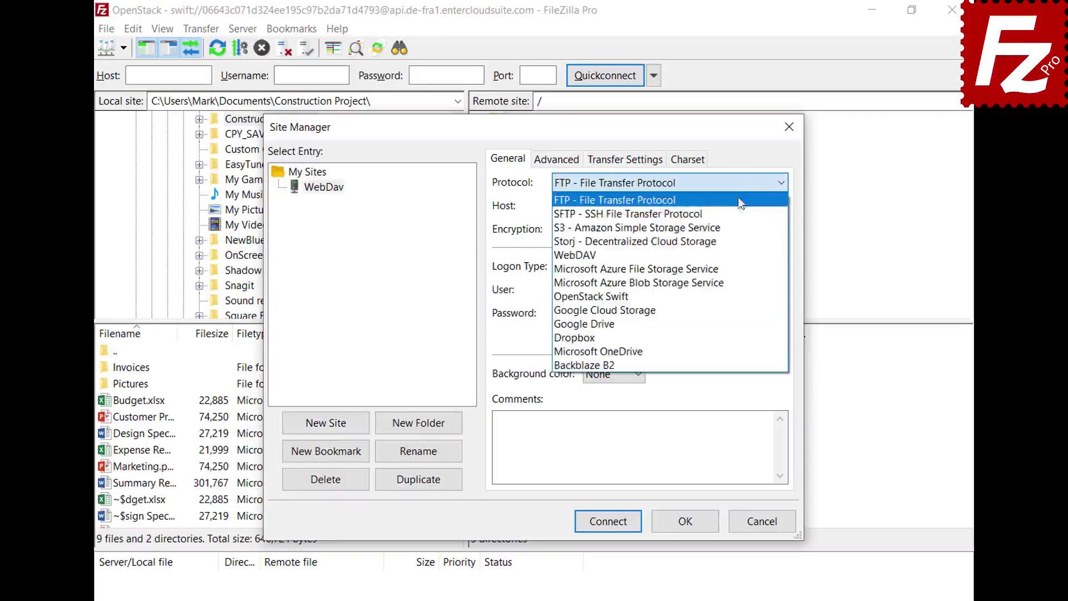
{"action": "left_click", "coordinate": [734, 253]}
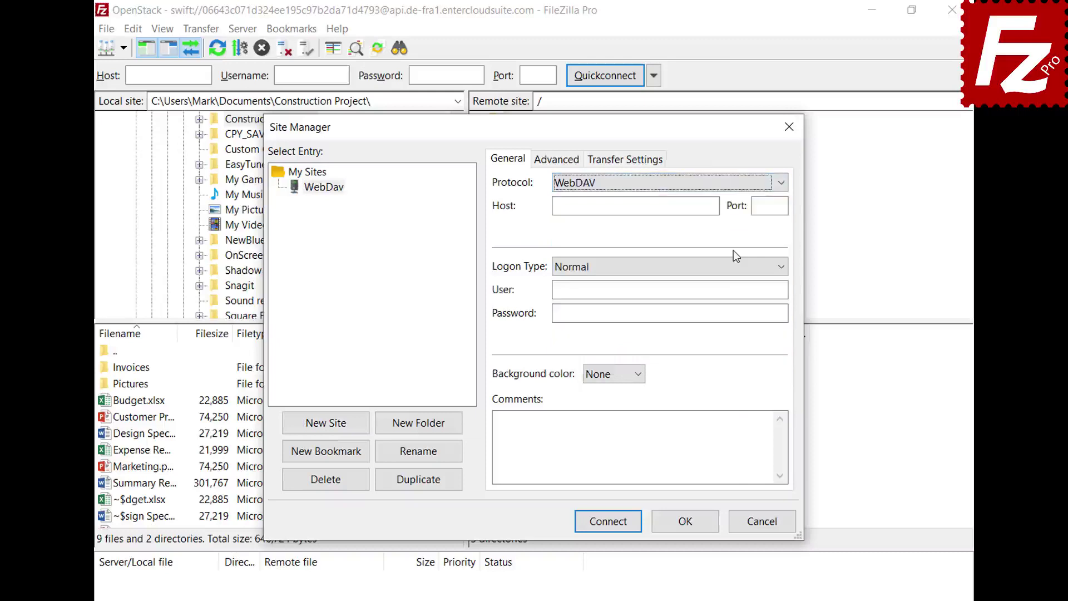
- Set host webdav.opendrive.com, enter the account e-mail and password, and connect
{"action": "left_click", "coordinate": [715, 206]}
{"action": "type", "text": "webdav.opendrive.com"}
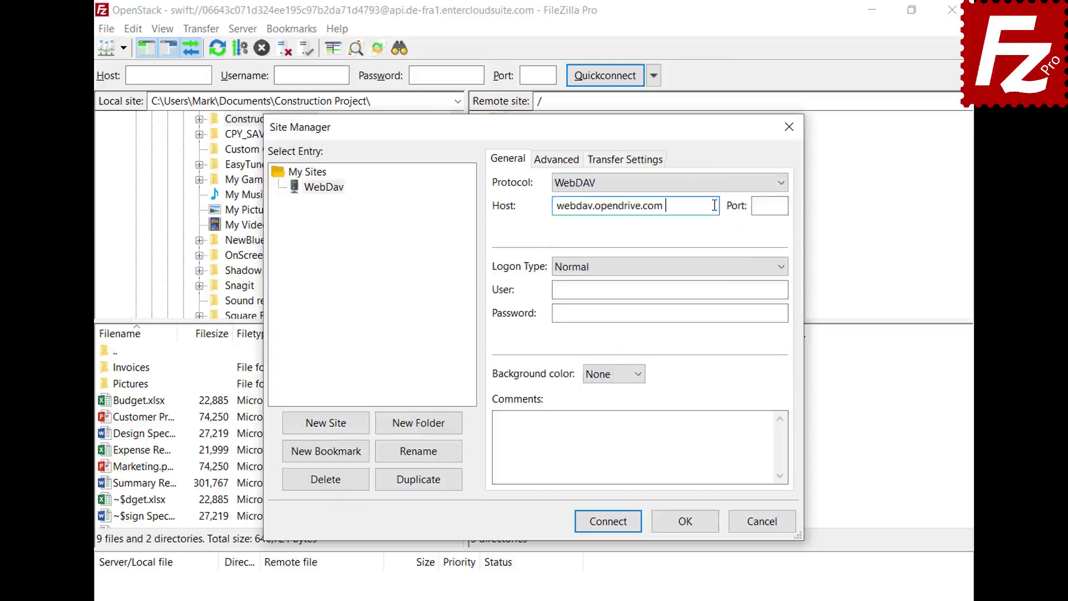
{"action": "left_click", "coordinate": [775, 289]}
{"action": "key", "text": "ctrl+v"}
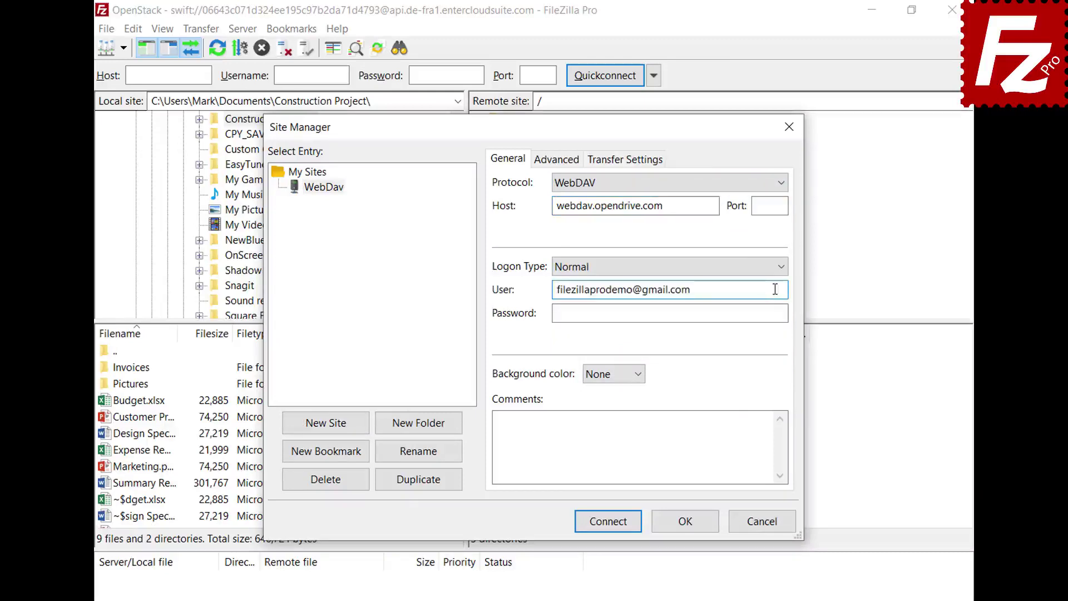
{"action": "left_click", "coordinate": [772, 313]}
{"action": "key", "text": "ctrl+v"}
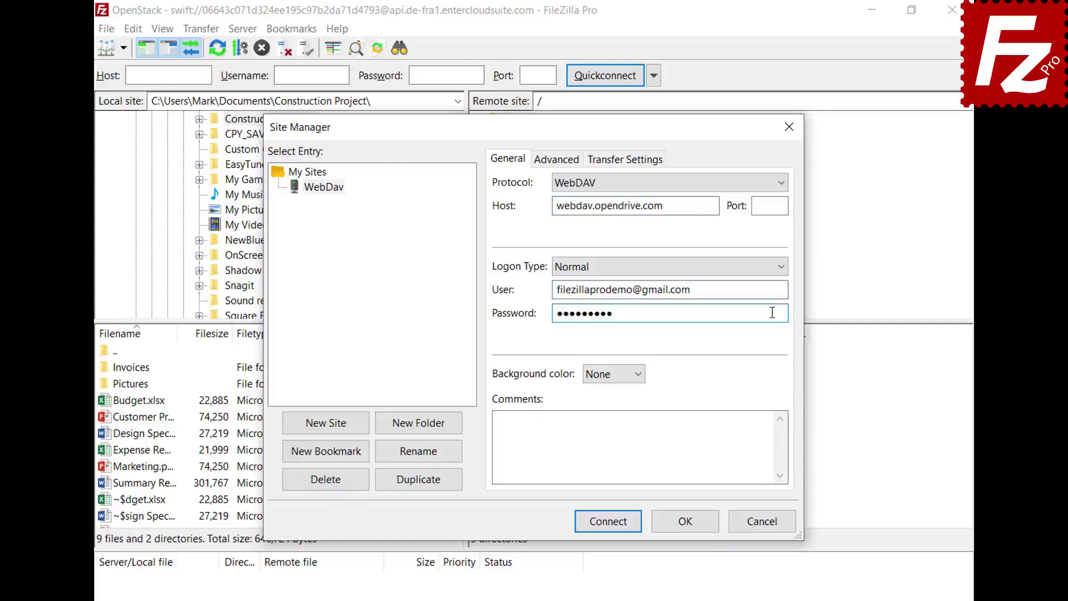
{"action": "left_click", "coordinate": [613, 526]}
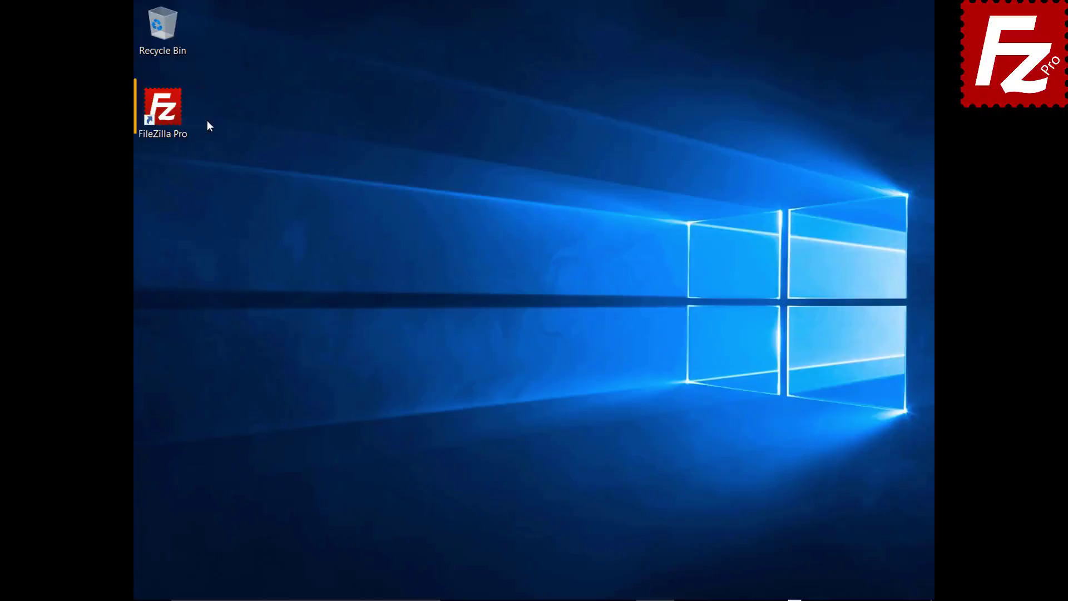
- Launch FileZilla Pro and add a new site named OpenStack using the OpenStack Swift protocol
{"action": "double_click", "coordinate": [175, 116]}
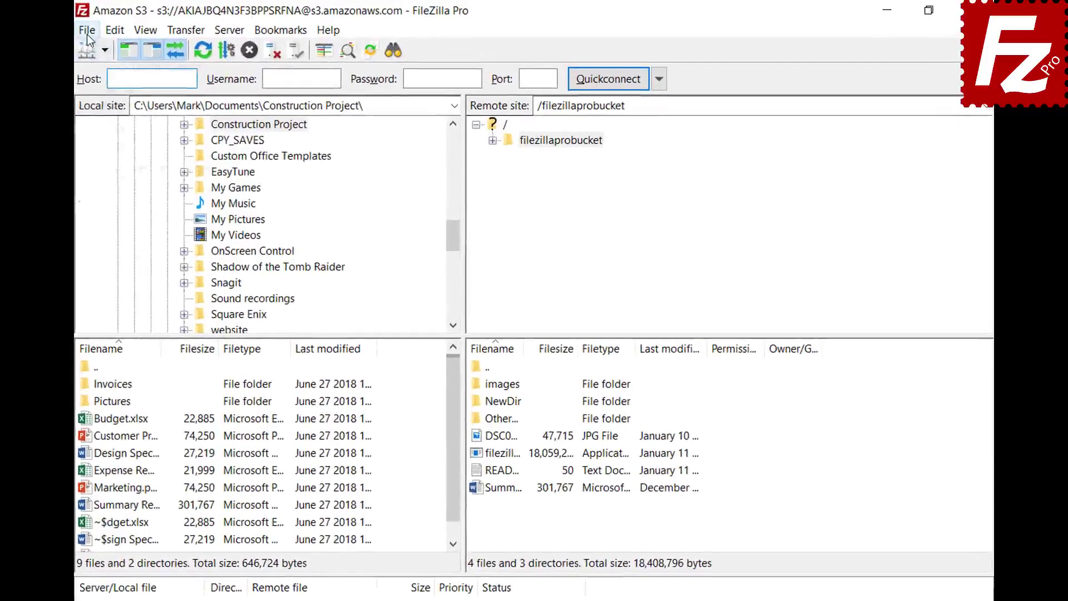
{"action": "left_click", "coordinate": [87, 30]}
{"action": "left_click", "coordinate": [93, 51]}
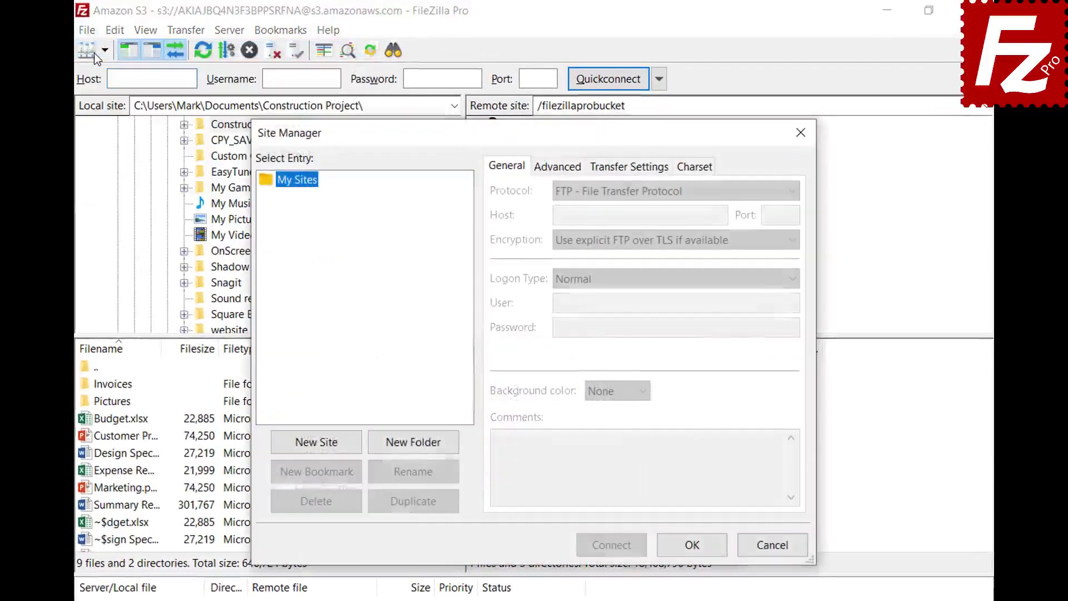
{"action": "left_click", "coordinate": [321, 448]}
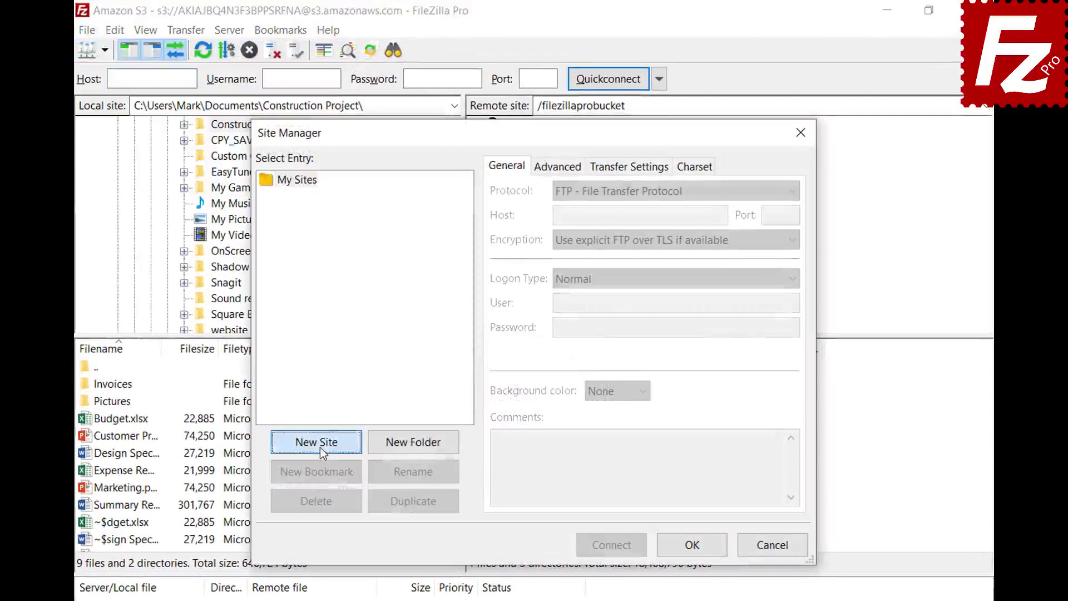
{"action": "type", "text": "OpenSta"}
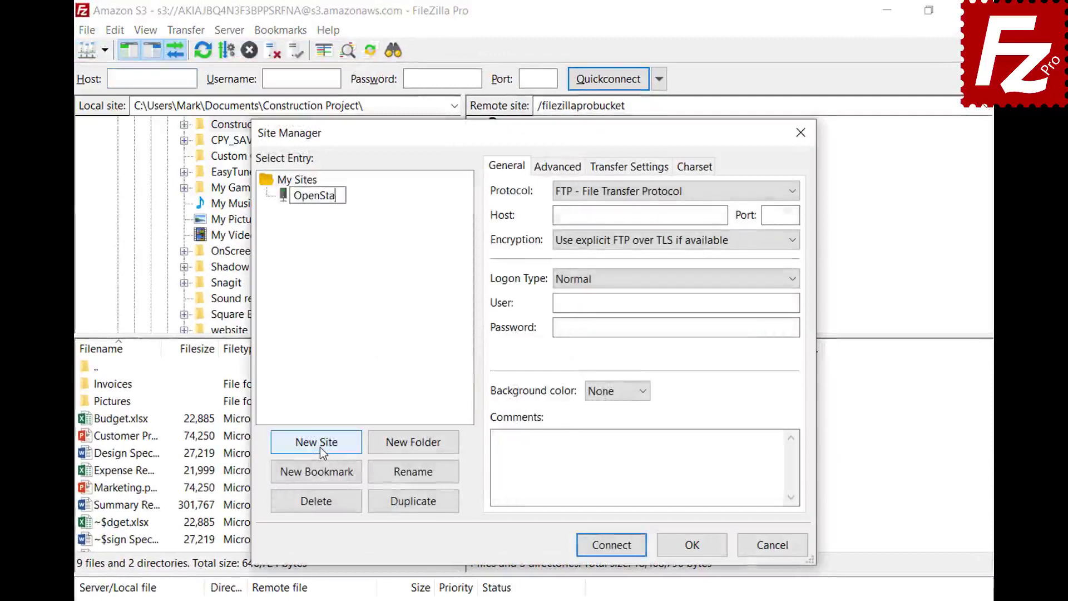
{"action": "type", "text": "ck"}
{"action": "key", "text": "Return"}
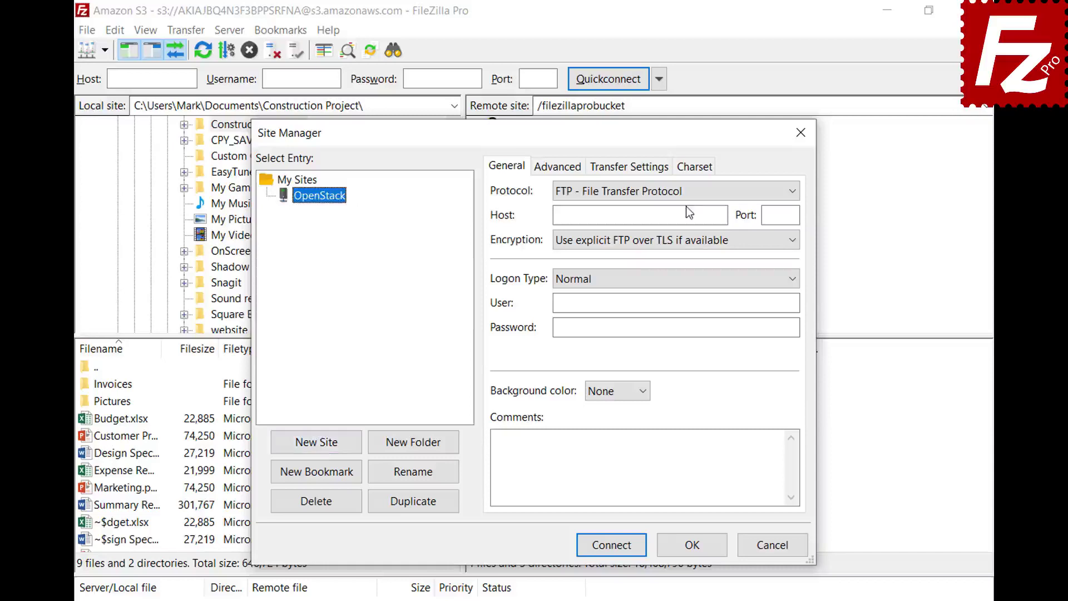
{"action": "left_click", "coordinate": [686, 193]}
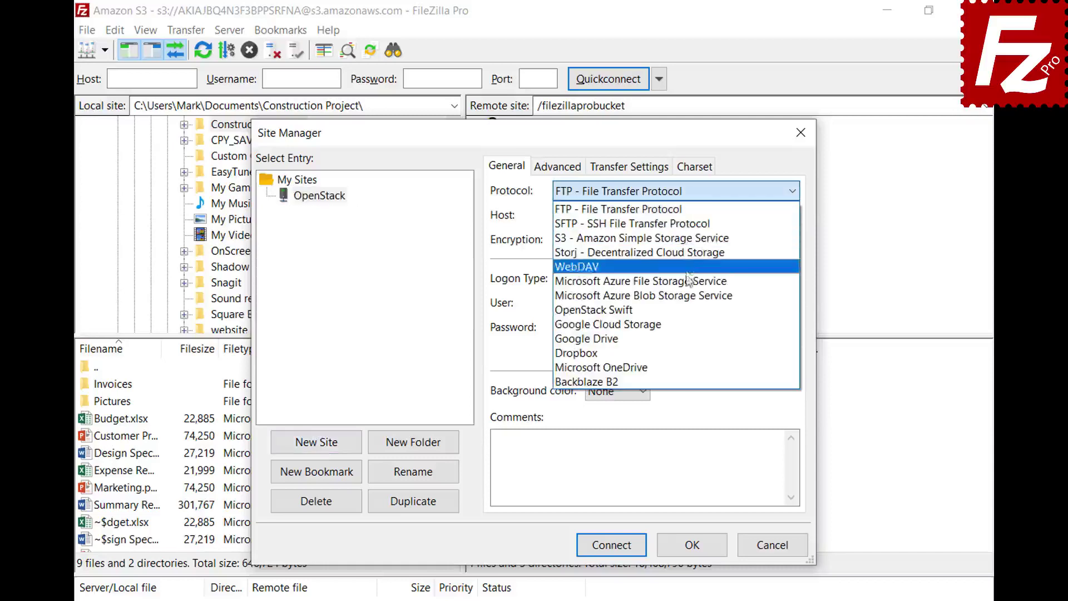
{"action": "left_click", "coordinate": [686, 315]}
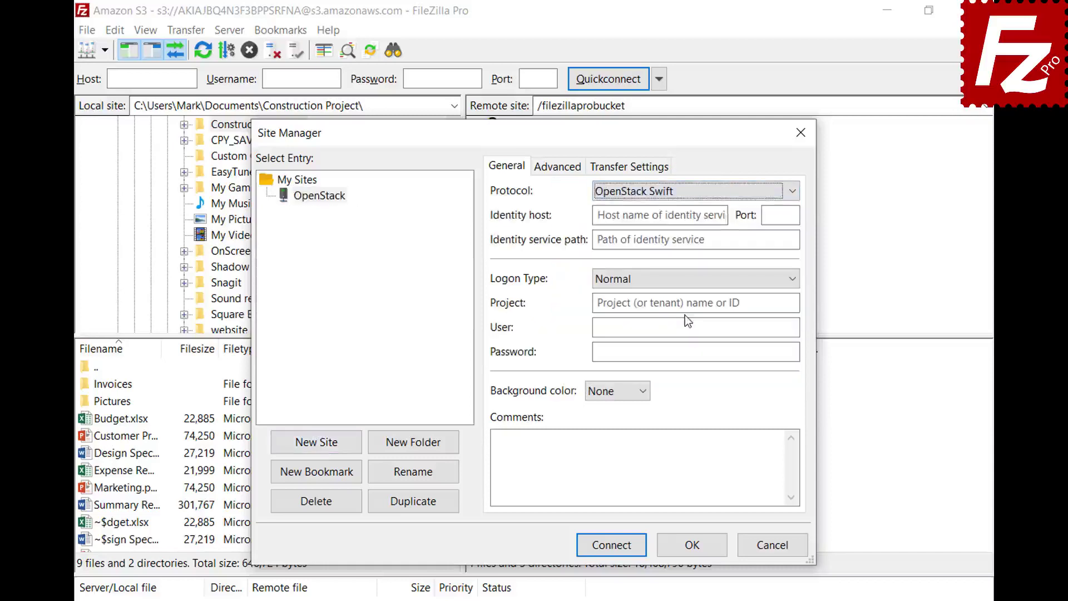
- Enter the identity host, identity path /v2.0/tokens and the project ID
{"action": "left_click", "coordinate": [724, 215]}
{"action": "type", "text": "e-fra1.entercloudsuite.com"}
{"action": "left_click", "coordinate": [788, 239]}
{"action": "type", "text": "/v2.0/tokens"}
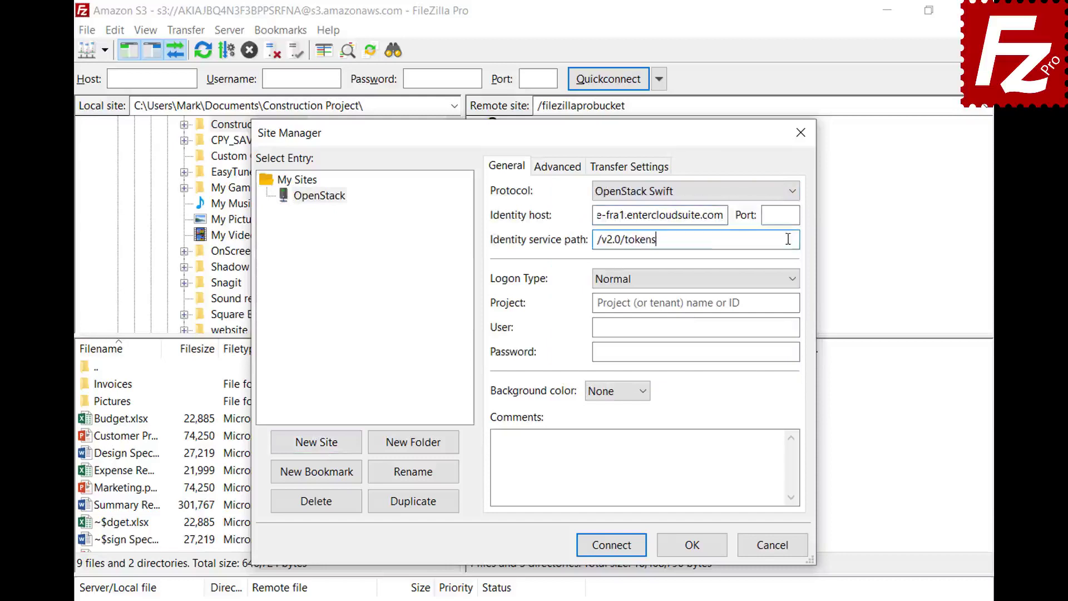
{"action": "left_click", "coordinate": [787, 303]}
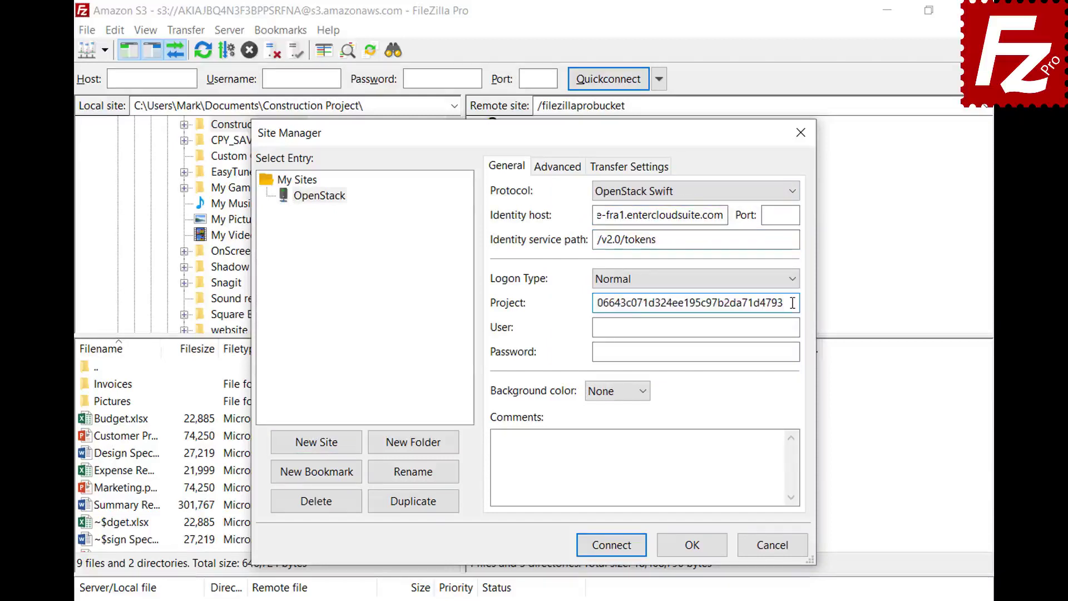
- Enter the account e-mail as user and the password, then connect to OpenStack
{"action": "left_click", "coordinate": [794, 327]}
{"action": "key", "text": "ctrl+v"}
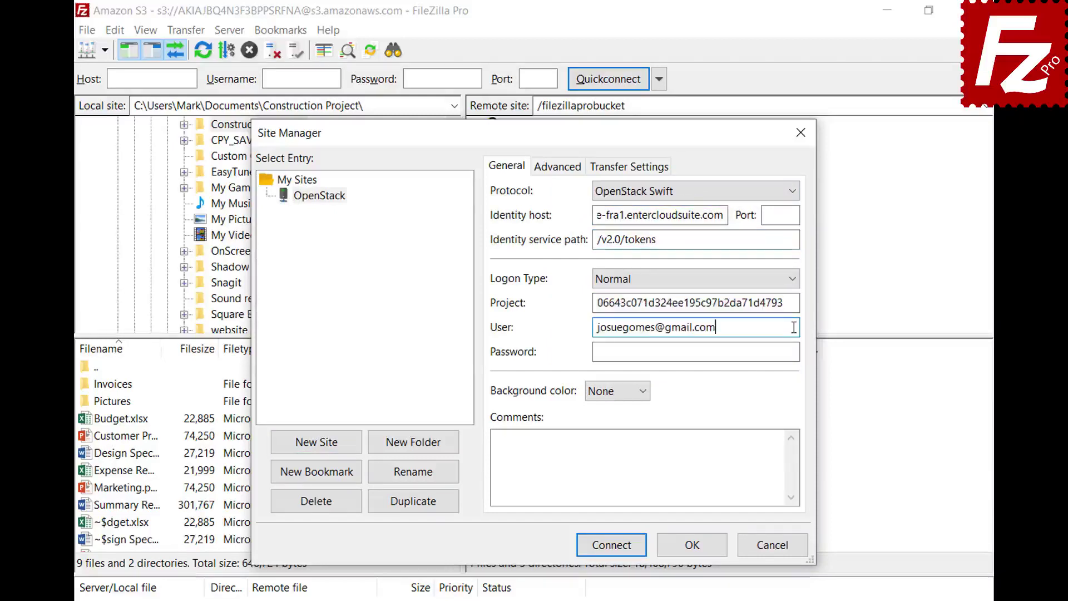
{"action": "left_click", "coordinate": [797, 351]}
{"action": "key", "text": "ctrl+v"}
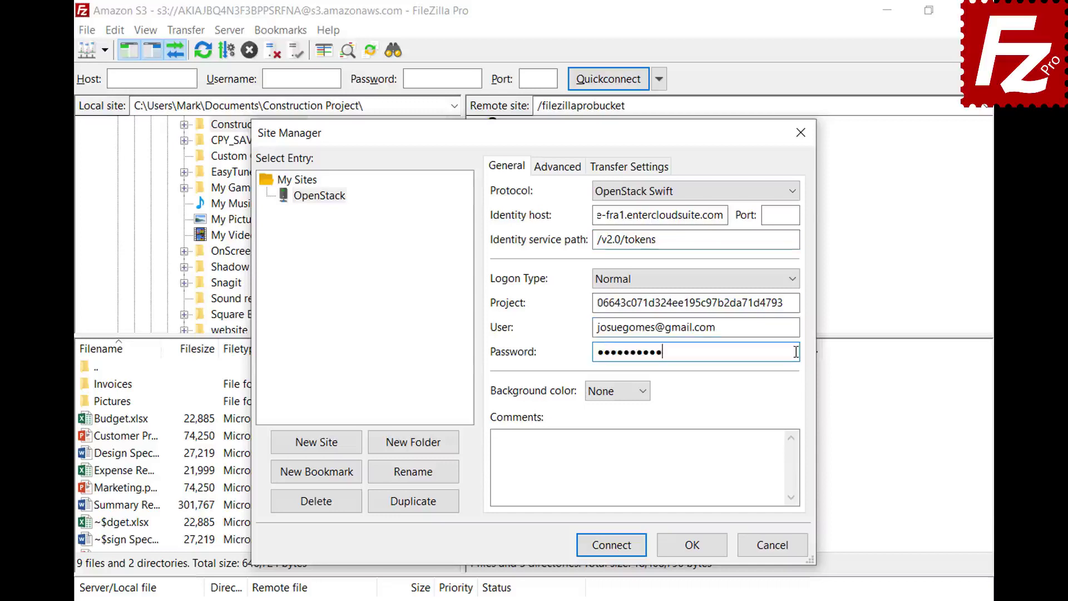
{"action": "left_click", "coordinate": [611, 546]}
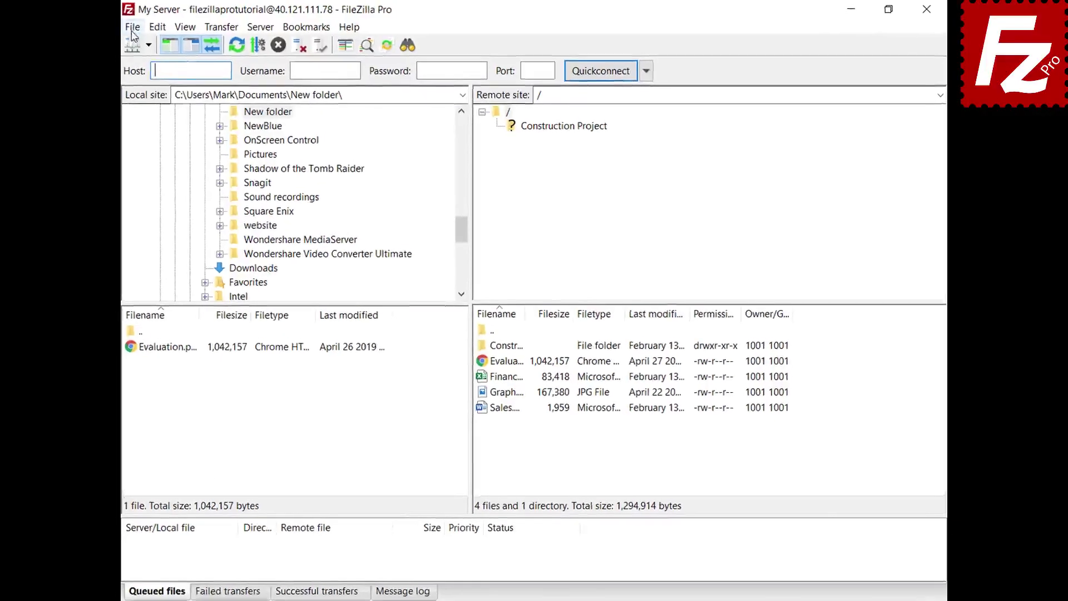
- Add a new site named Box using the Box protocol in the Site Manager
{"action": "left_click", "coordinate": [116, 48]}
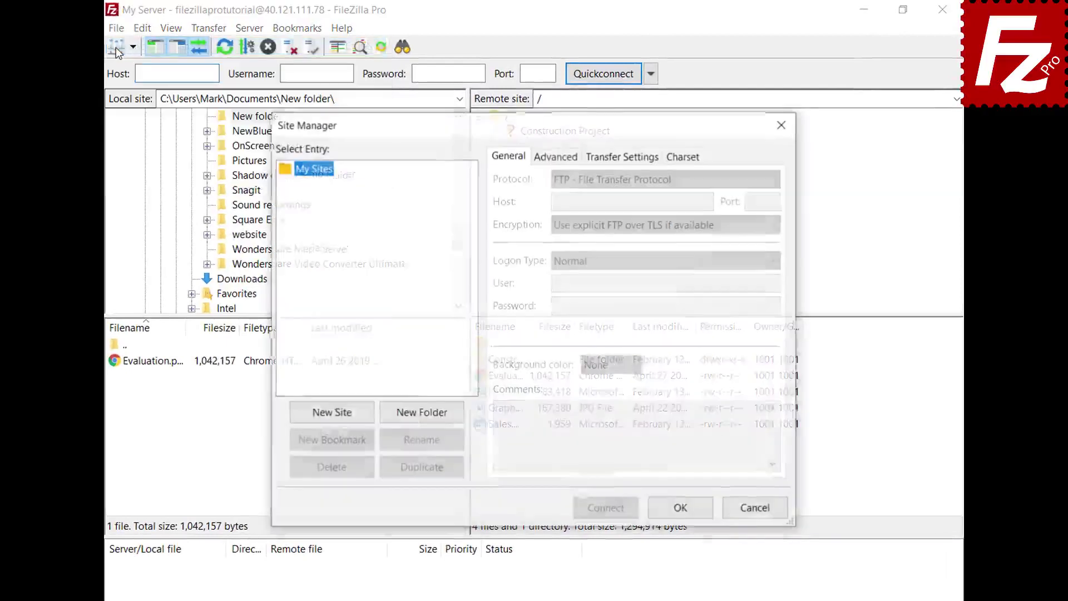
{"action": "left_click", "coordinate": [330, 419]}
{"action": "type", "text": "Box"}
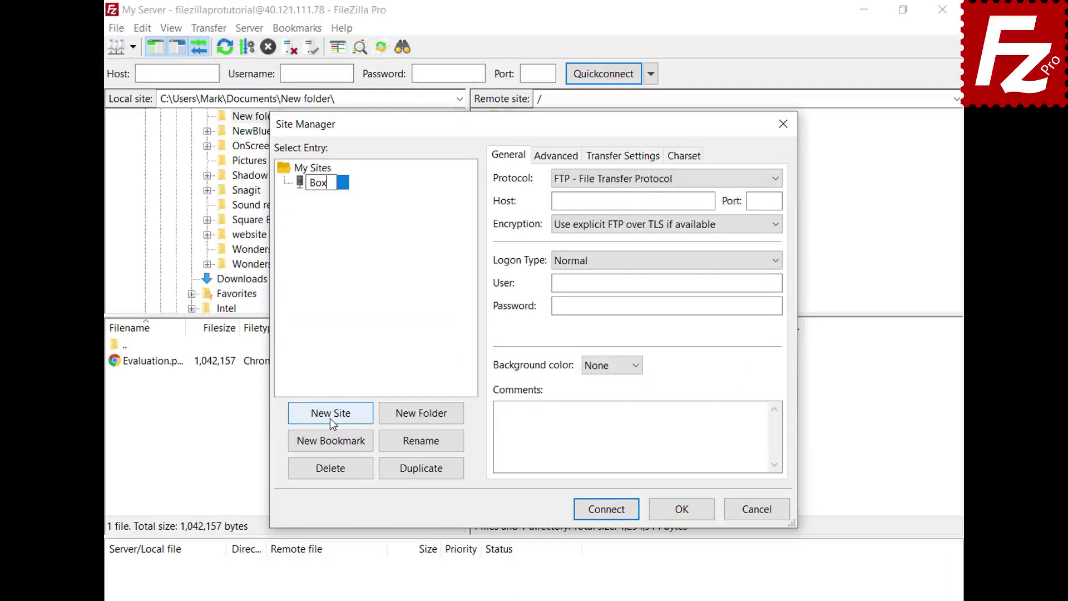
{"action": "key", "text": "Return"}
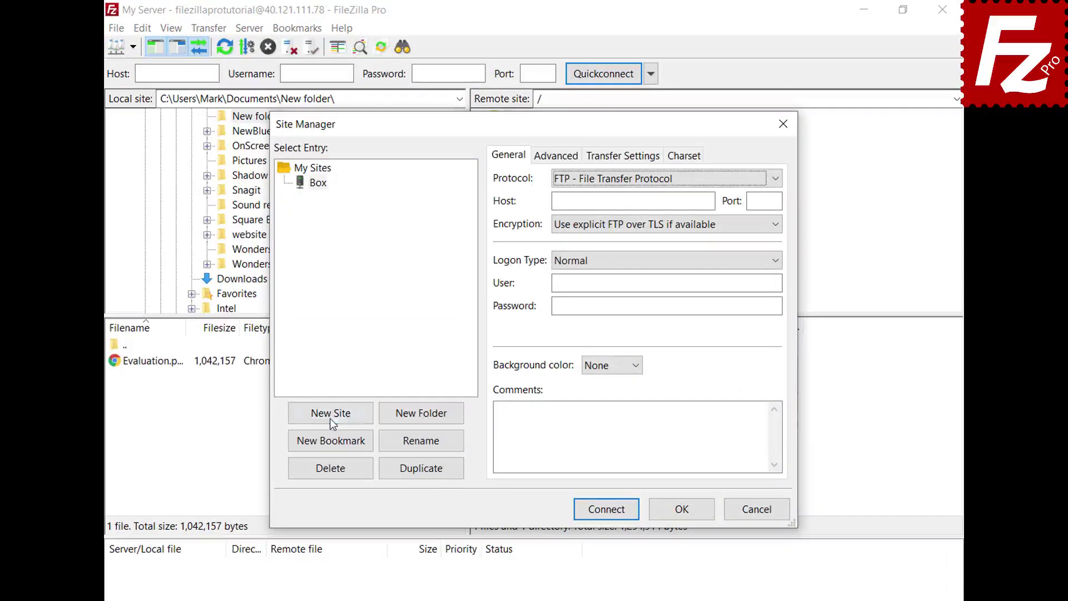
{"action": "left_click", "coordinate": [774, 179]}
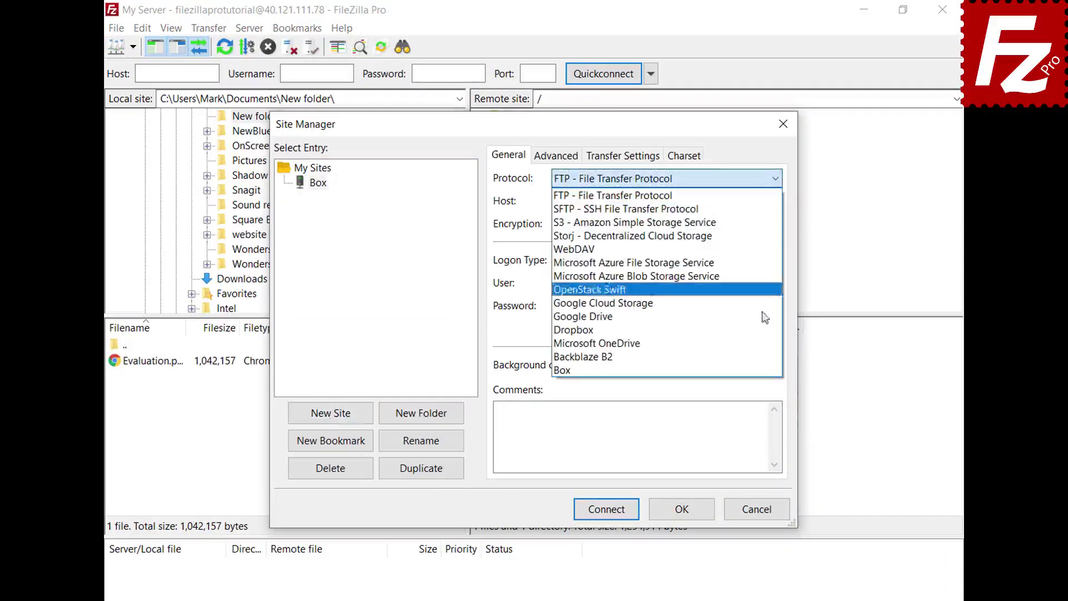
{"action": "left_click", "coordinate": [756, 370]}
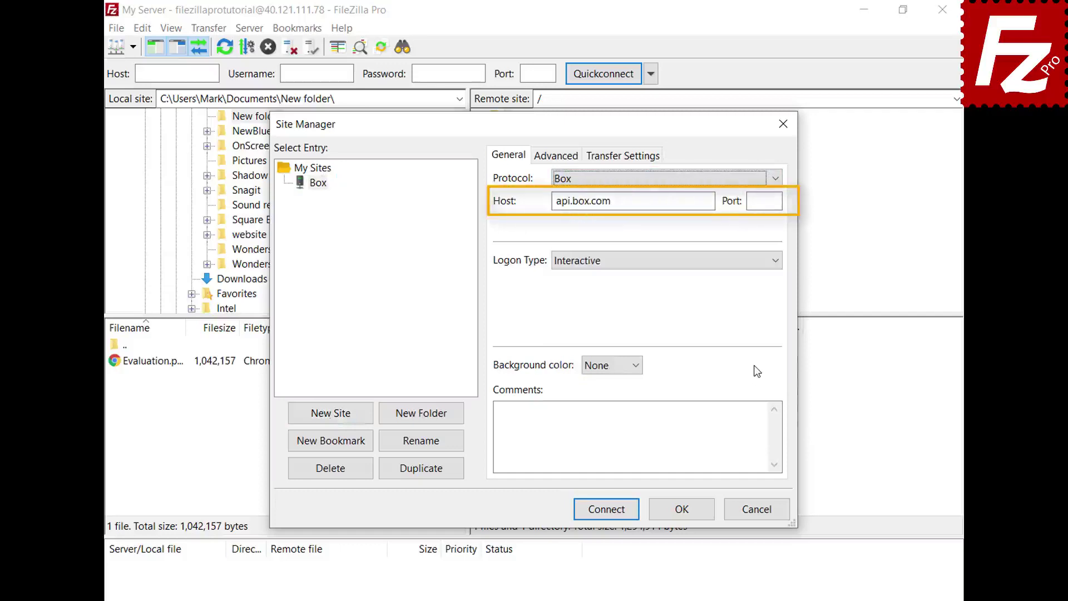
- Connect, log in with the Box account e-mail and password, and grant FileZilla Pro access
{"action": "left_click", "coordinate": [607, 511]}
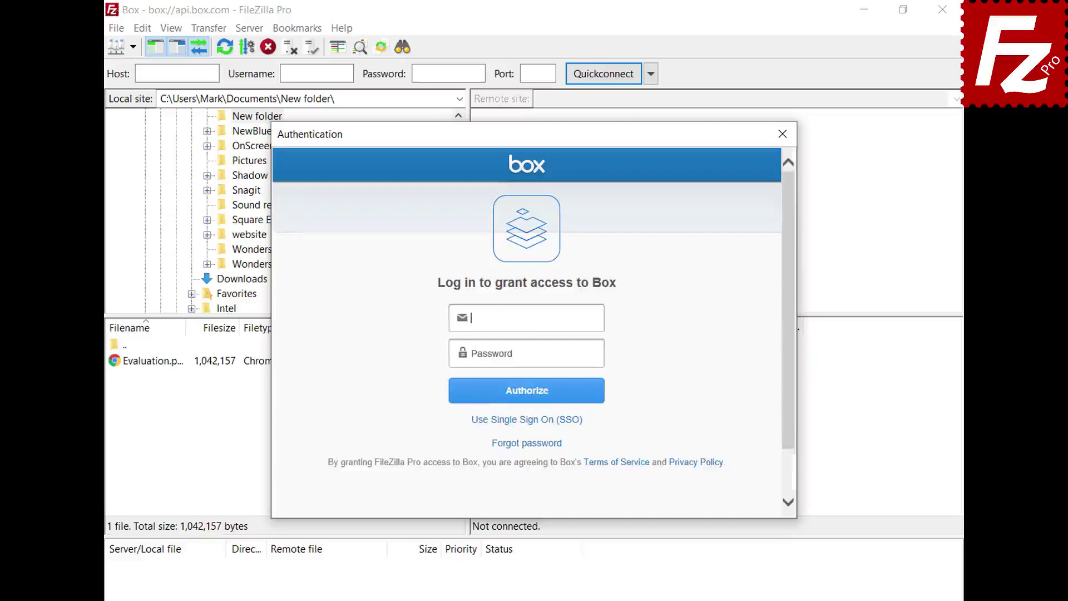
{"action": "key", "text": "ctrl+v"}
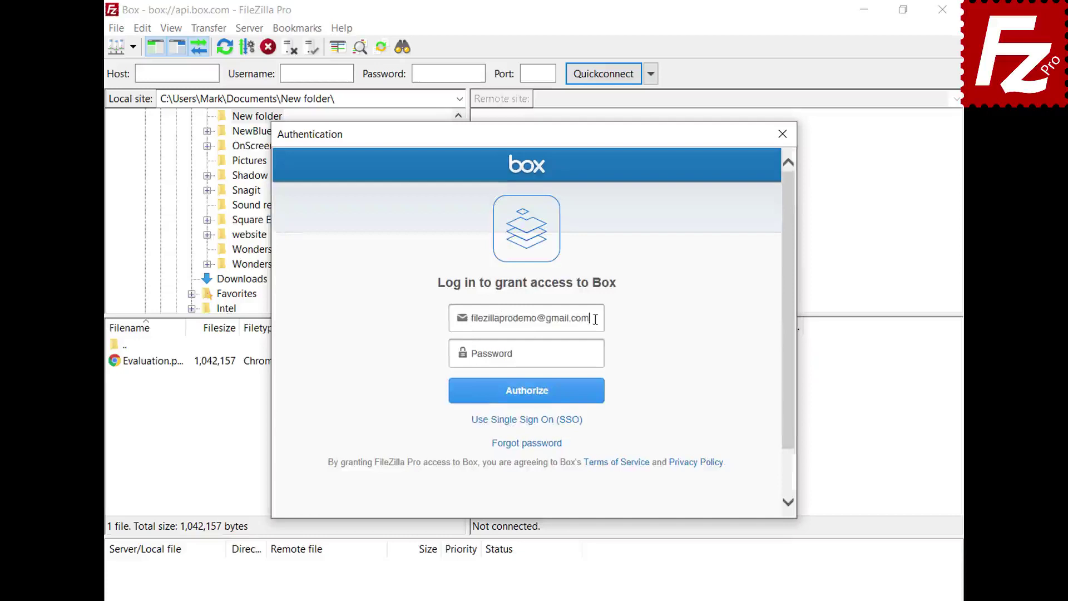
{"action": "left_click", "coordinate": [596, 354]}
{"action": "key", "text": "ctrl+v"}
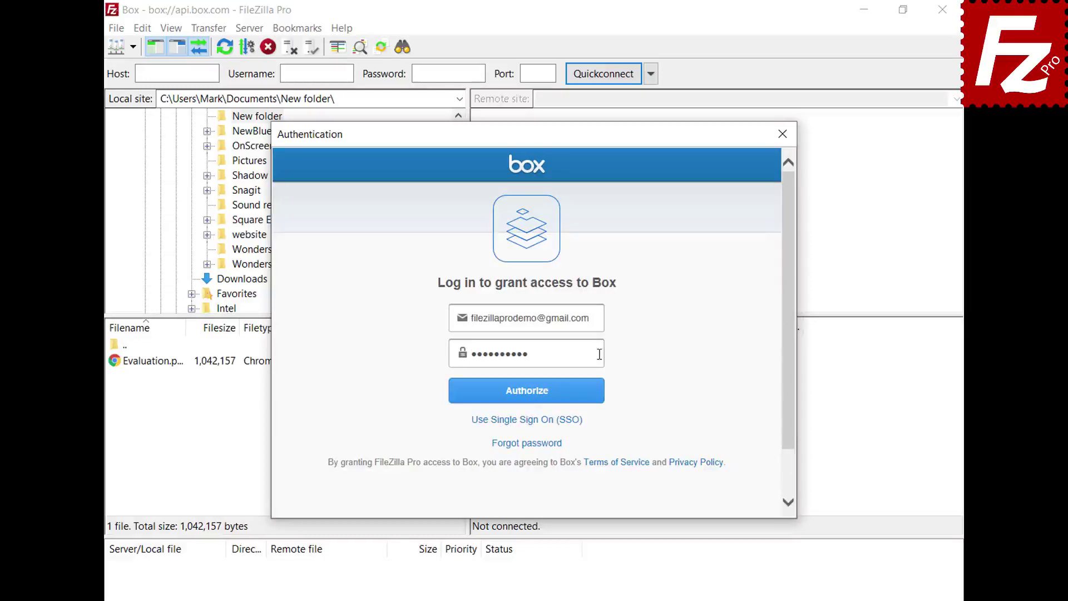
{"action": "left_click", "coordinate": [527, 401]}
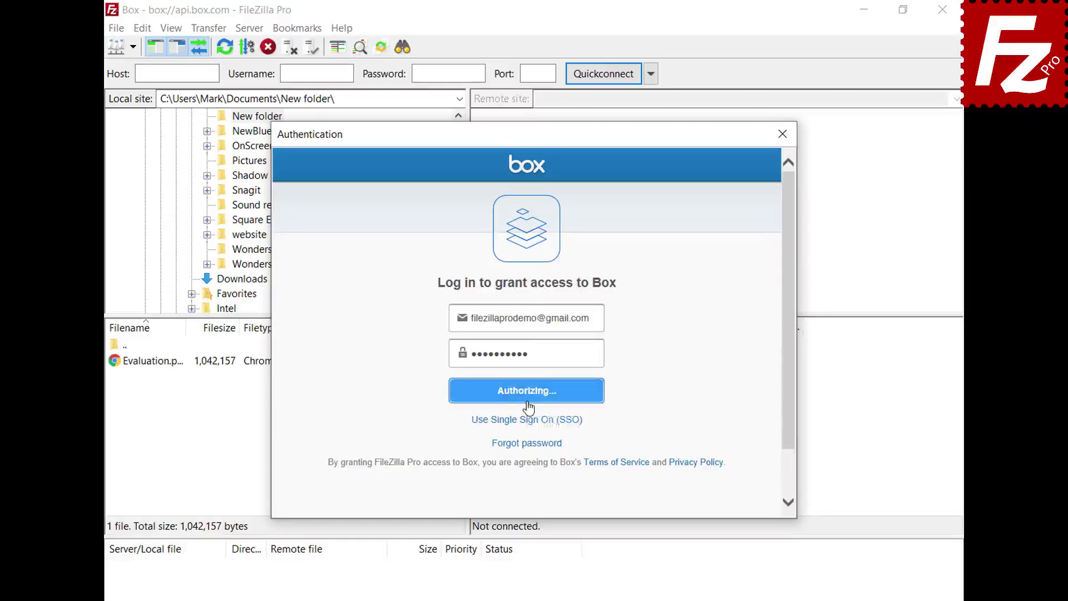
{"action": "left_click", "coordinate": [528, 389]}
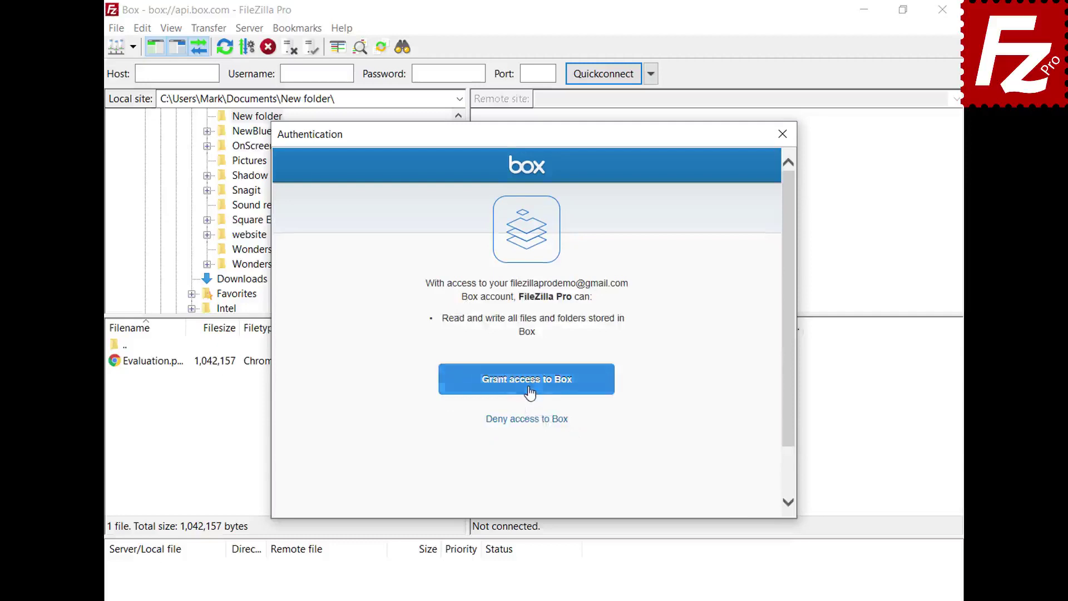